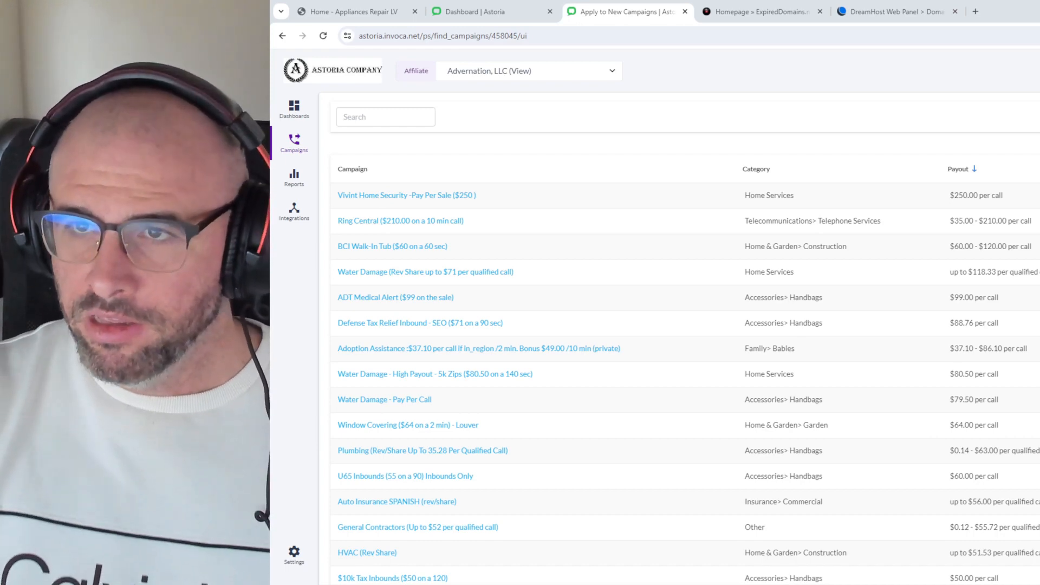
# Step: Browse the Apply to New Campaigns list, then move to the ExpiredDomains.net browser tab
pyautogui.scroll(-2, 672, 387)
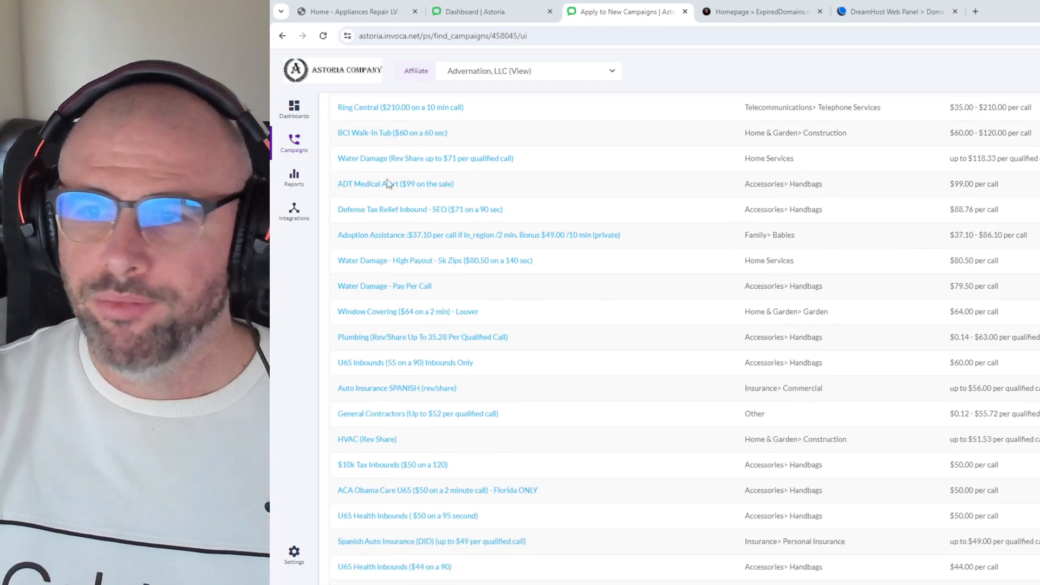
pyautogui.scroll(-3, 487, 244)
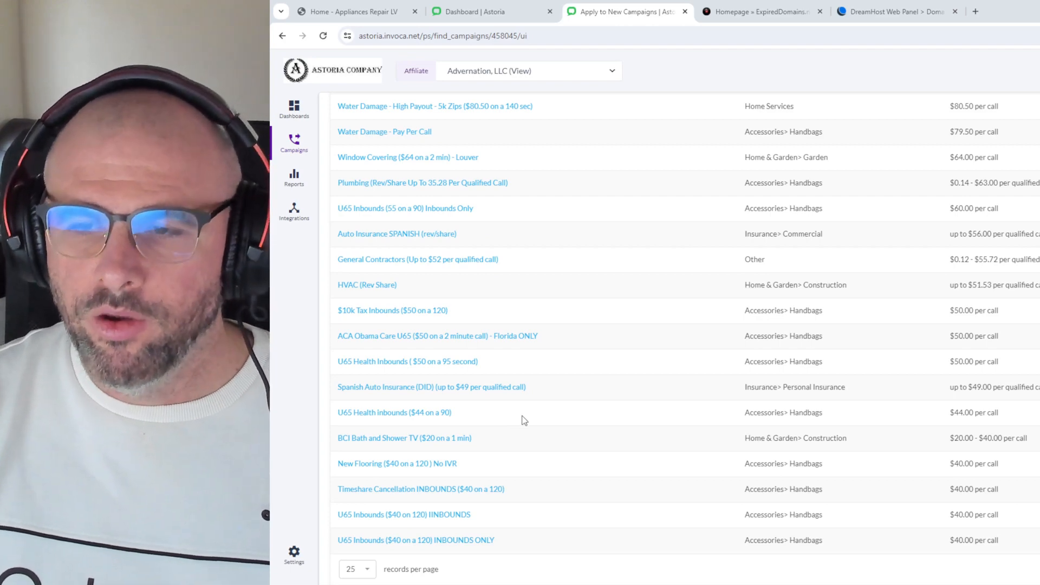
pyautogui.scroll(5, 509, 409)
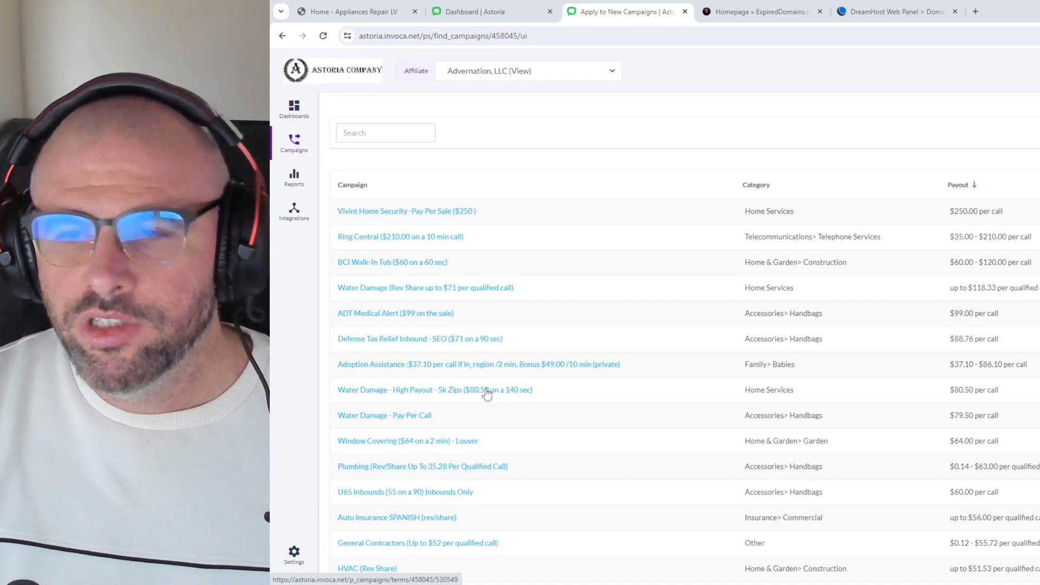
pyautogui.scroll(-1, 481, 364)
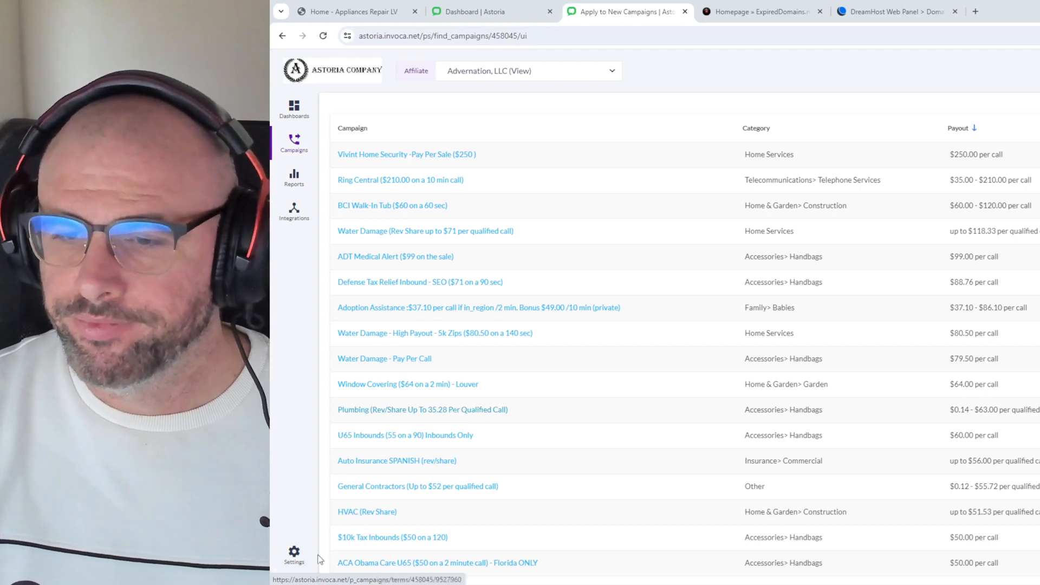
pyautogui.hotkey('ctrl', 'Tab')
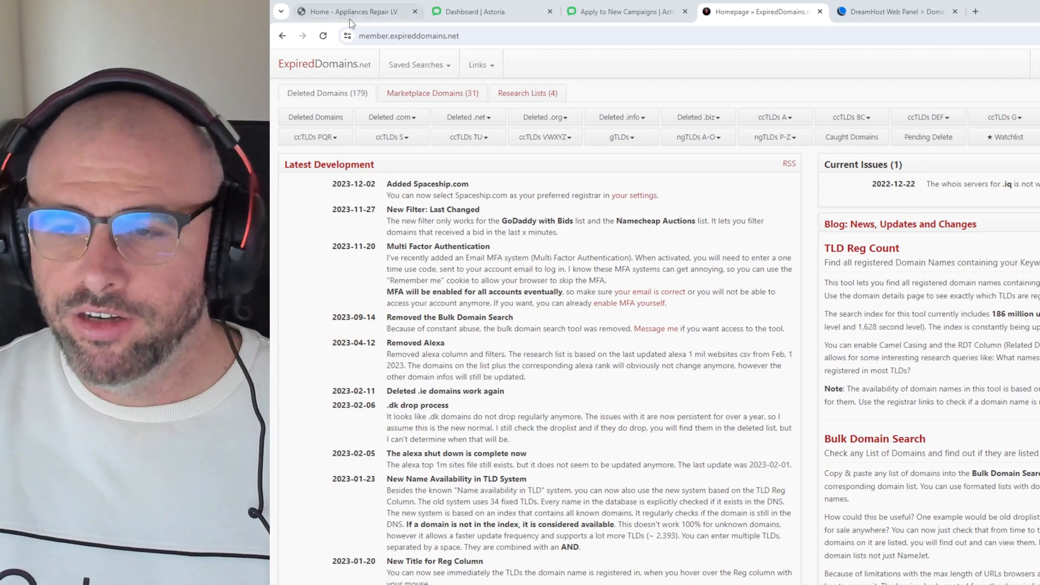
# Step: Open the Deleted Domains list and limit its TLD filter to .com
pyautogui.scroll(-3, 485, 174)
pyautogui.scroll(3, 485, 173)
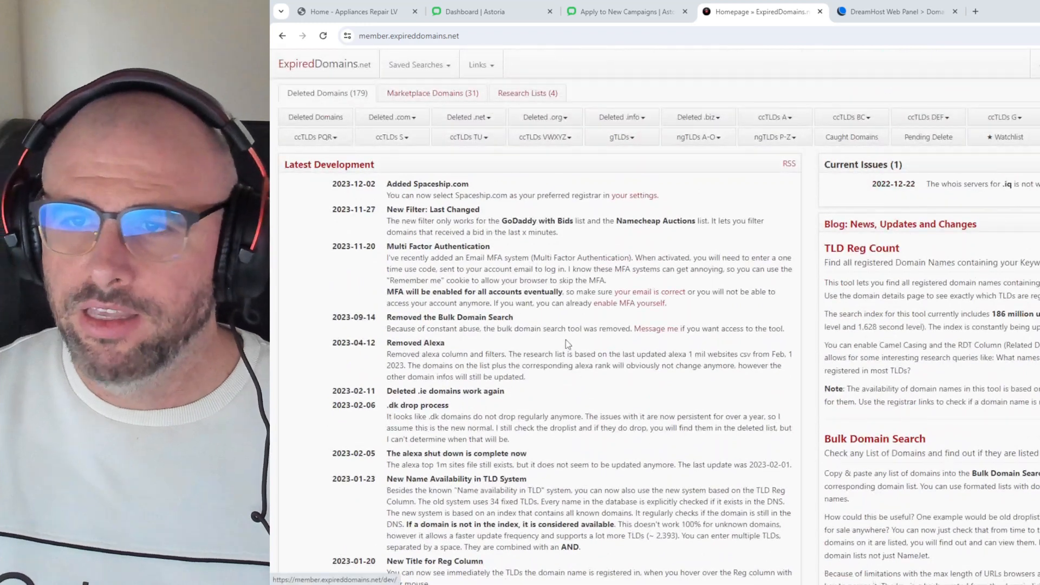
pyautogui.click(323, 118)
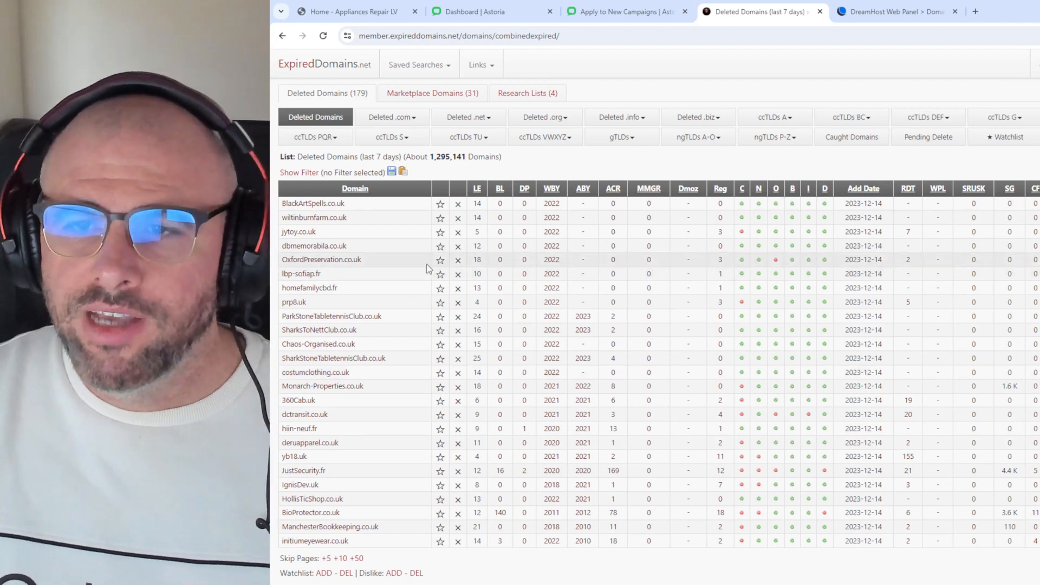
pyautogui.click(303, 171)
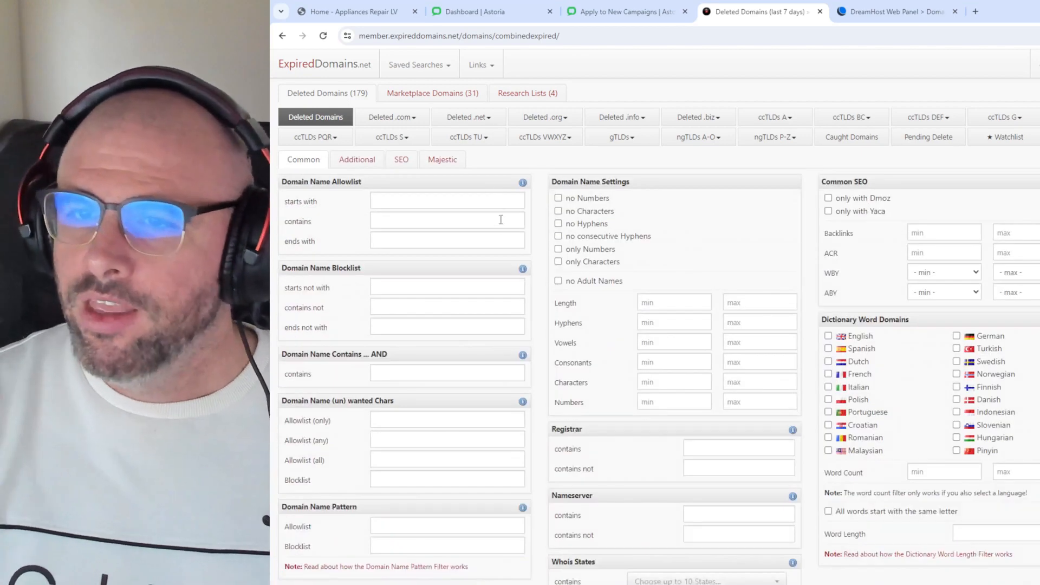
pyautogui.click(357, 159)
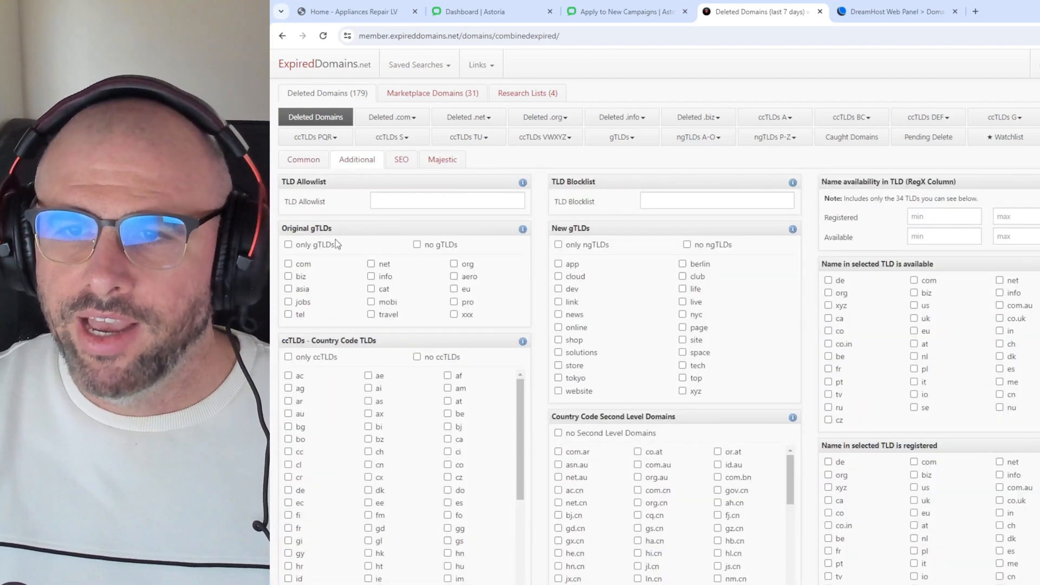
pyautogui.click(298, 266)
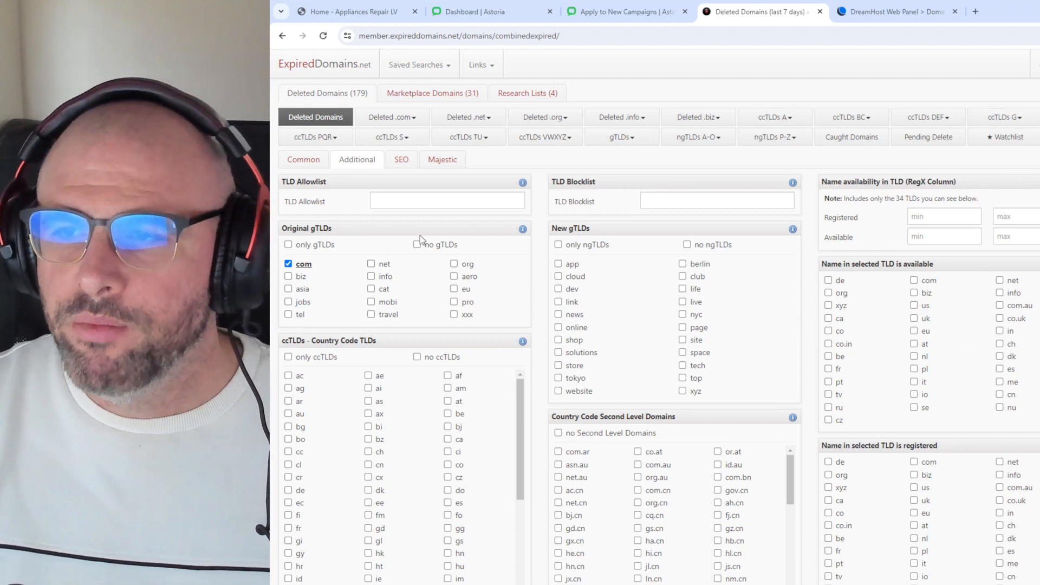
# Step: Exclude names with numbers or hyphens and apply the filters, leaving about 70,817 domains
pyautogui.scroll(-4, 952, 286)
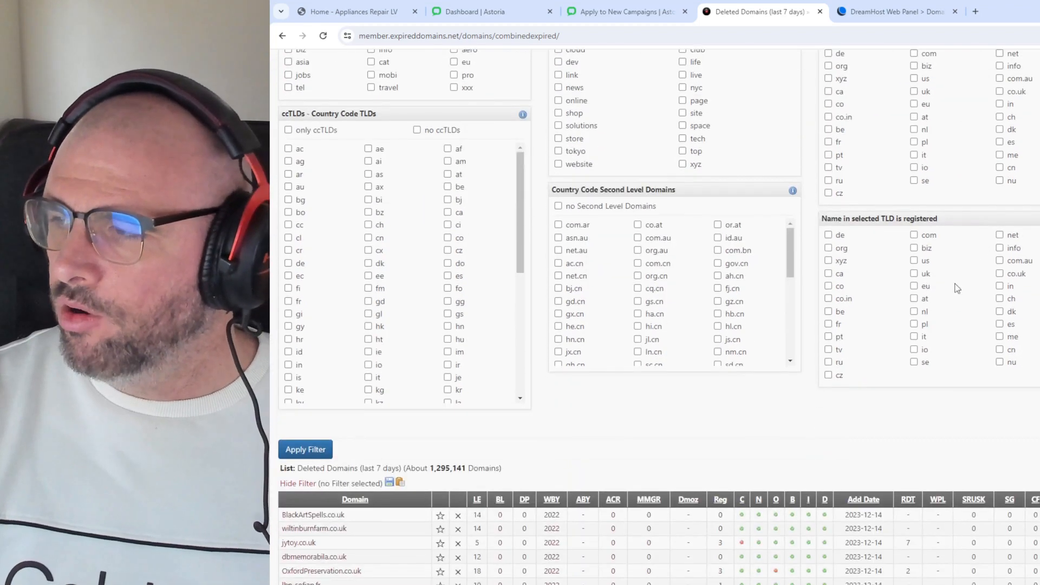
pyautogui.scroll(4, 764, 371)
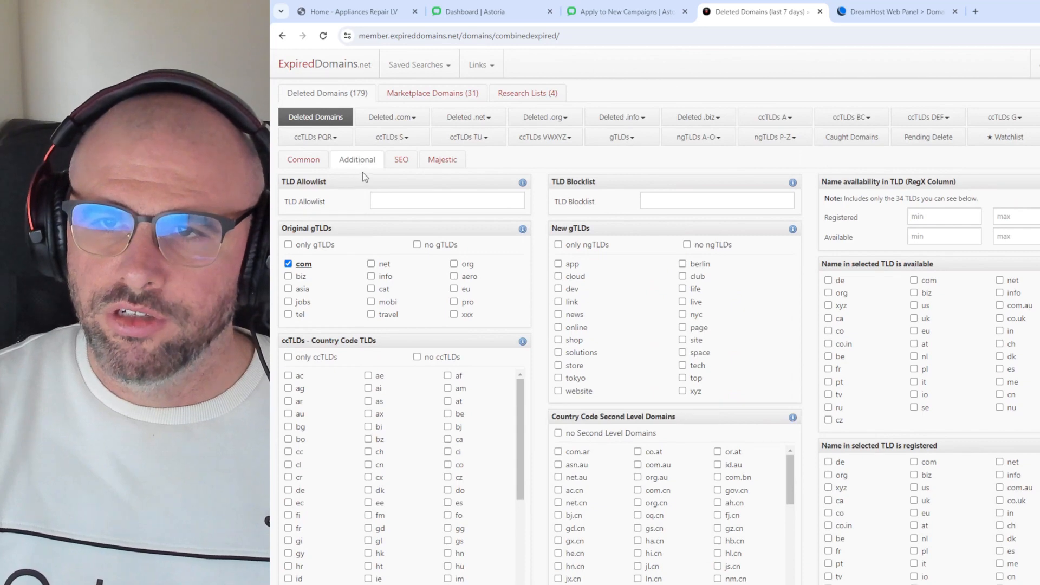
pyautogui.click(312, 162)
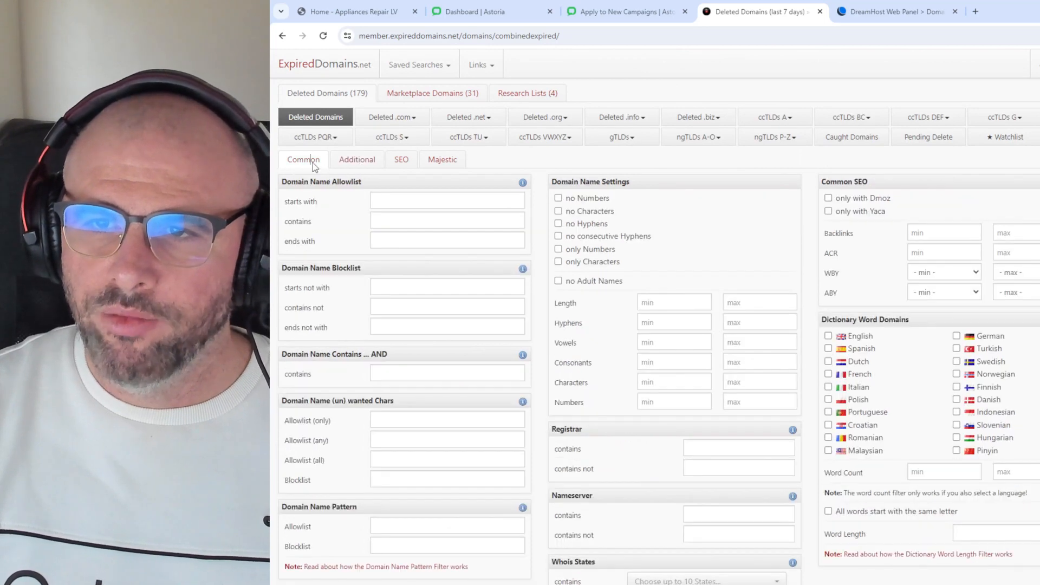
pyautogui.click(559, 198)
pyautogui.click(587, 228)
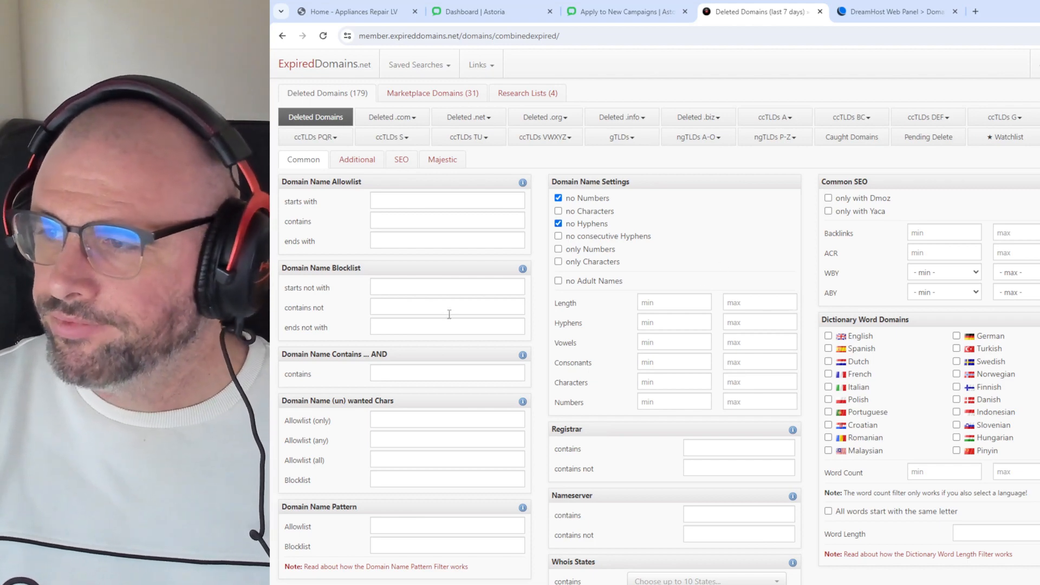
pyautogui.scroll(-3, 627, 353)
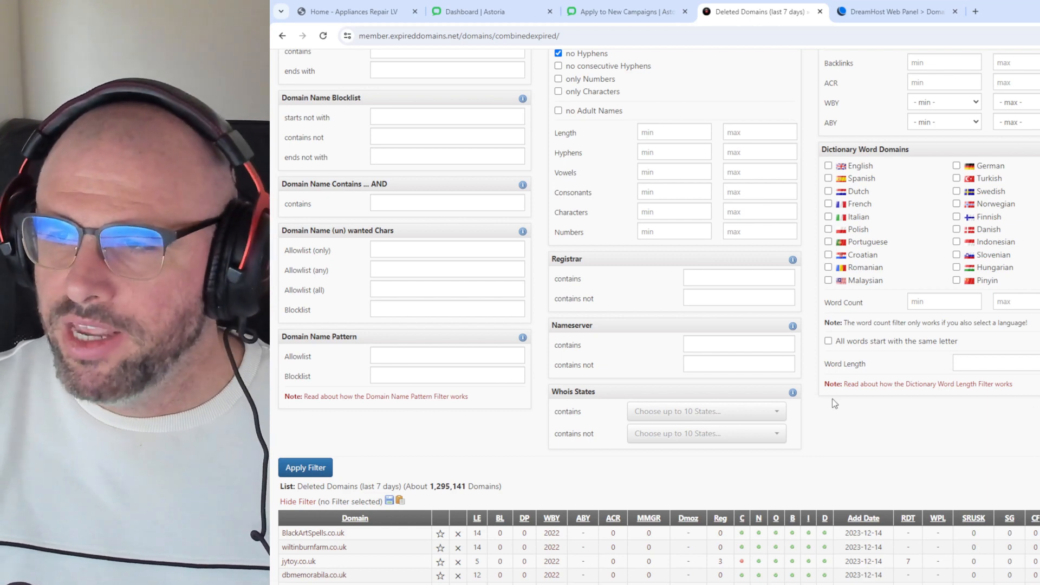
pyautogui.scroll(3, 832, 398)
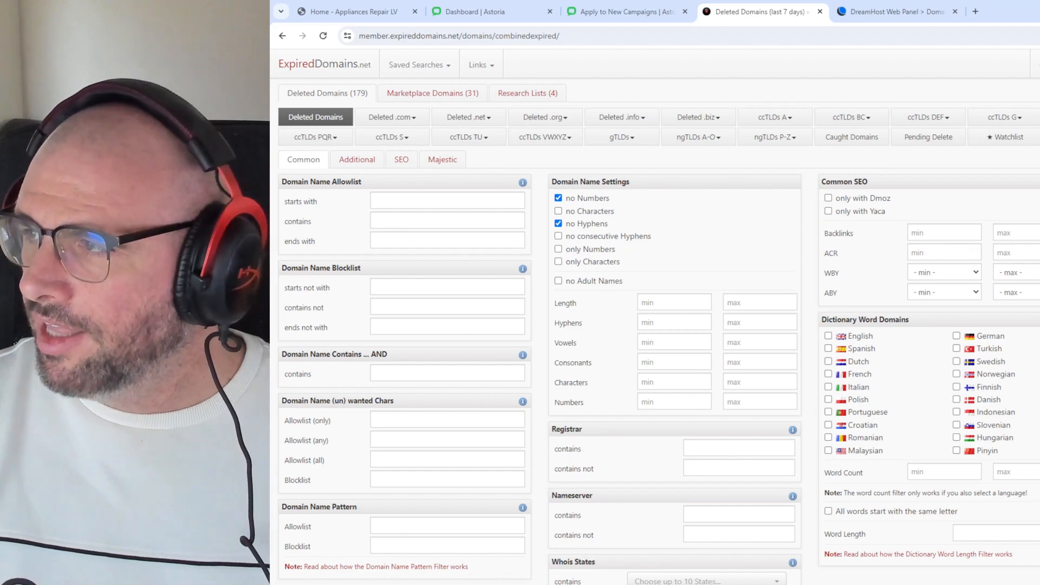
pyautogui.scroll(-6, 532, 307)
pyautogui.click(303, 354)
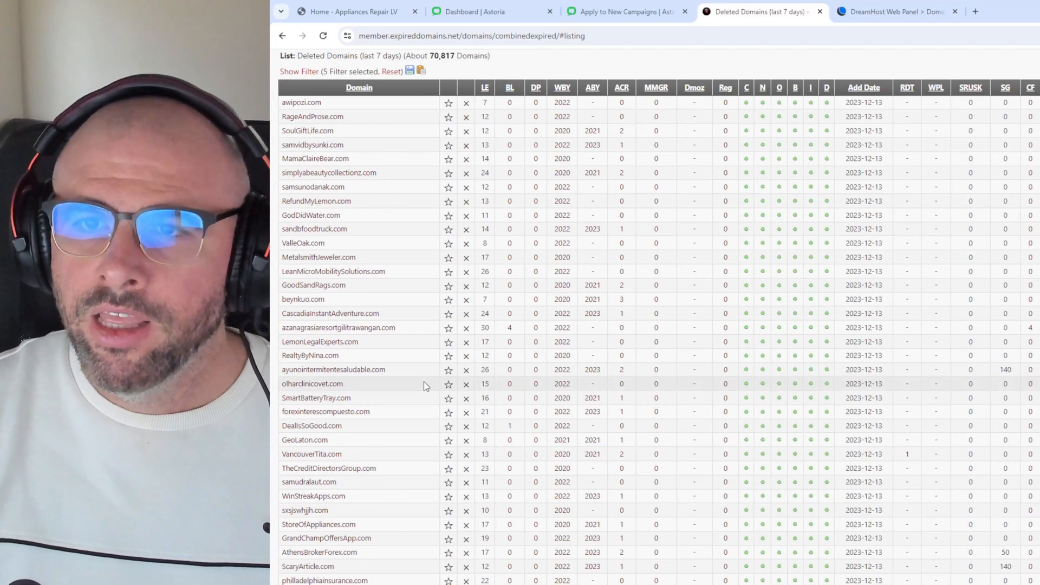
# Step: Sort the filtered domains by SRUSK, highest first, putting LearnBiography.com (47) on top
pyautogui.scroll(2, 976, 357)
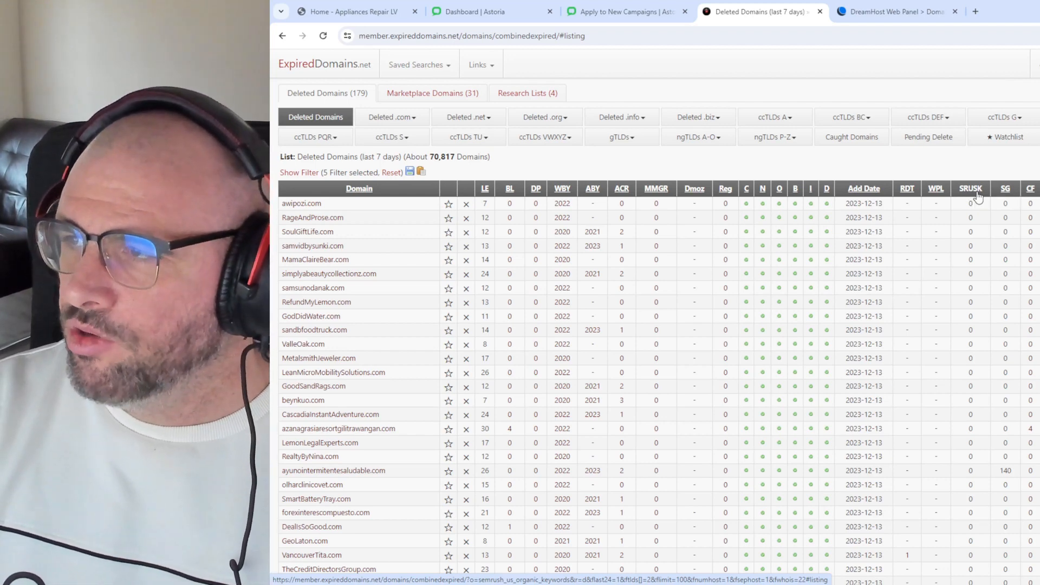
pyautogui.click(979, 195)
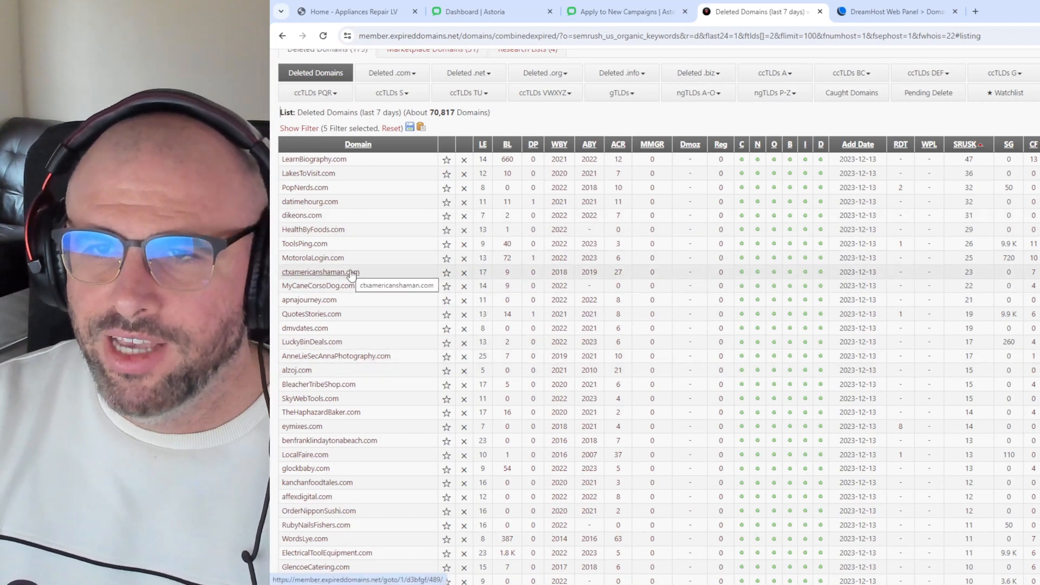
# Step: Add 'plumbing' to the Domain Name Allowlist contains filter and apply it
pyautogui.click(308, 129)
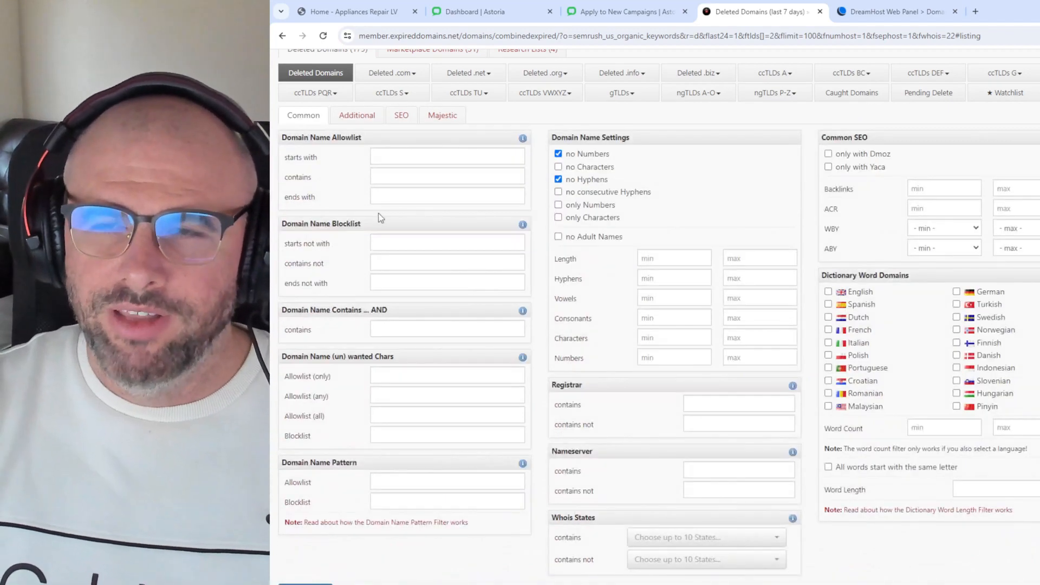
pyautogui.click(402, 177)
pyautogui.write('plumbing')
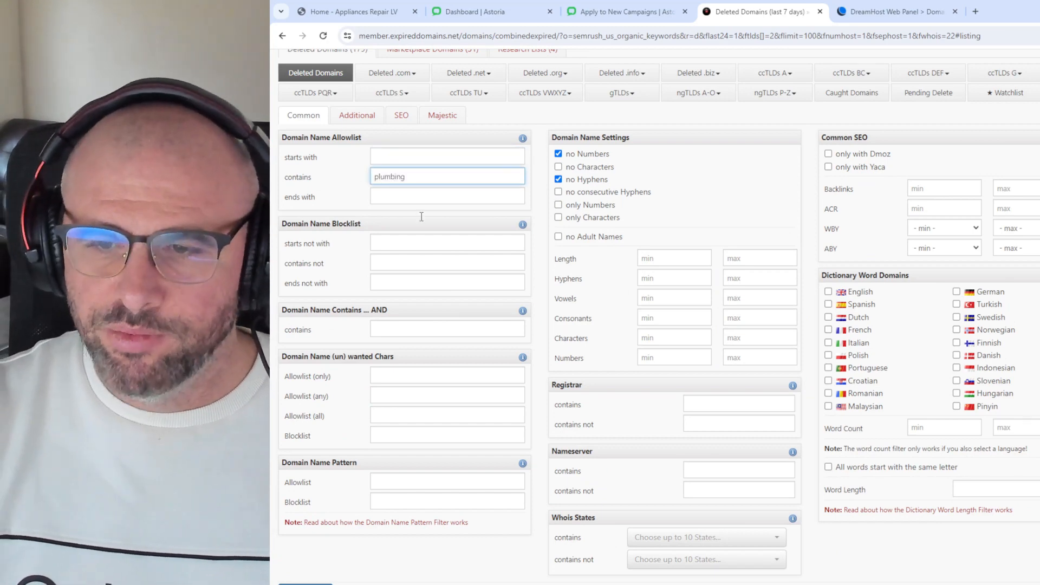
pyautogui.scroll(-2, 421, 217)
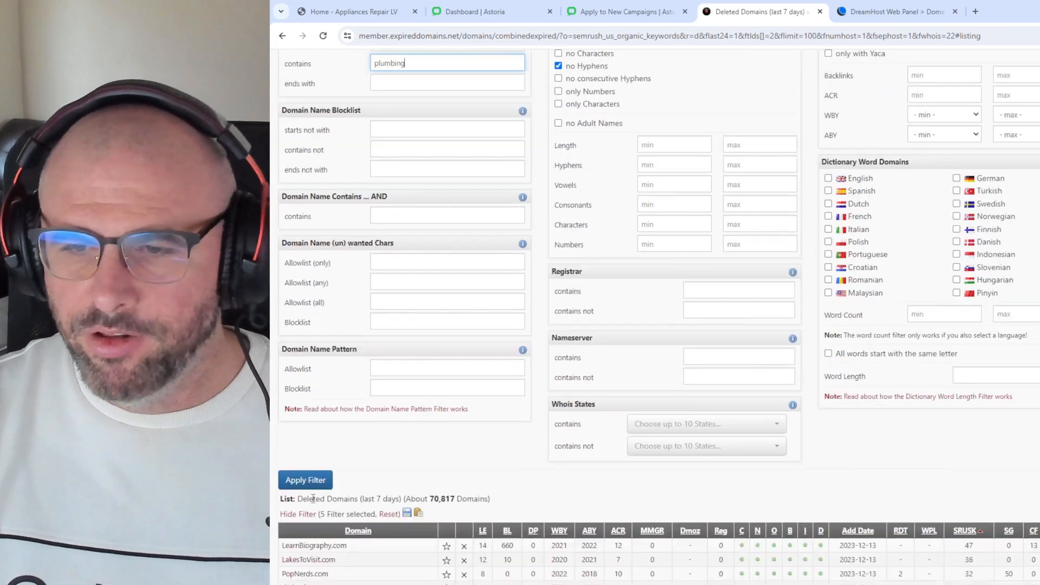
pyautogui.click(319, 483)
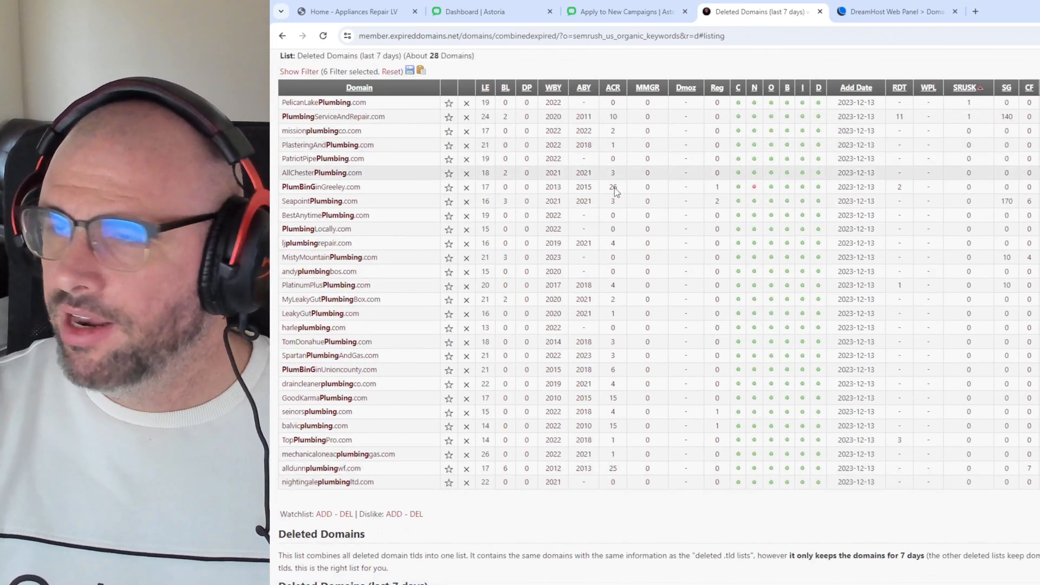
# Step: Select the PlumbingServiceAndRepair.com name and its 140 SG figure, then SeapointPlumbing.com
pyautogui.moveTo(396, 501); pyautogui.dragTo(370, 318)
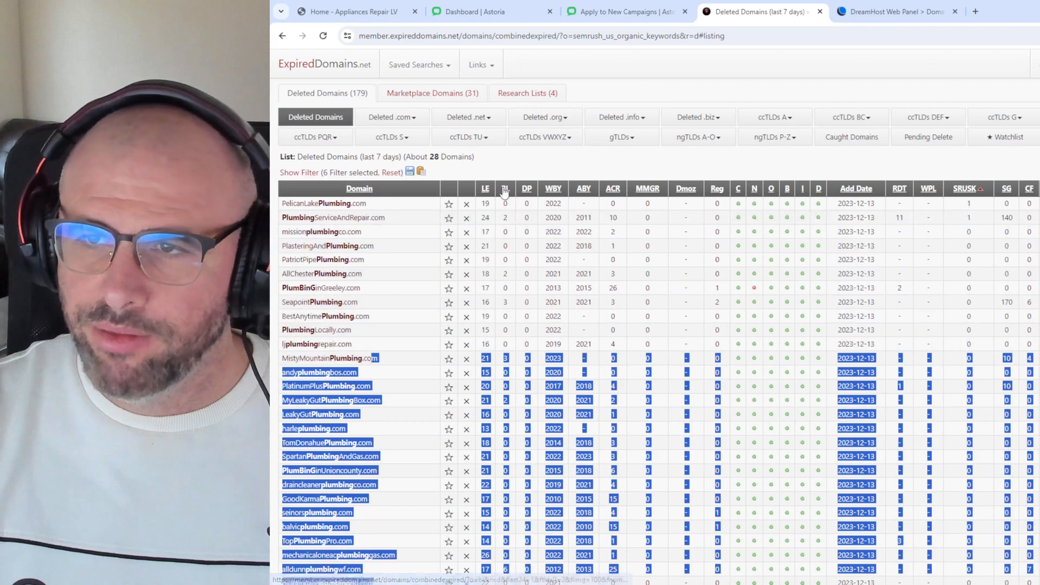
pyautogui.click(519, 167)
pyautogui.scroll(-1, 443, 336)
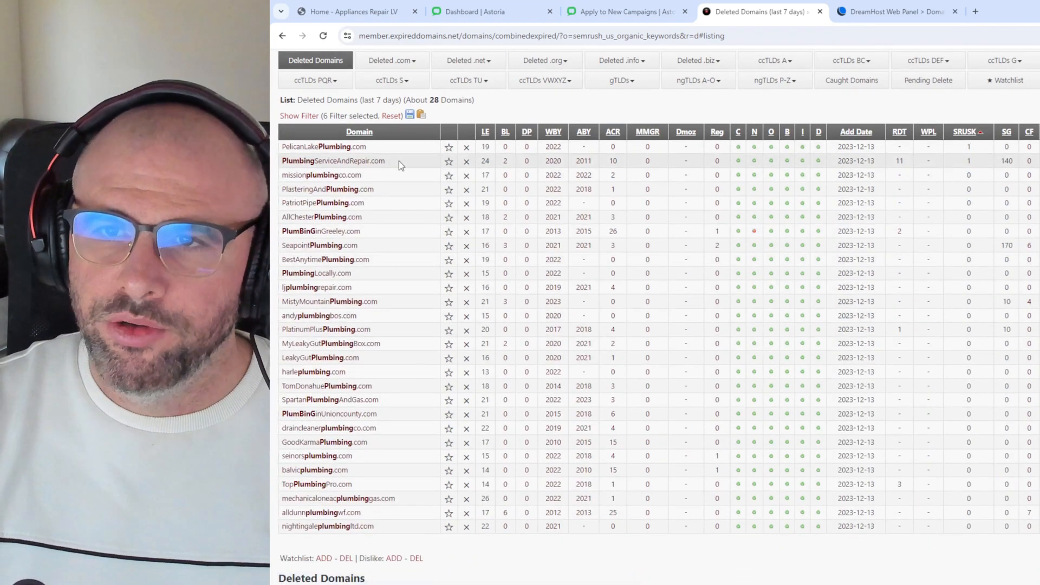
pyautogui.moveTo(398, 160); pyautogui.dragTo(286, 161)
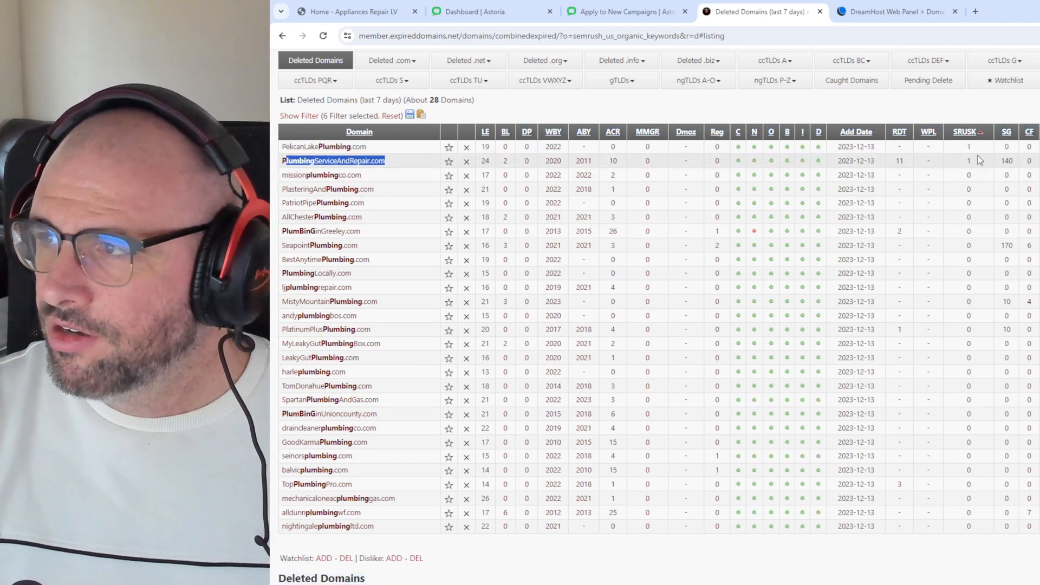
pyautogui.doubleClick(1008, 161)
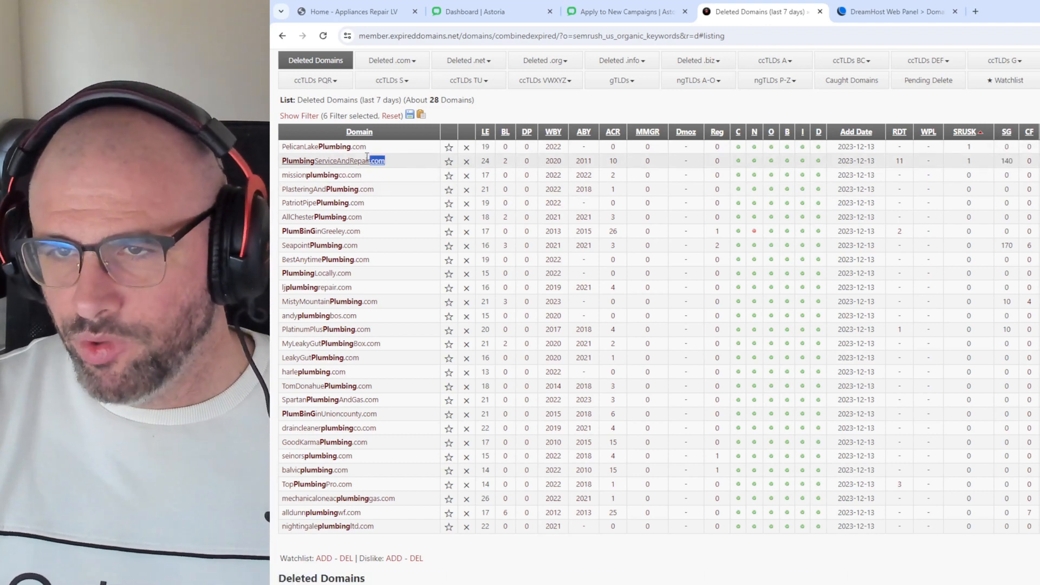
pyautogui.moveTo(415, 164); pyautogui.dragTo(282, 163)
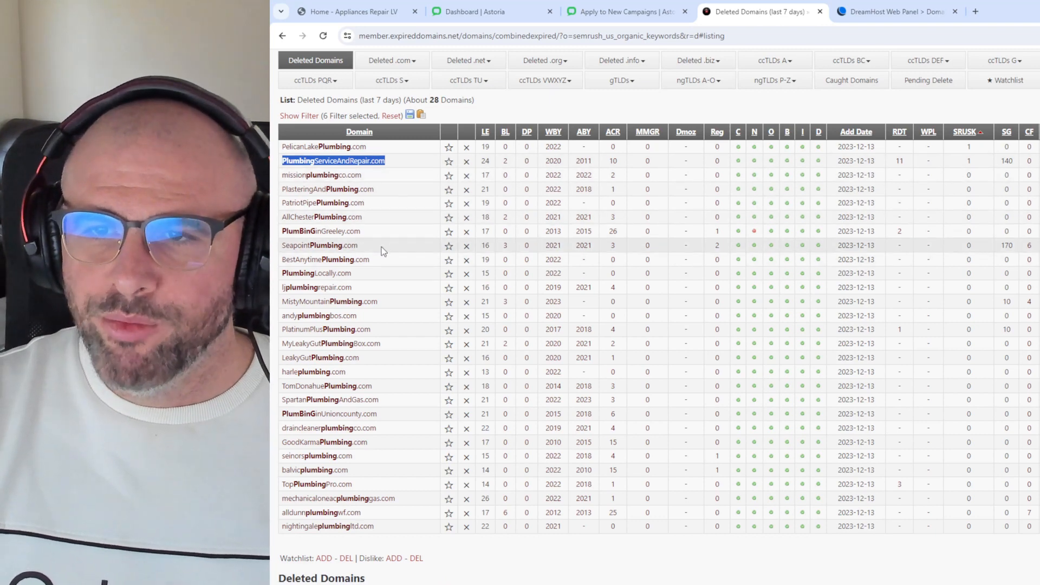
pyautogui.moveTo(359, 244); pyautogui.dragTo(283, 247)
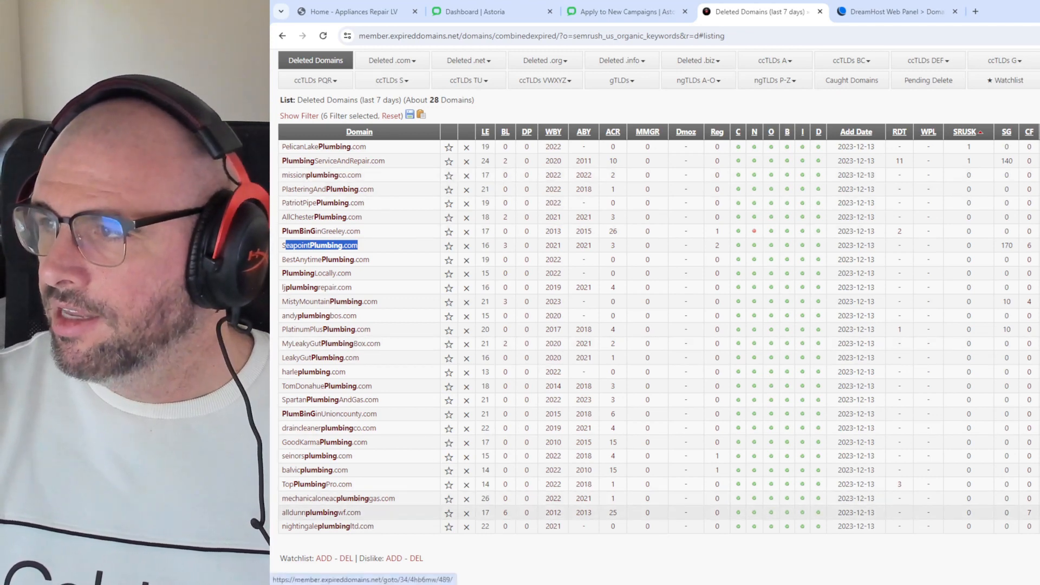
pyautogui.moveTo(1039, 513); pyautogui.dragTo(1030, 518)
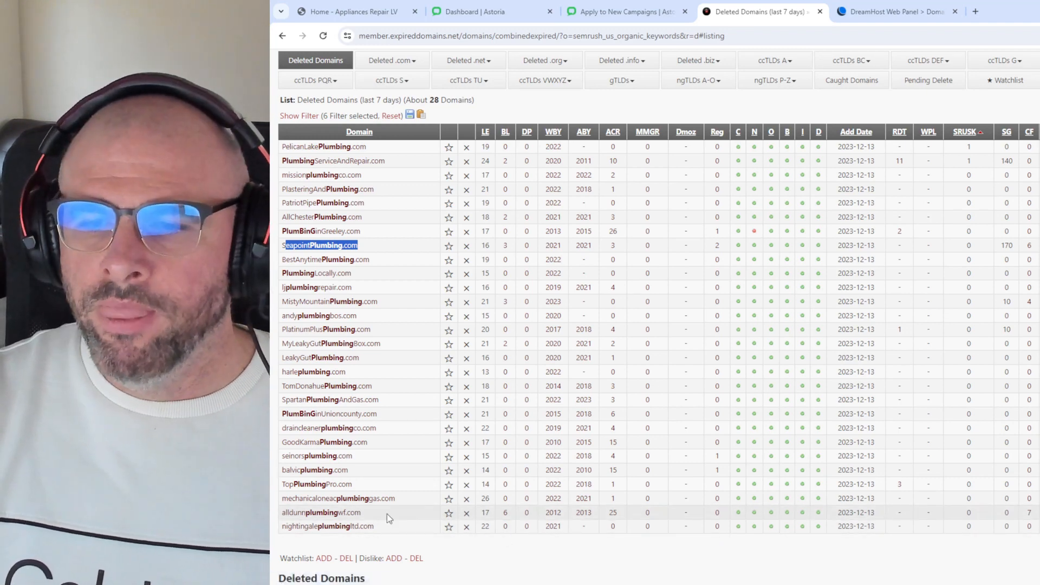
# Step: Remove the 'plumbing' keyword, reapply the filters, and sort by Trust Flow descending
pyautogui.click(314, 116)
pyautogui.doubleClick(430, 169)
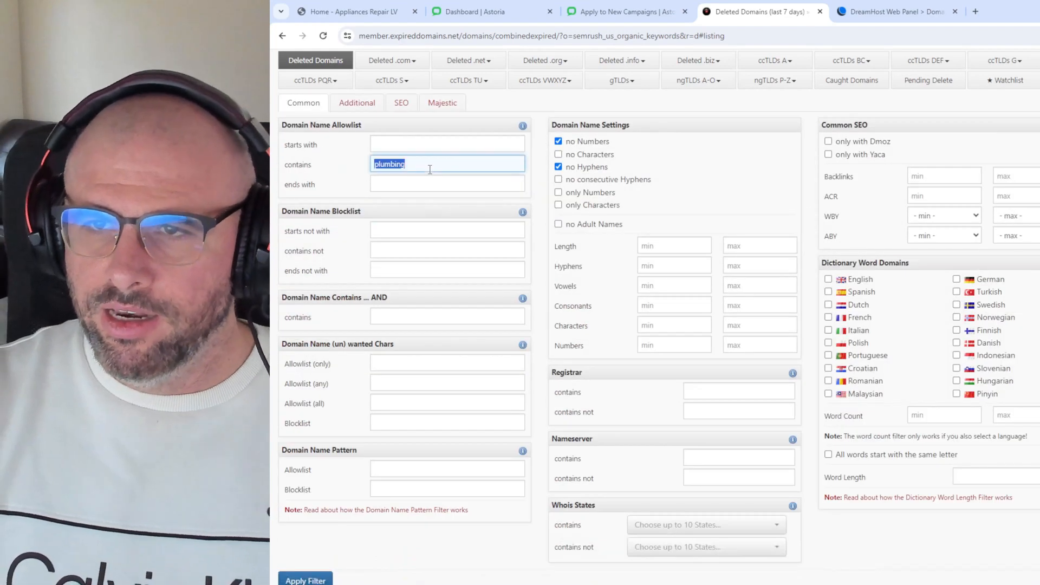
pyautogui.scroll(-1, 340, 488)
pyautogui.click(332, 528)
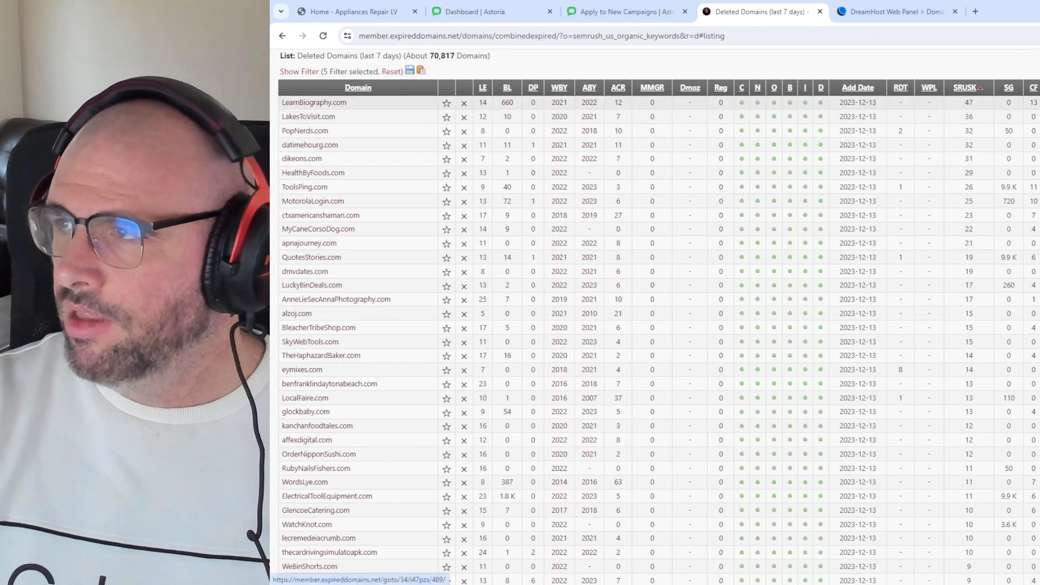
pyautogui.click(1039, 87)
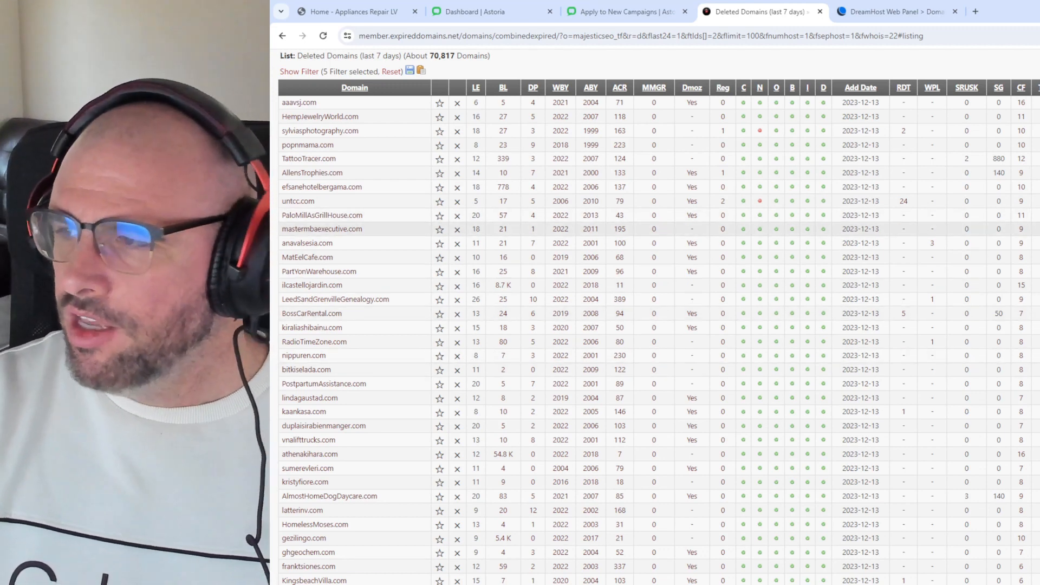
pyautogui.scroll(-1, 975, 233)
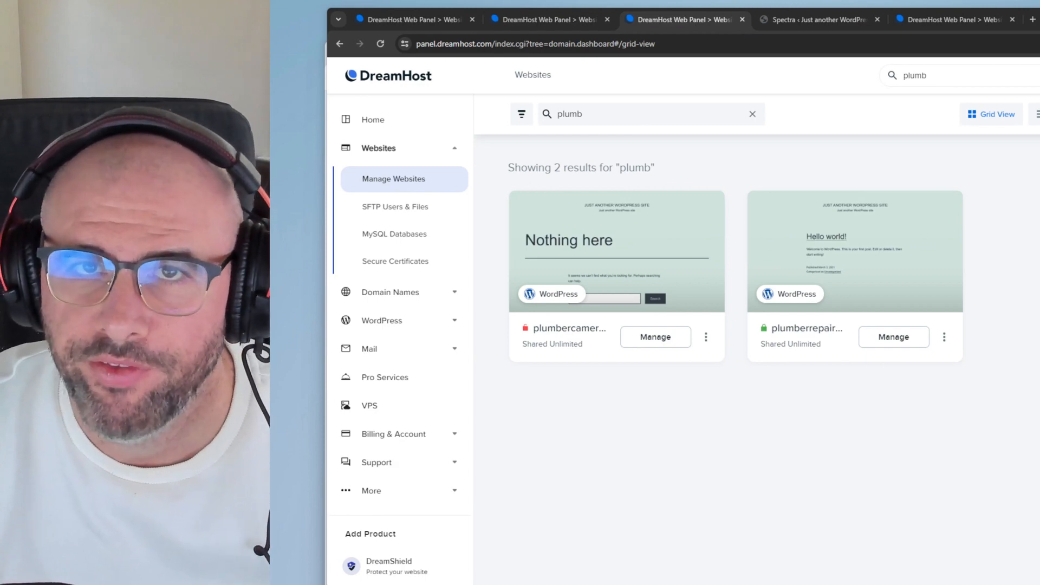
# Step: Autologin to the plumber site's admin, view the live site, then open Starter Templates
pyautogui.click(791, 295)
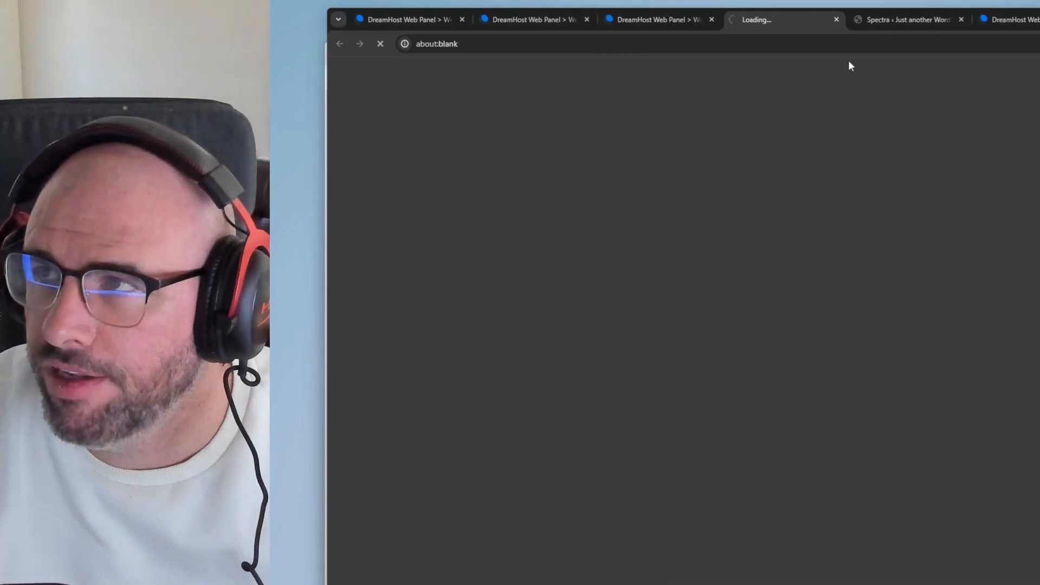
pyautogui.click(883, 18)
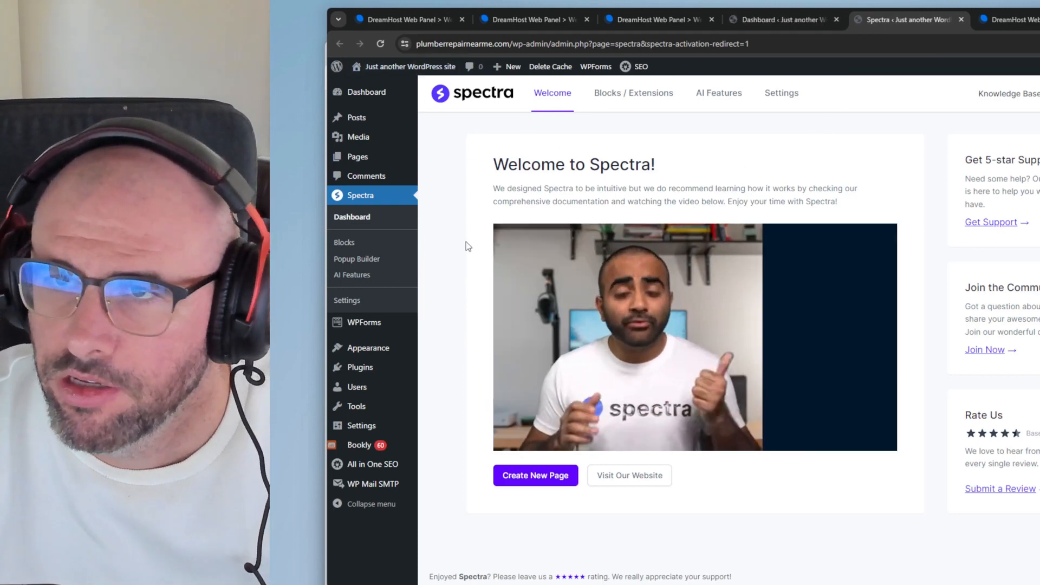
pyautogui.middleClick(435, 68)
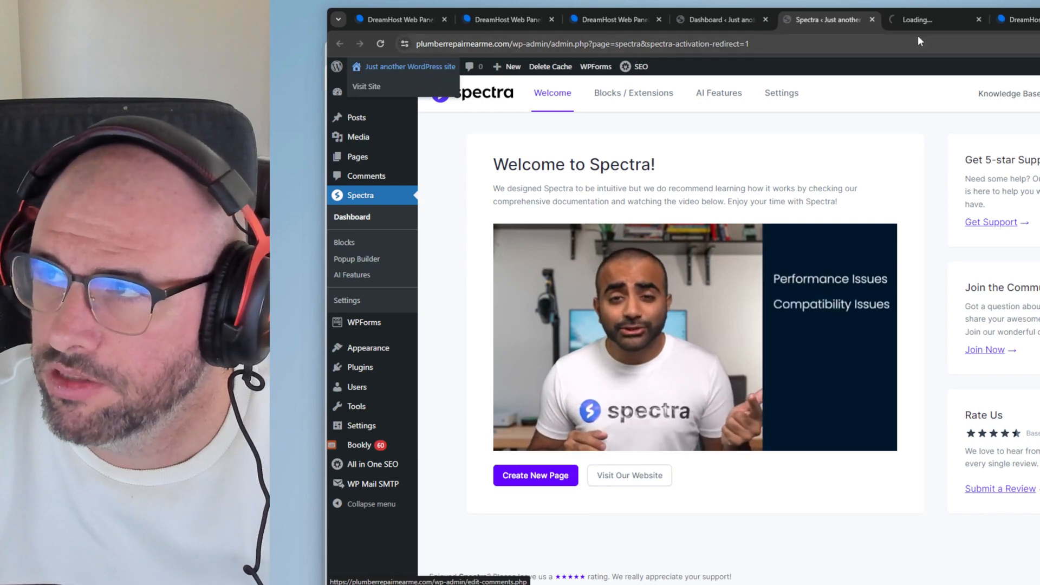
pyautogui.click(931, 19)
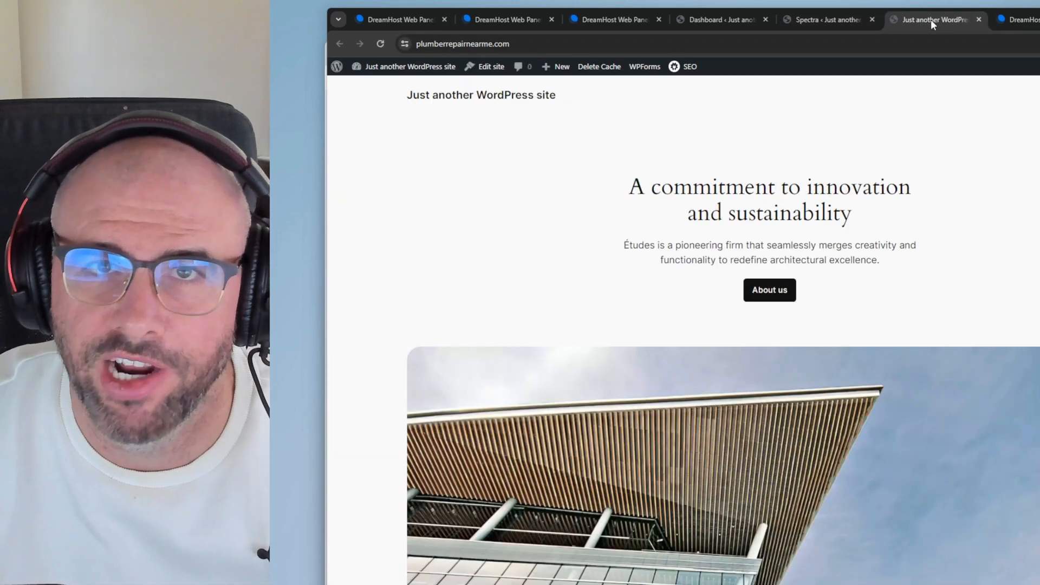
pyautogui.click(860, 19)
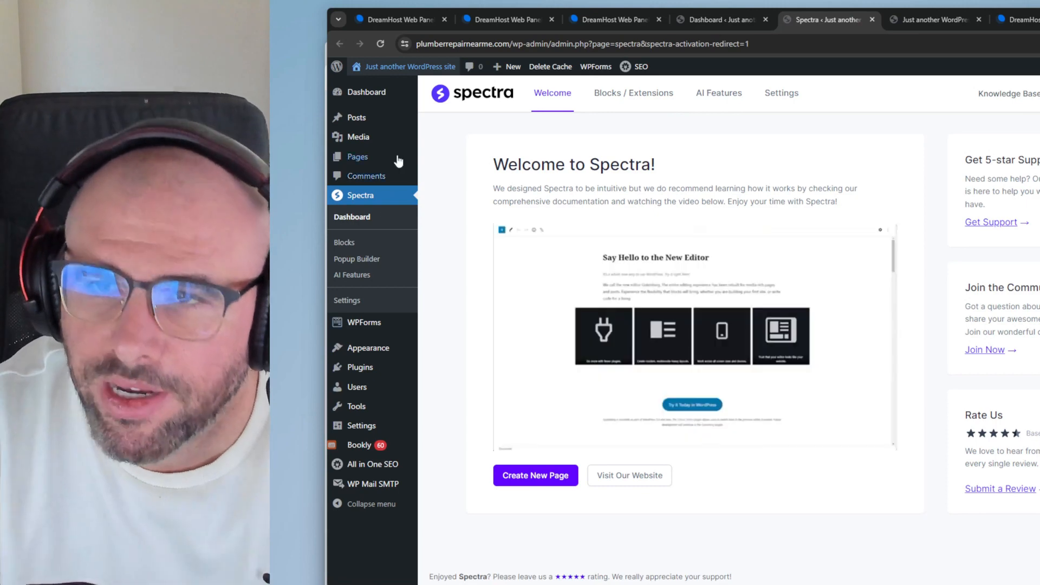
pyautogui.moveTo(388, 357)
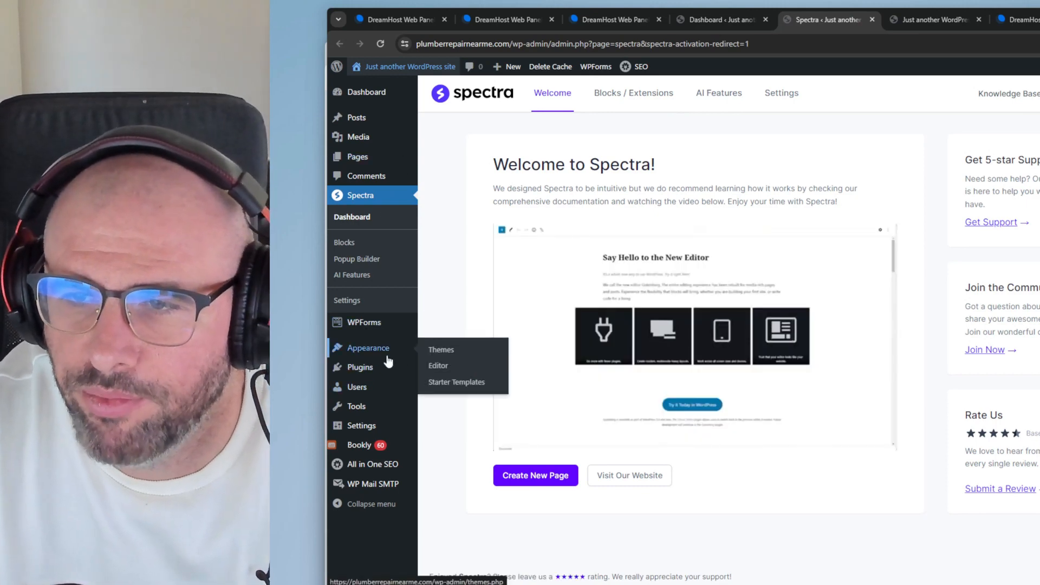
pyautogui.click(453, 383)
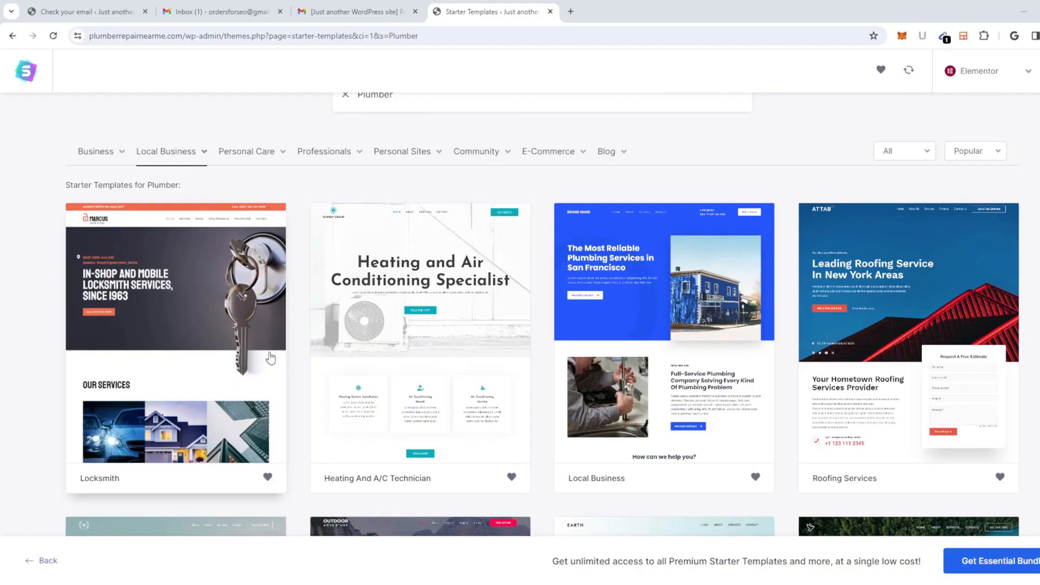
# Step: Pick the Local Business template, skip the logo, and preview pink, red, purple, light-blue palettes
pyautogui.click(646, 334)
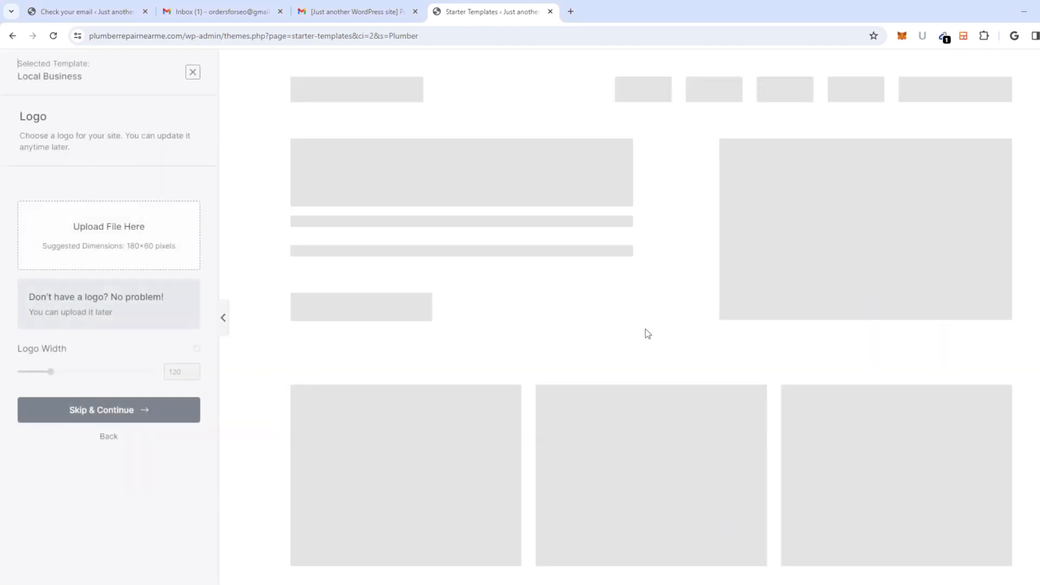
pyautogui.click(128, 413)
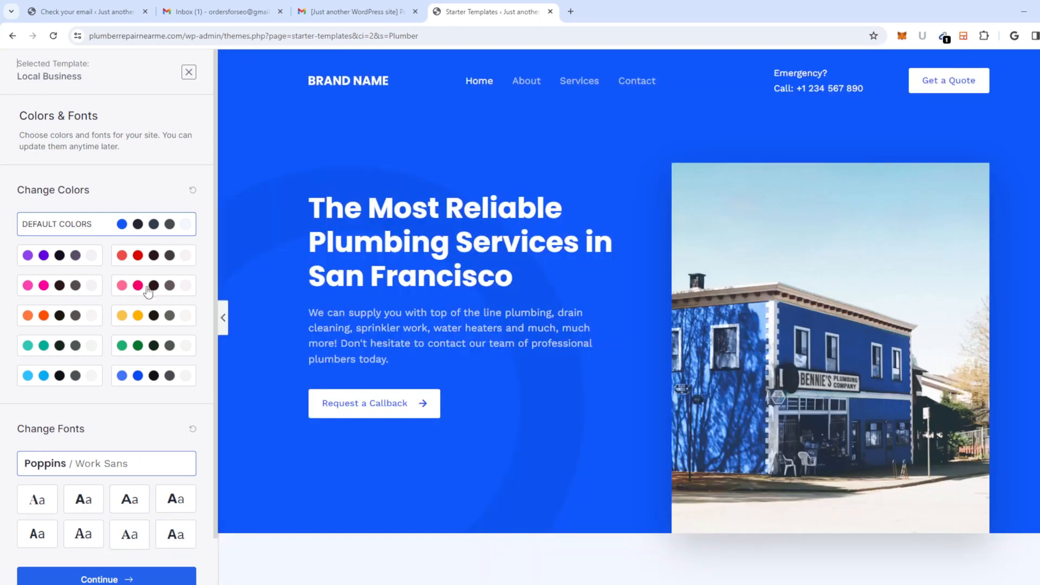
pyautogui.click(158, 286)
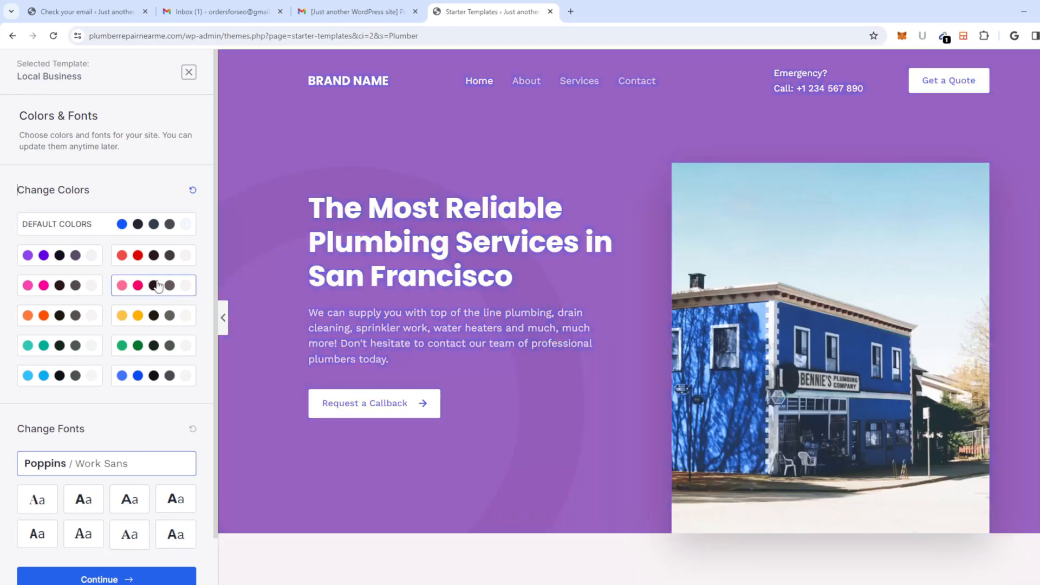
pyautogui.click(169, 253)
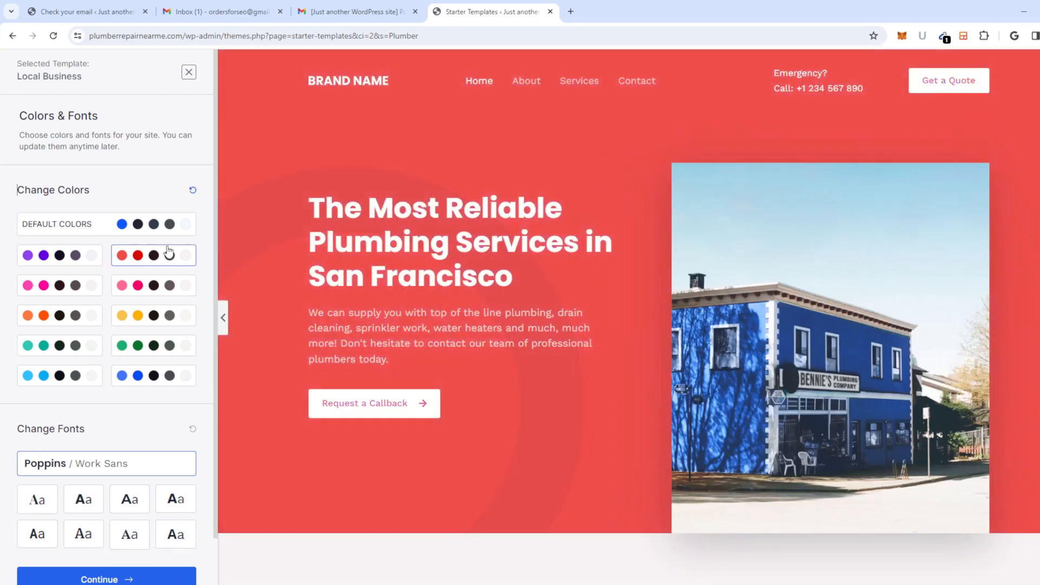
pyautogui.click(57, 266)
pyautogui.scroll(-1, 51, 271)
pyautogui.click(66, 324)
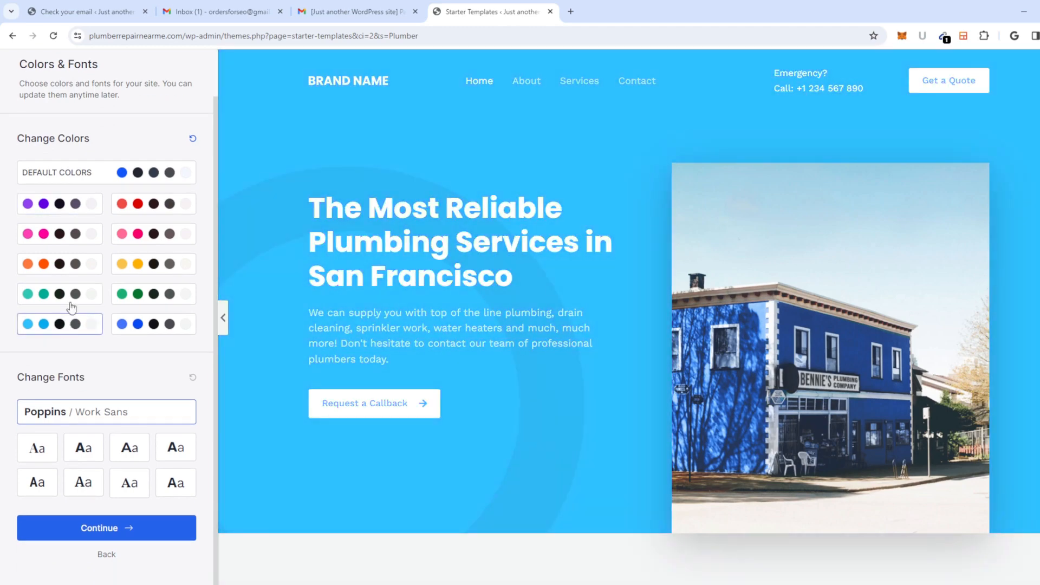
pyautogui.click(144, 176)
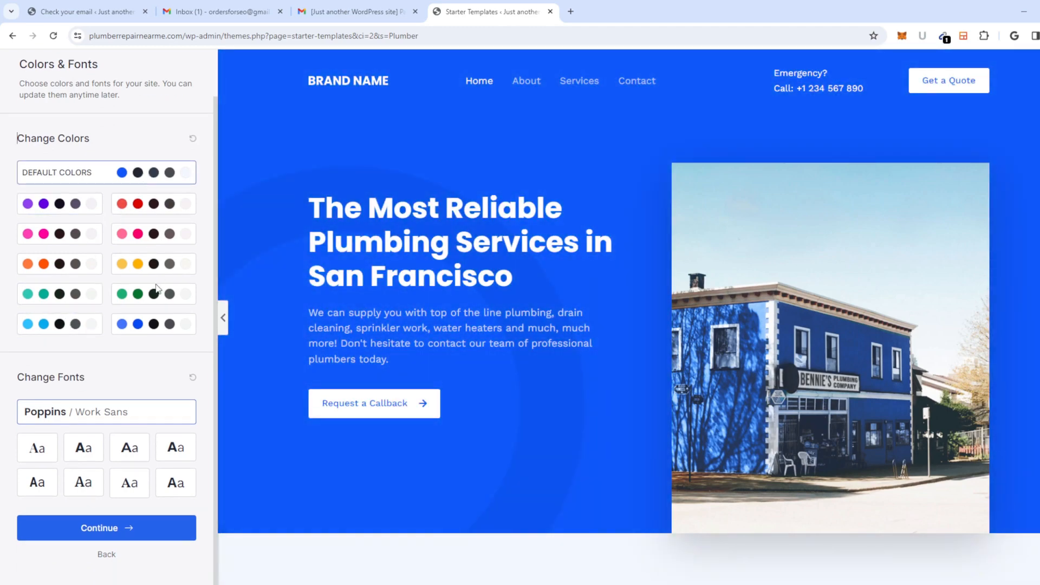
# Step: Cycle through yellow, green, blue, teal, orange and other palettes, then restore Default Colors
pyautogui.click(155, 264)
pyautogui.click(154, 292)
pyautogui.click(140, 330)
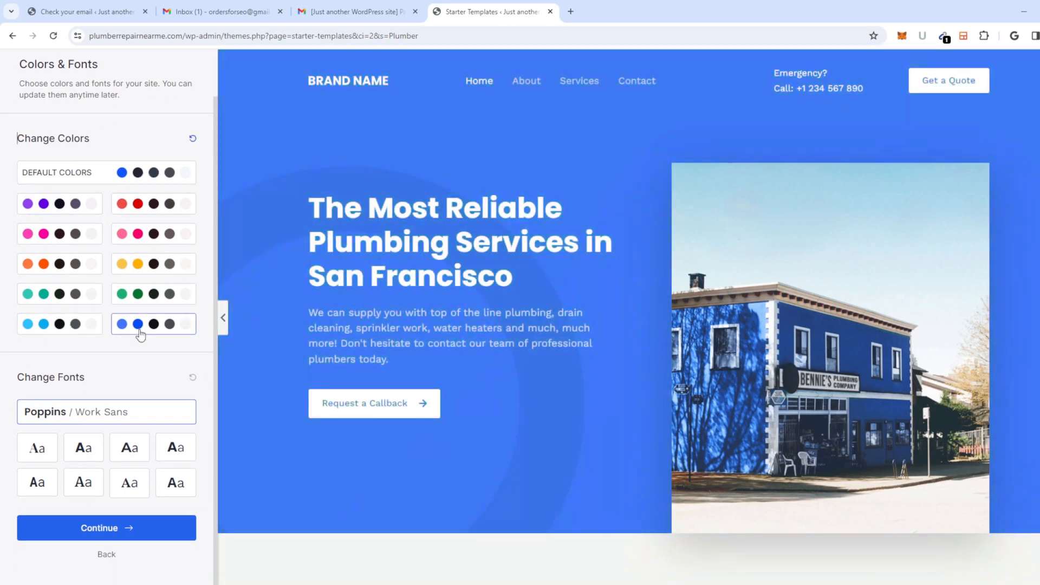
pyautogui.click(67, 299)
pyautogui.click(58, 270)
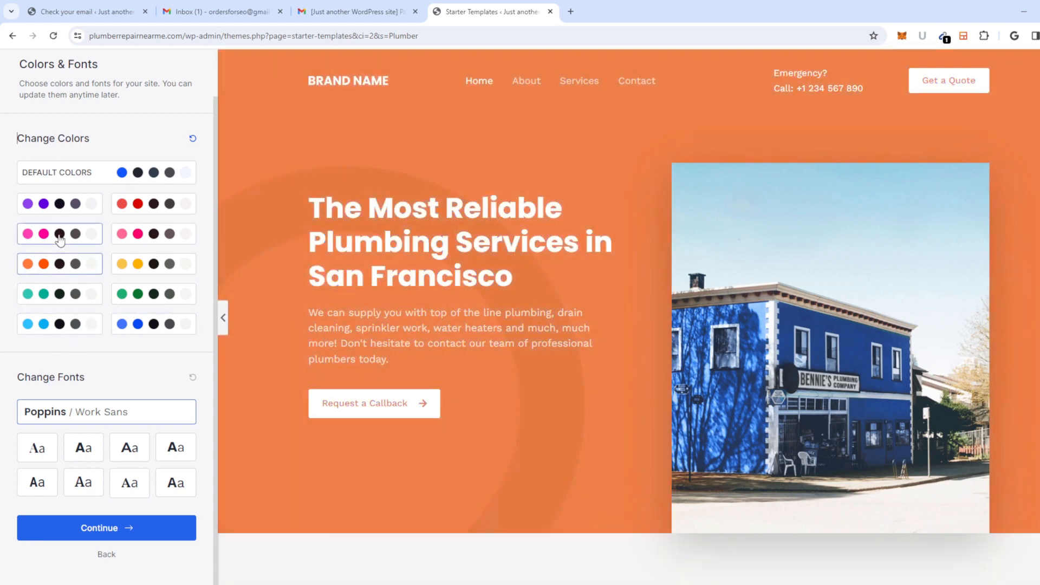
pyautogui.click(60, 239)
pyautogui.click(131, 205)
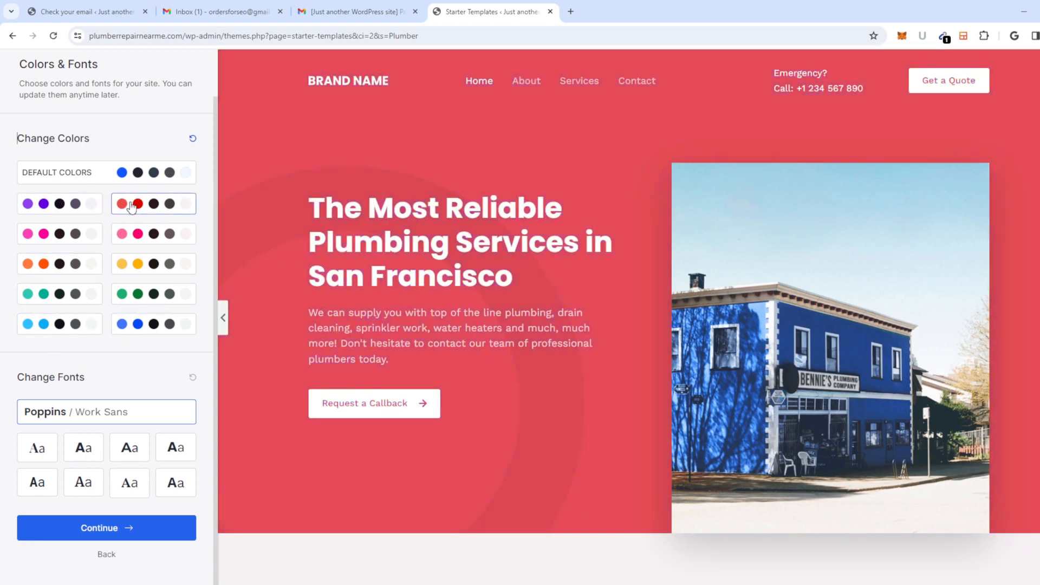
pyautogui.click(75, 207)
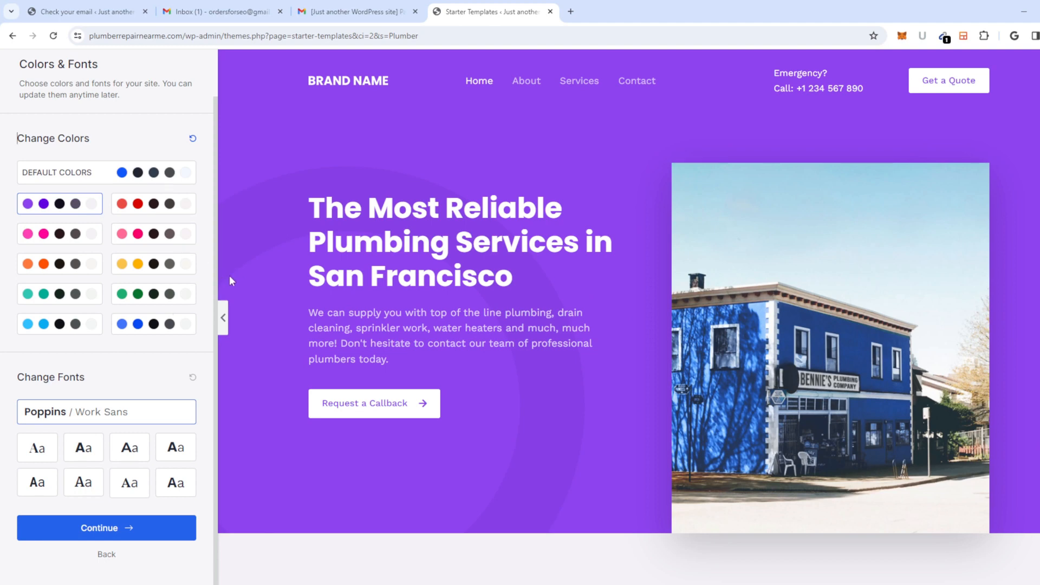
pyautogui.click(84, 321)
pyautogui.click(157, 301)
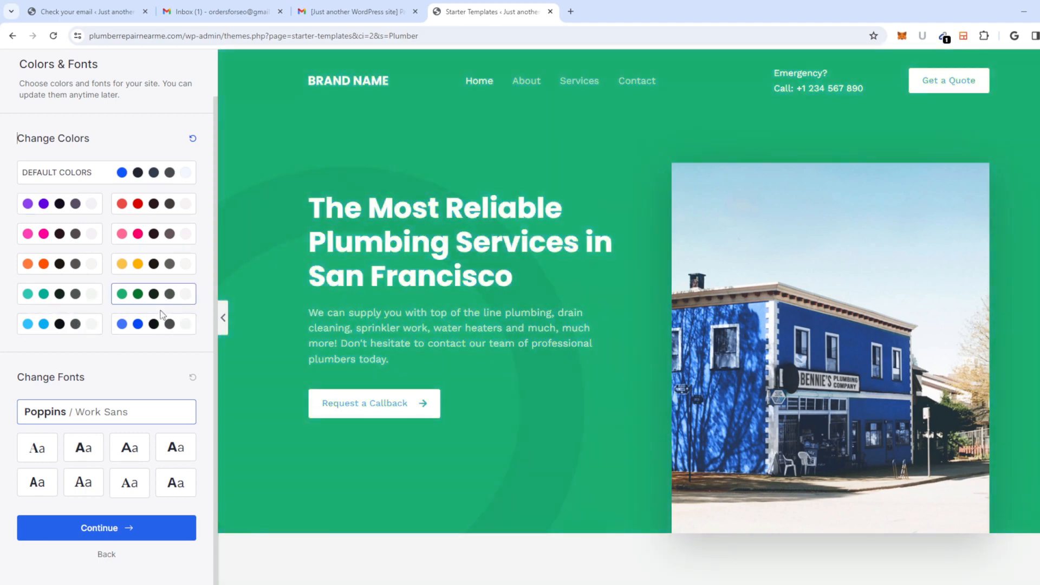
pyautogui.click(146, 332)
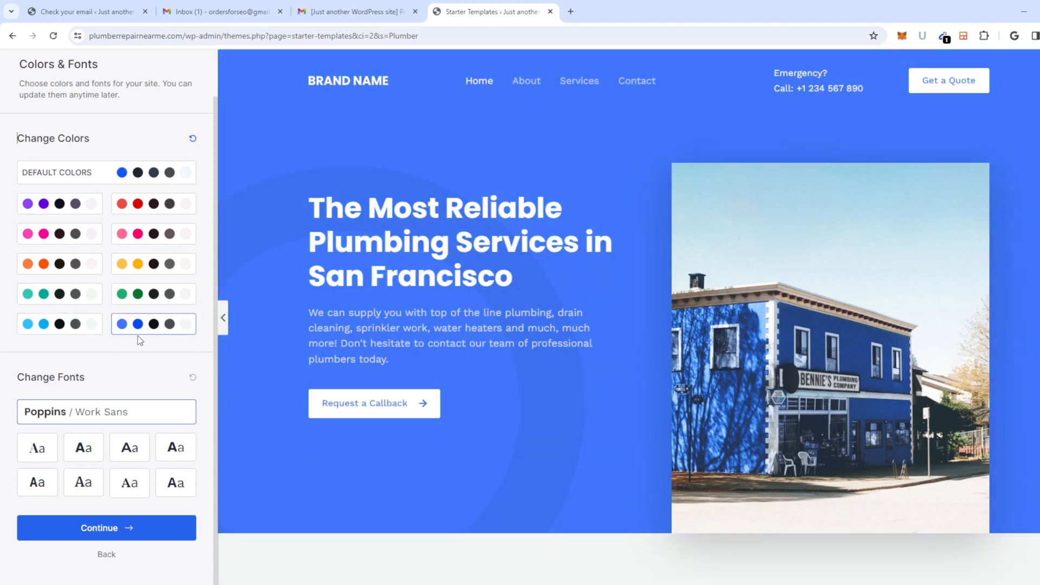
pyautogui.scroll(2, 140, 340)
pyautogui.click(145, 292)
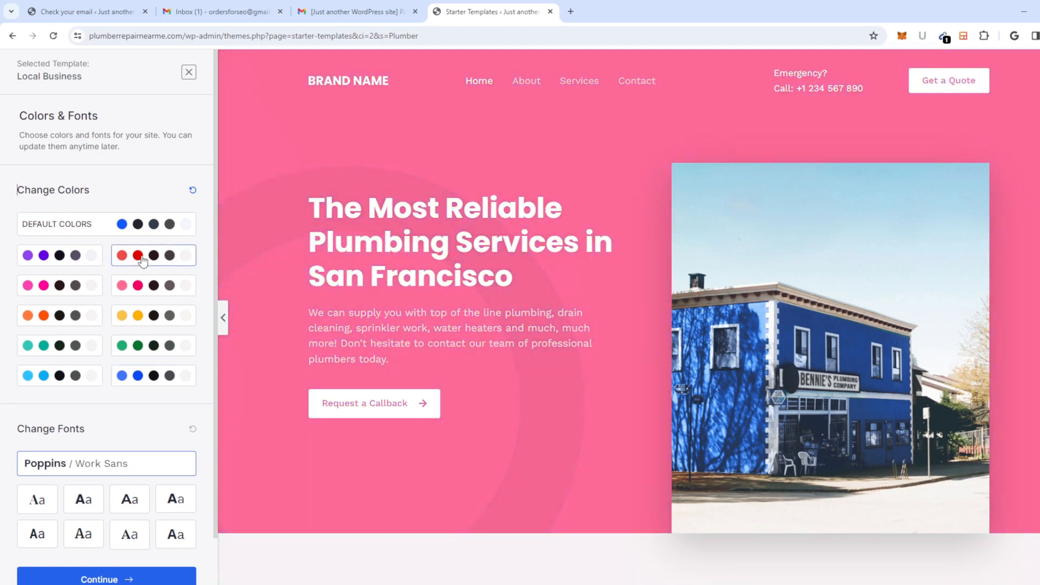
pyautogui.click(142, 261)
pyautogui.click(143, 233)
pyautogui.scroll(-1, 93, 361)
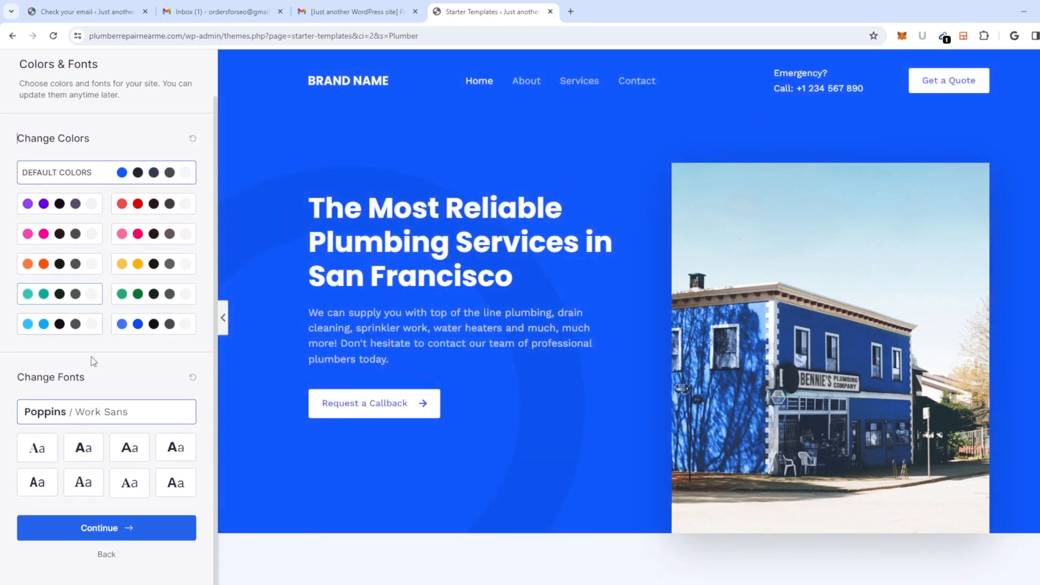
pyautogui.scroll(1, 88, 386)
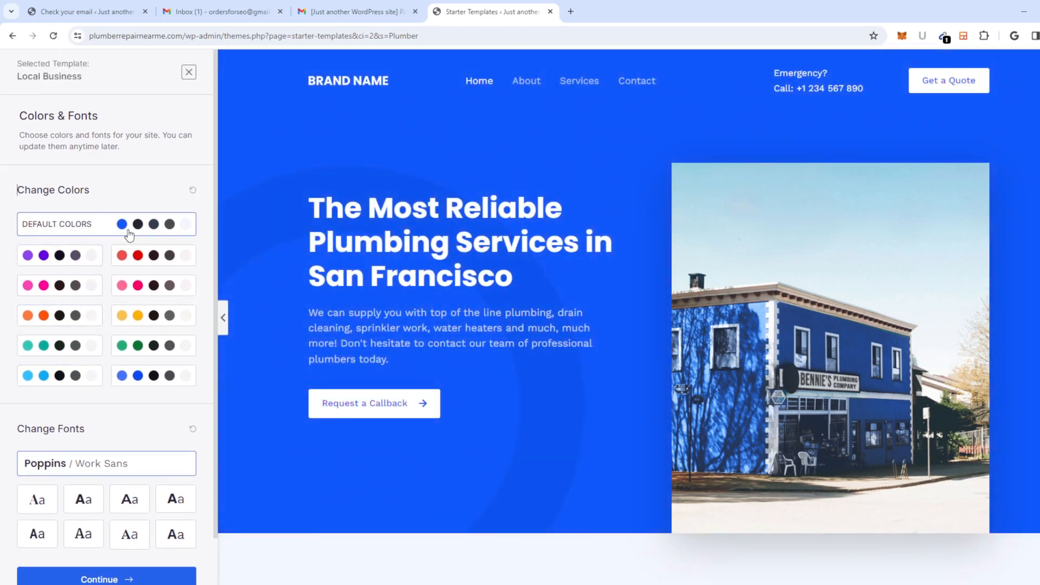
pyautogui.scroll(-1, 117, 323)
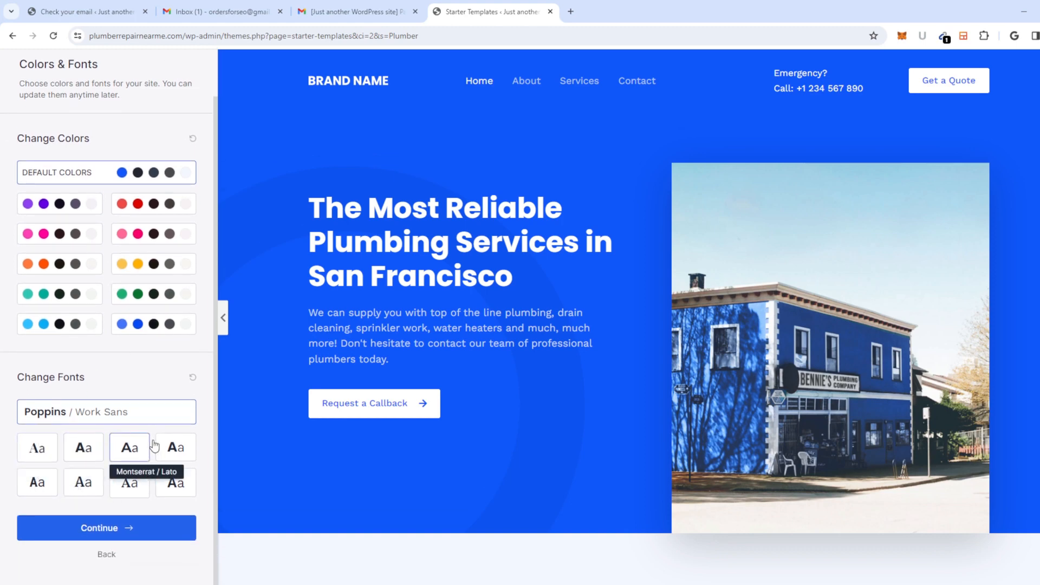
# Step: Try the Montserrat / Lato fonts and preview the green, yellow and red palettes
pyautogui.click(129, 449)
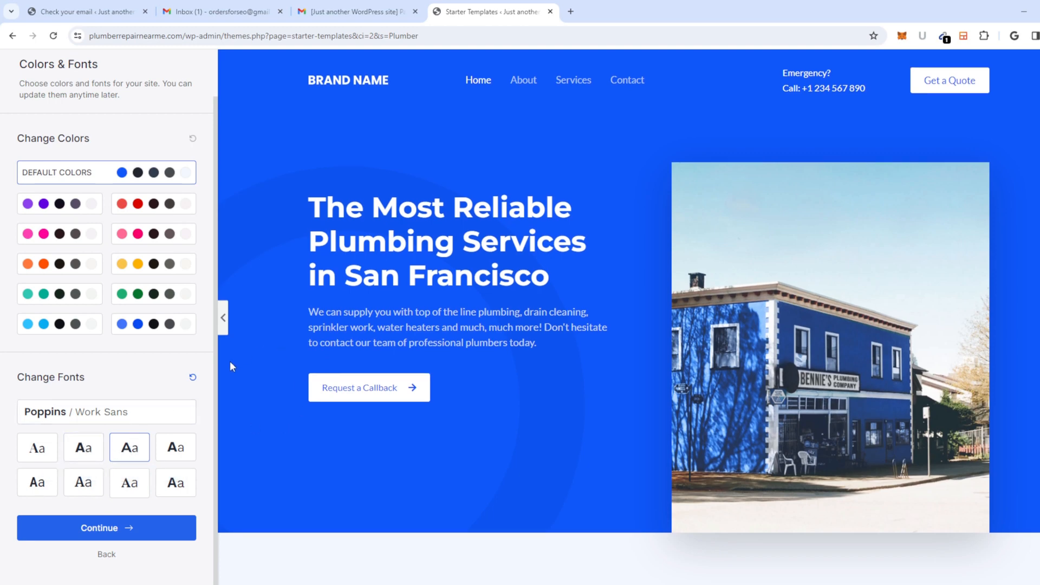
pyautogui.scroll(-5, 329, 397)
pyautogui.scroll(-4, 328, 394)
pyautogui.scroll(9, 303, 387)
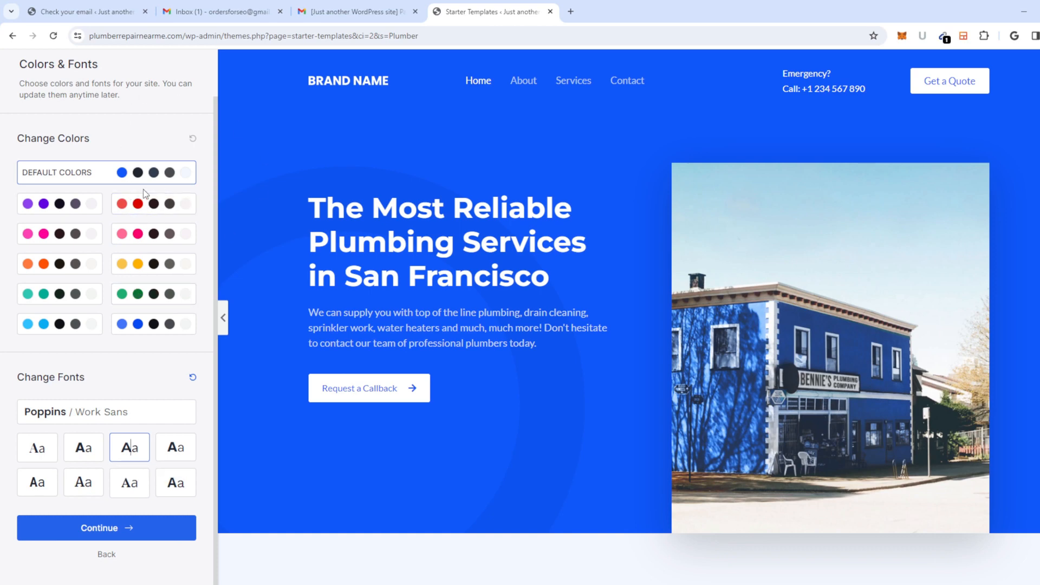
pyautogui.click(58, 293)
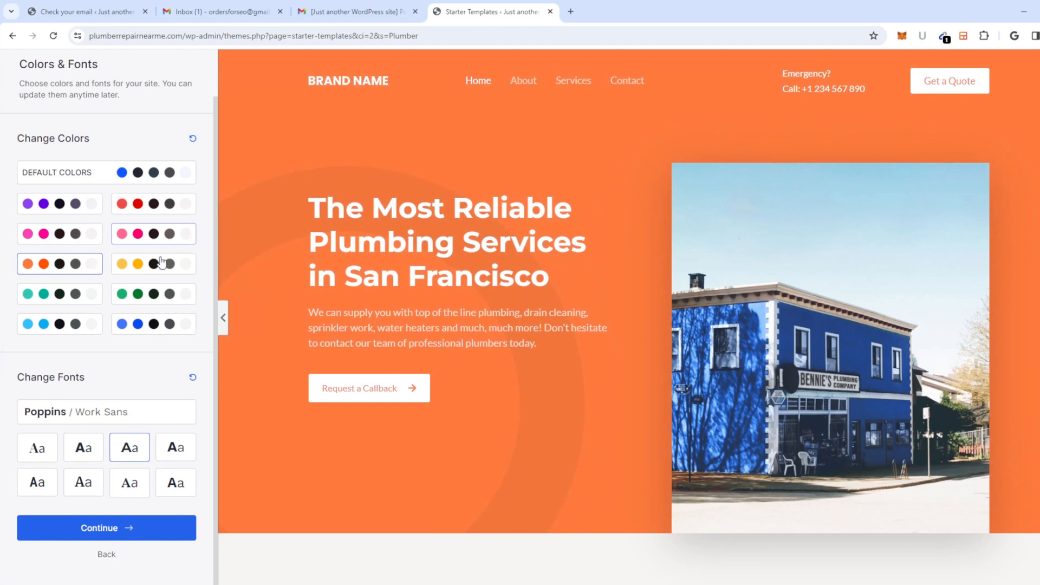
pyautogui.click(161, 264)
pyautogui.click(158, 205)
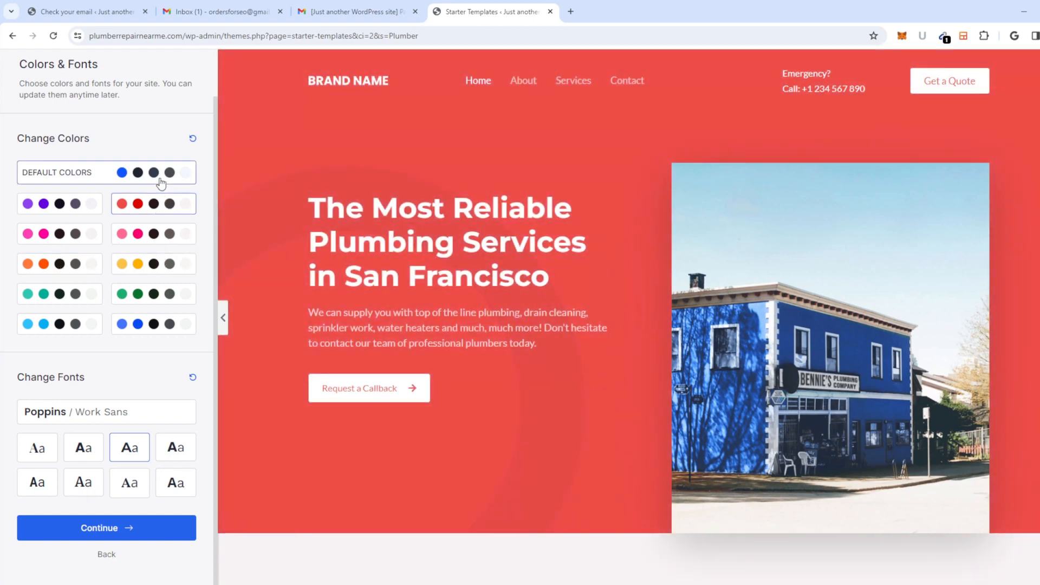
pyautogui.scroll(-10, 470, 232)
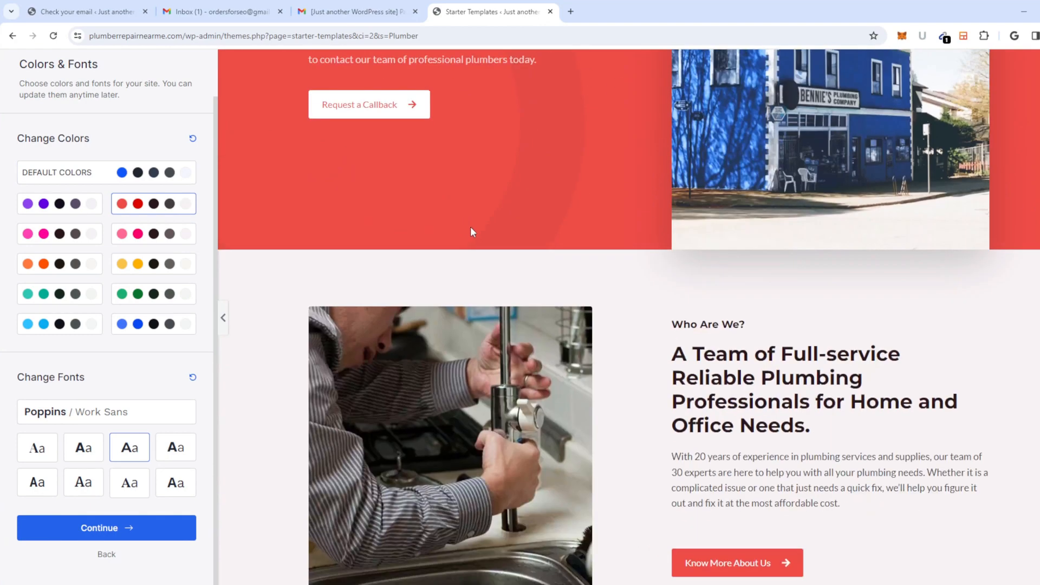
pyautogui.scroll(-8, 470, 226)
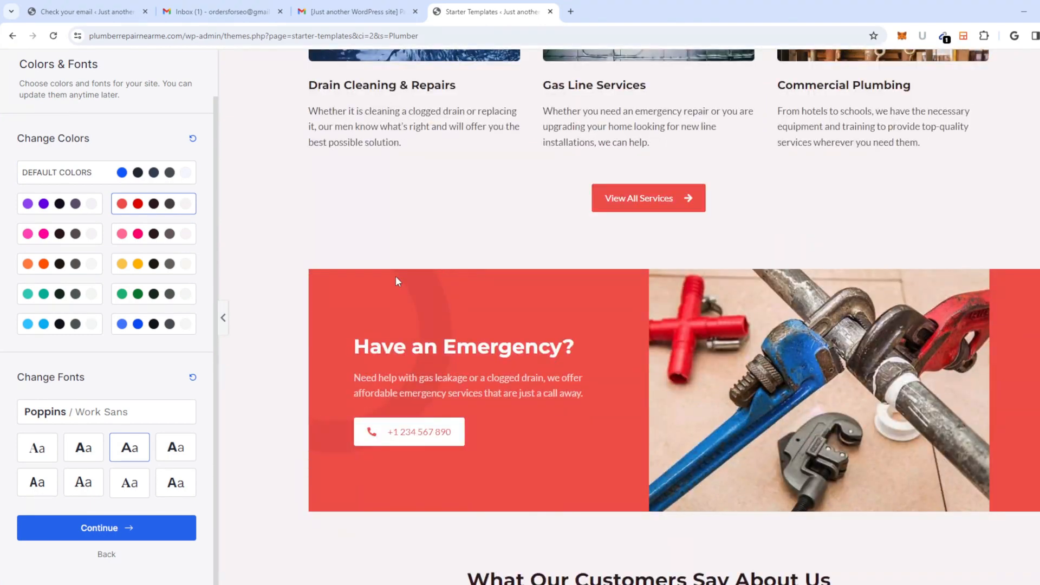
pyautogui.scroll(1, 140, 259)
# Step: Return to the default blue palette and accept the colours and fonts
pyautogui.click(145, 224)
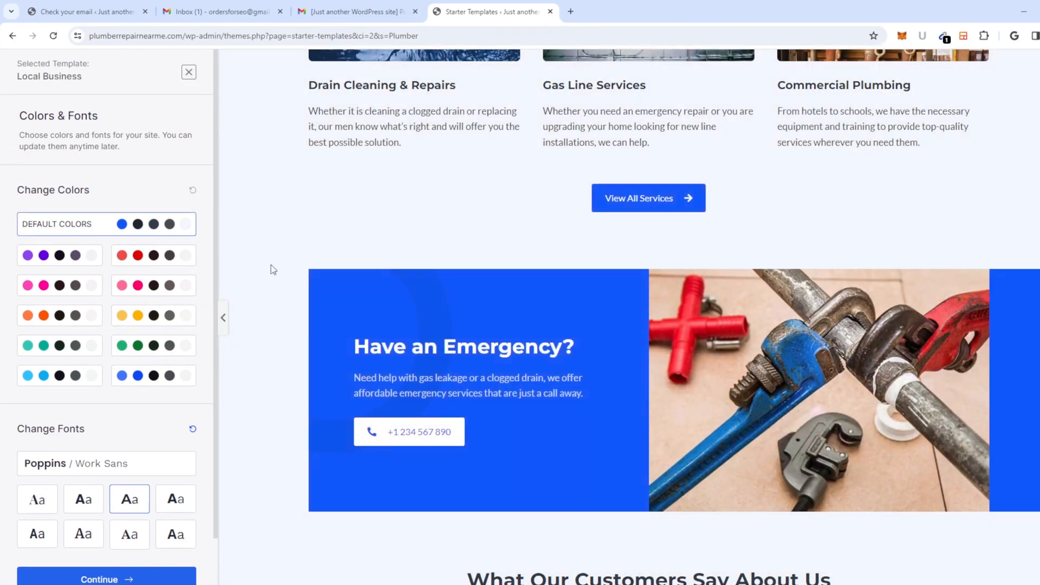
pyautogui.scroll(5, 298, 264)
pyautogui.scroll(10, 320, 268)
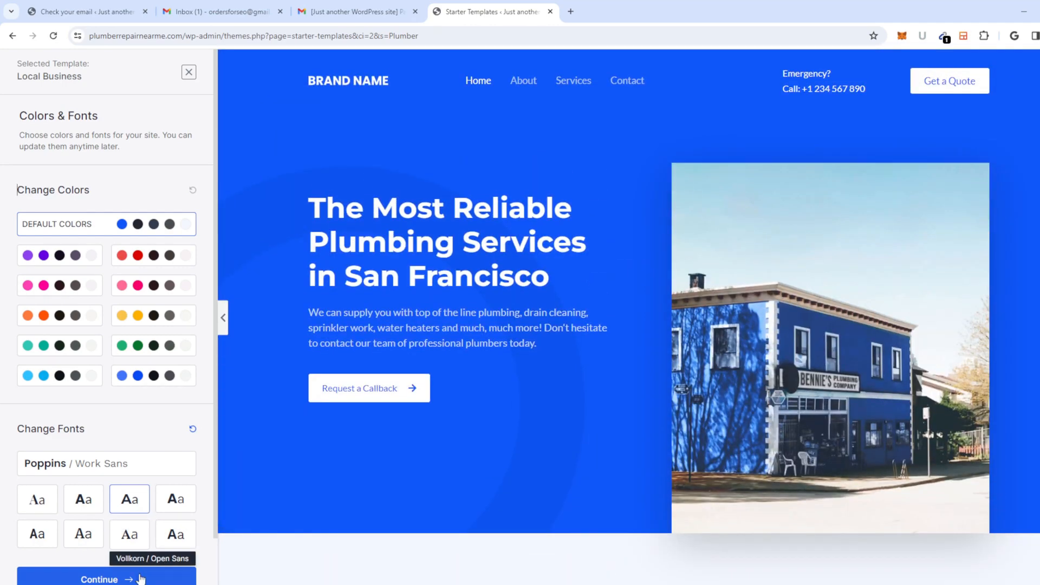
pyautogui.click(141, 579)
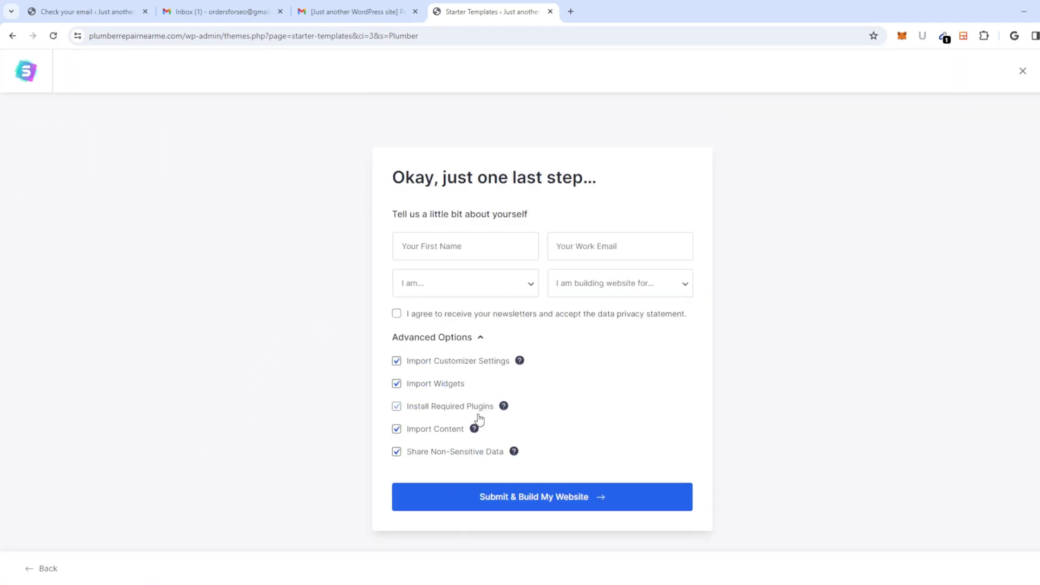
# Step: Agree to the newsletter terms, build the plumbing website, and view the finished site
pyautogui.click(482, 249)
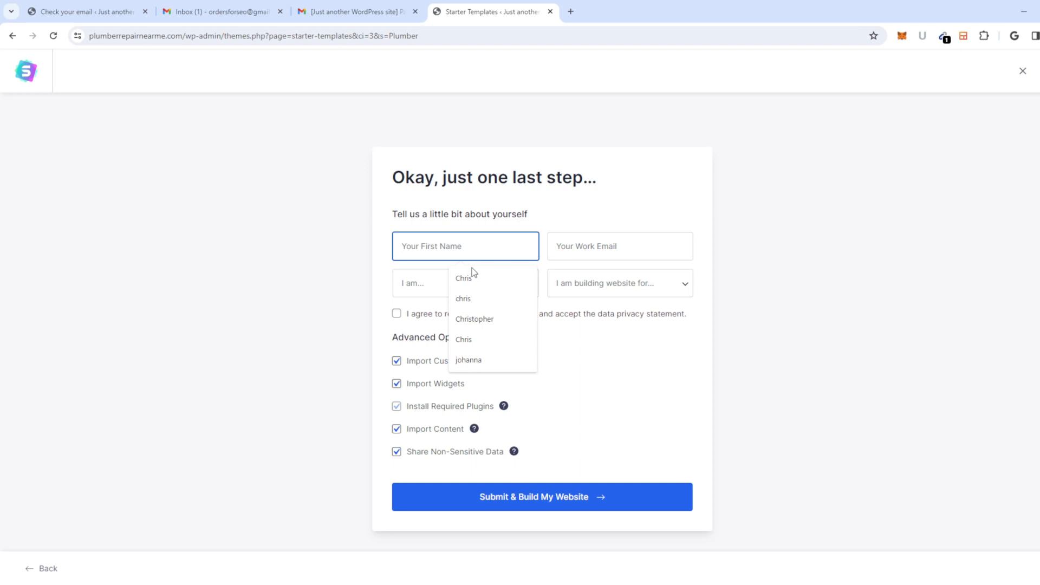
pyautogui.click(705, 358)
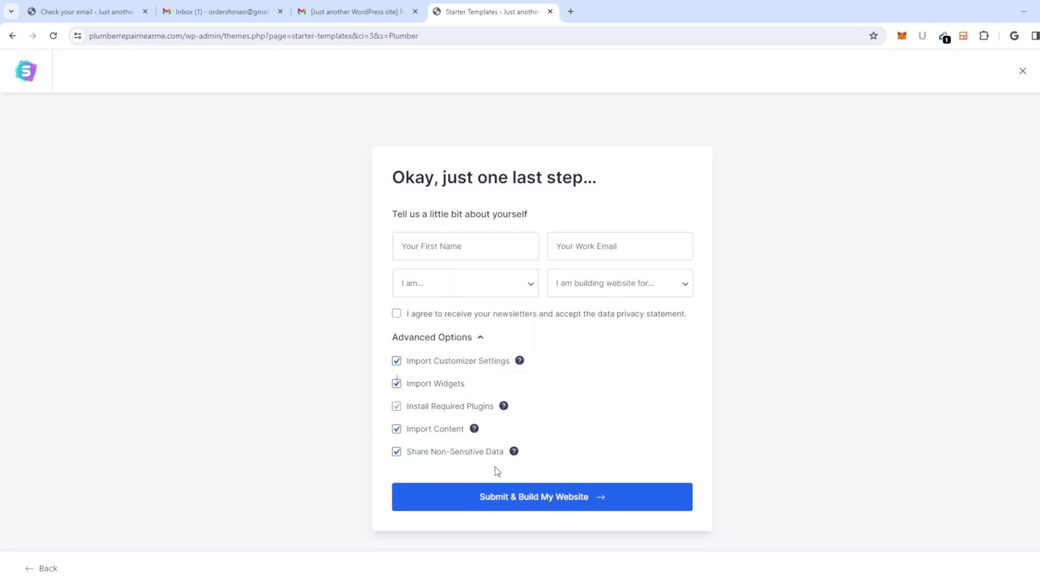
pyautogui.click(396, 314)
pyautogui.click(499, 506)
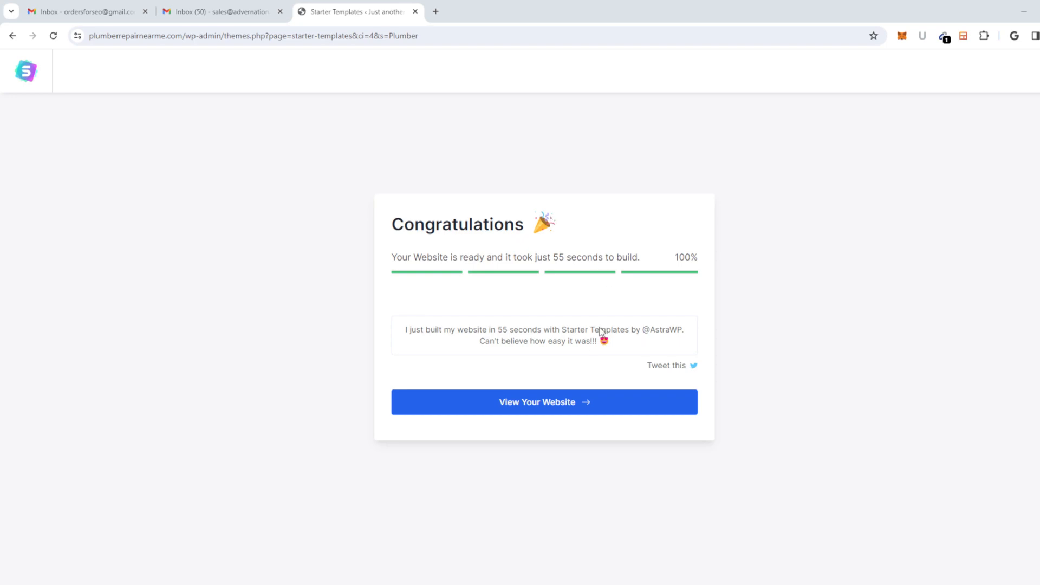
pyautogui.click(559, 405)
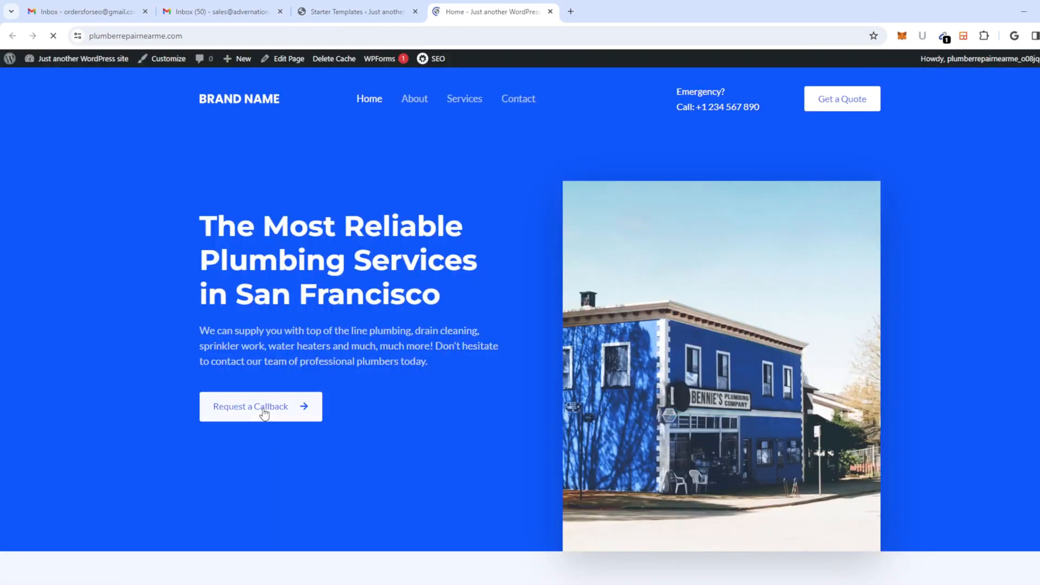
# Step: Look over the new 'Most Reliable Plumbing Services' homepage, then go to About Us
pyautogui.scroll(-4, 301, 304)
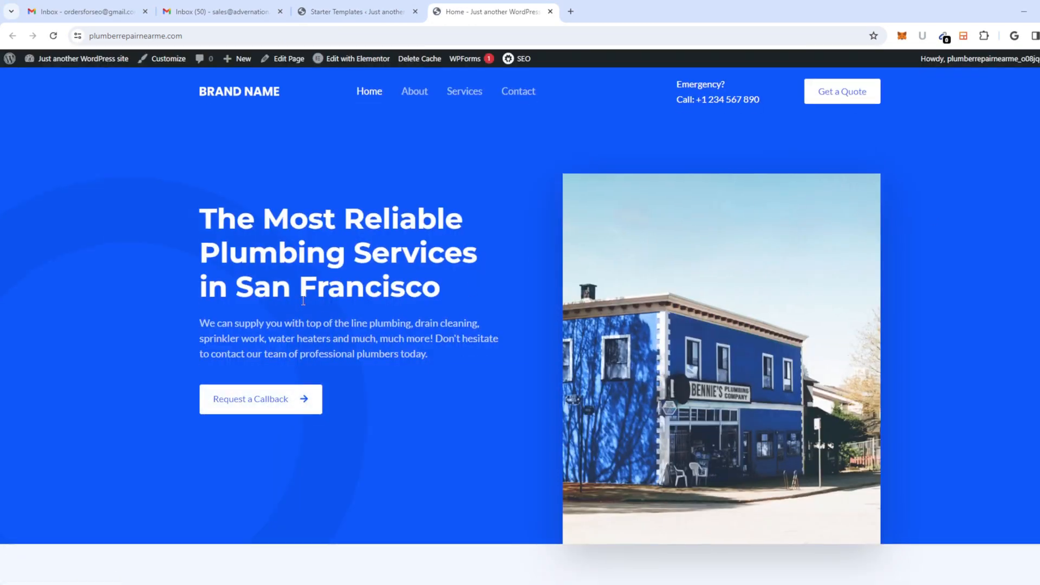
pyautogui.scroll(3, 301, 305)
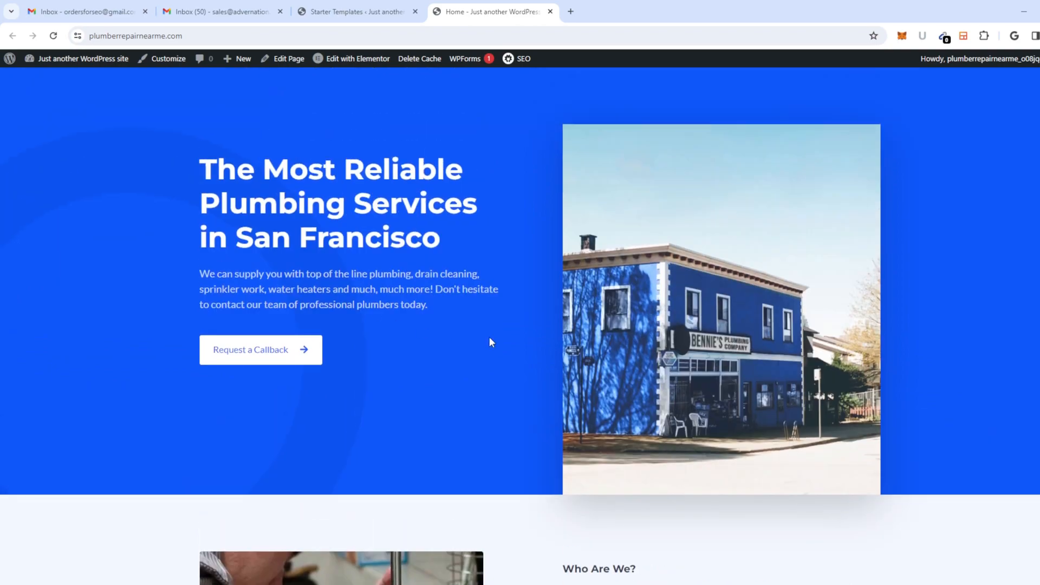
pyautogui.scroll(1, 534, 350)
pyautogui.scroll(-7, 540, 351)
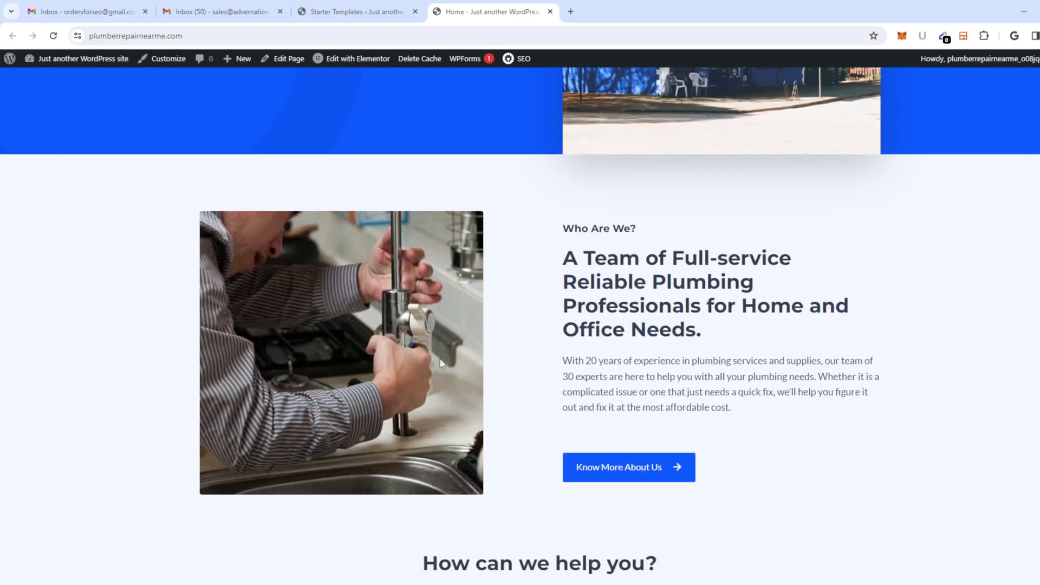
pyautogui.scroll(-2, 409, 372)
pyautogui.scroll(-4, 458, 340)
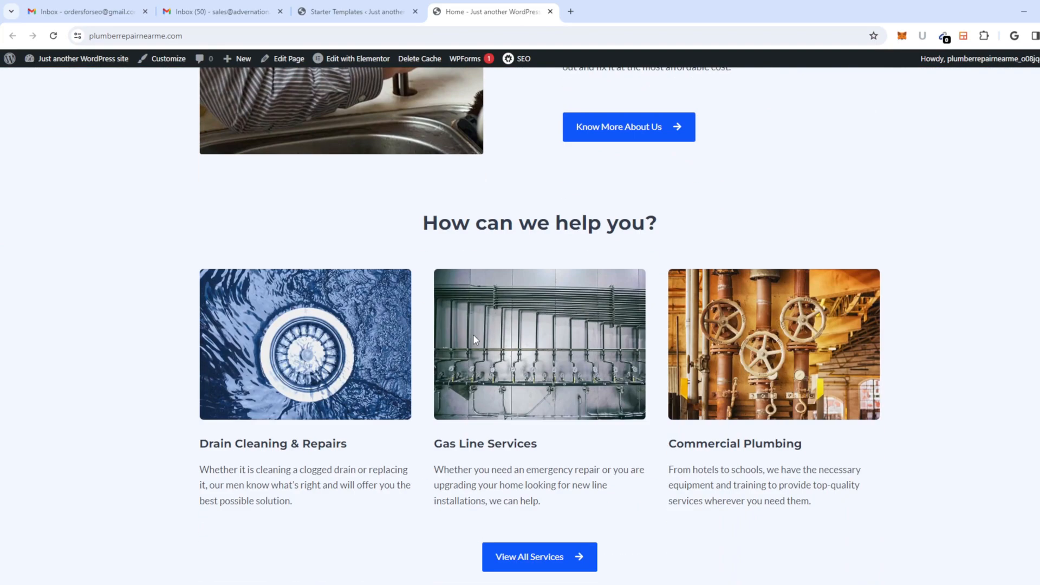
pyautogui.scroll(10, 471, 332)
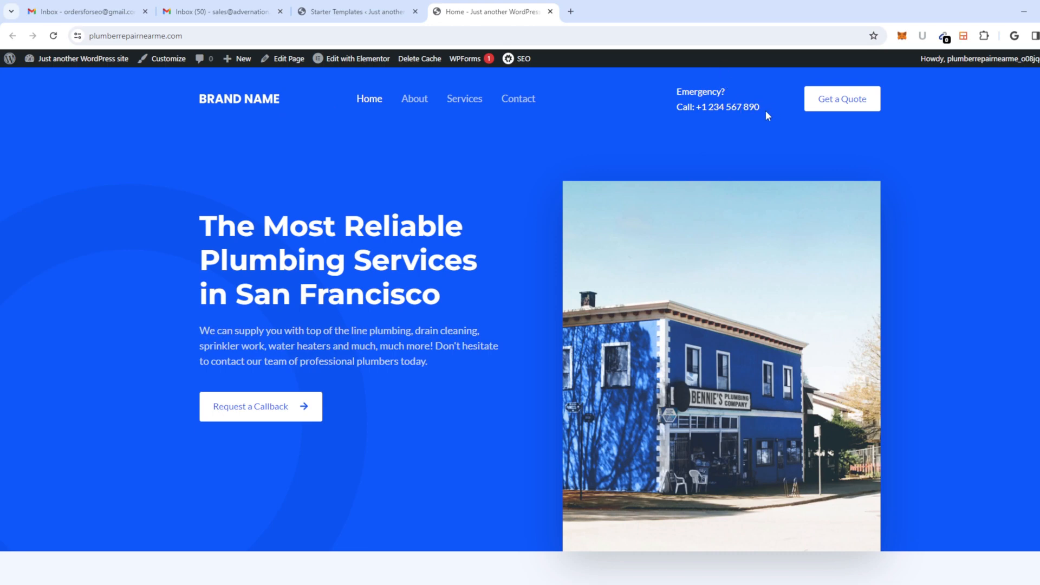
pyautogui.scroll(-12, 483, 172)
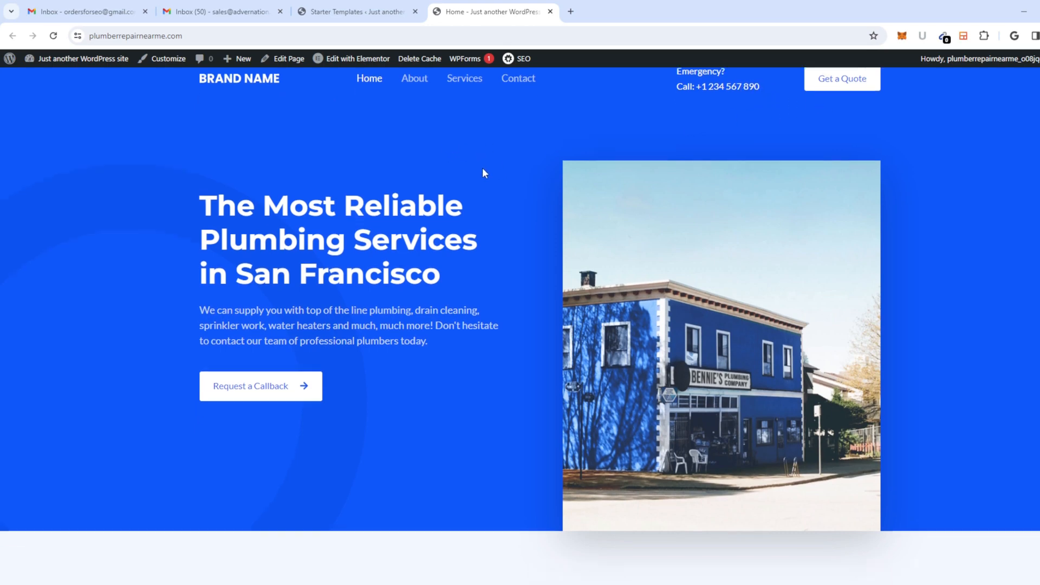
pyautogui.scroll(-15, 537, 259)
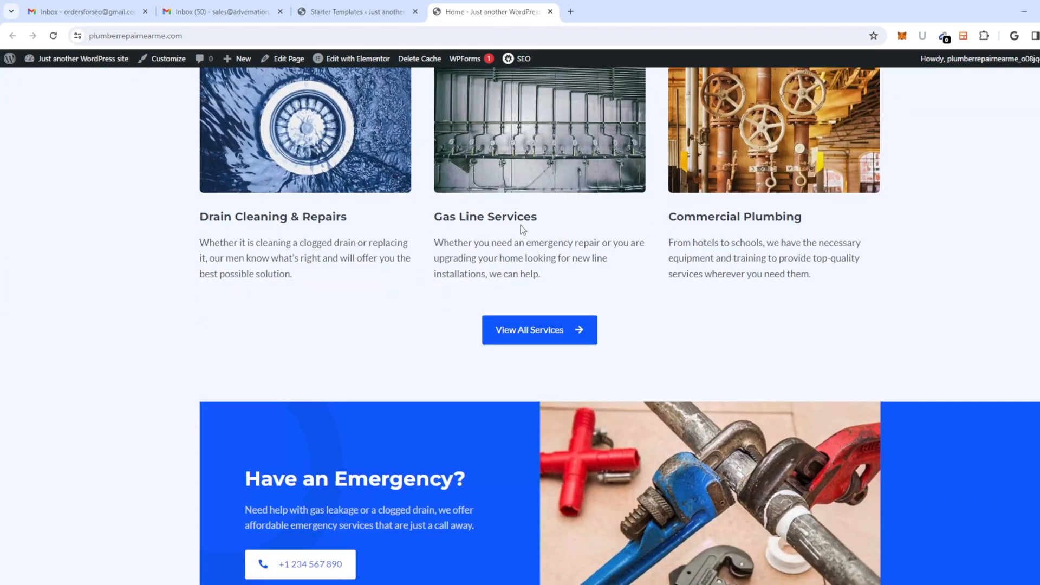
pyautogui.scroll(-12, 500, 307)
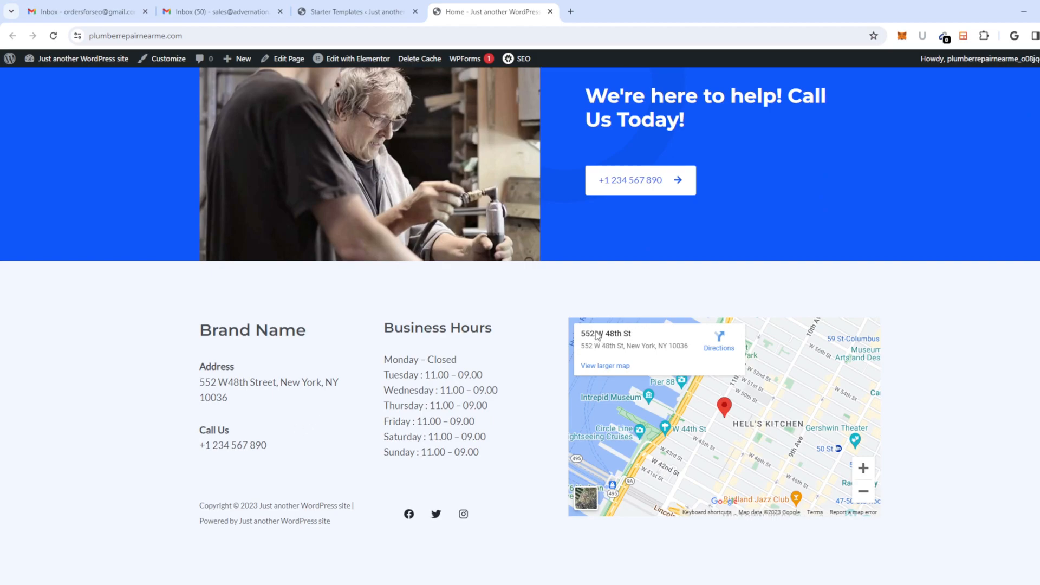
pyautogui.scroll(4, 570, 352)
pyautogui.scroll(20, 568, 347)
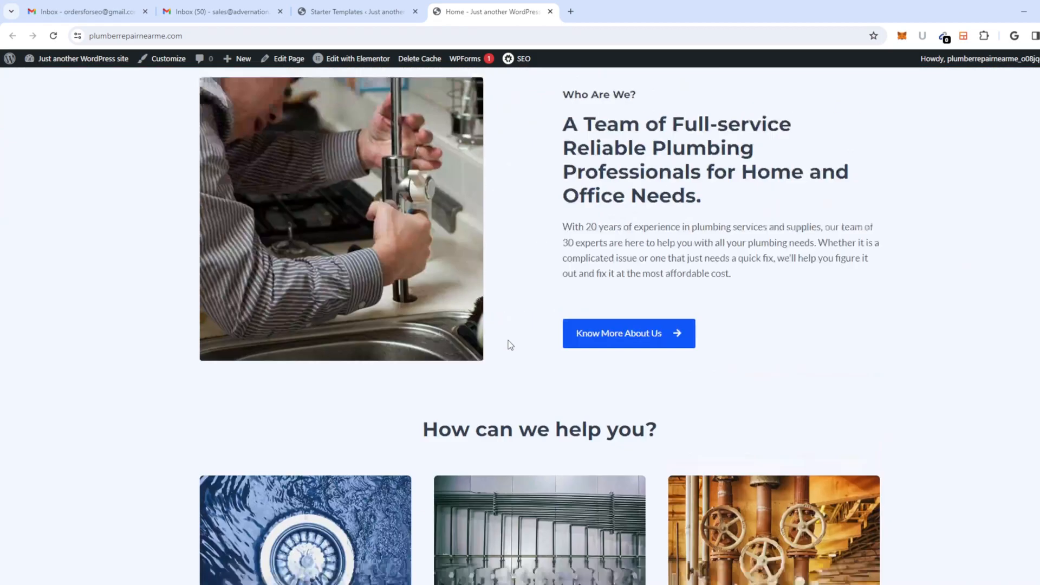
pyautogui.scroll(9, 510, 345)
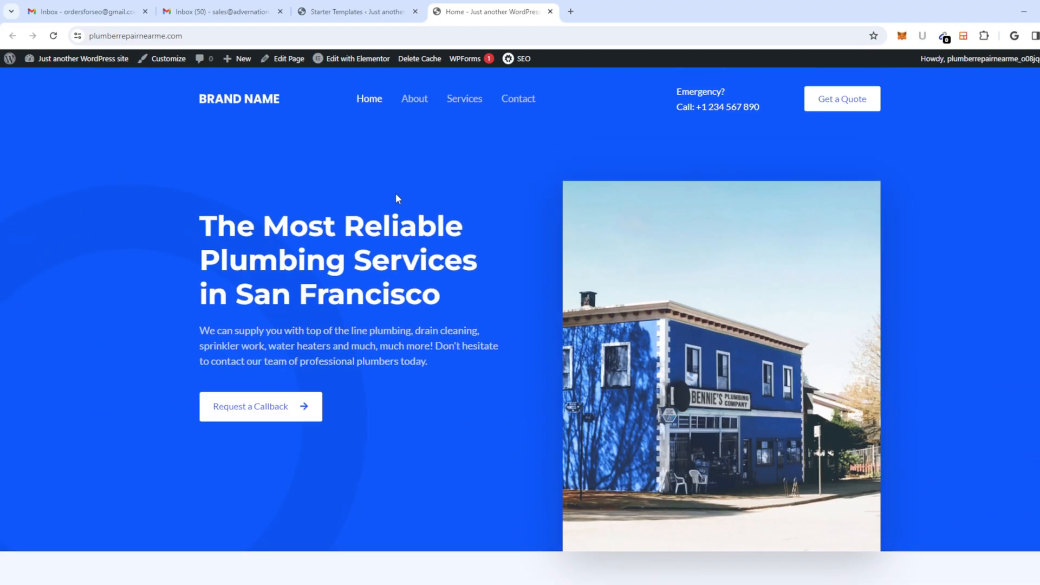
pyautogui.click(407, 106)
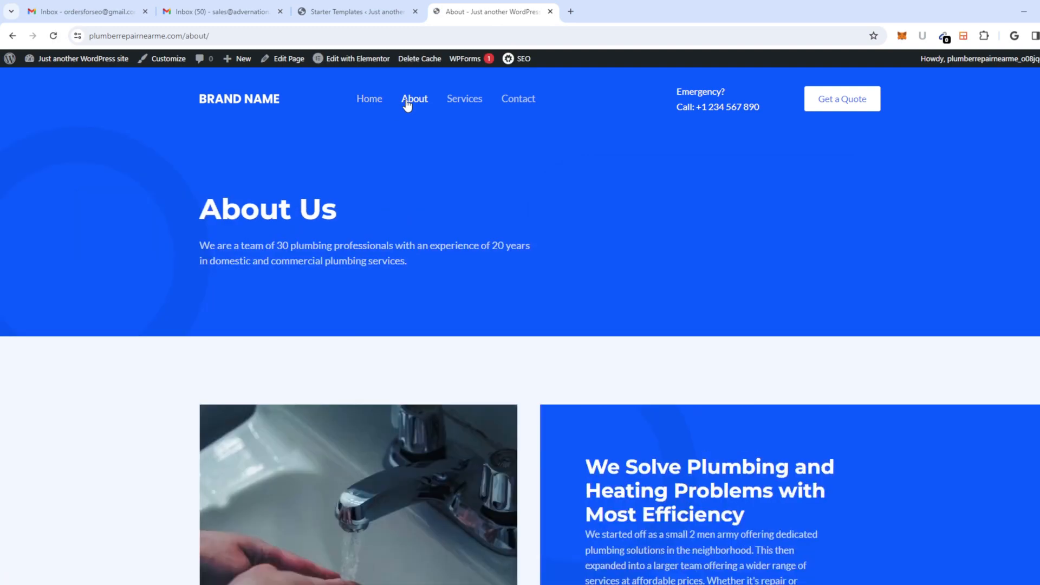
# Step: Skim the About page, then go to the Services page from the header menu
pyautogui.scroll(-5, 413, 177)
pyautogui.scroll(5, 417, 168)
pyautogui.click(470, 108)
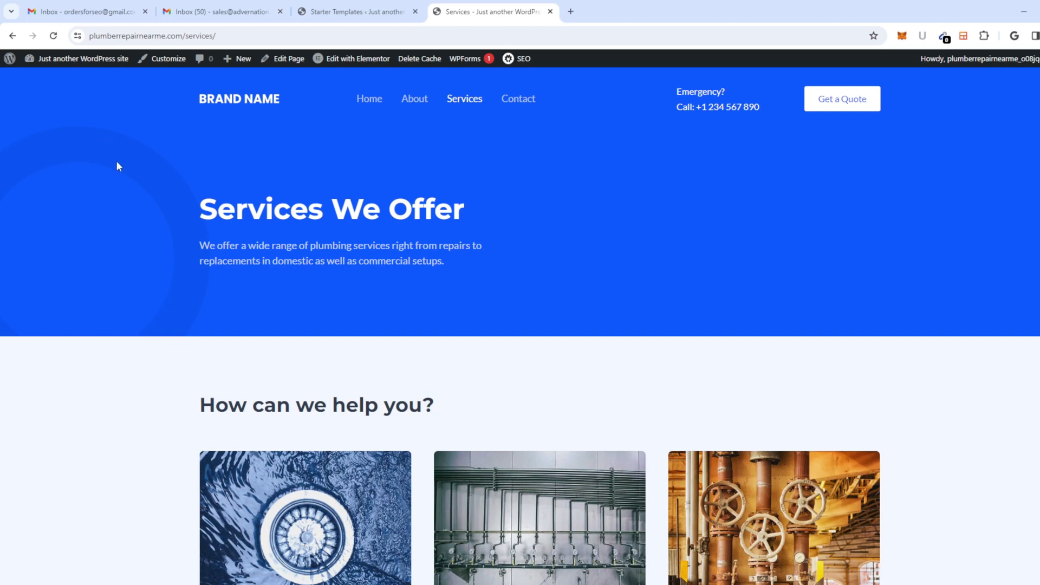
# Step: Scroll through the Services page cards to the footer and back to the top
pyautogui.scroll(-7, 305, 176)
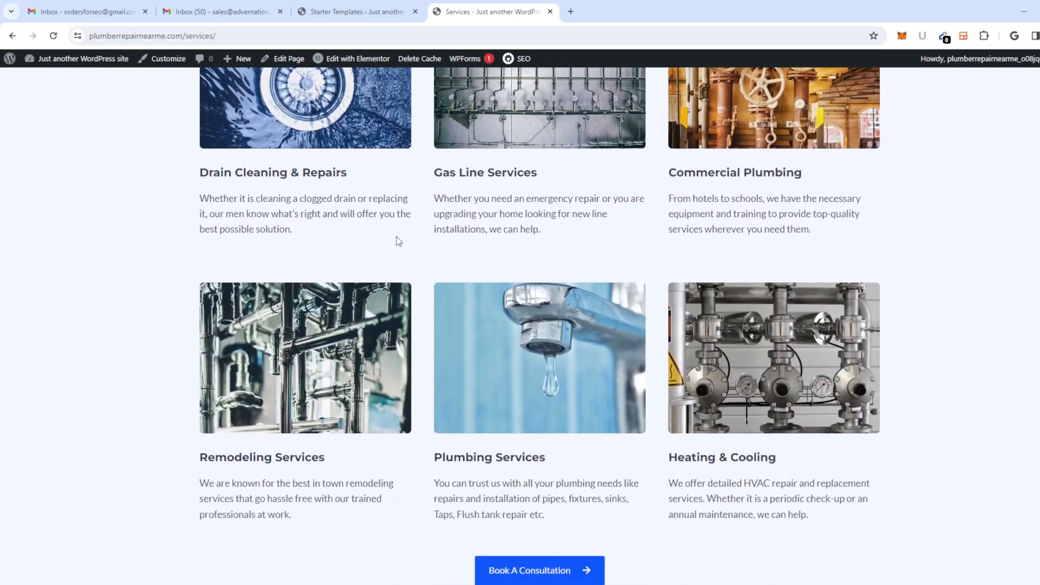
pyautogui.moveTo(321, 232); pyautogui.dragTo(423, 374)
pyautogui.scroll(-10, 512, 477)
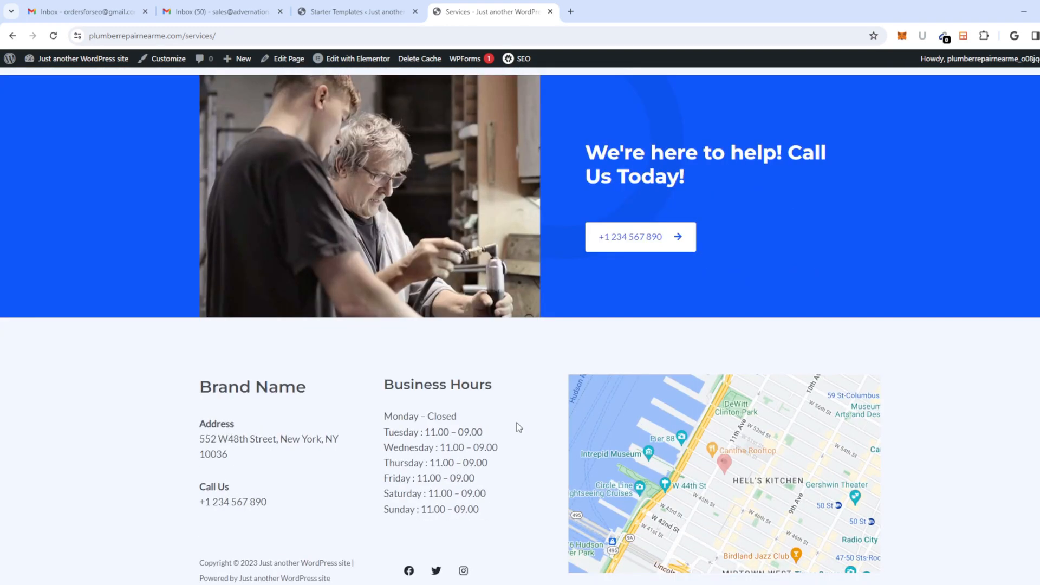
pyautogui.scroll(12, 602, 372)
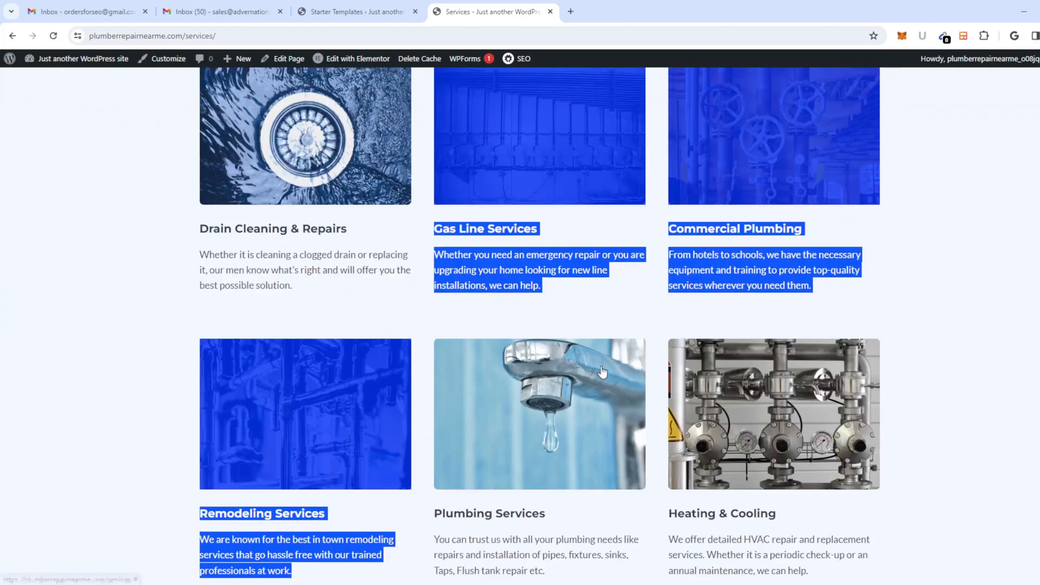
pyautogui.scroll(6, 603, 372)
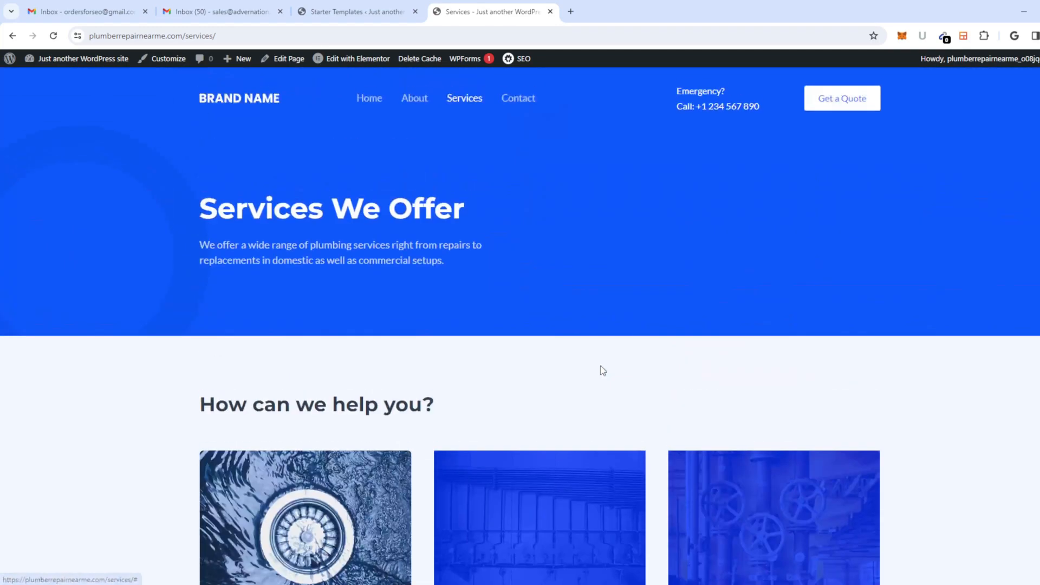
# Step: Open the Contact page and look over its form and business hours
pyautogui.click(525, 104)
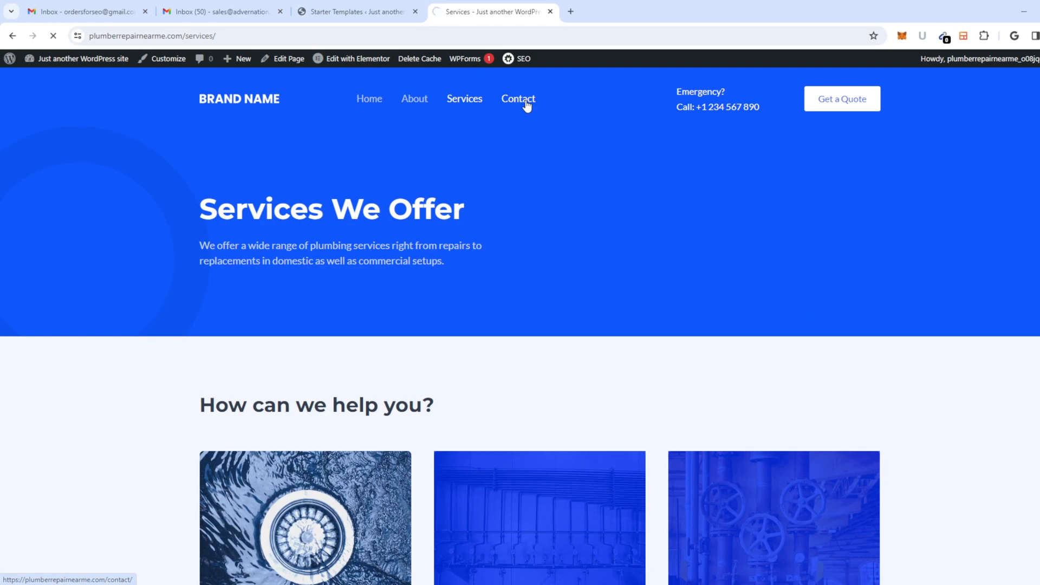
pyautogui.scroll(-5, 561, 251)
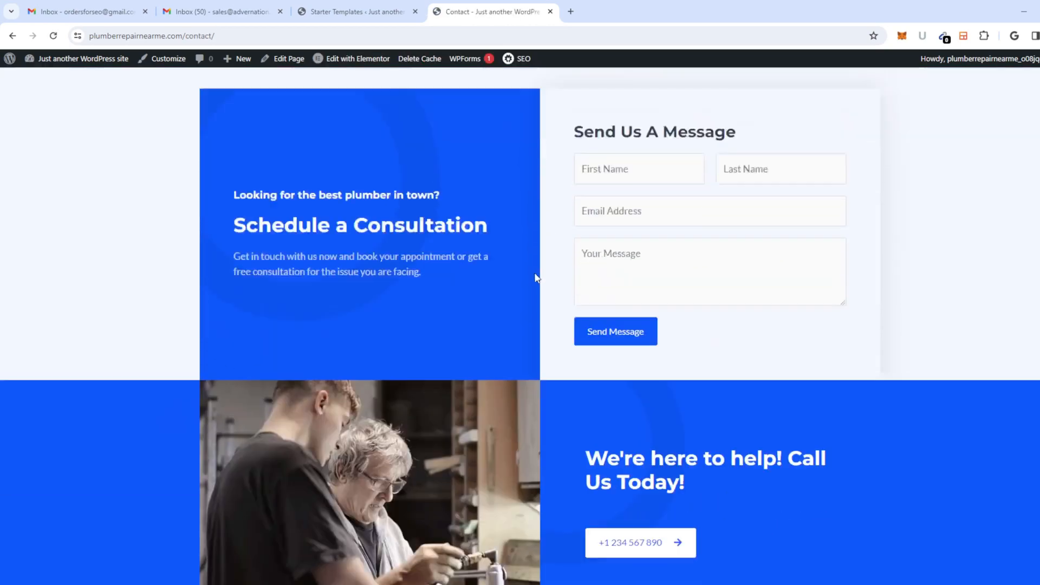
pyautogui.scroll(-6, 536, 277)
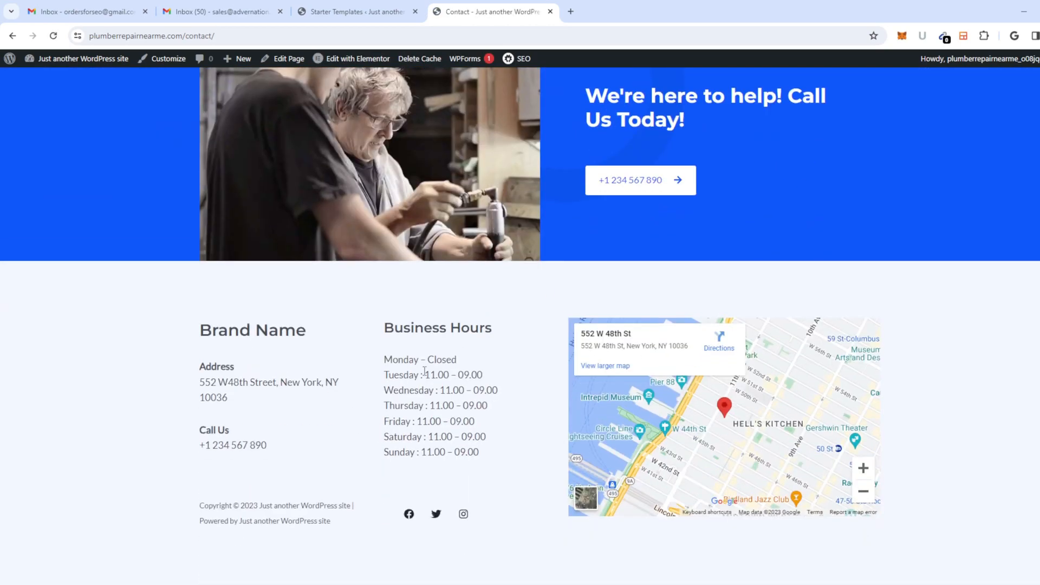
pyautogui.moveTo(424, 371); pyautogui.dragTo(433, 419)
pyautogui.click(365, 424)
pyautogui.scroll(4, 364, 387)
pyautogui.scroll(1, 311, 358)
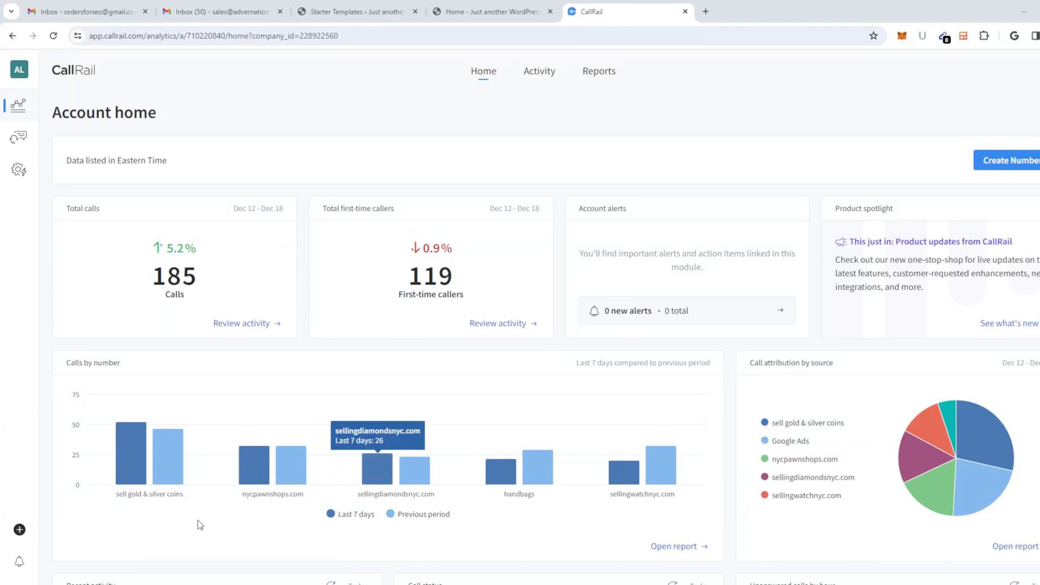
# Step: Open the + Create menu at the bottom of the CallRail sidebar
pyautogui.click(16, 535)
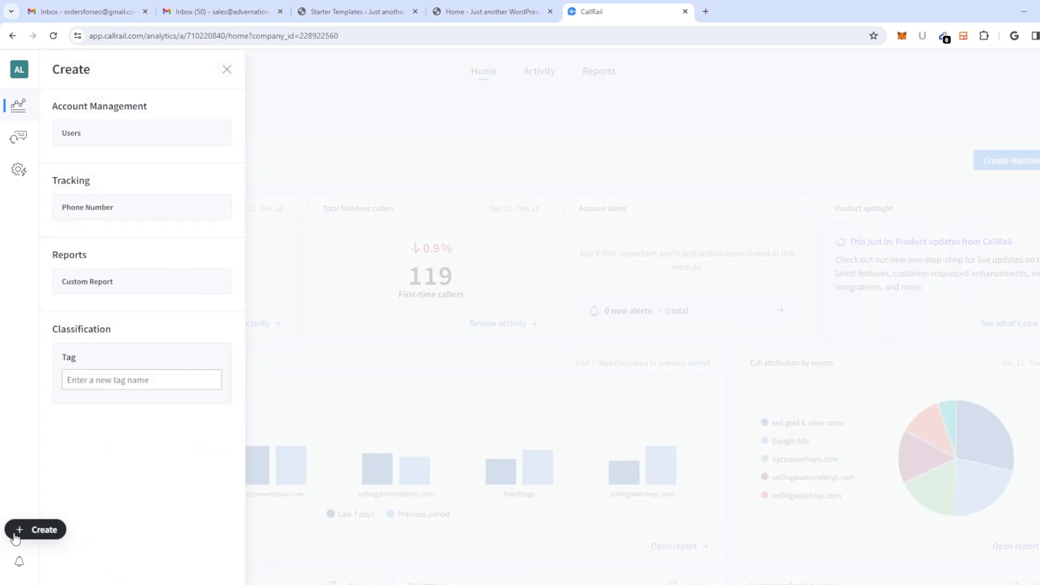
# Step: Create the call tag 'plumber repair near me'
pyautogui.click(117, 381)
pyautogui.write('pl')
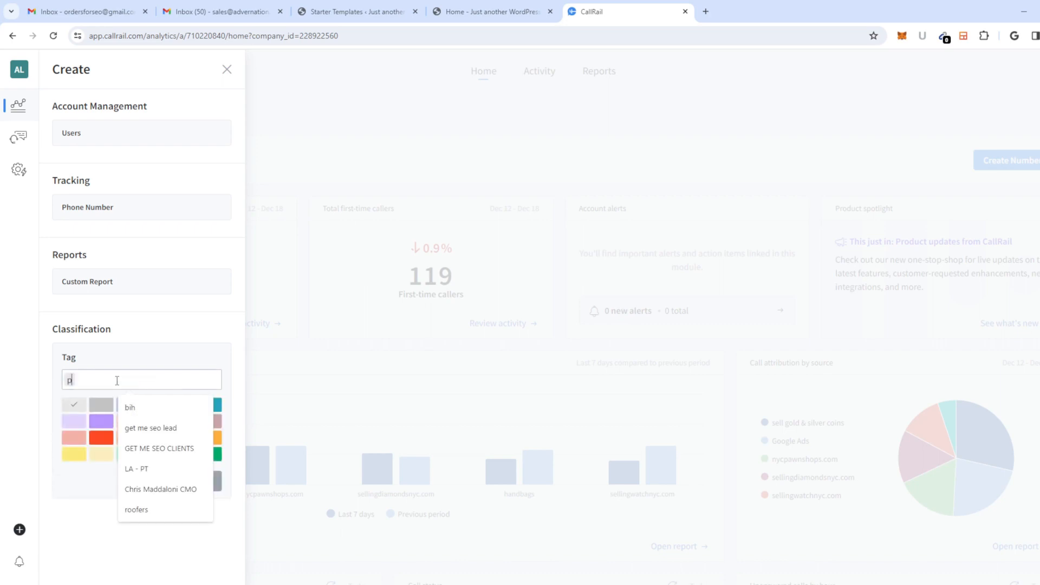
pyautogui.write('int')
pyautogui.press('BackSpace')
pyautogui.press('BackSpace')
pyautogui.press('BackSpace')
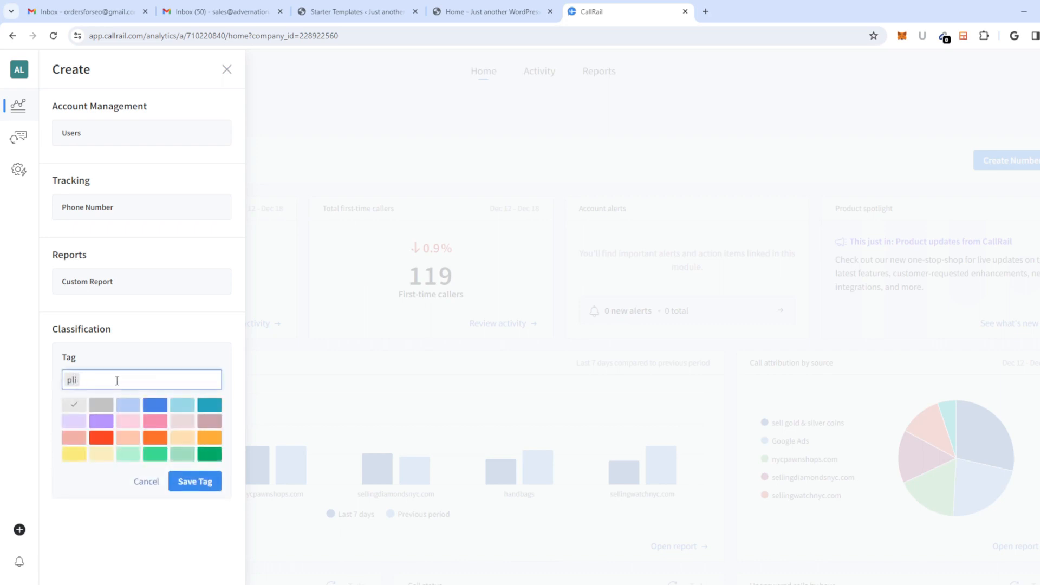
pyautogui.write('umber repair near me')
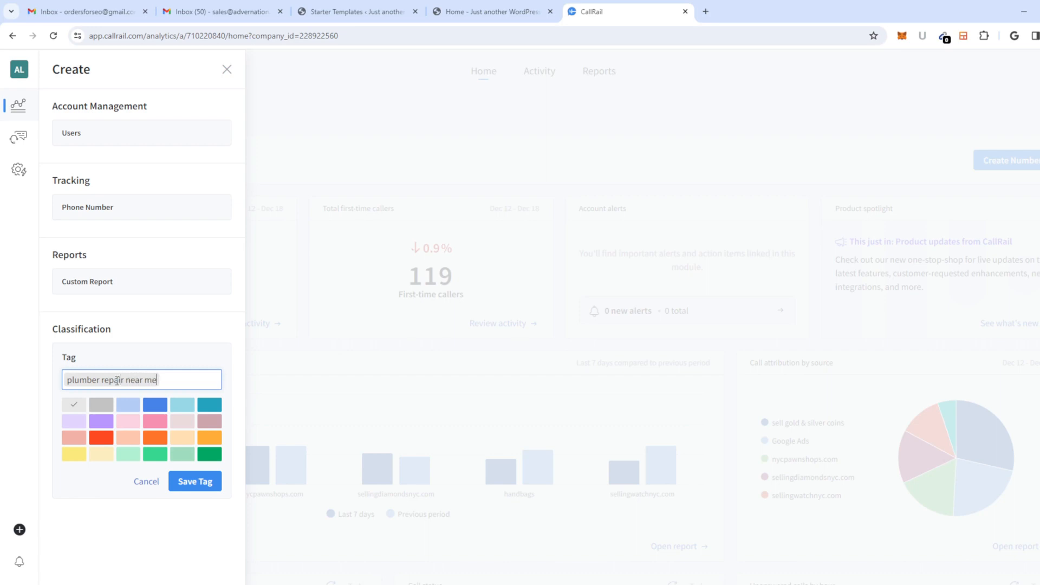
pyautogui.click(190, 484)
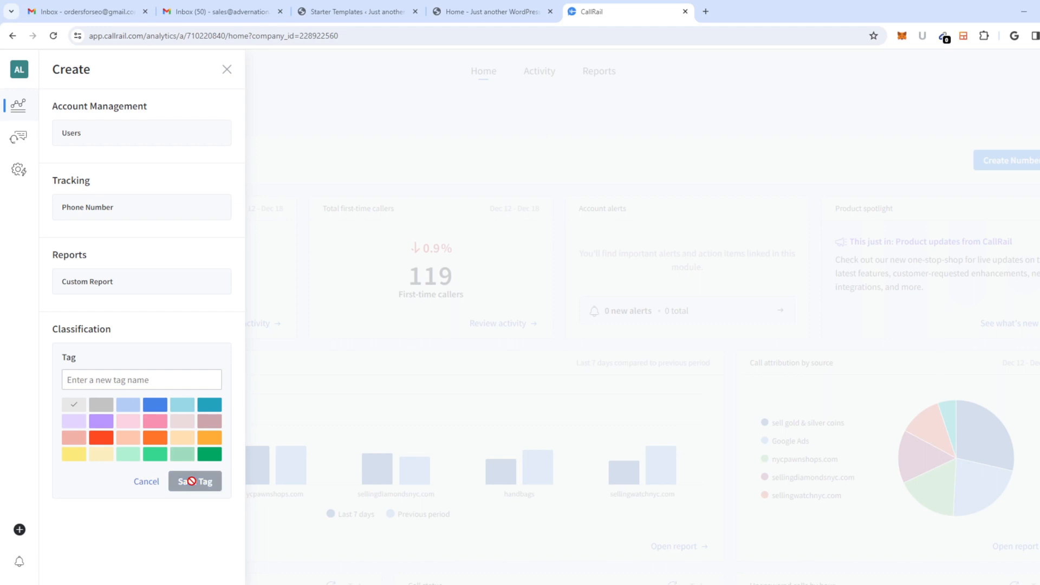
# Step: Create a blue tag named 'plumberrepairnearme'
pyautogui.click(102, 436)
pyautogui.click(151, 406)
pyautogui.scroll(-1, 150, 363)
pyautogui.click(132, 380)
pyautogui.write('pl')
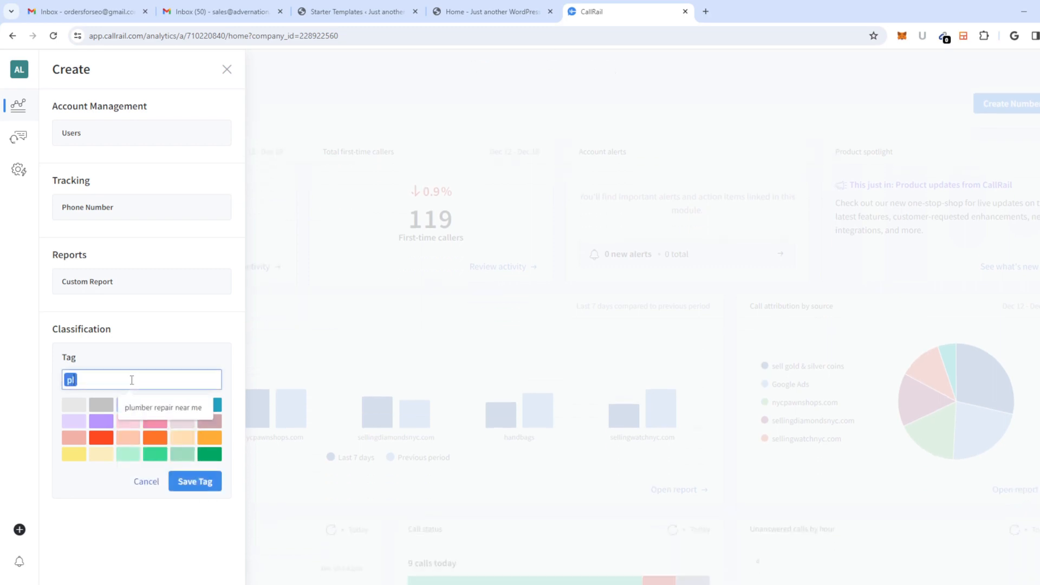
pyautogui.write('umberrepairnearme')
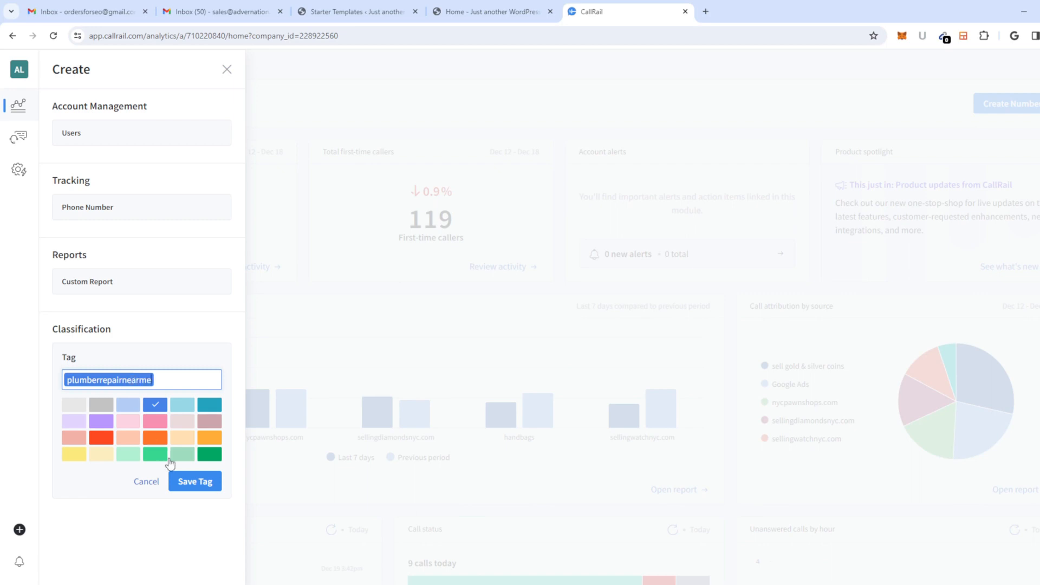
pyautogui.click(207, 485)
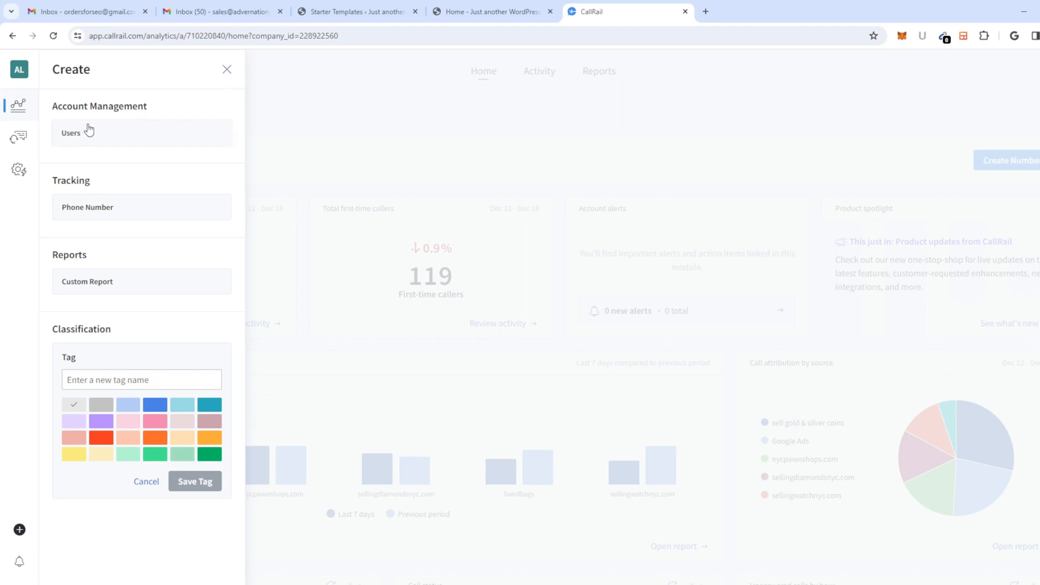
pyautogui.click(94, 213)
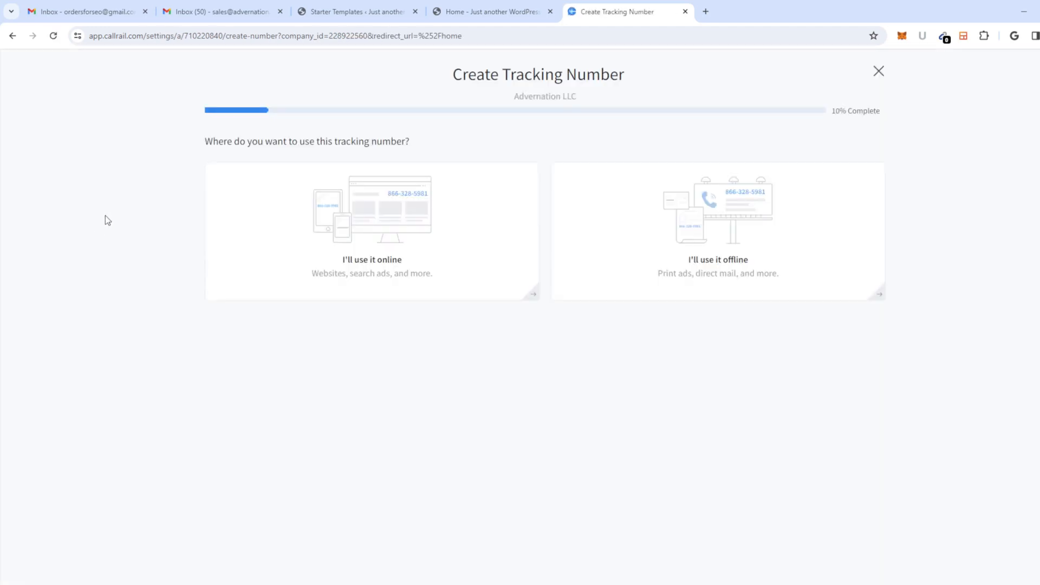
# Step: Set the new tracking number for online use on the website, tracking calls only
pyautogui.click(405, 221)
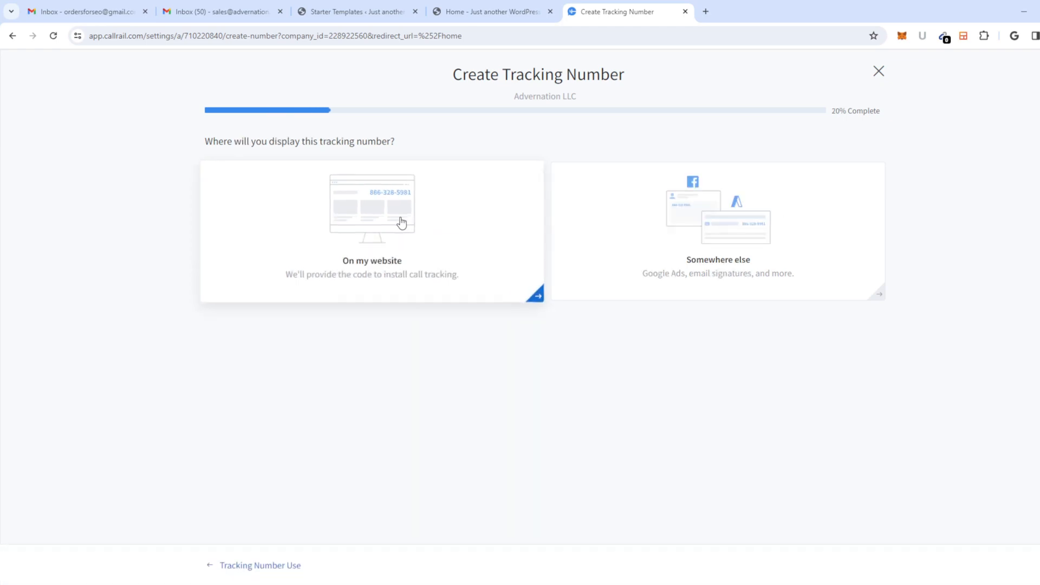
pyautogui.click(402, 222)
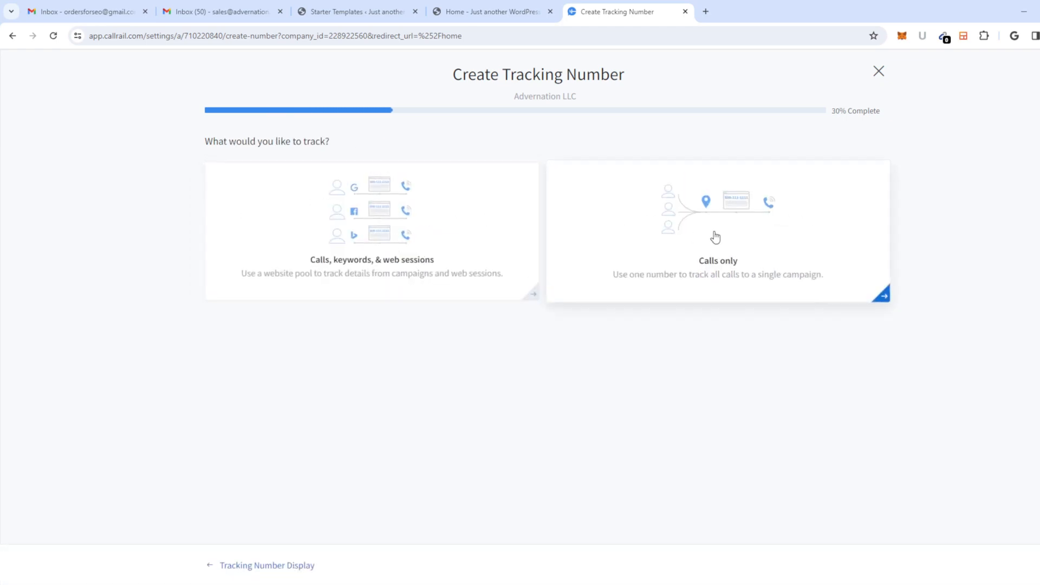
pyautogui.click(734, 229)
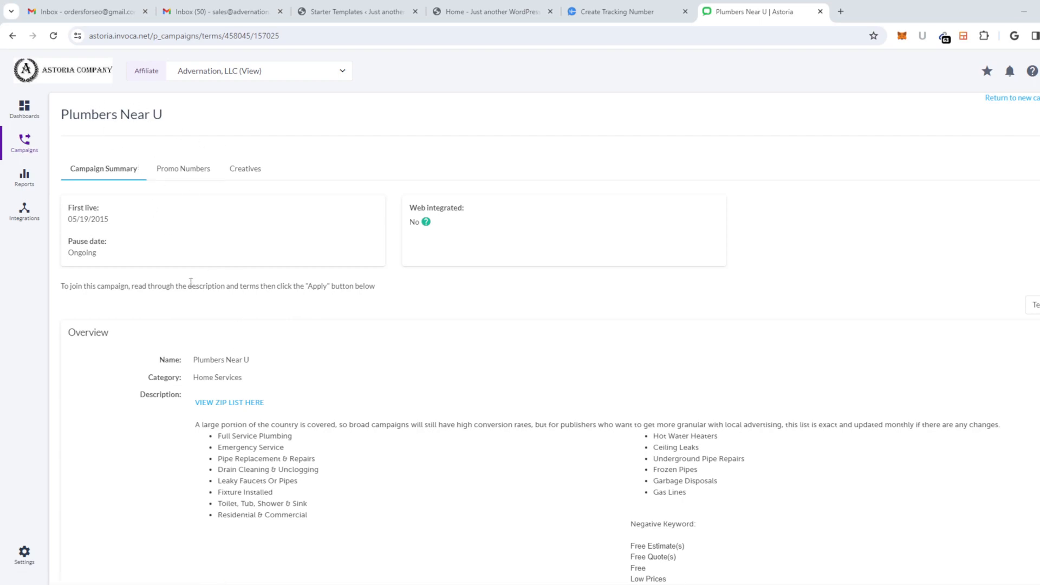
pyautogui.scroll(-20, 293, 219)
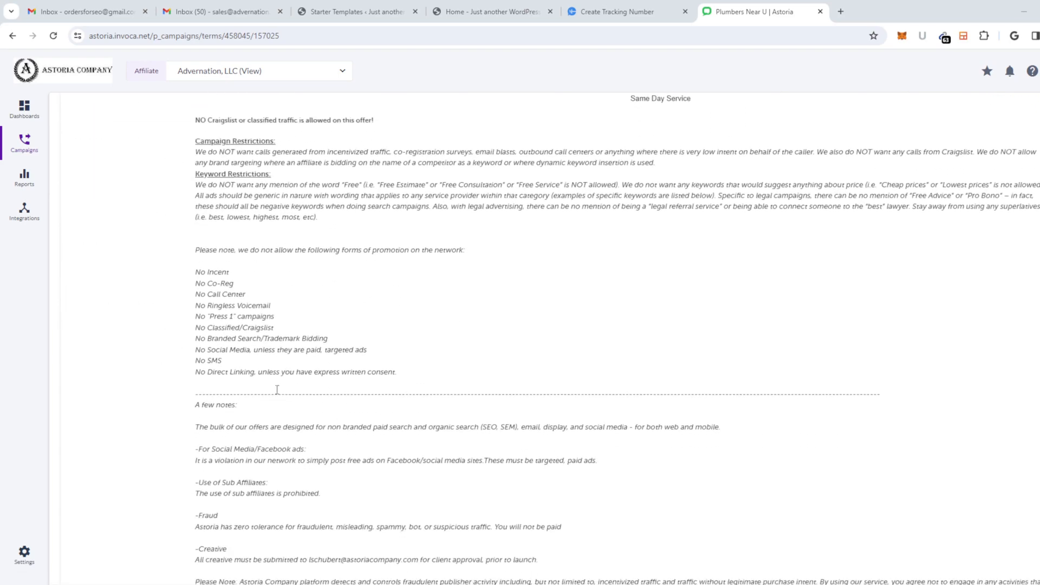
pyautogui.scroll(1, 471, 204)
pyautogui.scroll(9, 328, 293)
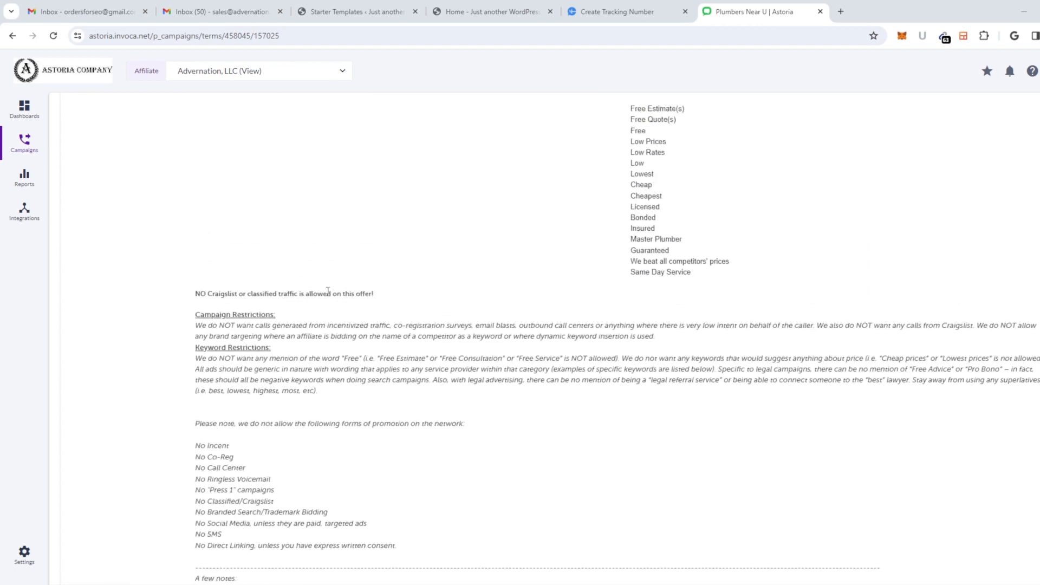
pyautogui.scroll(3, 549, 353)
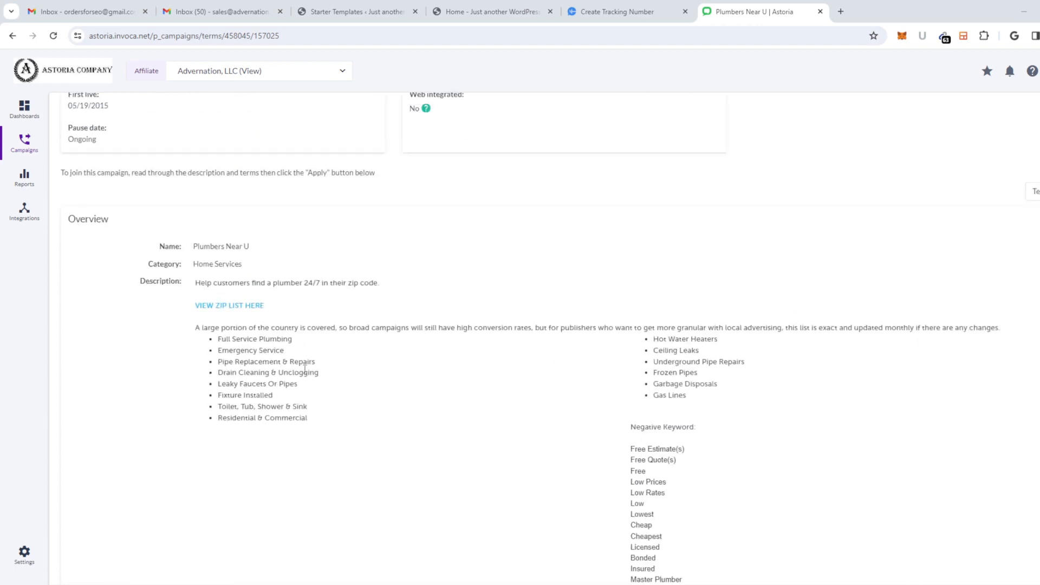
pyautogui.moveTo(327, 421); pyautogui.dragTo(216, 347)
pyautogui.click(572, 455)
pyautogui.moveTo(628, 433); pyautogui.dragTo(673, 385)
pyautogui.scroll(-2, 689, 509)
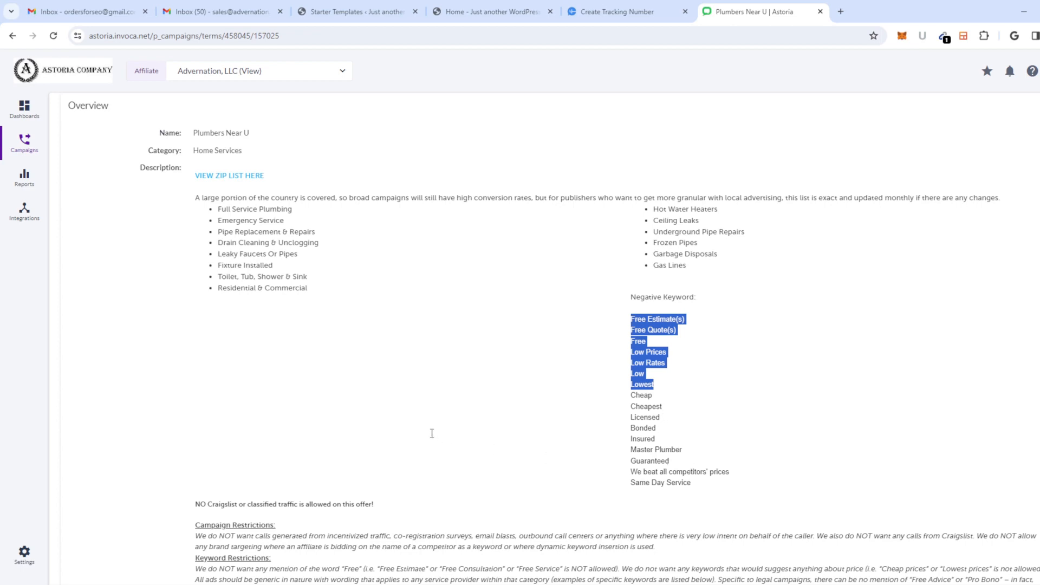
pyautogui.scroll(-2, 432, 434)
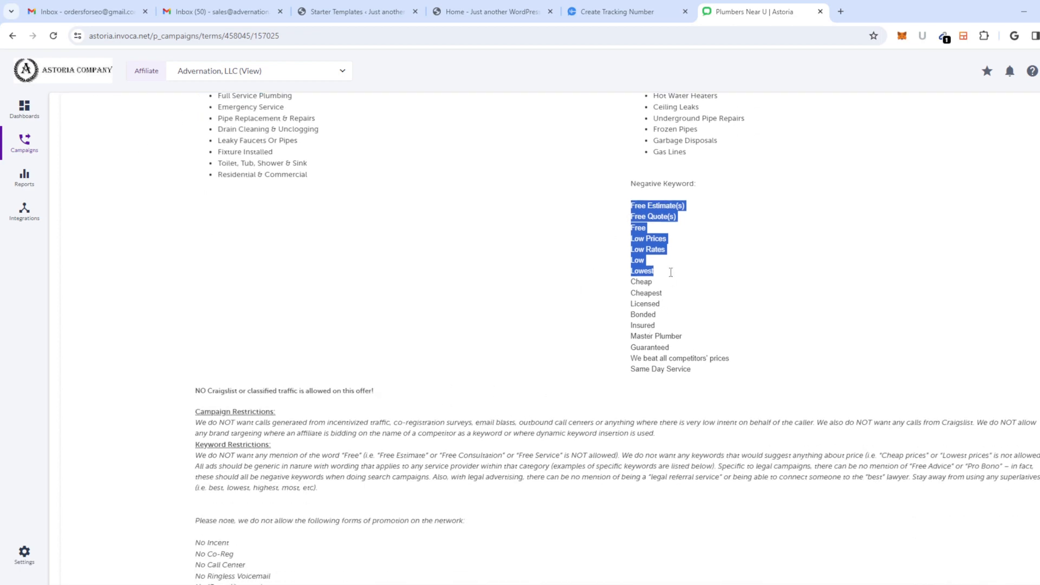
pyautogui.scroll(-2, 436, 346)
pyautogui.scroll(-7, 453, 360)
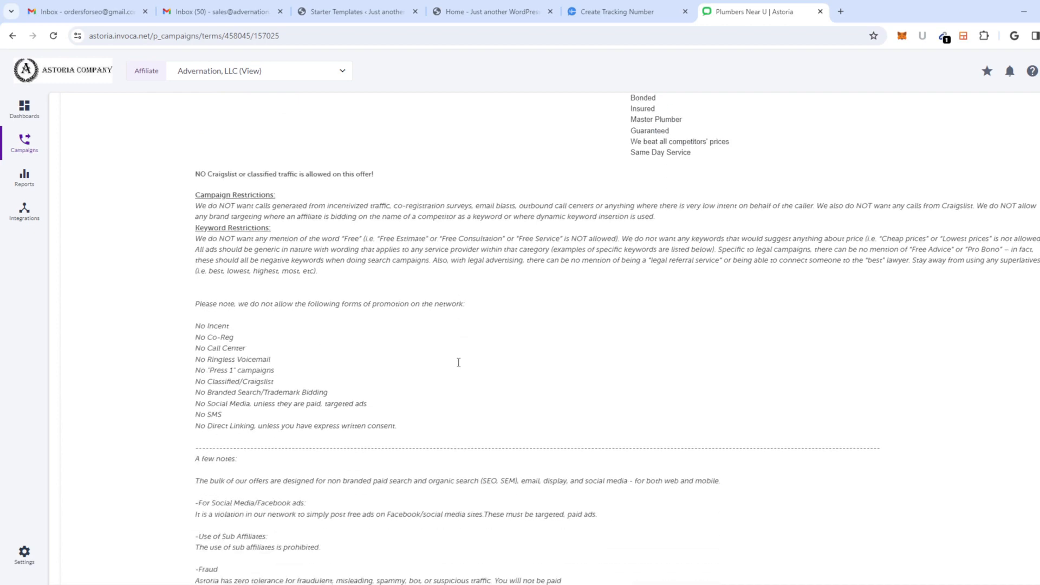
pyautogui.scroll(-10, 435, 382)
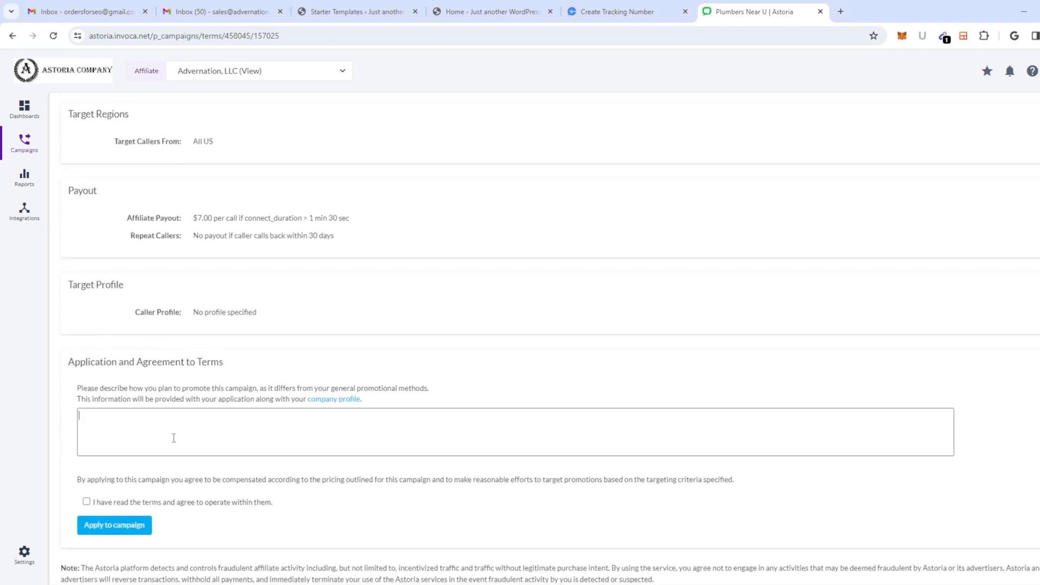
# Step: Agree to the terms and begin the description with the pasted website URL
pyautogui.click(87, 502)
pyautogui.write('have a website')
pyautogui.click(487, 12)
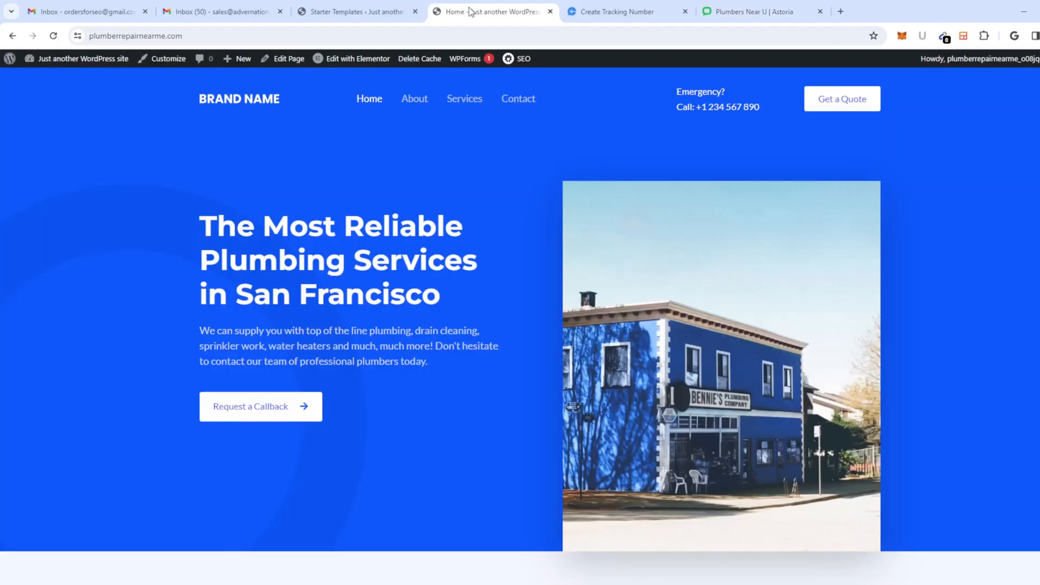
pyautogui.click(184, 32)
pyautogui.hotkey('ctrl', 'c')
pyautogui.click(618, 12)
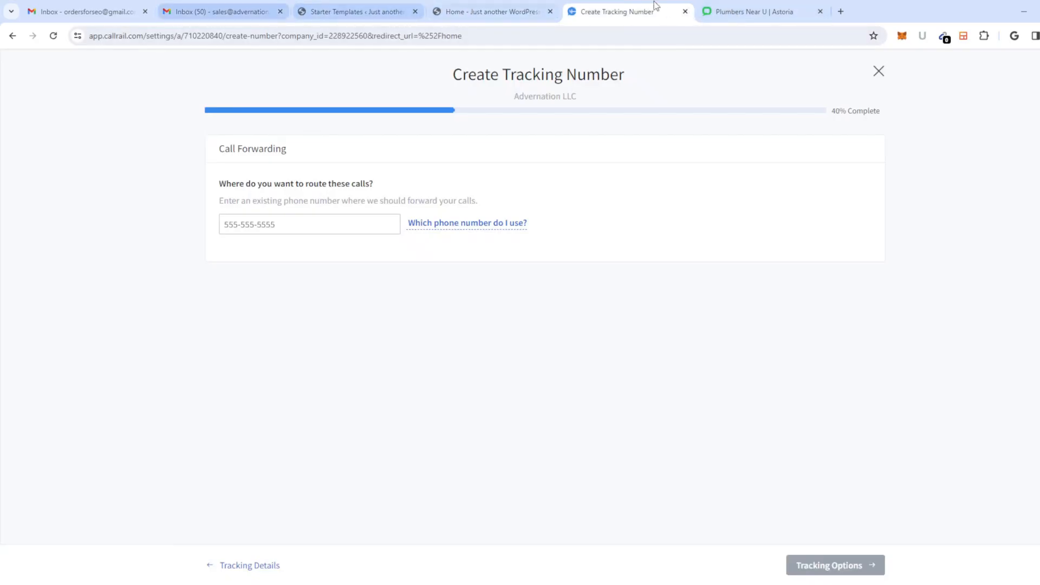
pyautogui.click(753, 11)
pyautogui.hotkey('ctrl', 'v')
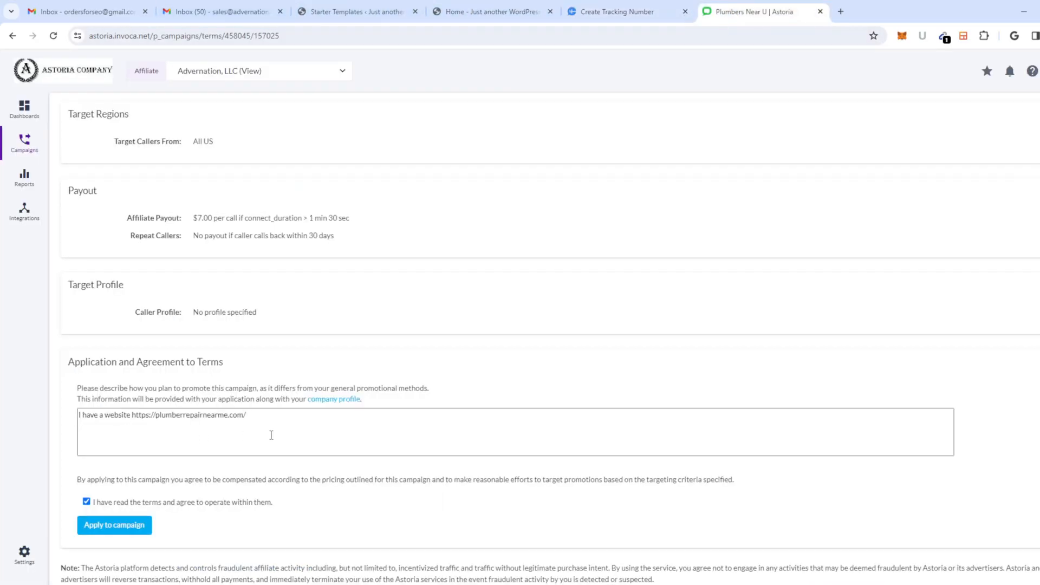
# Step: Finish the description mentioning SEO traffic and submit the application
pyautogui.write('that I would like to use for this campaign, wi')
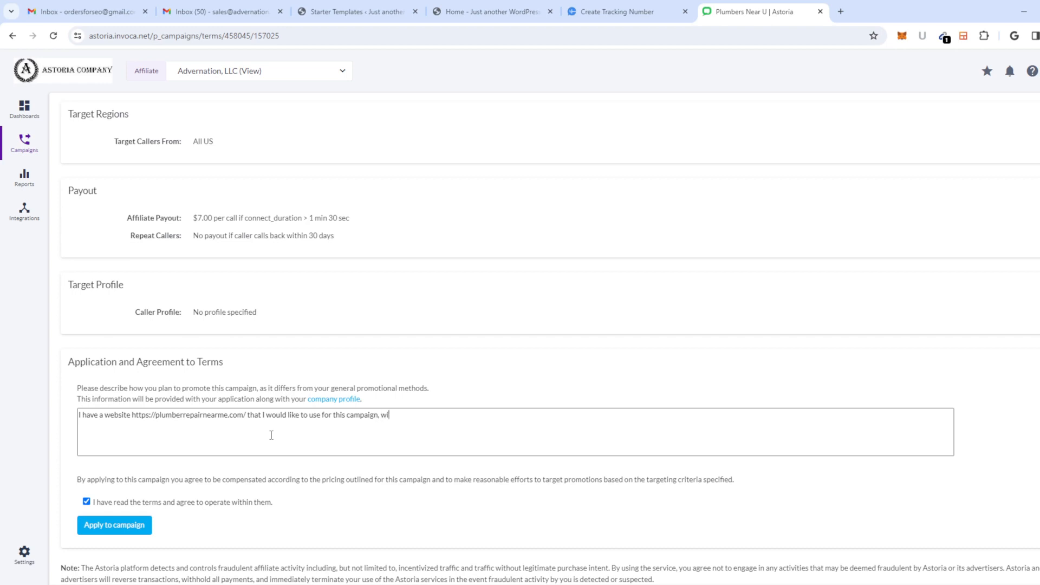
pyautogui.write('th seo traffic and possib')
pyautogui.press('BackSpace')
pyautogui.press('BackSpace')
pyautogui.press('BackSpace')
pyautogui.press('BackSpace')
pyautogui.press('BackSpace')
pyautogui.click(136, 530)
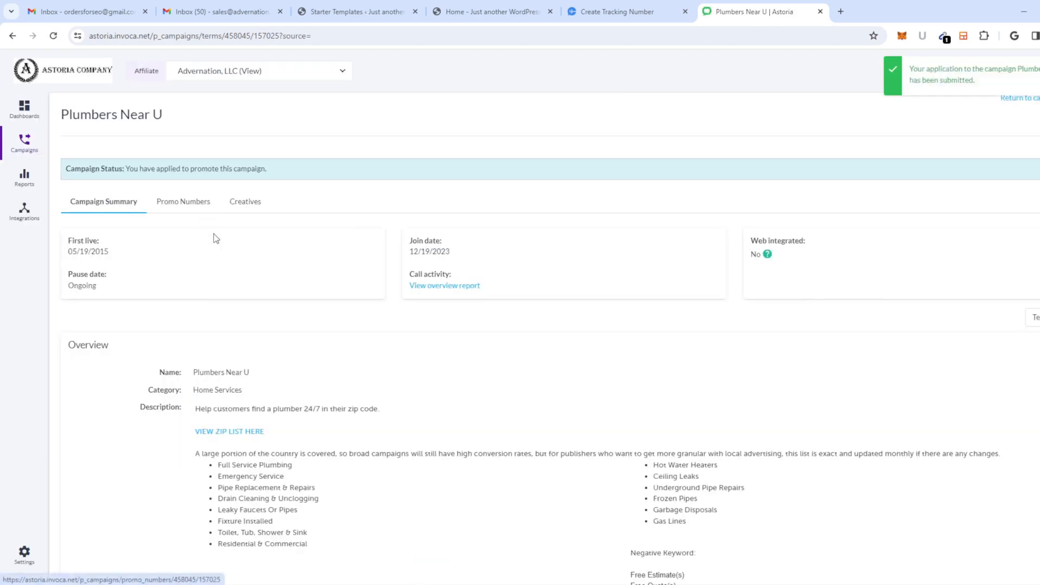
# Step: View the campaign's Promo Numbers, then return to the CallRail tracking-number wizard
pyautogui.click(180, 212)
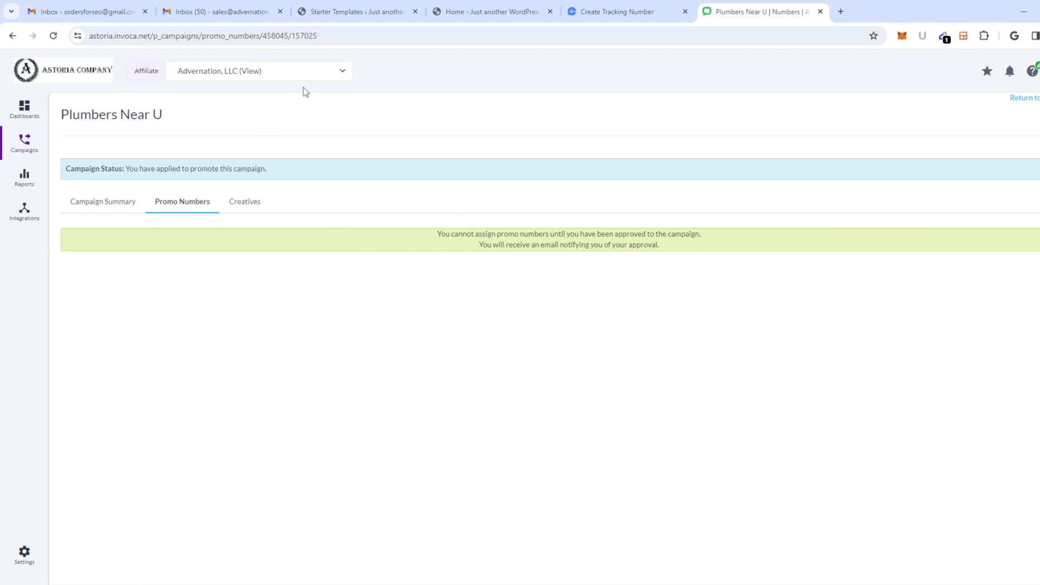
pyautogui.click(640, 21)
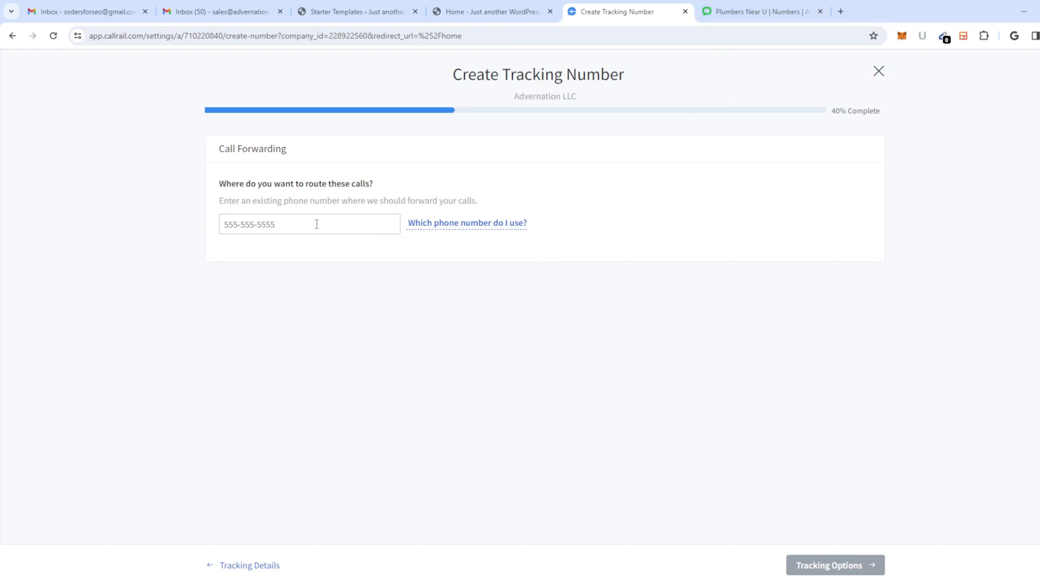
pyautogui.click(498, 11)
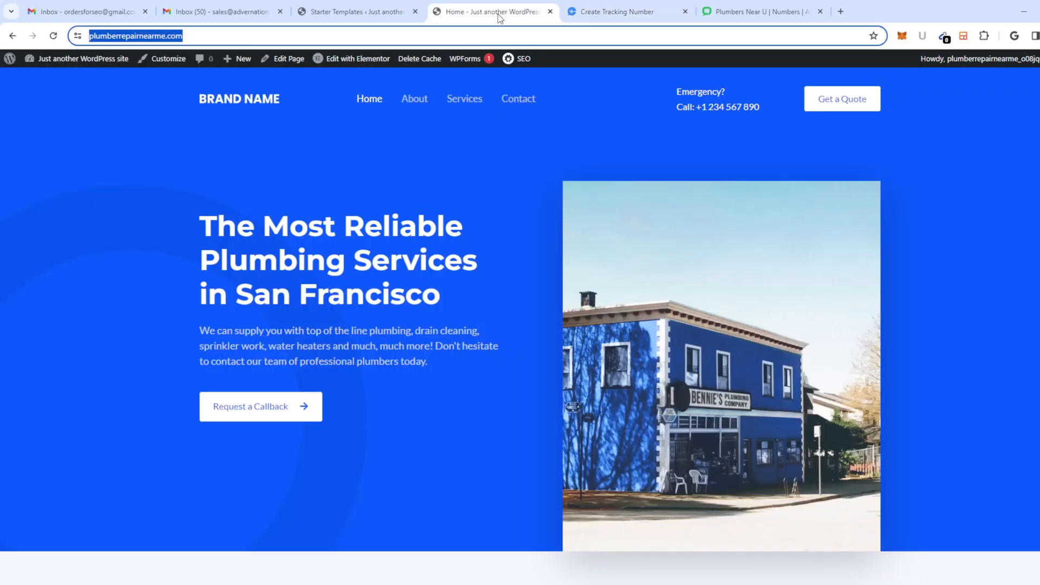
pyautogui.click(729, 12)
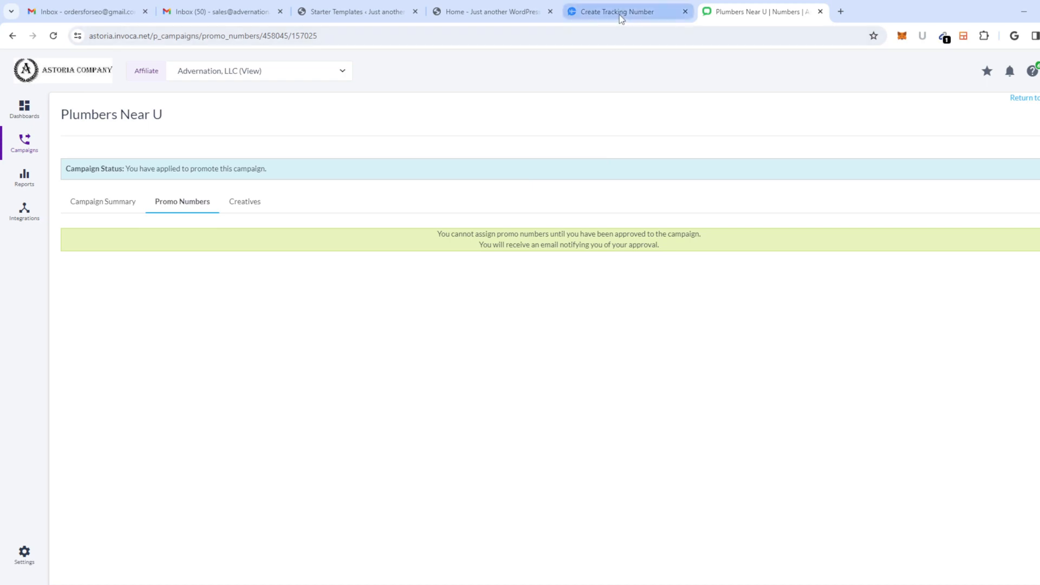
pyautogui.moveTo(619, 15)
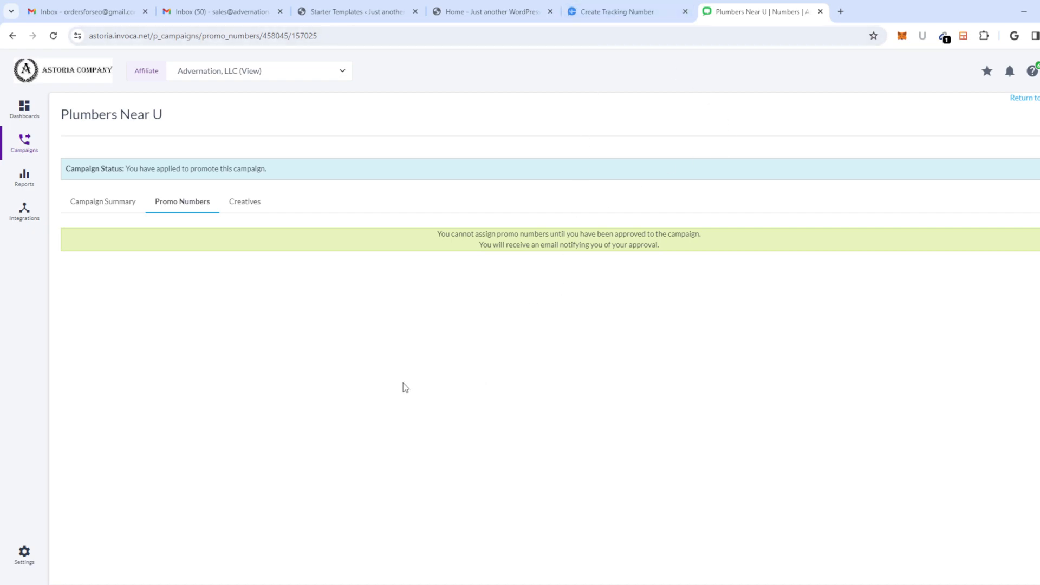
pyautogui.click(617, 13)
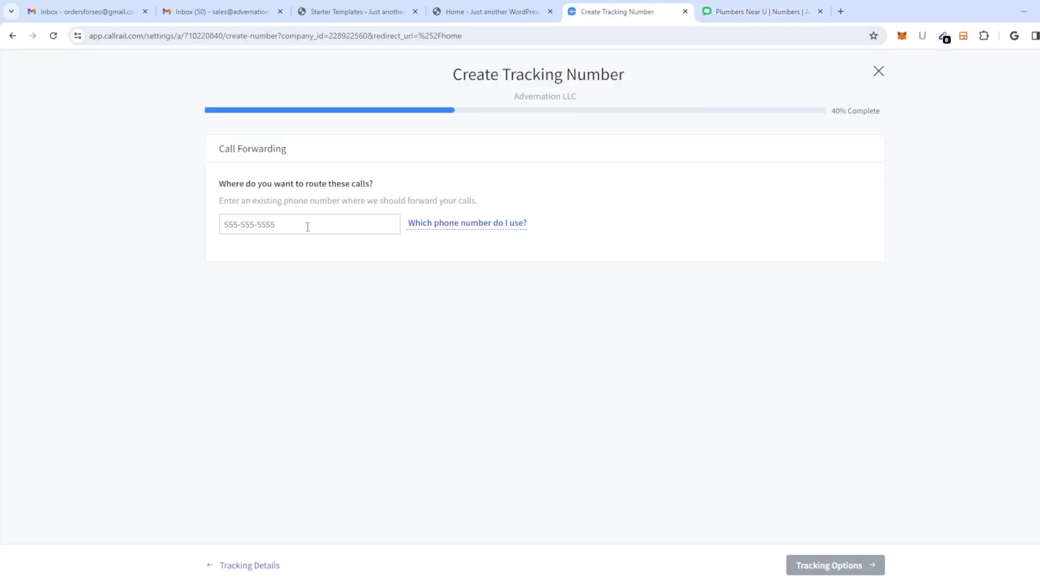
pyautogui.click(307, 227)
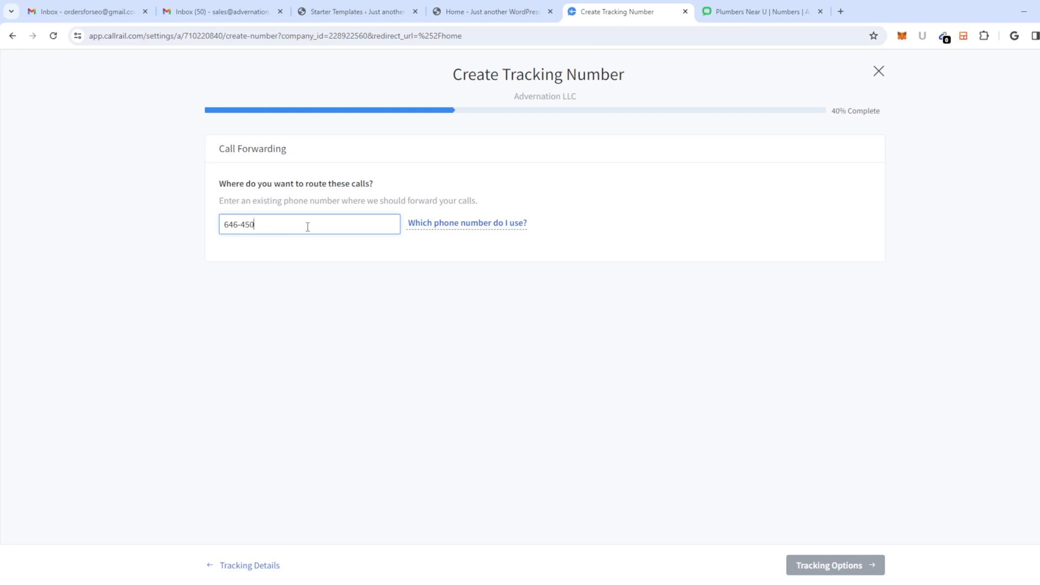
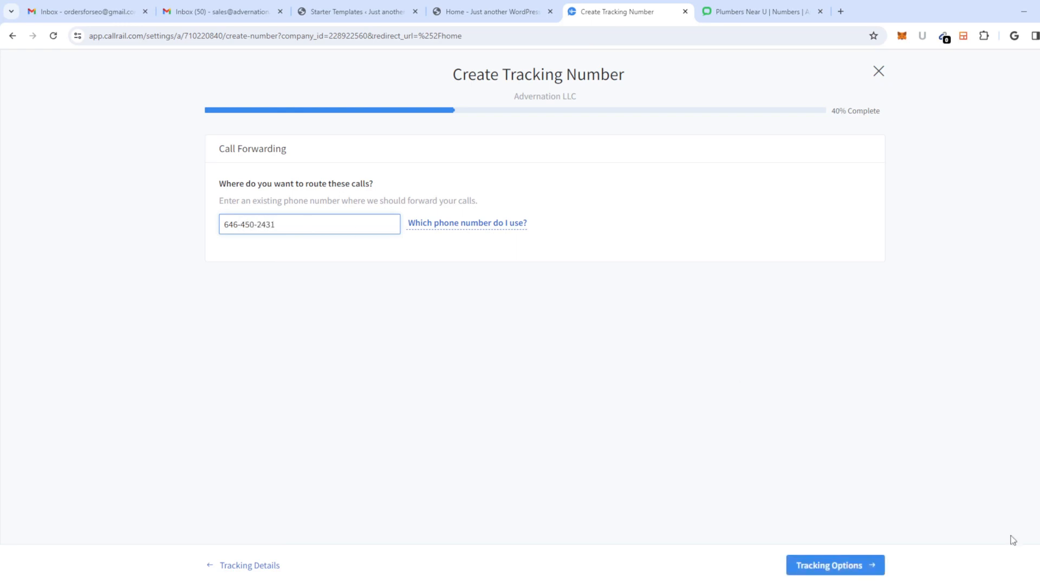
pyautogui.click(831, 566)
pyautogui.click(425, 241)
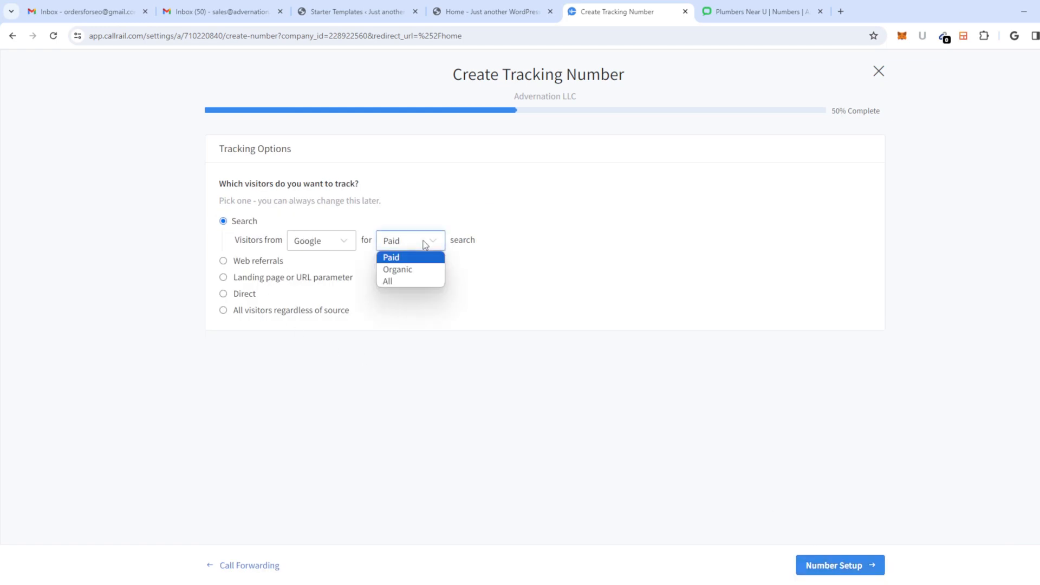
pyautogui.click(423, 268)
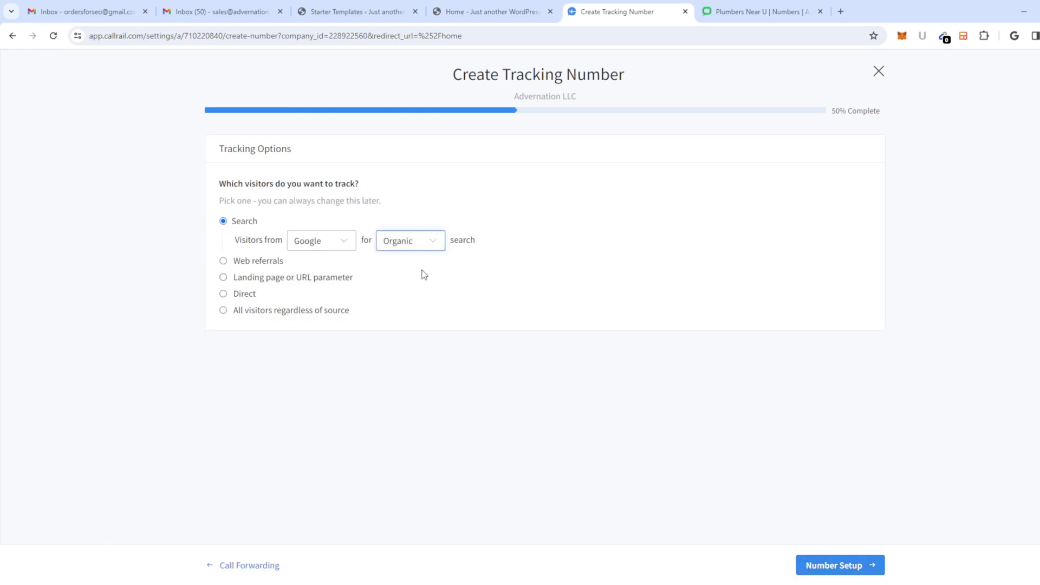
pyautogui.click(867, 565)
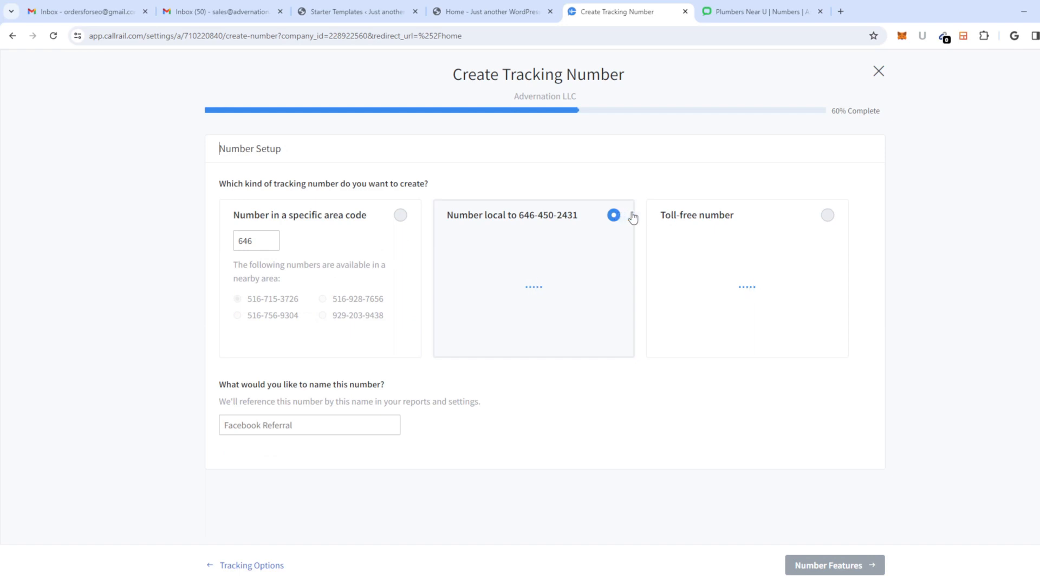
# Step: Pick a toll-free number and name it 'plumber repair near me'
pyautogui.click(829, 217)
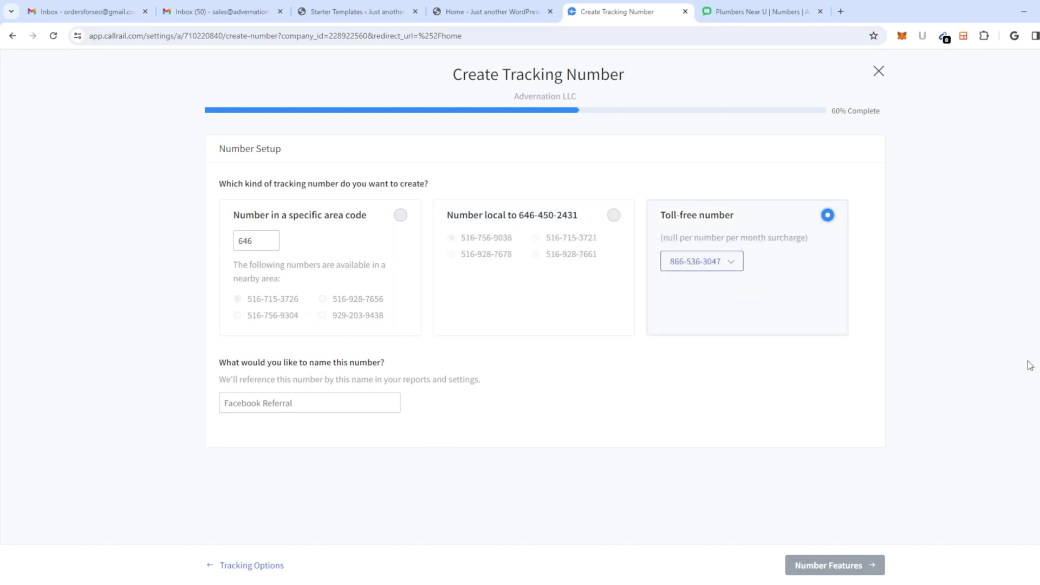
pyautogui.click(700, 263)
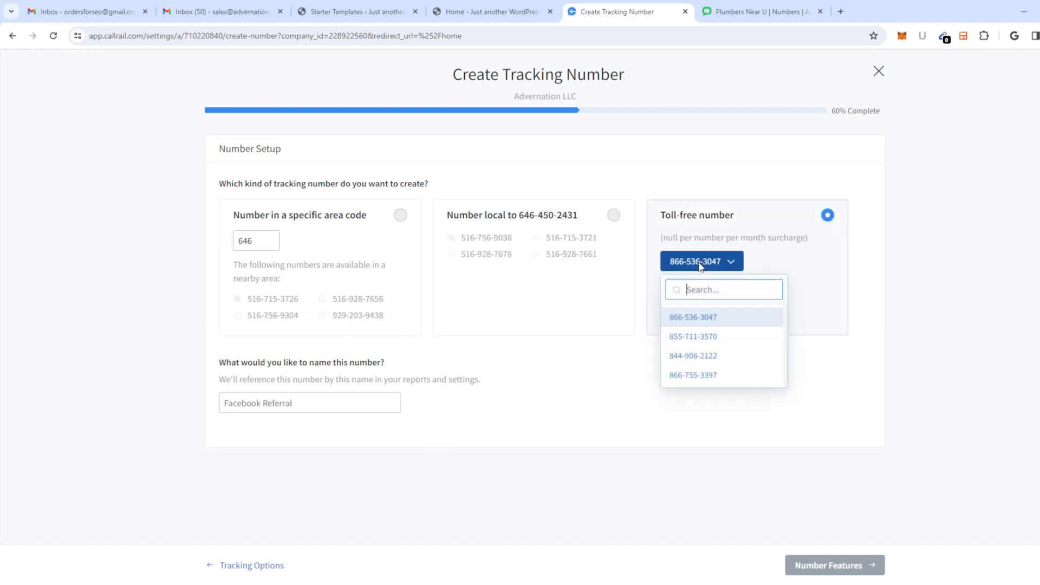
pyautogui.click(693, 375)
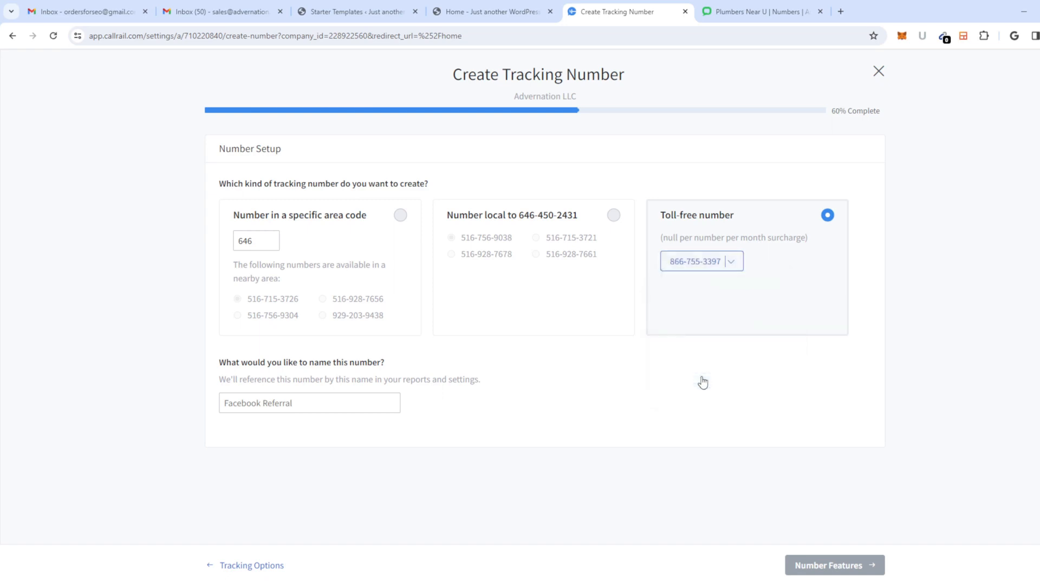
pyautogui.click(326, 403)
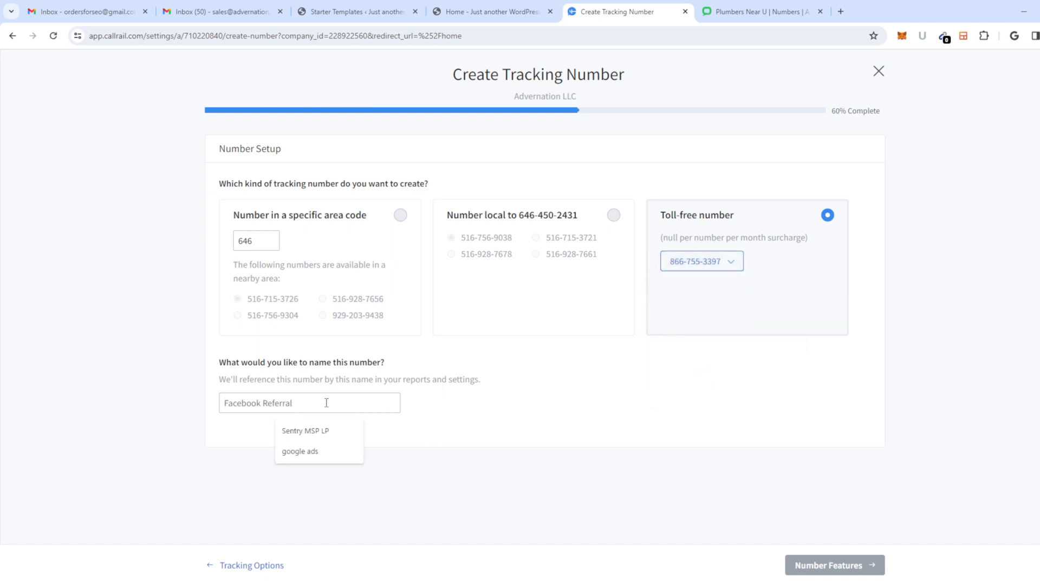
pyautogui.write('google')
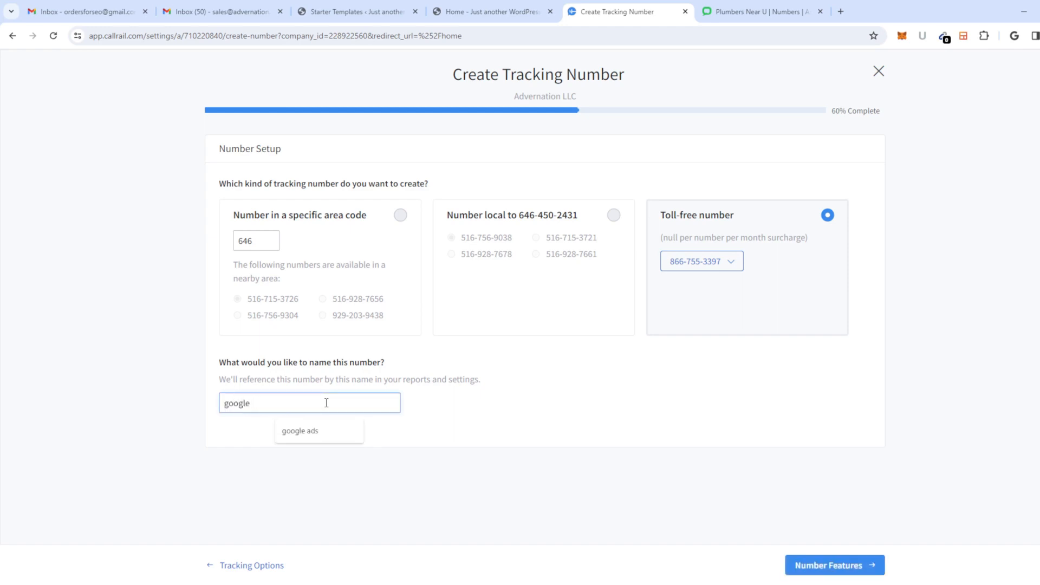
pyautogui.press('BackSpace')
pyautogui.press('BackSpace')
pyautogui.press('BackSpace')
pyautogui.press('BackSpace')
pyautogui.press('BackSpace')
pyautogui.press('BackSpace')
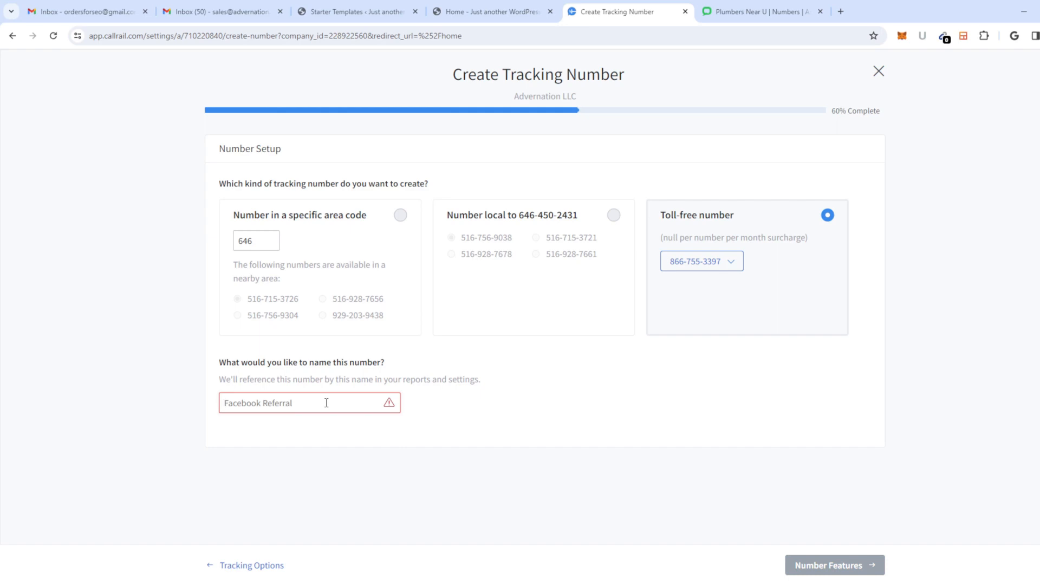
pyautogui.write('plumber re')
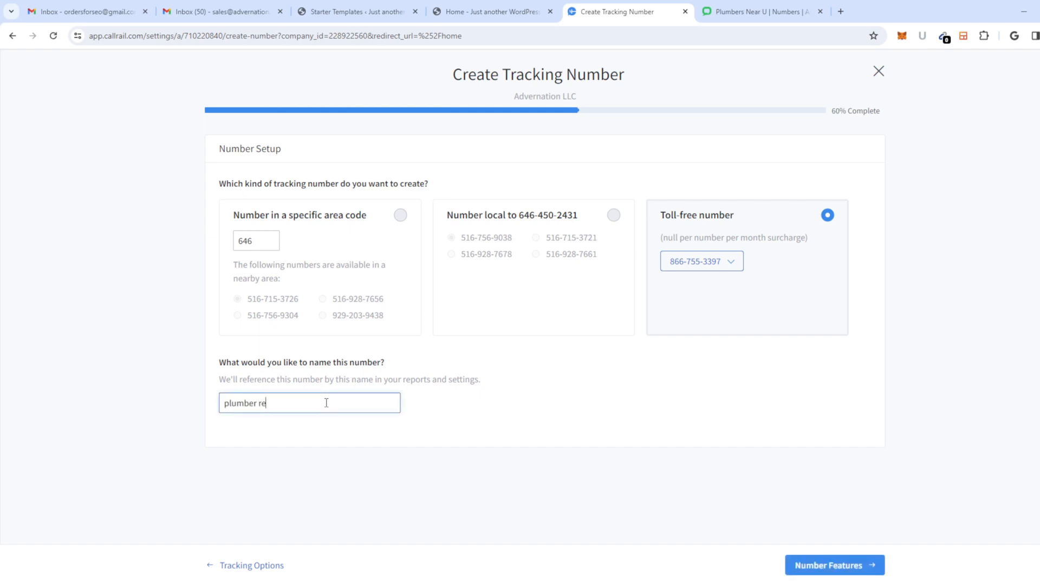
pyautogui.write('pair newa')
pyautogui.write(' me')
# Step: Leave call recording and whisper message off and activate the tracking number
pyautogui.click(819, 563)
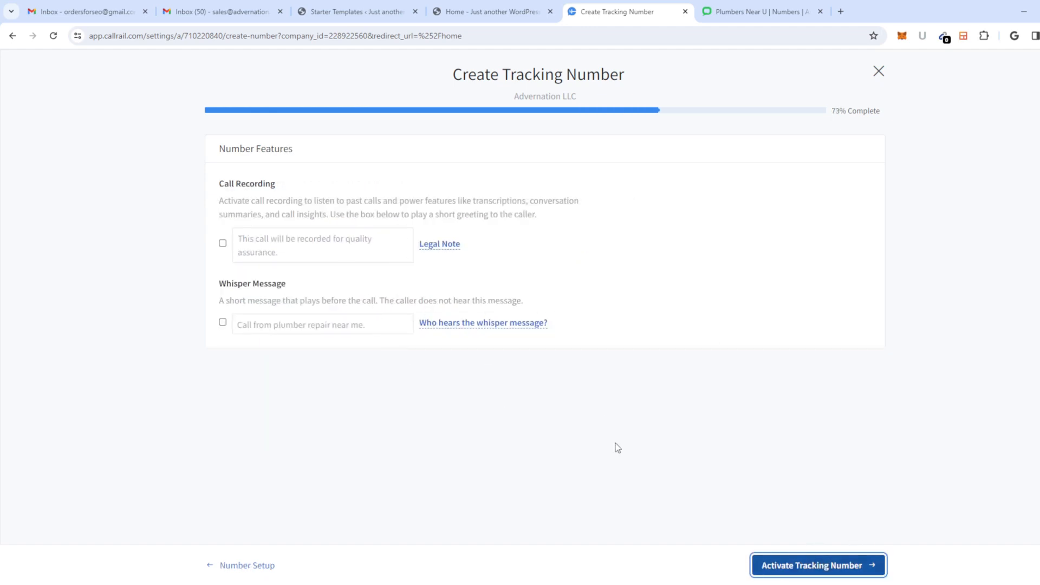
pyautogui.click(223, 244)
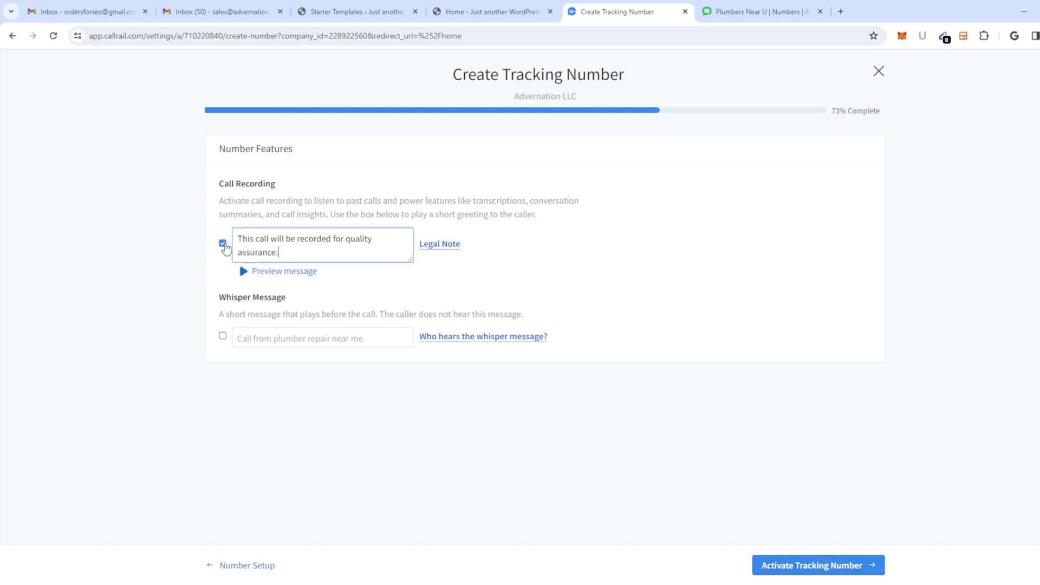
pyautogui.click(223, 244)
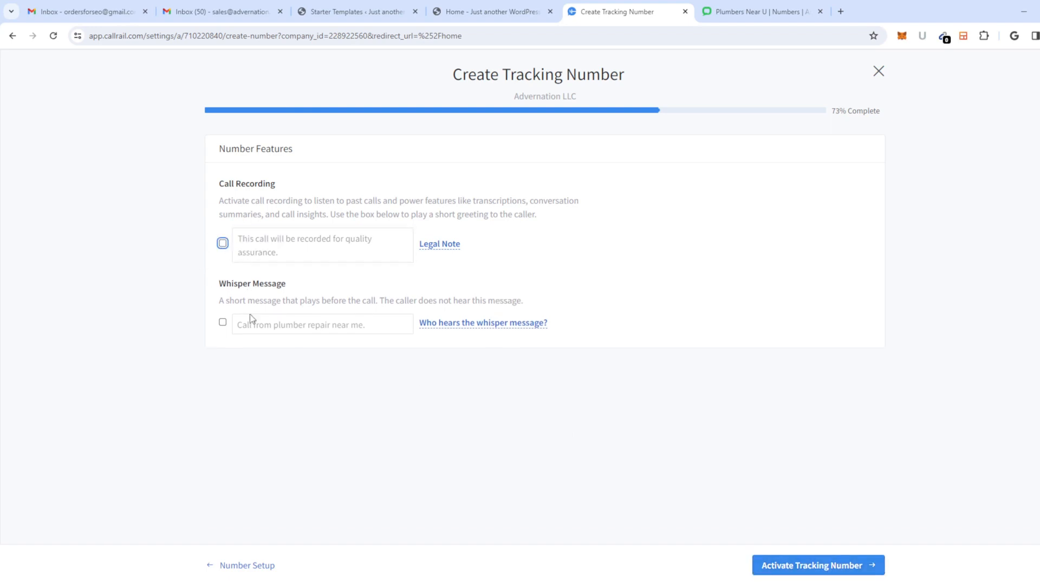
pyautogui.click(223, 323)
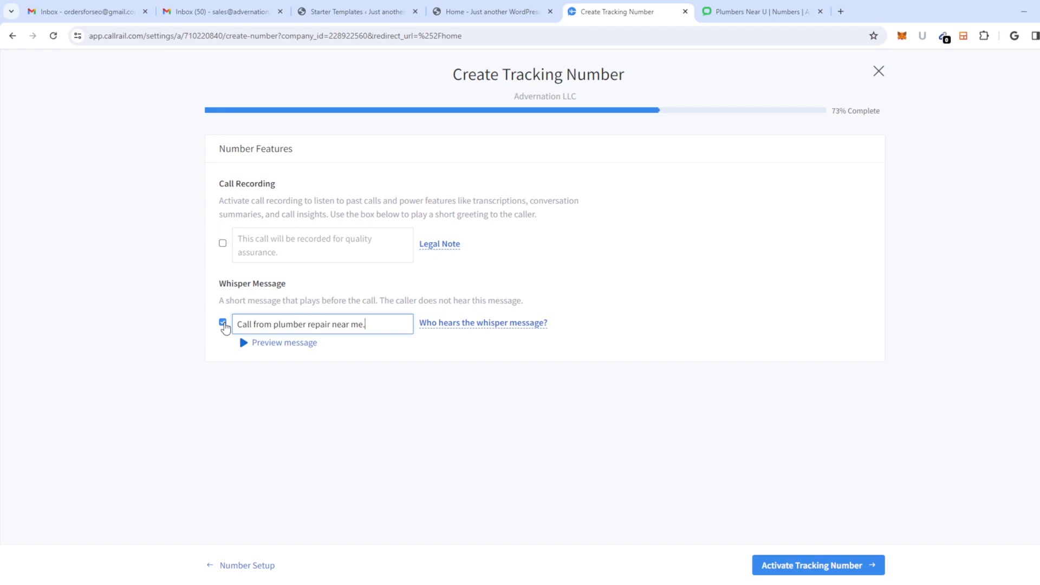
pyautogui.click(224, 324)
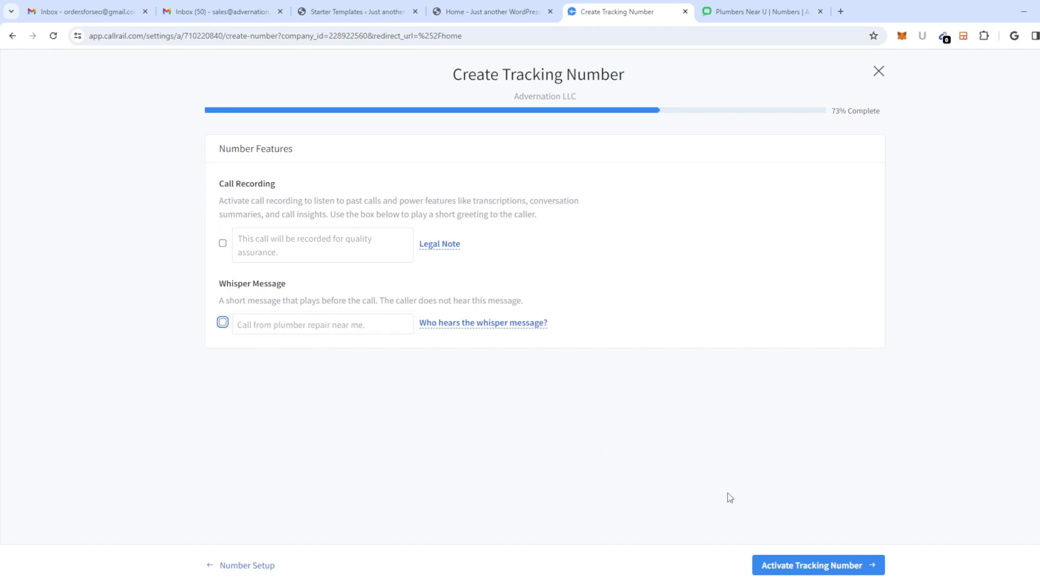
pyautogui.click(796, 566)
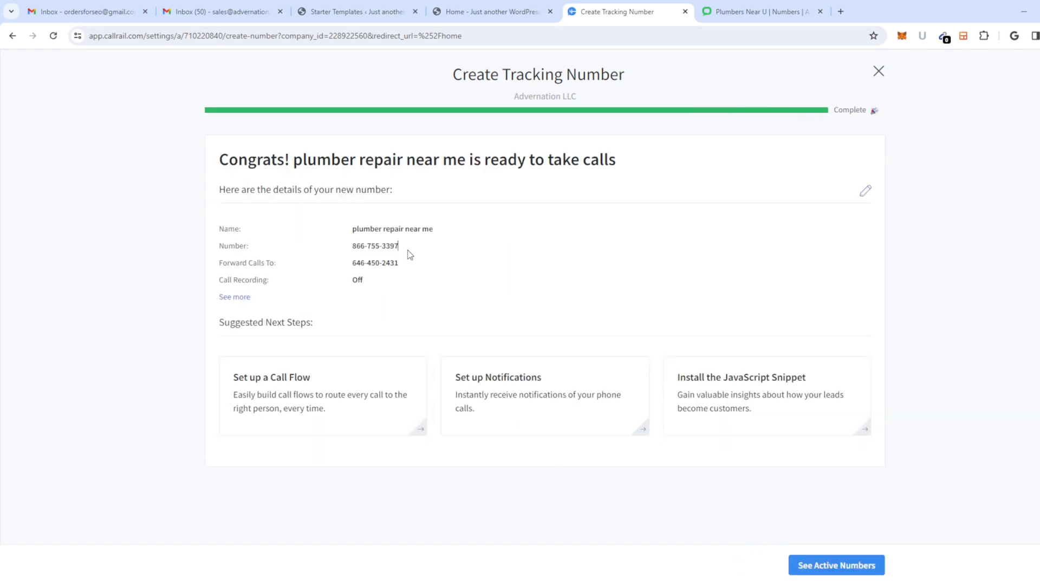
# Step: Copy the new toll-free tracking number from the Congrats page
pyautogui.moveTo(404, 247); pyautogui.dragTo(328, 249)
pyautogui.rightClick(375, 245)
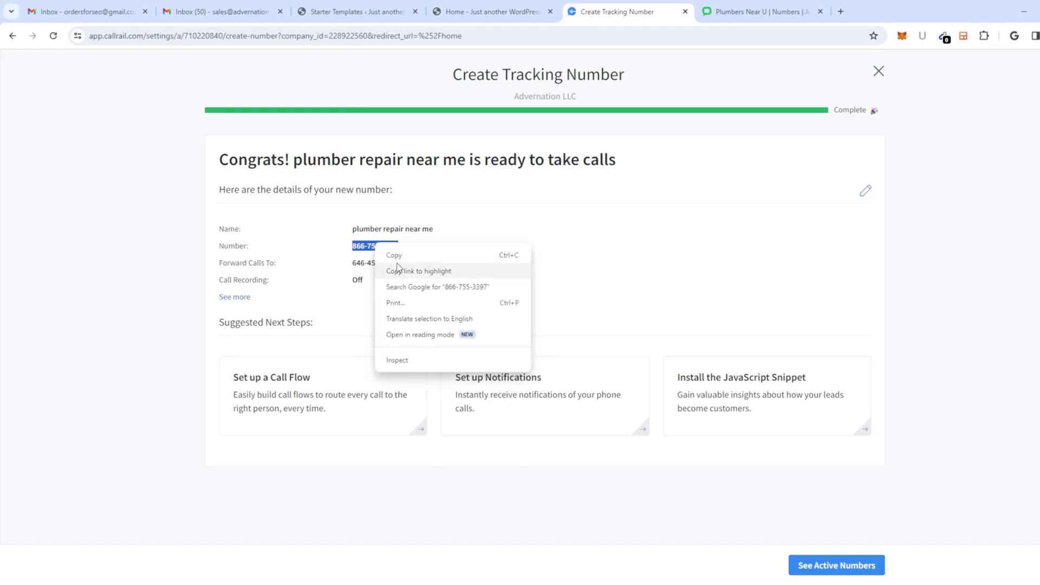
pyautogui.click(398, 259)
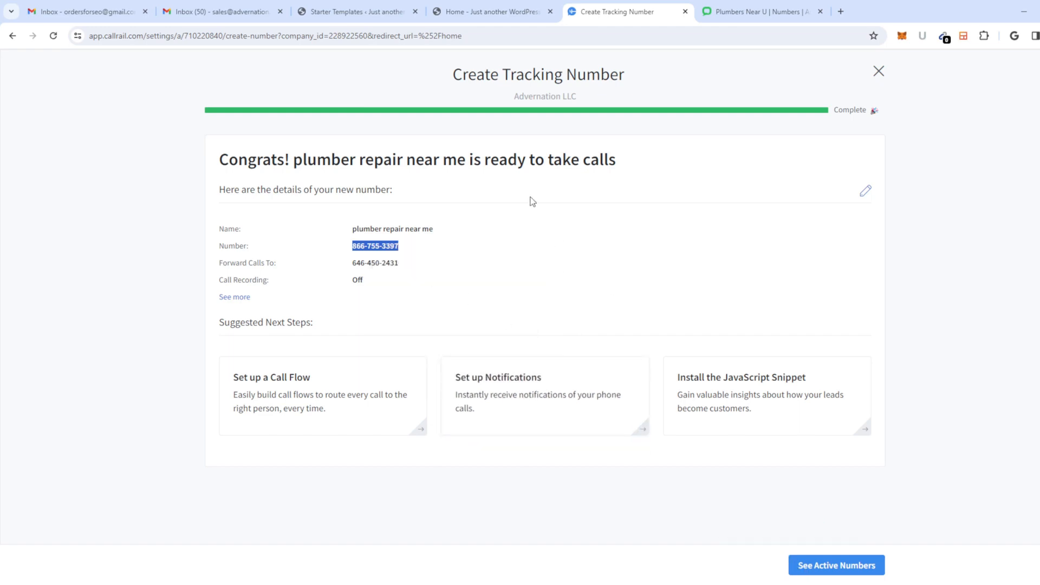
pyautogui.click(745, 13)
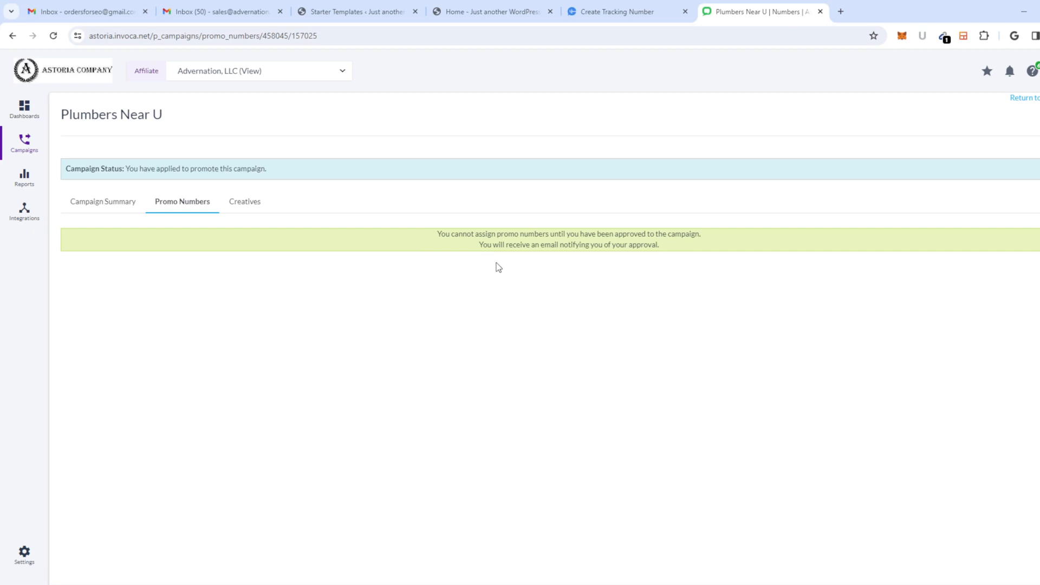
pyautogui.click(638, 21)
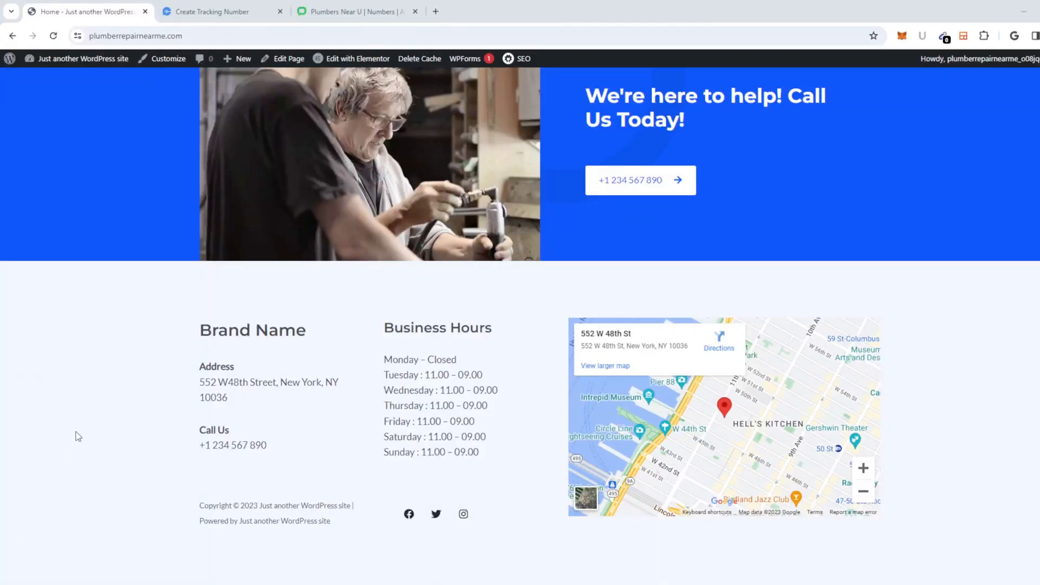
# Step: Copy the tracking number again from the CallRail number details
pyautogui.scroll(20, 94, 427)
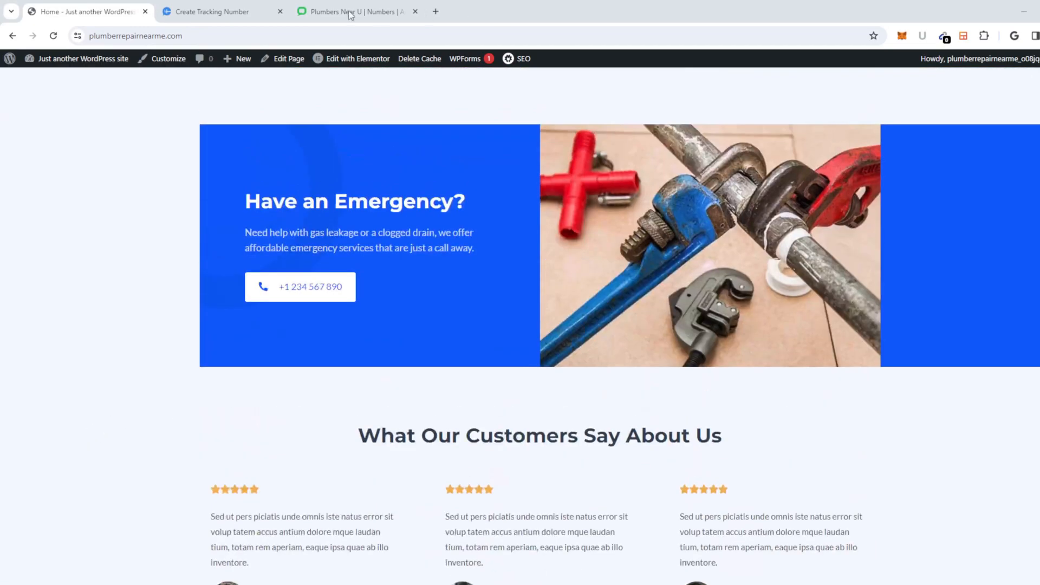
pyautogui.click(343, 14)
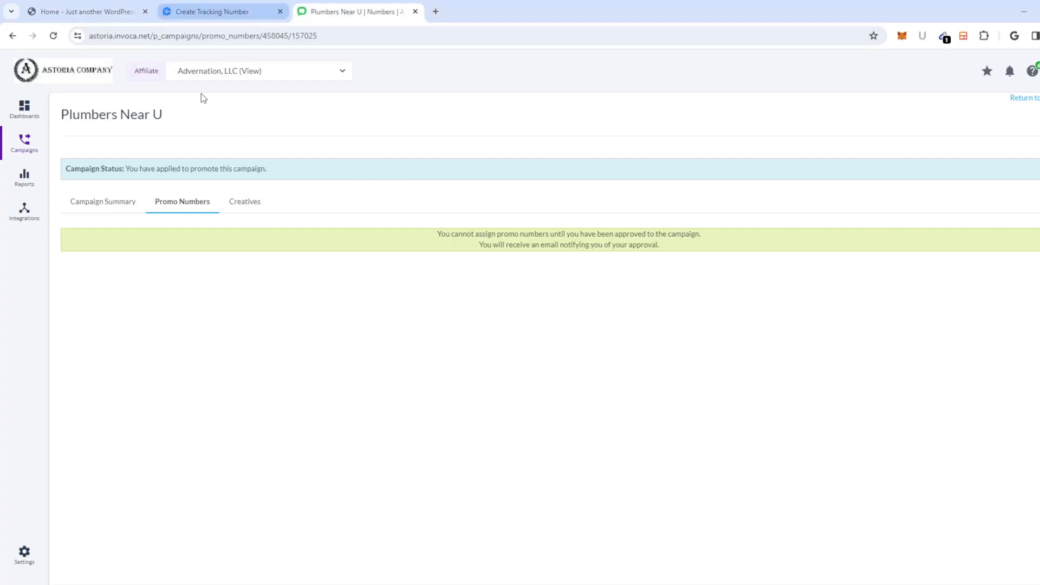
pyautogui.click(243, 18)
pyautogui.rightClick(389, 251)
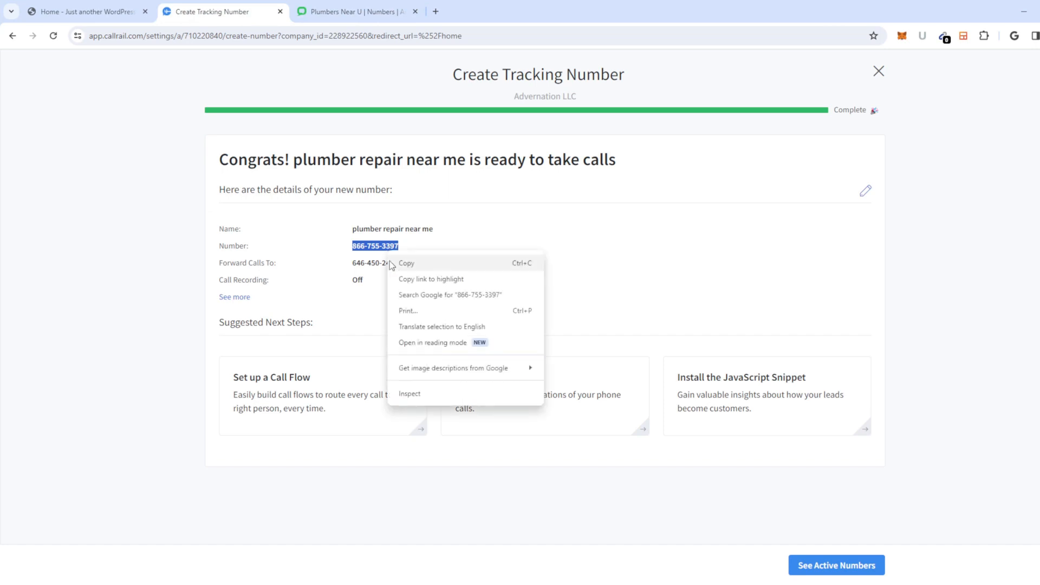
pyautogui.click(409, 264)
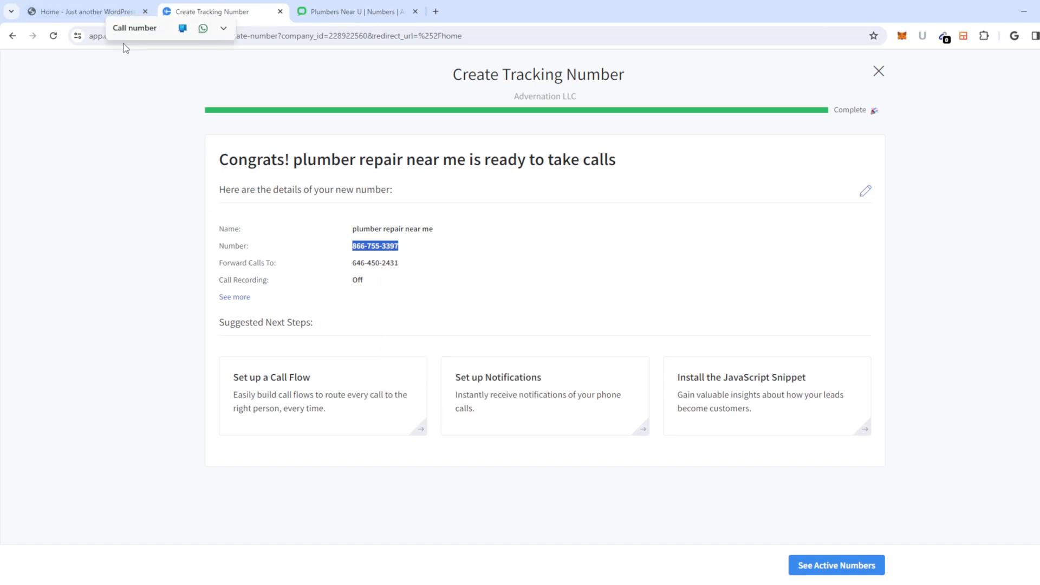
# Step: Test the emergency and call-us phone button links on the homepage
pyautogui.click(77, 14)
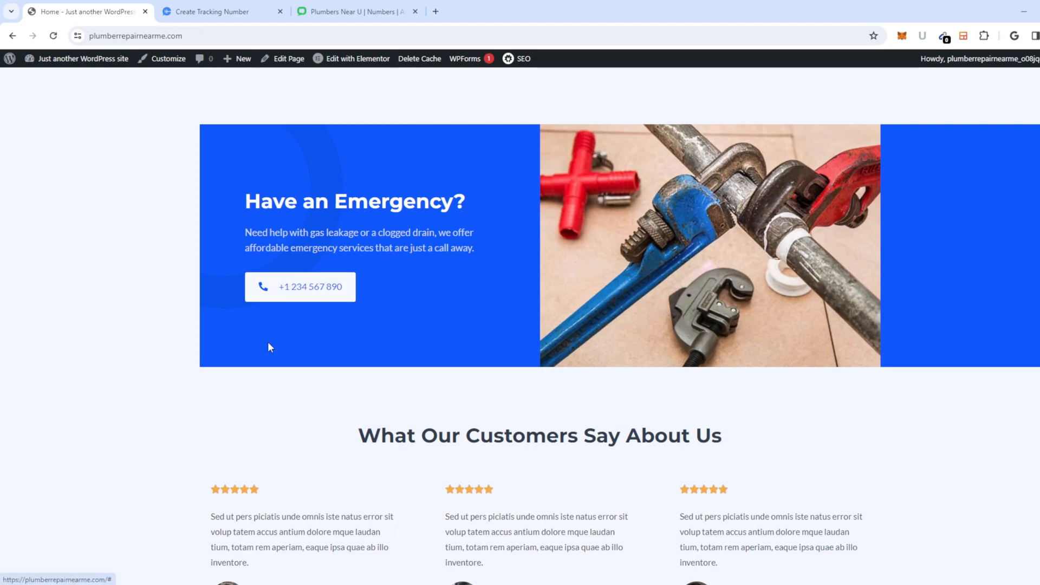
pyautogui.click(319, 288)
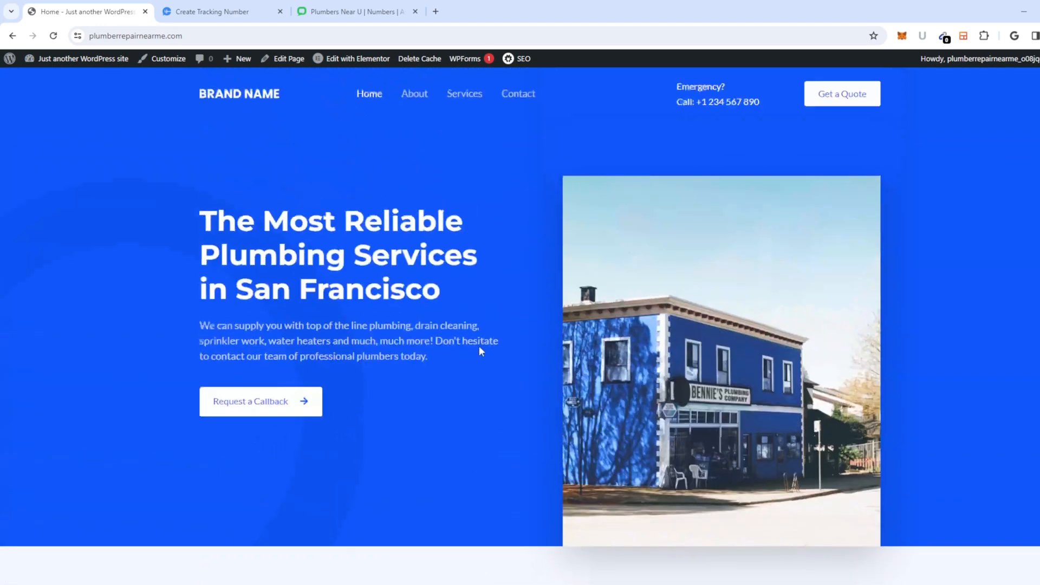
pyautogui.scroll(-20, 448, 346)
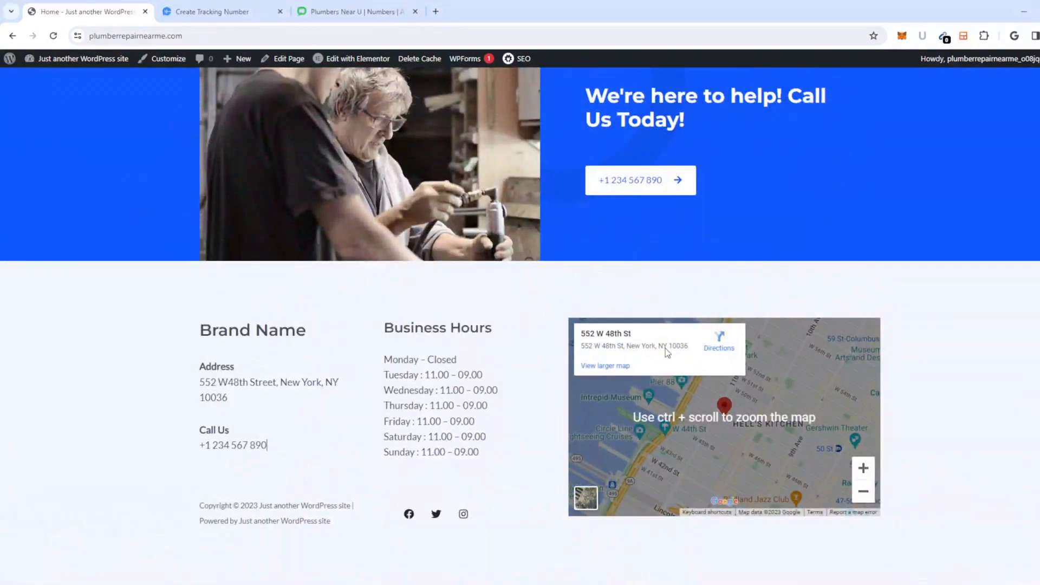
pyautogui.scroll(5, 680, 320)
pyautogui.click(634, 526)
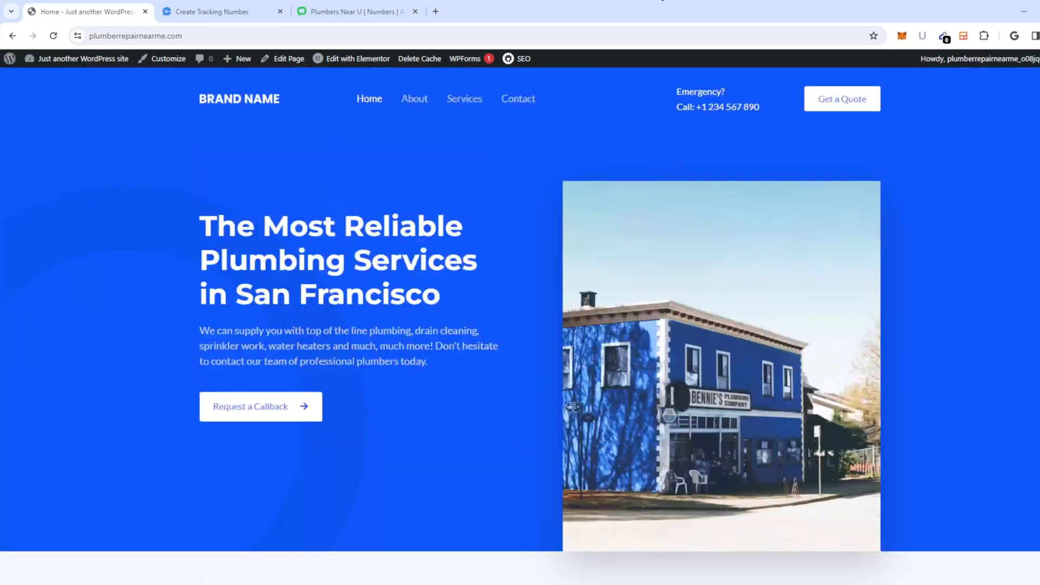
# Step: Search Add New Plugins for 'bulk find rep', then install and activate Better Find and Replace
pyautogui.moveTo(88, 64)
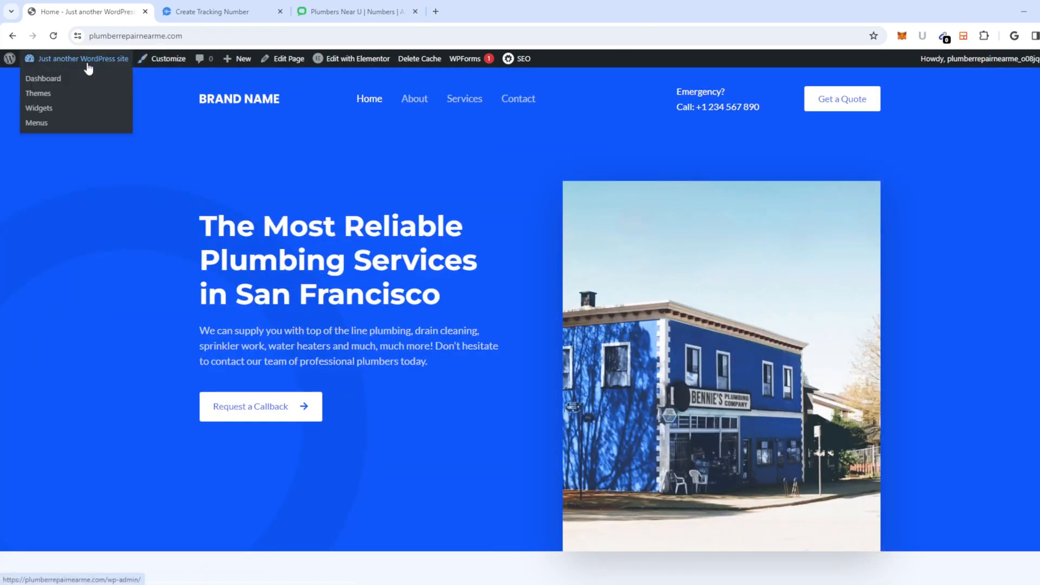
pyautogui.click(64, 83)
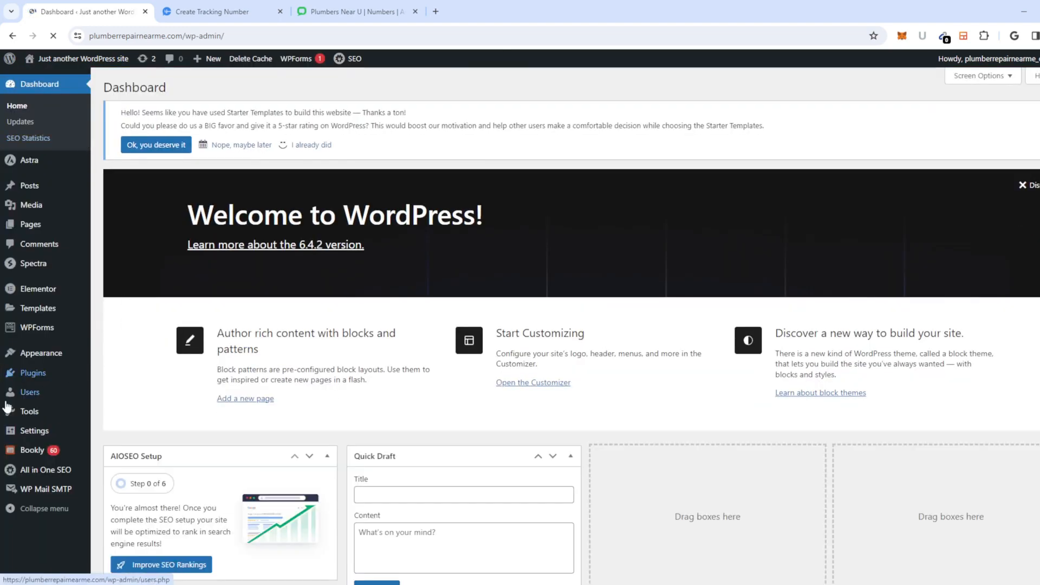
pyautogui.moveTo(69, 377)
pyautogui.click(135, 393)
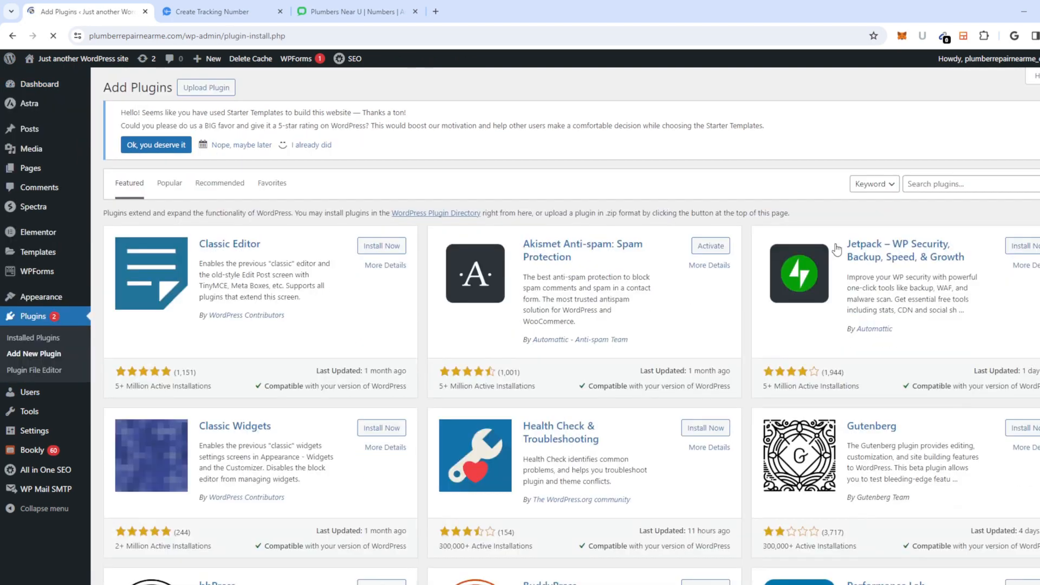
pyautogui.click(928, 184)
pyautogui.write('bu')
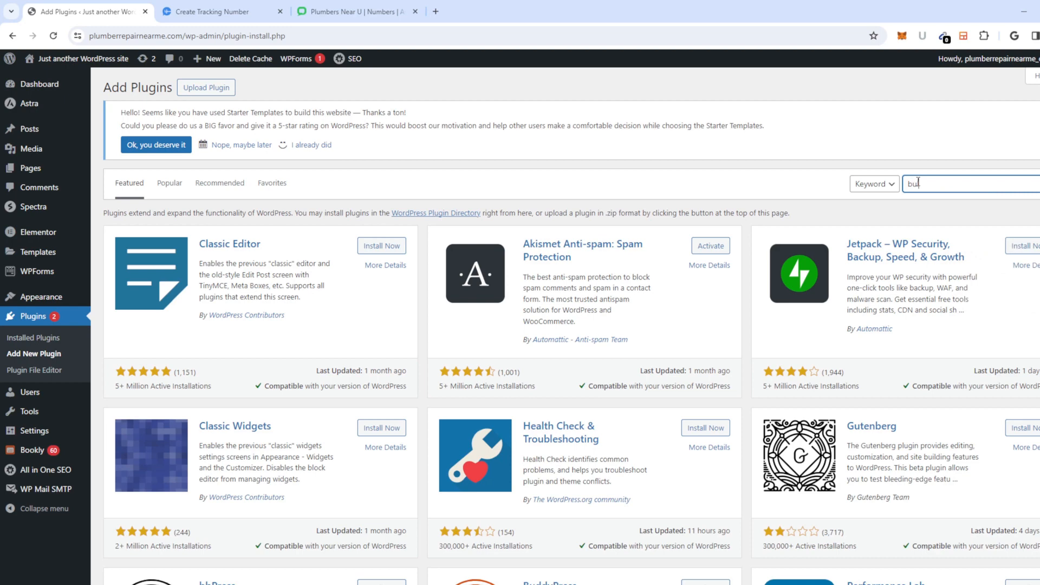
pyautogui.write('lk find replace')
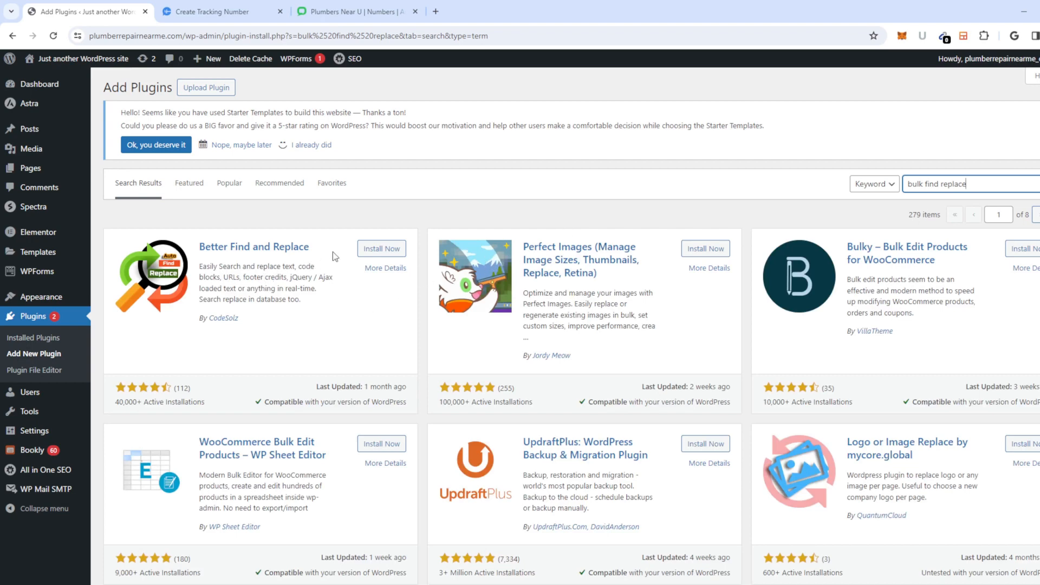
pyautogui.click(386, 249)
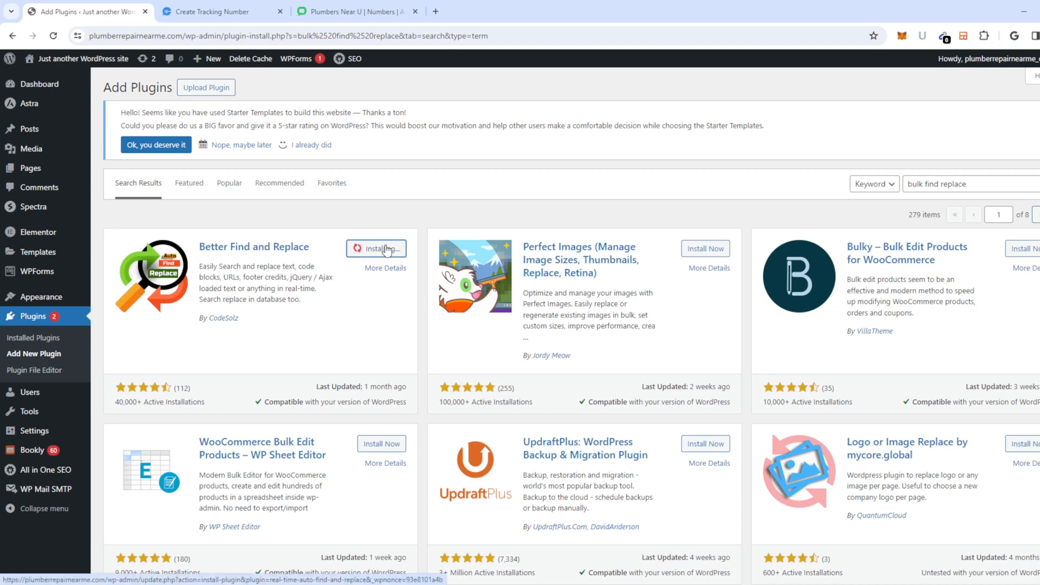
pyautogui.click(385, 255)
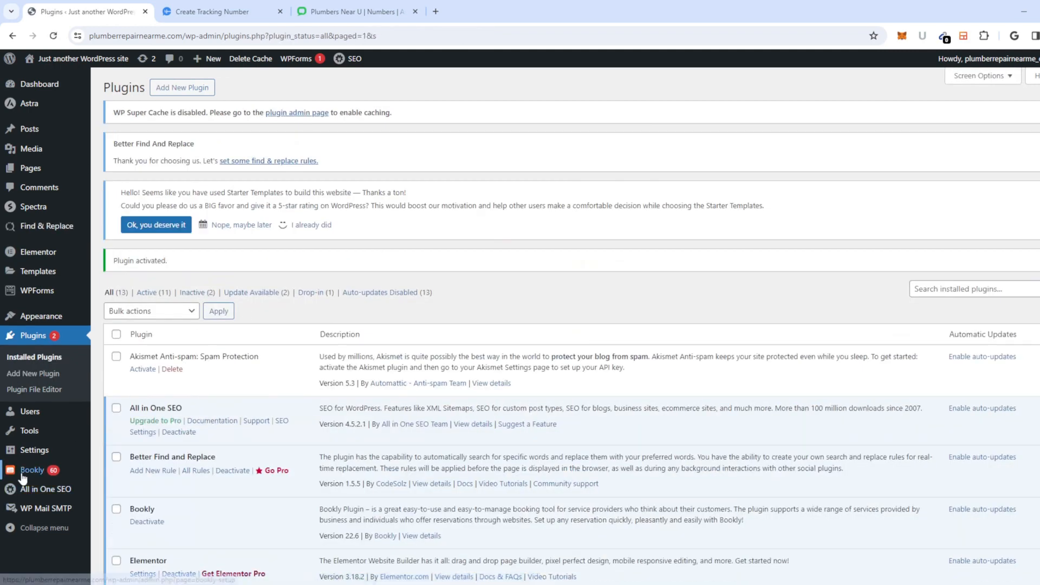
# Step: Add a new Find & Replace rule and paste the tracking number into Replace With
pyautogui.moveTo(22, 476)
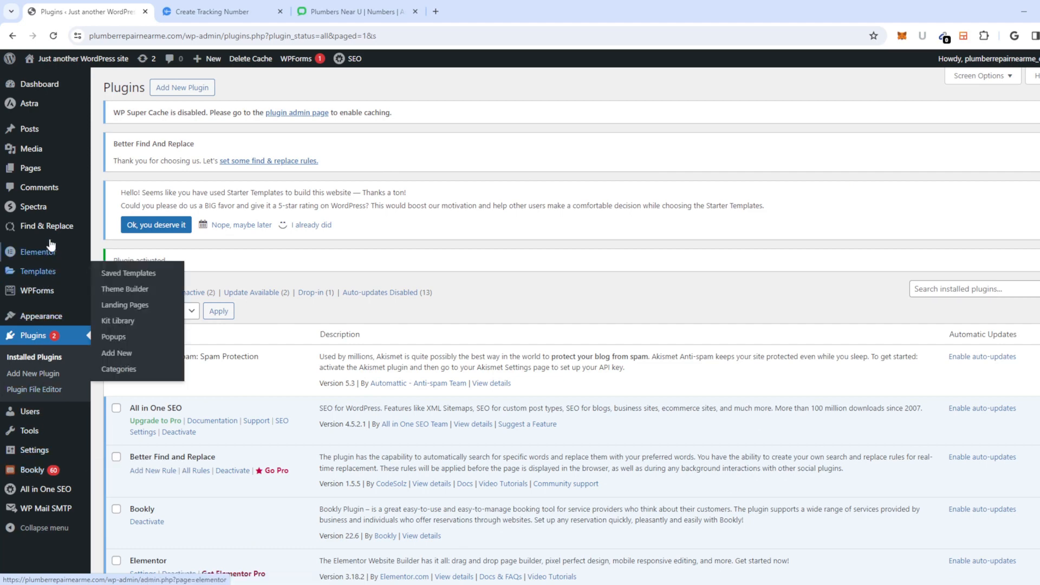
pyautogui.moveTo(62, 233)
pyautogui.click(110, 231)
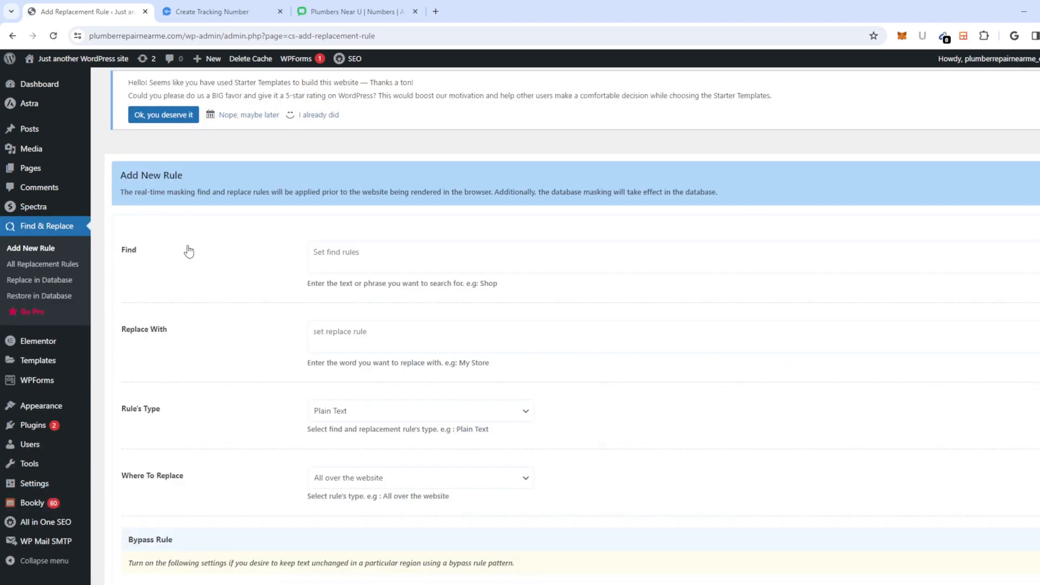
pyautogui.click(341, 333)
pyautogui.hotkey('ctrl', 'v')
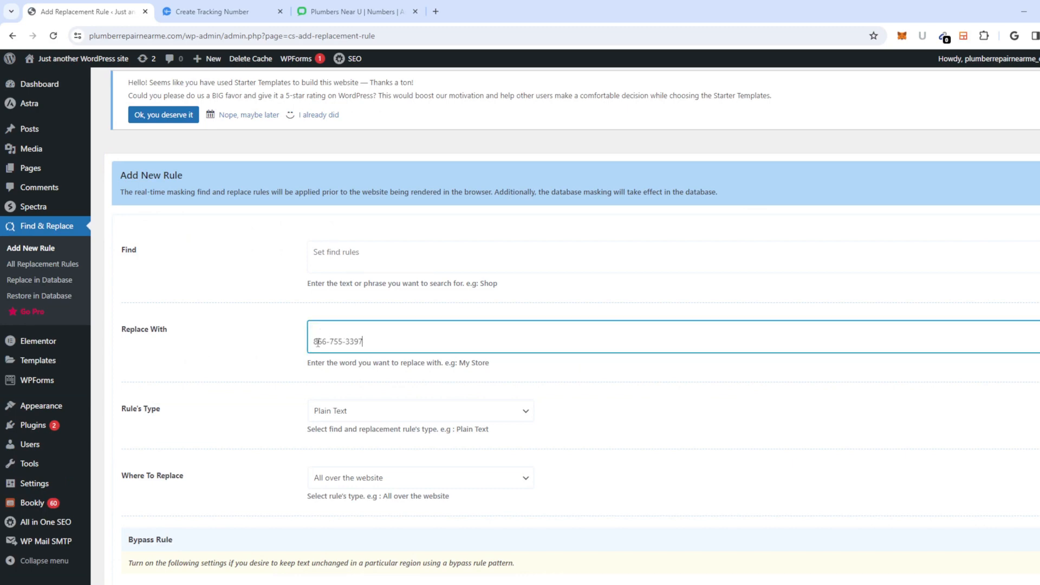
pyautogui.click(314, 341)
pyautogui.press('BackSpace')
pyautogui.click(338, 251)
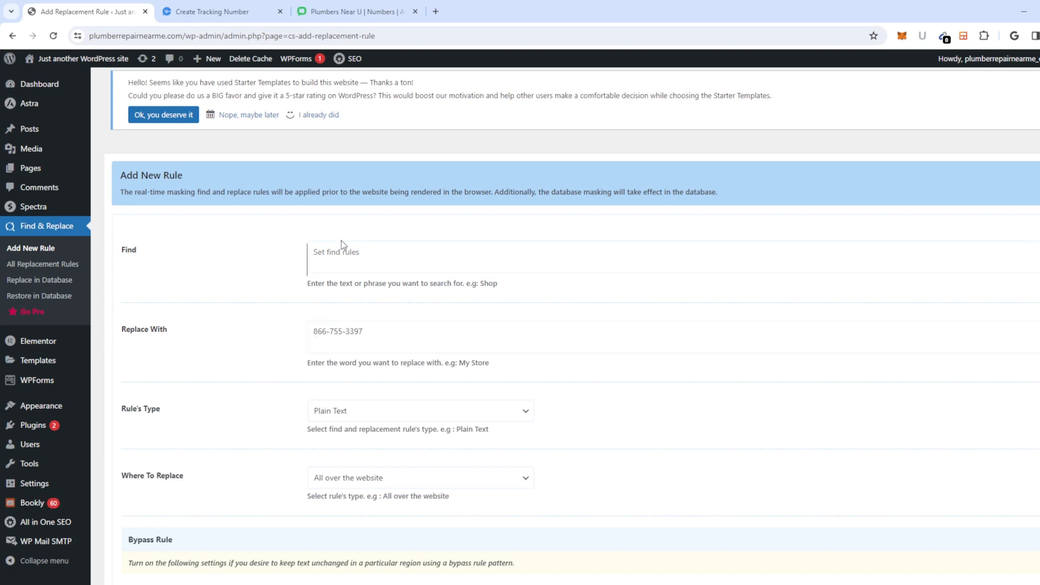
pyautogui.middleClick(100, 59)
pyautogui.click(238, 15)
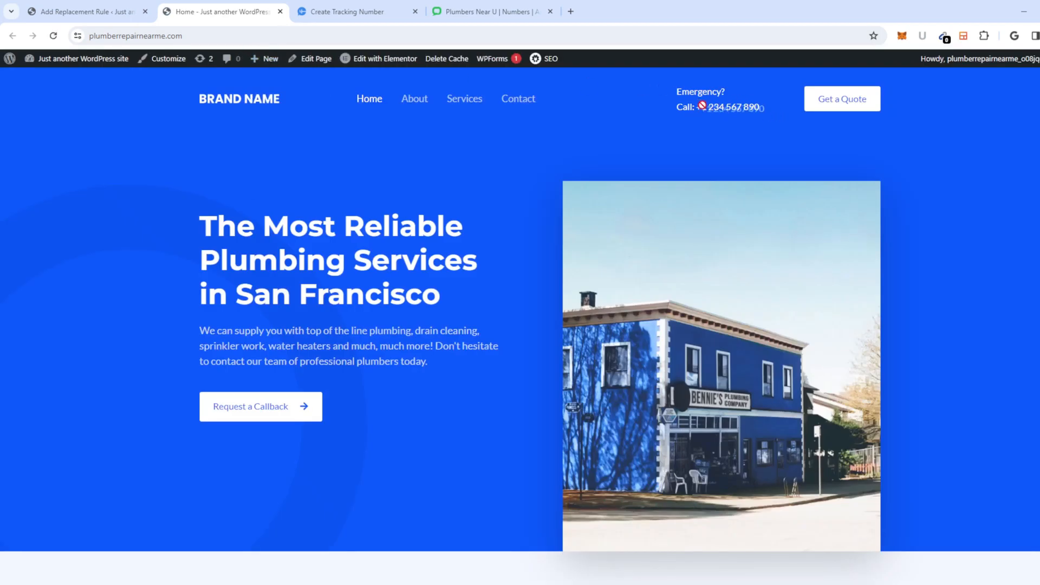
pyautogui.scroll(-20, 383, 289)
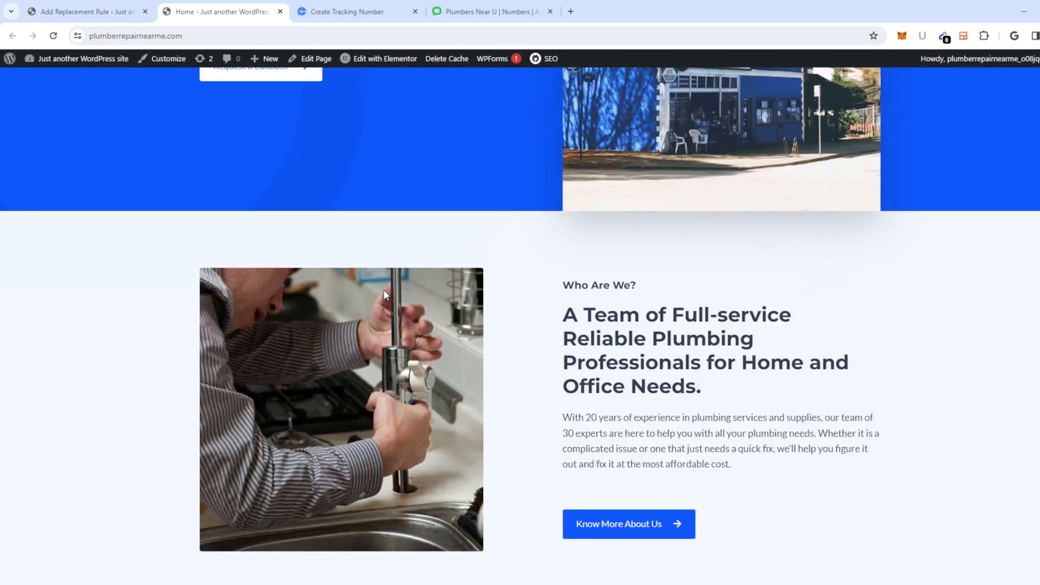
pyautogui.scroll(-10, 402, 320)
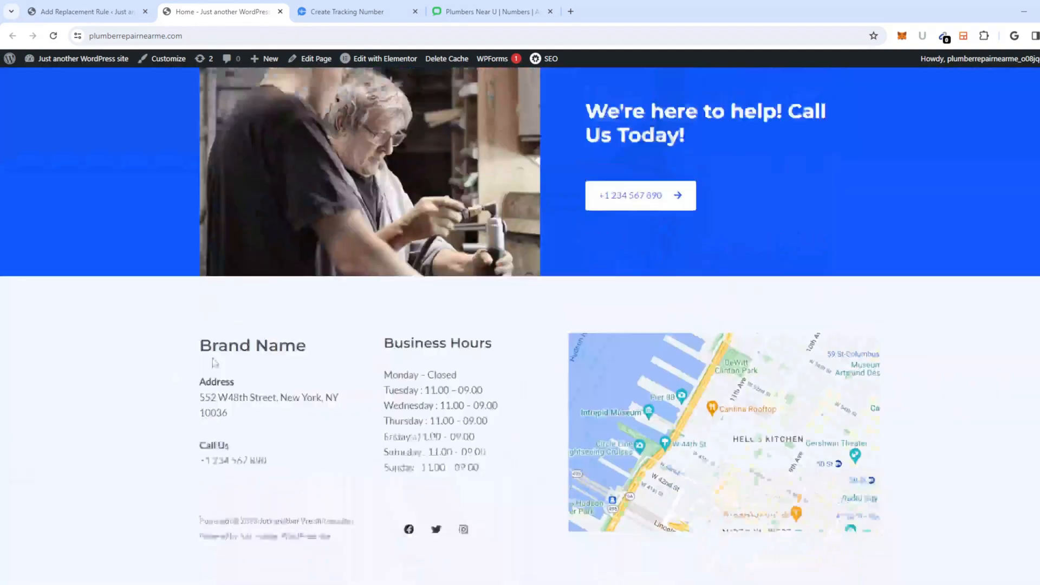
pyautogui.moveTo(265, 443); pyautogui.dragTo(175, 448)
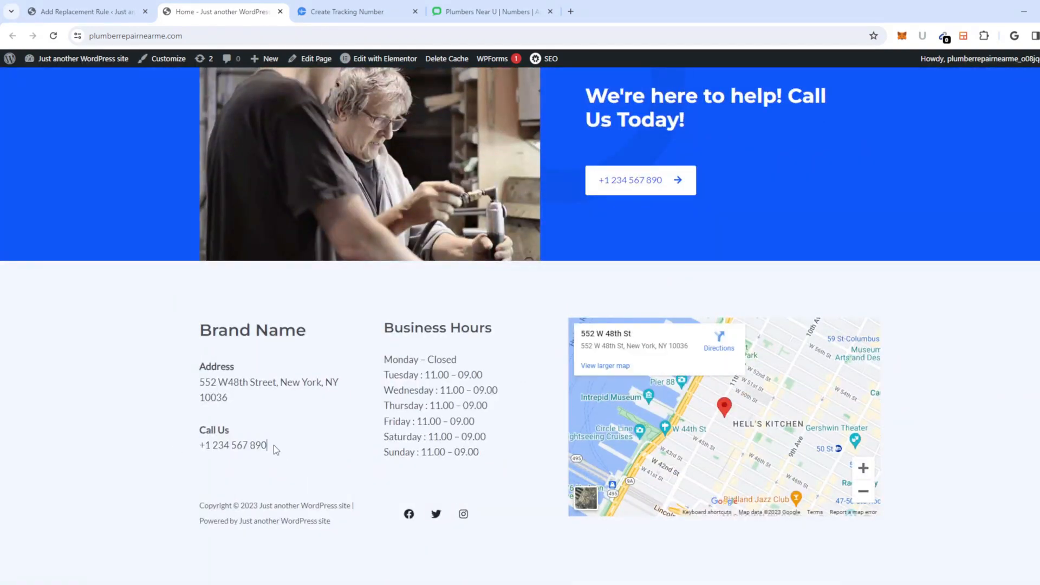
pyautogui.moveTo(274, 444); pyautogui.dragTo(183, 455)
pyautogui.hotkey('ctrl', 'c')
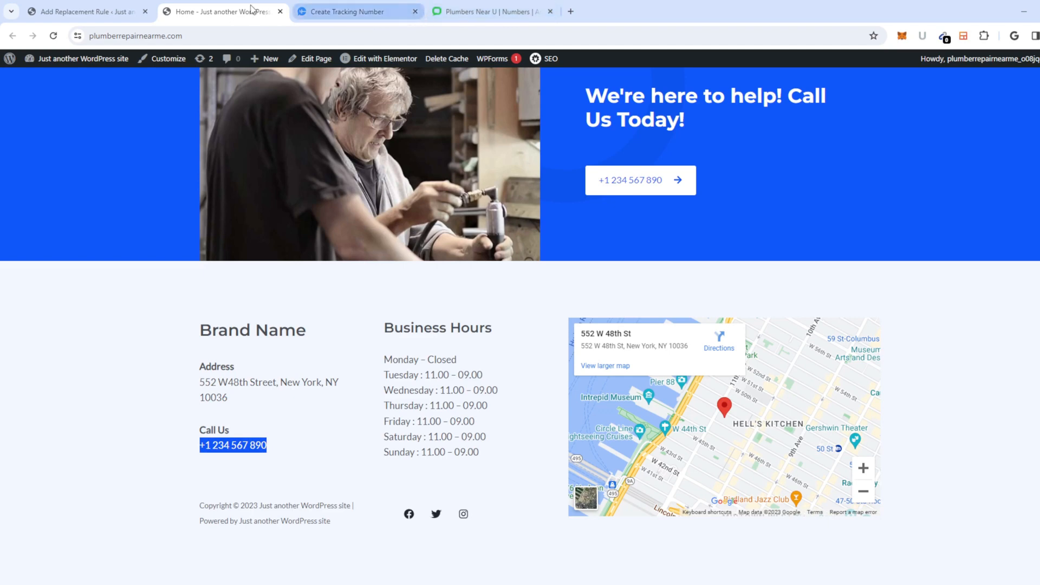
pyautogui.click(81, 11)
pyautogui.click(355, 258)
pyautogui.hotkey('ctrl', 'v')
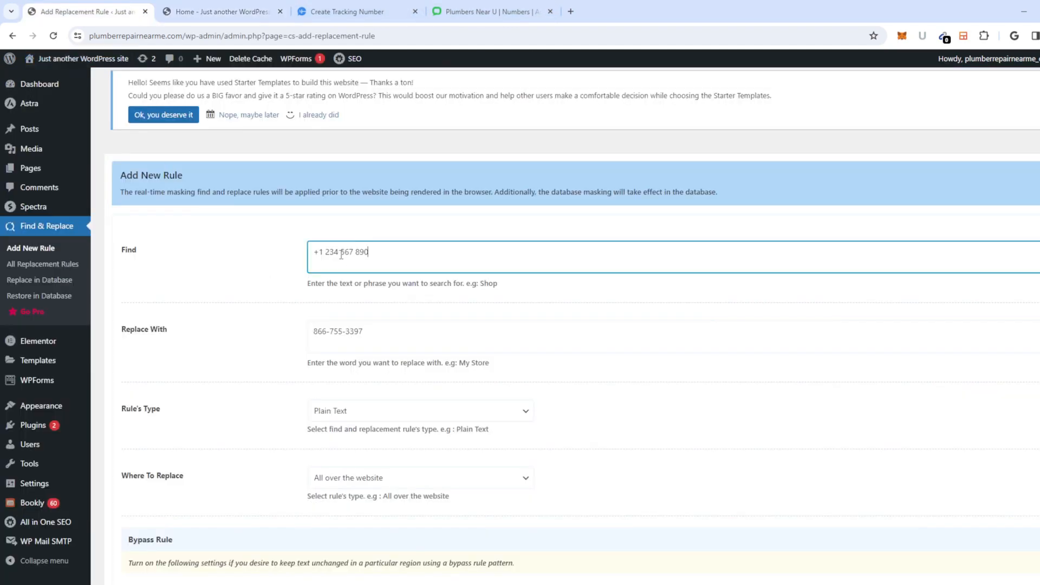
# Step: Check that the pasted replacement number sits cleanly in its field
pyautogui.click(389, 330)
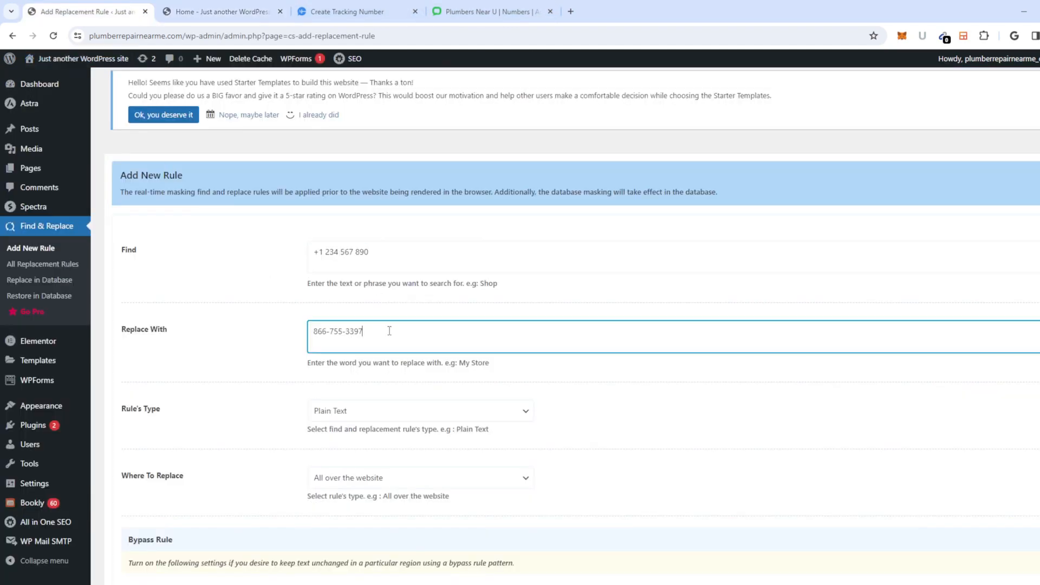
pyautogui.click(377, 254)
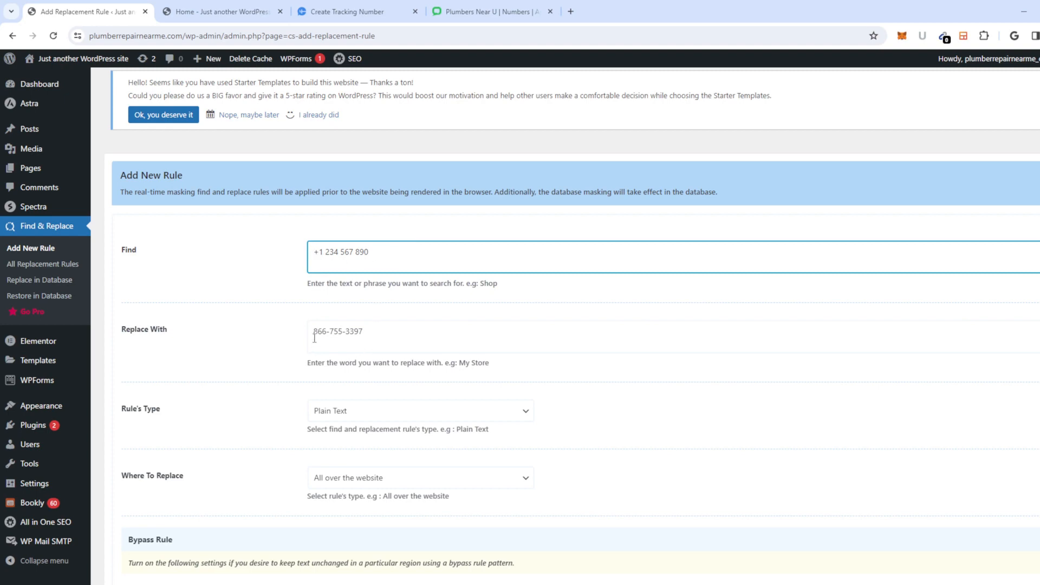
pyautogui.moveTo(317, 335); pyautogui.dragTo(281, 337)
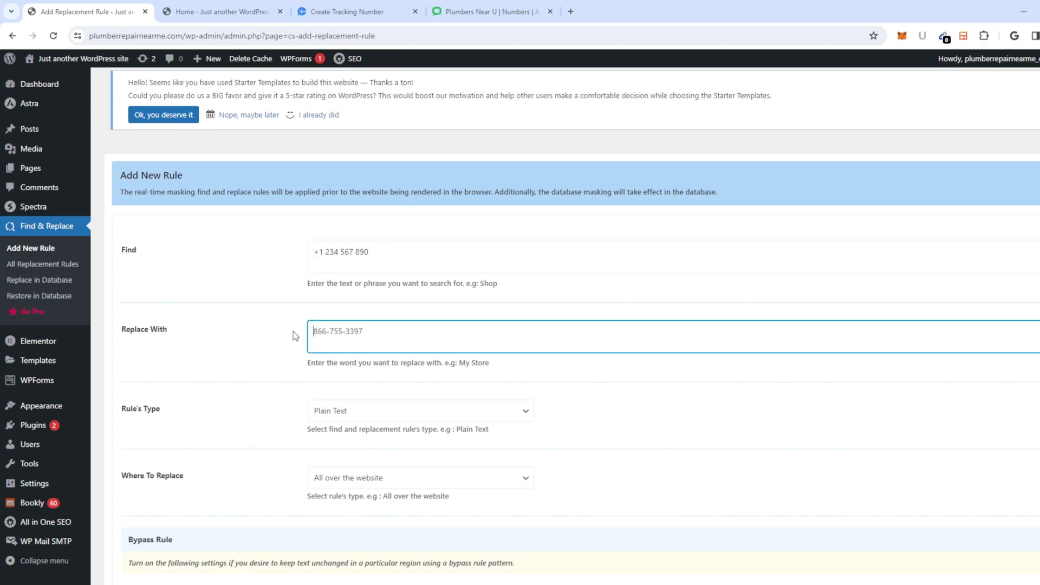
pyautogui.click(393, 332)
# Step: Keep Plain Text type and 'All over the website', then add the rule and confirm
pyautogui.click(343, 410)
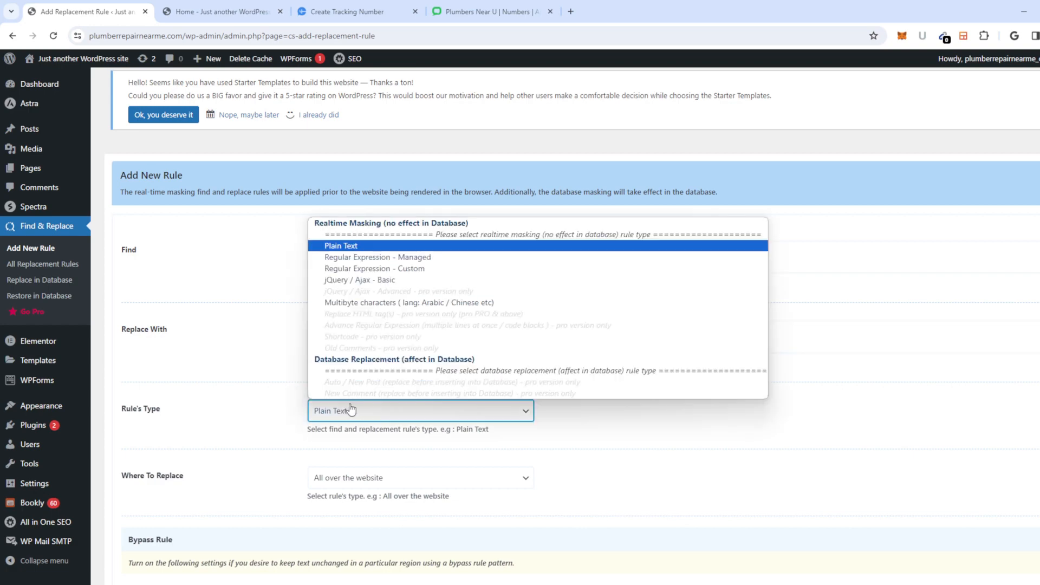
pyautogui.click(351, 412)
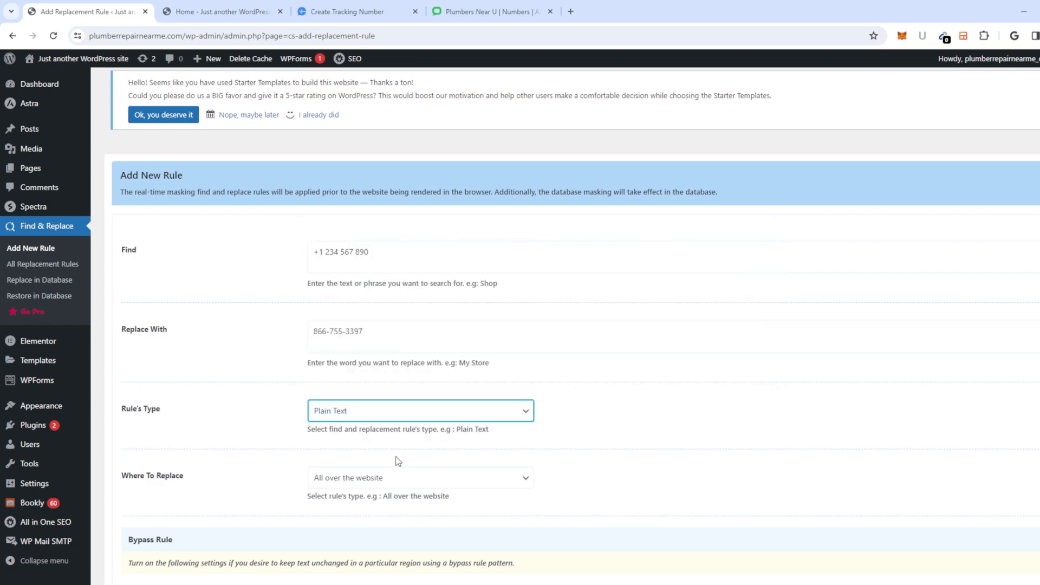
pyautogui.scroll(-1, 358, 414)
pyautogui.click(363, 426)
pyautogui.click(239, 420)
pyautogui.scroll(-11, 249, 425)
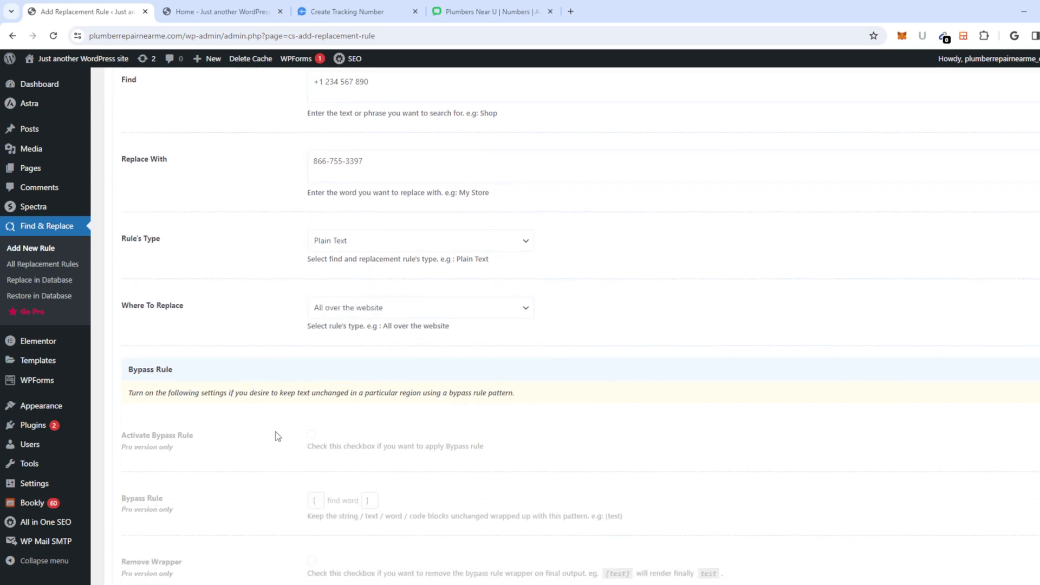
pyautogui.scroll(-5, 274, 466)
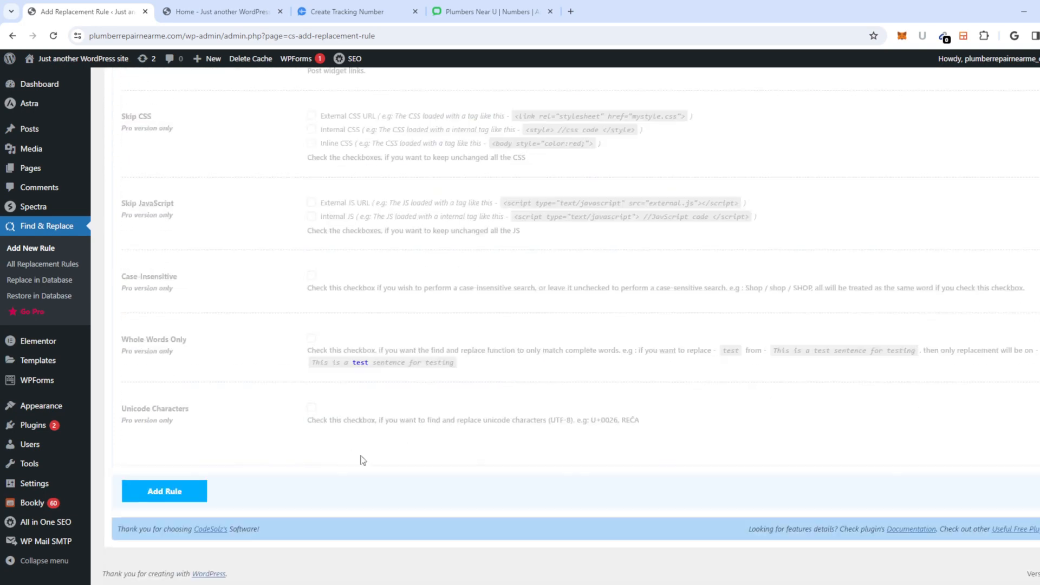
pyautogui.click(165, 491)
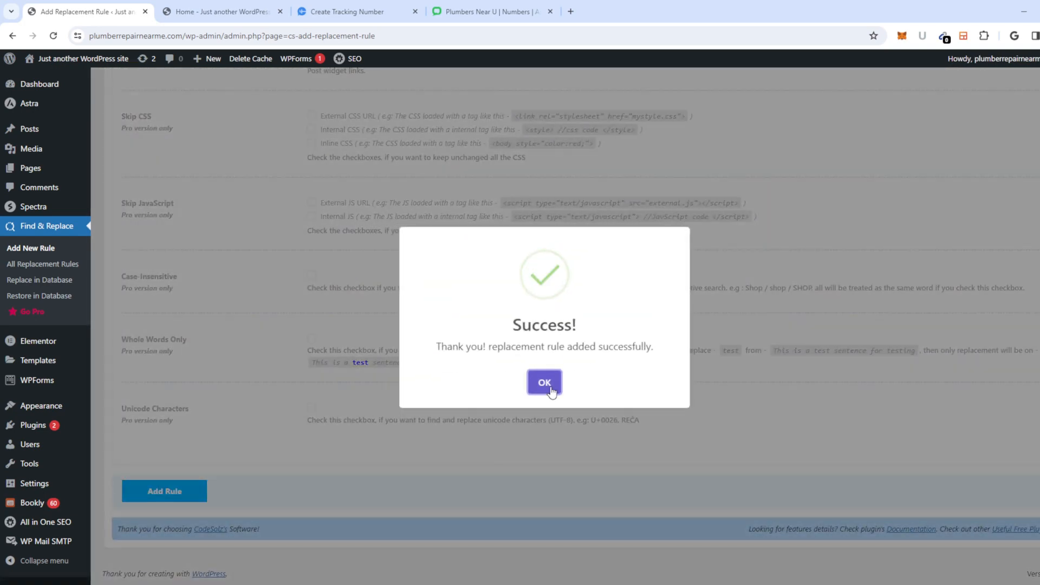
pyautogui.click(544, 384)
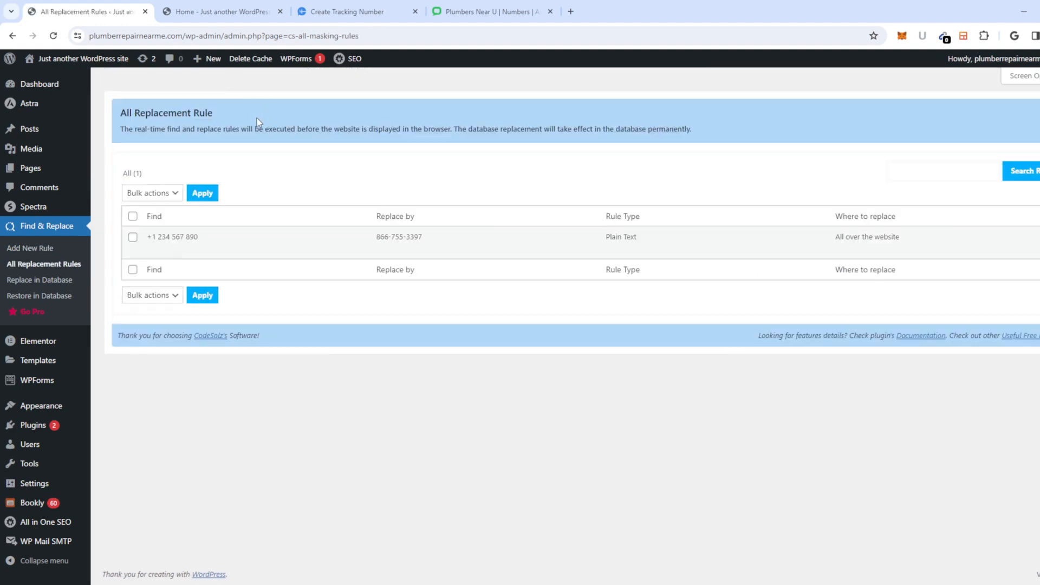
pyautogui.middleClick(85, 56)
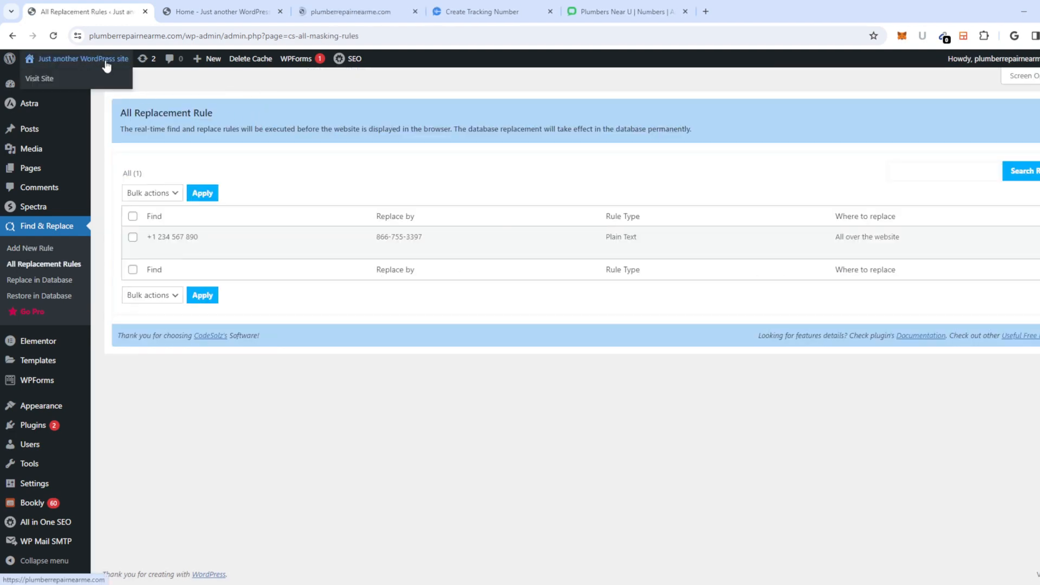
# Step: Scroll the live homepage to check the replaced tracking number
pyautogui.click(358, 12)
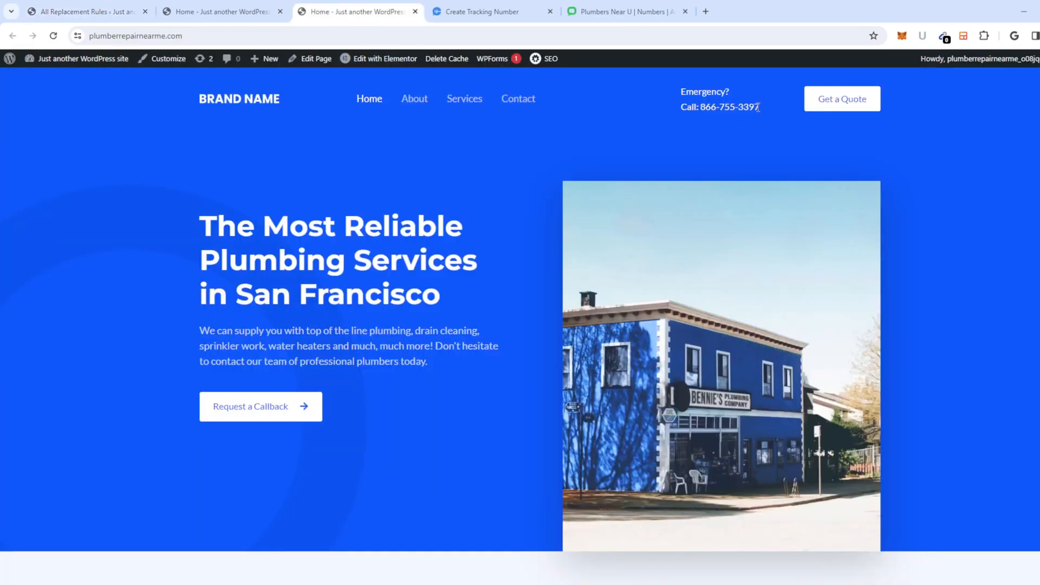
pyautogui.scroll(-15, 295, 355)
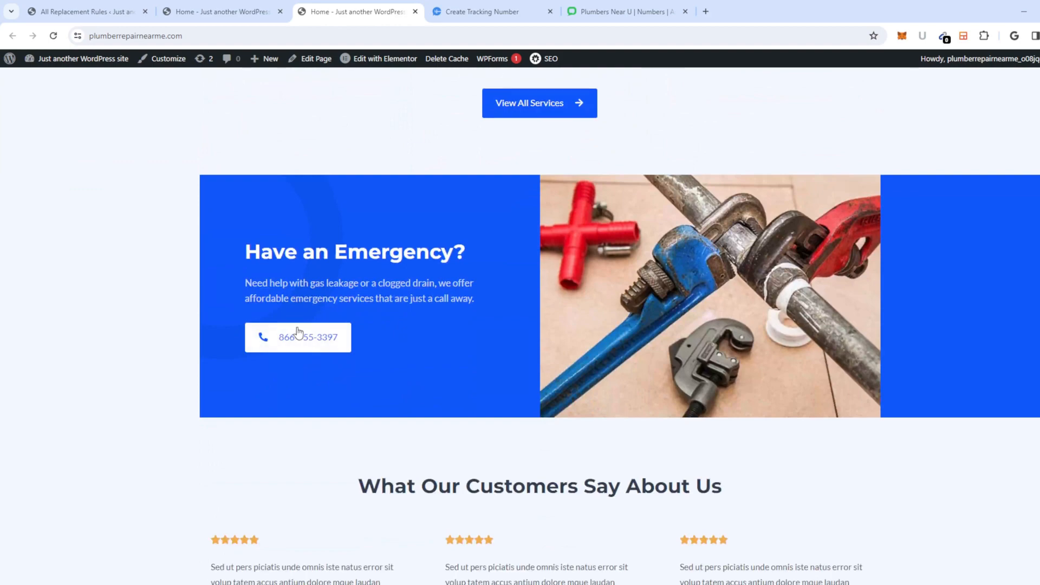
pyautogui.scroll(-12, 298, 331)
pyautogui.scroll(3, 525, 355)
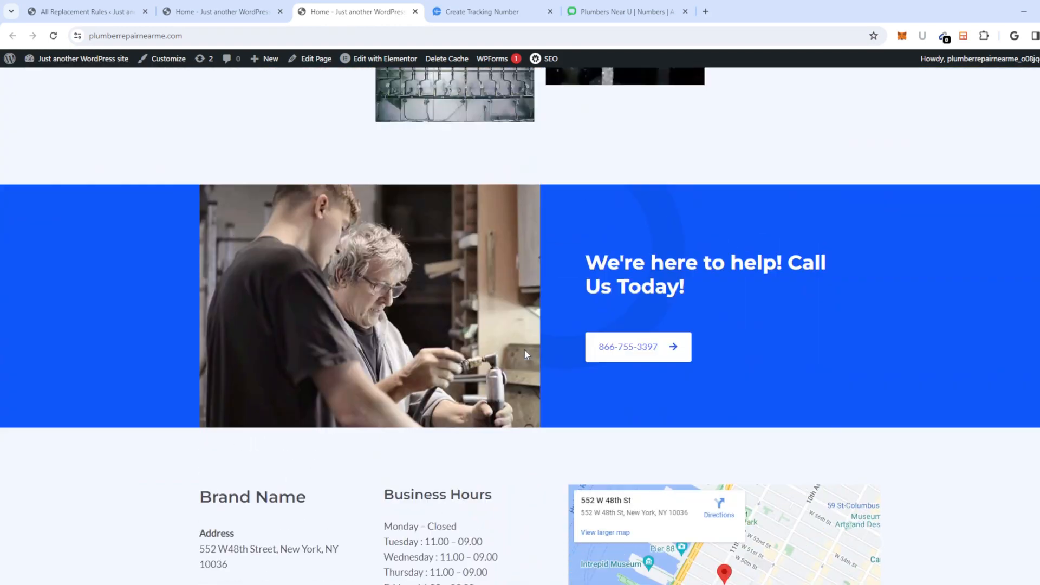
pyautogui.scroll(3, 526, 355)
pyautogui.scroll(15, 938, 406)
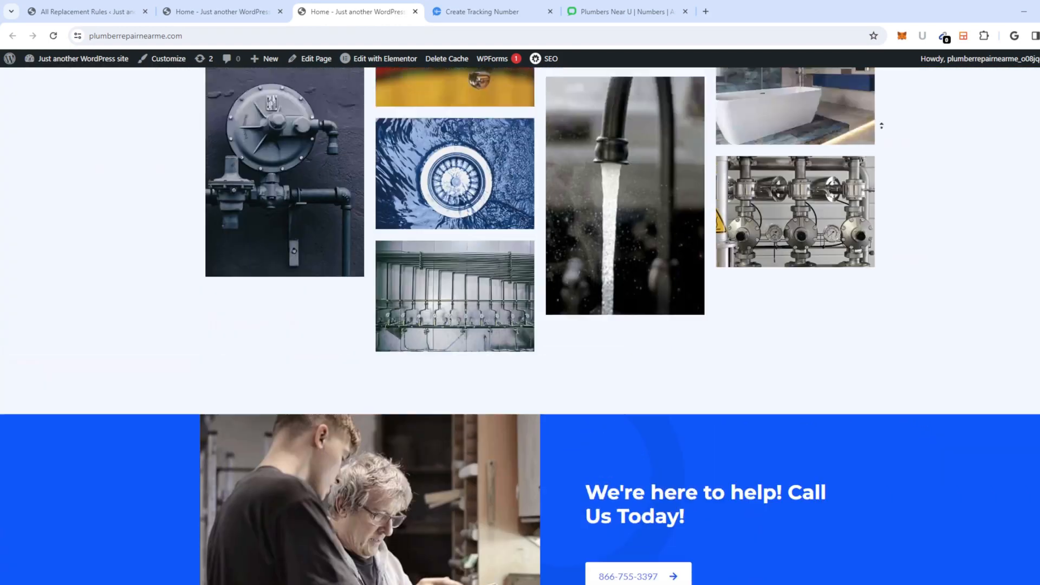
# Step: Look through the site's Contact and Services pages
pyautogui.click(512, 99)
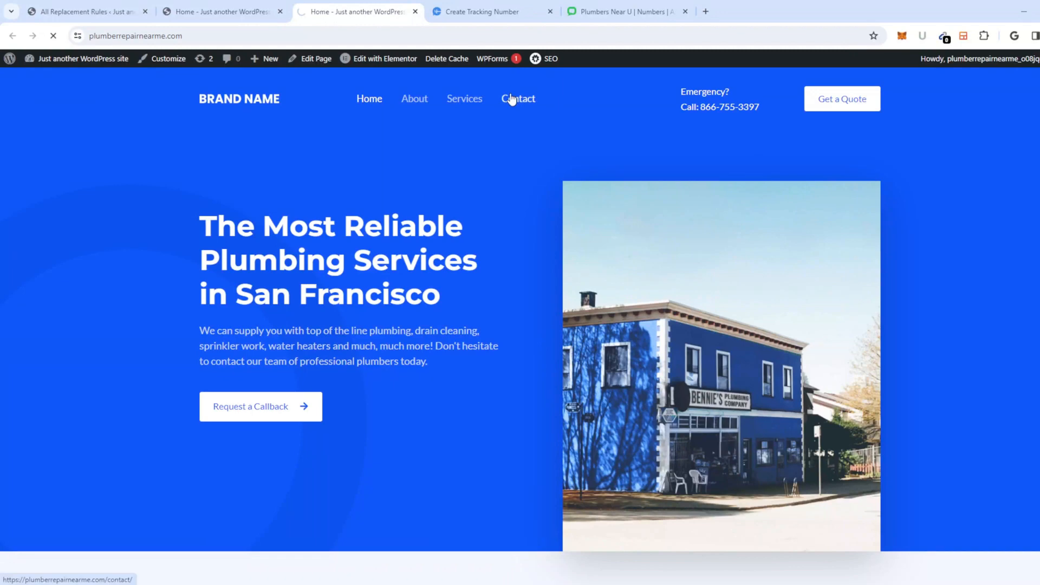
pyautogui.scroll(-5, 643, 372)
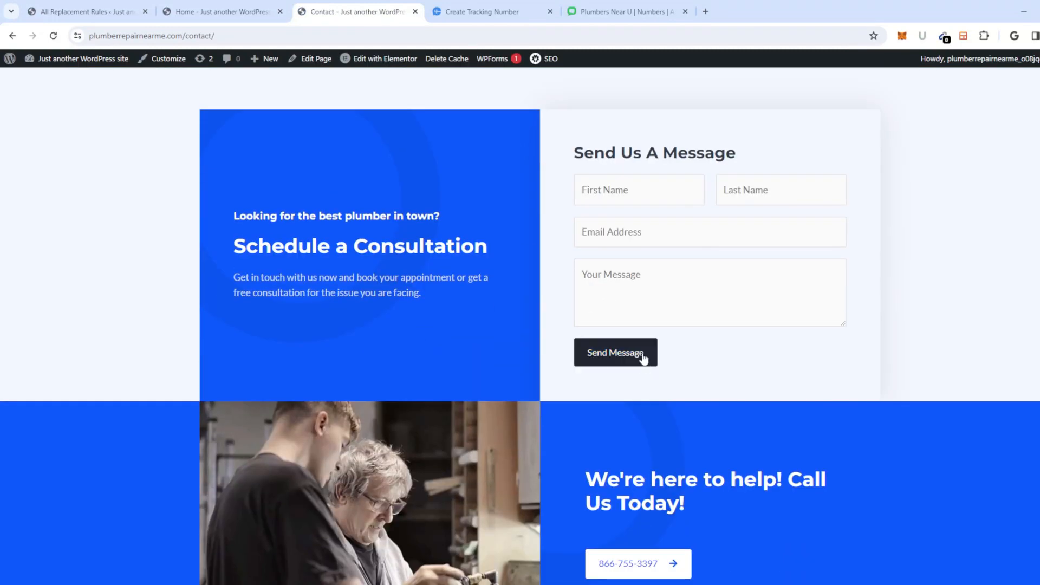
pyautogui.scroll(-6, 622, 347)
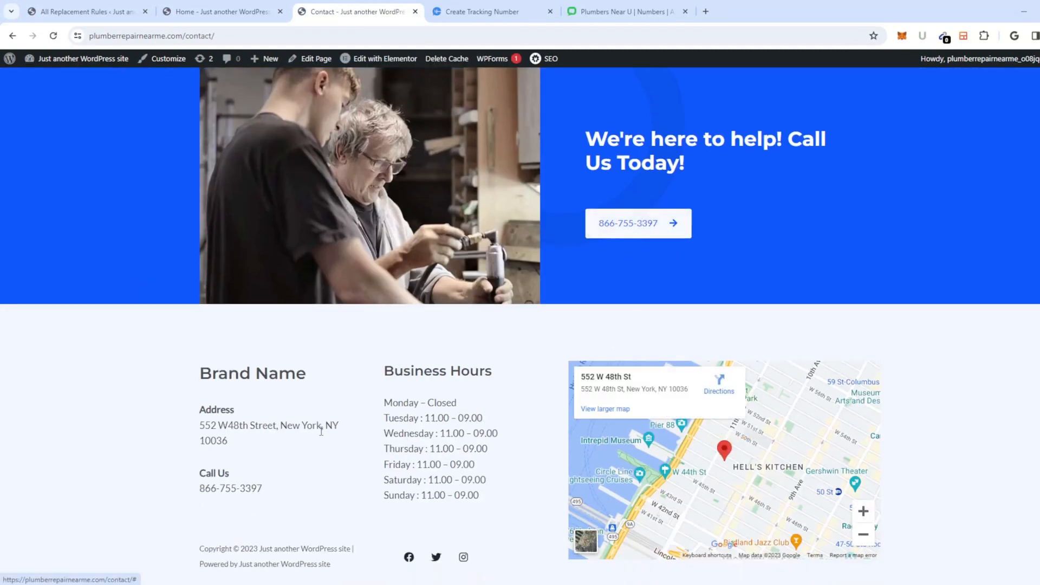
pyautogui.scroll(11, 433, 449)
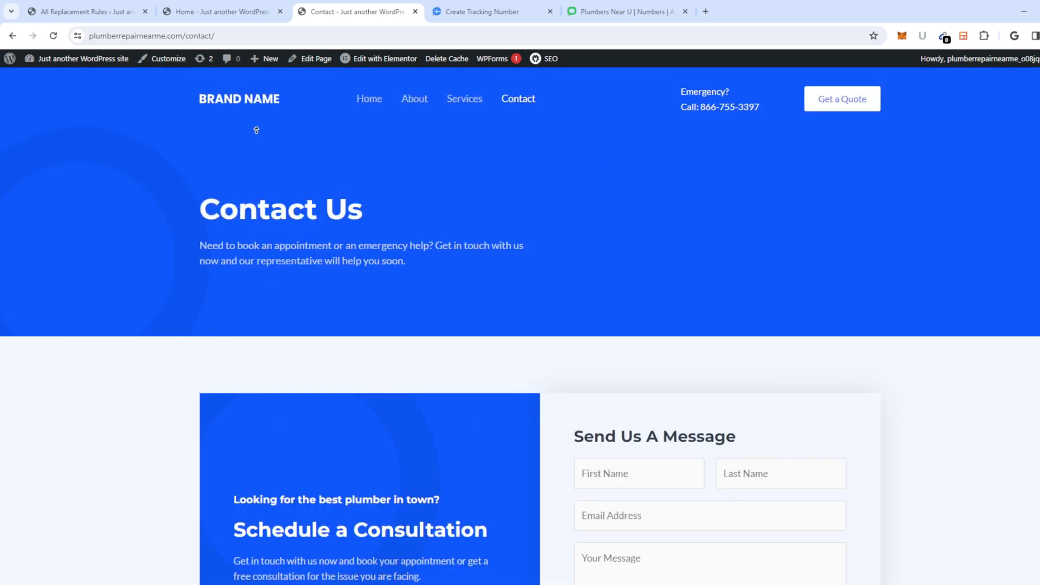
pyautogui.click(472, 104)
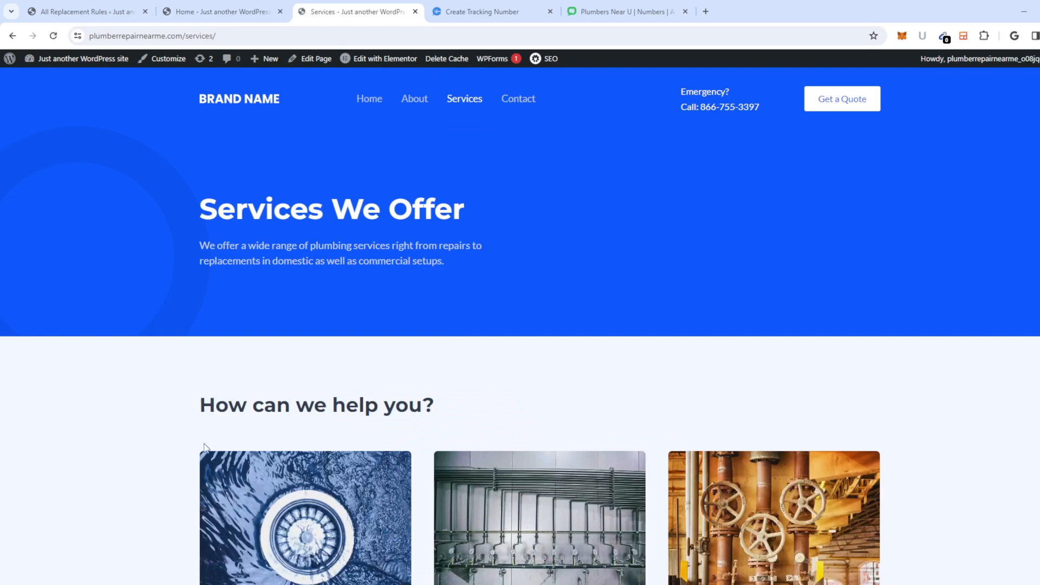
pyautogui.scroll(-14, 672, 323)
pyautogui.scroll(-5, 653, 323)
pyautogui.scroll(18, 476, 376)
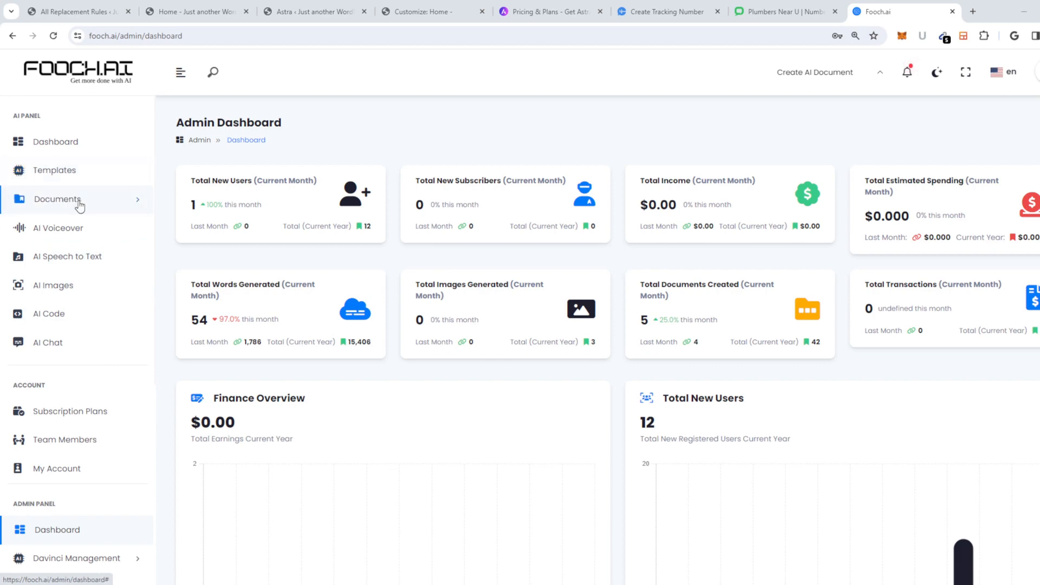
# Step: Browse the Fooch.ai Templates library
pyautogui.click(77, 170)
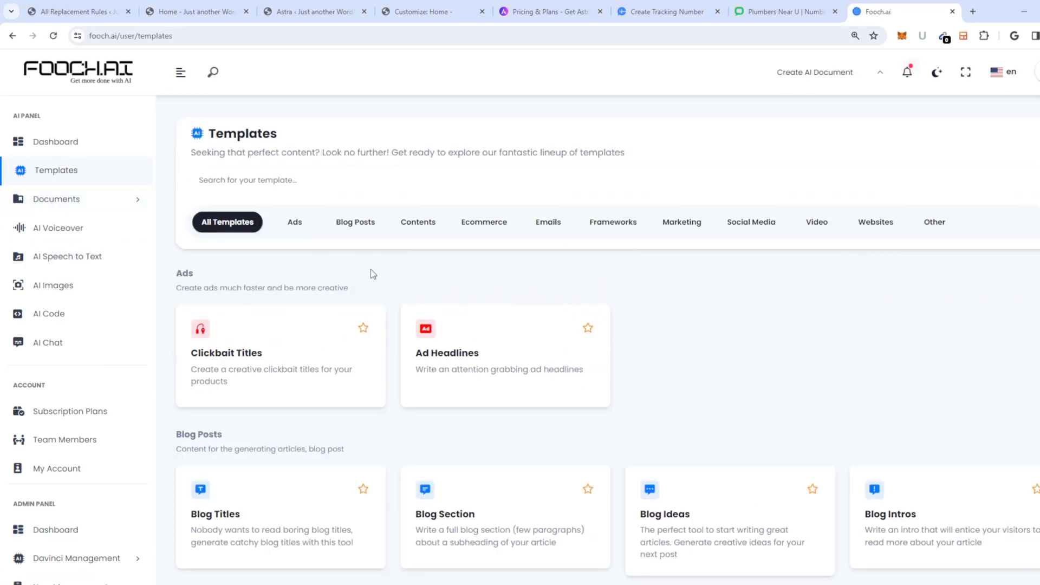
pyautogui.scroll(-10, 378, 309)
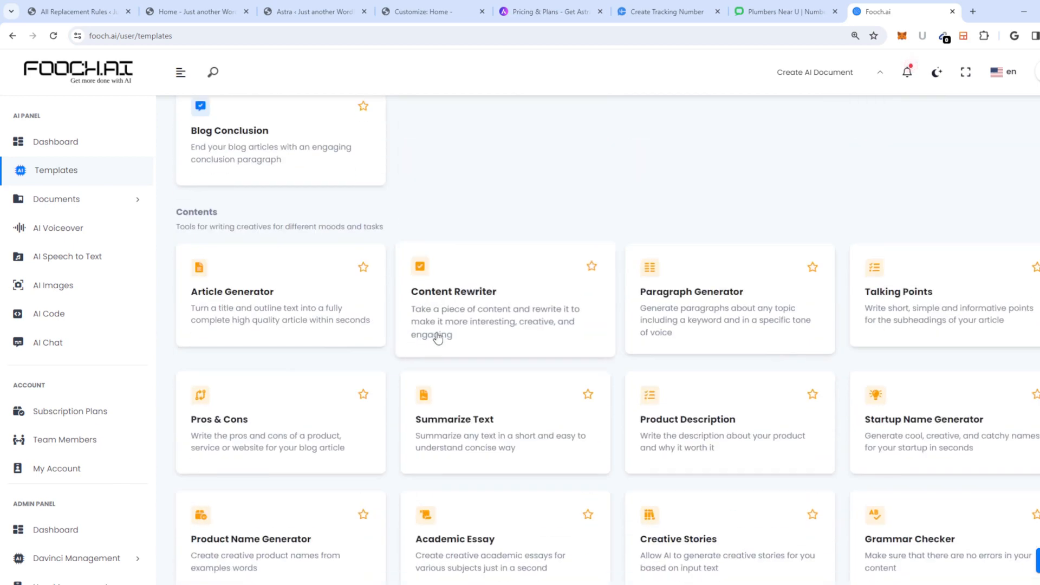
pyautogui.scroll(-6, 444, 336)
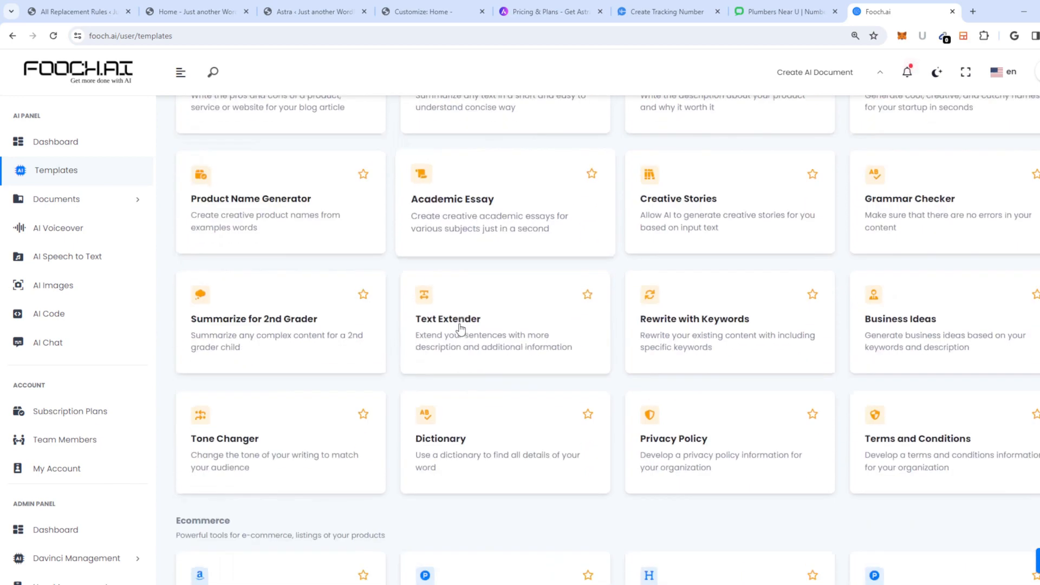
pyautogui.scroll(-5, 433, 352)
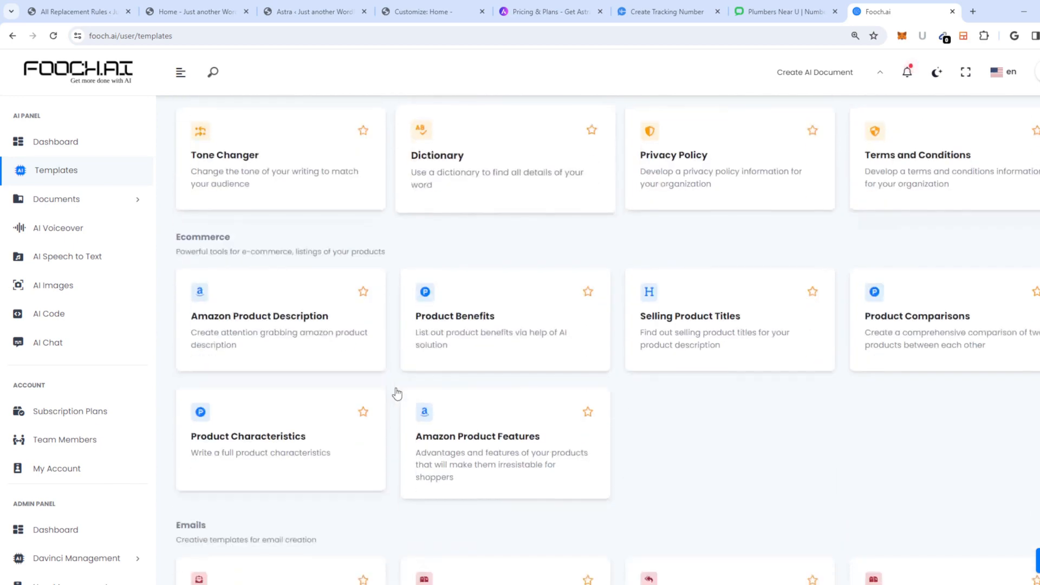
pyautogui.scroll(-20, 399, 407)
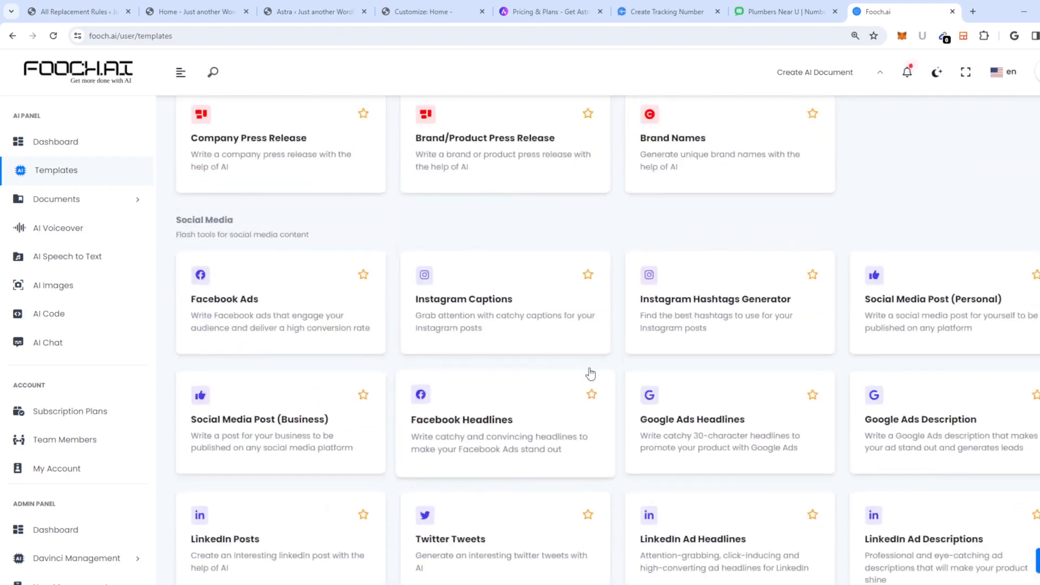
pyautogui.scroll(-6, 613, 379)
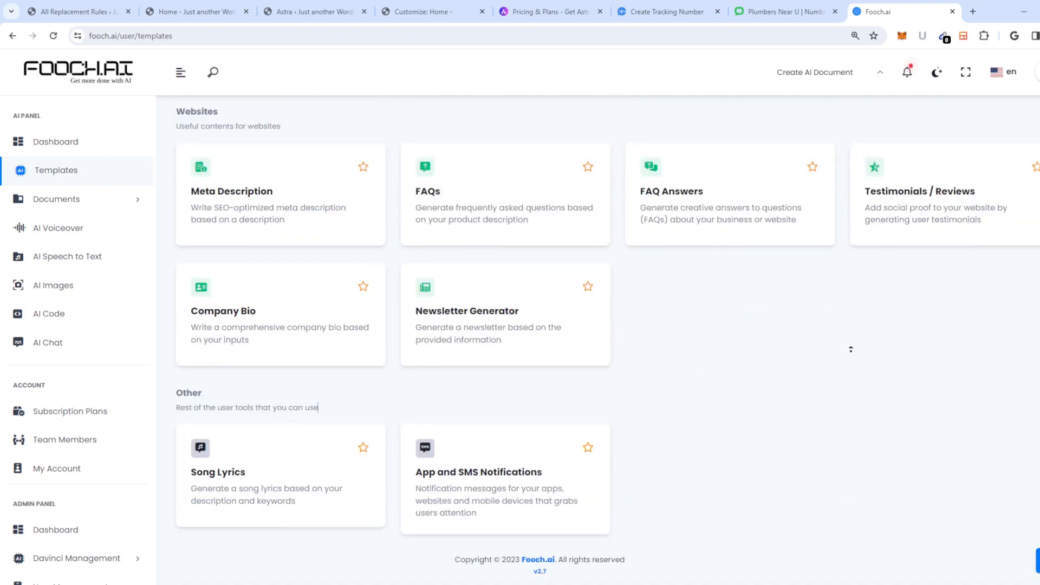
pyautogui.scroll(20, 802, 271)
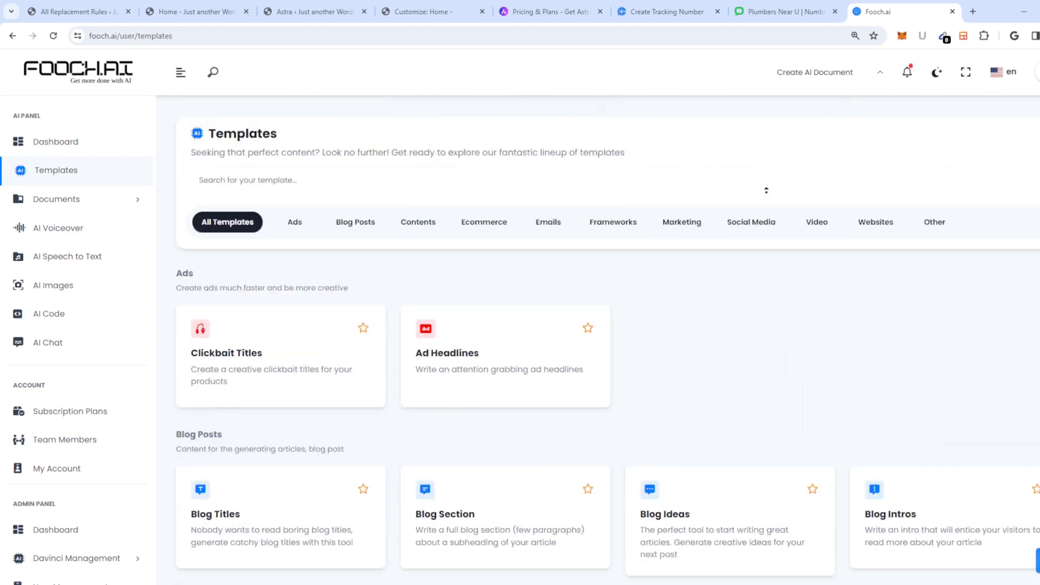
# Step: Filter the templates by Contents, try Website, then return to Contents
pyautogui.click(405, 227)
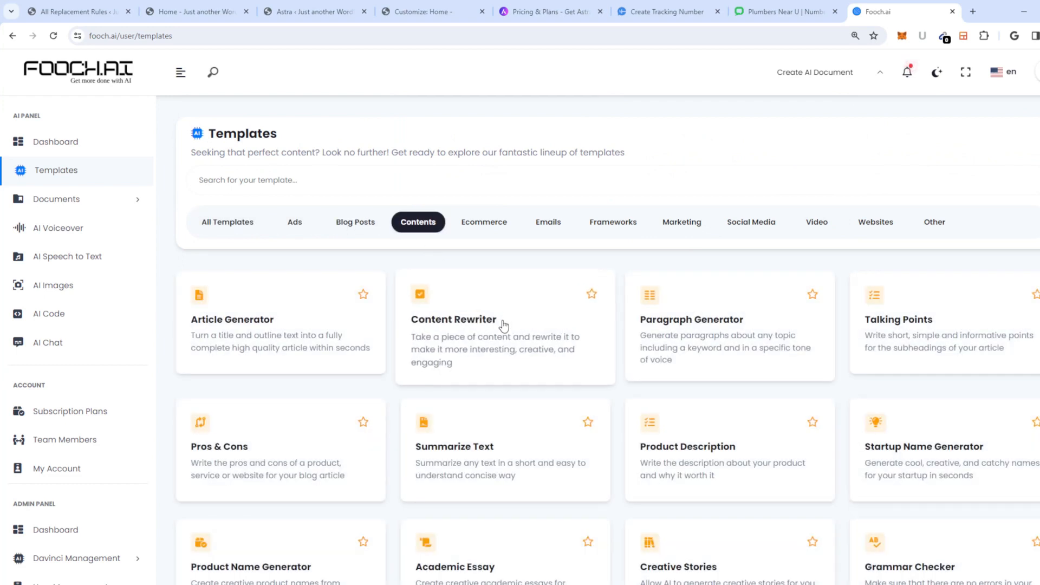
pyautogui.scroll(-3, 632, 422)
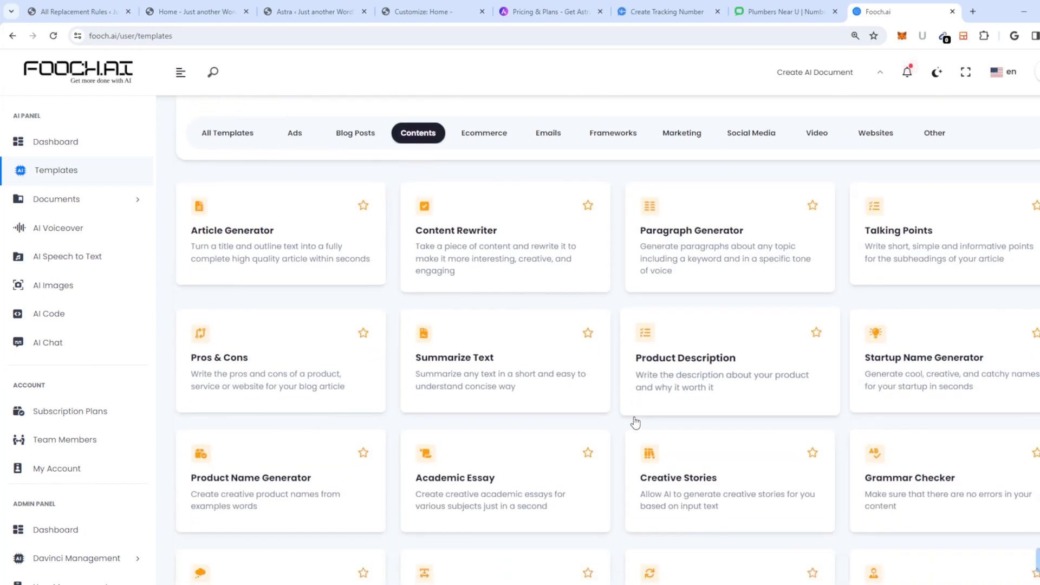
pyautogui.scroll(-3, 663, 415)
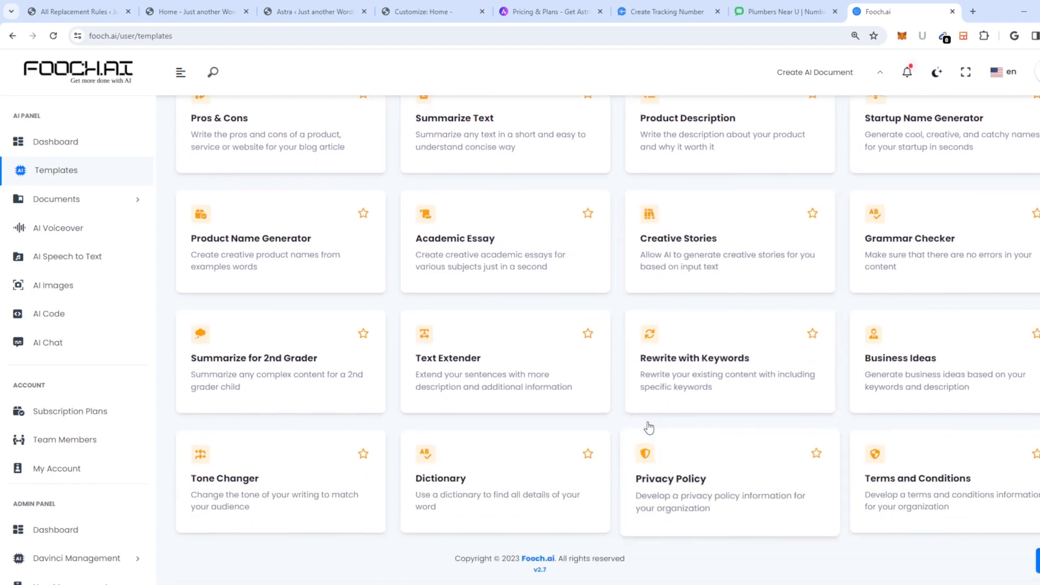
pyautogui.scroll(6, 652, 409)
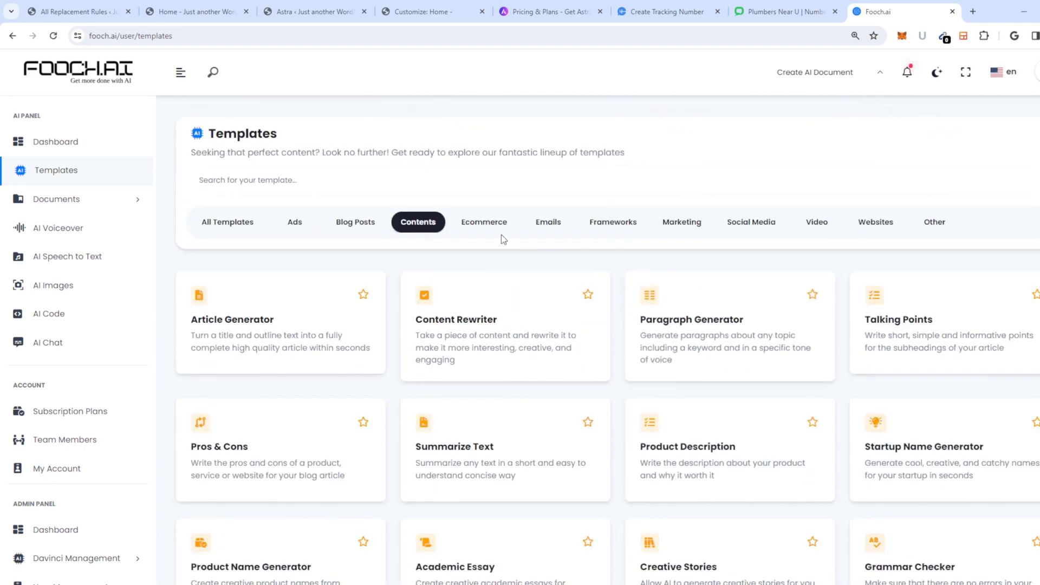
pyautogui.click(873, 225)
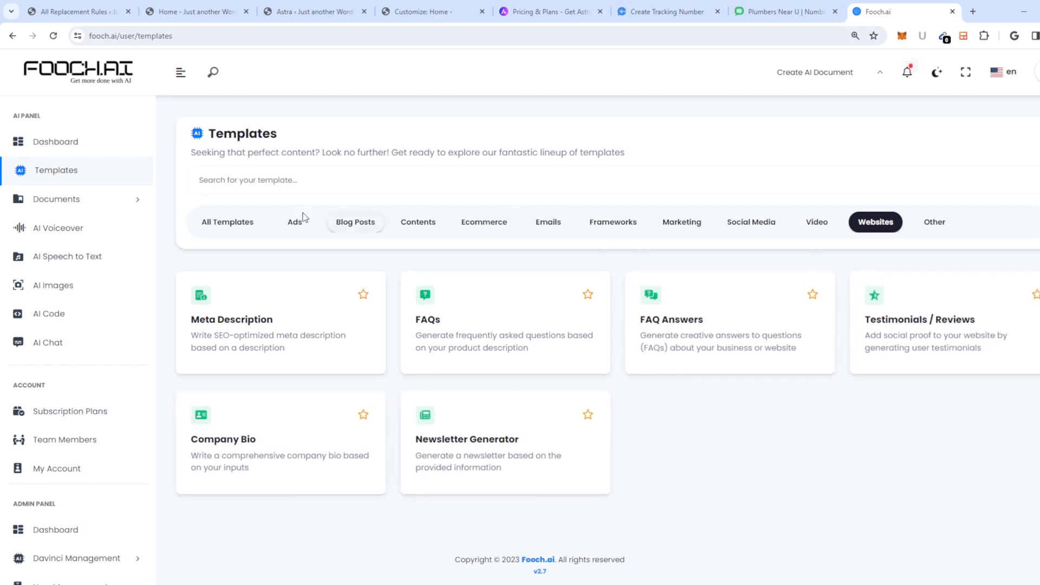
pyautogui.click(404, 221)
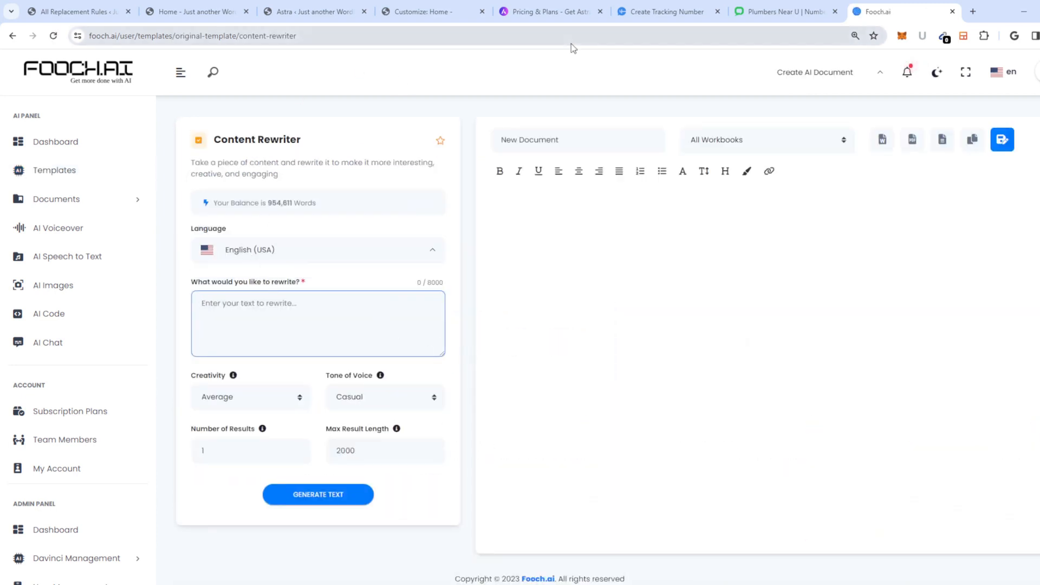
# Step: On the Home page, select the hero description text and launch Edit with Elementor
pyautogui.click(774, 12)
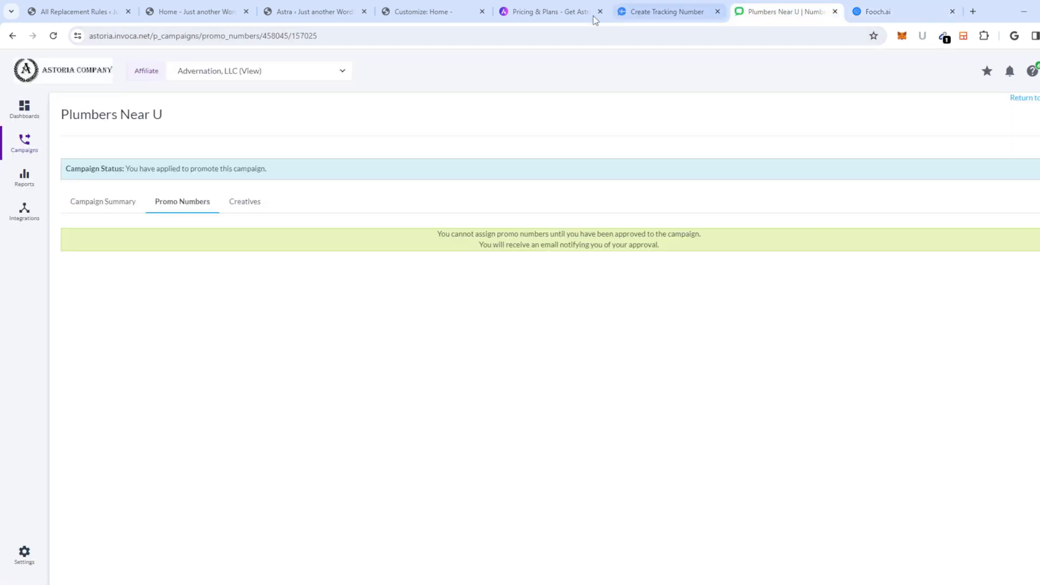
pyautogui.click(313, 13)
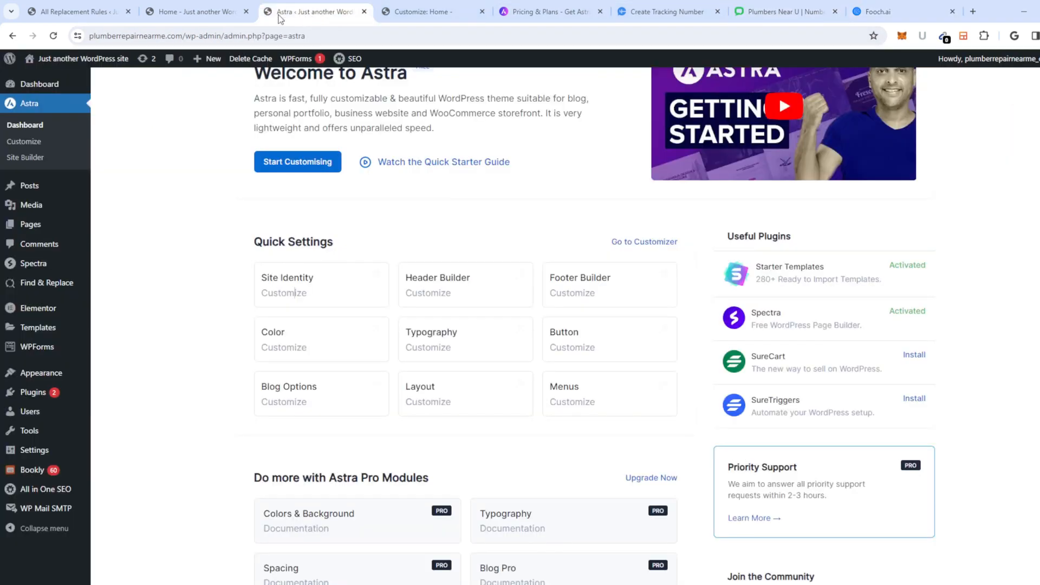
pyautogui.click(197, 12)
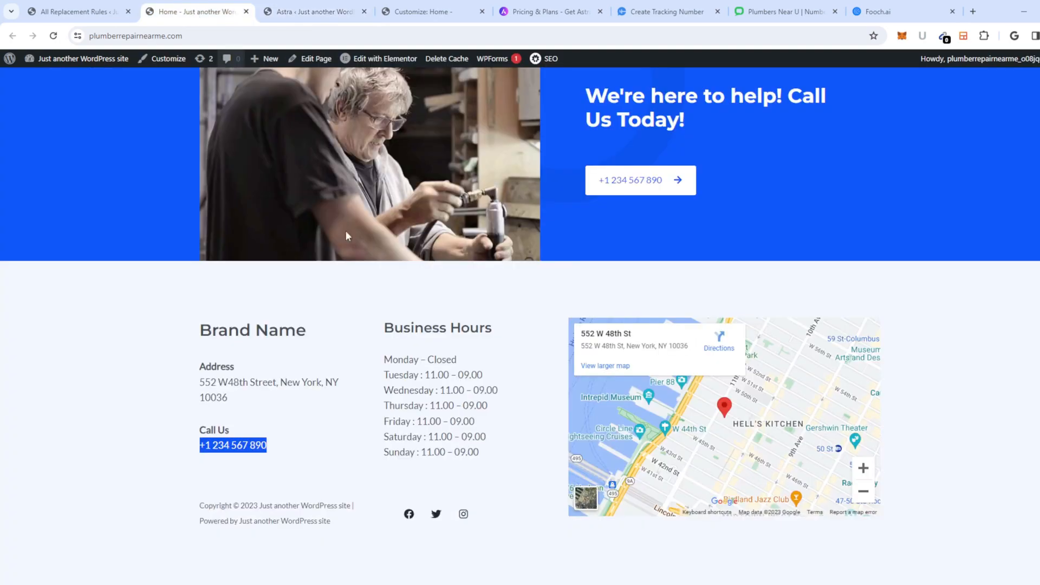
pyautogui.scroll(20, 347, 236)
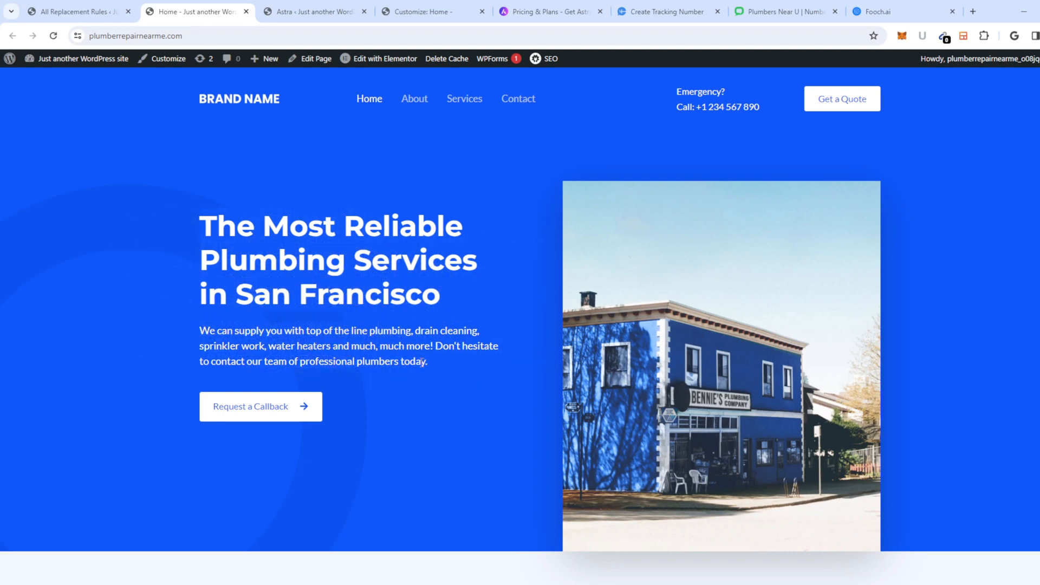
pyautogui.rightClick(352, 351)
pyautogui.click(321, 352)
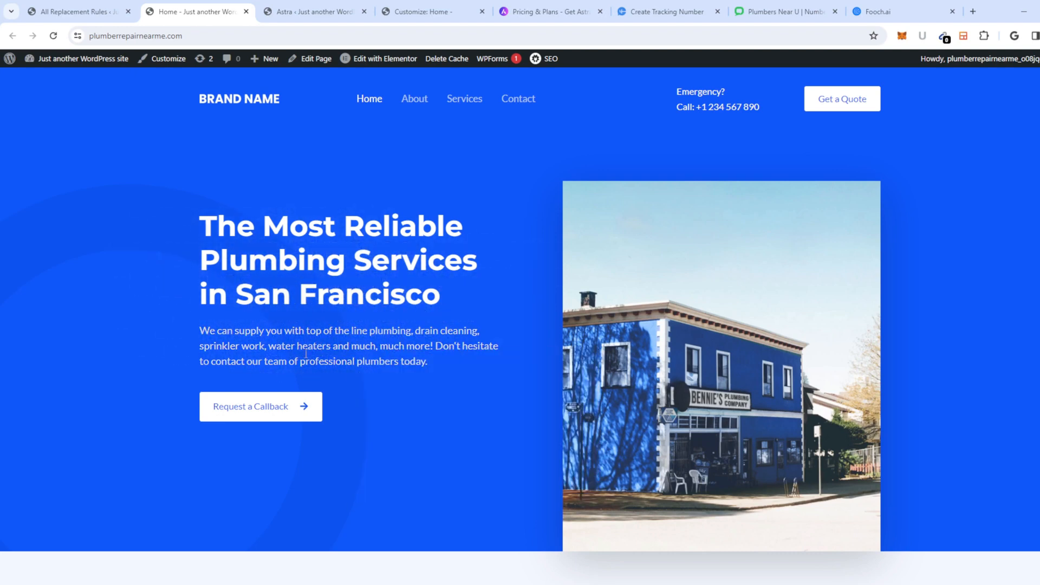
pyautogui.moveTo(248, 275); pyautogui.dragTo(285, 329)
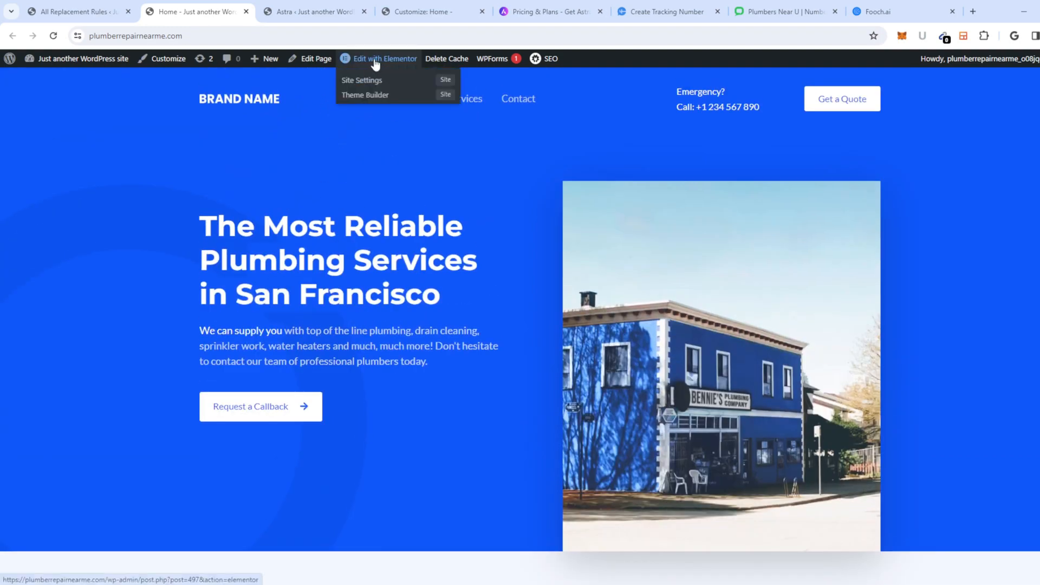
pyautogui.click(374, 58)
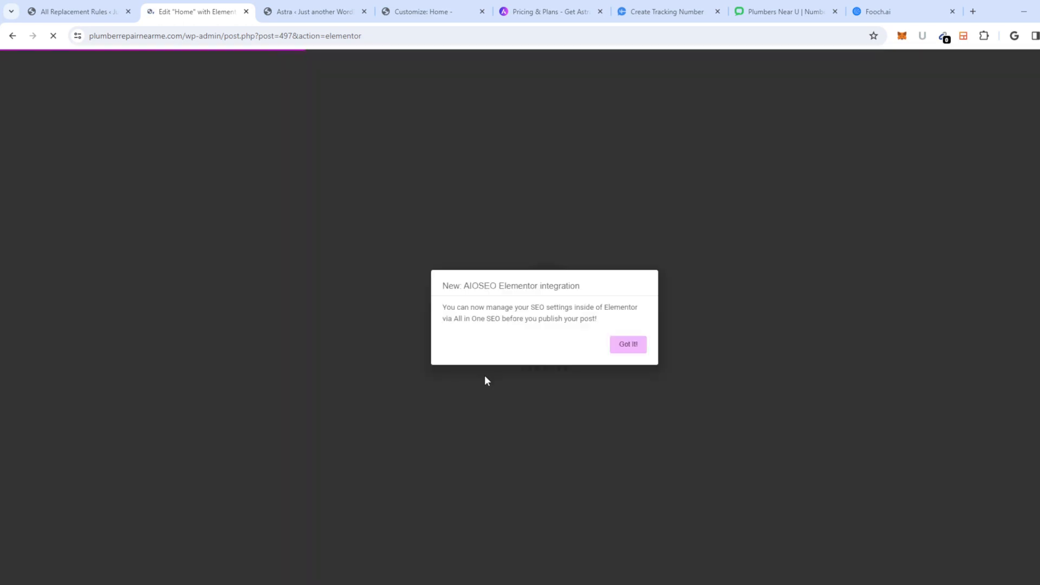
# Step: Dismiss the AIOSEO integration notice and the Elementor AI notification
pyautogui.click(628, 347)
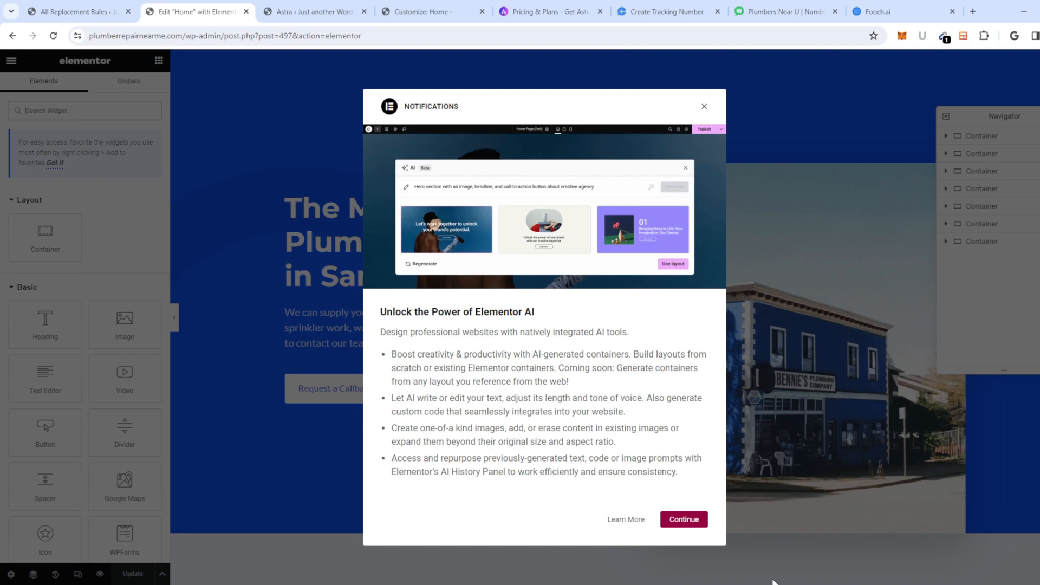
pyautogui.click(705, 108)
# Step: Retitle the hero 'The Most Reliable Plumbing Repair in New York' and select its description
pyautogui.click(284, 274)
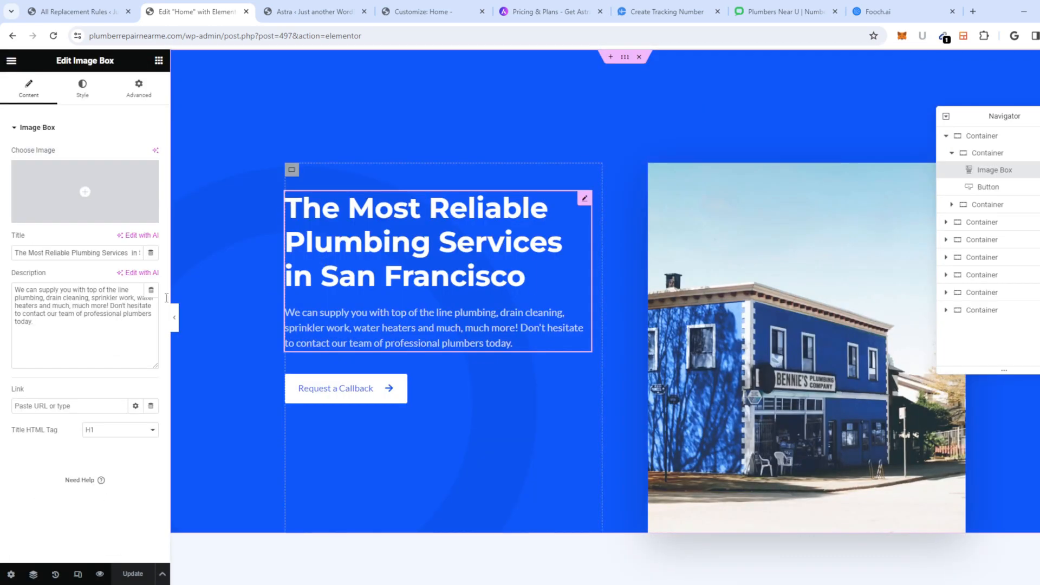
pyautogui.moveTo(72, 330); pyautogui.dragTo(1, 295)
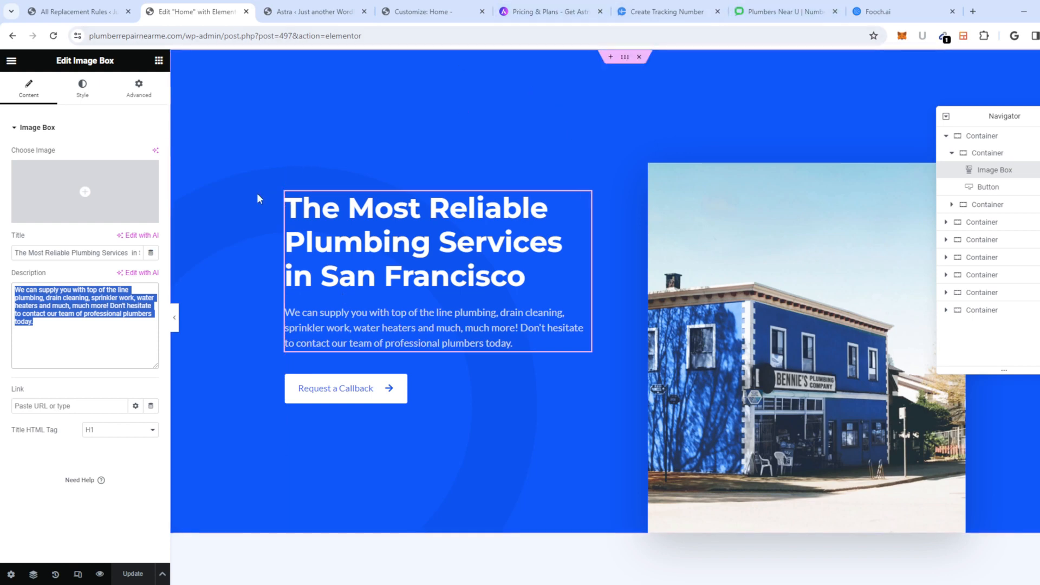
pyautogui.tripleClick(109, 256)
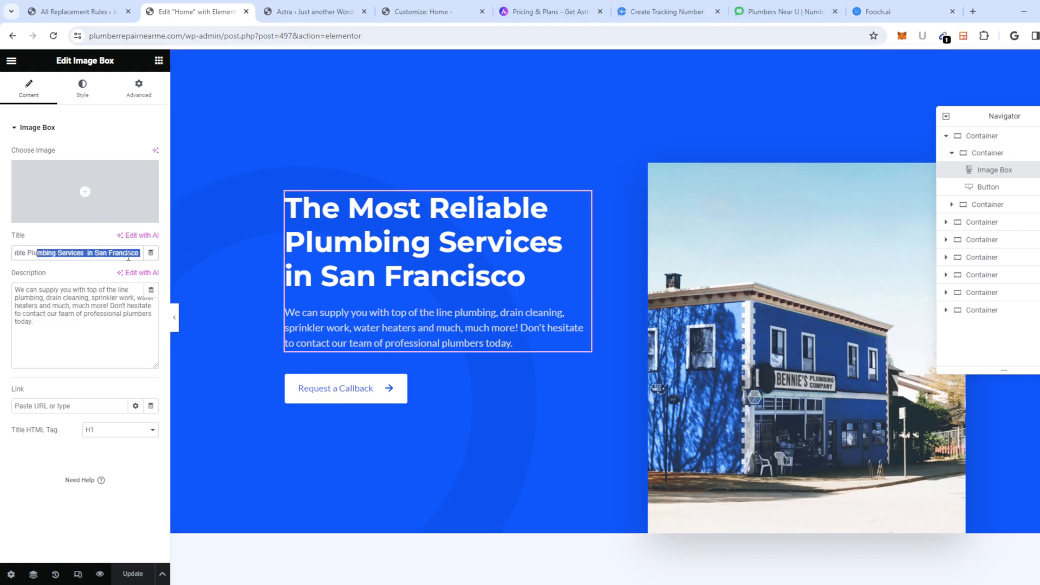
pyautogui.click(106, 254)
pyautogui.moveTo(94, 253); pyautogui.dragTo(291, 256)
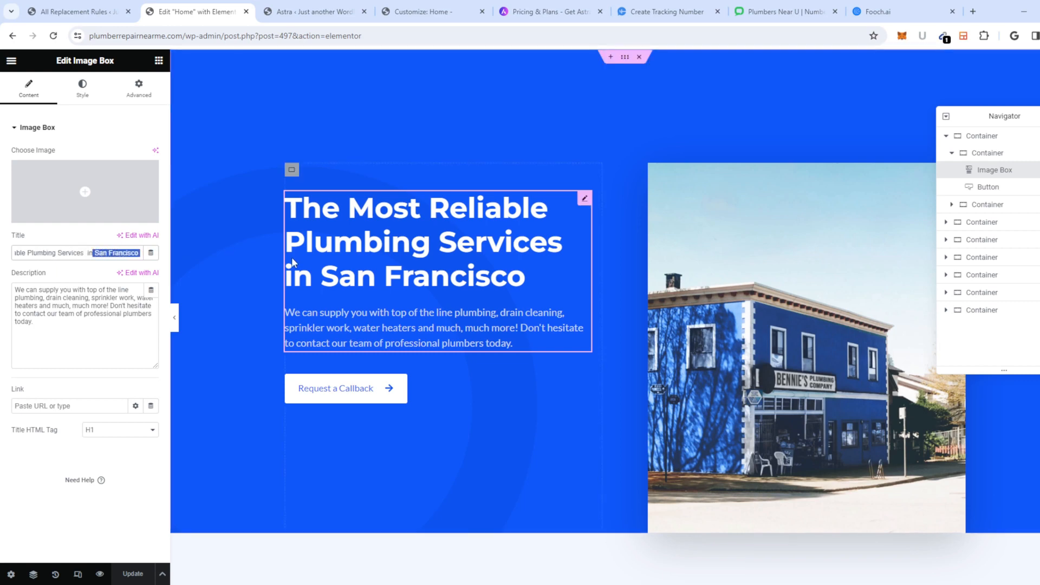
pyautogui.press('BackSpace')
pyautogui.write('Nrew')
pyautogui.press('BackSpace')
pyautogui.press('BackSpace')
pyautogui.press('BackSpace')
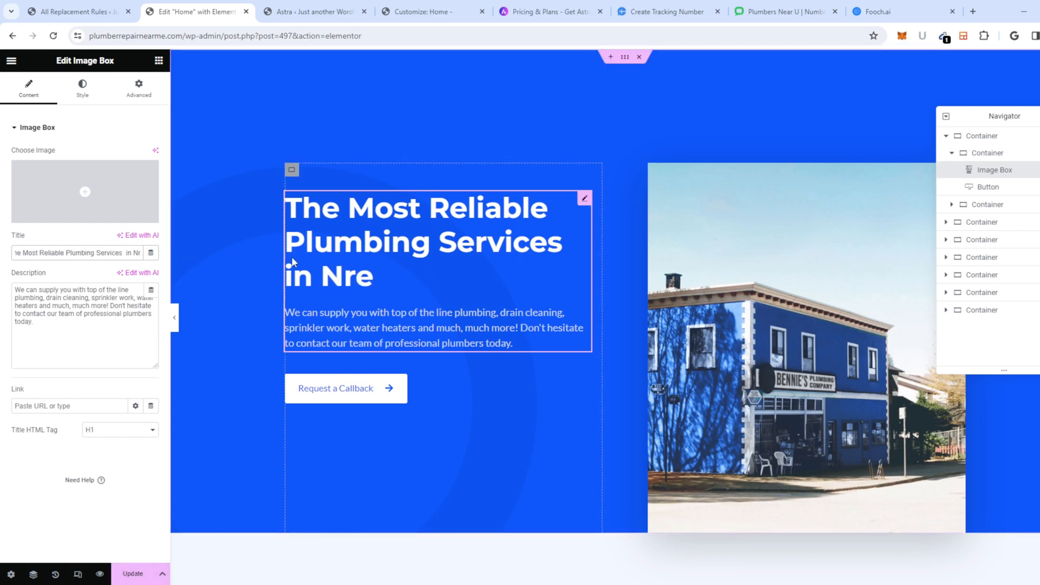
pyautogui.write('ew York')
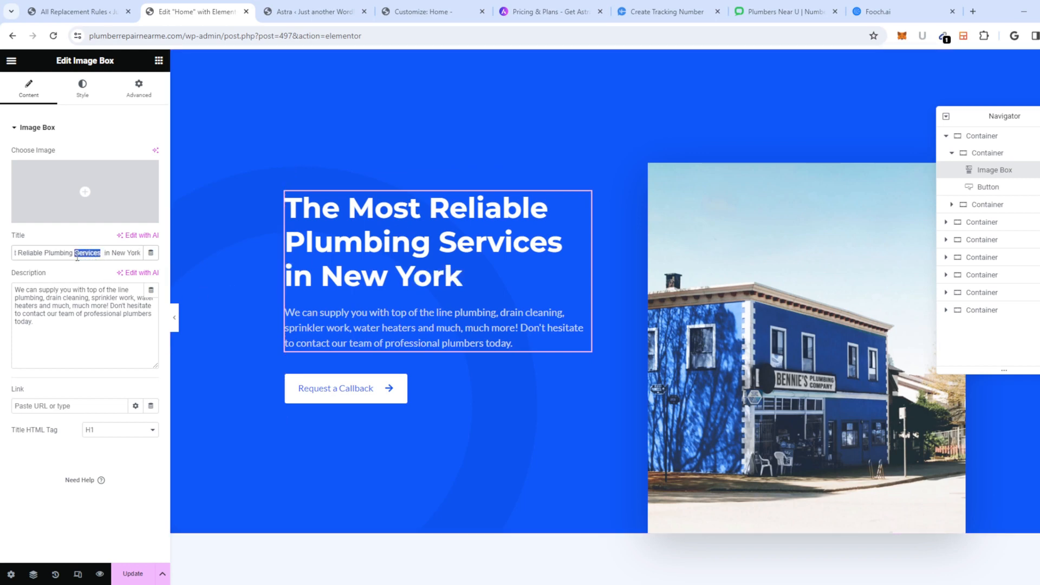
pyautogui.write('R')
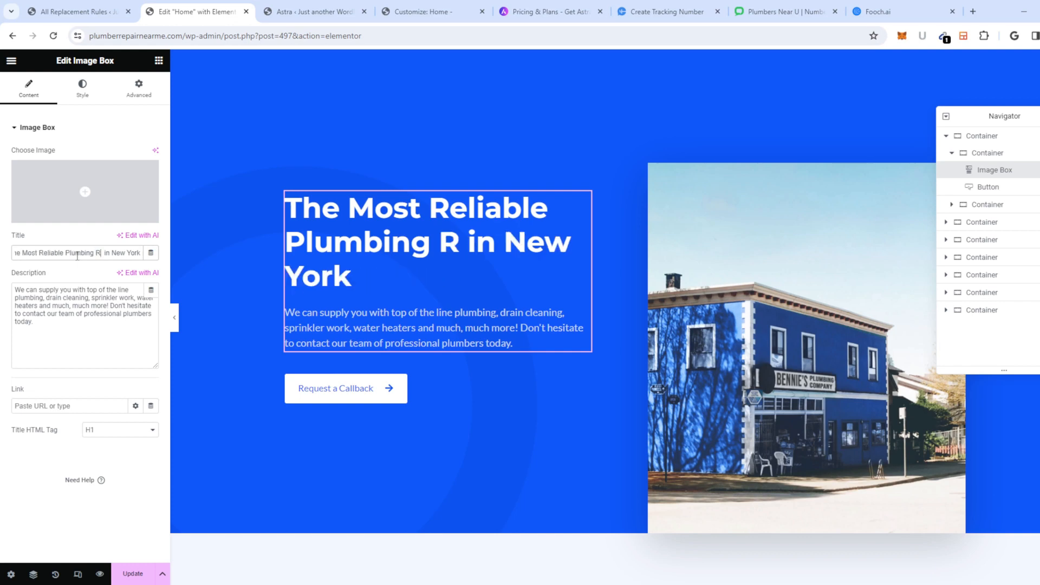
pyautogui.write('epair')
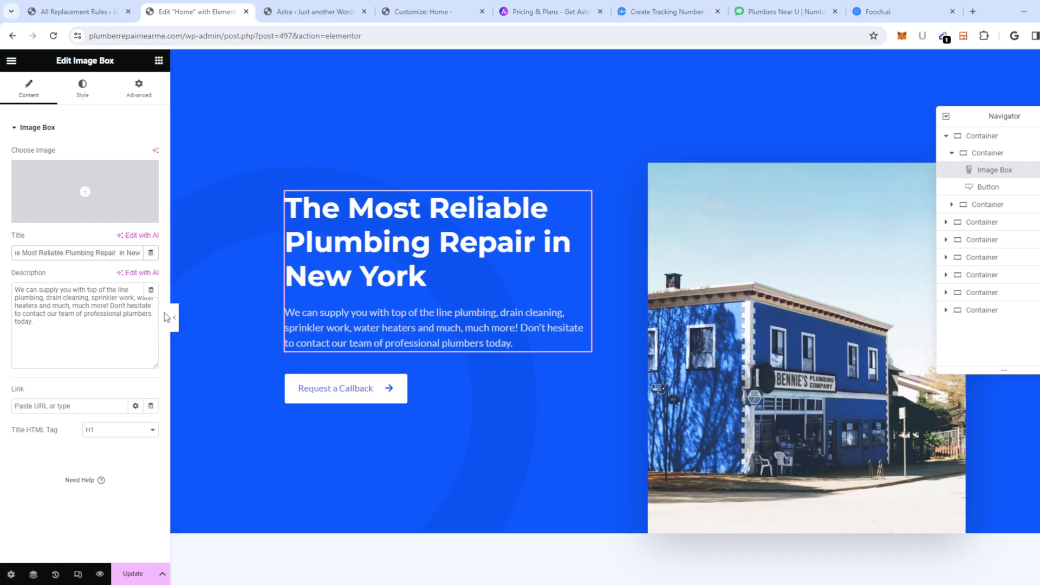
pyautogui.moveTo(56, 335); pyautogui.dragTo(1, 281)
pyautogui.hotkey('ctrl', 'c')
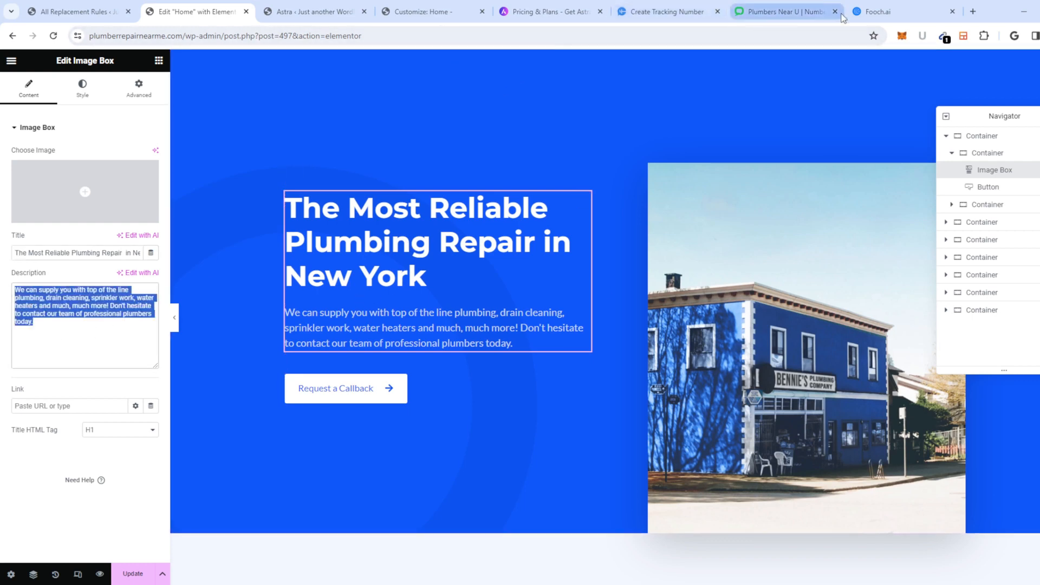
pyautogui.click(889, 11)
# Step: Paste the hero description into Content Rewriter and generate a first rewrite
pyautogui.hotkey('ctrl', 'v')
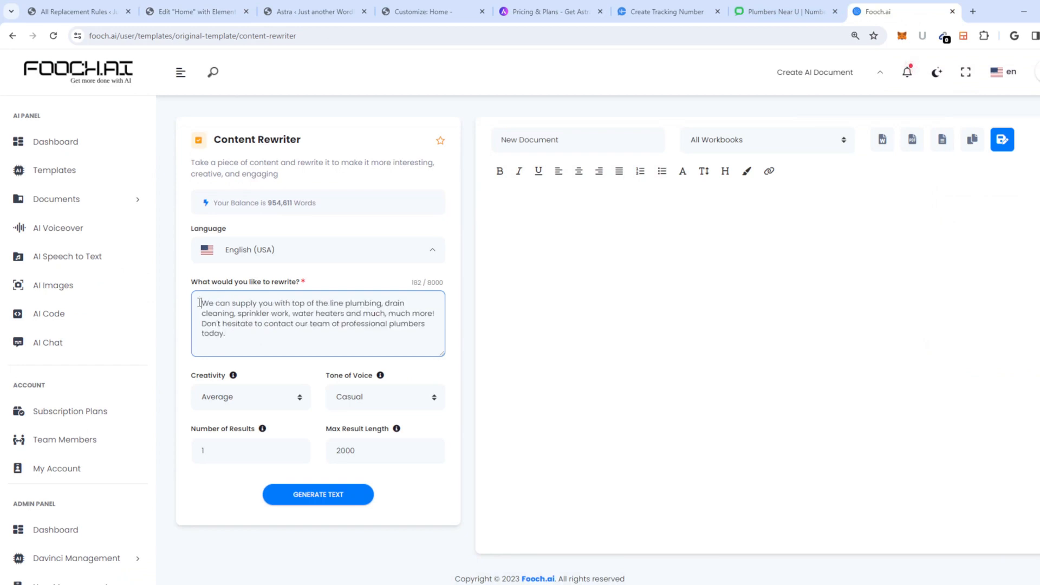
pyautogui.click(311, 505)
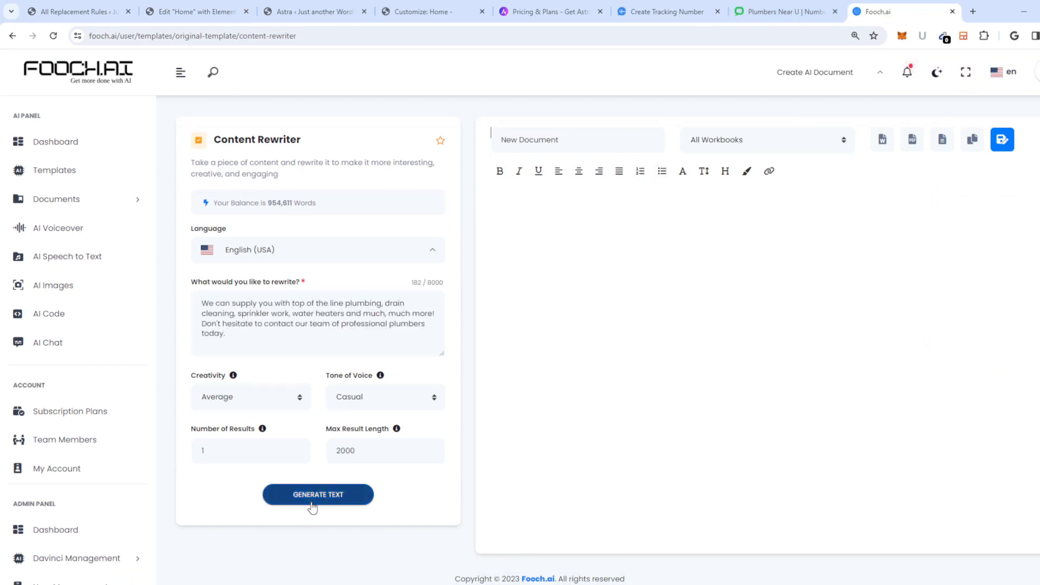
pyautogui.click(292, 320)
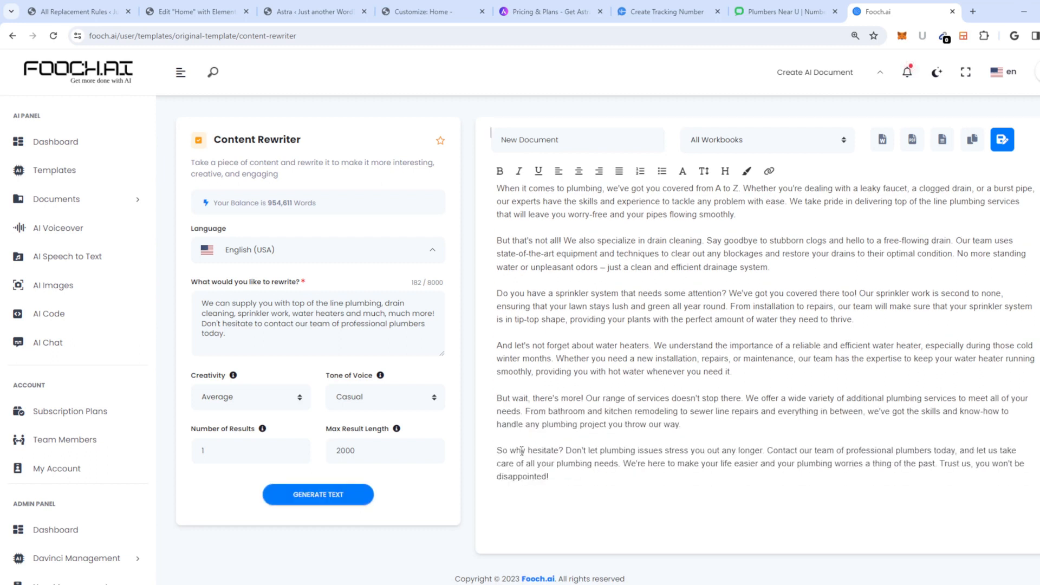
pyautogui.scroll(3, 649, 373)
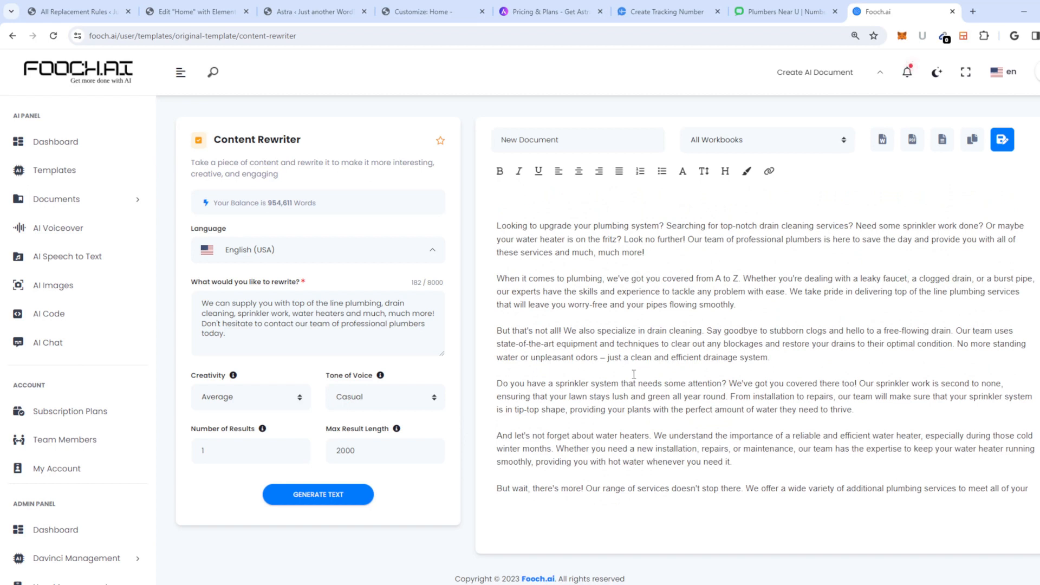
pyautogui.scroll(-1, 806, 388)
pyautogui.scroll(1, 714, 350)
# Step: Prepend 'make this shorter and talk more about plumbing repair in new york. --' and regenerate
pyautogui.click(282, 336)
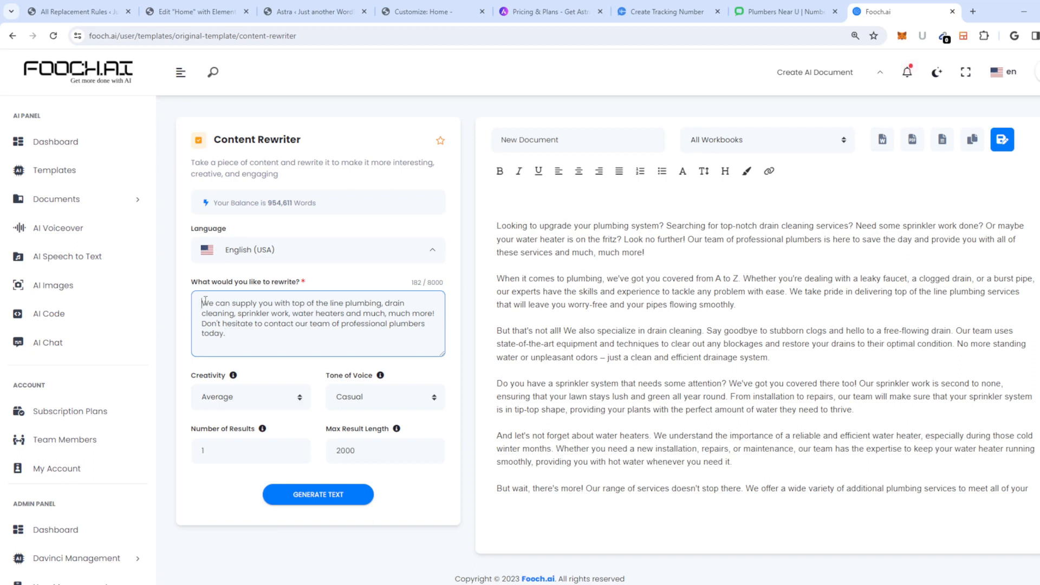
pyautogui.write('make this hsor')
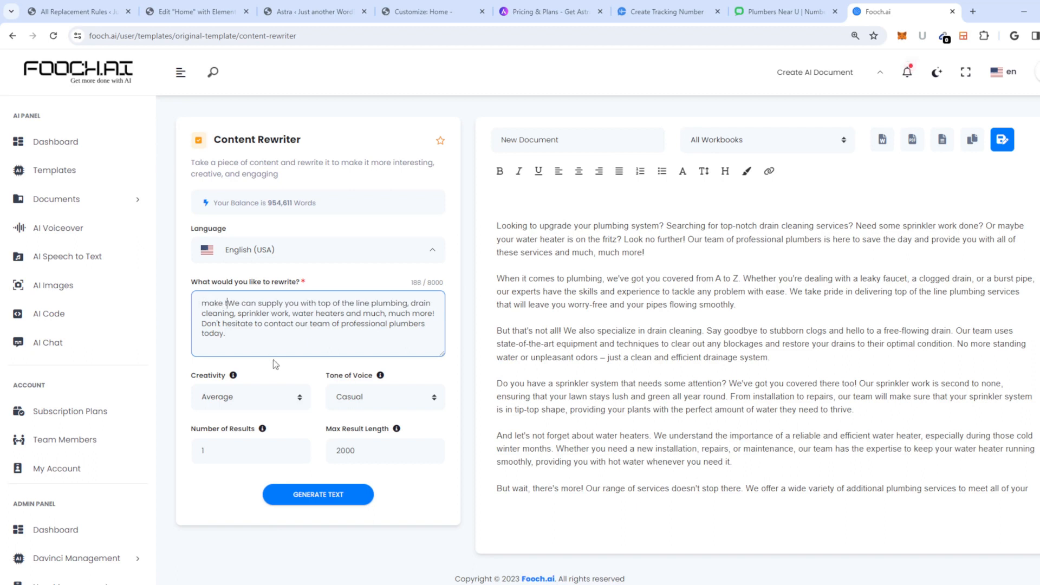
pyautogui.press('BackSpace')
pyautogui.press('BackSpace')
pyautogui.press('BackSpace')
pyautogui.press('BackSpace')
pyautogui.write('shorter')
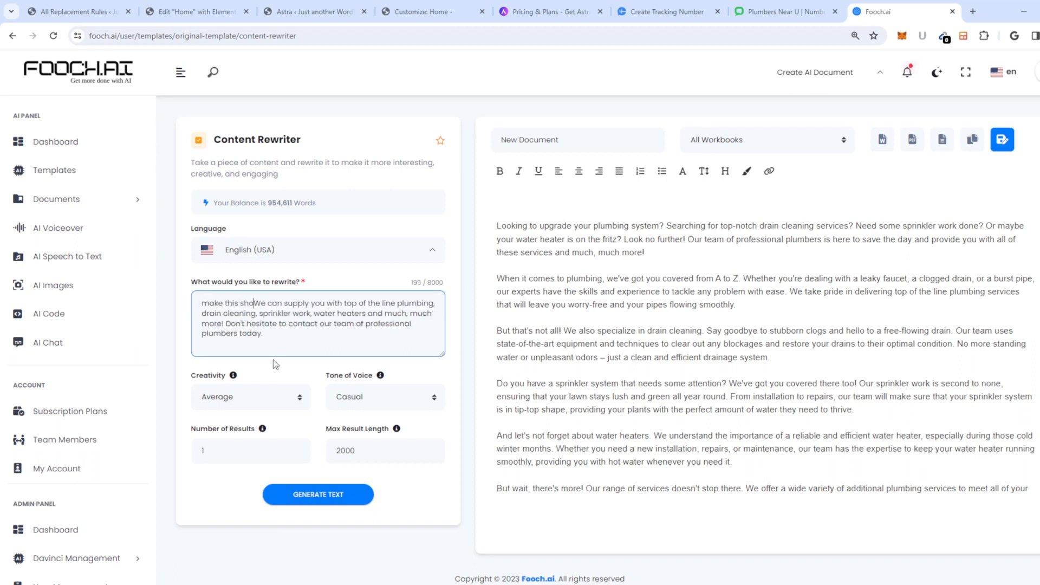
pyautogui.write(' and talk ')
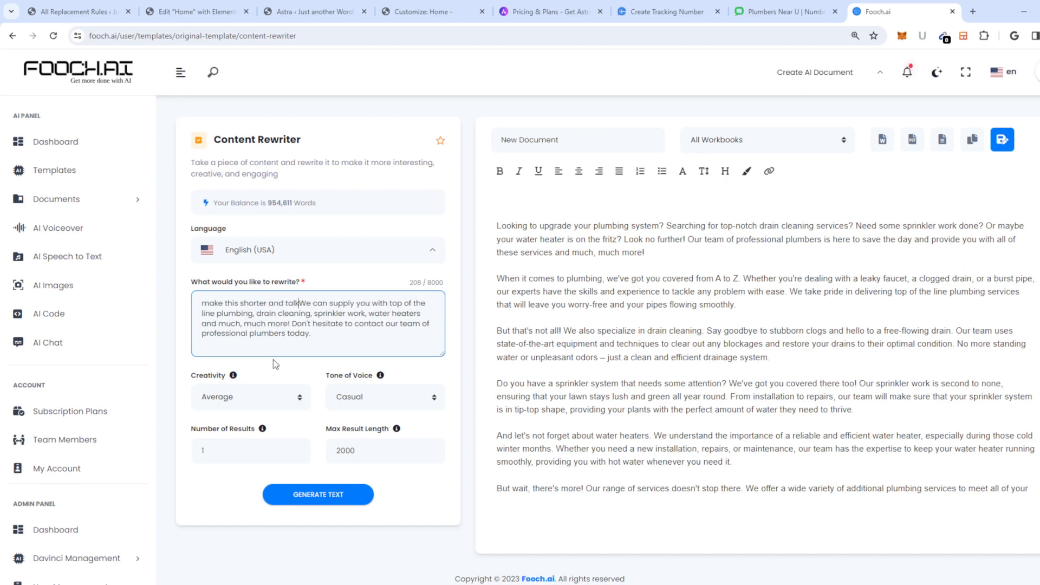
pyautogui.write('more about plumbi')
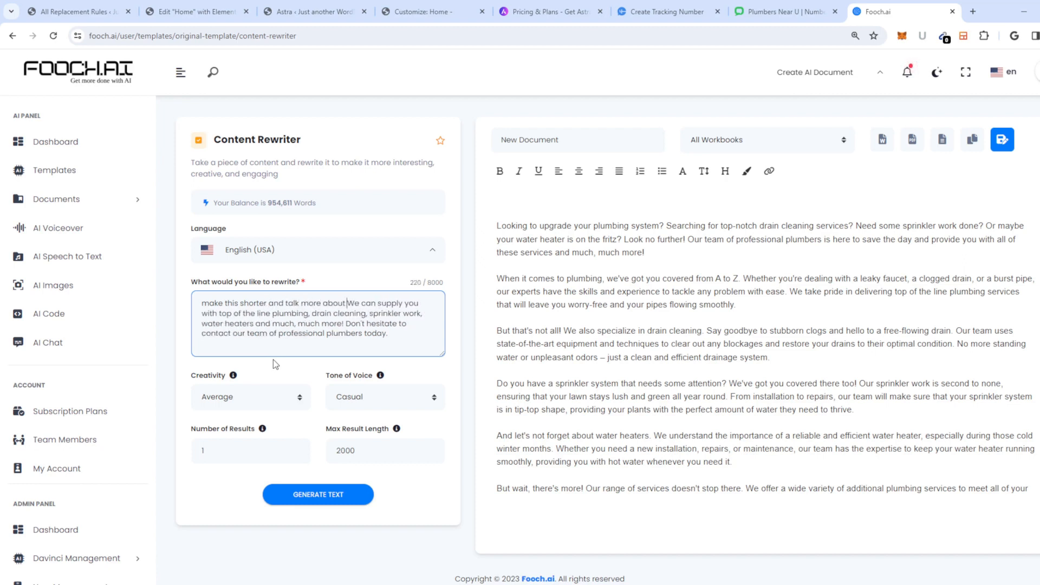
pyautogui.write('ng repair in new y')
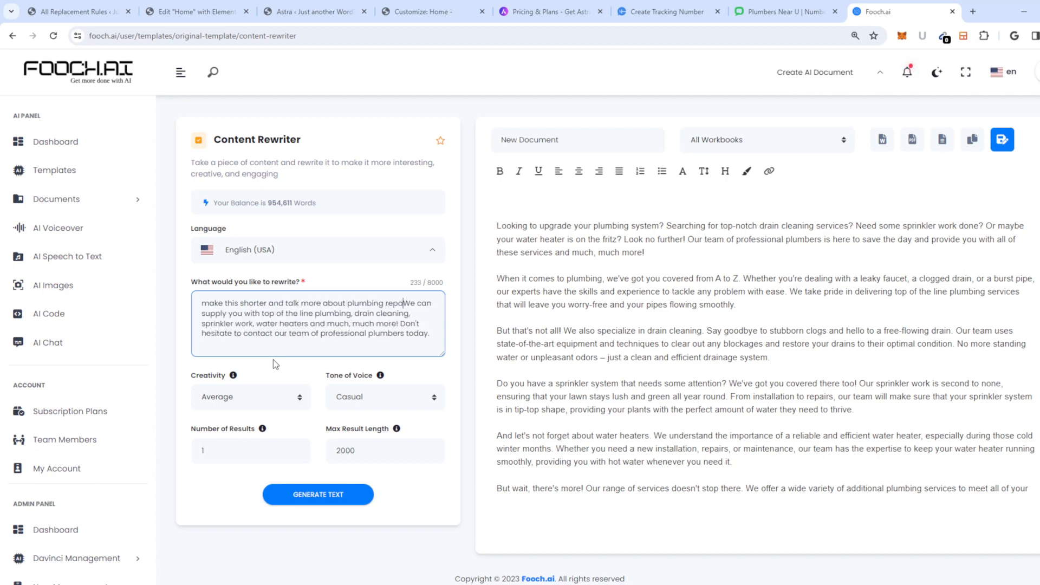
pyautogui.write('ork. --')
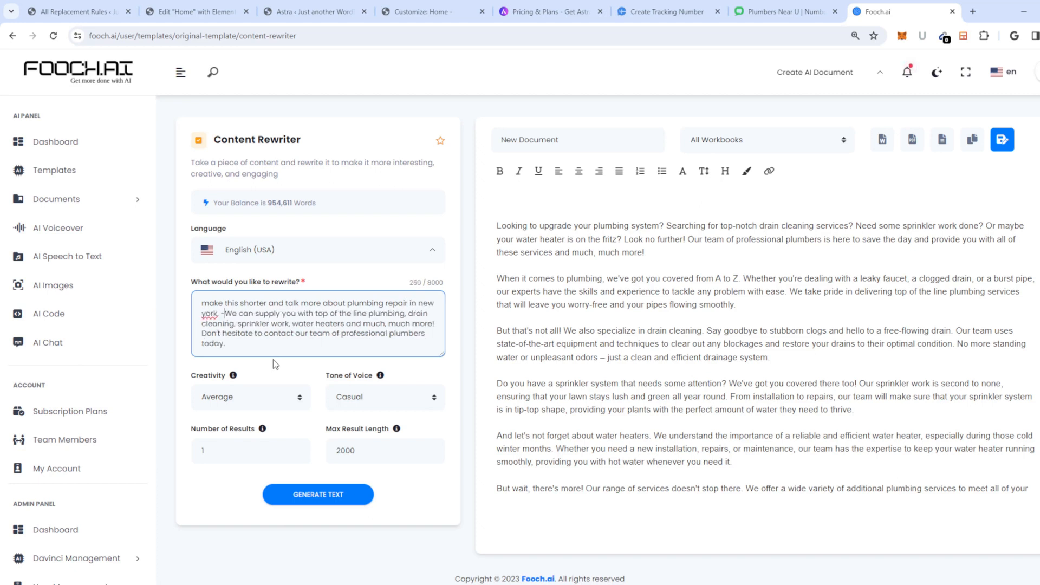
pyautogui.click(332, 495)
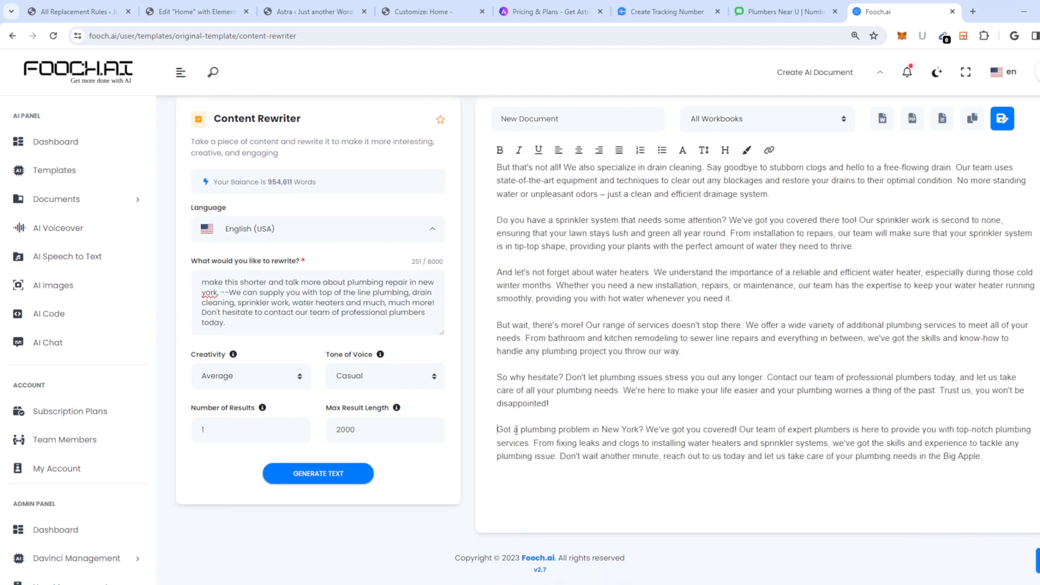
# Step: Copy the generated New York paragraph into the Elementor hero description
pyautogui.moveTo(498, 430); pyautogui.dragTo(1004, 459)
pyautogui.rightClick(949, 448)
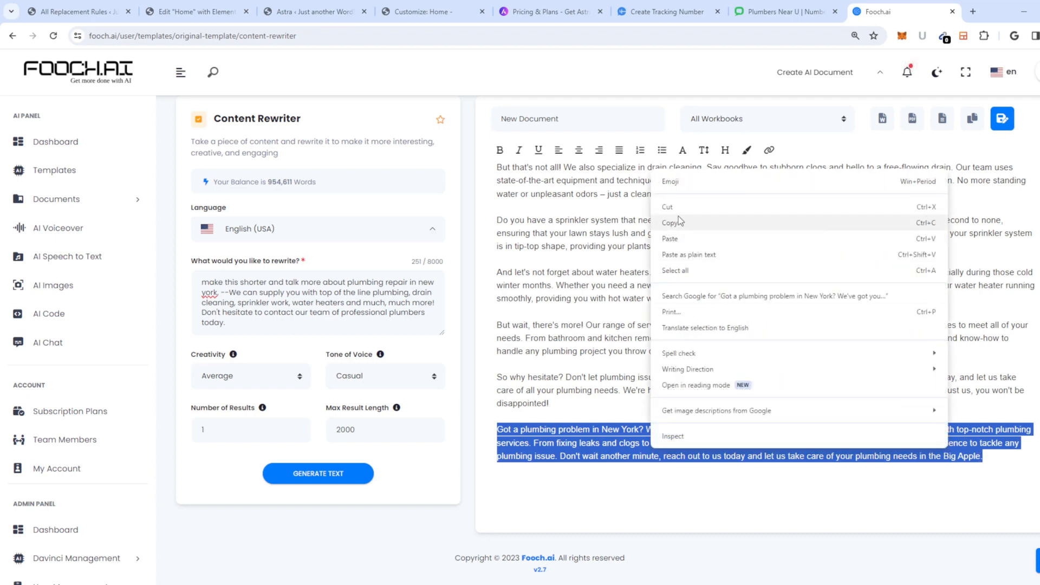
pyautogui.click(677, 237)
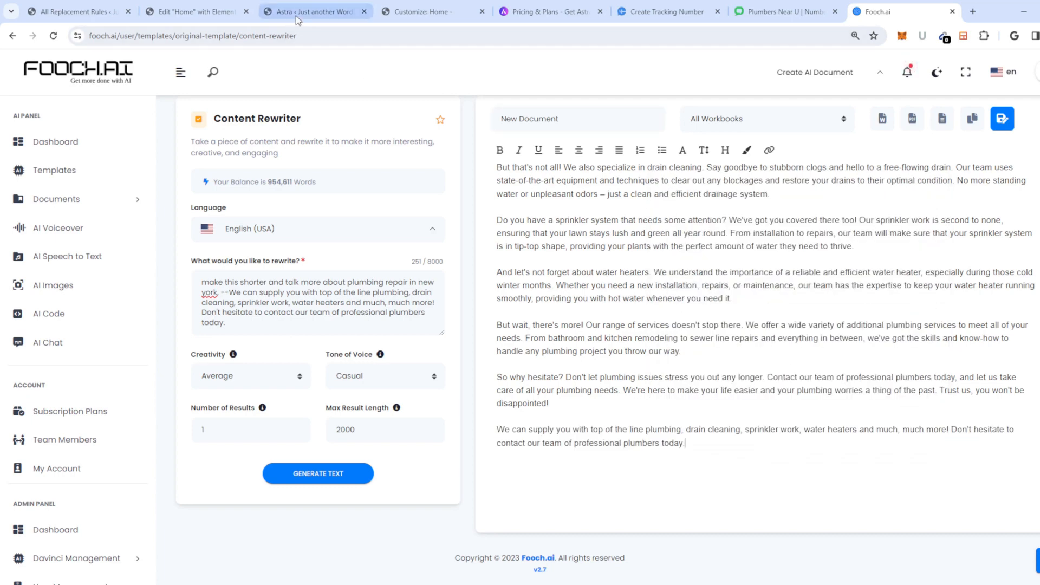
pyautogui.click(220, 13)
pyautogui.click(98, 332)
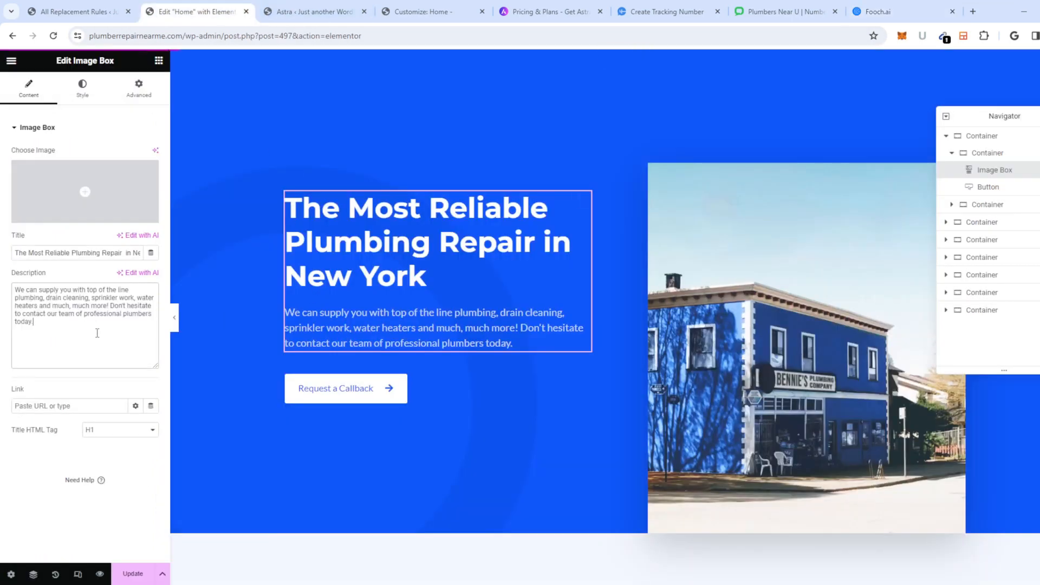
pyautogui.hotkey('ctrl', 'a')
pyautogui.write("We can supply you with top of the line plumbing, drain cleaning, sprinkler work, water heaters and much, much more! Don't hesitate to contact our team of professional plumbers today.")
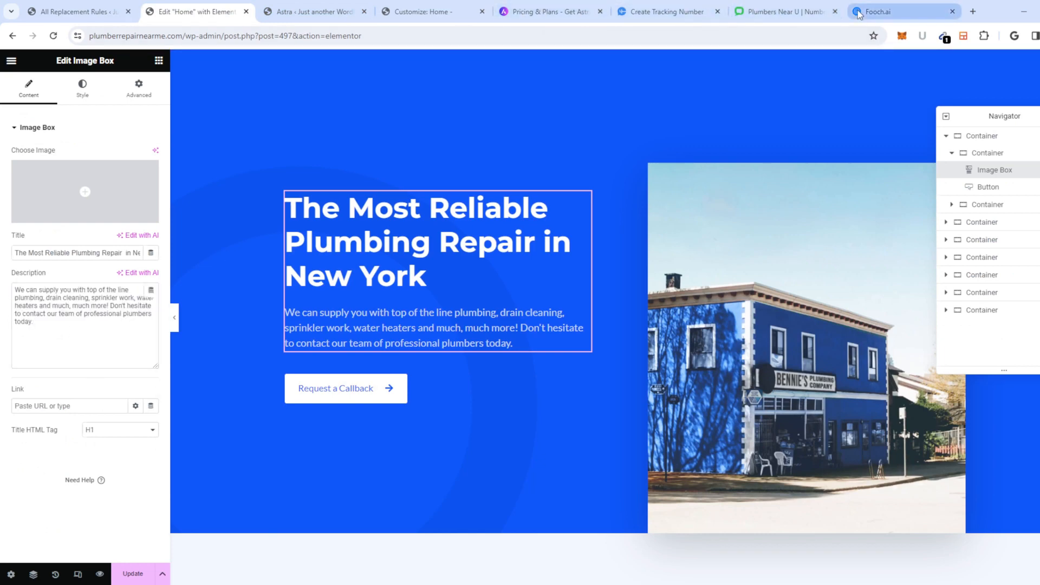
# Step: Generate another New York plumbing rewrite in Content Rewriter
pyautogui.click(880, 12)
pyautogui.scroll(4, 729, 396)
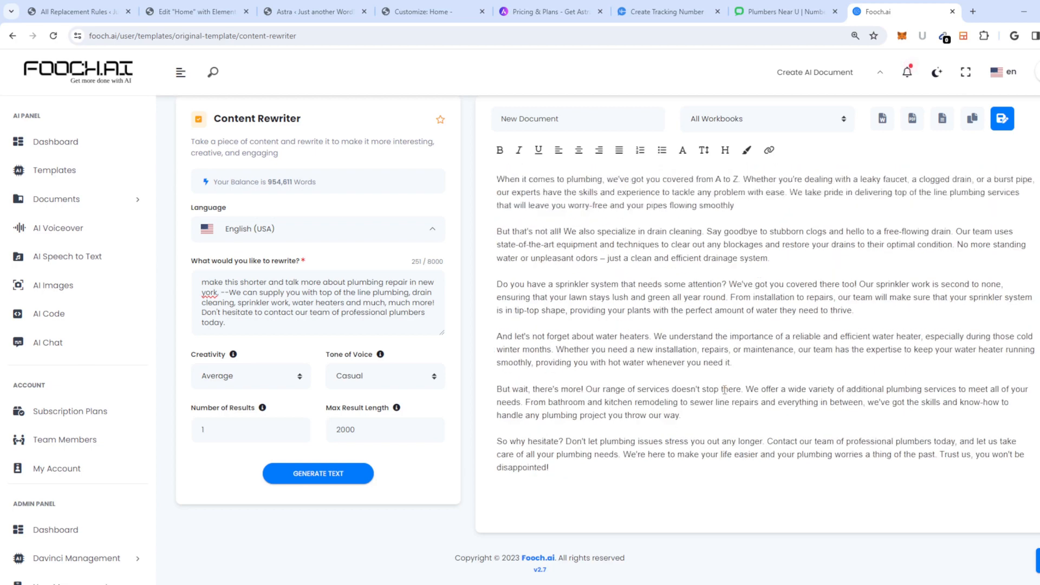
pyautogui.scroll(-3, 719, 357)
pyautogui.scroll(-1, 719, 358)
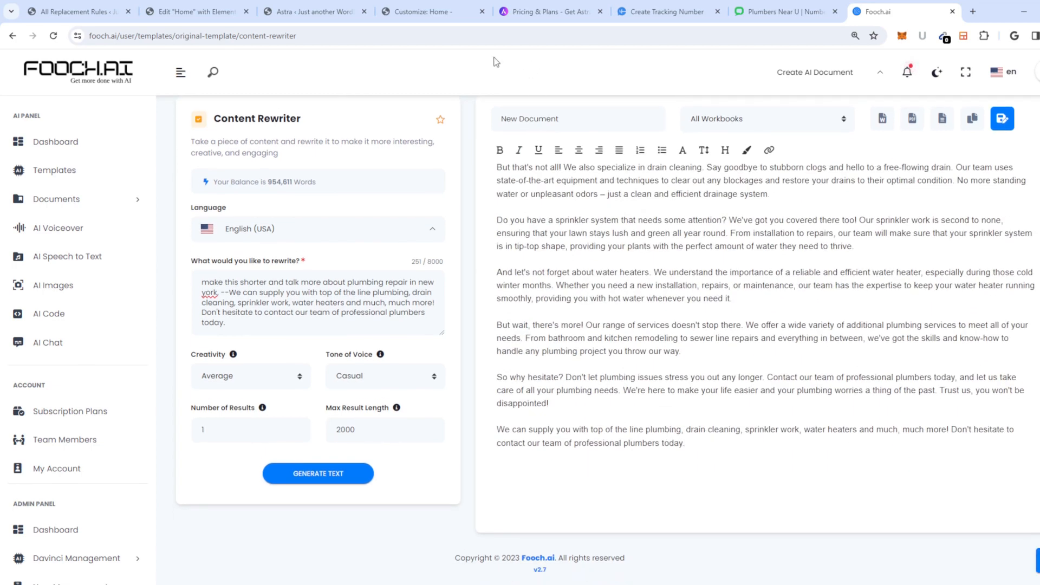
pyautogui.click(293, 311)
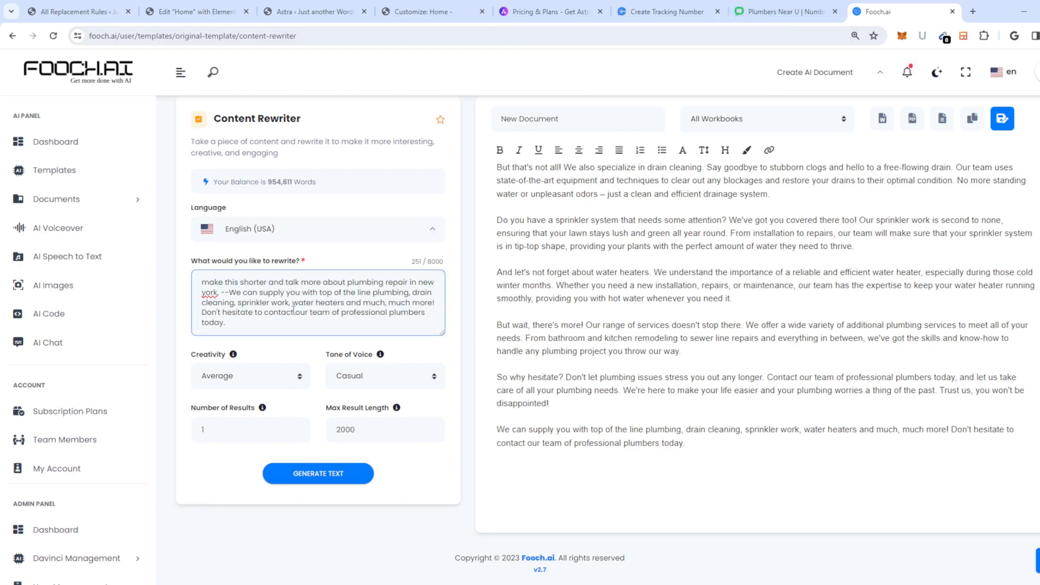
pyautogui.scroll(3, 712, 350)
pyautogui.scroll(-1, 623, 304)
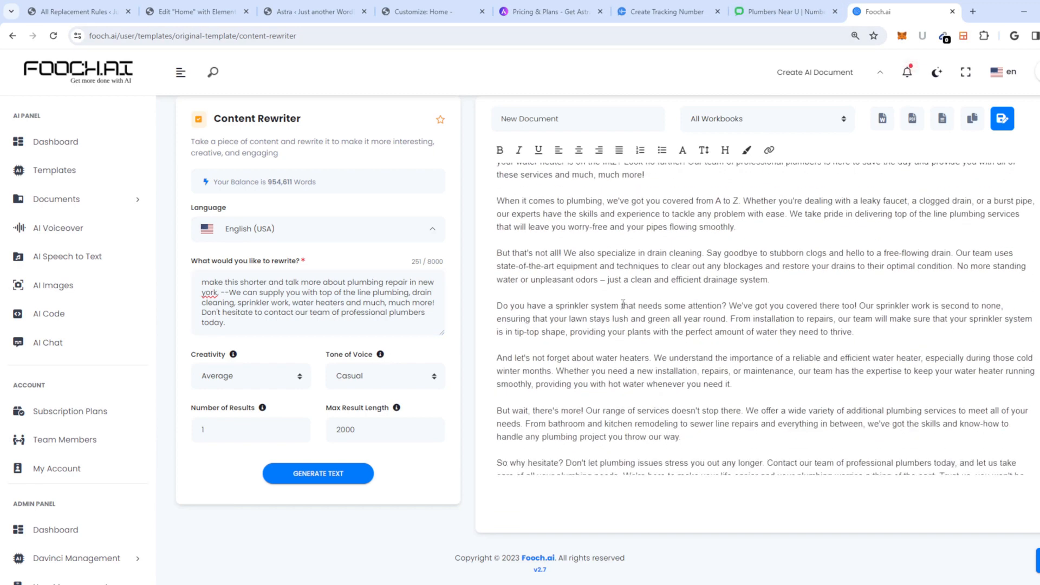
pyautogui.scroll(1, 634, 276)
pyautogui.scroll(-3, 710, 330)
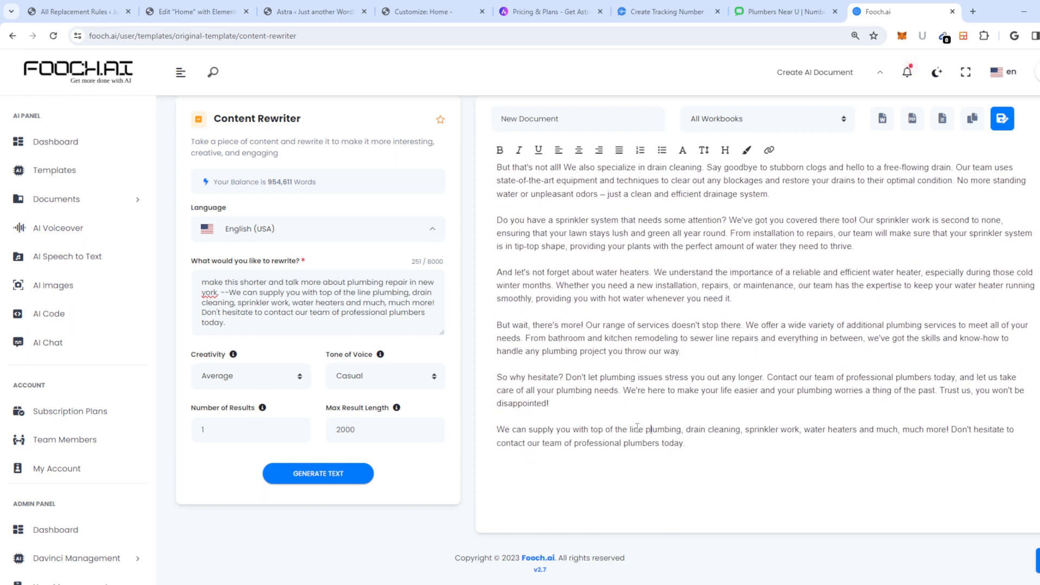
pyautogui.click(339, 473)
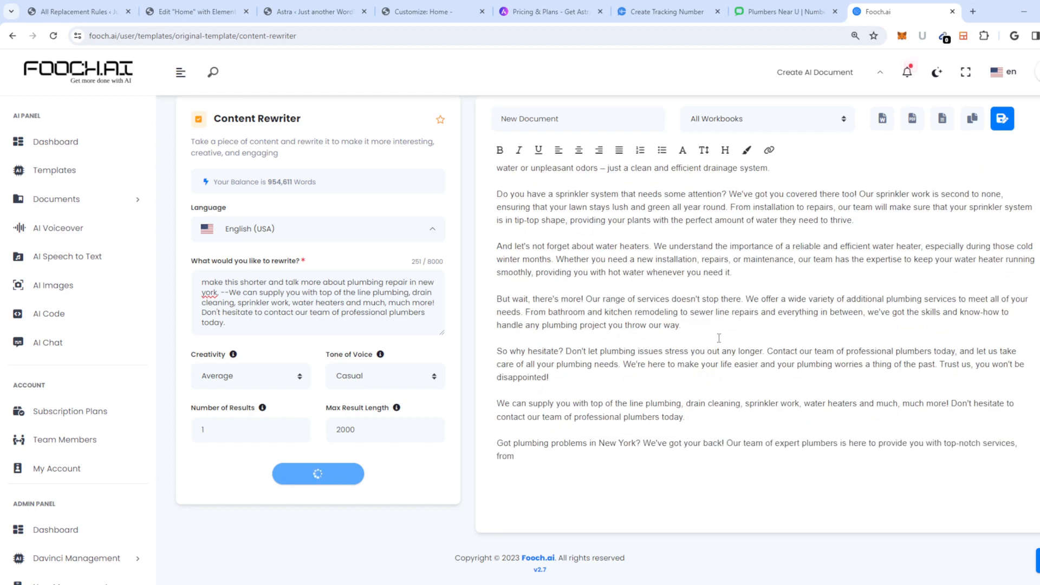
# Step: Copy the 'Got plumbing problems in New York?' paragraph and return to Elementor
pyautogui.moveTo(764, 454); pyautogui.dragTo(497, 430)
pyautogui.rightClick(513, 426)
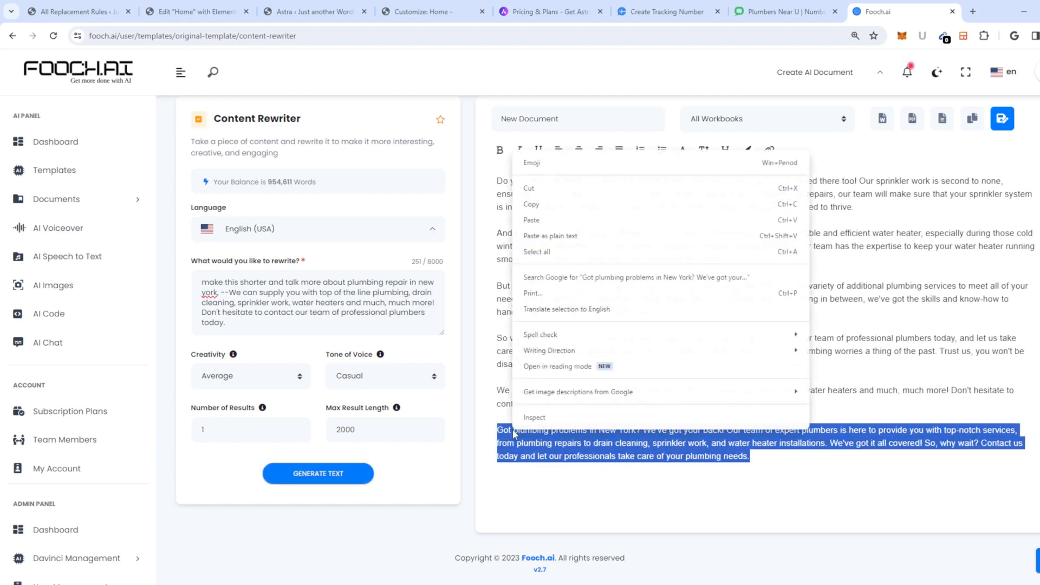
pyautogui.click(548, 204)
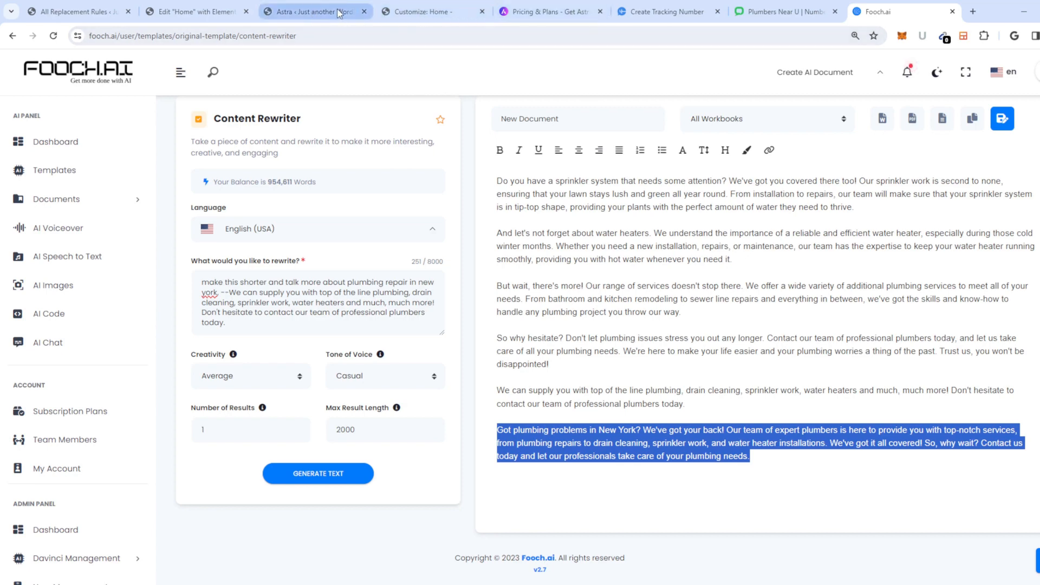
pyautogui.click(313, 12)
pyautogui.click(222, 12)
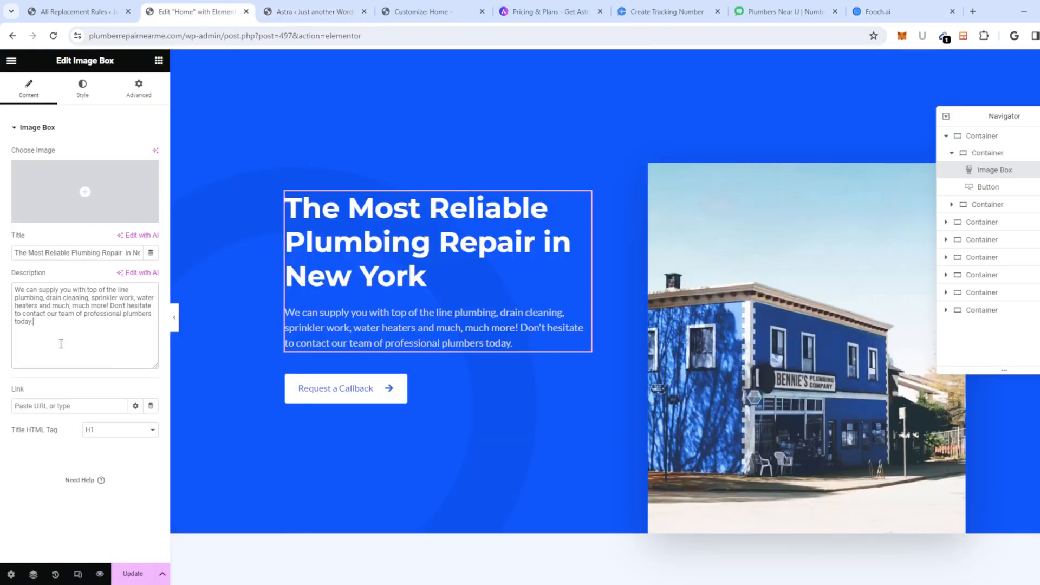
# Step: Replace the hero description with the rewritten paragraph and select the Request a Callback button
pyautogui.hotkey('ctrl', 'a')
pyautogui.hotkey('ctrl', 'v')
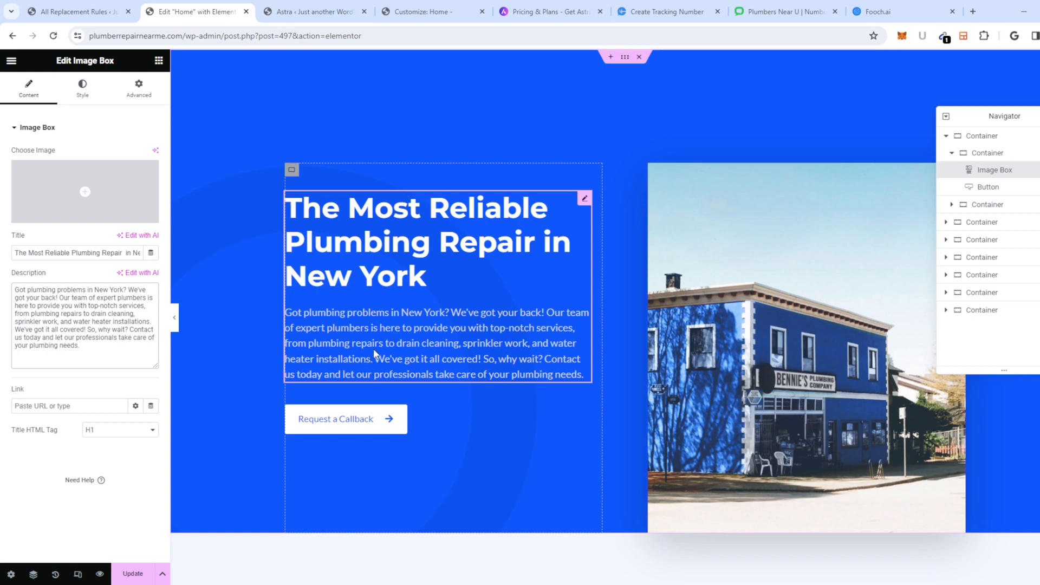
pyautogui.scroll(-2, 585, 358)
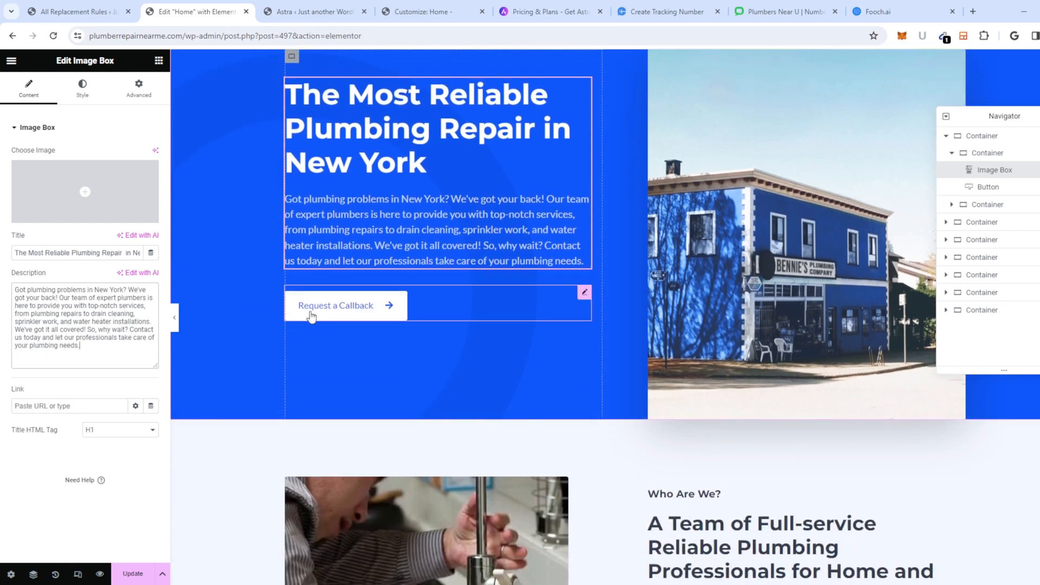
pyautogui.click(322, 306)
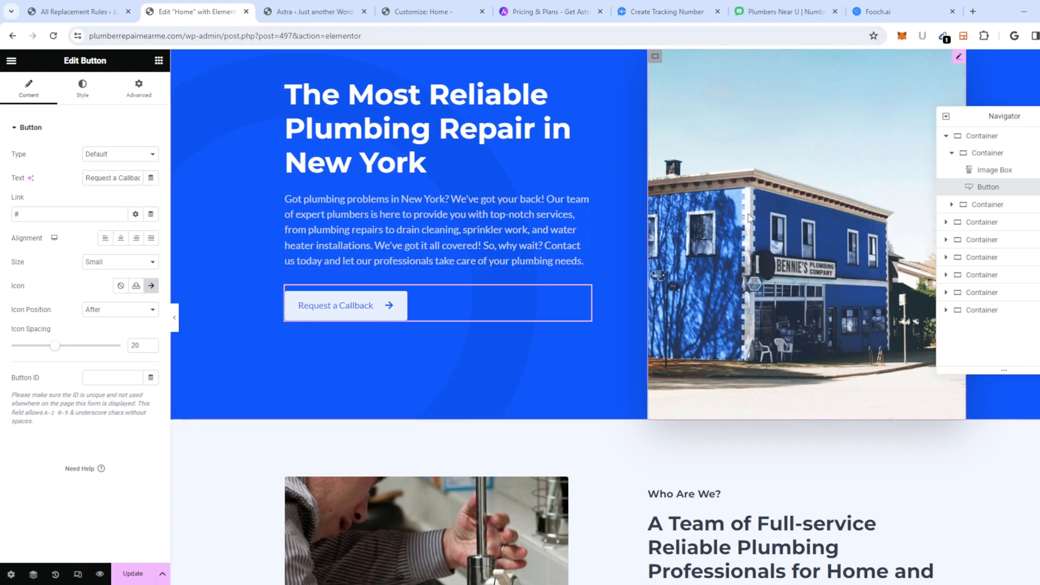
pyautogui.scroll(2, 756, 206)
pyautogui.scroll(-4, 831, 67)
pyautogui.click(778, 14)
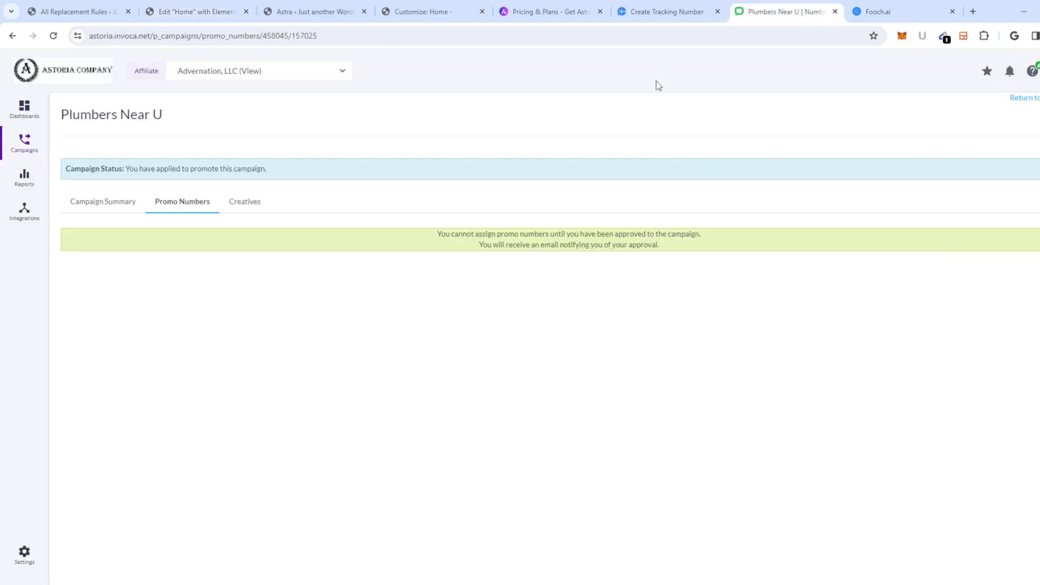
pyautogui.click(643, 12)
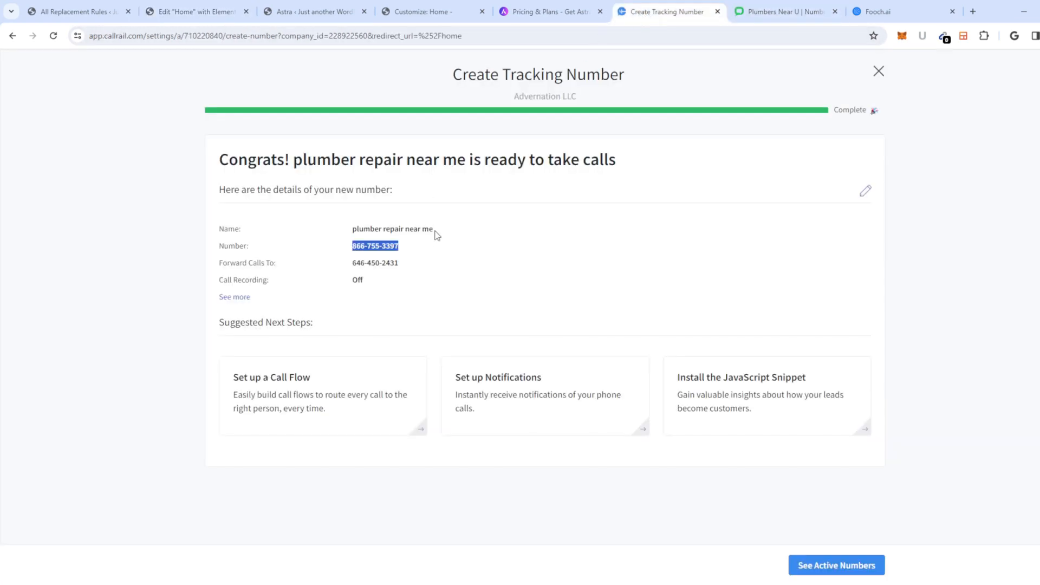
pyautogui.rightClick(373, 247)
pyautogui.click(398, 261)
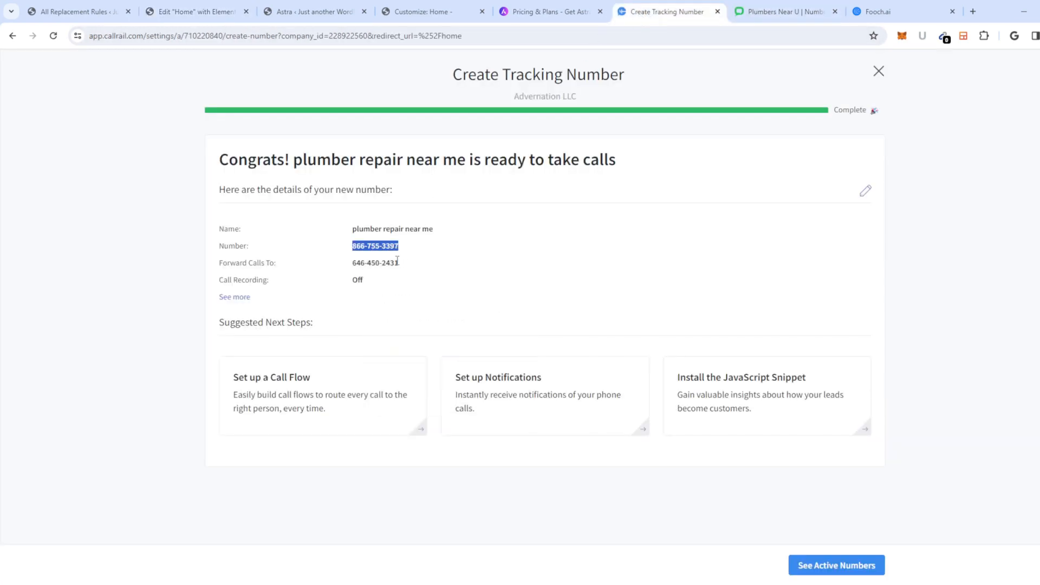
pyautogui.click(196, 11)
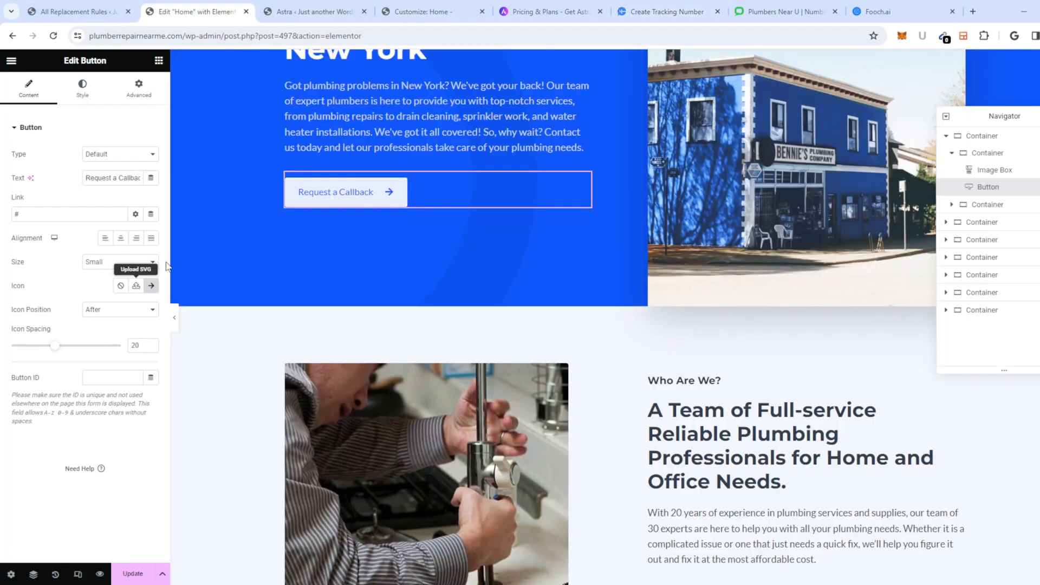
pyautogui.moveTo(56, 215); pyautogui.dragTo(9, 220)
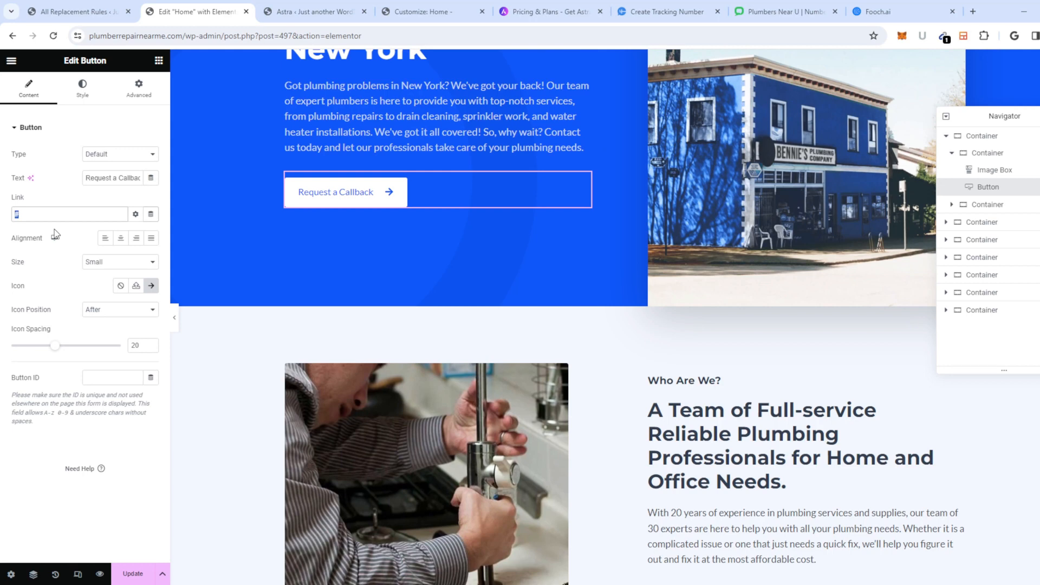
pyautogui.tripleClick(109, 179)
pyautogui.hotkey('ctrl', 'v')
pyautogui.tripleClick(41, 215)
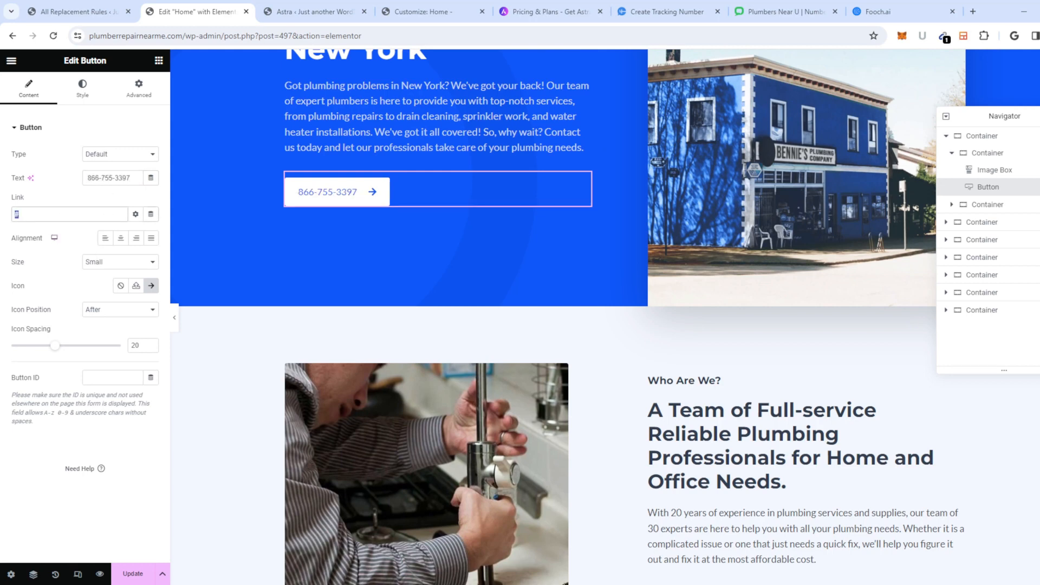
pyautogui.write('tel:')
pyautogui.hotkey('ctrl', 'v')
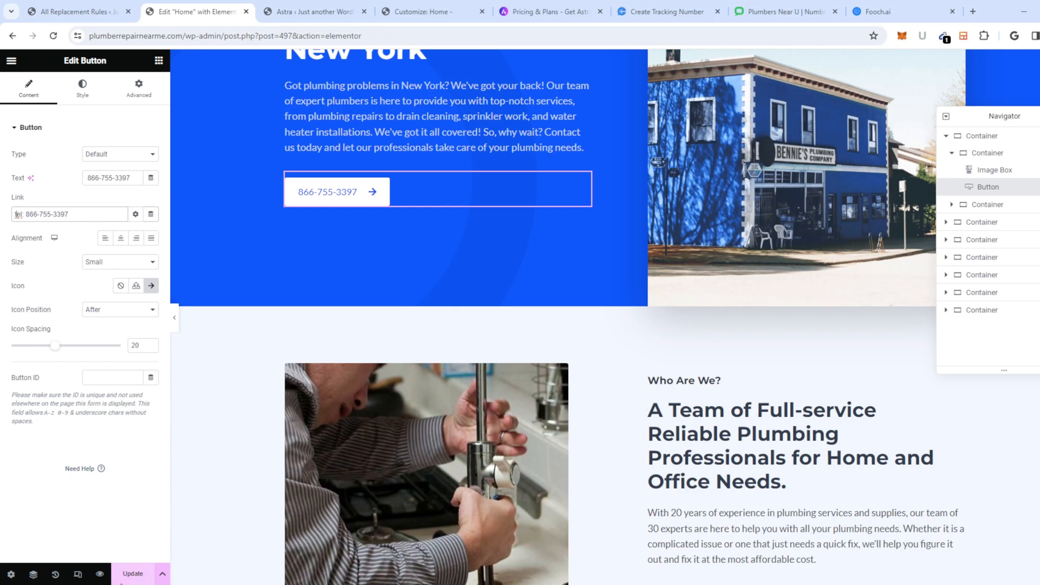
pyautogui.click(133, 573)
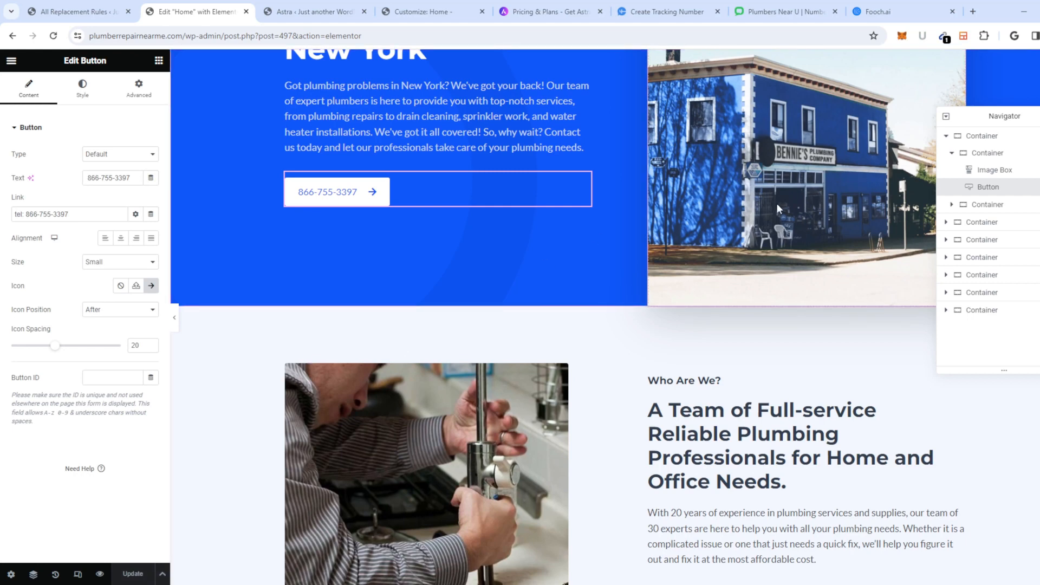
# Step: Scroll to Who Are We? and select the 'A Team of Full-service Reliable Plumbing Professionals' heading
pyautogui.scroll(-2, 733, 311)
pyautogui.scroll(-2, 732, 319)
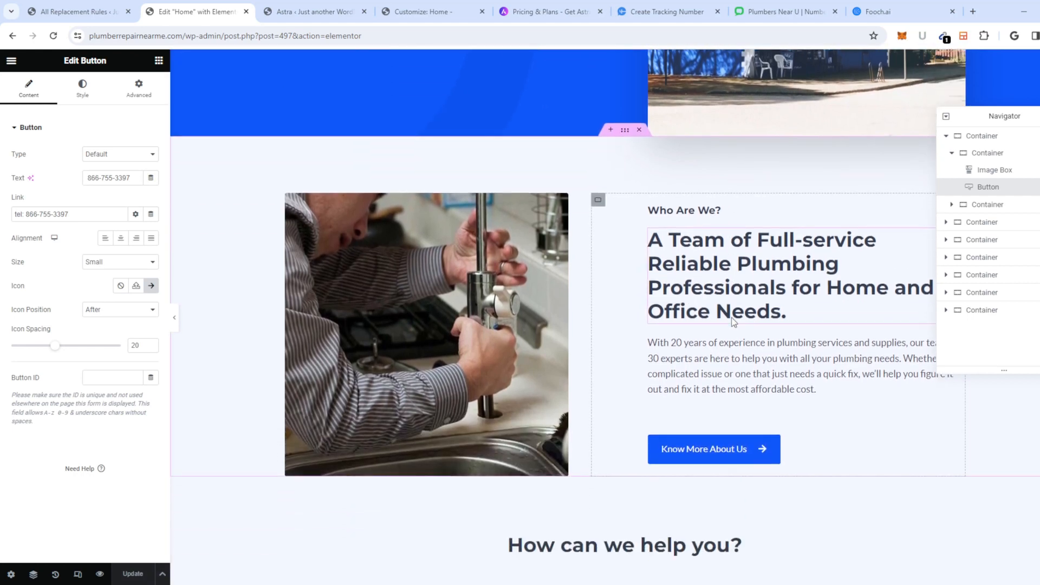
pyautogui.scroll(-4, 732, 322)
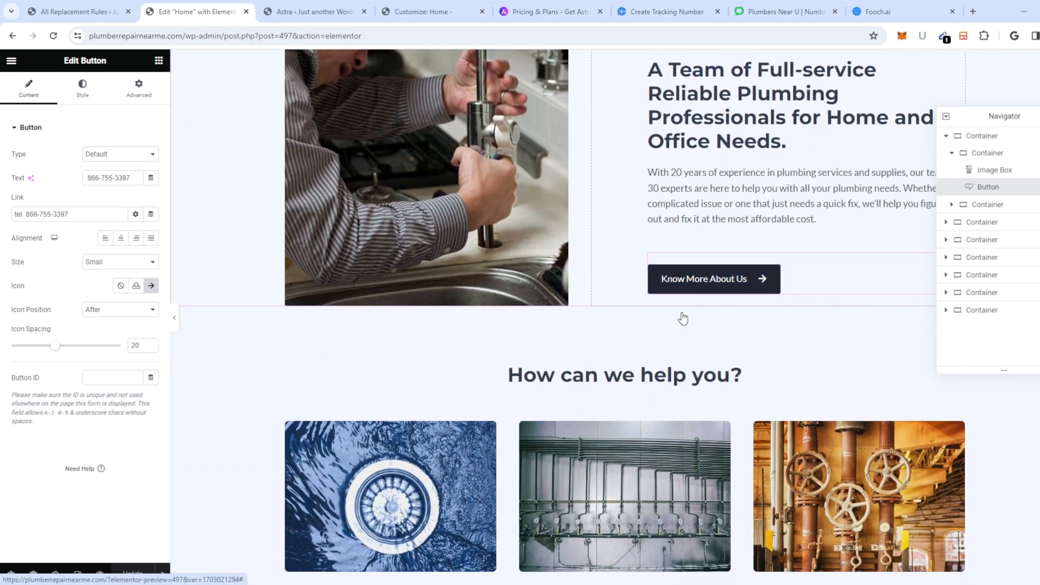
pyautogui.scroll(3, 683, 317)
pyautogui.scroll(8, 714, 276)
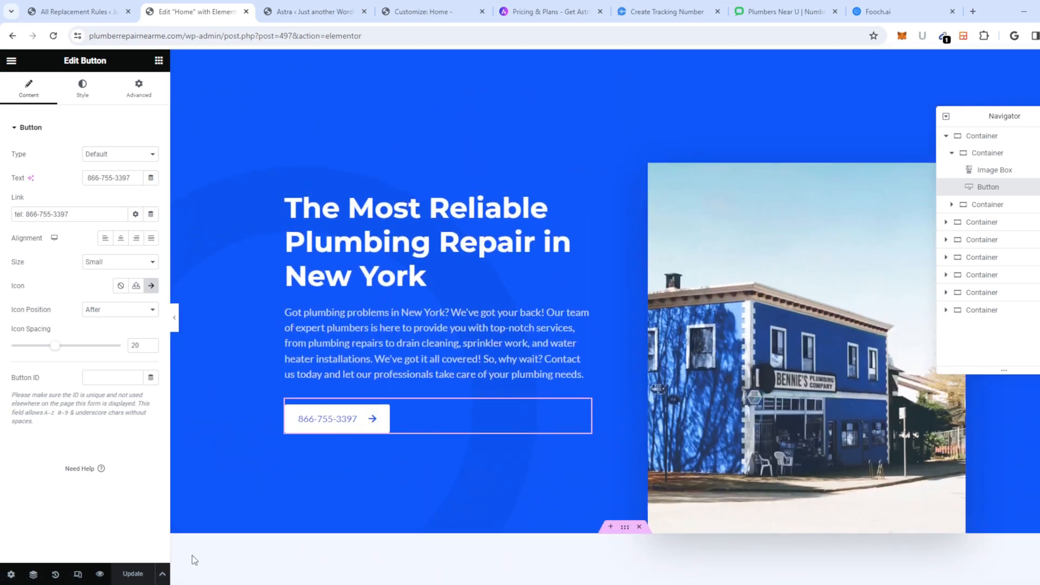
pyautogui.scroll(-9, 609, 339)
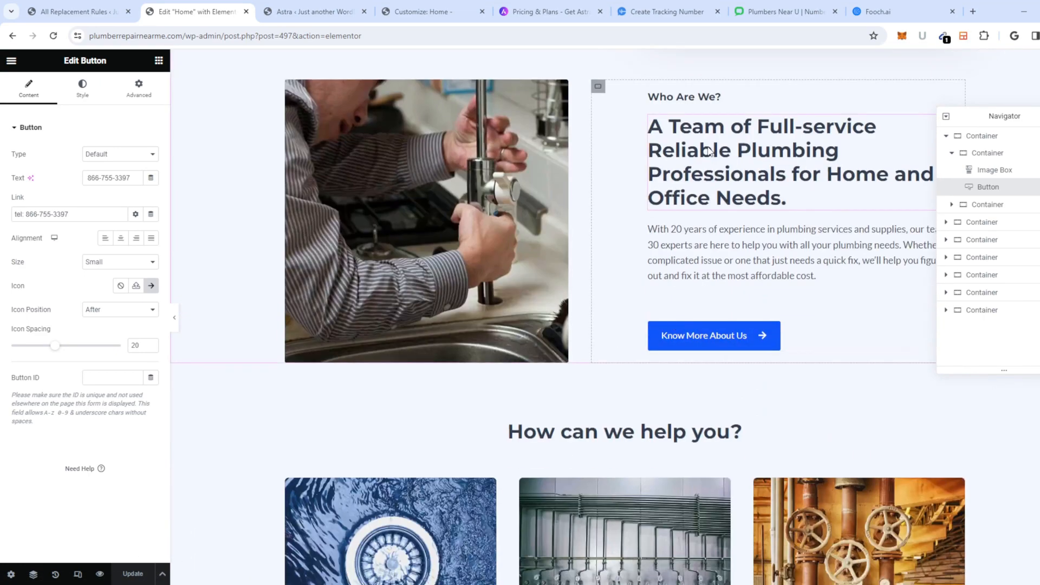
pyautogui.click(718, 129)
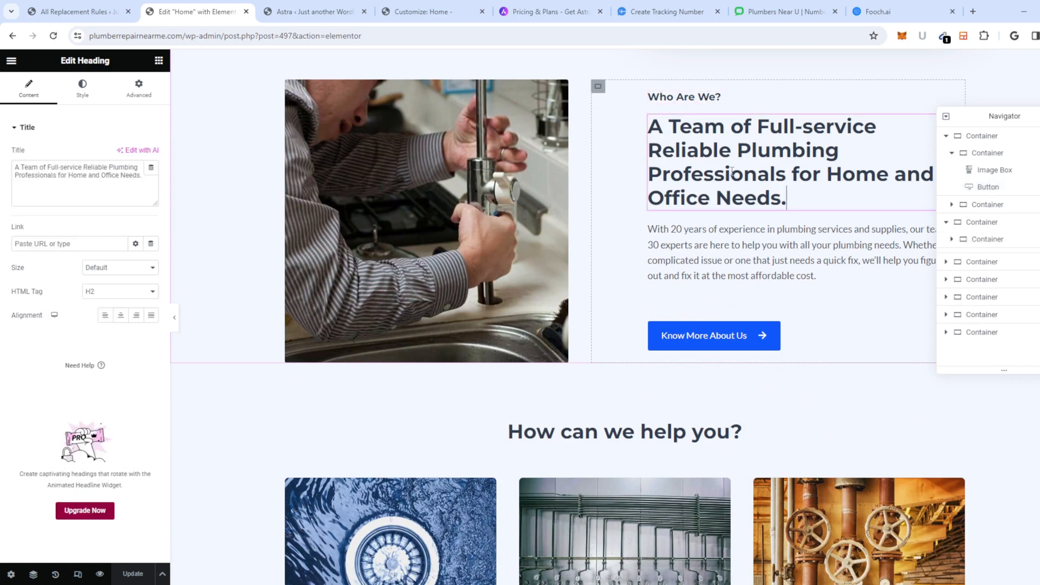
pyautogui.click(769, 261)
pyautogui.click(770, 208)
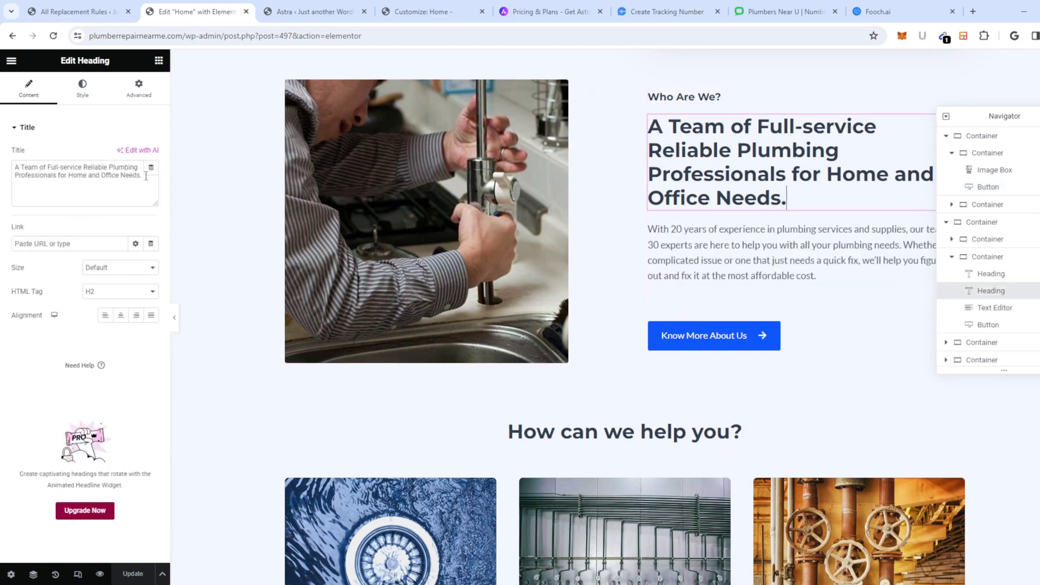
# Step: Copy the heading's full title text and go to Fooch.ai's Content Rewriter
pyautogui.click(40, 173)
pyautogui.hotkey('ctrl', 'a')
pyautogui.hotkey('ctrl', 'c')
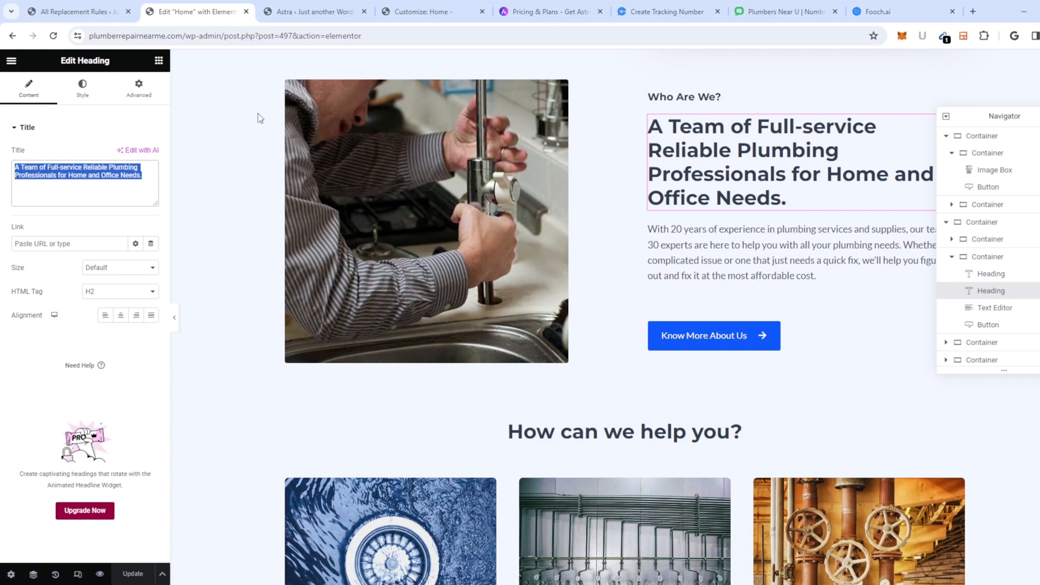
pyautogui.click(866, 12)
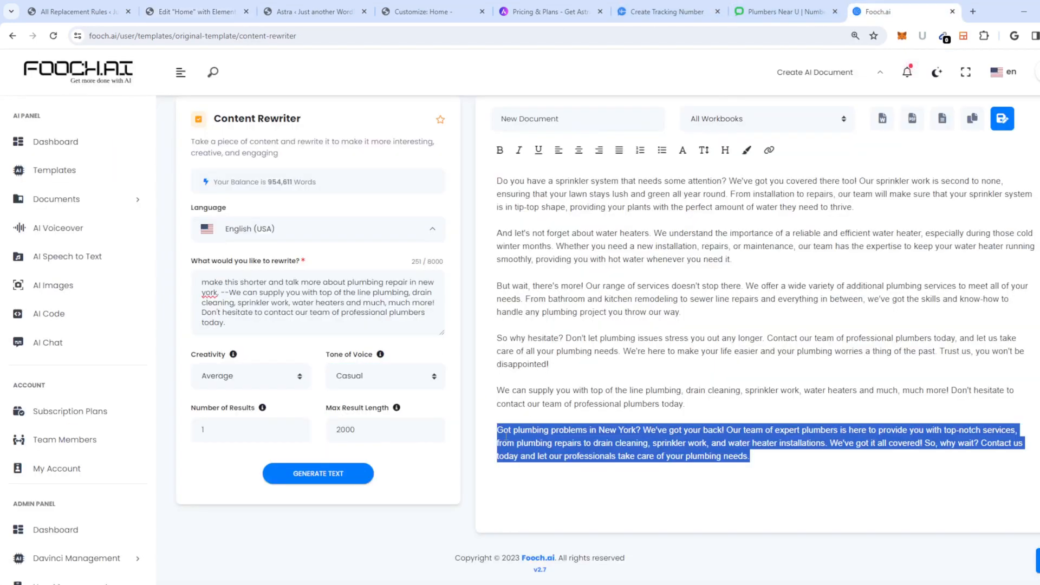
# Step: Replace the old description in the rewrite prompt with the copied heading and generate a rewrite
pyautogui.scroll(-1, 550, 377)
pyautogui.click(278, 318)
pyautogui.moveTo(263, 328); pyautogui.dragTo(231, 293)
pyautogui.press('BackSpace')
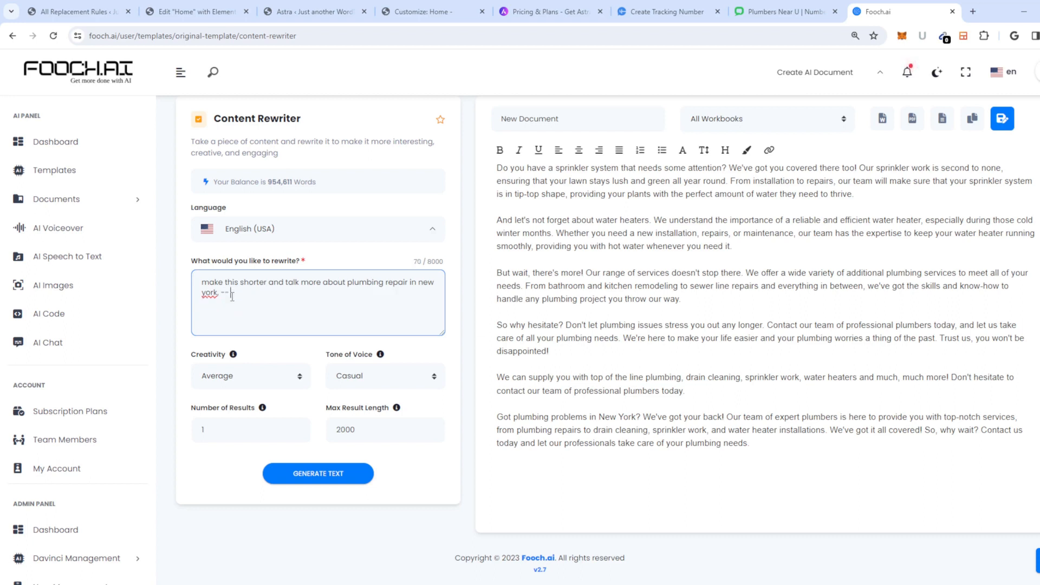
pyautogui.hotkey('ctrl', 'v')
pyautogui.click(318, 473)
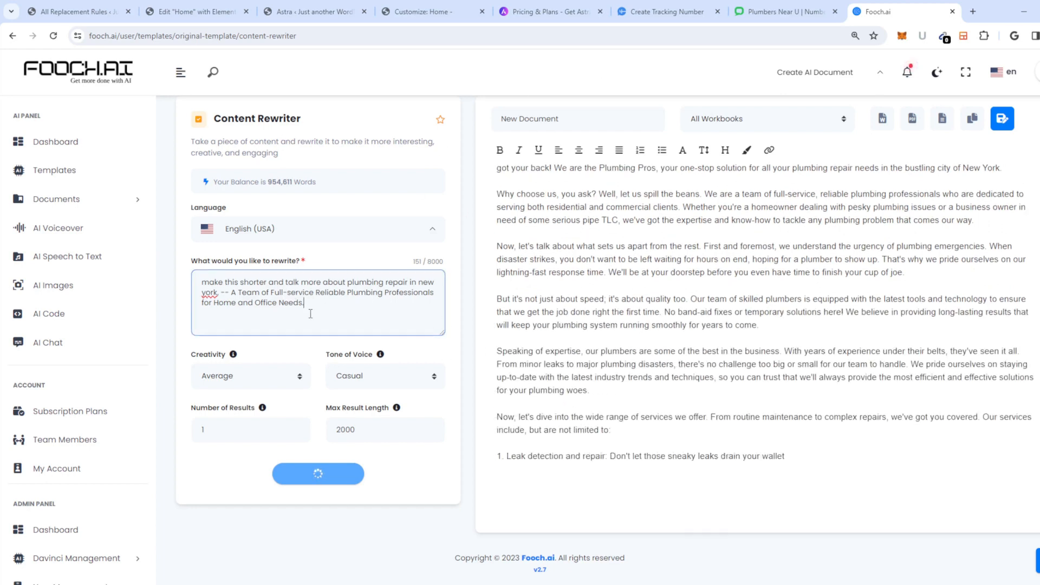
# Step: Reword the prompt to ask for 'the same character length' rewrite of the heading and regenerate
pyautogui.moveTo(324, 309); pyautogui.dragTo(239, 282)
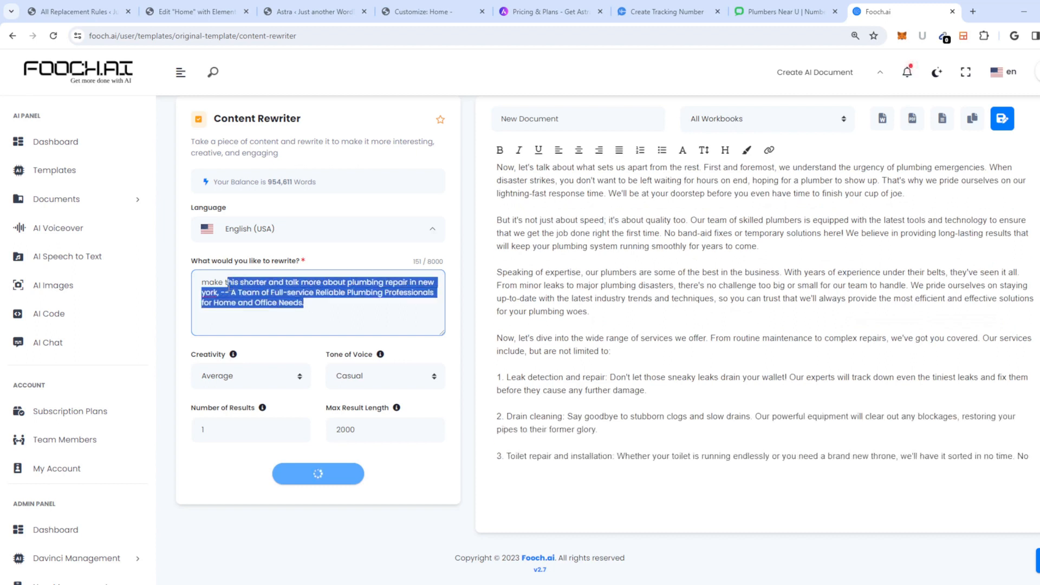
pyautogui.write('this th')
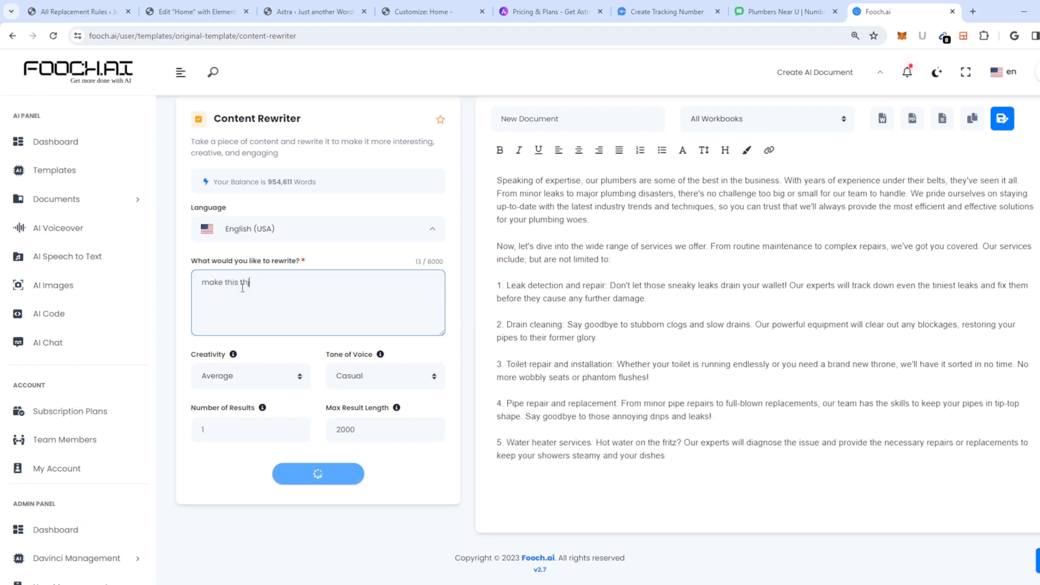
pyautogui.write('e same cha')
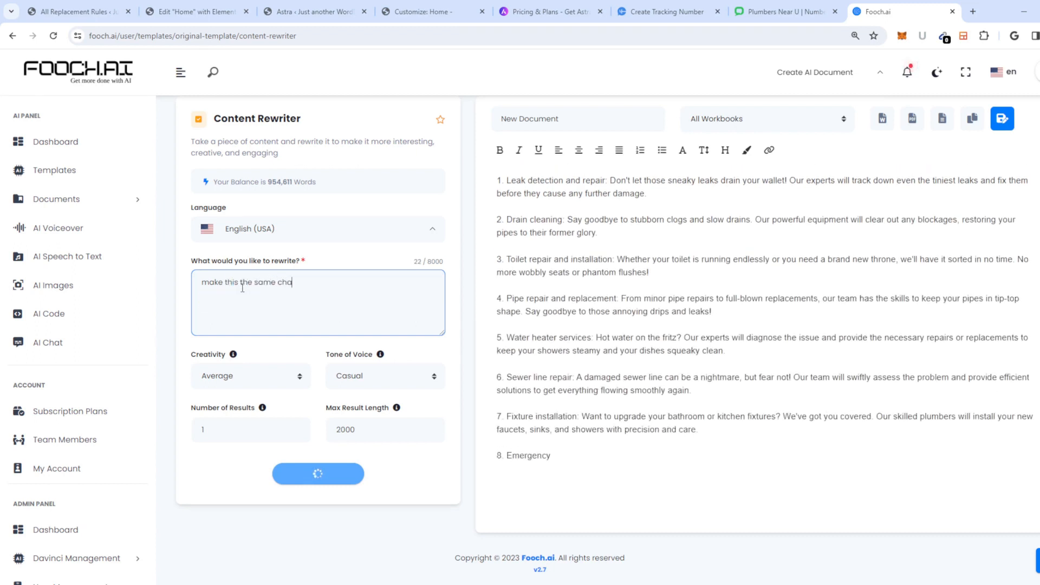
pyautogui.write('racter length ')
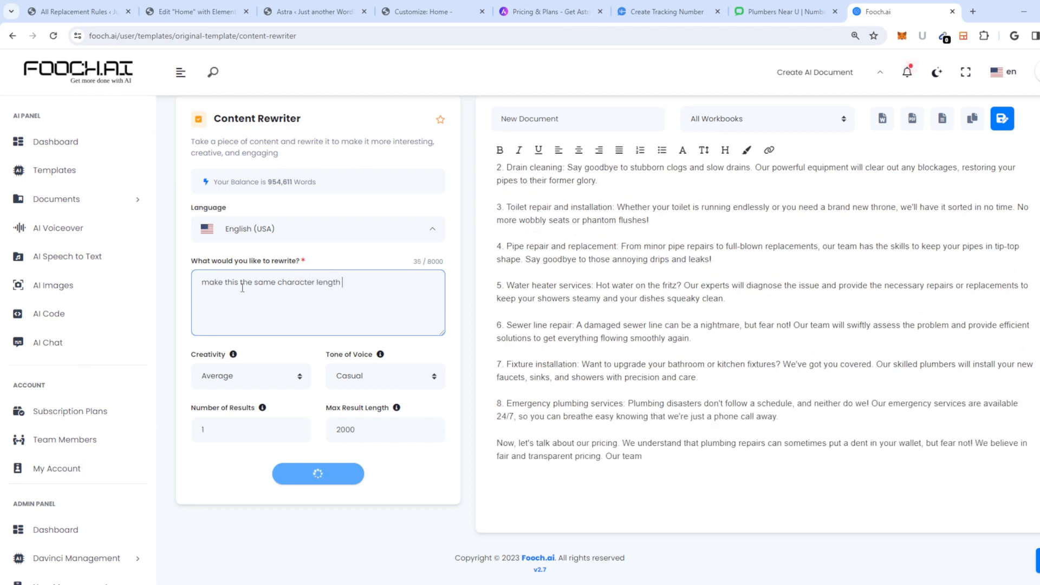
pyautogui.write(',')
pyautogui.hotkey('ctrl', 'v')
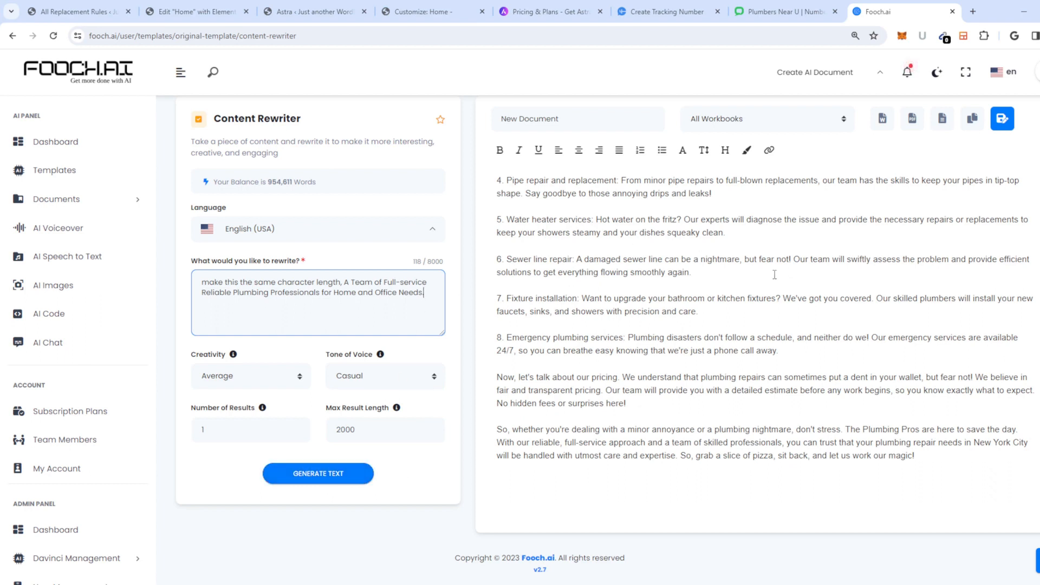
pyautogui.click(360, 473)
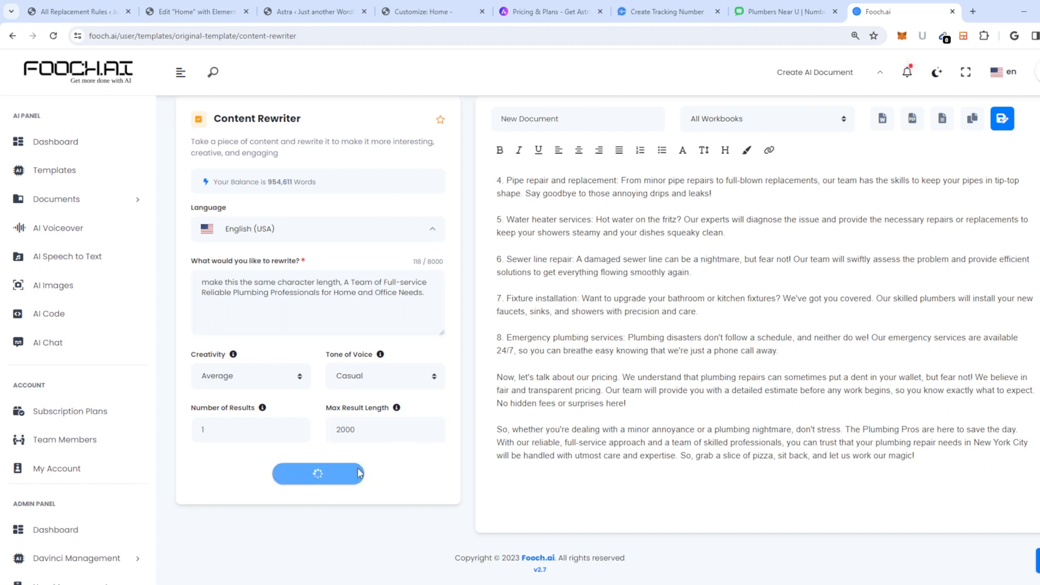
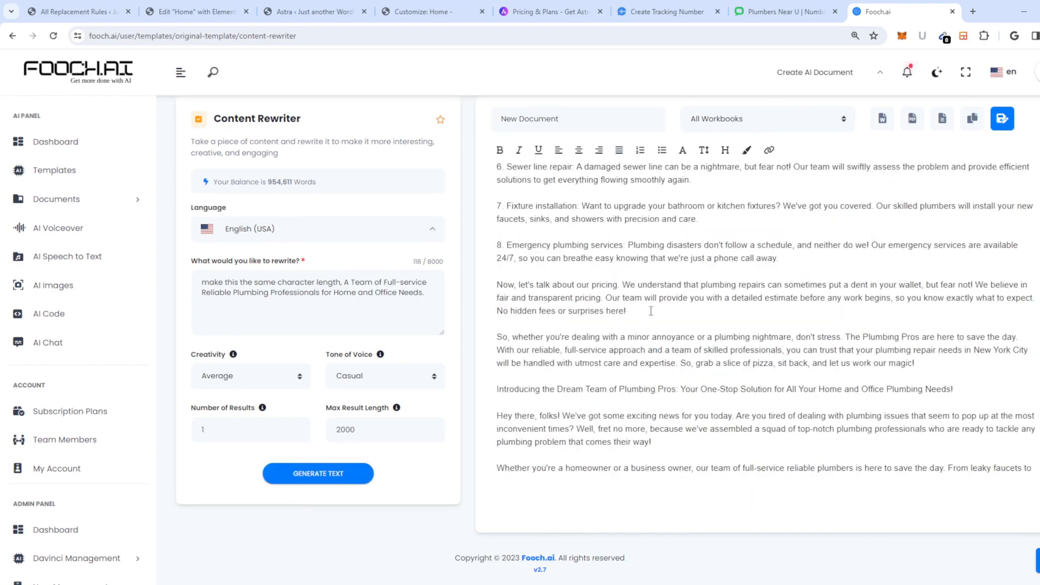
# Step: Copy Fooch.ai's paragraph about the wide range of plumbing services and switch to the WordPress tab
pyautogui.scroll(-6, 650, 311)
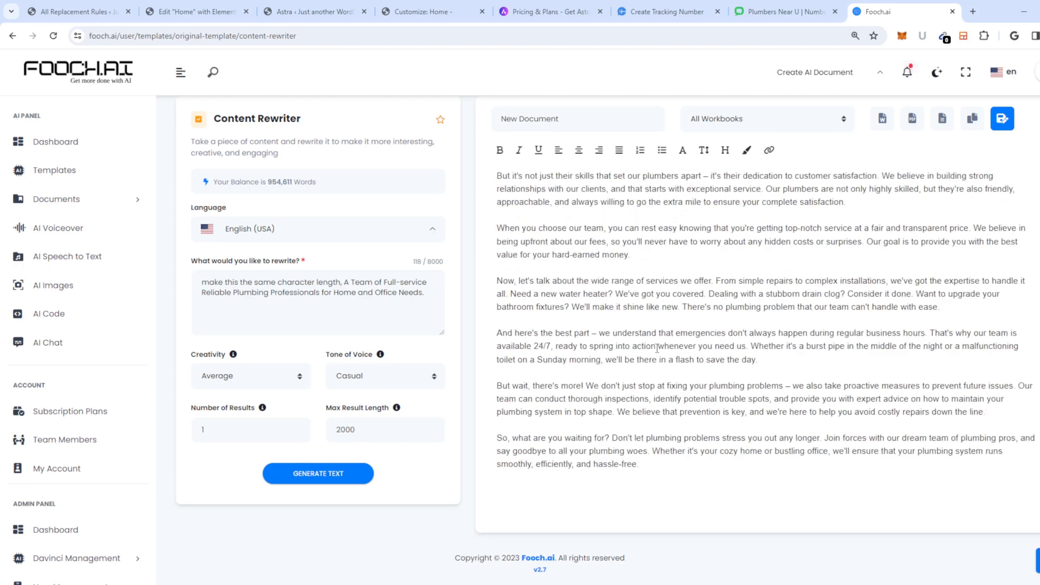
pyautogui.moveTo(945, 310); pyautogui.dragTo(464, 282)
pyautogui.press('Right')
pyautogui.moveTo(943, 308); pyautogui.dragTo(472, 285)
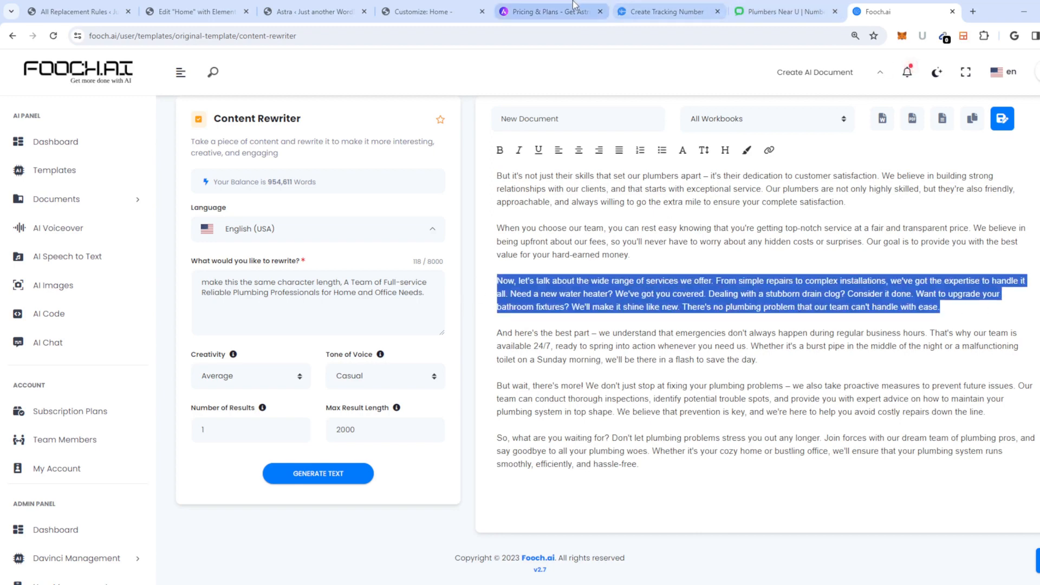
pyautogui.click(309, 12)
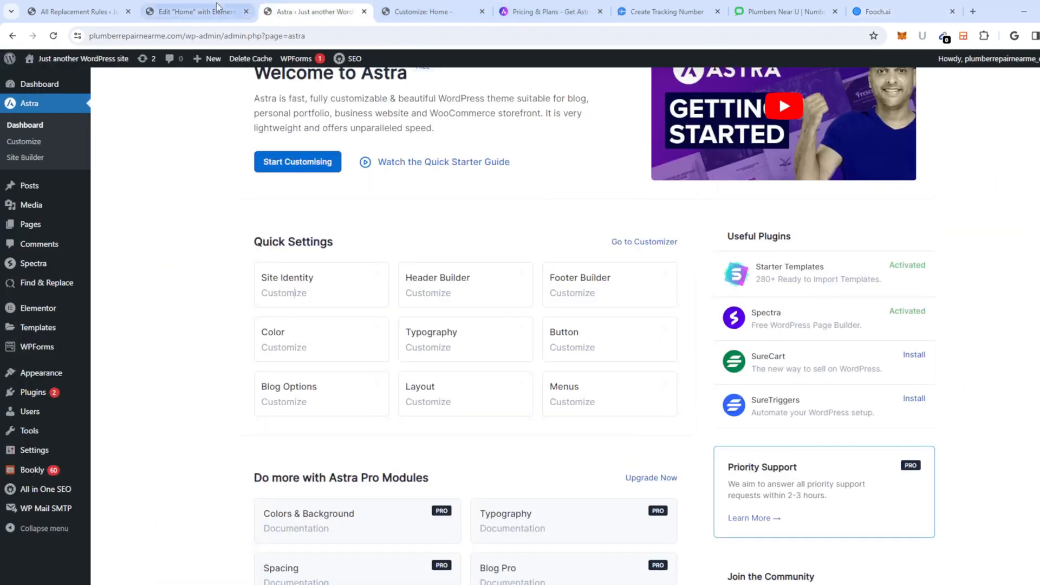
# Step: Replace the Who Are We? paragraph's old text after 'supplies,' with the copied services paragraph
pyautogui.click(195, 11)
pyautogui.click(772, 269)
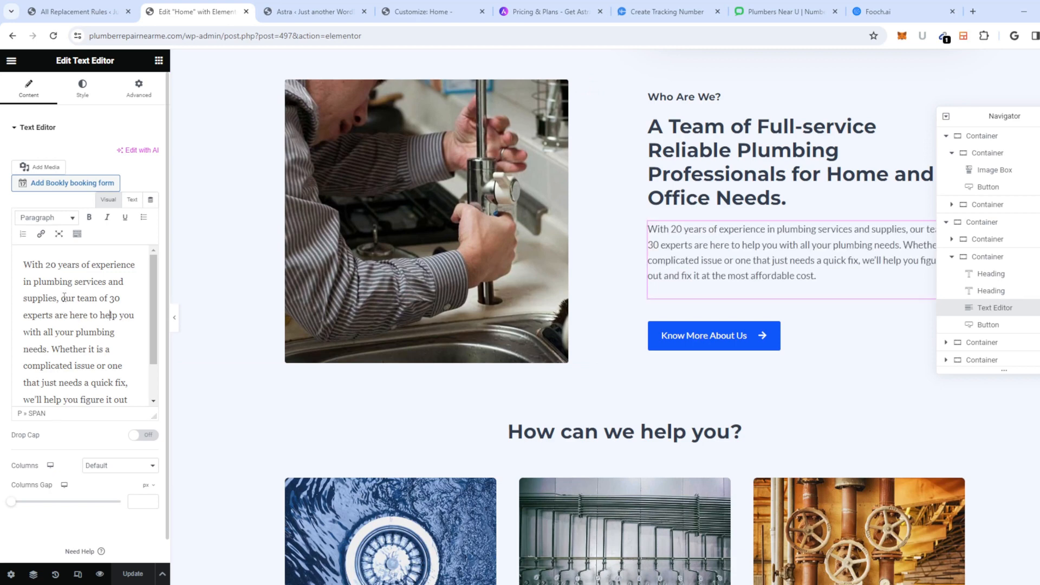
pyautogui.hotkey('ctrl', 'shift', 'End')
pyautogui.press('Delete')
pyautogui.write("Now, let's talk about the wide range of services we offer. From simple repairs to complex installations, we've got the expertise to handle it all. Need a new water heater? We've got you covered. Dealing with a stubborn drain? Consider it done. Want to upgrade your bathroom fixtures? We'll make it shine like new. There's no plumbing problem that our team can't handle with ease.")
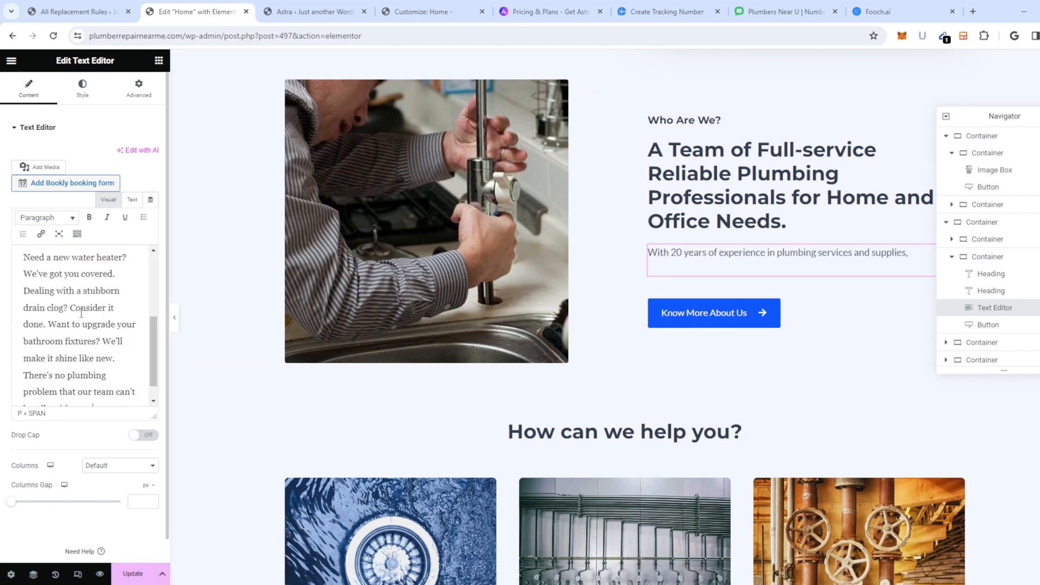
# Step: Delete the stray 'Now,' so the paragraph reads 'supplies, let's talk'
pyautogui.moveTo(81, 400); pyautogui.dragTo(91, 170)
pyautogui.click(70, 336)
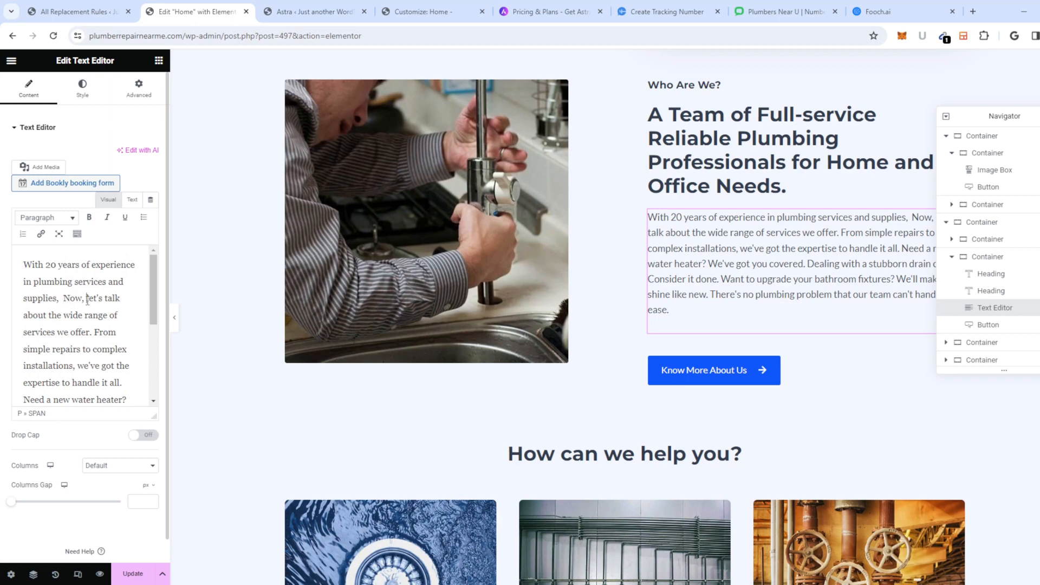
pyautogui.moveTo(87, 298); pyautogui.dragTo(57, 299)
pyautogui.press('BackSpace')
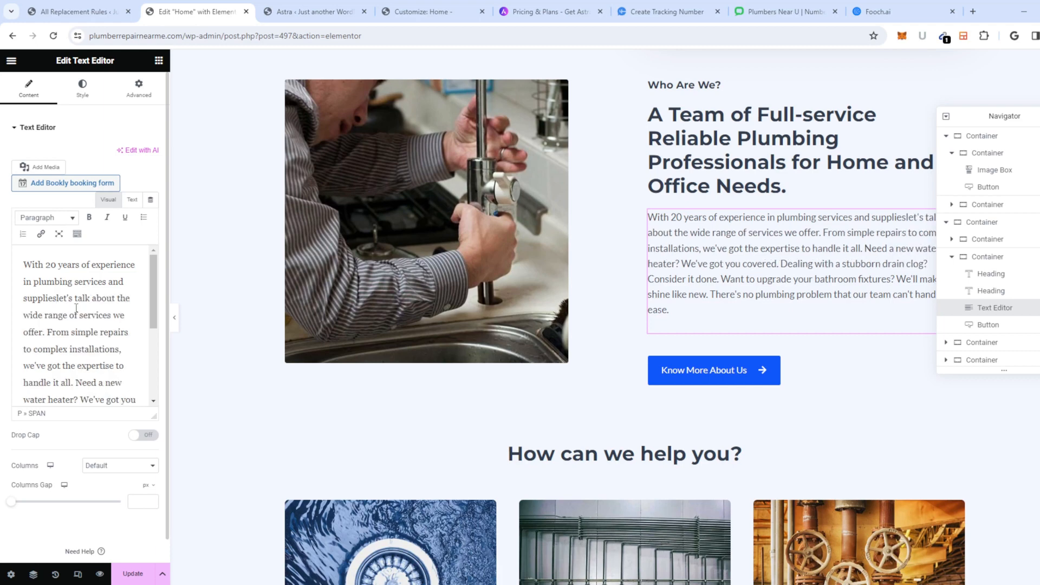
pyautogui.write(',')
pyautogui.scroll(-1, 78, 339)
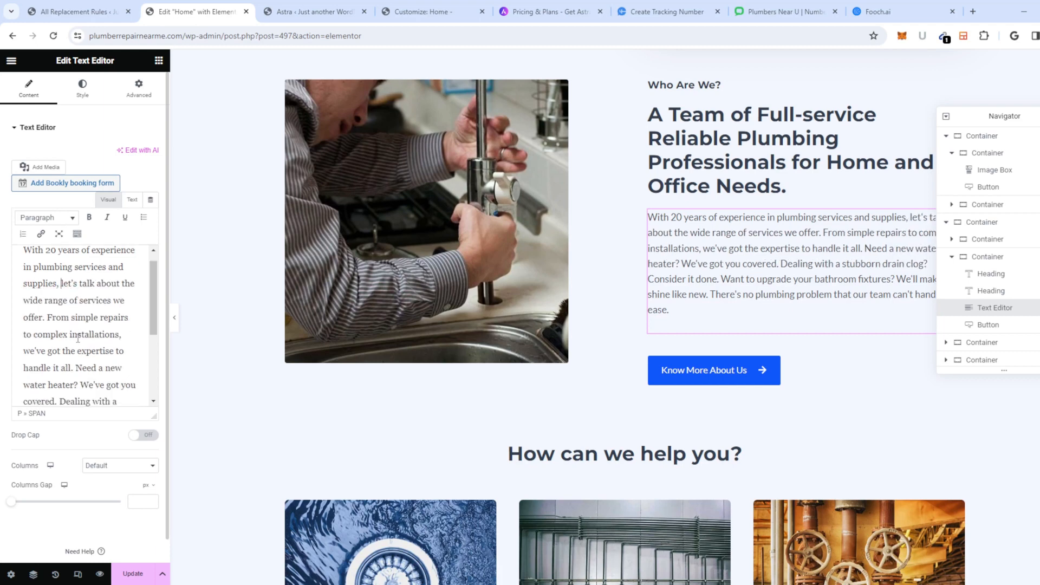
pyautogui.scroll(-5, 78, 340)
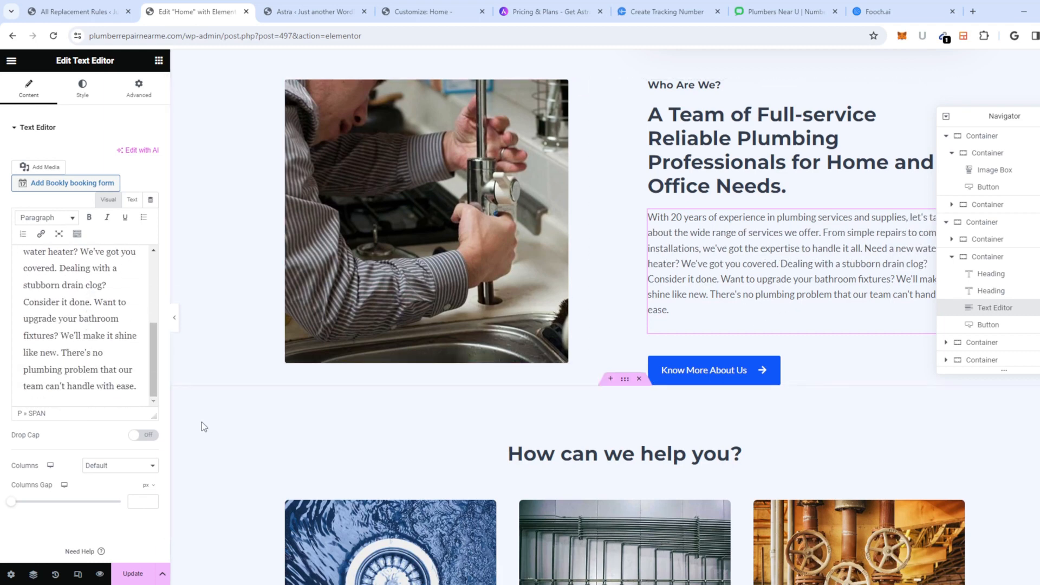
pyautogui.scroll(1, 735, 217)
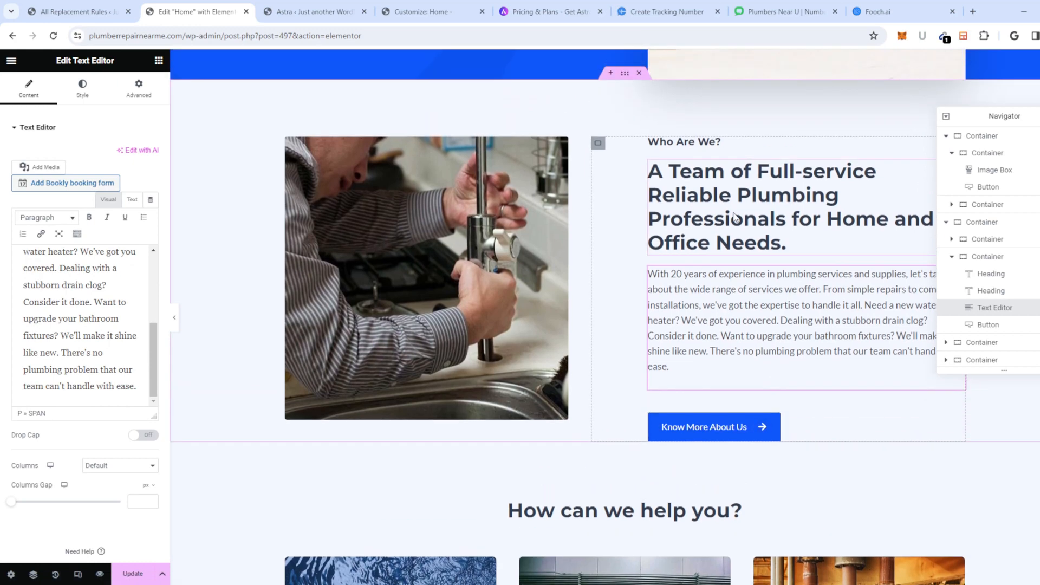
# Step: In the Who Are We? heading, change 'Professionals' to 'Repair' and remove the 'Full-service' wording
pyautogui.click(735, 216)
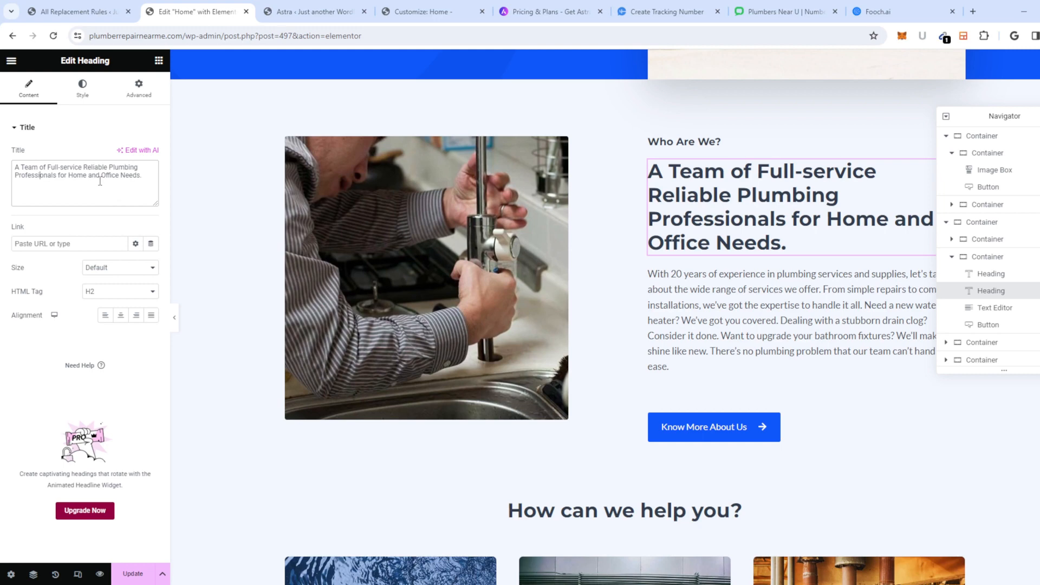
pyautogui.doubleClick(24, 177)
pyautogui.write('Repair')
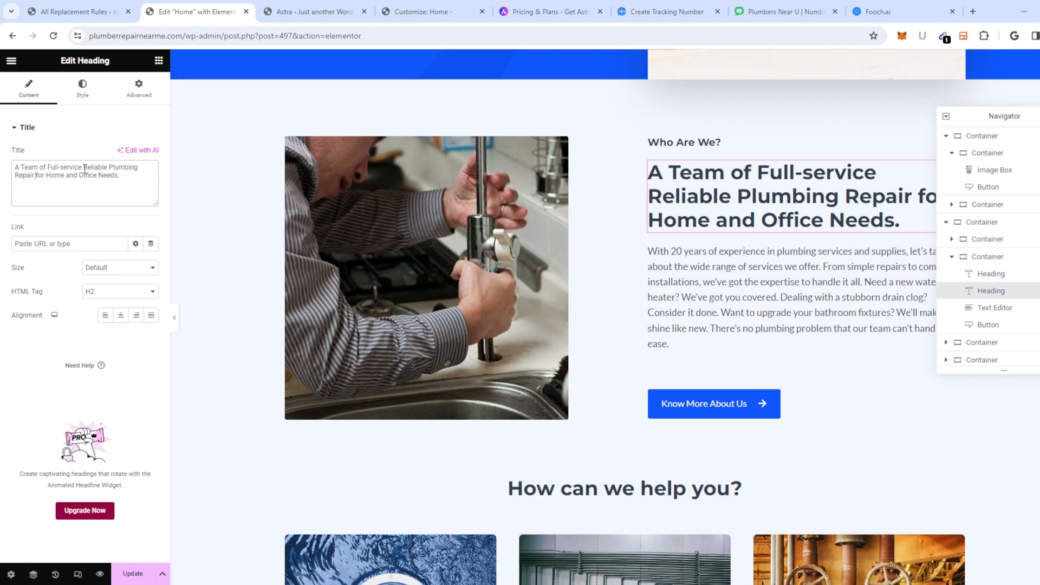
pyautogui.moveTo(82, 168); pyautogui.dragTo(55, 168)
pyautogui.press('BackSpace')
pyautogui.press('BackSpace')
pyautogui.press('BackSpace')
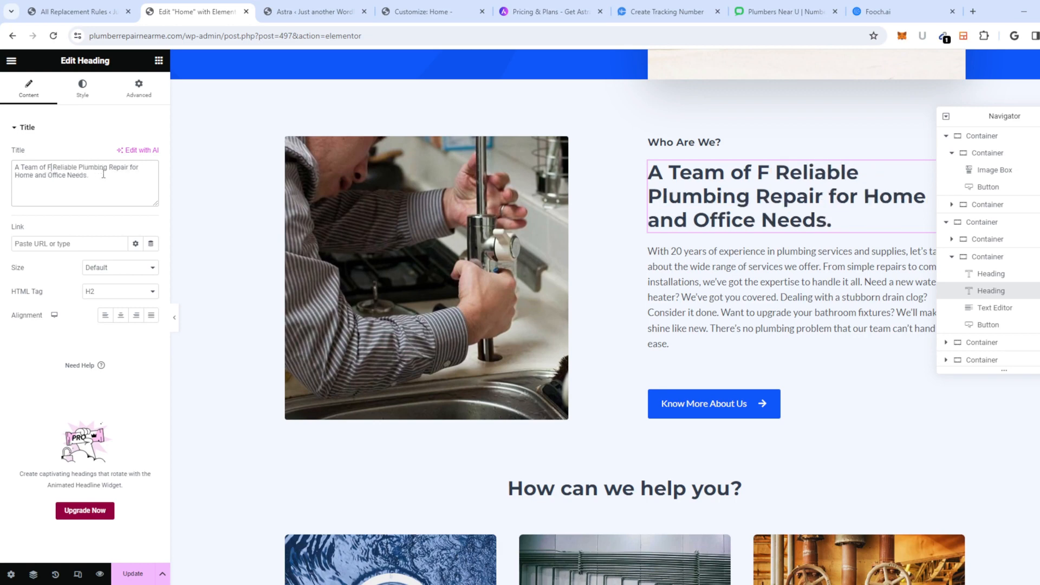
pyautogui.press('BackSpace')
pyautogui.press('BackSpace')
pyautogui.press('BackSpace')
pyautogui.press('BackSpace')
pyautogui.press('BackSpace')
pyautogui.press('BackSpace')
pyautogui.press('BackSpace')
pyautogui.press('BackSpace')
pyautogui.press('BackSpace')
pyautogui.press('BackSpace')
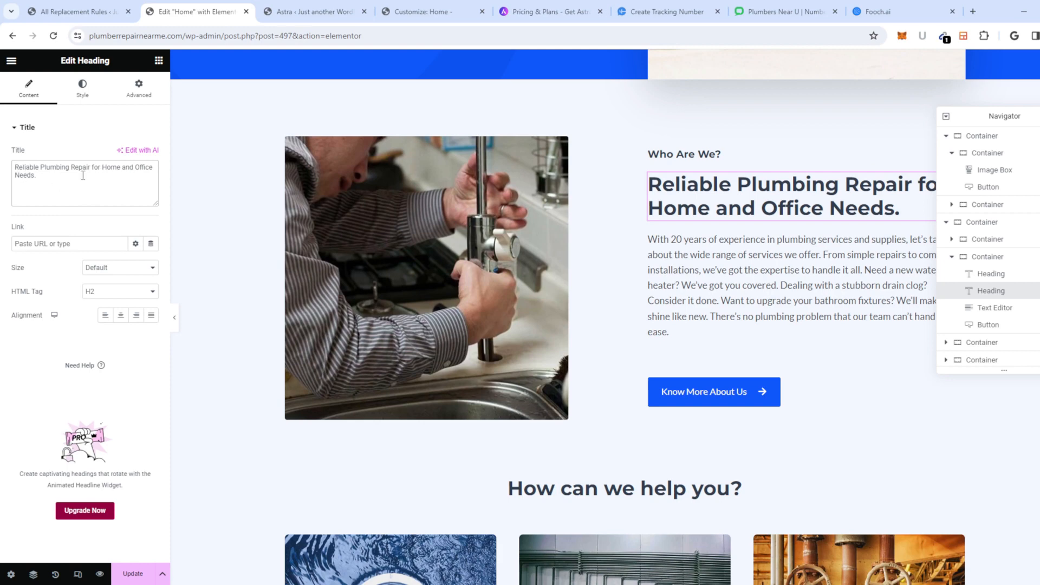
# Step: Replace 'for Home and Office Needs.' so the heading reads 'Reliable Plumbing Repair in New York'
pyautogui.moveTo(94, 176); pyautogui.dragTo(91, 165)
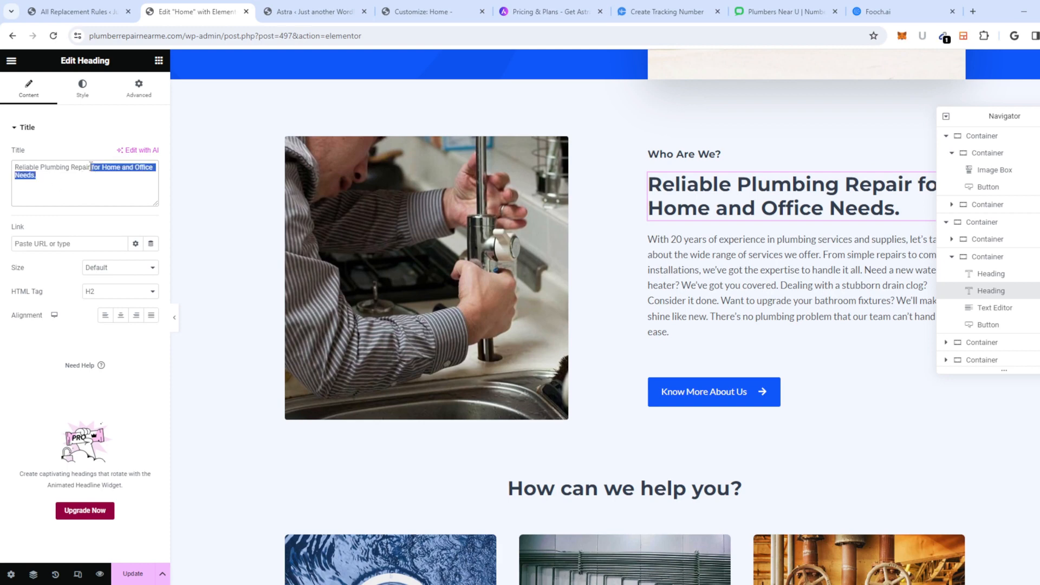
pyautogui.press('BackSpace')
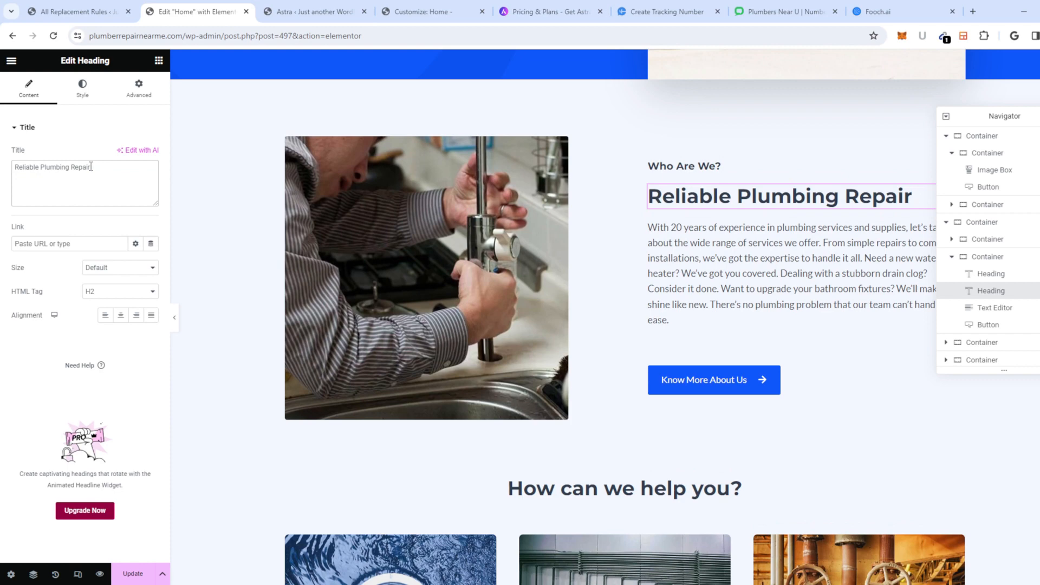
pyautogui.write('R INr')
pyautogui.press('BackSpace')
pyautogui.press('BackSpace')
pyautogui.write('r in Nw')
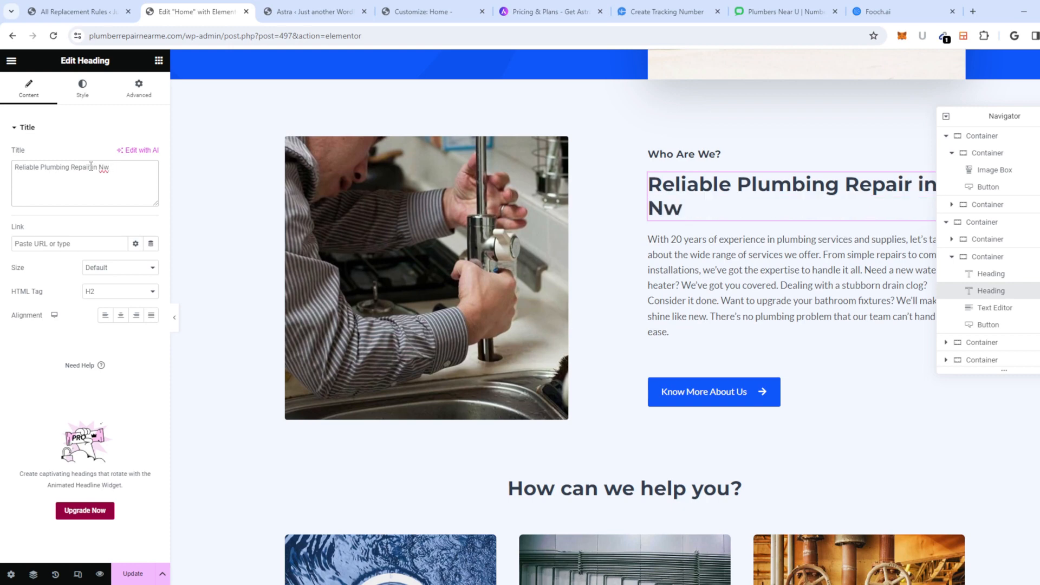
pyautogui.press('BackSpace')
pyautogui.write('eW')
pyautogui.press('BackSpace')
pyautogui.write('w York')
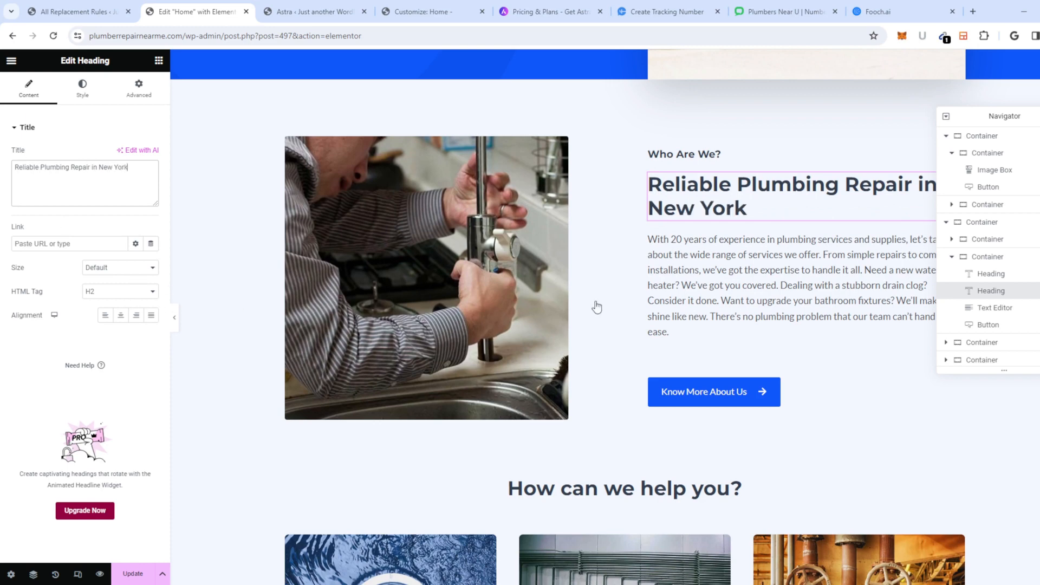
# Step: Review the hero heading's wording on the page and select the Know More About Us button
pyautogui.scroll(9, 504, 274)
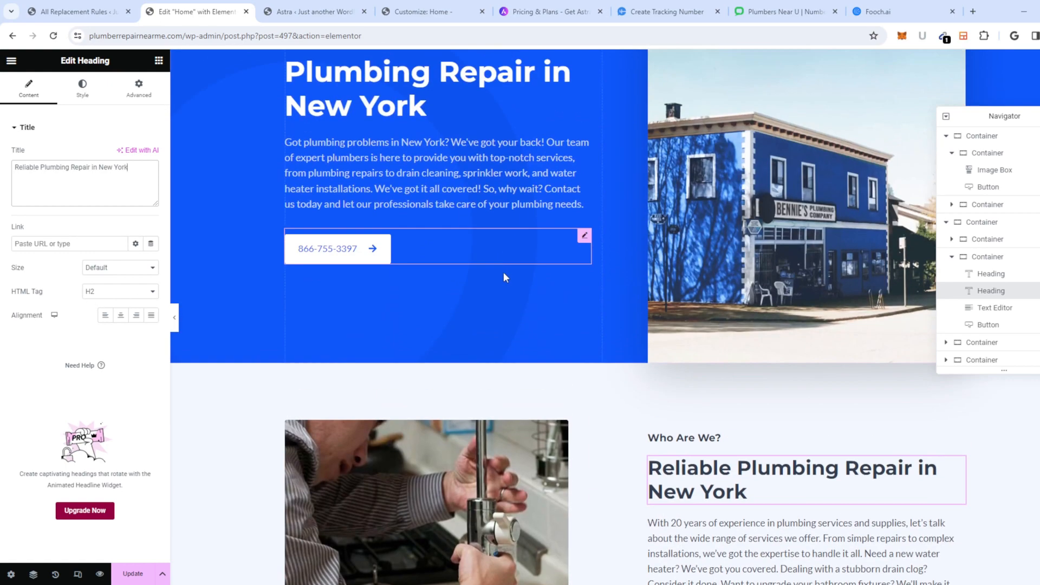
pyautogui.click(409, 250)
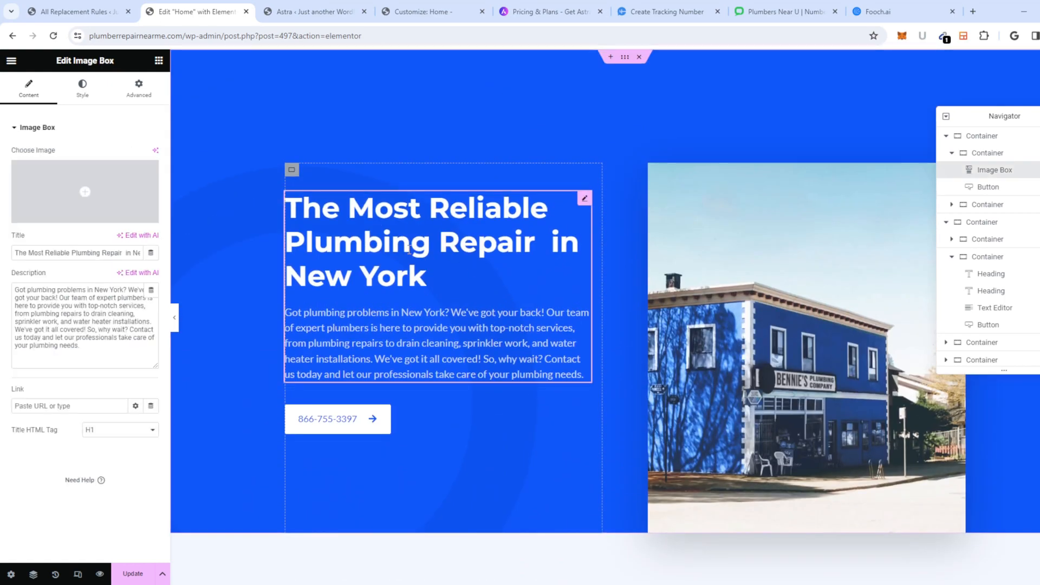
pyautogui.scroll(-8, 638, 379)
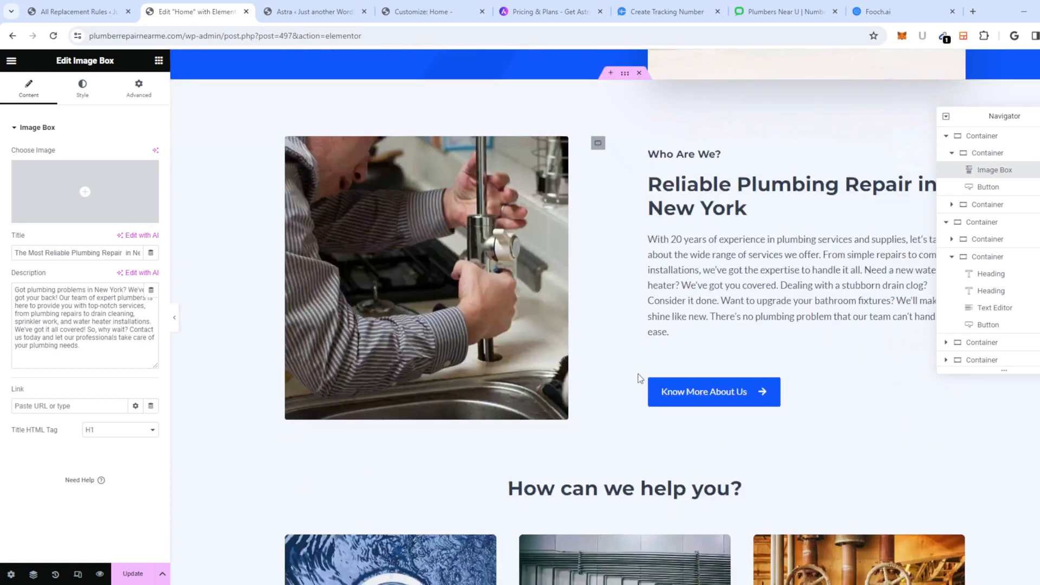
pyautogui.scroll(7, 680, 226)
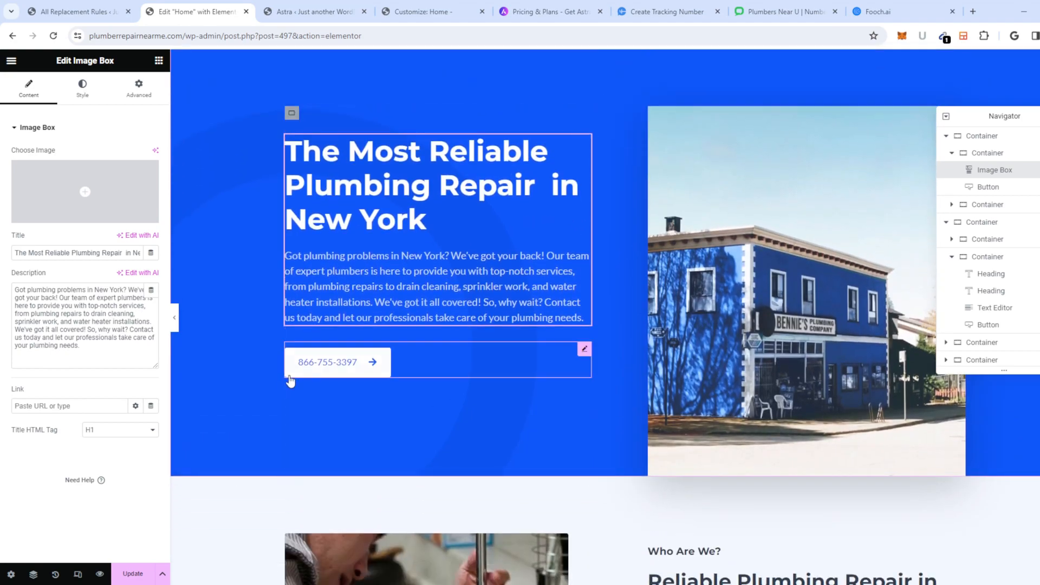
pyautogui.scroll(-6, 782, 414)
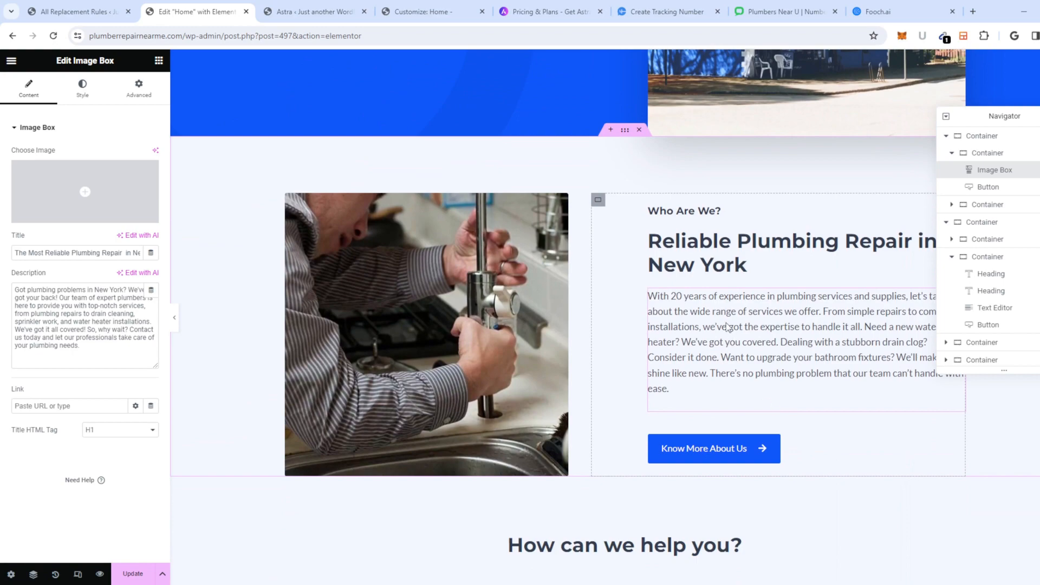
pyautogui.scroll(-2, 726, 333)
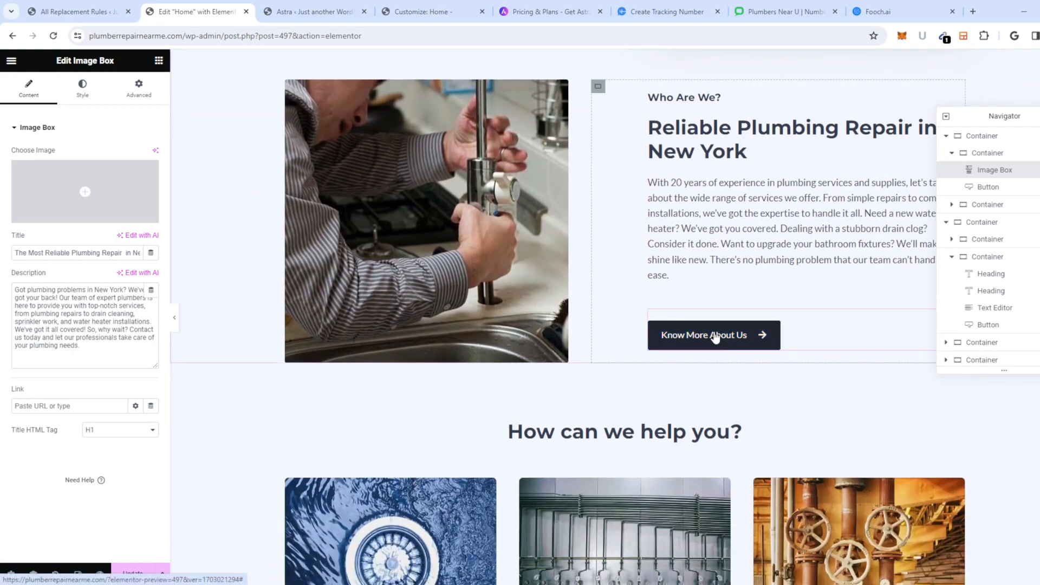
pyautogui.scroll(9, 715, 336)
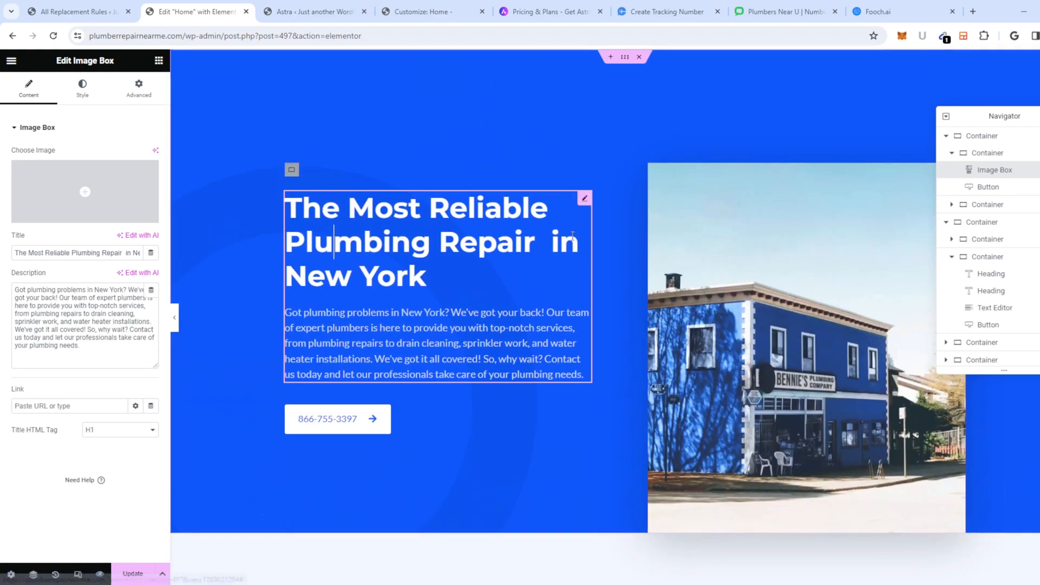
pyautogui.scroll(-10, 698, 114)
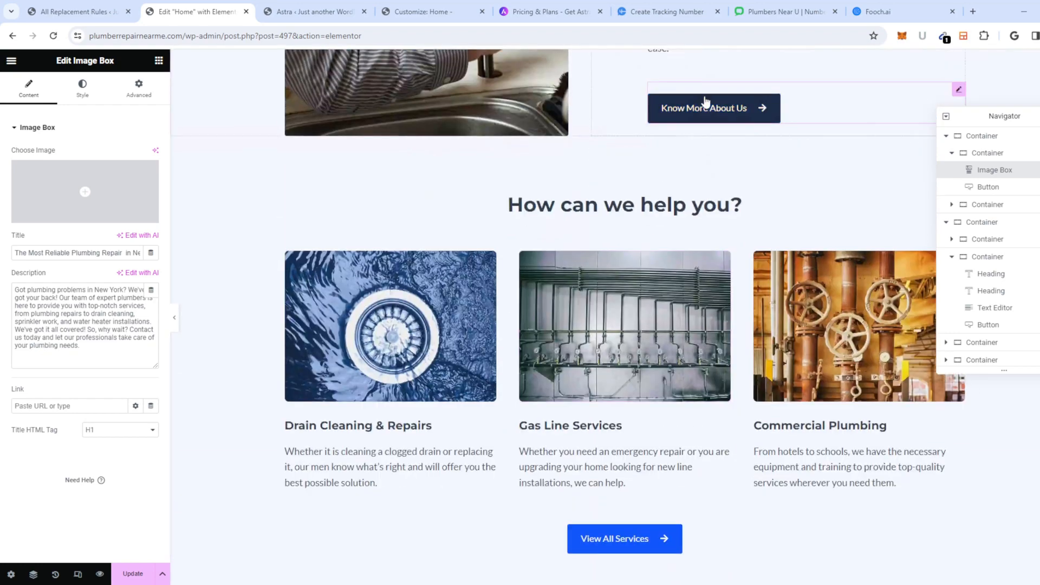
pyautogui.click(700, 110)
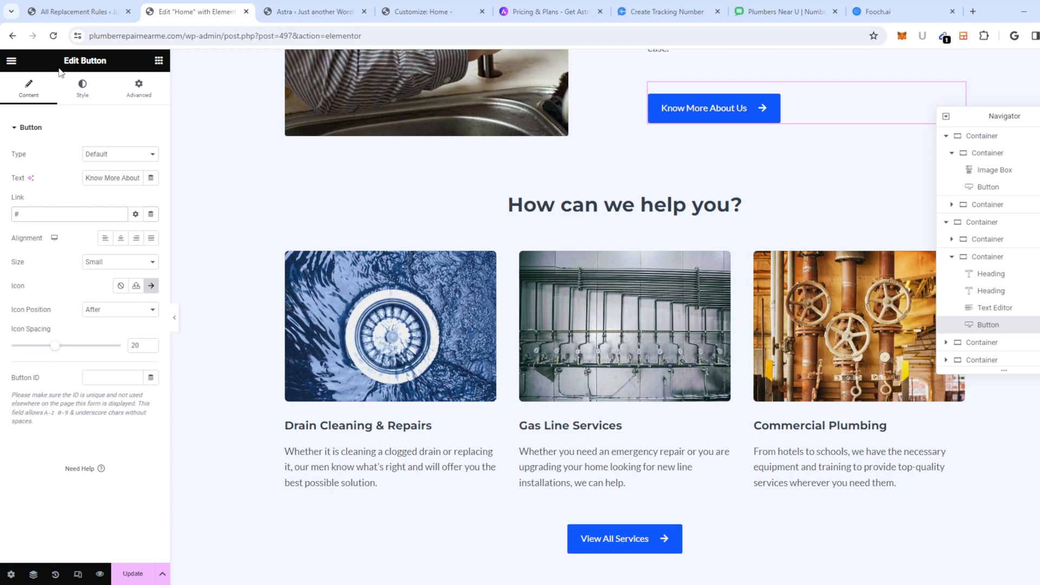
# Step: Open the live site's About page in a new tab to check its URL
pyautogui.click(298, 13)
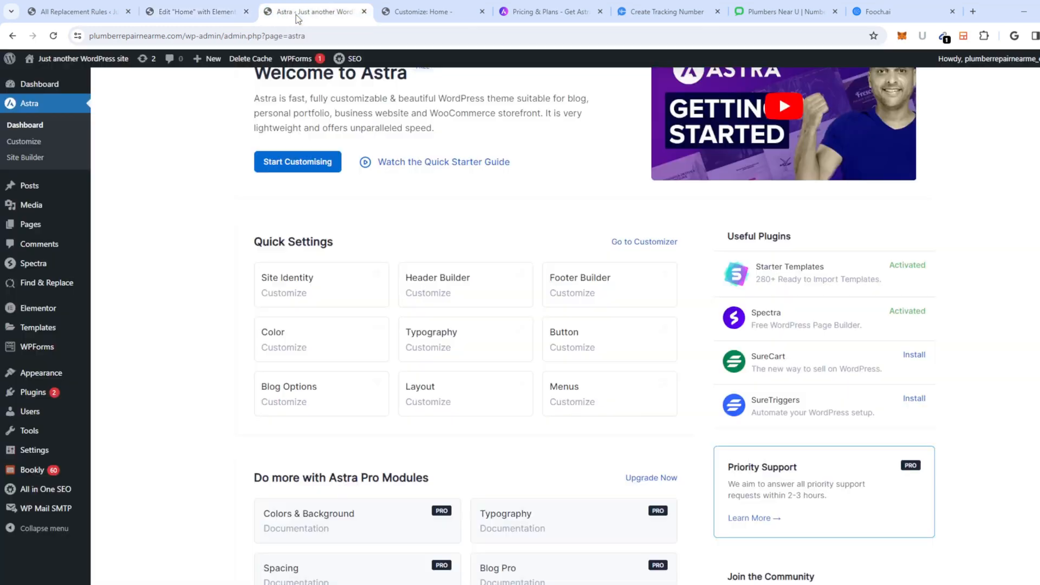
pyautogui.click(89, 64)
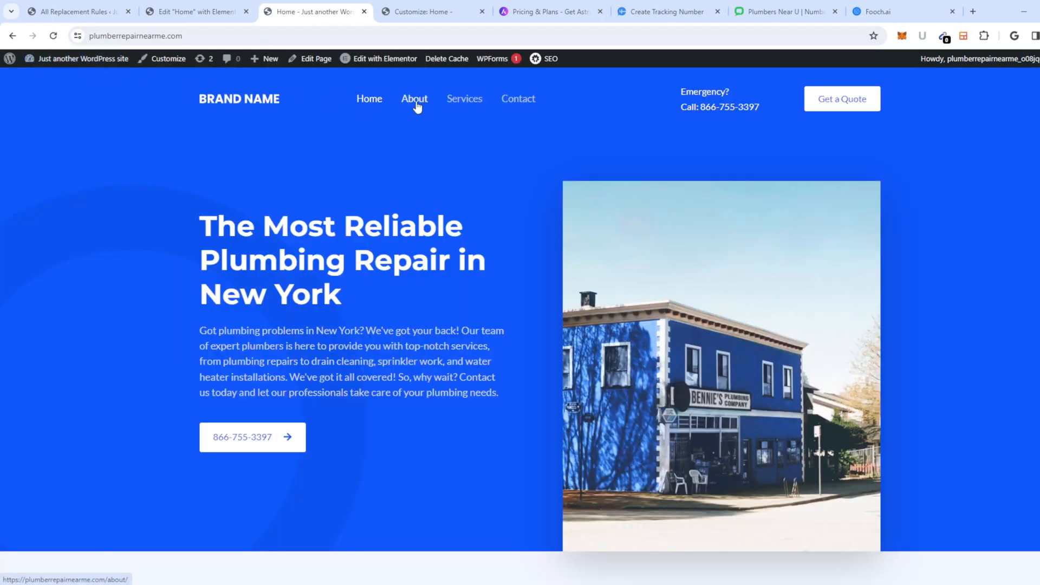
pyautogui.middleClick(417, 103)
pyautogui.click(380, 12)
pyautogui.click(217, 37)
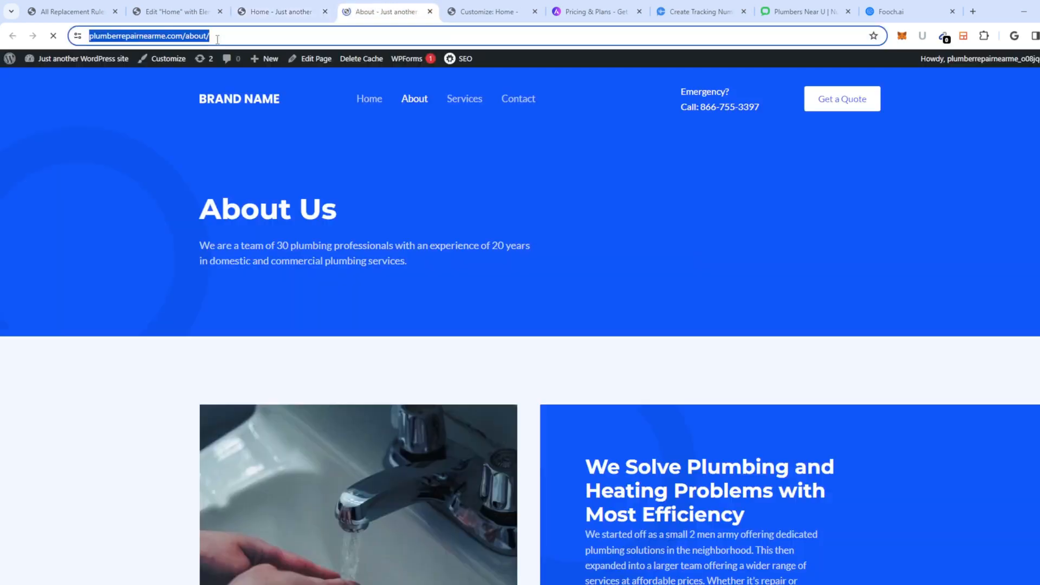
pyautogui.click(285, 13)
# Step: Set the Know More About Us button's link to /about and update the Home page
pyautogui.click(178, 11)
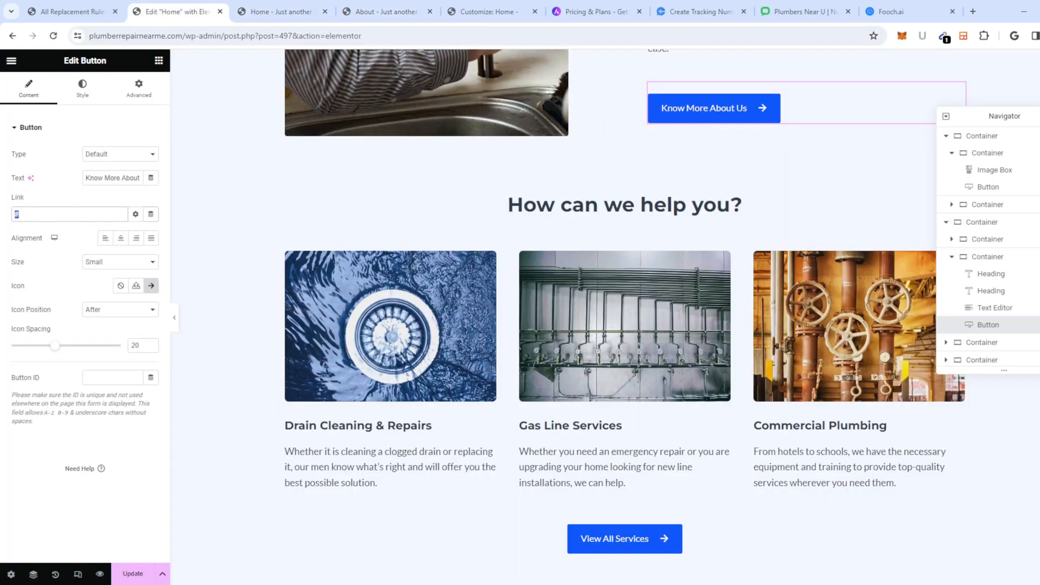
pyautogui.click(16, 215)
pyautogui.write('/abpiu')
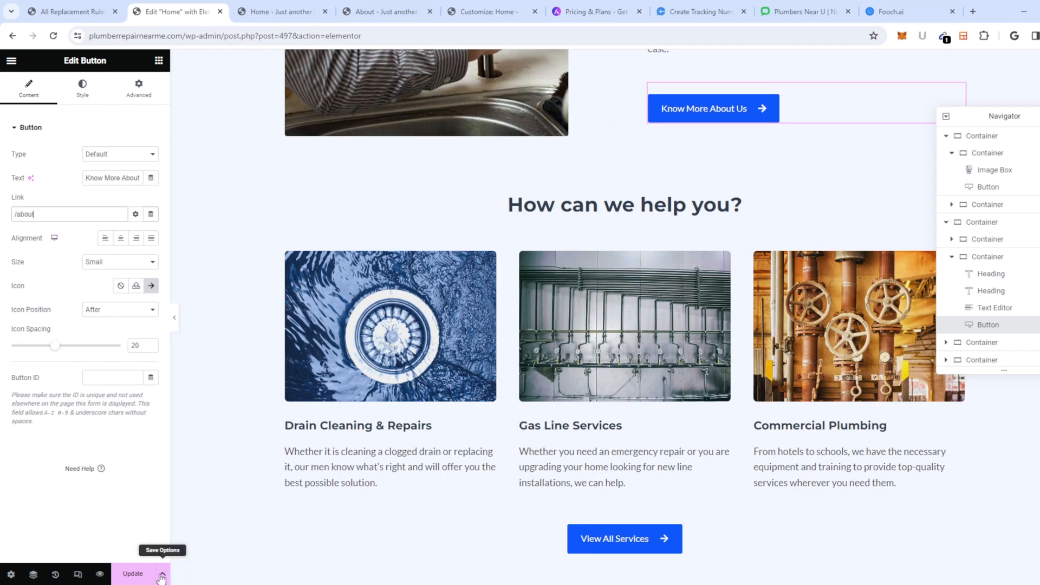
pyautogui.click(133, 573)
pyautogui.scroll(4, 569, 271)
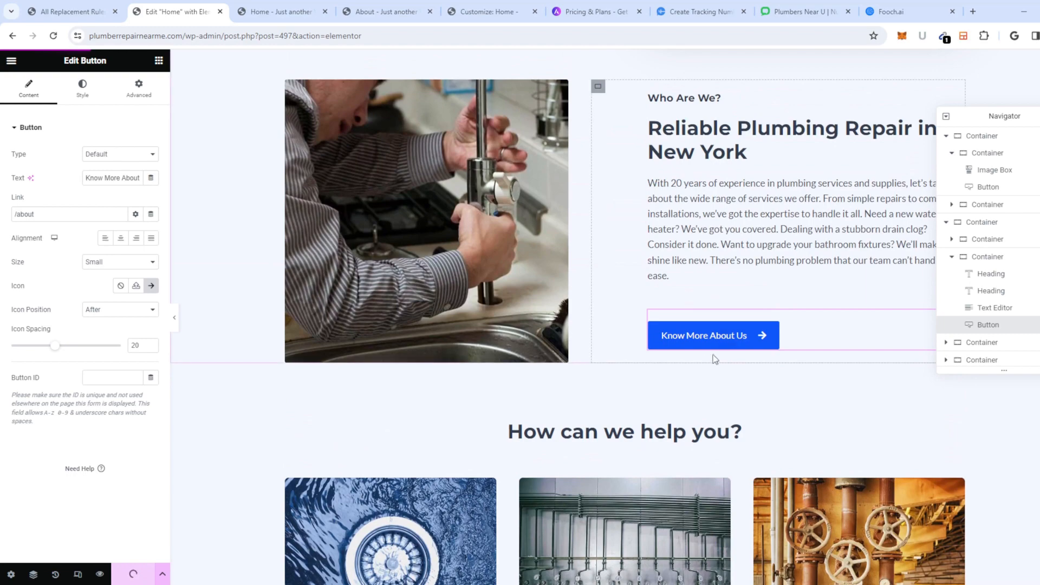
pyautogui.scroll(-4, 685, 353)
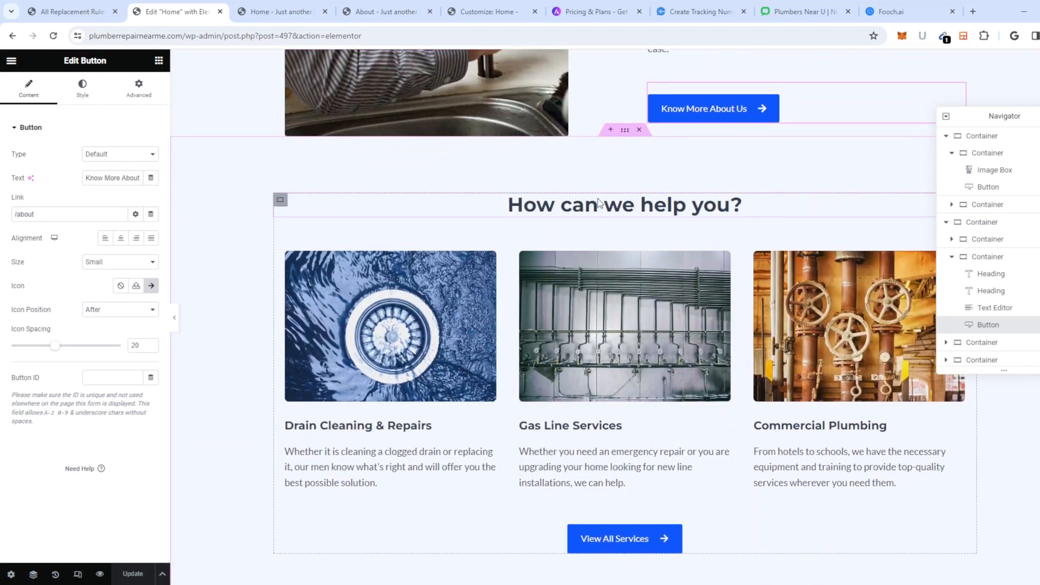
# Step: Retitle the 'How can we help you?' heading to 'Plumber Repair Services Offered'
pyautogui.click(600, 204)
pyautogui.tripleClick(596, 205)
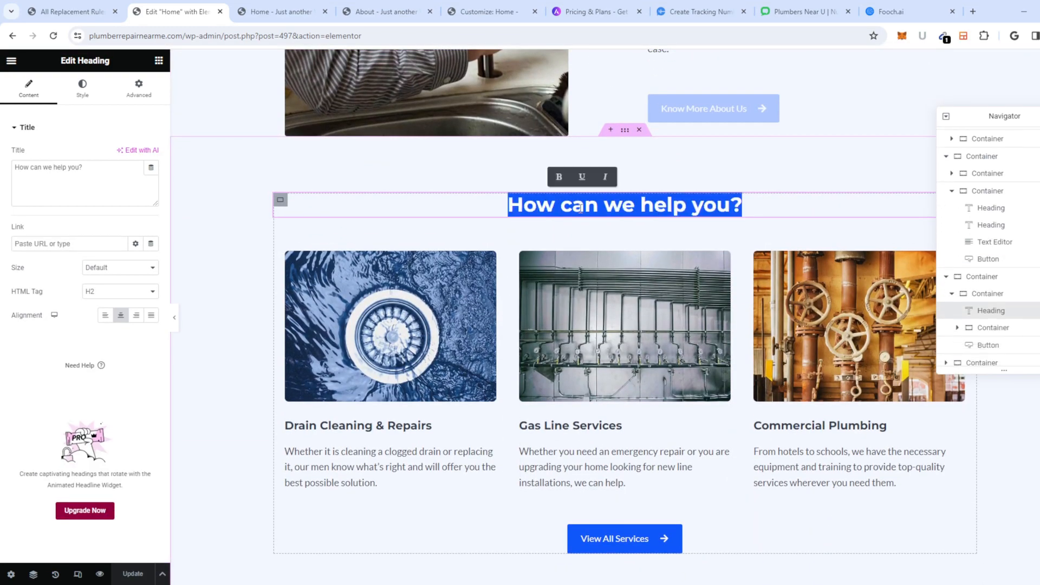
pyautogui.moveTo(87, 171); pyautogui.dragTo(4, 174)
pyautogui.click(52, 173)
pyautogui.hotkey('ctrl', 'a')
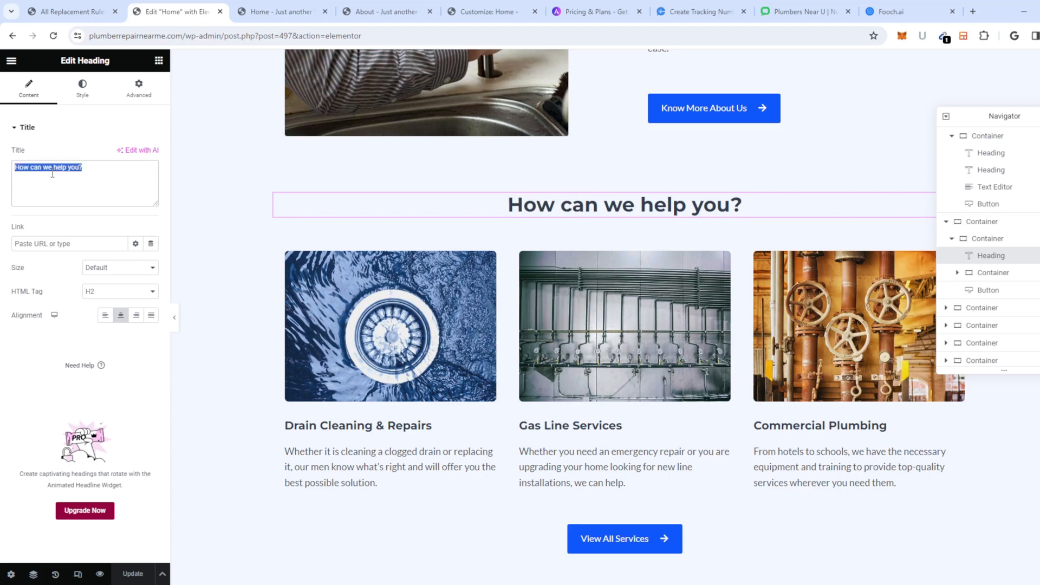
pyautogui.write('Plu')
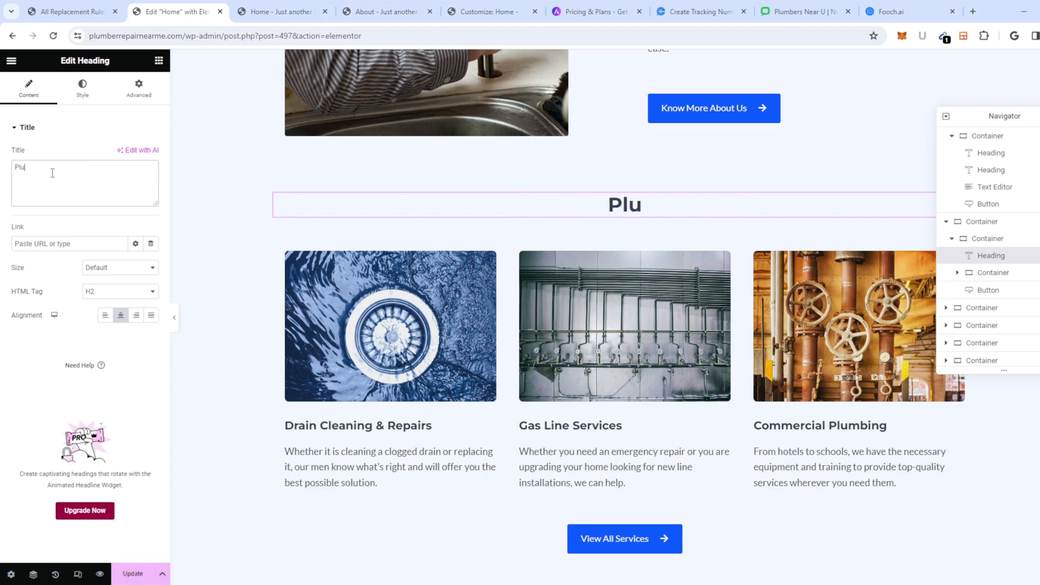
pyautogui.write('mber Repair')
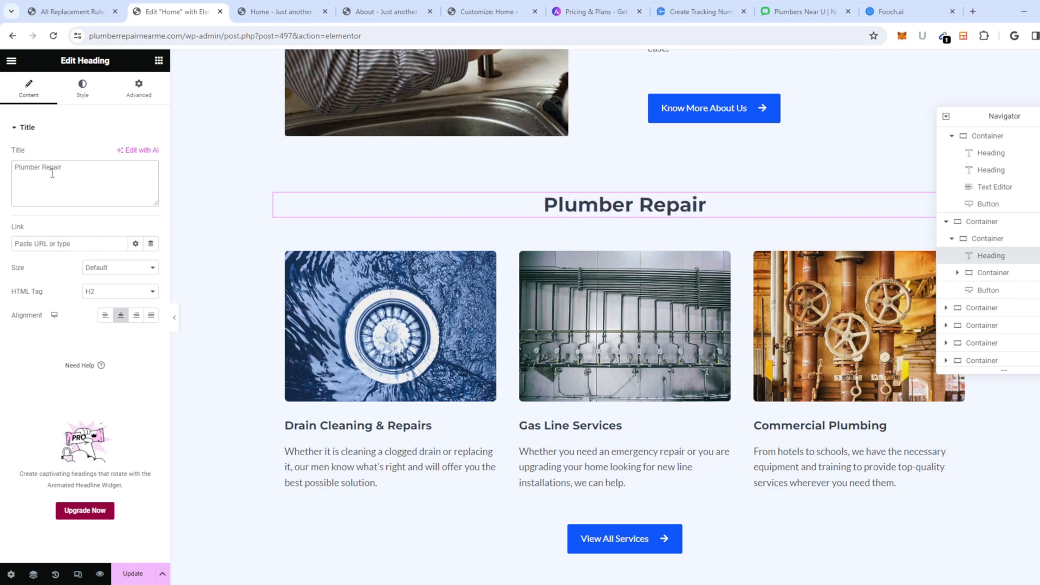
pyautogui.write(' Services')
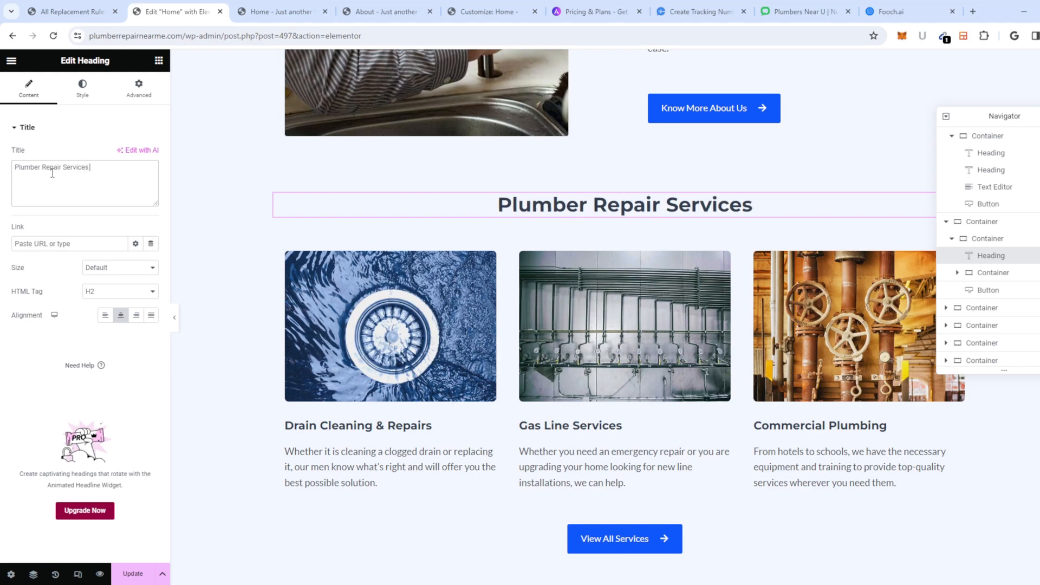
pyautogui.write(' Offered')
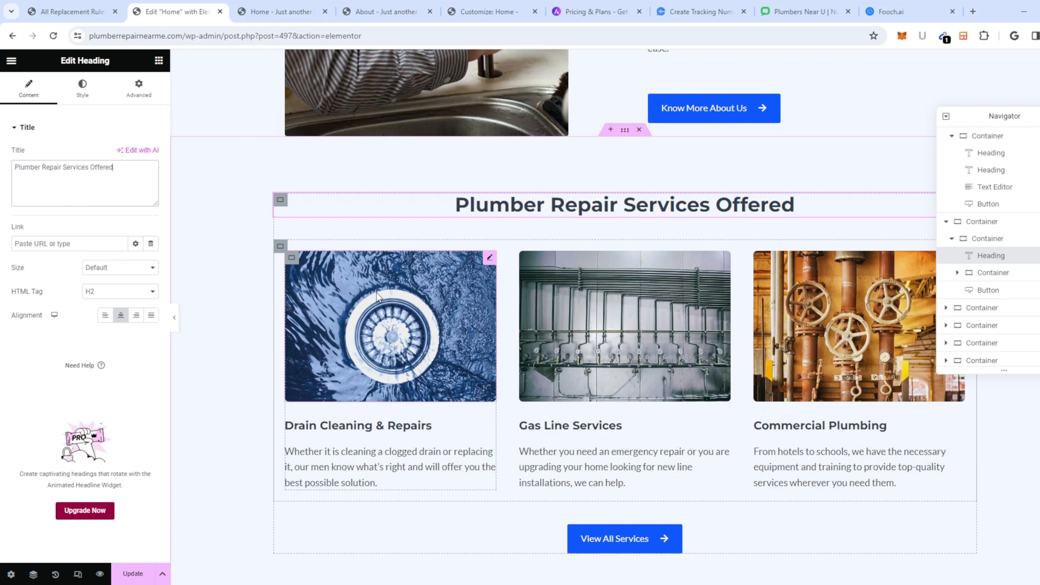
# Step: Select the full Drain Cleaning description in the Text Editor panel and switch to Fooch.ai
pyautogui.scroll(-3, 517, 363)
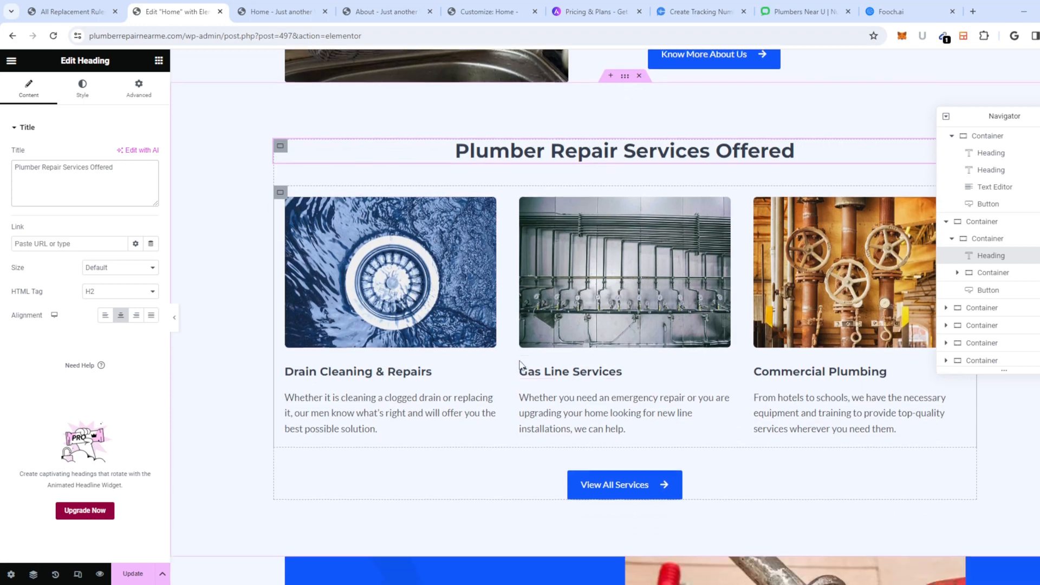
pyautogui.scroll(1, 488, 376)
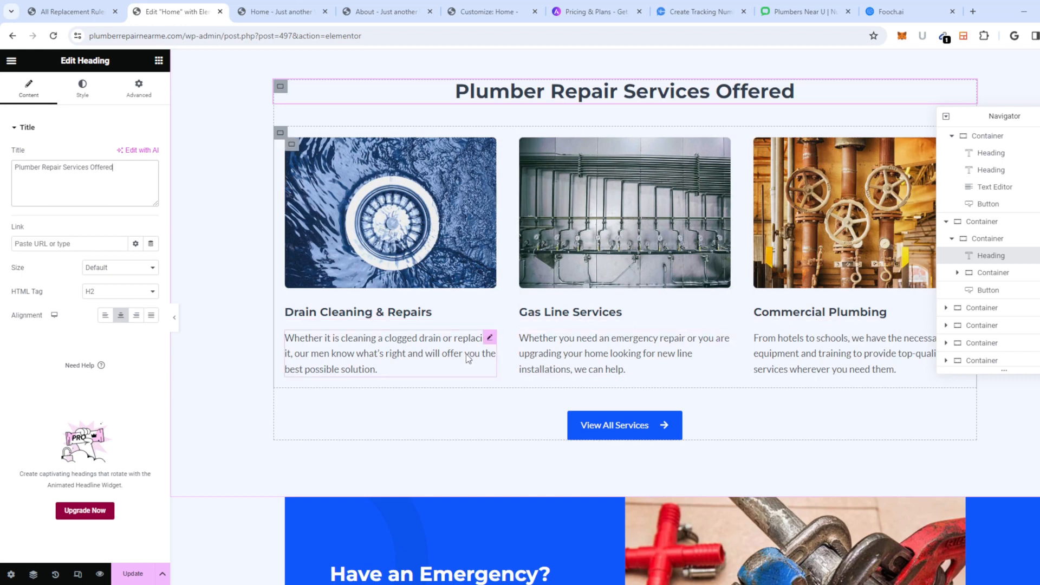
pyautogui.click(389, 366)
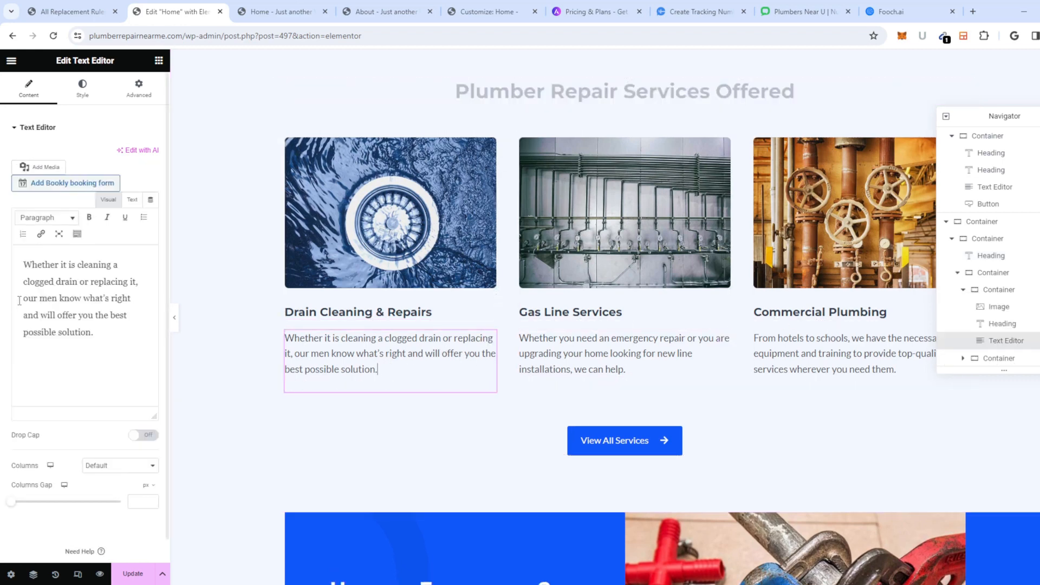
pyautogui.moveTo(112, 342); pyautogui.dragTo(15, 259)
pyautogui.hotkey('ctrl', 'c')
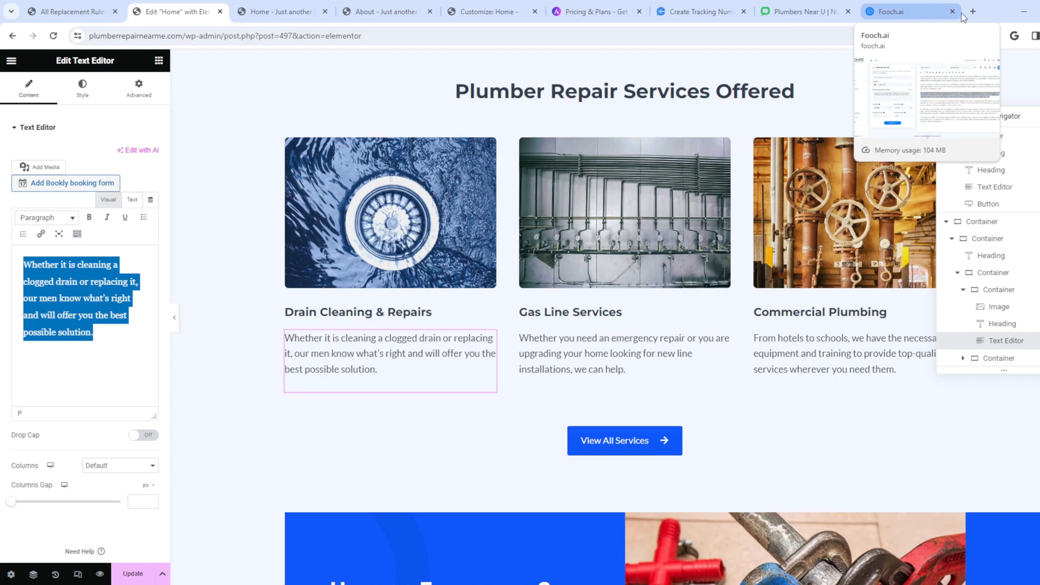
pyautogui.click(906, 10)
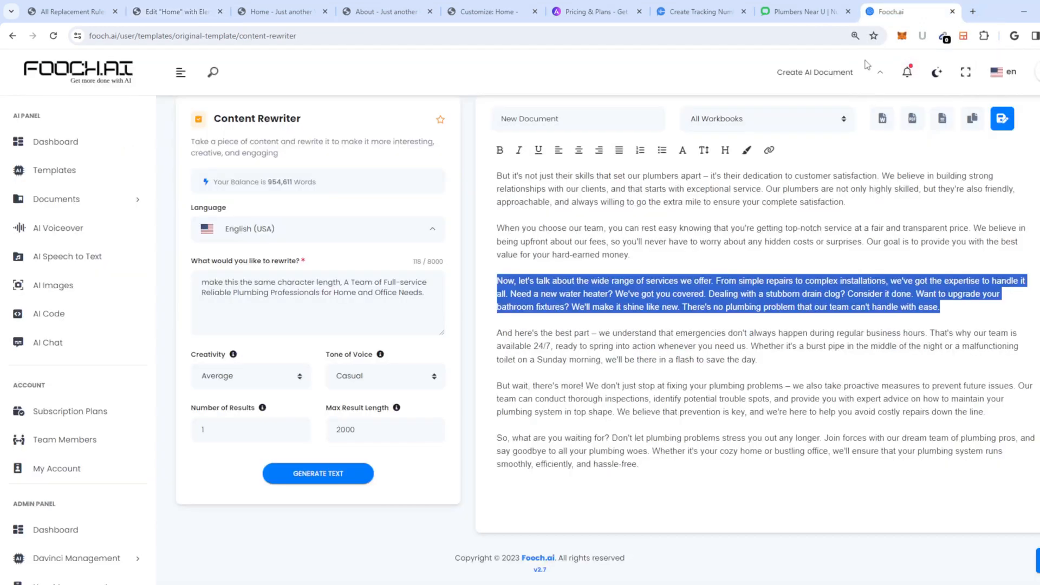
# Step: Star the SEO Specialist assistant in AI Chat and start a new conversation with it
pyautogui.click(547, 418)
pyautogui.scroll(-1, 653, 346)
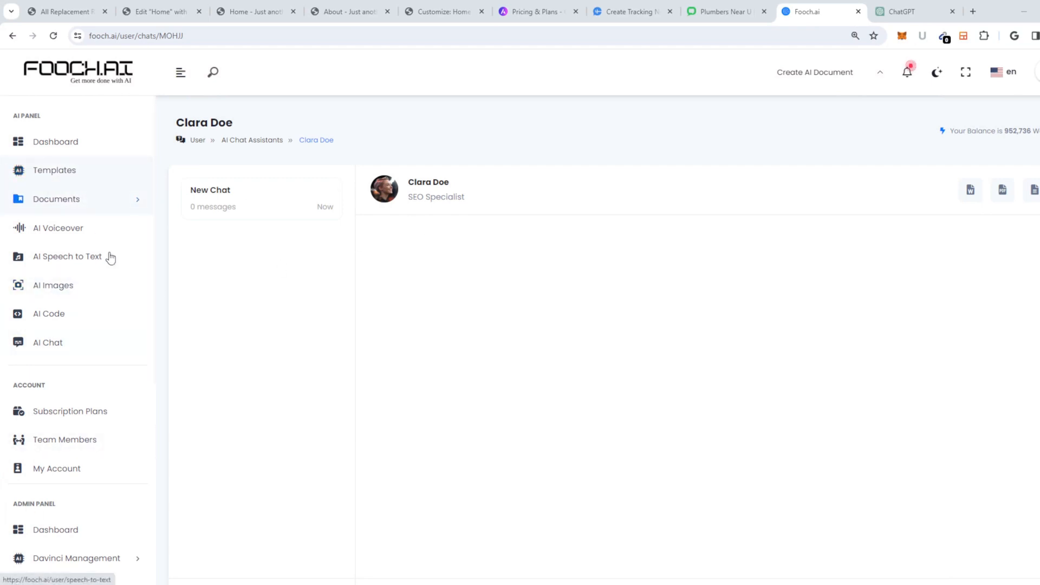
pyautogui.click(39, 342)
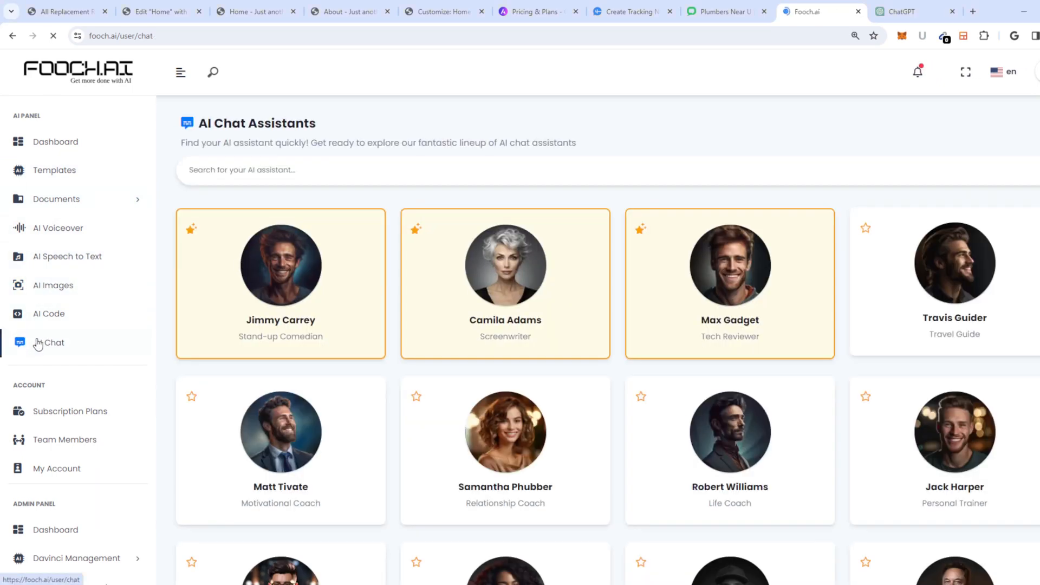
pyautogui.scroll(-20, 756, 369)
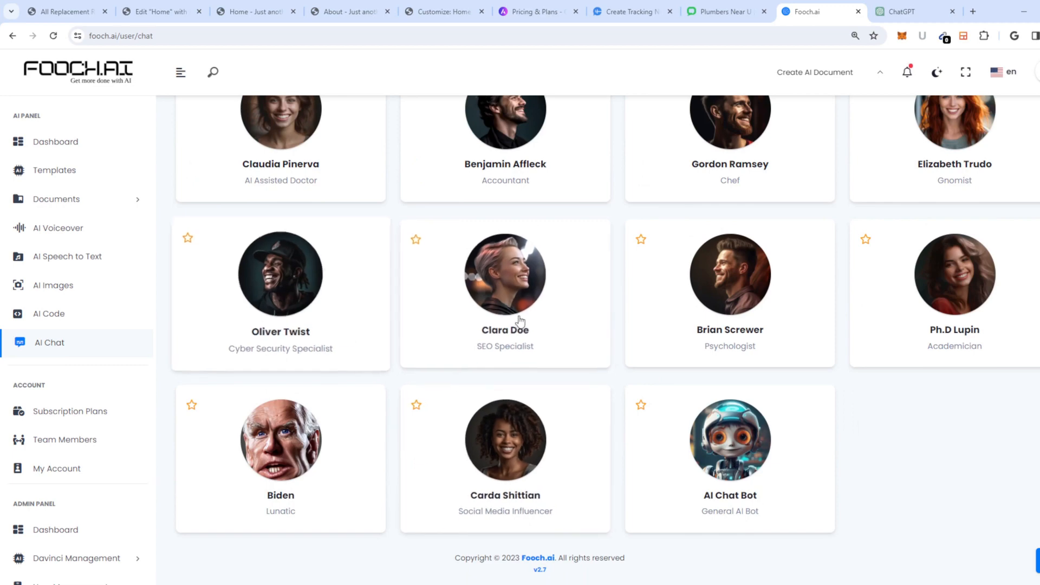
pyautogui.click(416, 239)
pyautogui.click(553, 391)
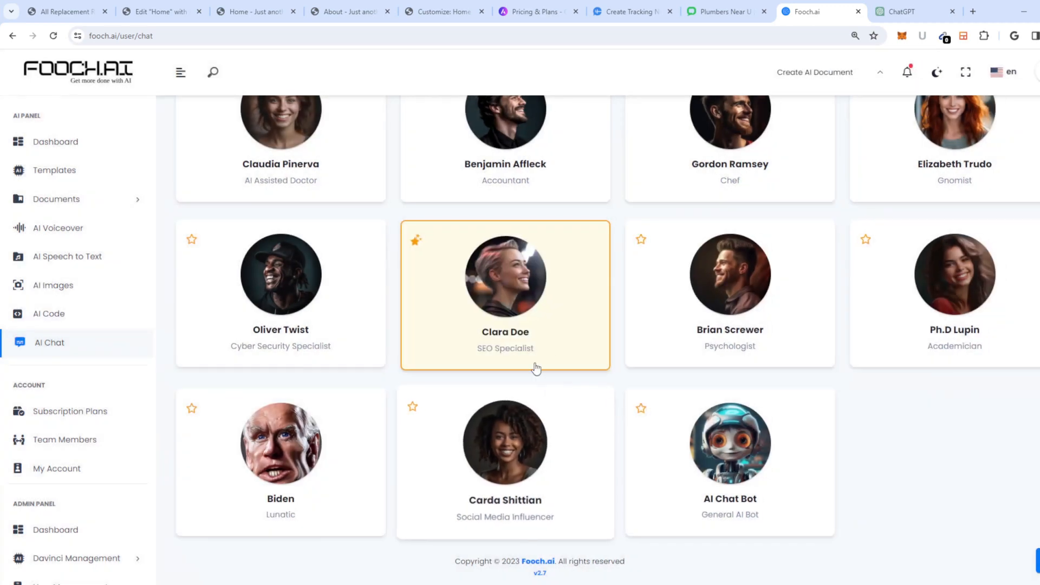
pyautogui.click(498, 319)
pyautogui.scroll(-2, 448, 387)
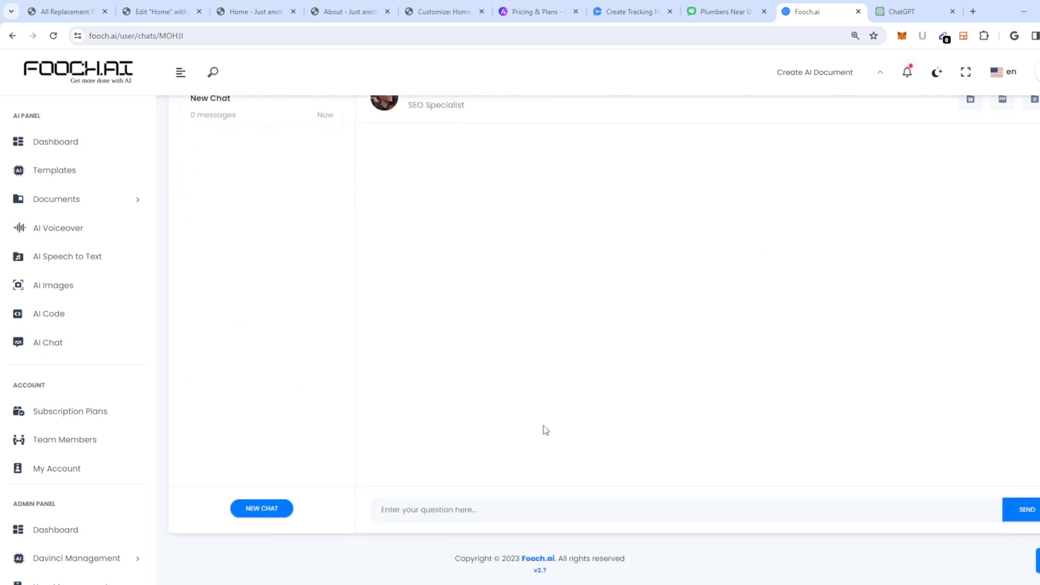
pyautogui.click(488, 511)
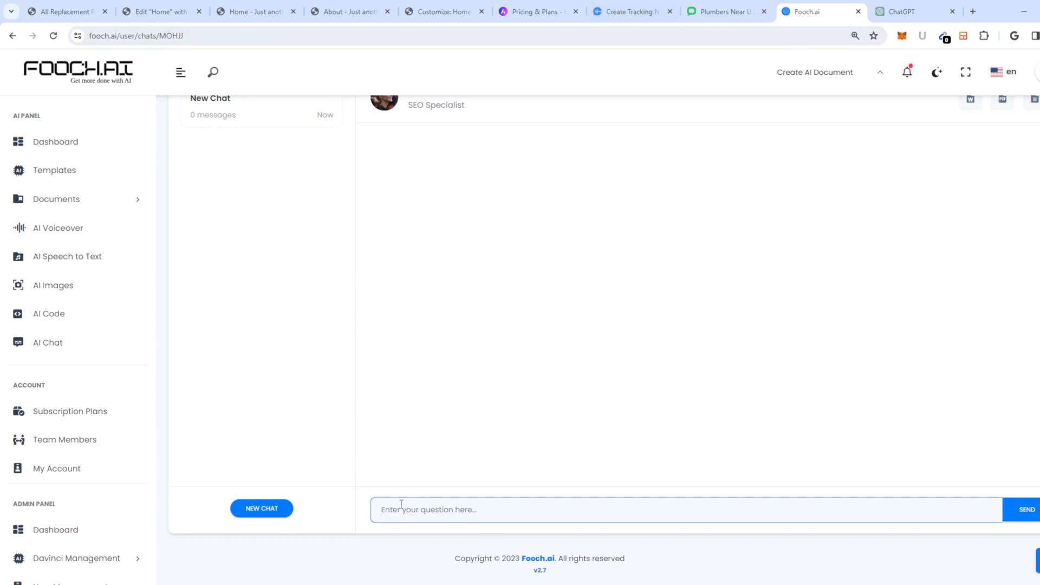
# Step: Write a rewrite request for the New York plumber site and copy the Drain Cleaning paragraph from Elementor
pyautogui.write('i have a plumber repair in new york ')
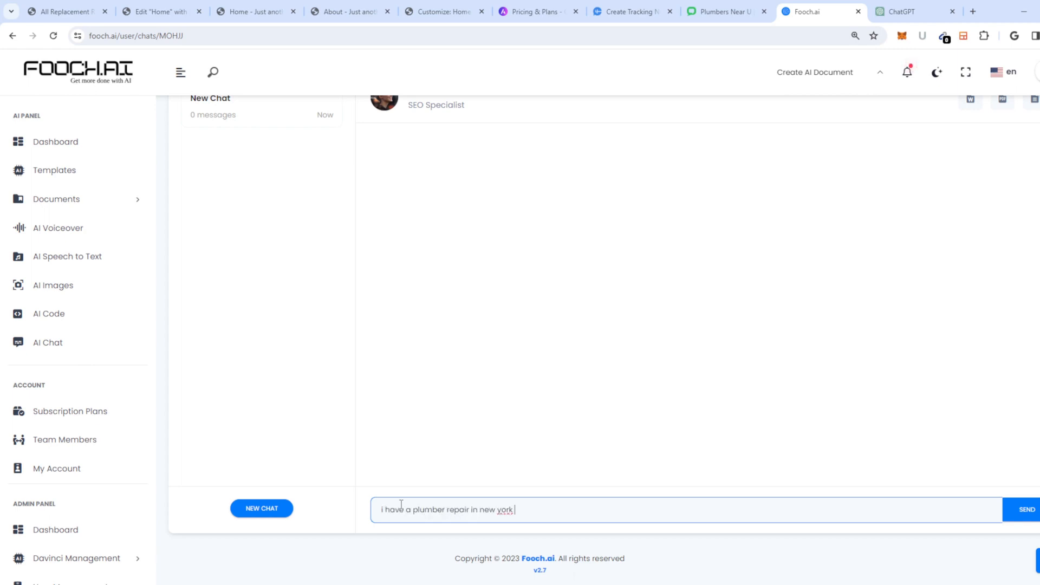
pyautogui.write('website and i want to rewriutte this text in roughly the same amount of characters,')
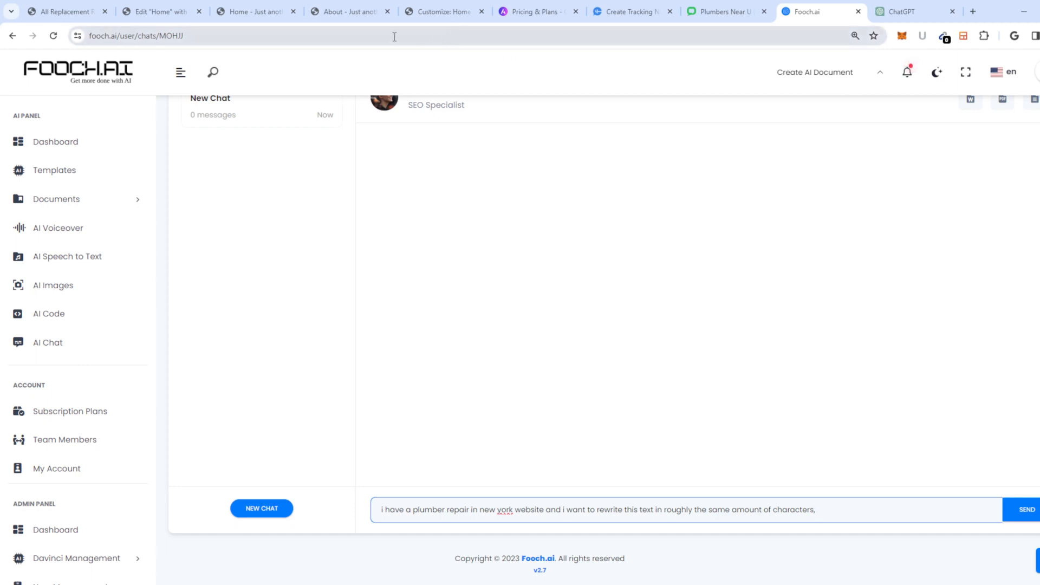
pyautogui.click(243, 16)
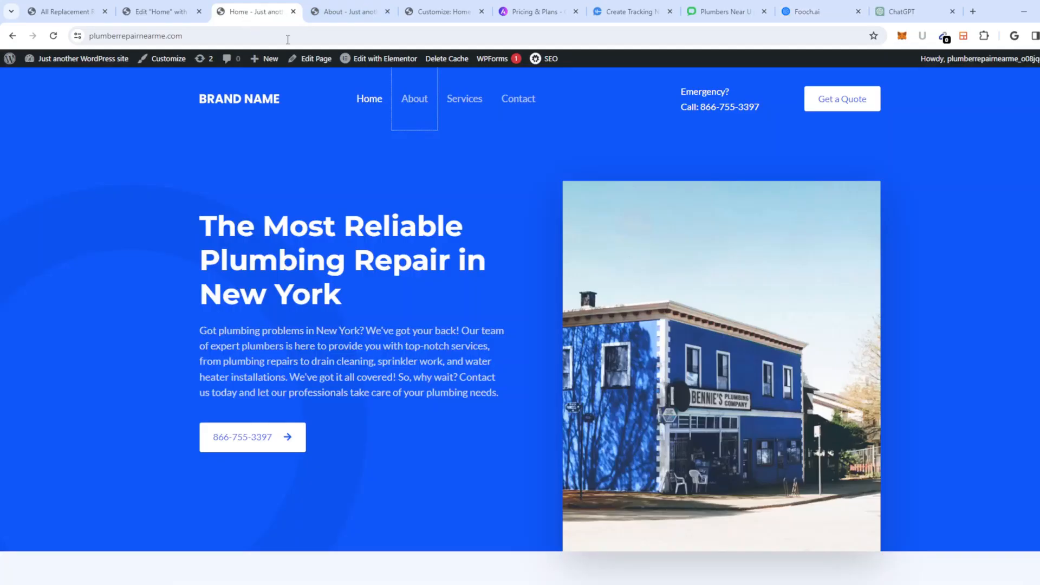
pyautogui.click(152, 12)
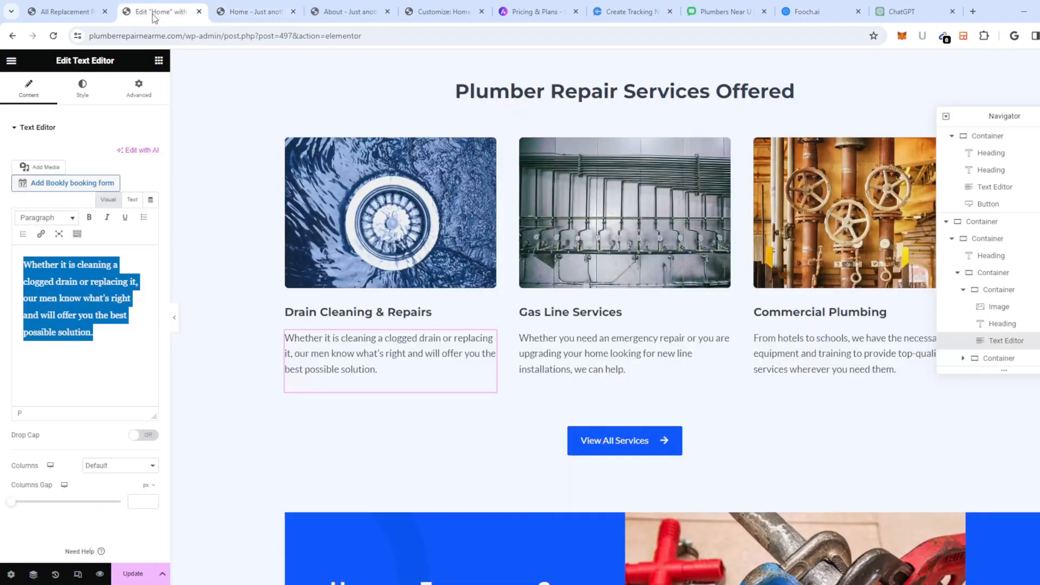
pyautogui.rightClick(113, 295)
pyautogui.click(135, 350)
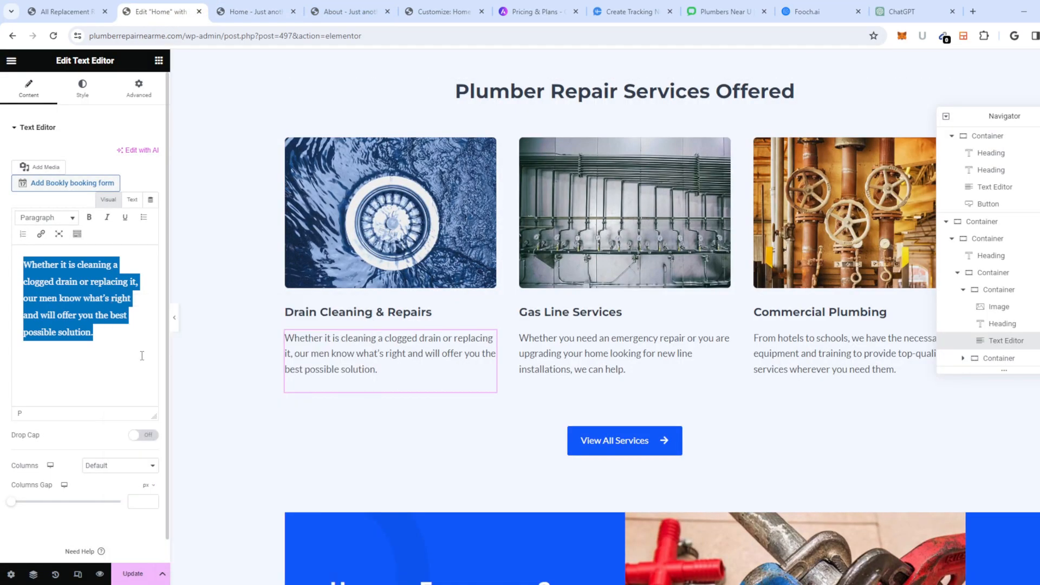
# Step: Paste the paragraph into the chat, send it, and select the assistant's rewritten description
pyautogui.click(811, 12)
pyautogui.hotkey('ctrl', 'v')
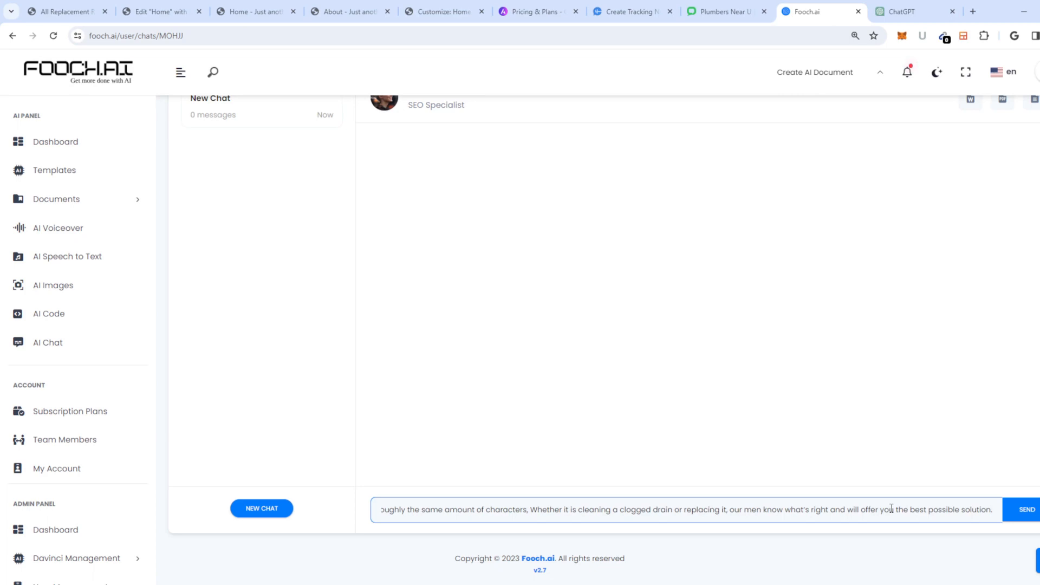
pyautogui.press('Return')
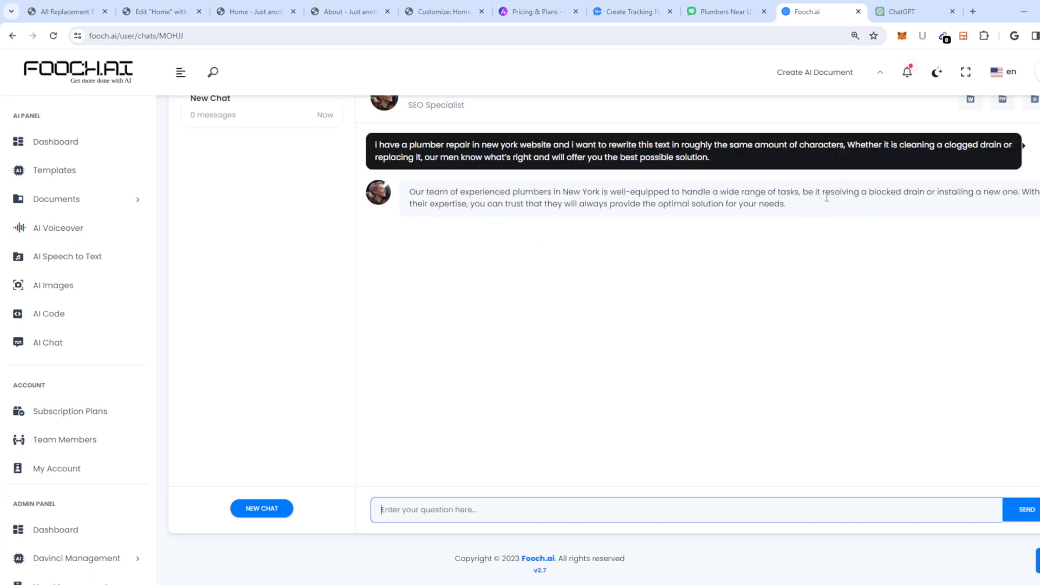
pyautogui.moveTo(788, 205); pyautogui.dragTo(407, 199)
pyautogui.hotkey('ctrl', 'c')
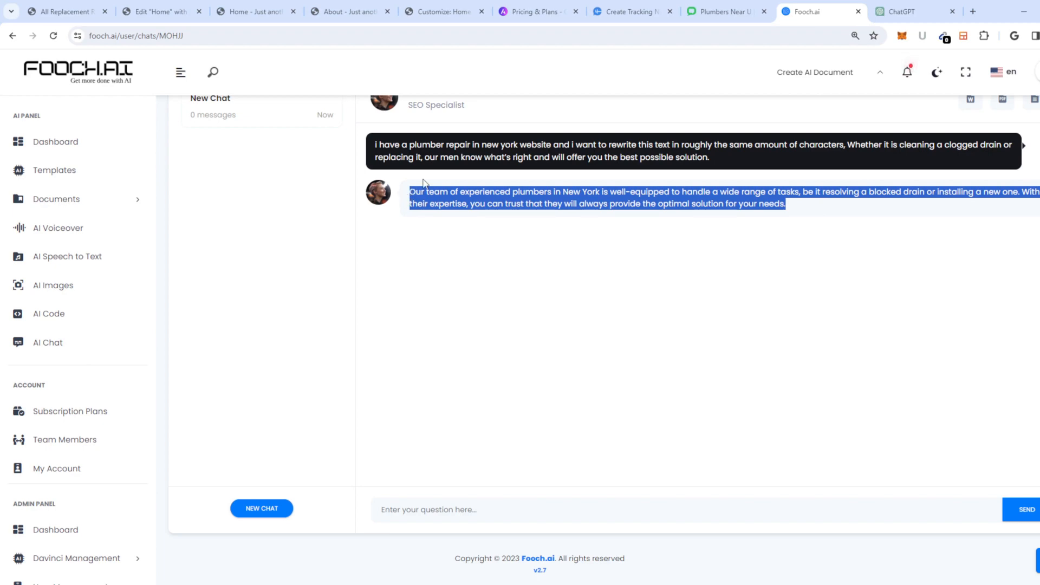
pyautogui.click(258, 12)
pyautogui.click(174, 12)
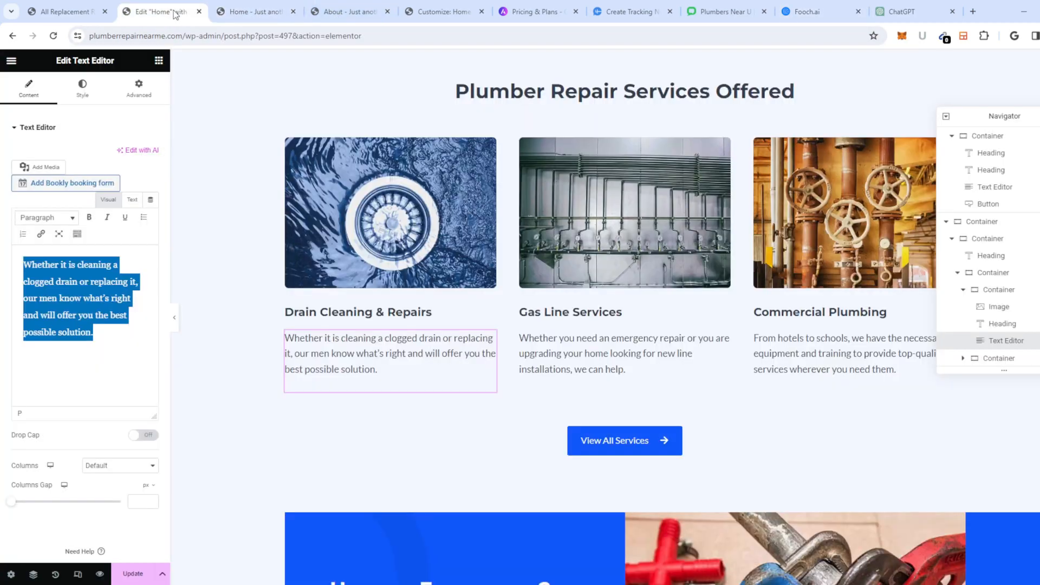
# Step: Paste the rewrite over the Drain Cleaning description, then select the Gas Line Services paragraph
pyautogui.hotkey('ctrl', 'v')
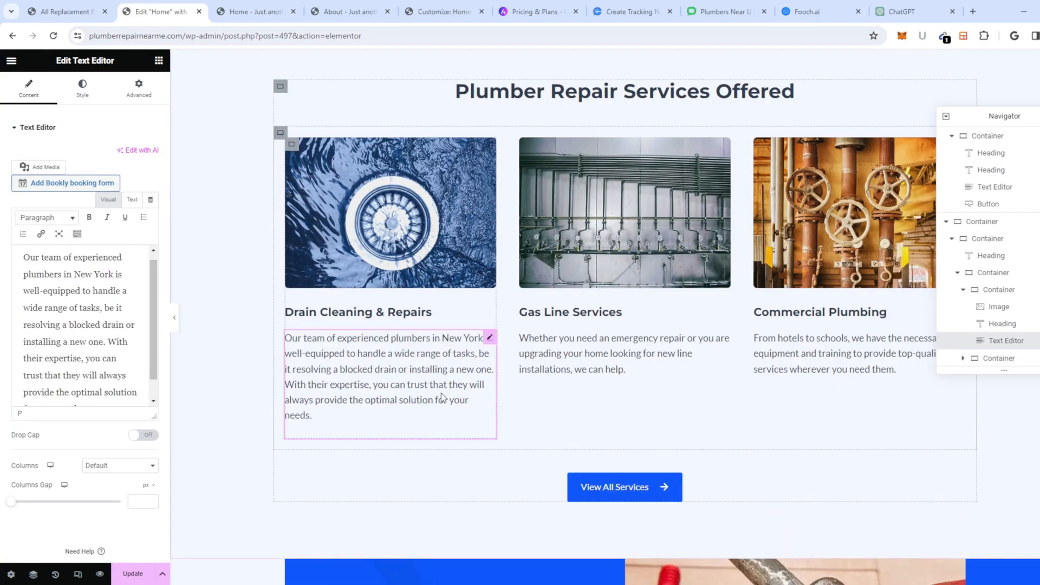
pyautogui.click(575, 358)
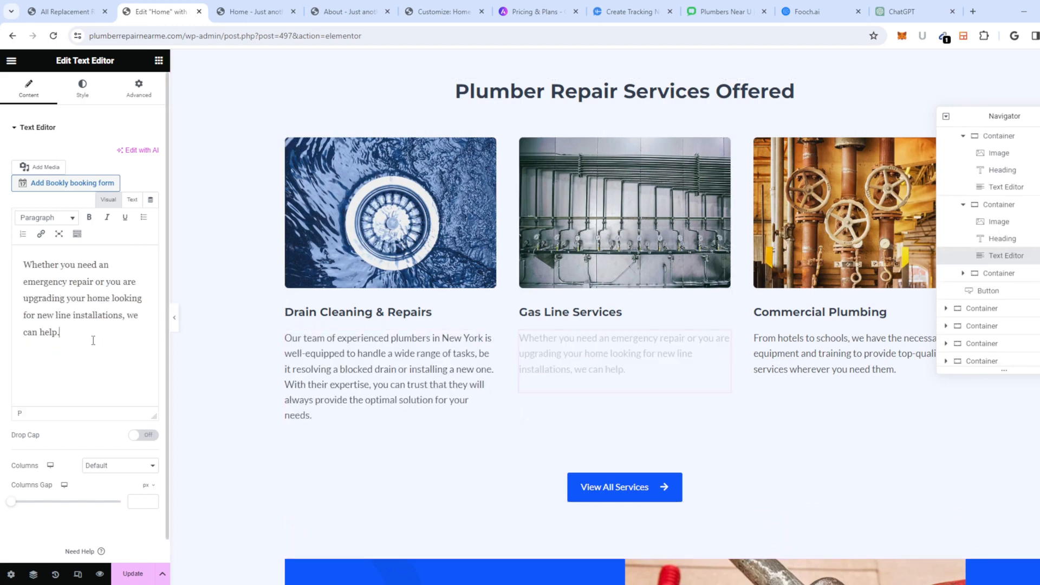
pyautogui.moveTo(93, 340); pyautogui.dragTo(4, 255)
pyautogui.hotkey('ctrl', 'c')
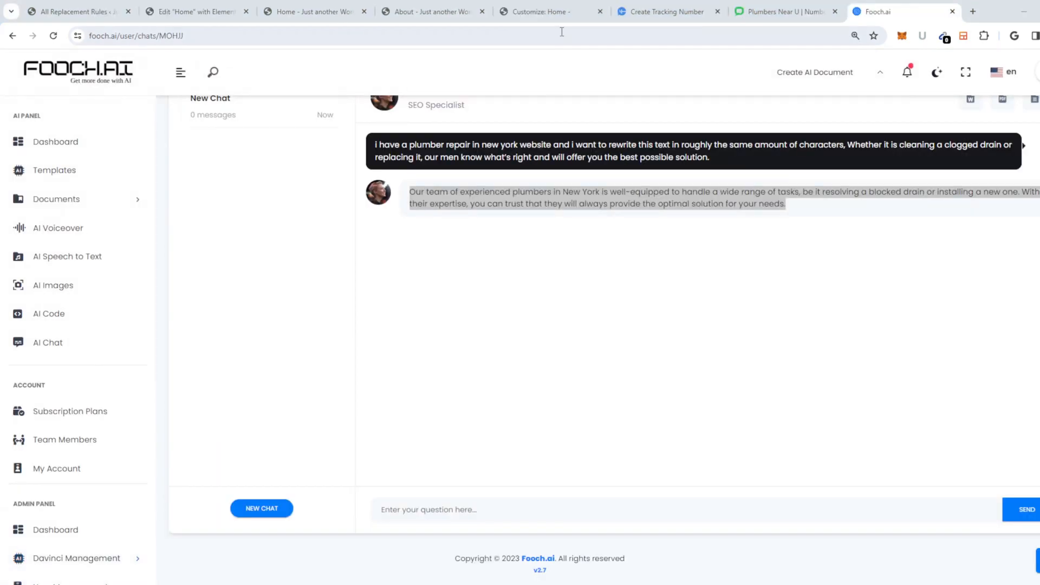
# Step: Ask the SEO assistant to rewrite the Gas Line Services paragraph at similar length and select its reply
pyautogui.click(464, 508)
pyautogui.hotkey('ctrl', 'v')
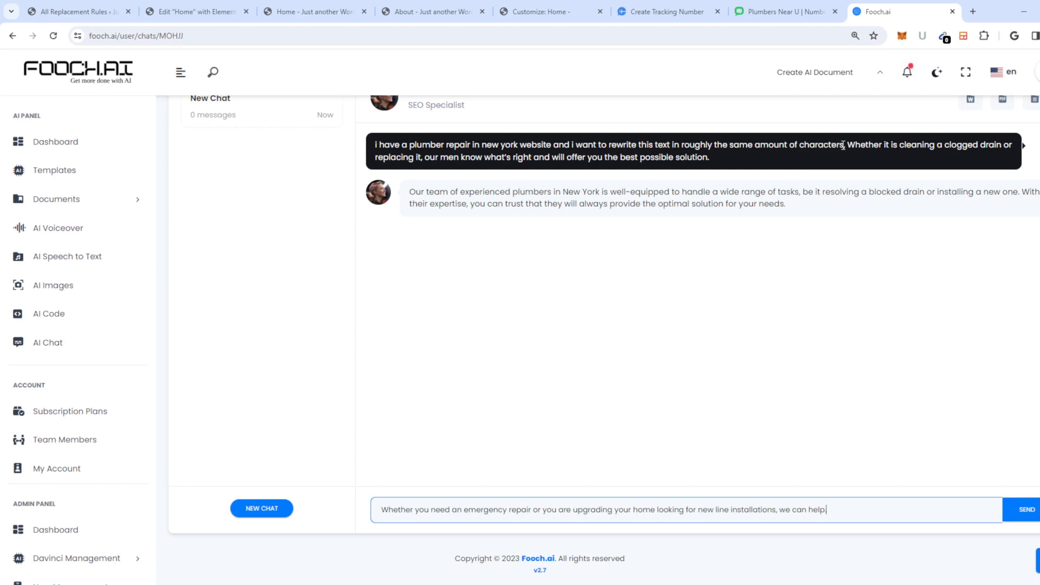
pyautogui.moveTo(846, 145); pyautogui.dragTo(399, 145)
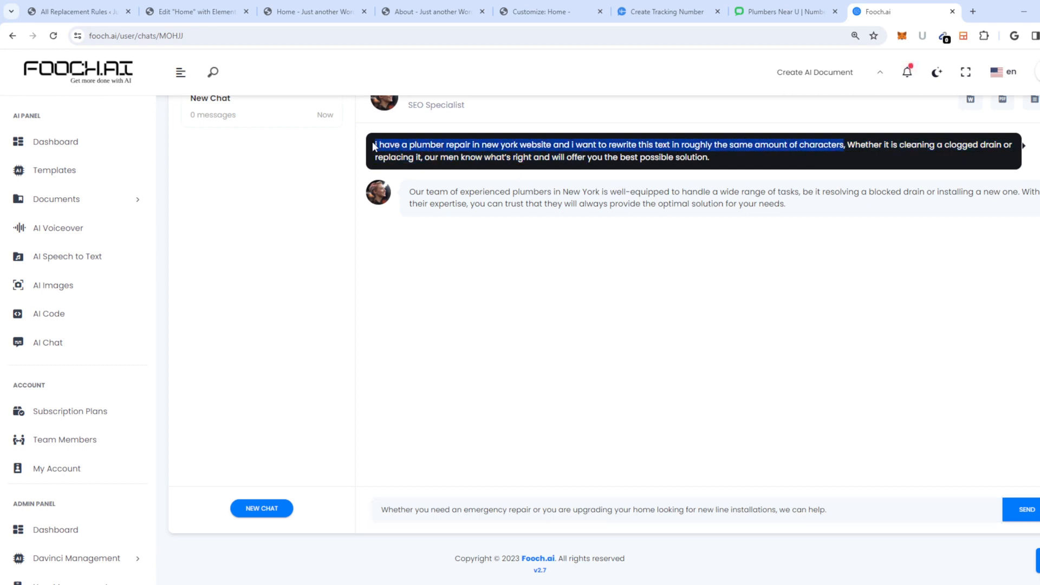
pyautogui.click(378, 511)
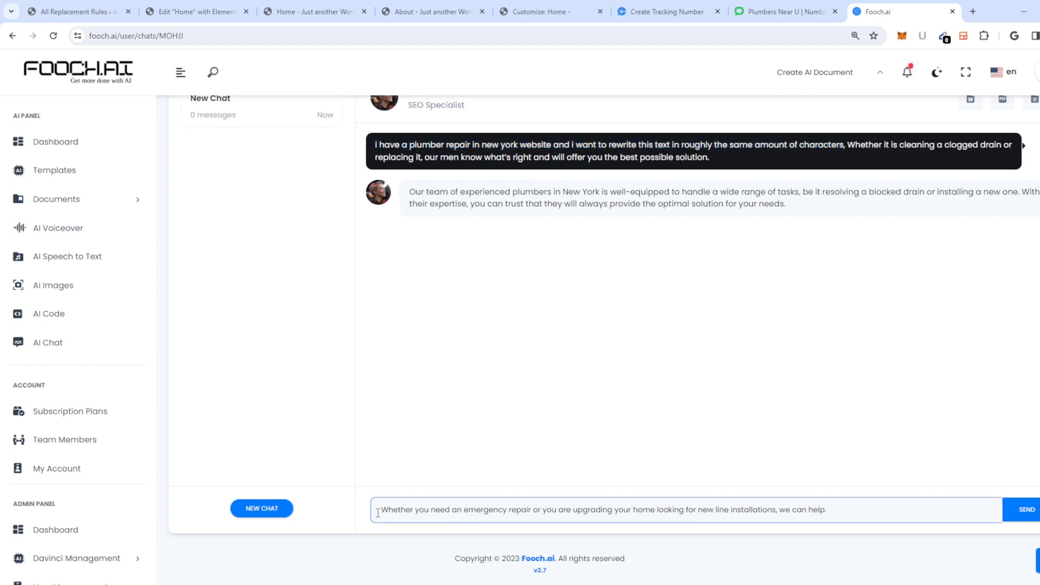
pyautogui.hotkey('ctrl', 'v')
pyautogui.press('Return')
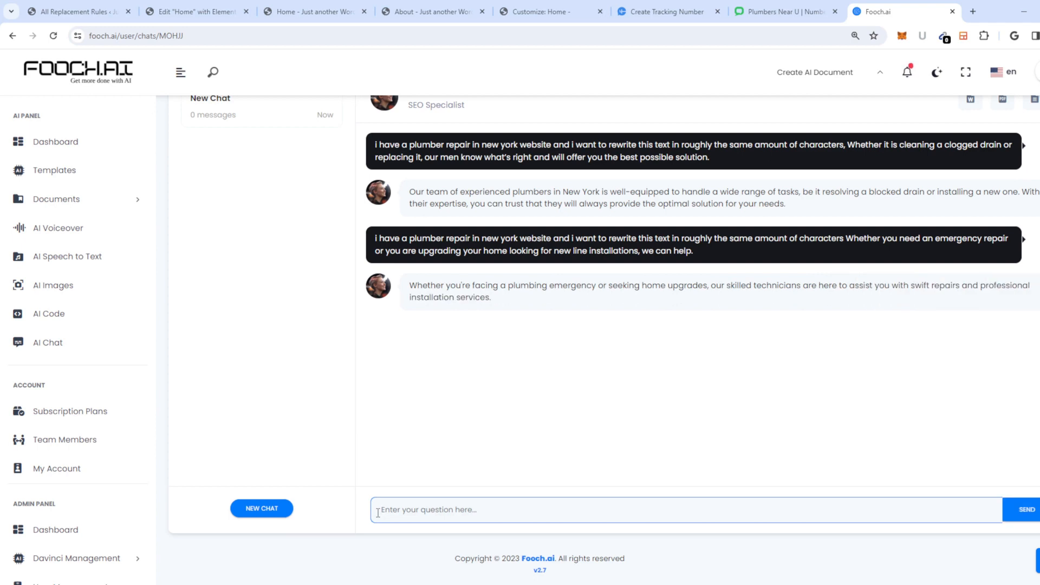
pyautogui.moveTo(508, 287); pyautogui.dragTo(410, 287)
pyautogui.moveTo(543, 303); pyautogui.dragTo(403, 288)
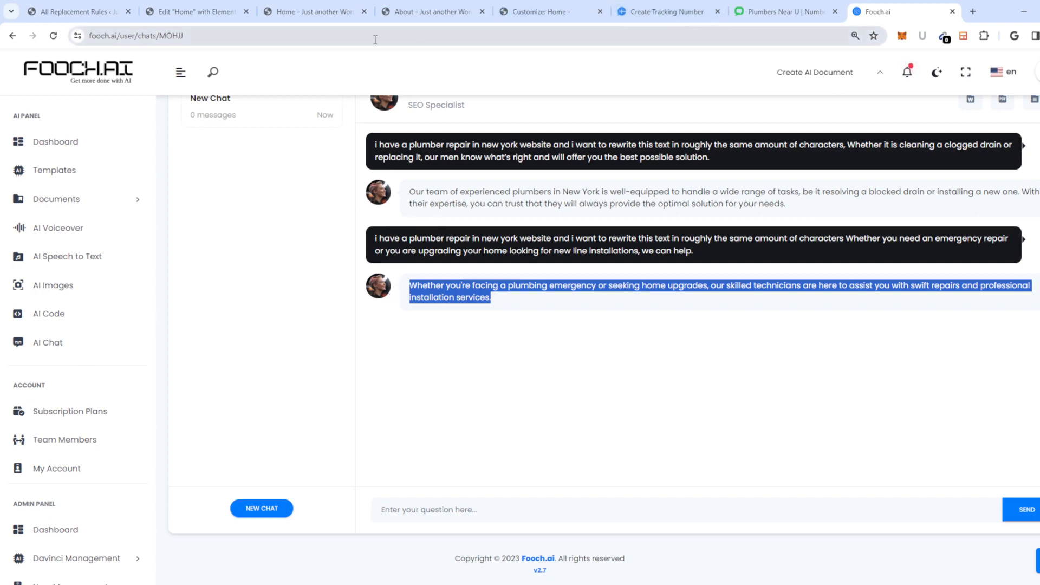
pyautogui.click(210, 15)
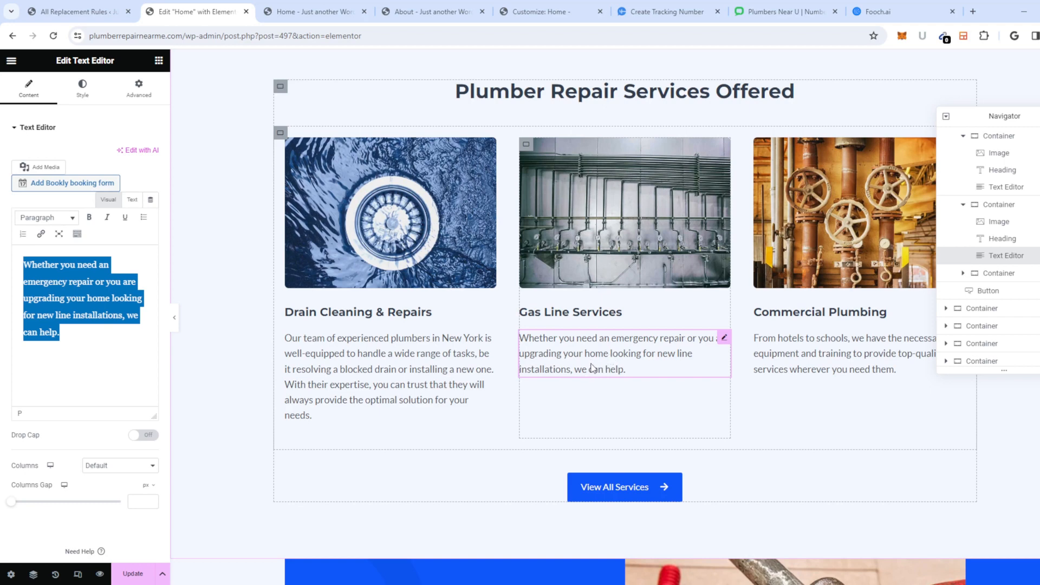
# Step: Insert 'gas line service' after 'emergency' in the Gas Line paragraph and select the whole paragraph
pyautogui.click(50, 352)
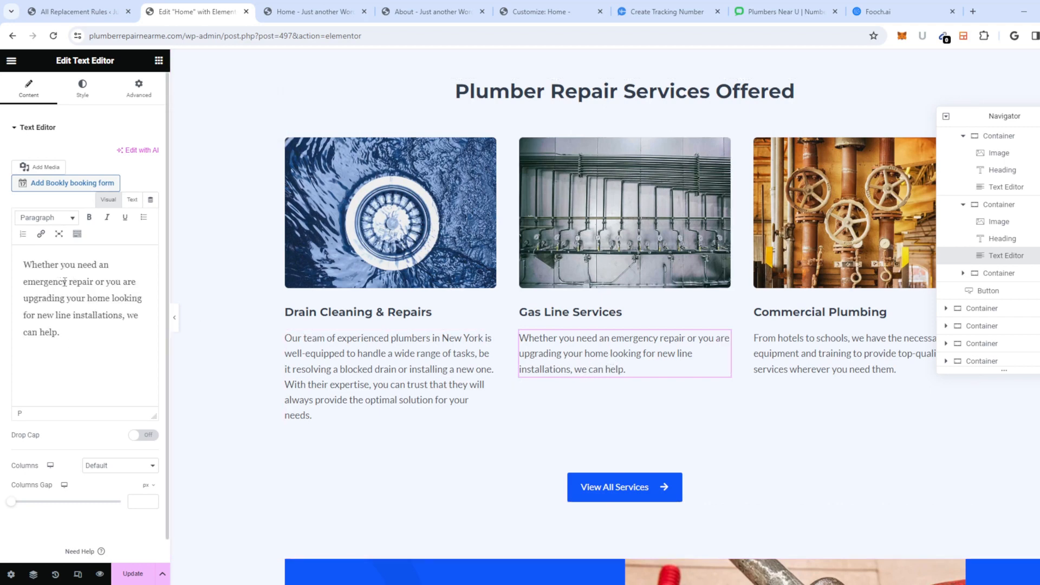
pyautogui.write('gas ')
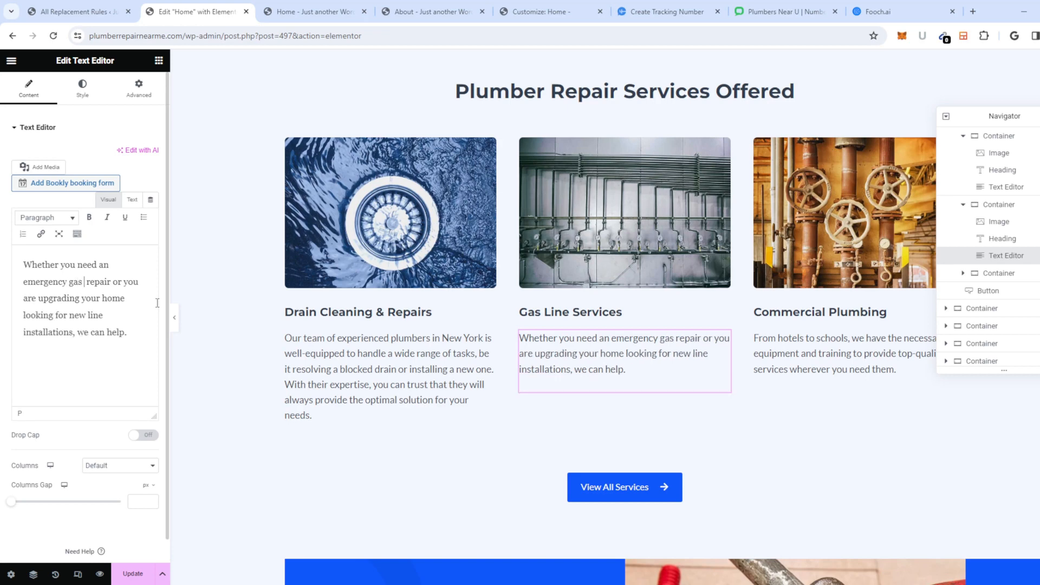
pyautogui.write('line service')
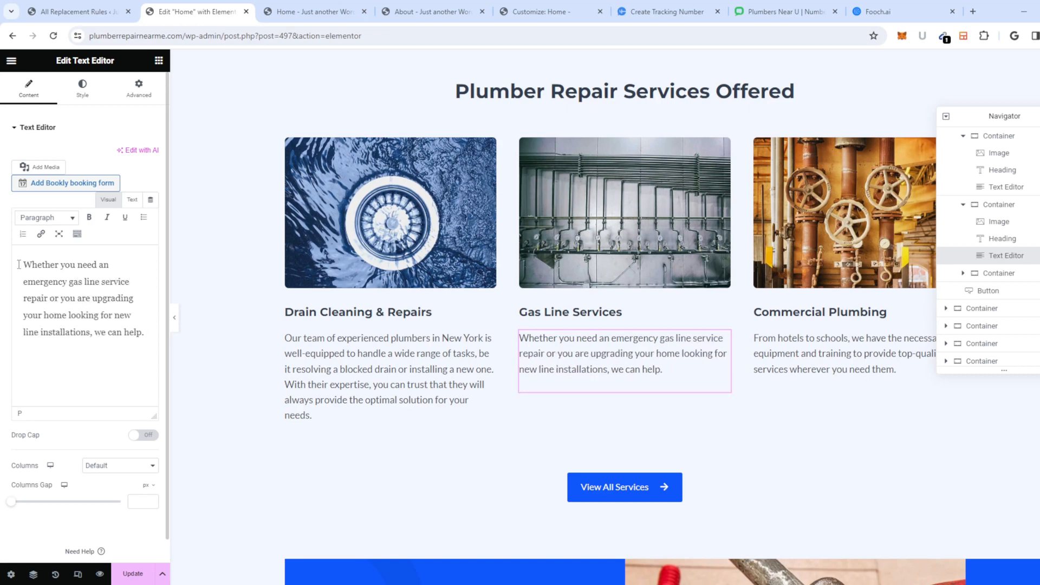
pyautogui.moveTo(24, 265); pyautogui.dragTo(135, 383)
pyautogui.click(121, 367)
pyautogui.moveTo(21, 266); pyautogui.dragTo(168, 363)
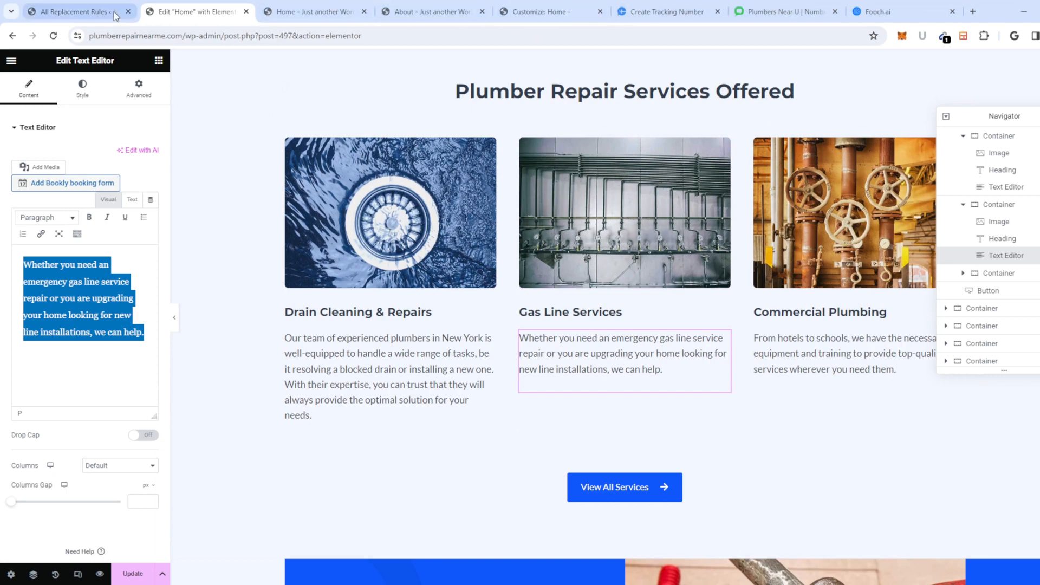
# Step: Look through the open site tabs, then return to the Fooch.ai chat's question box
pyautogui.click(680, 13)
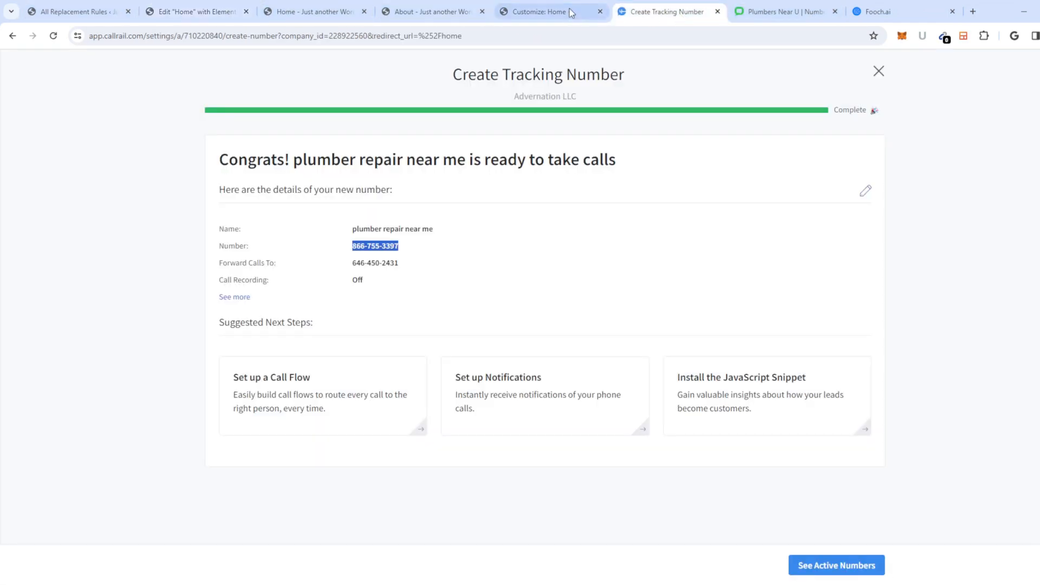
pyautogui.click(497, 13)
pyautogui.click(434, 13)
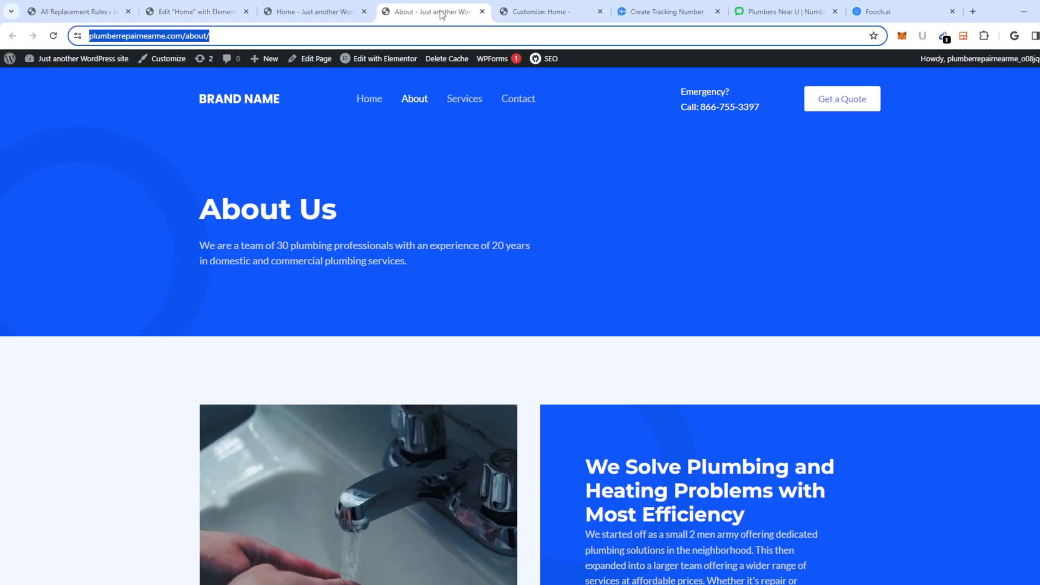
pyautogui.click(308, 13)
pyautogui.click(195, 13)
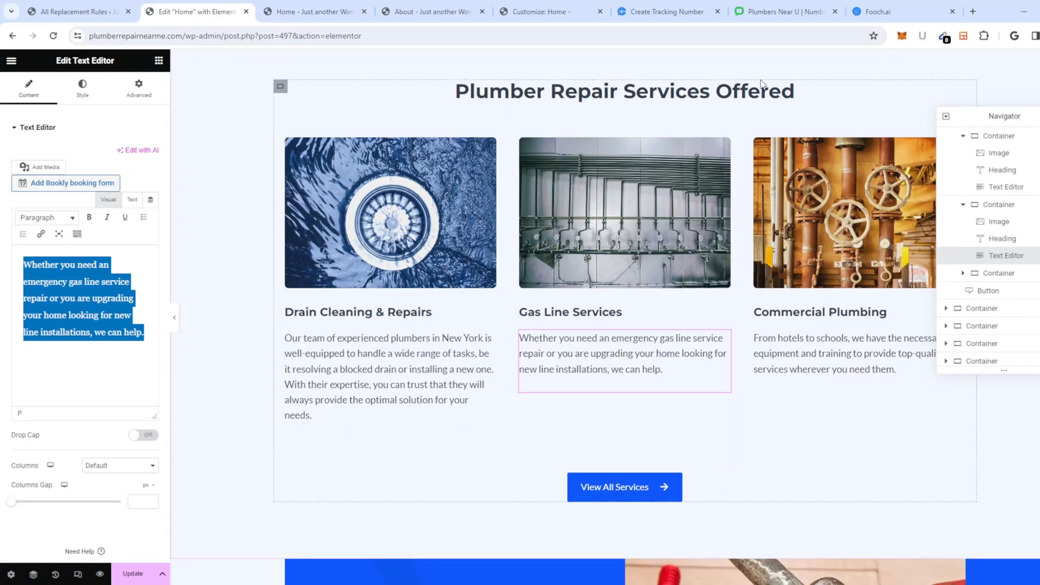
pyautogui.click(873, 8)
pyautogui.click(456, 508)
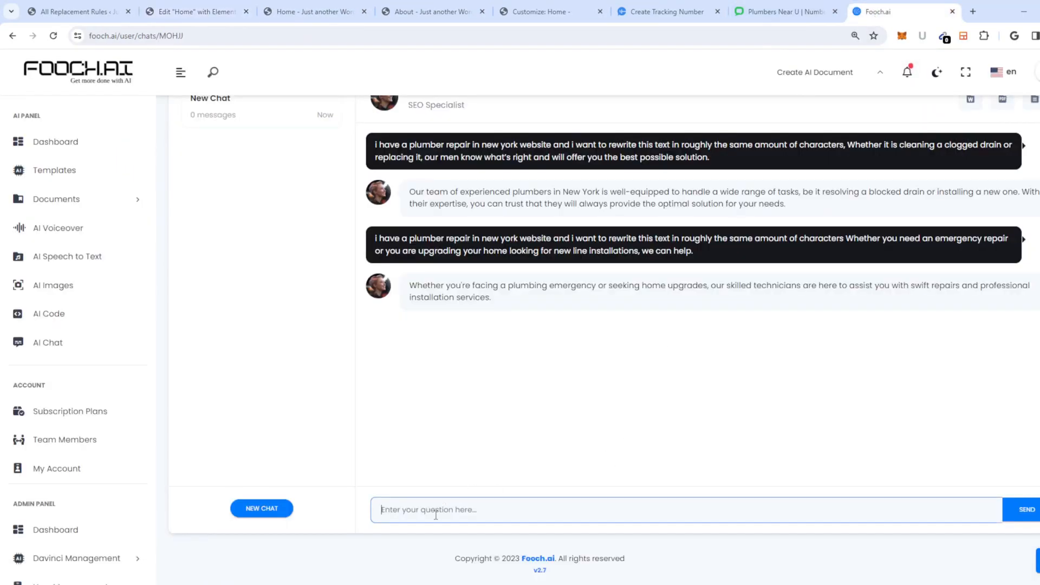
# Step: Send Fooch.ai the earlier rewrite instruction with the revised gas line paragraph, then select its reply
pyautogui.hotkey('ctrl', 'v')
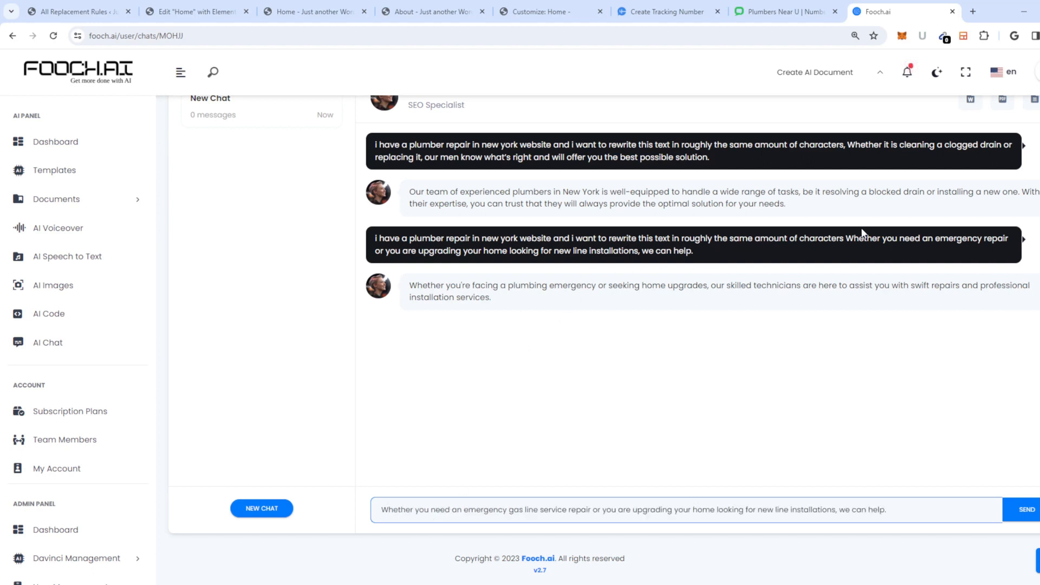
pyautogui.moveTo(846, 238); pyautogui.dragTo(370, 236)
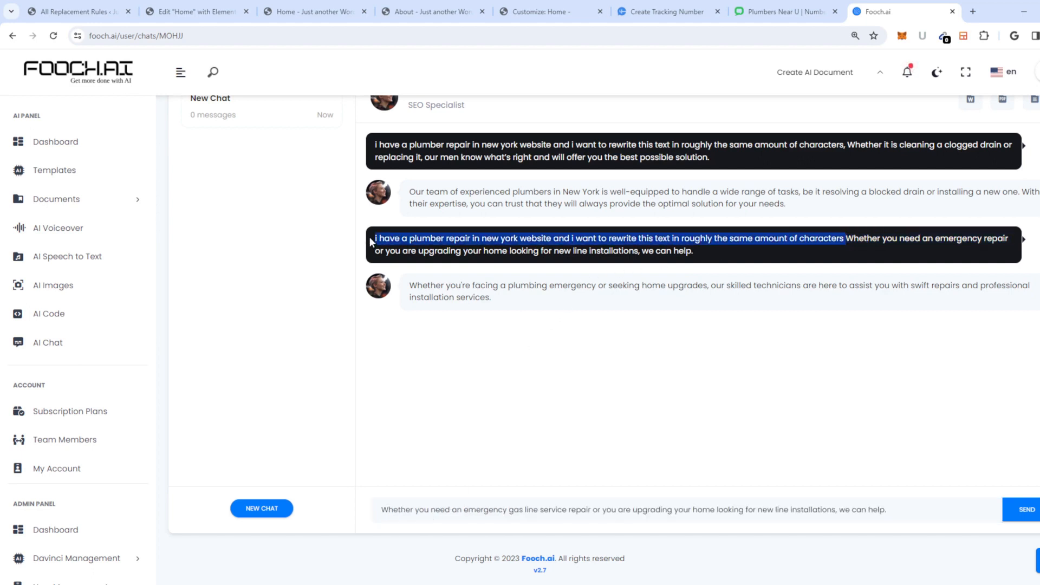
pyautogui.hotkey('ctrl', 'c')
pyautogui.click(379, 509)
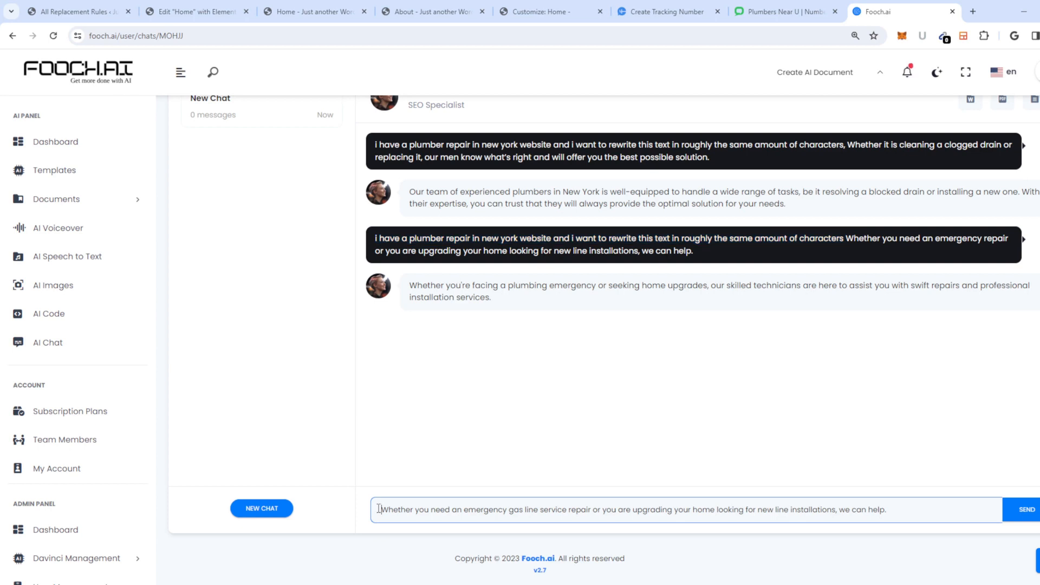
pyautogui.hotkey('ctrl', 'v')
pyautogui.write(',')
pyautogui.press('Return')
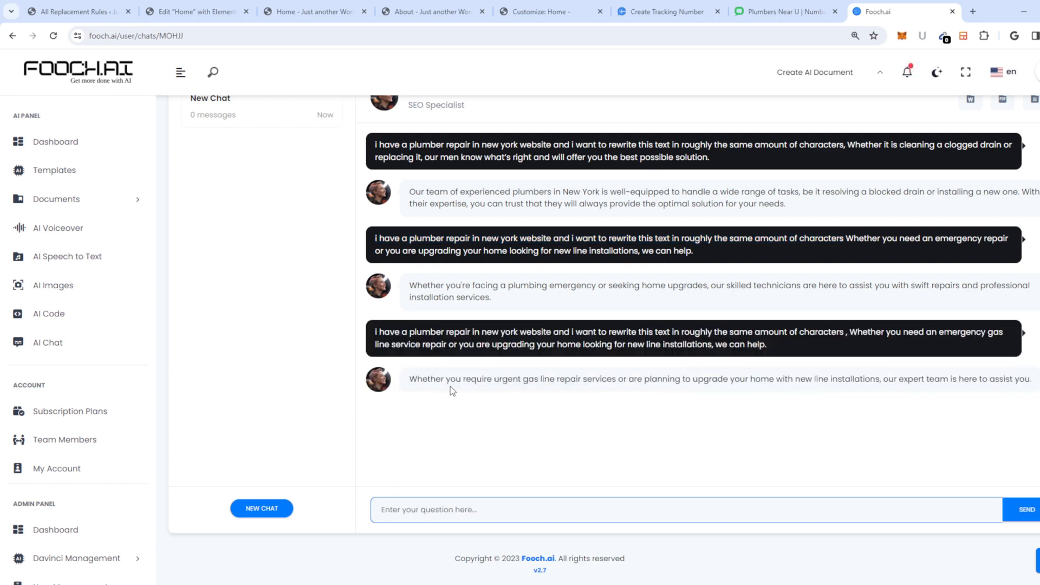
pyautogui.tripleClick(462, 383)
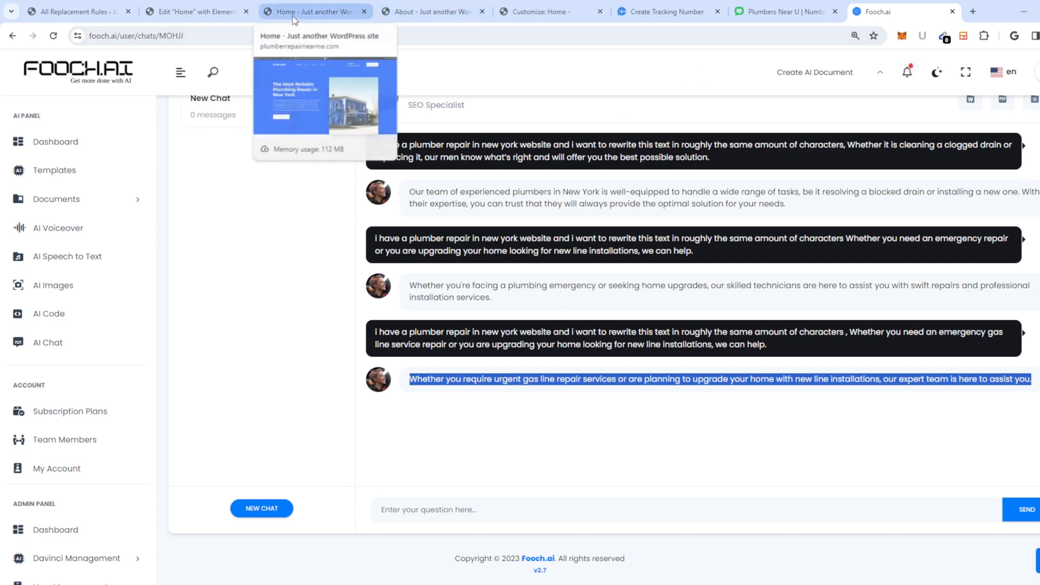
pyautogui.click(196, 11)
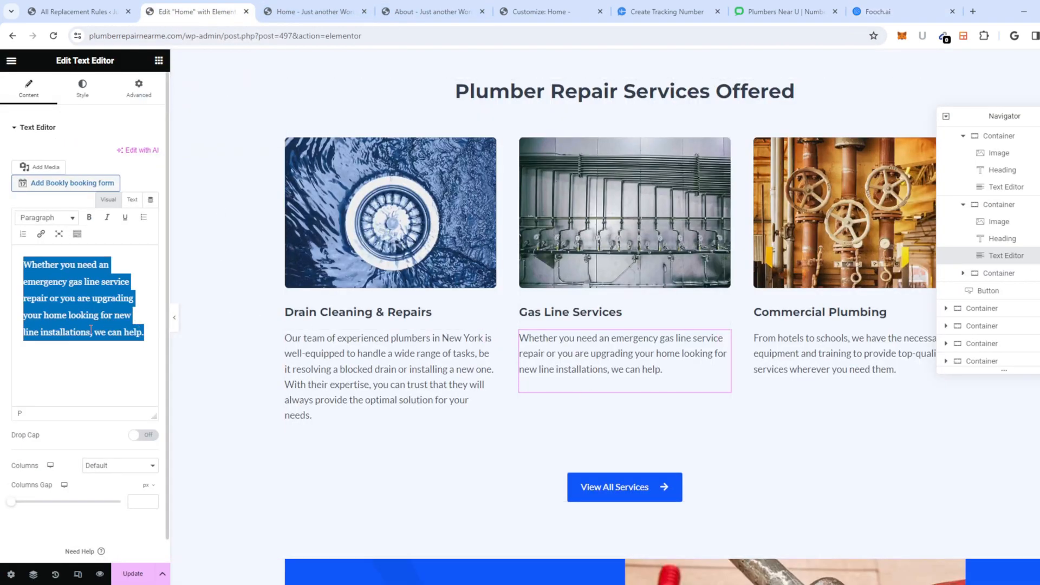
# Step: Paste the new Gas Line rewrite and insert 'plumbing repair' before 'services' in Commercial Plumbing
pyautogui.hotkey('ctrl', 'v')
pyautogui.click(811, 351)
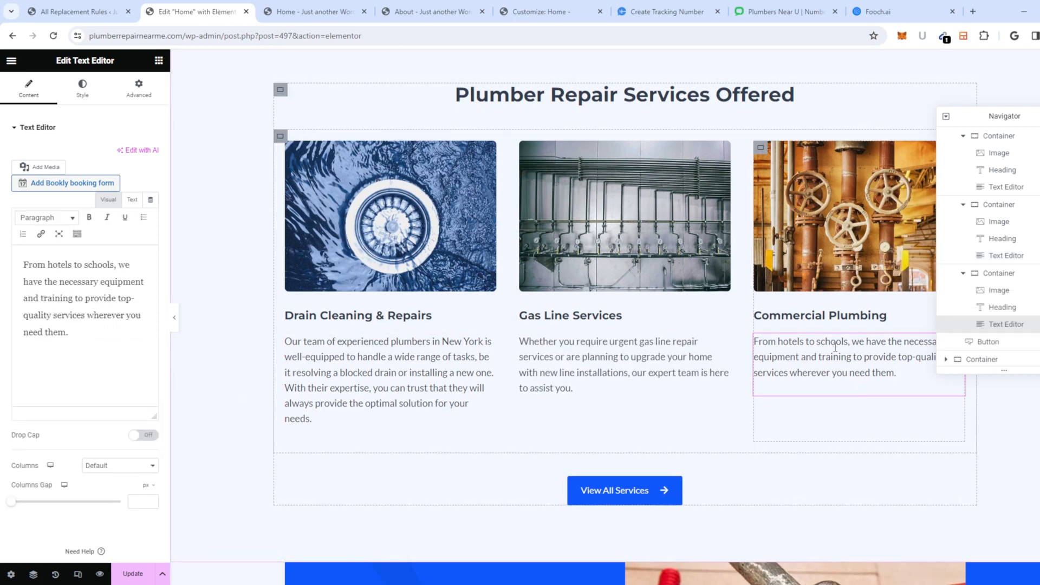
pyautogui.scroll(2, 835, 347)
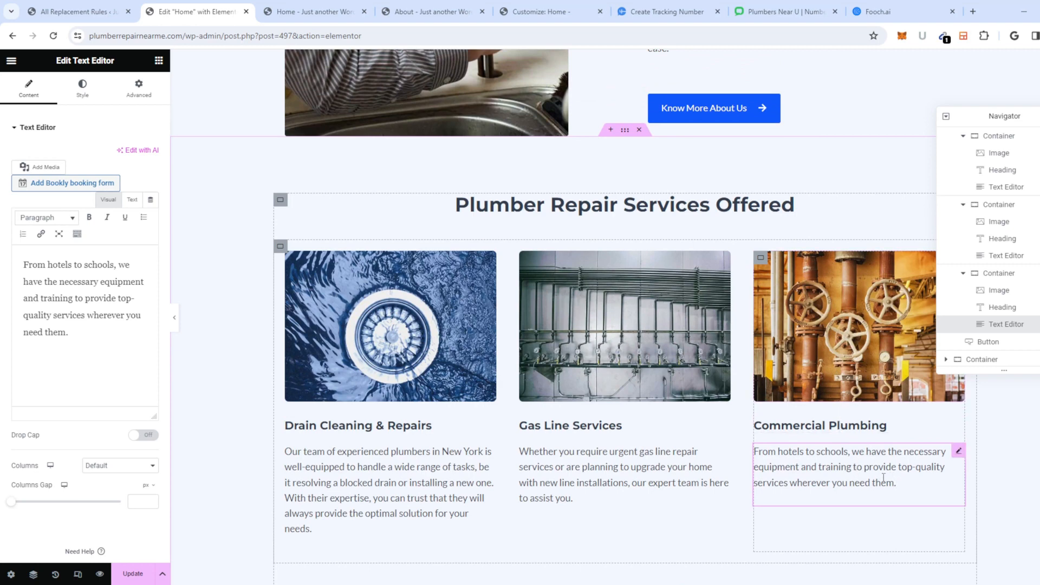
pyautogui.click(782, 488)
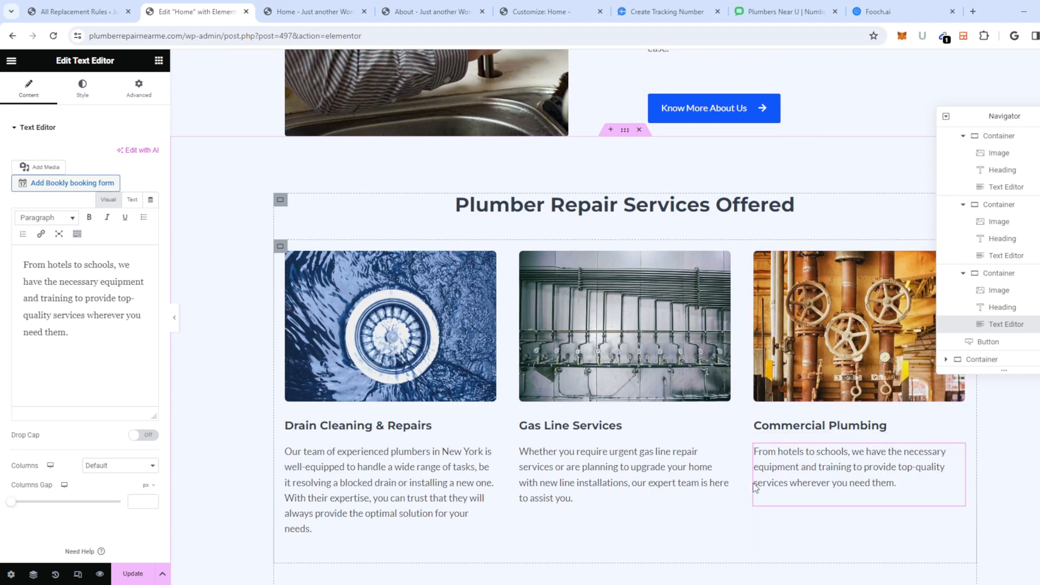
pyautogui.click(755, 484)
pyautogui.write('plumbing repair')
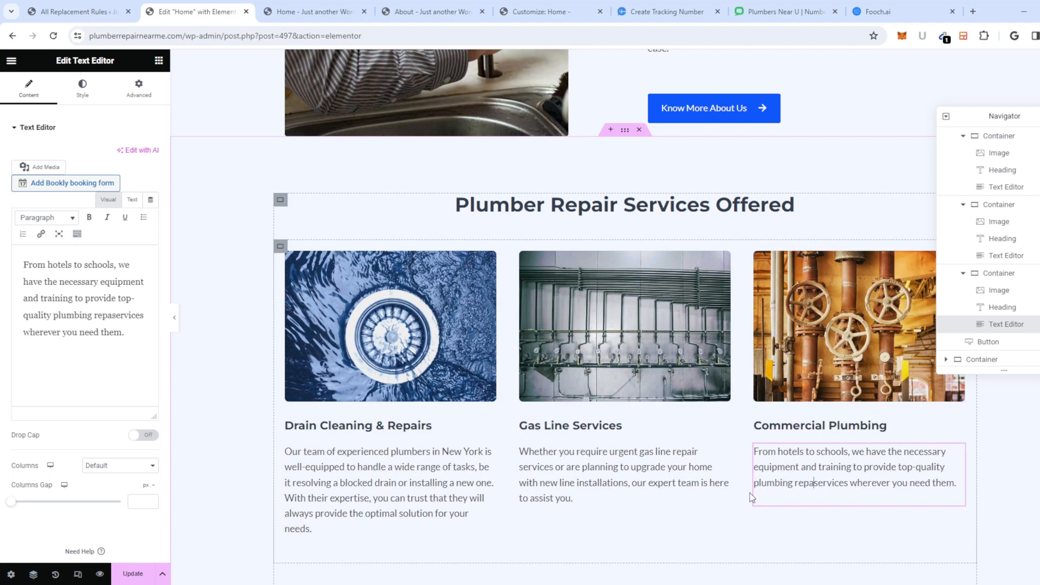
# Step: Replace the Commercial Plumbing description's final full stop with 'for your business.'
pyautogui.scroll(-3, 750, 493)
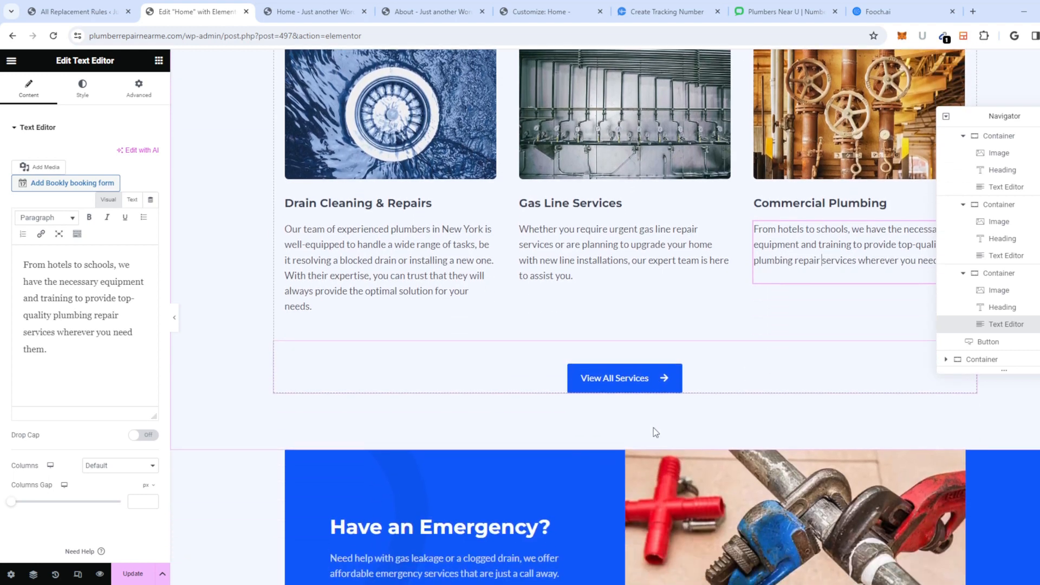
pyautogui.scroll(1, 905, 370)
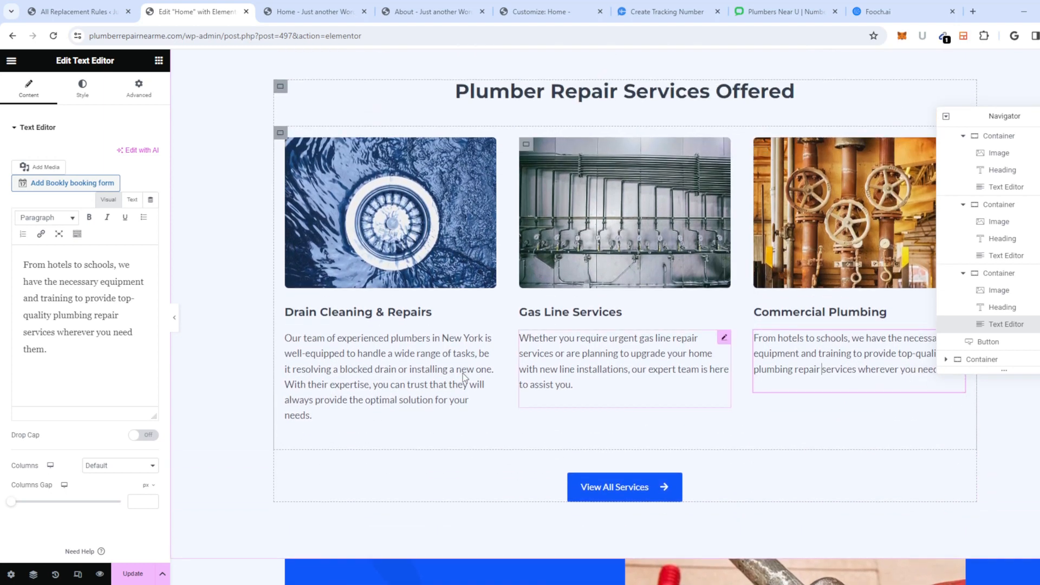
pyautogui.click(74, 355)
pyautogui.press('BackSpace')
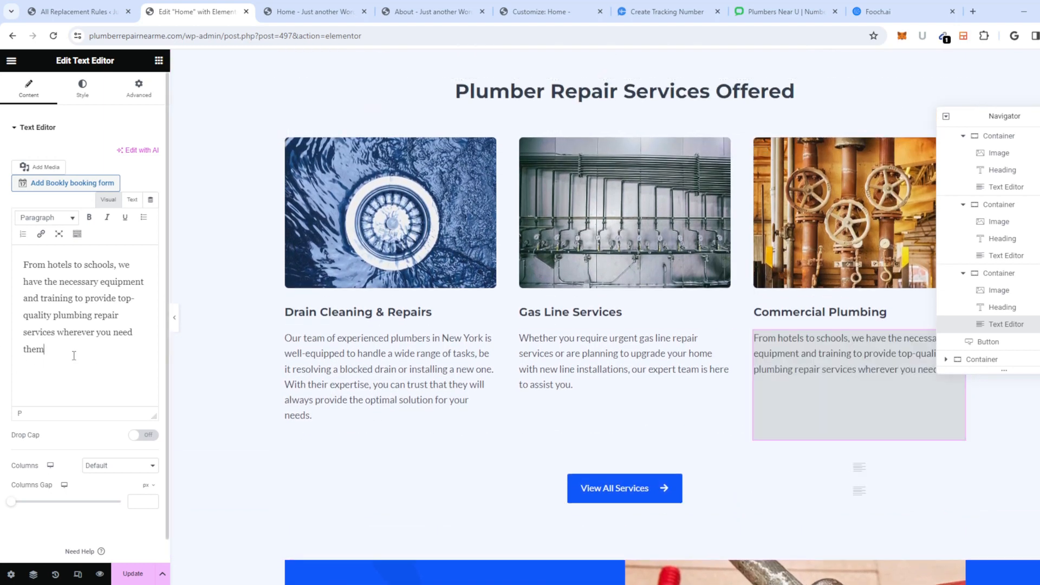
pyautogui.write('for yo')
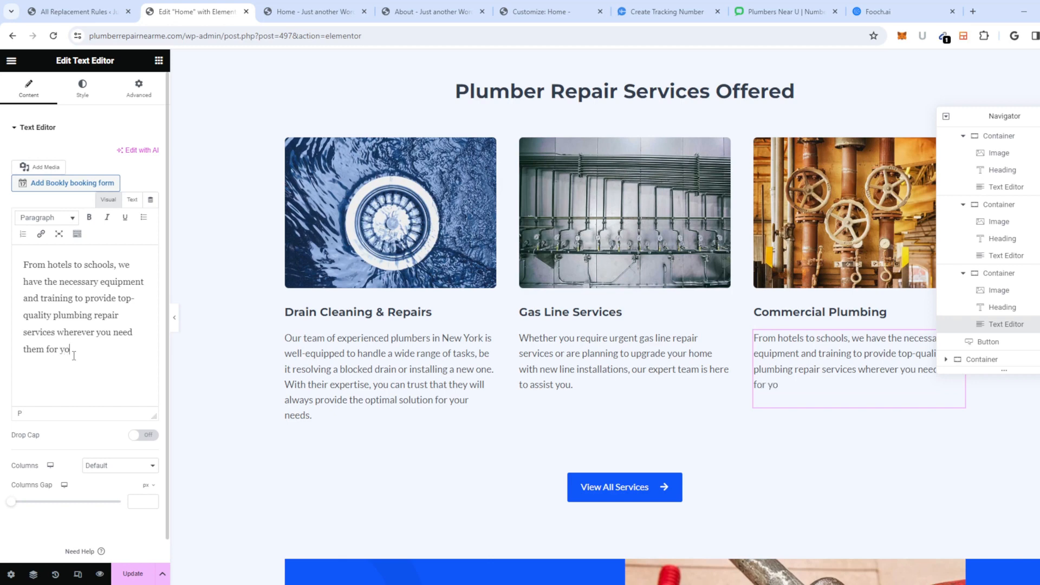
pyautogui.write('ur business.')
# Step: Change the View All Services link from # to /services, save the page, and view the live Home page
pyautogui.click(618, 488)
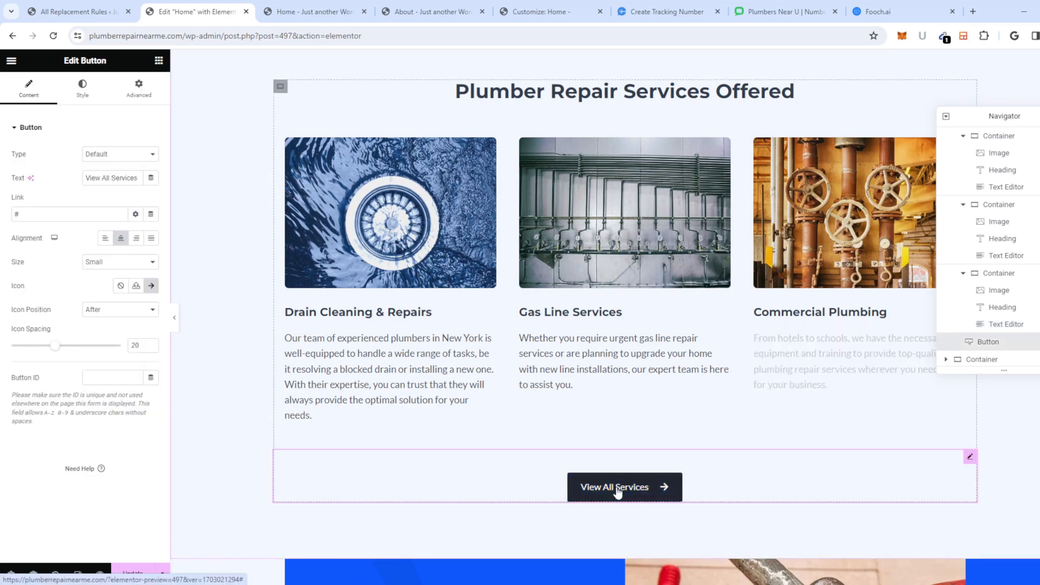
pyautogui.moveTo(21, 214); pyautogui.dragTo(5, 217)
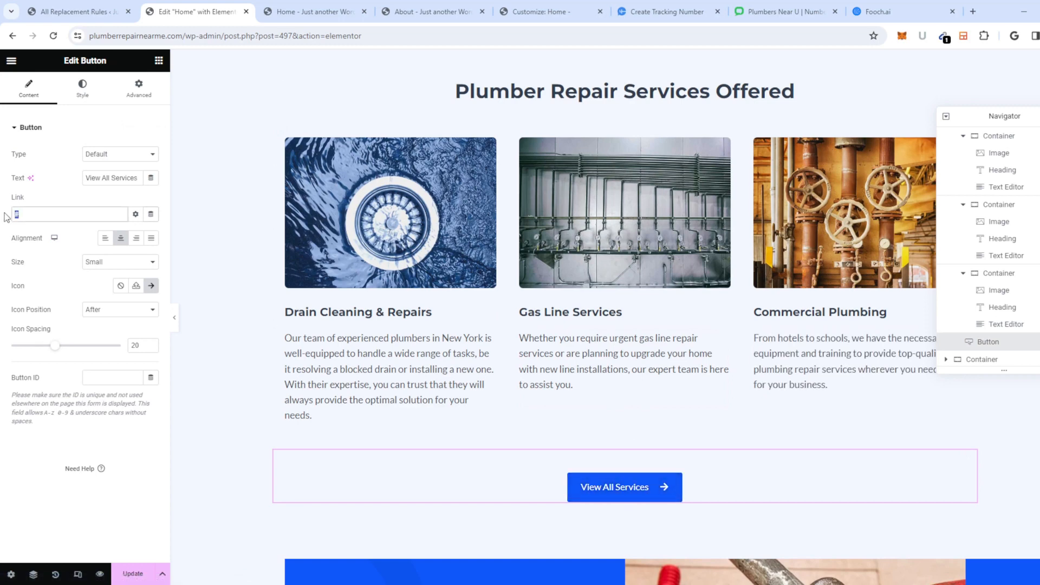
pyautogui.write('/services')
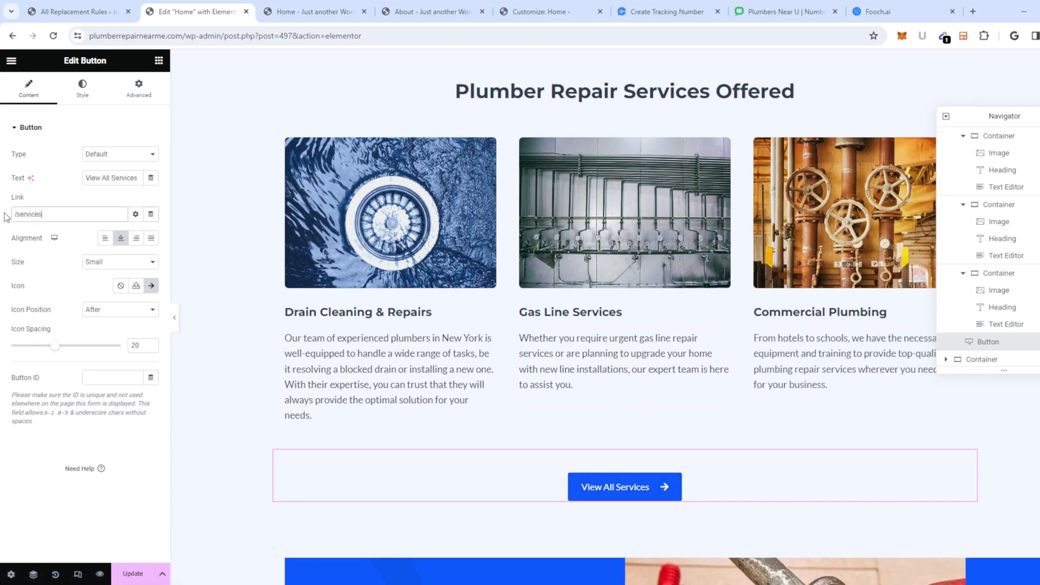
pyautogui.click(133, 574)
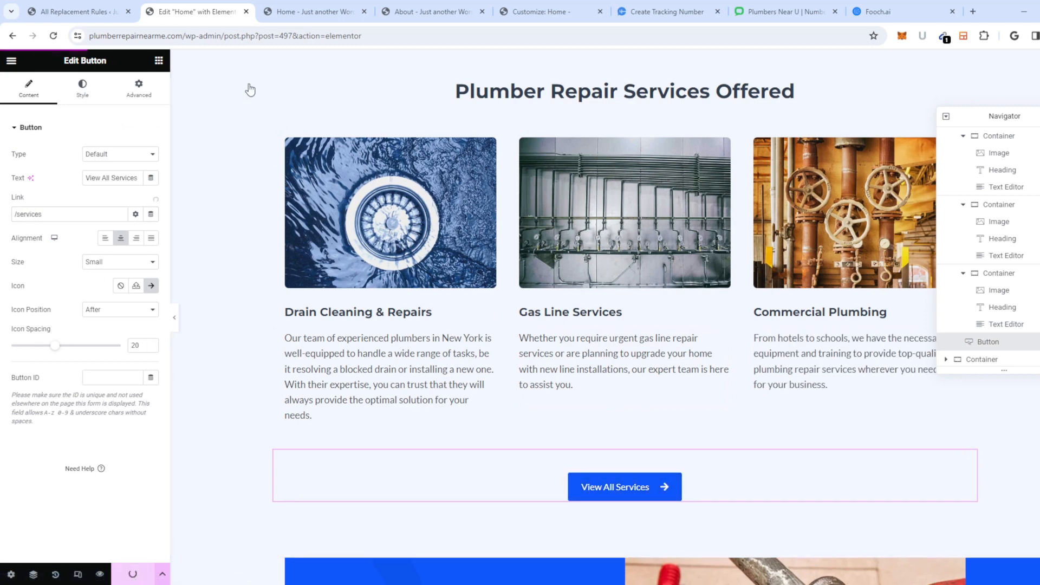
pyautogui.click(309, 13)
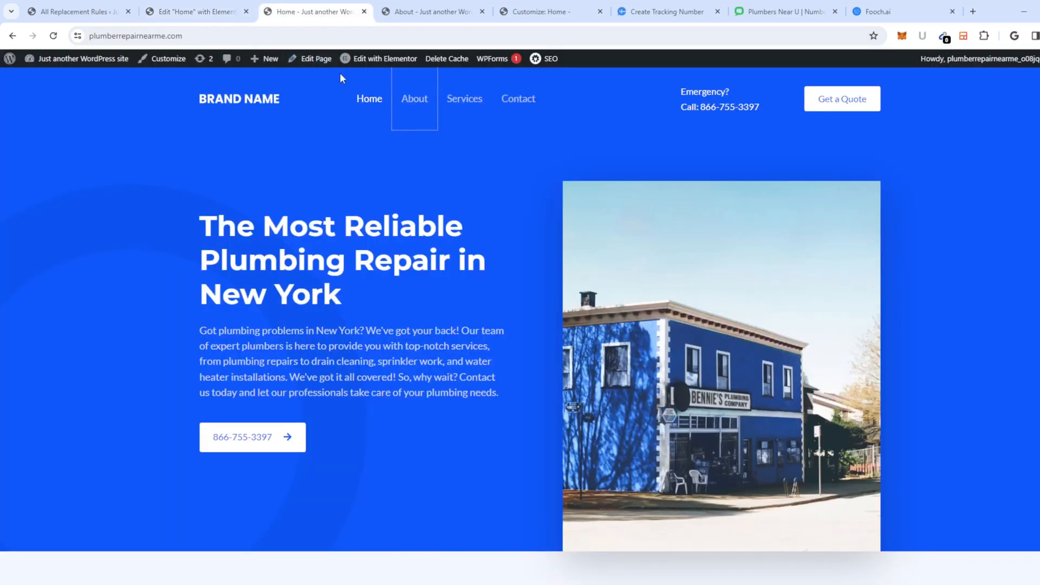
# Step: Open the Services page in a background tab and reload the live Home page
pyautogui.middleClick(460, 102)
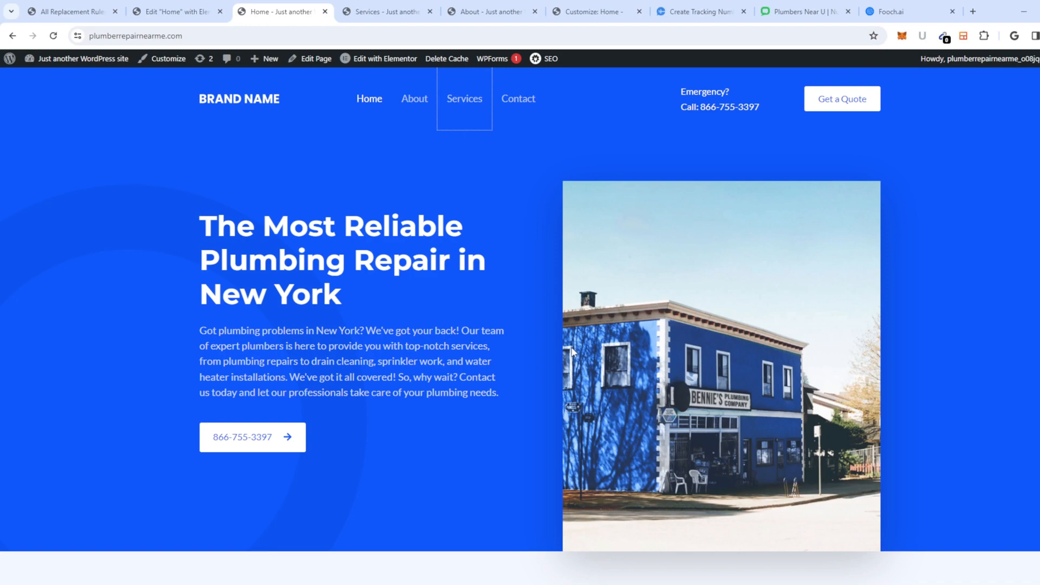
pyautogui.scroll(-15, 623, 379)
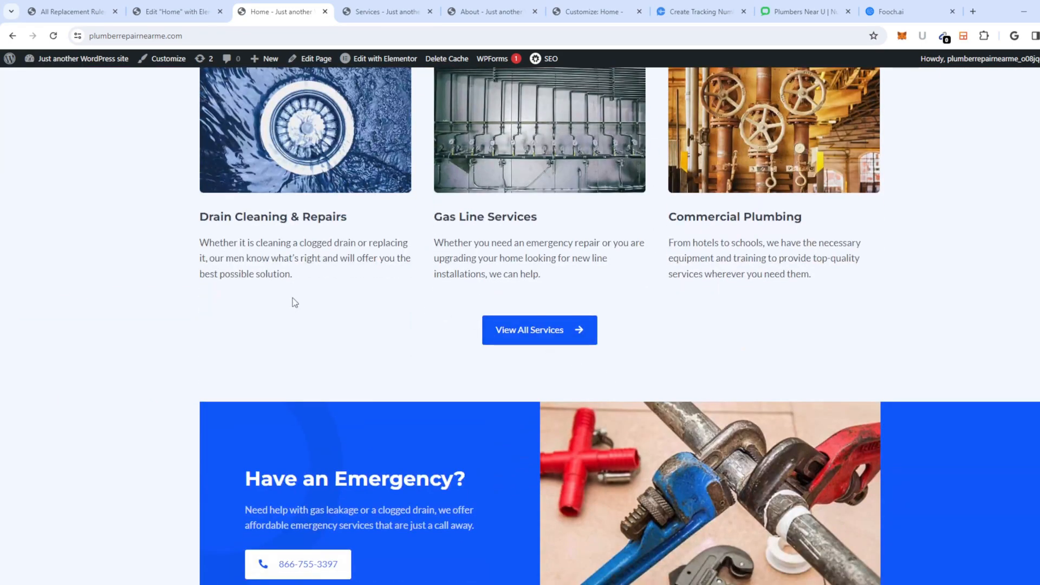
pyautogui.rightClick(154, 296)
pyautogui.click(201, 341)
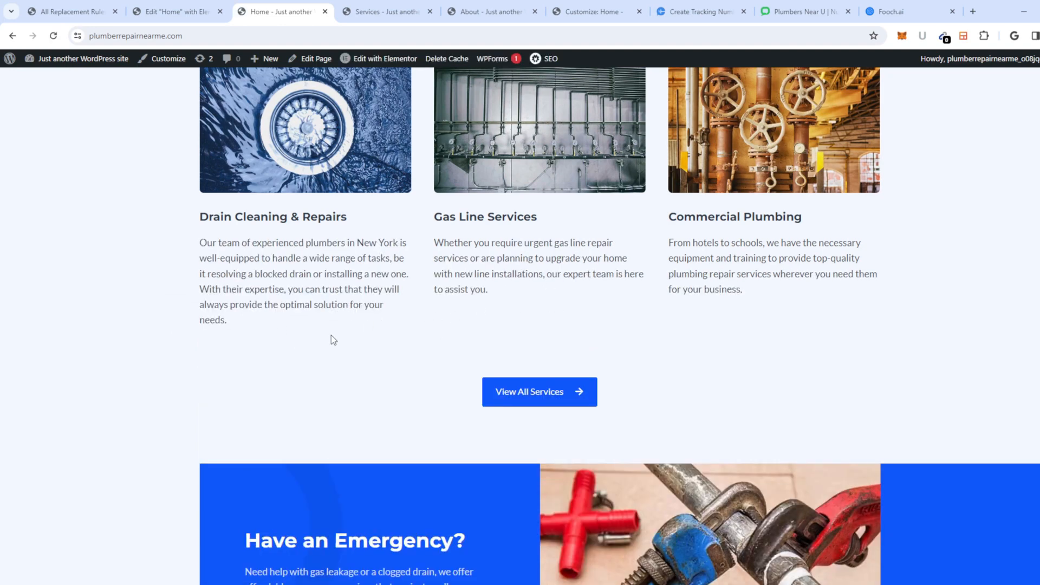
# Step: Scroll down to the testimonials and highlight the first testimonial's placeholder text
pyautogui.scroll(-1, 355, 336)
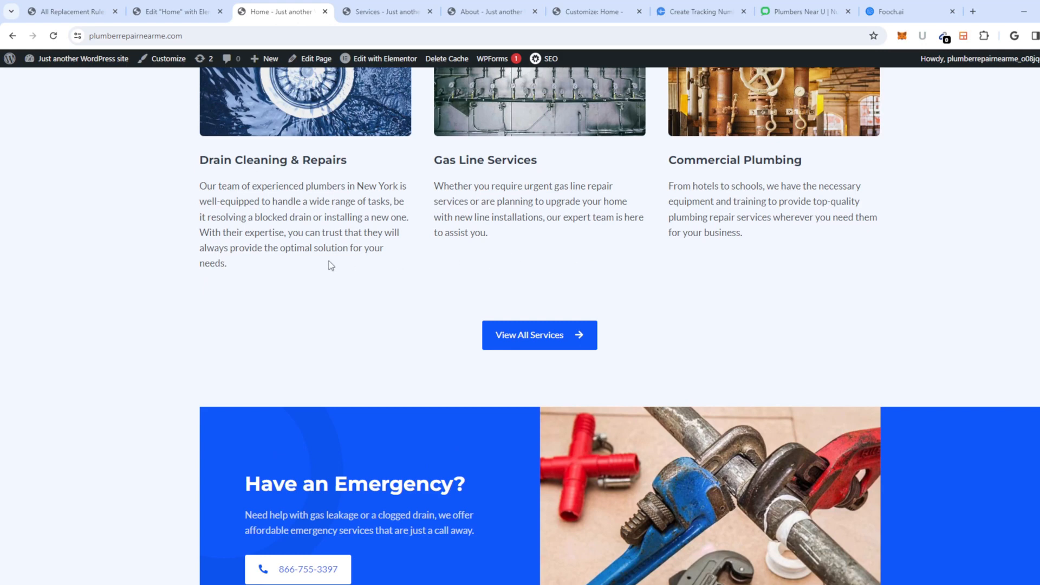
pyautogui.scroll(-3, 412, 260)
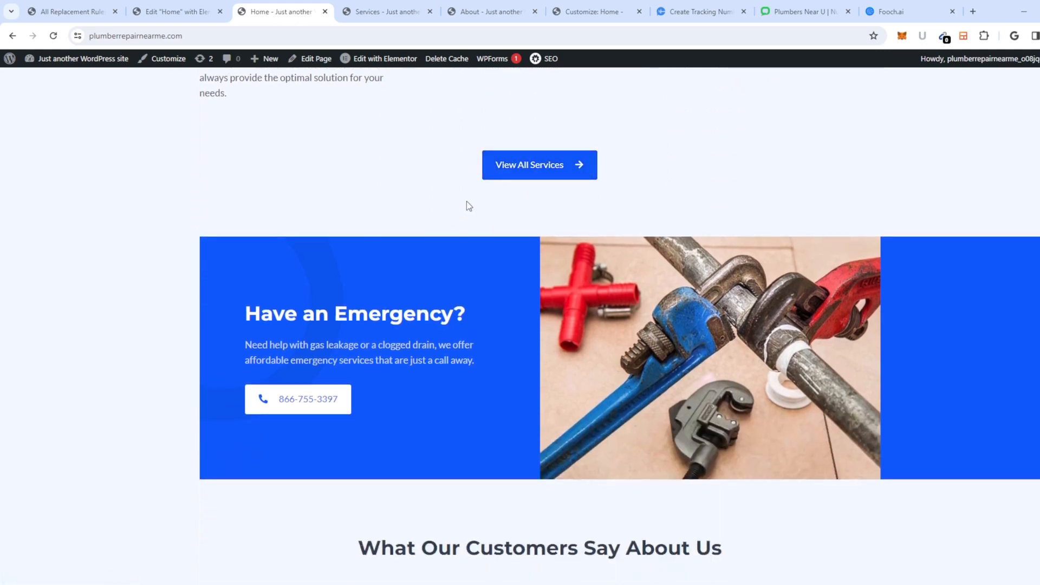
pyautogui.scroll(-2, 383, 250)
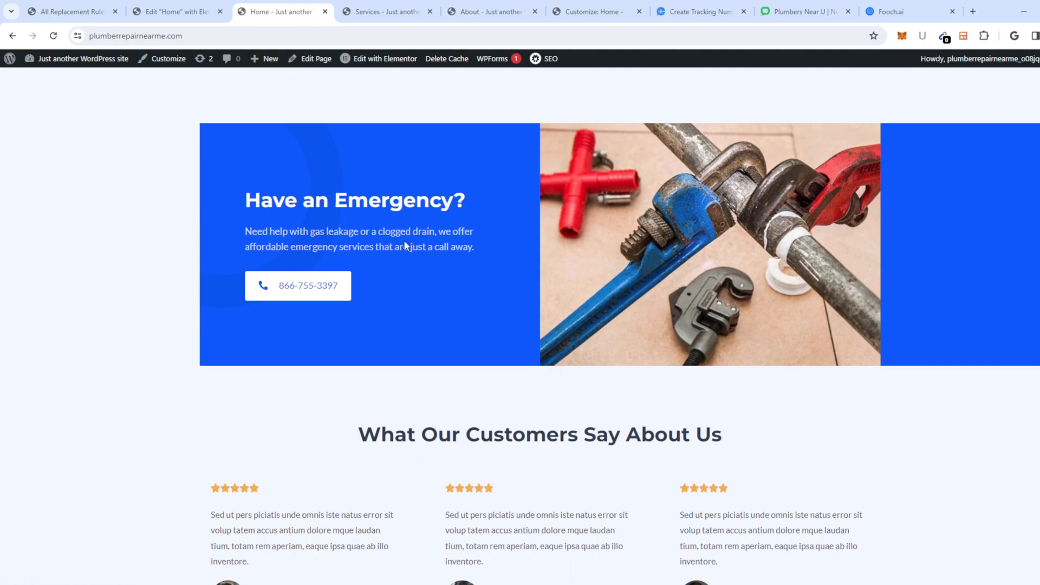
pyautogui.scroll(-5, 385, 318)
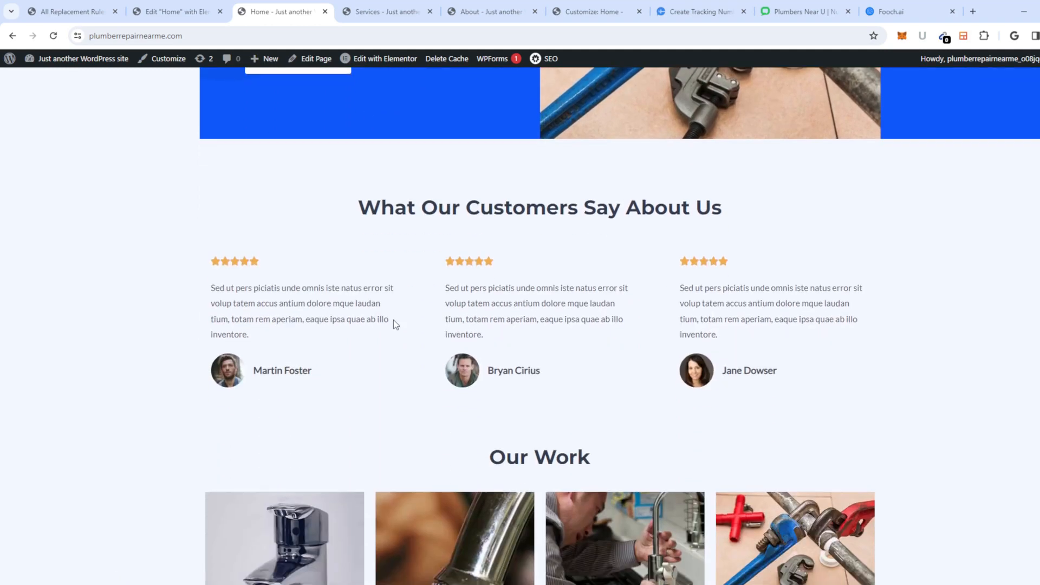
pyautogui.moveTo(262, 253); pyautogui.dragTo(203, 239)
pyautogui.hotkey('ctrl', 'c')
pyautogui.click(264, 288)
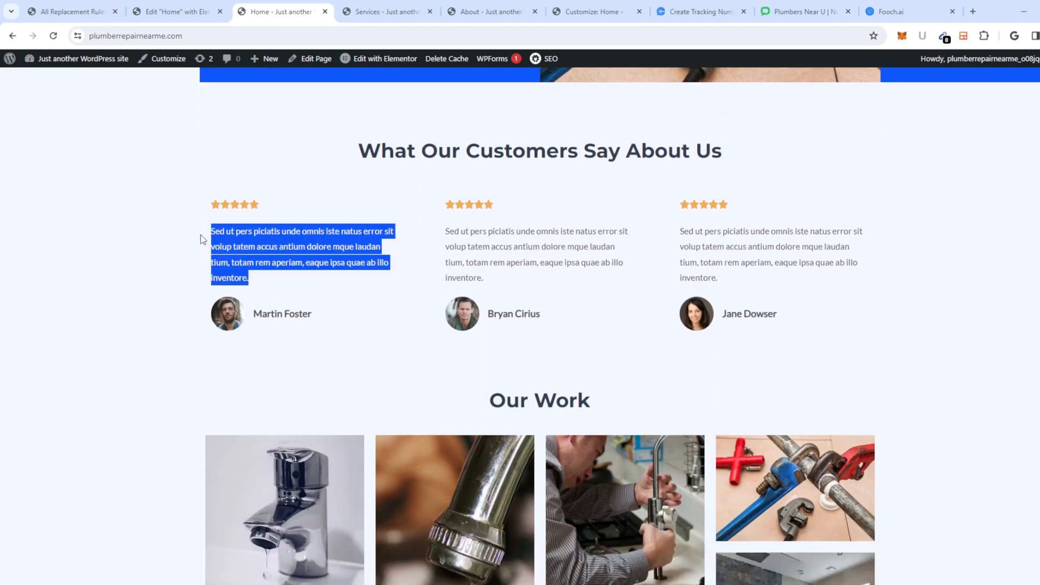
pyautogui.click(884, 15)
# Step: Ask Fooch.ai for a default plumber repair services in New York testimonial, placeholder-length, and select it
pyautogui.click(462, 516)
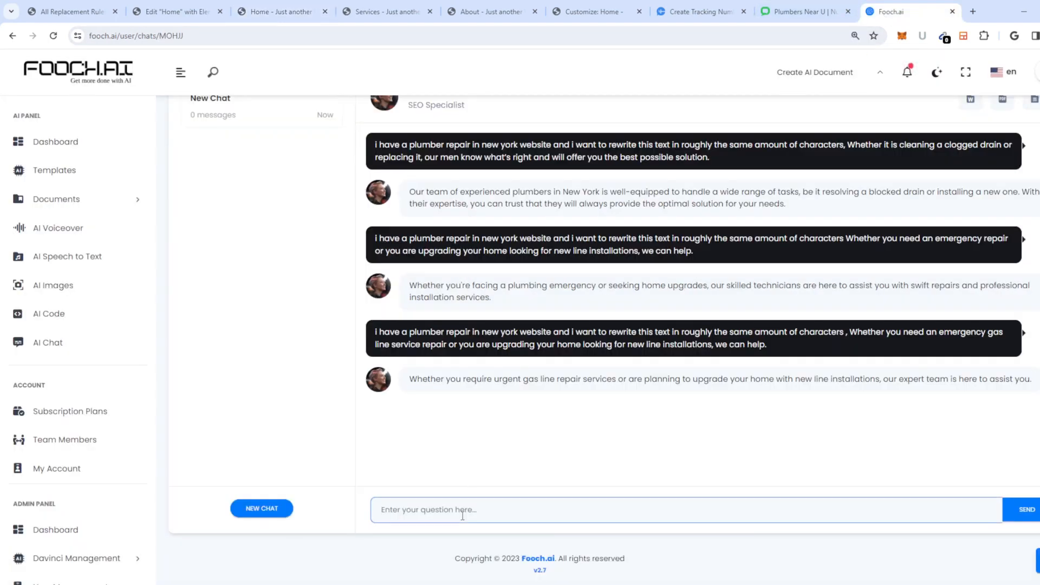
pyautogui.write('i need a default tde')
pyautogui.press('BackSpace')
pyautogui.press('BackSpace')
pyautogui.press('BackSpace')
pyautogui.write('lumber repair services in')
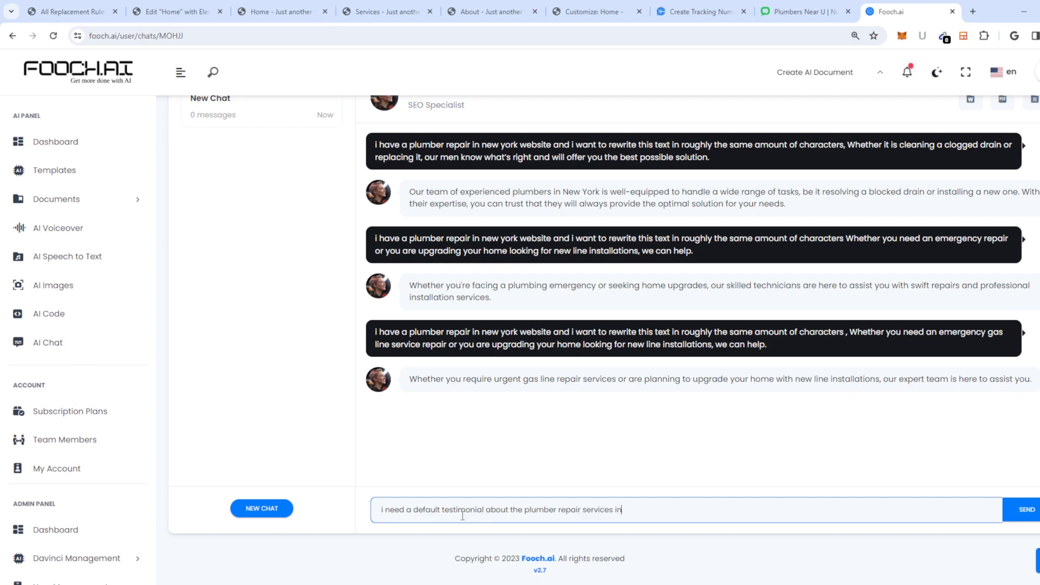
pyautogui.write(' new york roughly this length -')
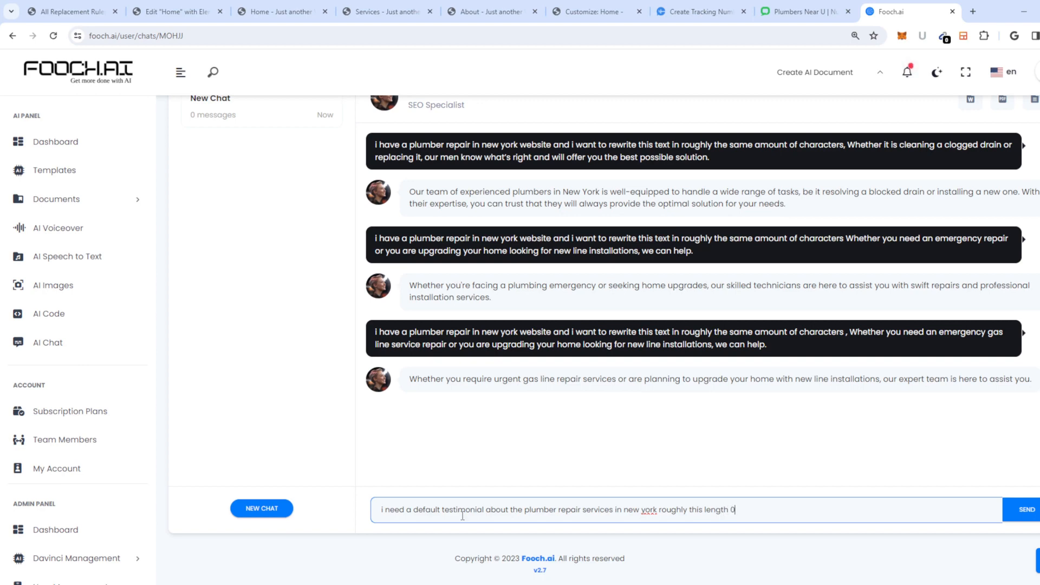
pyautogui.hotkey('ctrl', 'shift', 'b')
pyautogui.hotkey('ctrl', 'v')
pyautogui.press('Return')
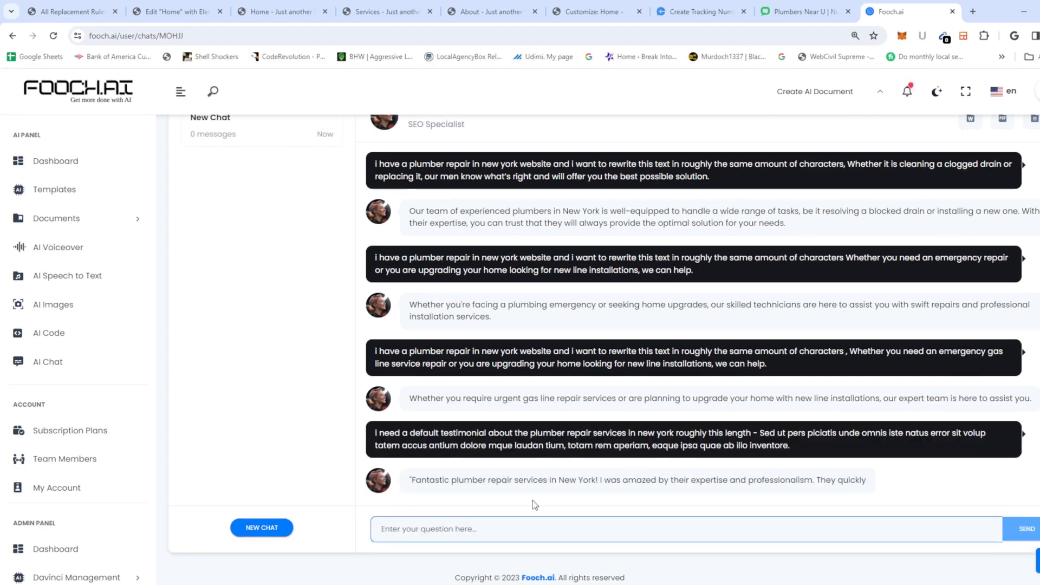
pyautogui.moveTo(628, 488); pyautogui.dragTo(411, 471)
pyautogui.hotkey('ctrl', 'c')
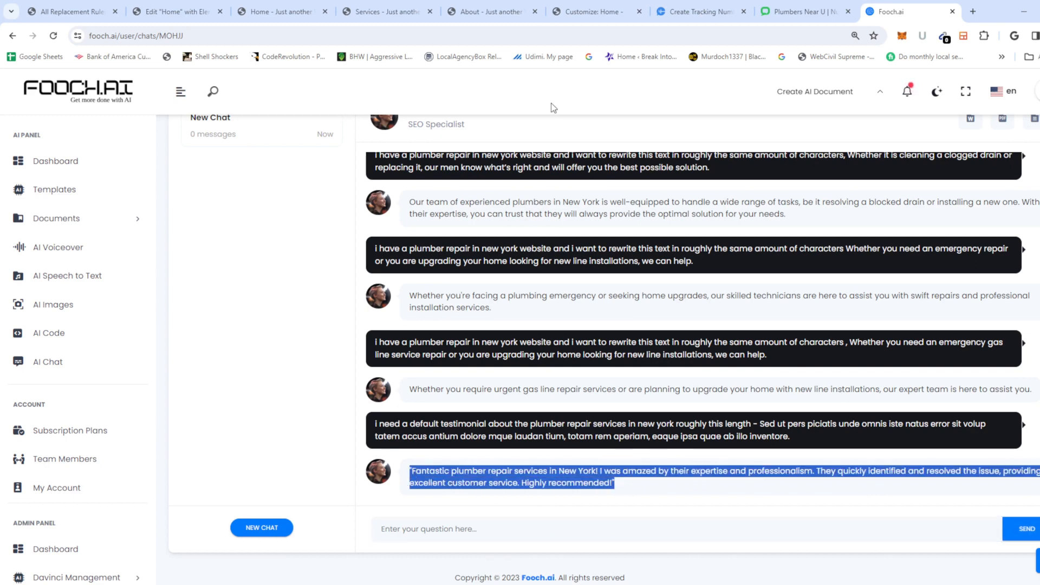
pyautogui.click(170, 13)
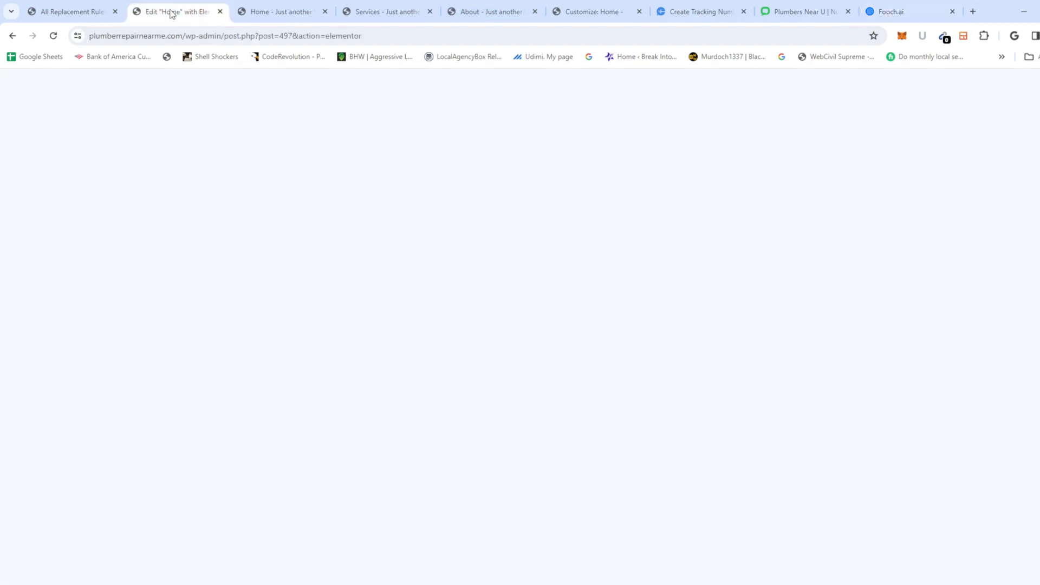
# Step: Paste the 'Fantastic plumber repair services in New York!' review over the first testimonial's placeholder
pyautogui.scroll(-10, 438, 429)
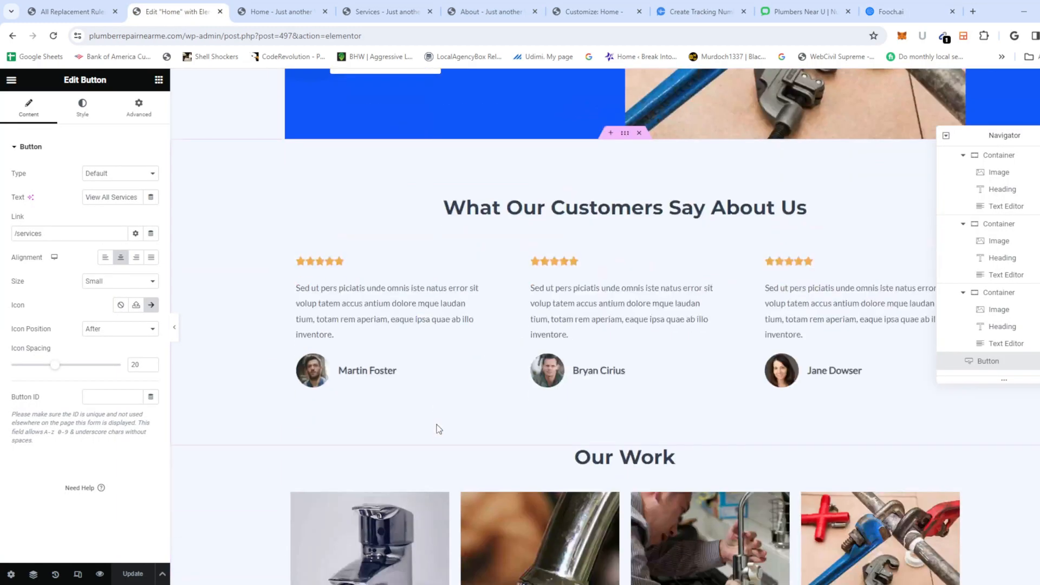
pyautogui.scroll(-2, 439, 429)
pyautogui.click(365, 270)
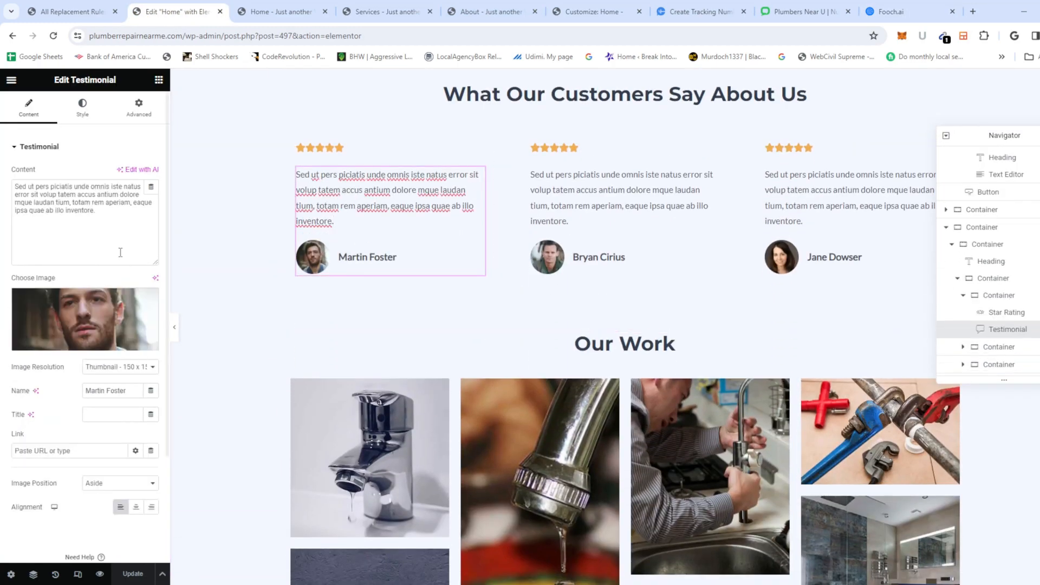
pyautogui.moveTo(117, 216); pyautogui.dragTo(7, 184)
pyautogui.hotkey('ctrl', 'v')
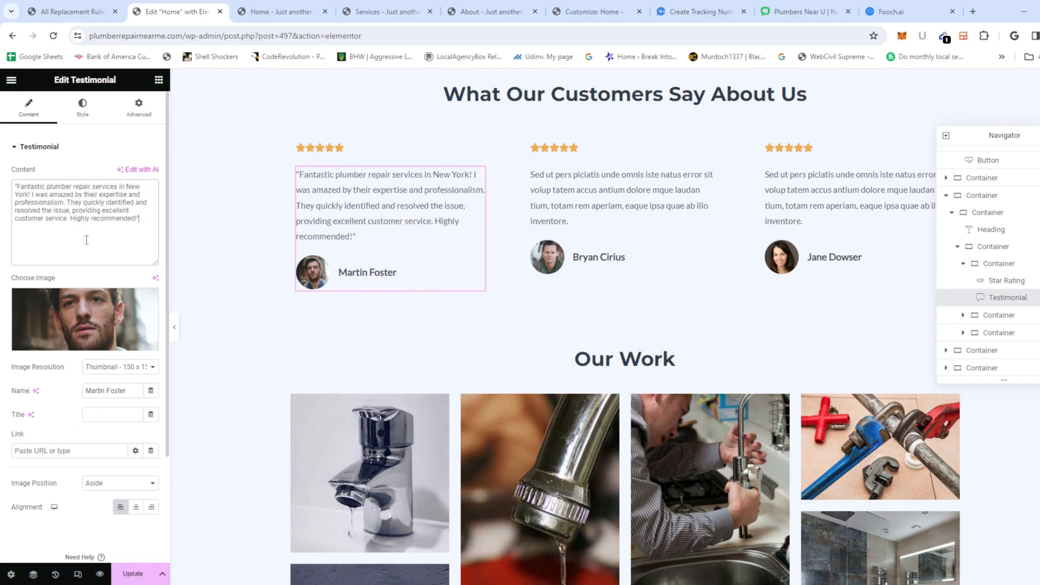
pyautogui.click(596, 217)
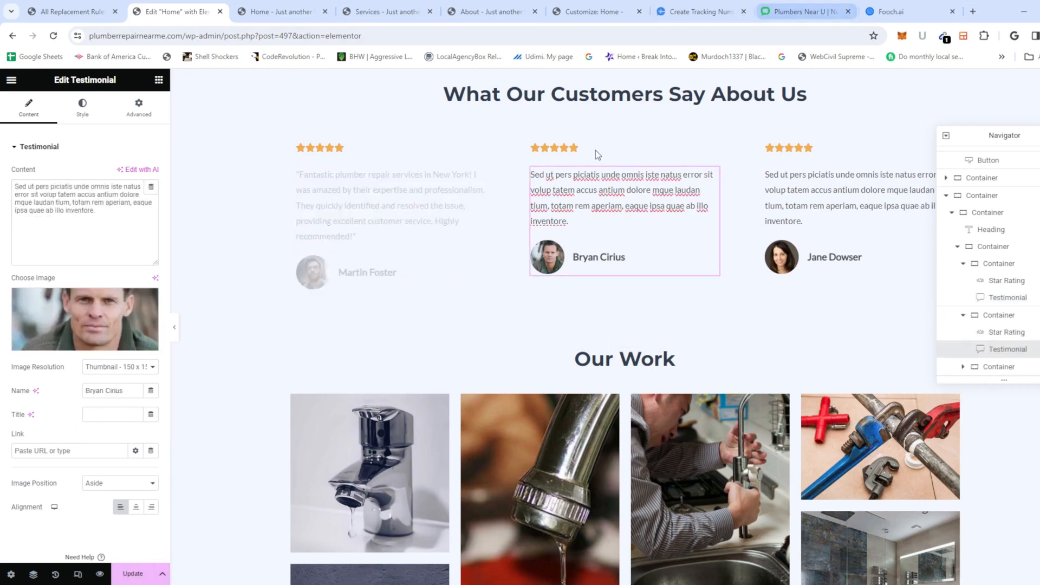
pyautogui.click(877, 17)
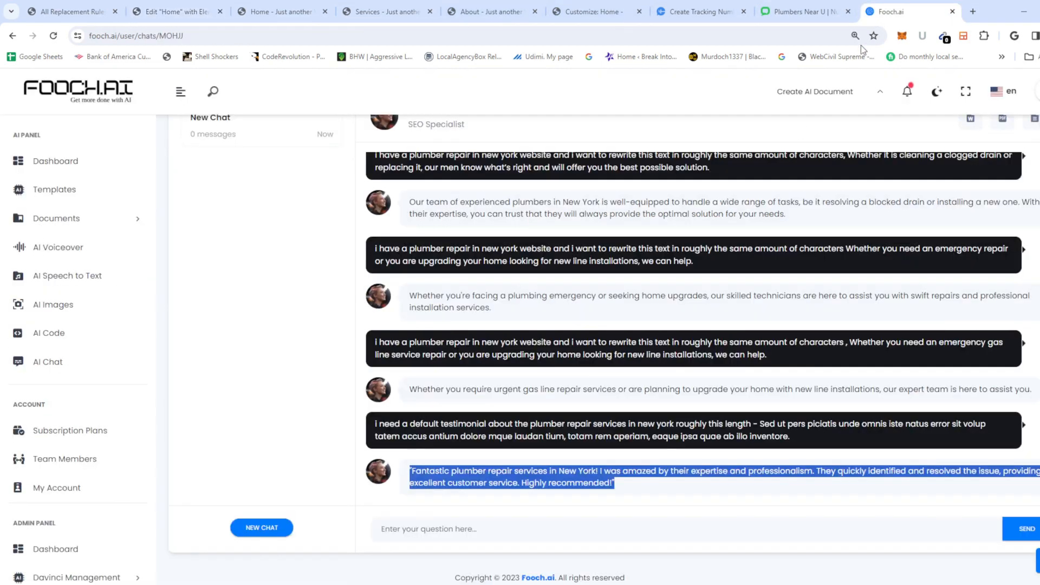
# Step: Ask Fooch.ai to 'make 2 more' testimonials and select the first new one
pyautogui.click(468, 529)
pyautogui.write('make 2 more')
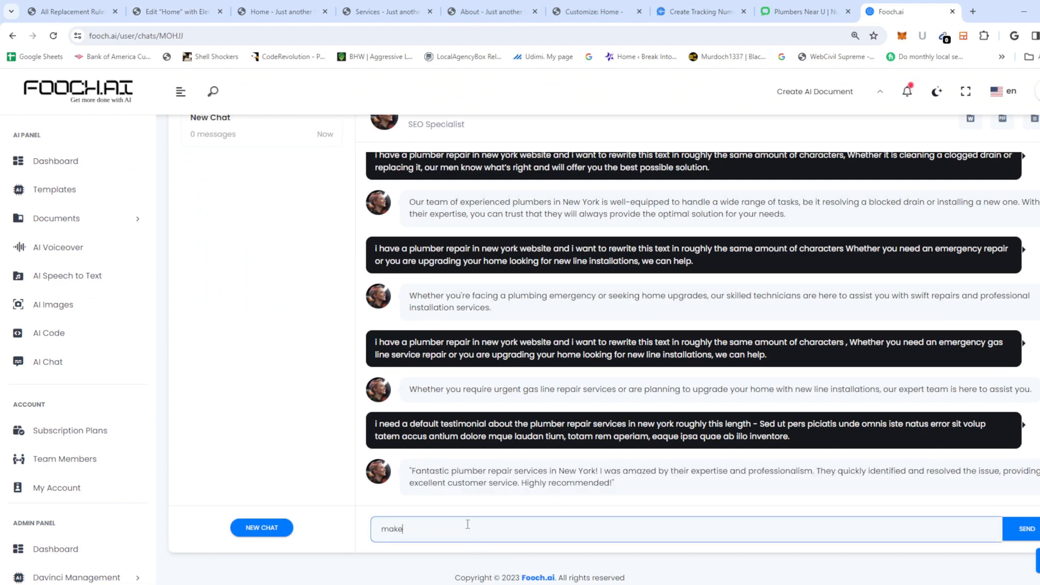
pyautogui.press('Return')
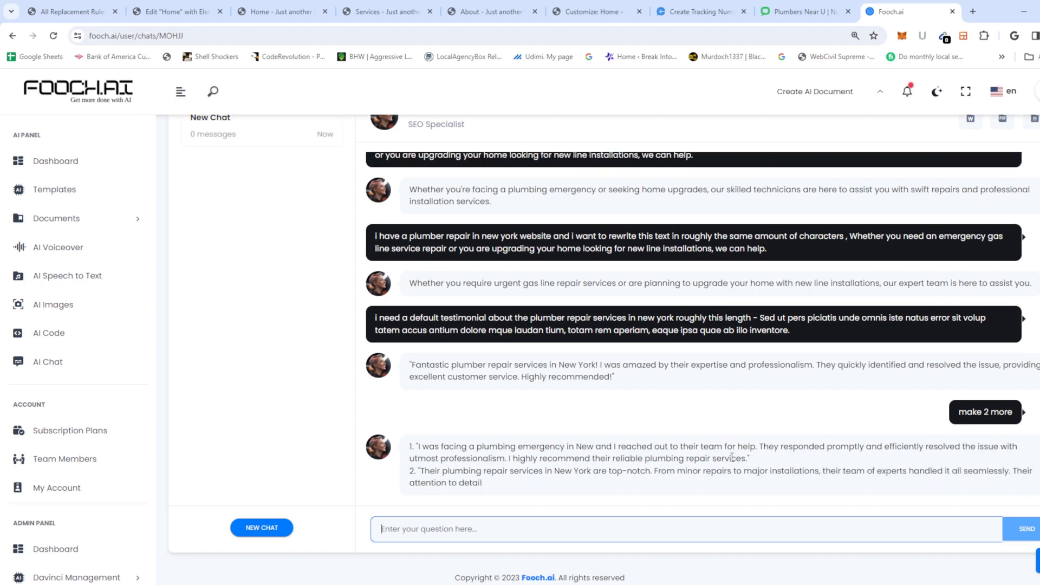
pyautogui.moveTo(750, 458); pyautogui.dragTo(411, 448)
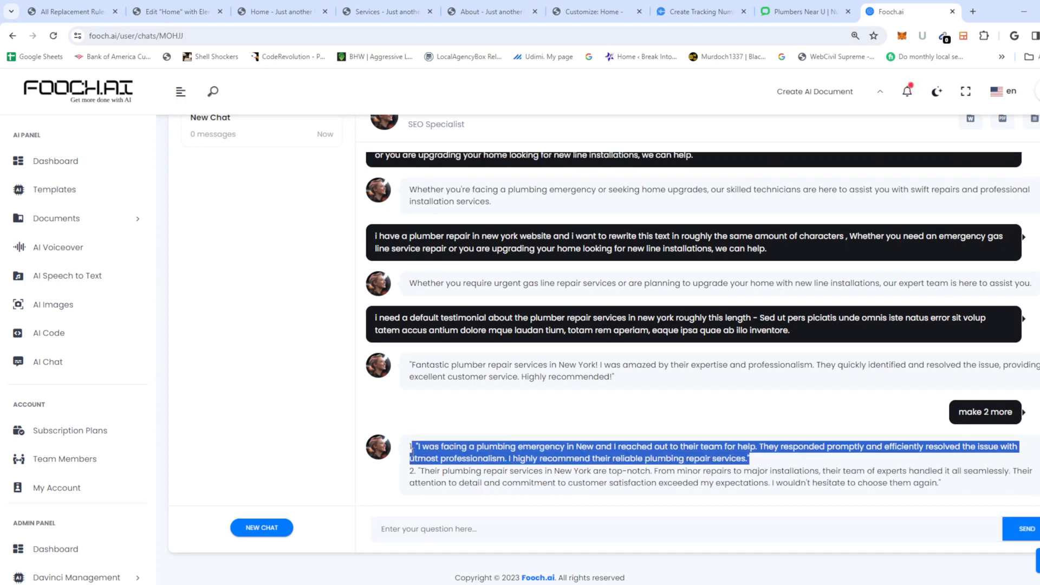
pyautogui.click(173, 11)
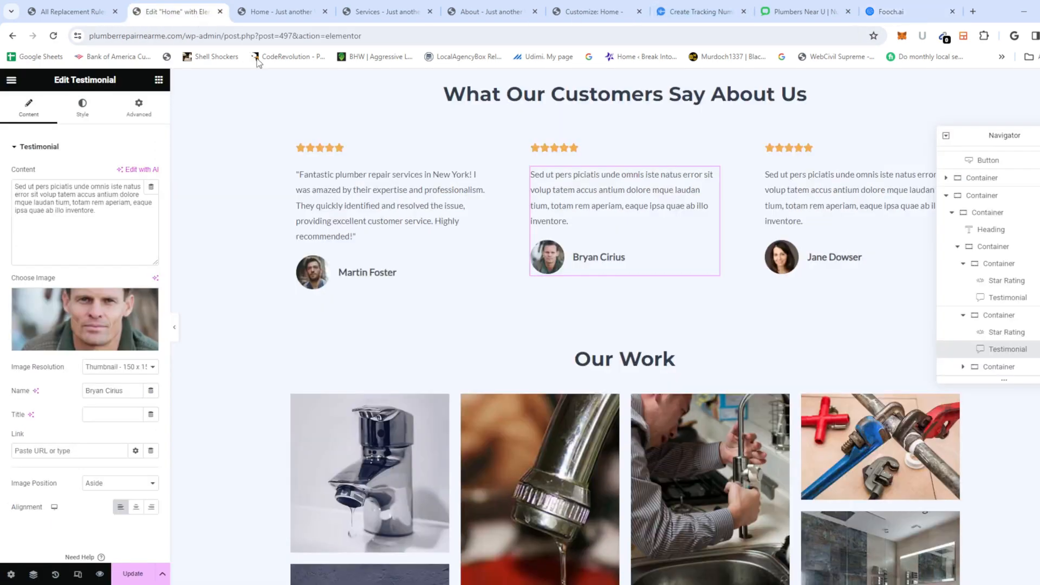
# Step: Paste the first new plumbing review into the second testimonial and select the next generated review
pyautogui.click(85, 219)
pyautogui.hotkey('ctrl', 'a')
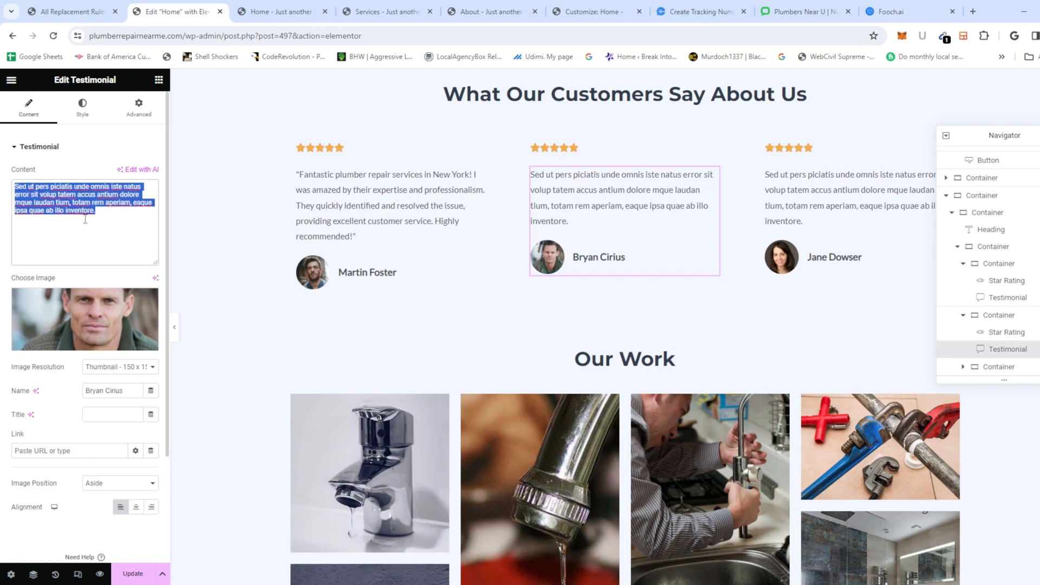
pyautogui.write('. "I was facing a plumbing emergency in New and I reached out to their team for help. They responded promptly and efficiently resolved the issue with utmost professionalism. I highly recommend their reliable plumbing repair services."')
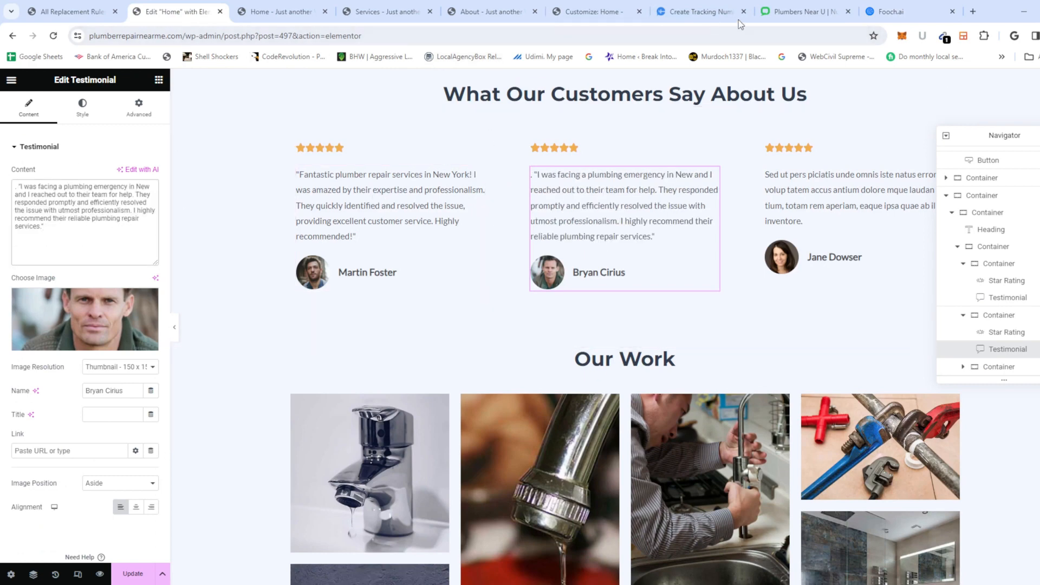
pyautogui.click(908, 11)
pyautogui.moveTo(941, 483); pyautogui.dragTo(420, 471)
pyautogui.hotkey('ctrl', 'c')
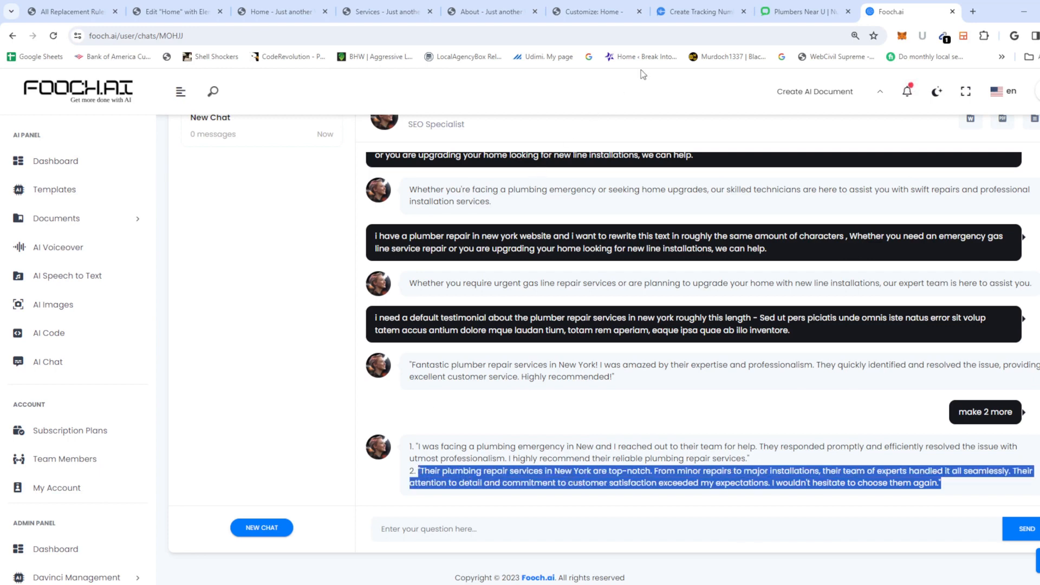
pyautogui.click(181, 11)
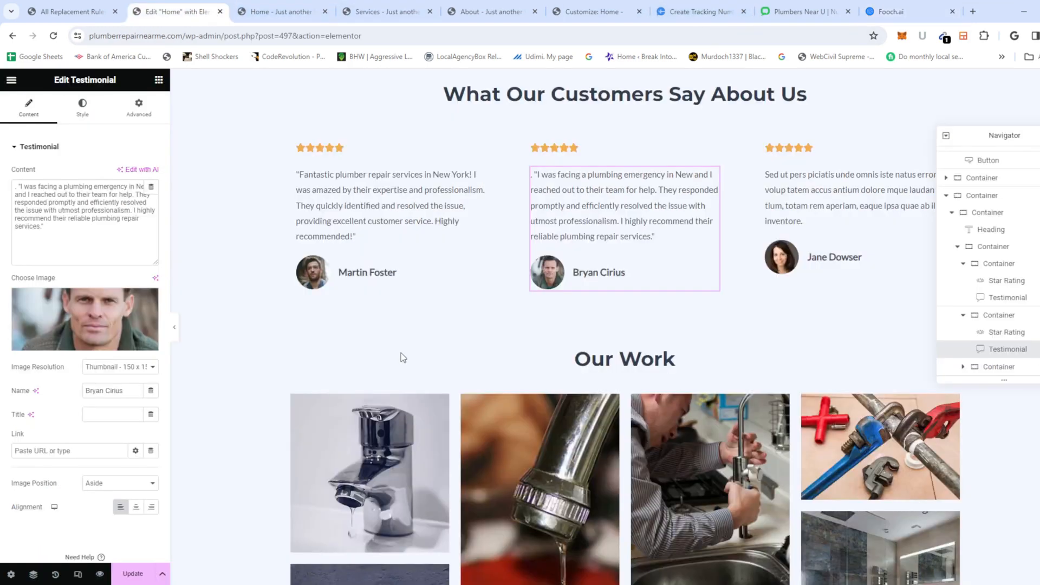
# Step: Paste the 'top-notch' New York review into the third testimonial and save the page
pyautogui.click(821, 221)
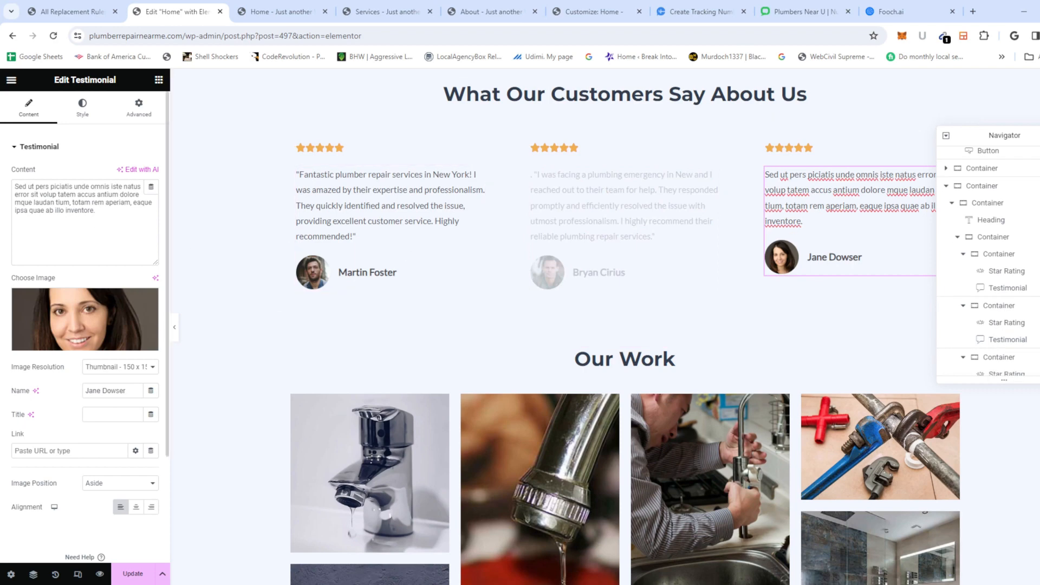
pyautogui.hotkey('ctrl', 'a')
pyautogui.hotkey('ctrl', 'v')
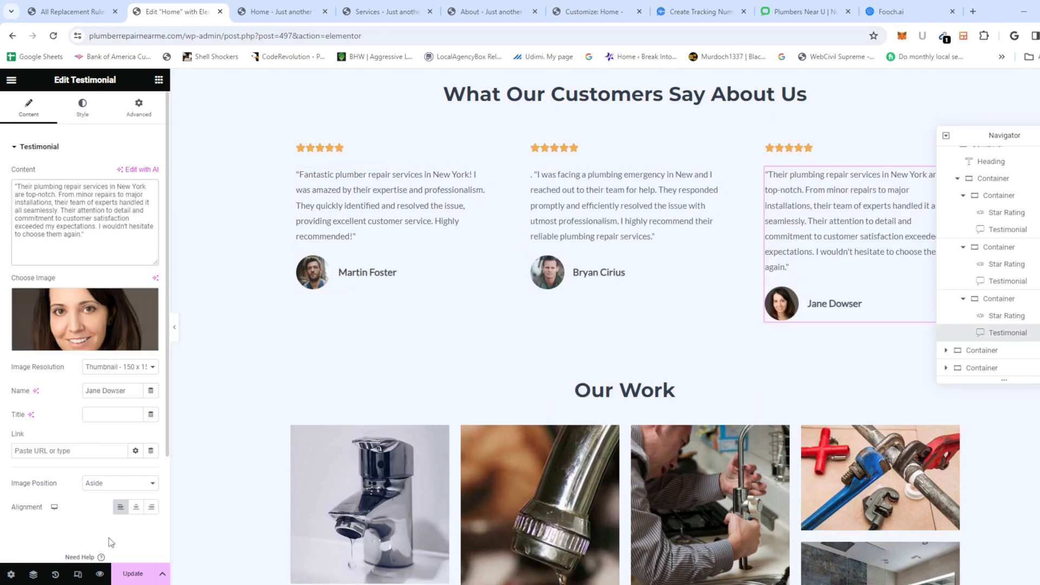
pyautogui.click(133, 574)
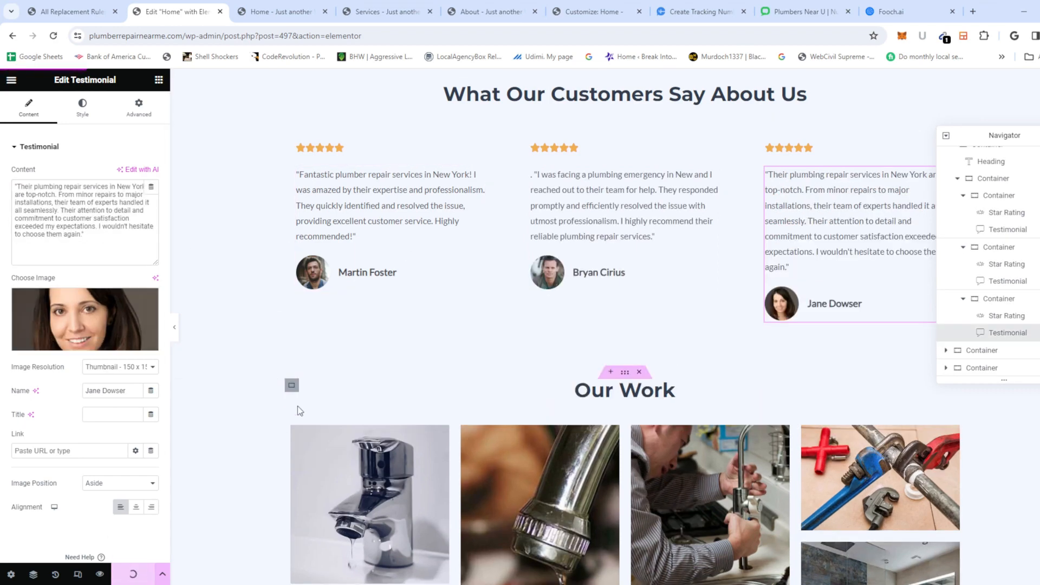
pyautogui.scroll(-1, 298, 405)
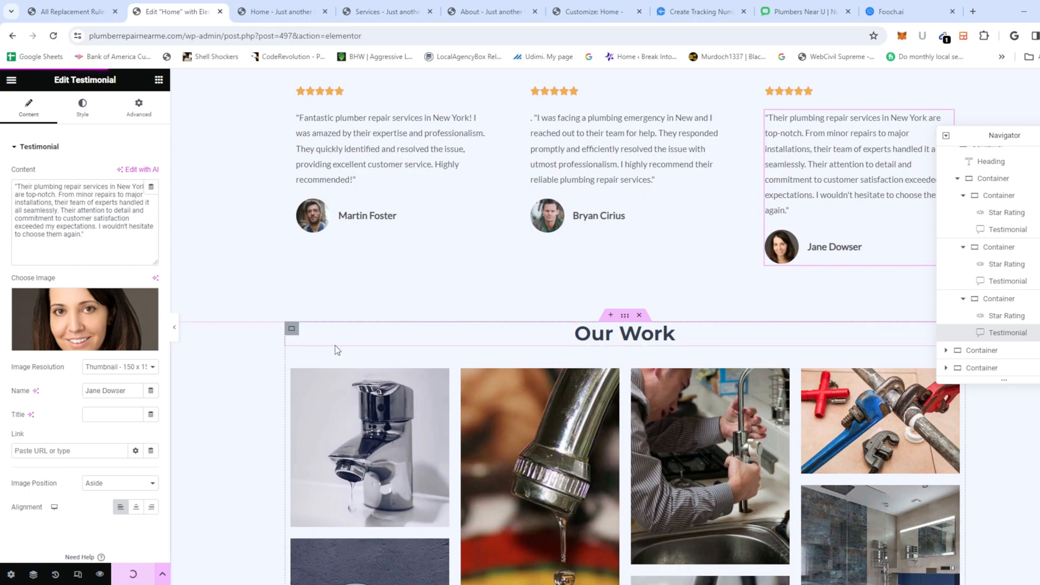
pyautogui.scroll(-7, 420, 341)
pyautogui.scroll(-6, 431, 342)
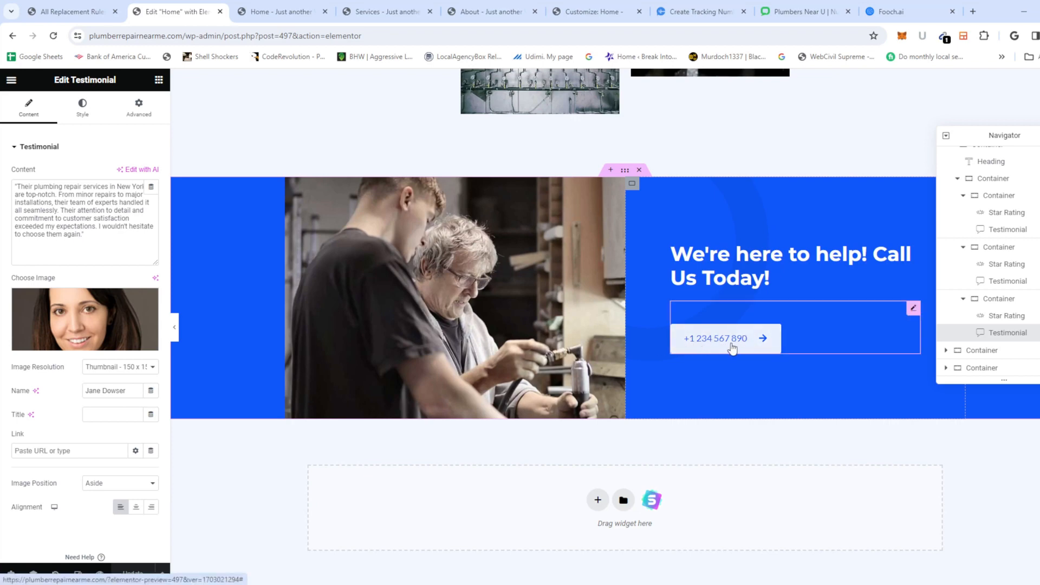
pyautogui.scroll(-6, 715, 354)
pyautogui.scroll(12, 615, 356)
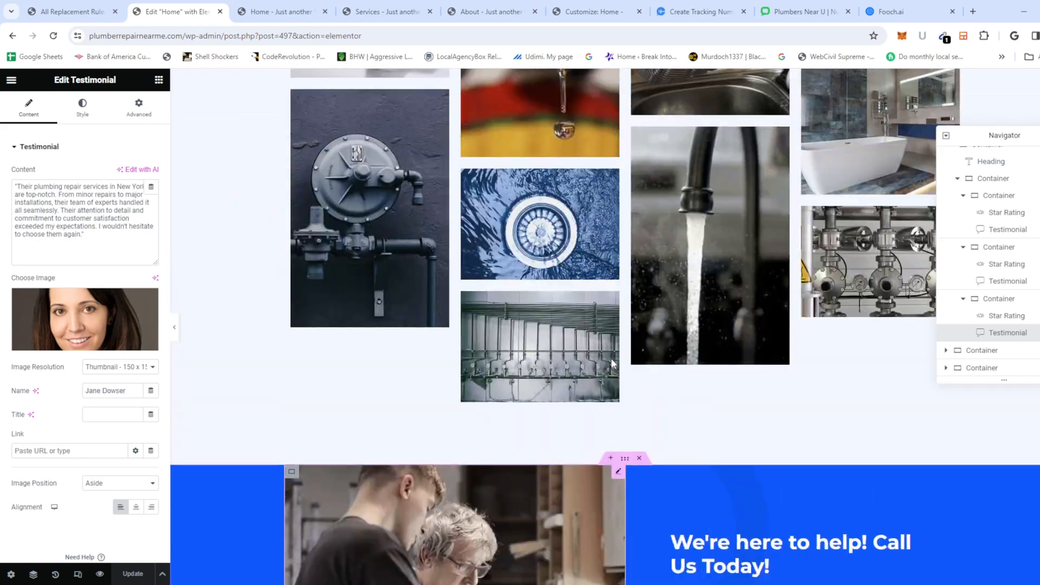
pyautogui.scroll(15, 613, 362)
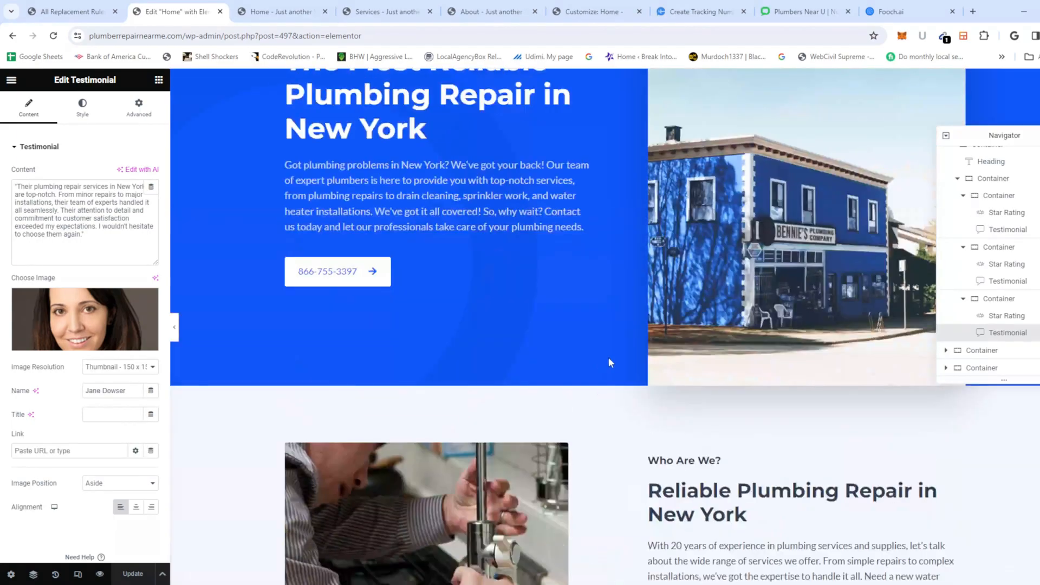
pyautogui.scroll(-13, 610, 361)
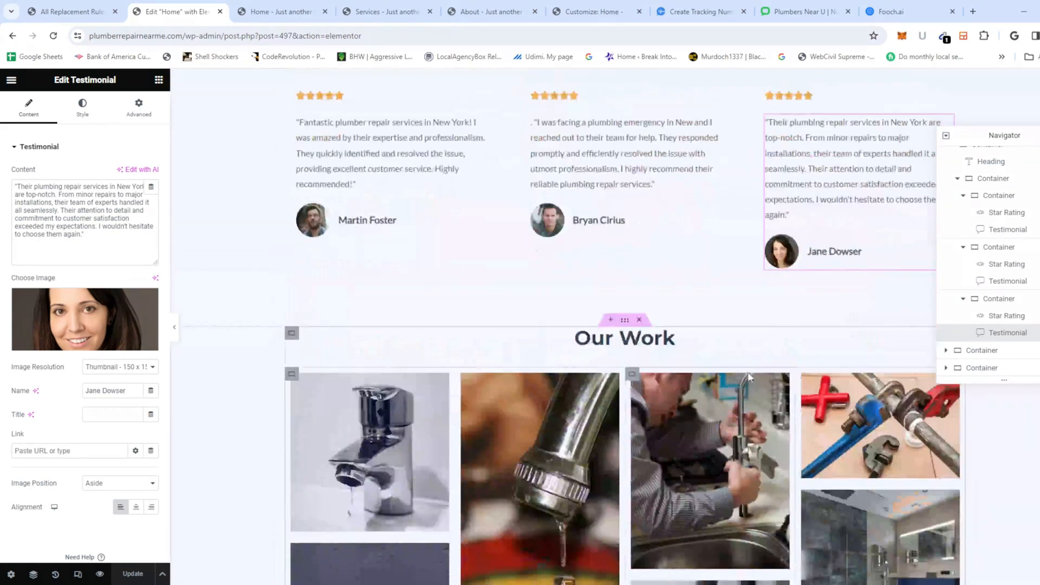
pyautogui.scroll(-5, 749, 377)
# Step: Select the Call Us Today button and check its phone number on the live Home page
pyautogui.click(718, 401)
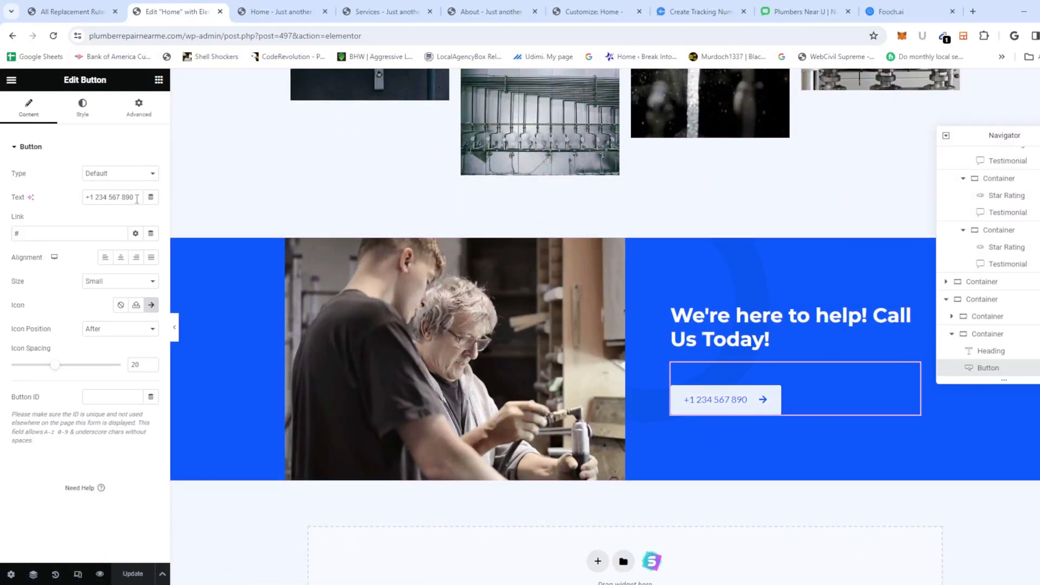
pyautogui.click(138, 198)
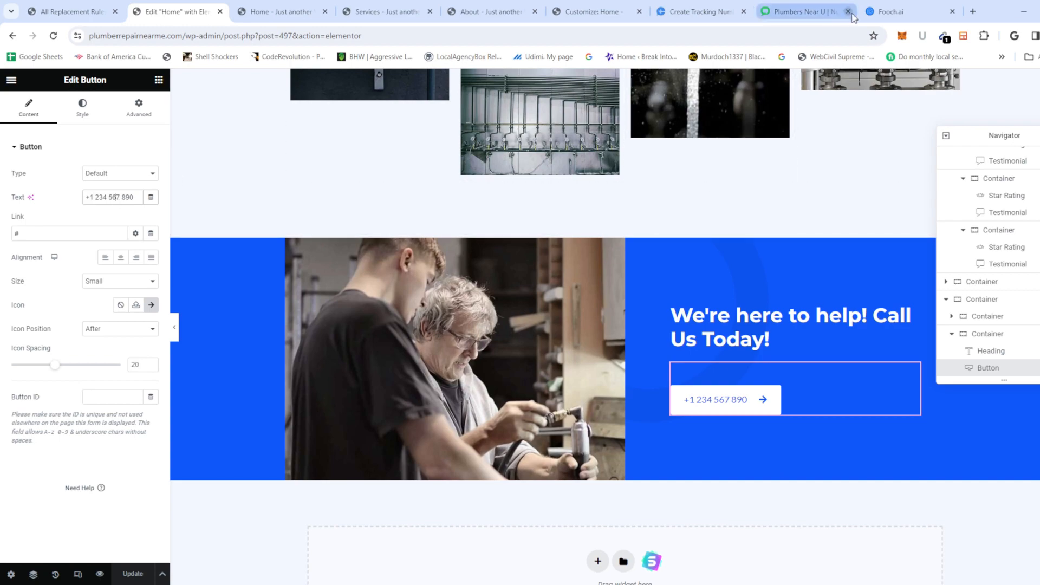
pyautogui.click(269, 18)
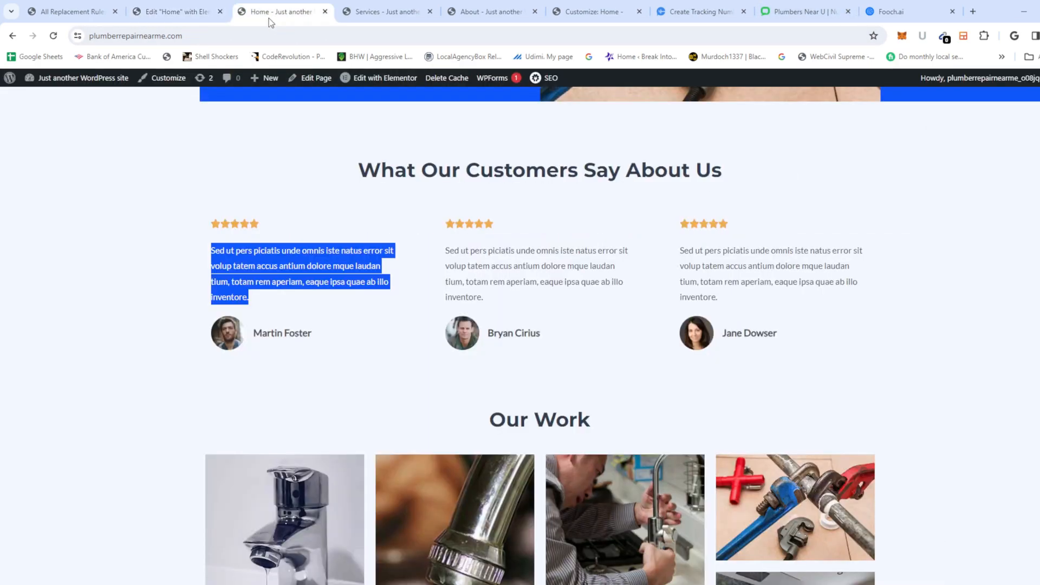
pyautogui.scroll(-10, 461, 284)
pyautogui.moveTo(263, 445); pyautogui.dragTo(184, 436)
pyautogui.hotkey('ctrl', 'c')
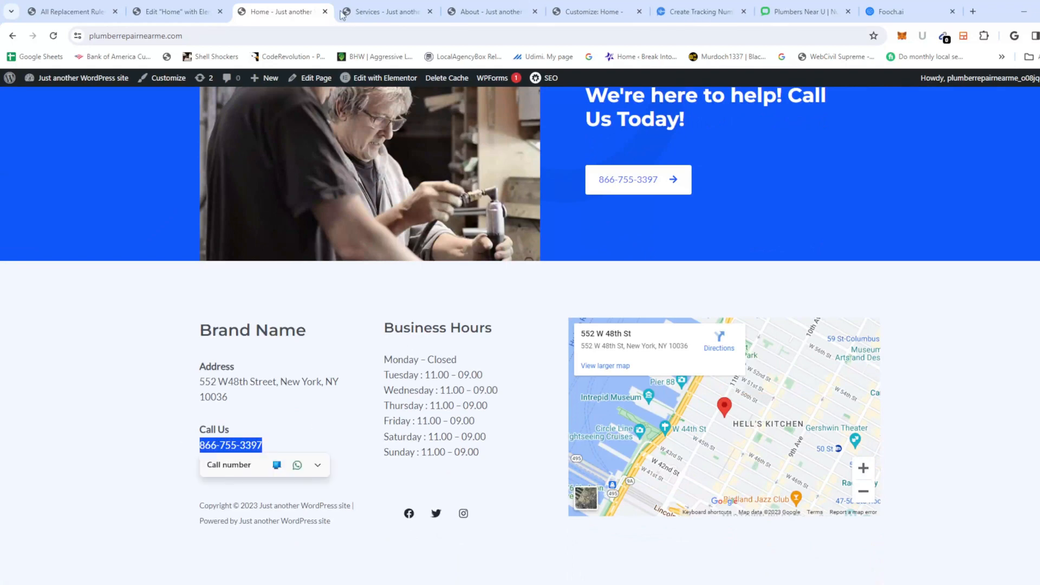
pyautogui.click(178, 12)
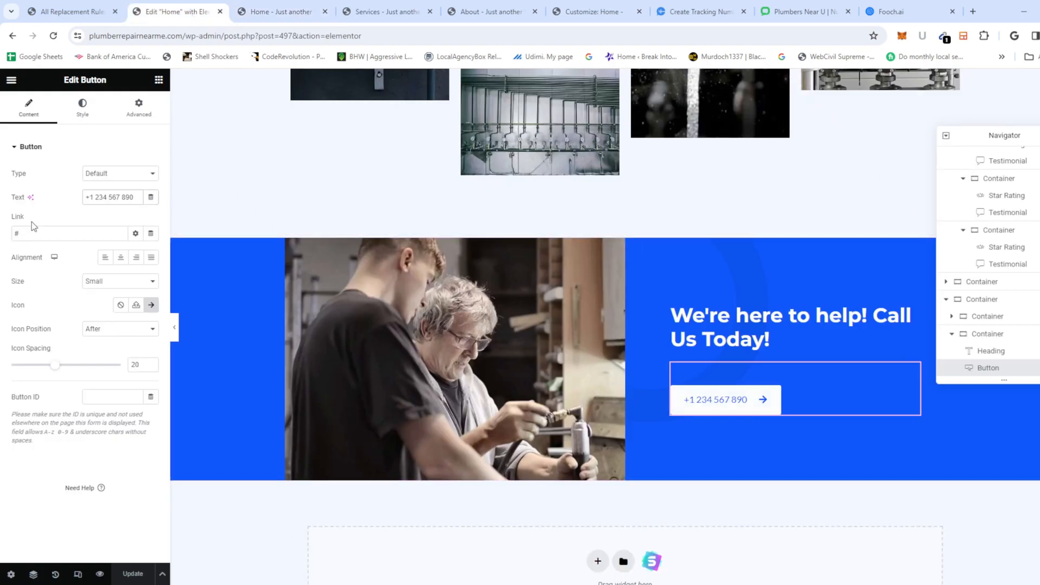
pyautogui.tripleClick(122, 196)
pyautogui.hotkey('ctrl', 'v')
pyautogui.tripleClick(78, 237)
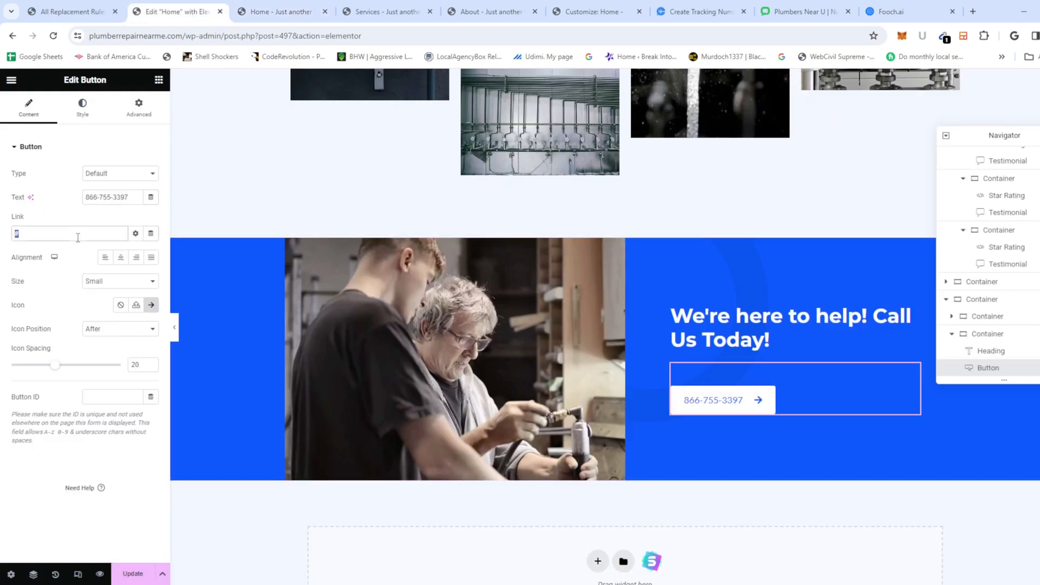
pyautogui.write('tel:')
pyautogui.hotkey('ctrl', 'v')
pyautogui.click(133, 574)
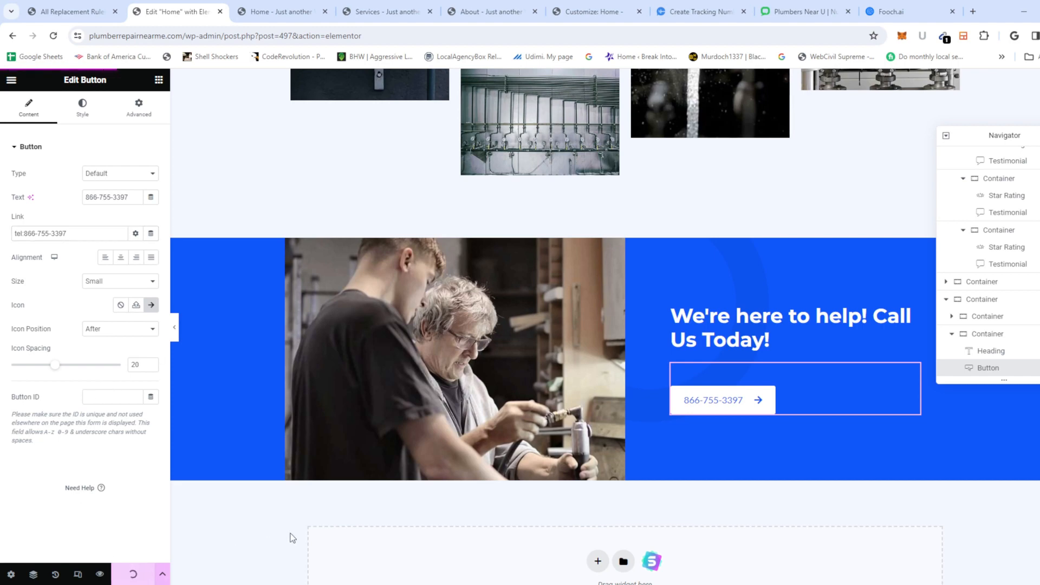
pyautogui.scroll(-7, 571, 342)
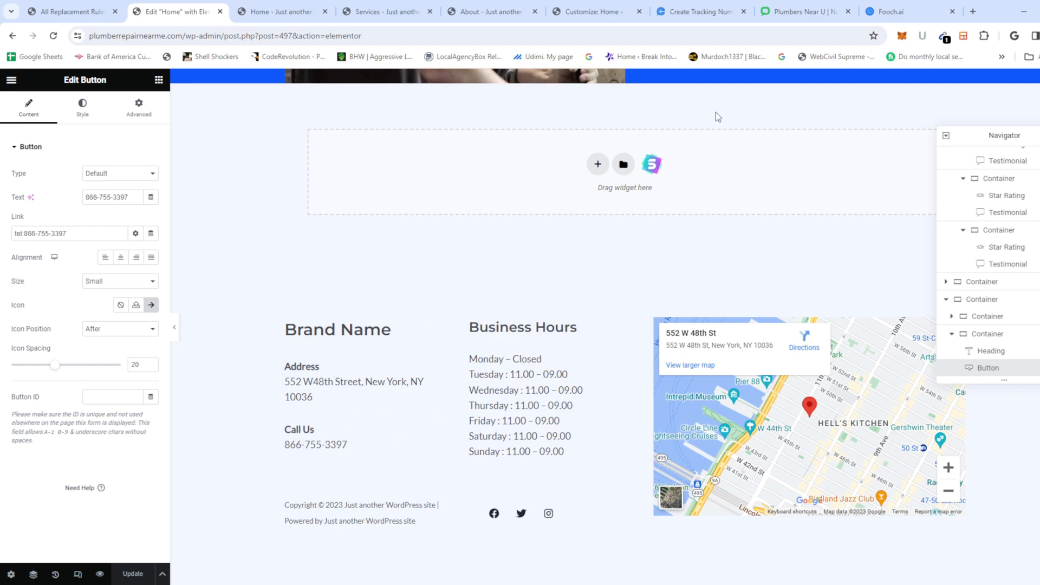
pyautogui.click(800, 15)
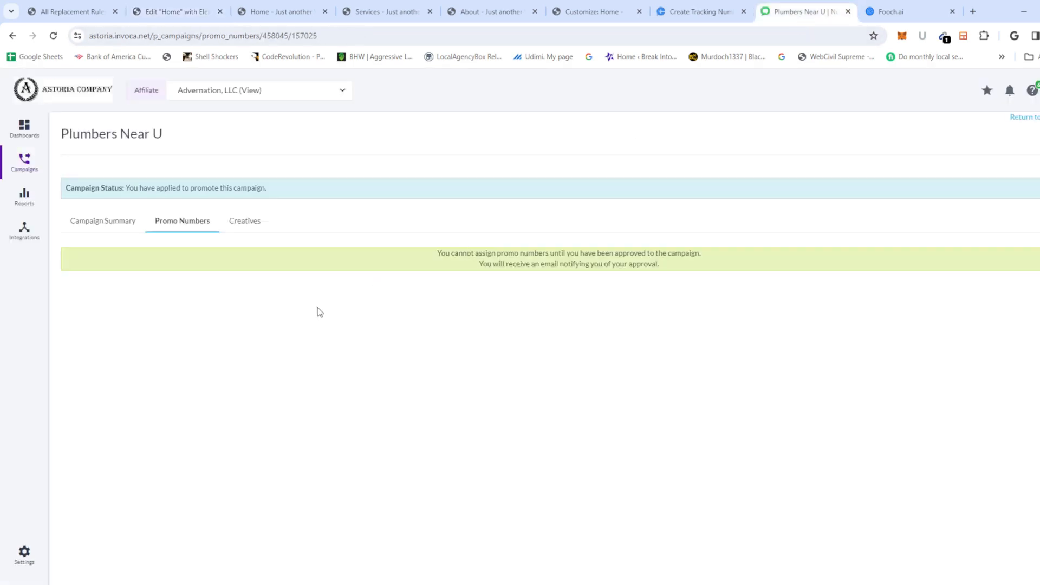
# Step: Confirm Invoca's campaign summary lists 24-hour daily operating hours for all US callers
pyautogui.click(114, 224)
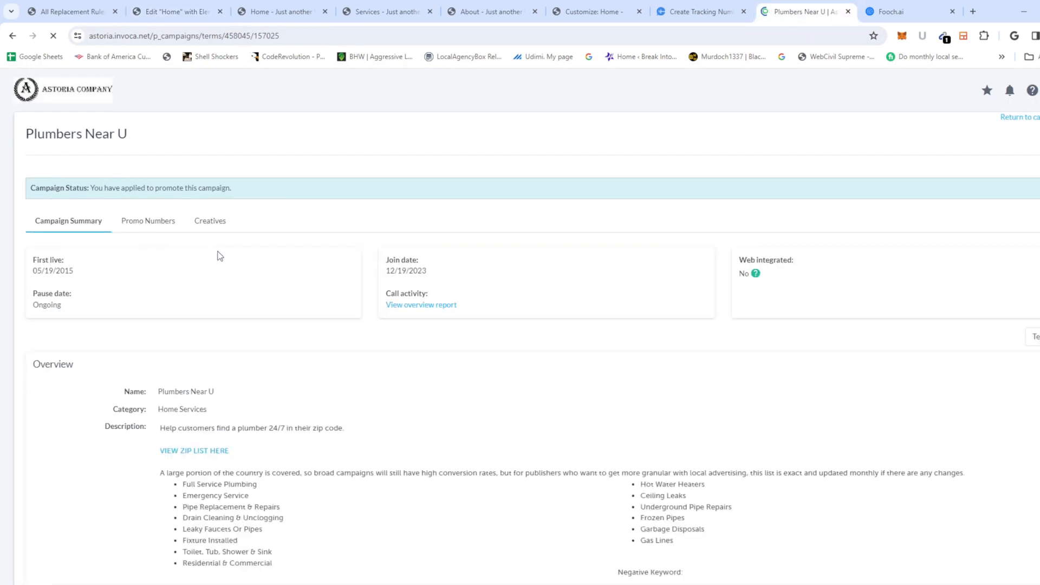
pyautogui.scroll(-6, 455, 428)
pyautogui.scroll(-10, 455, 433)
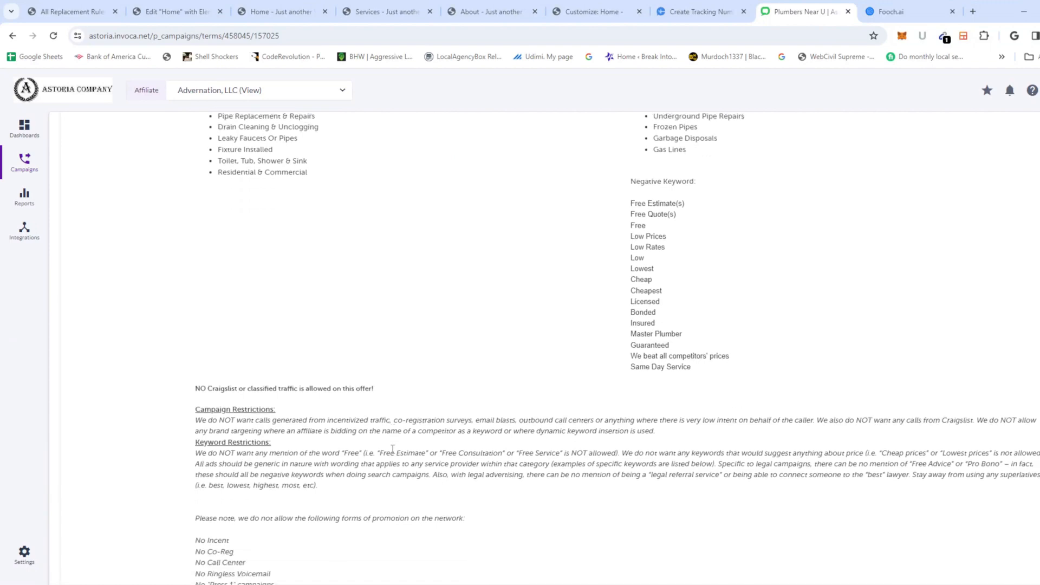
pyautogui.scroll(-8, 497, 414)
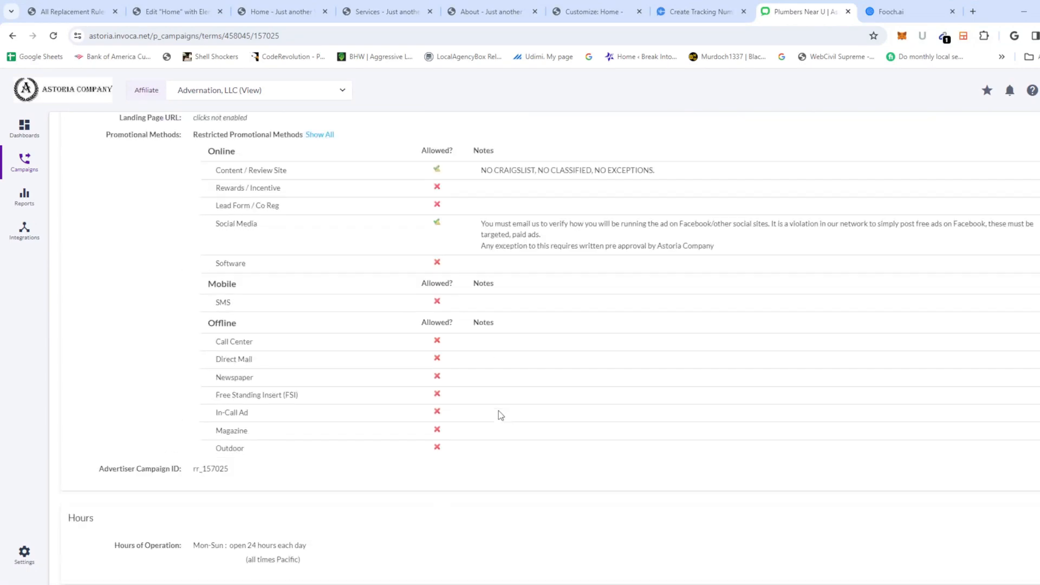
pyautogui.moveTo(303, 373); pyautogui.dragTo(217, 359)
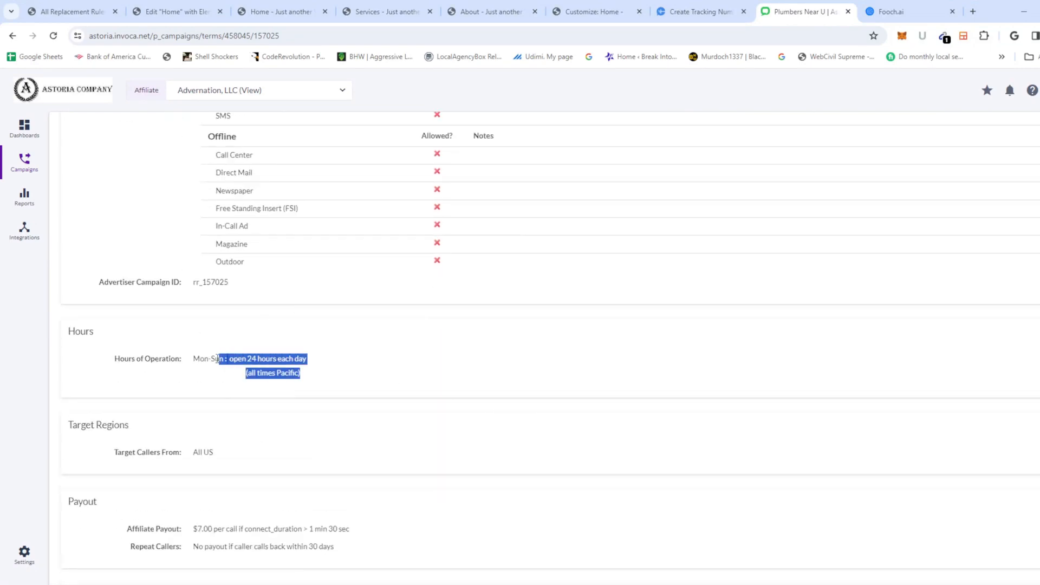
pyautogui.doubleClick(209, 452)
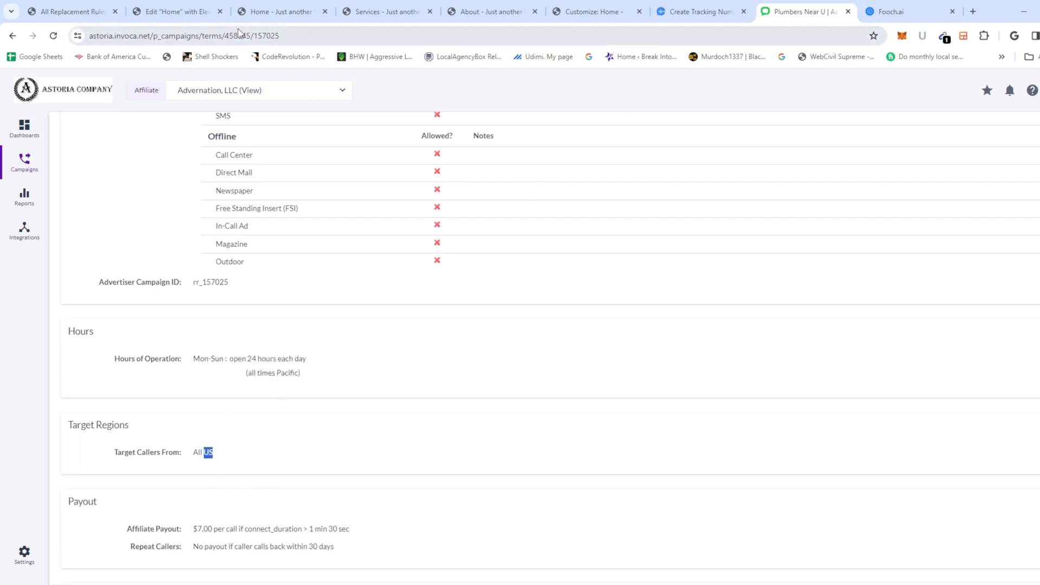
pyautogui.click(168, 10)
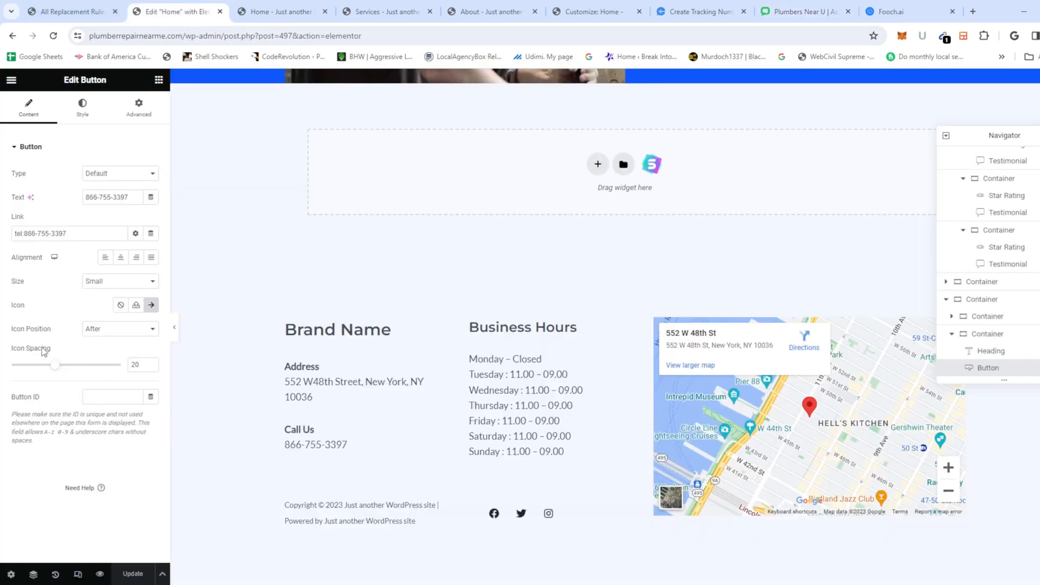
# Step: Select the hero section's building photo and bring up its media picker for replacement
pyautogui.click(494, 390)
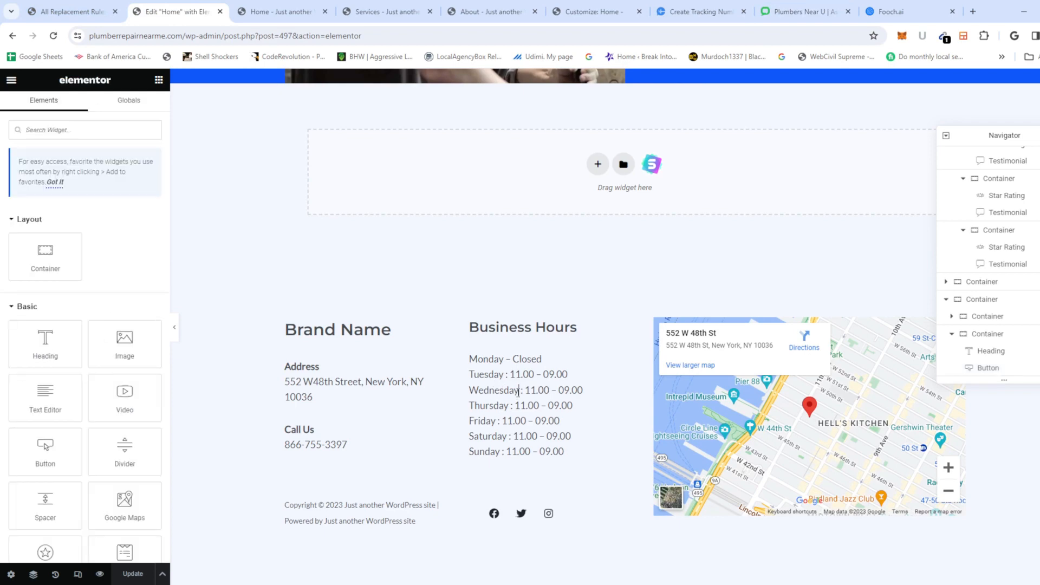
pyautogui.scroll(3, 519, 391)
pyautogui.scroll(-4, 527, 372)
pyautogui.scroll(6, 529, 391)
pyautogui.scroll(-6, 658, 451)
pyautogui.scroll(20, 486, 295)
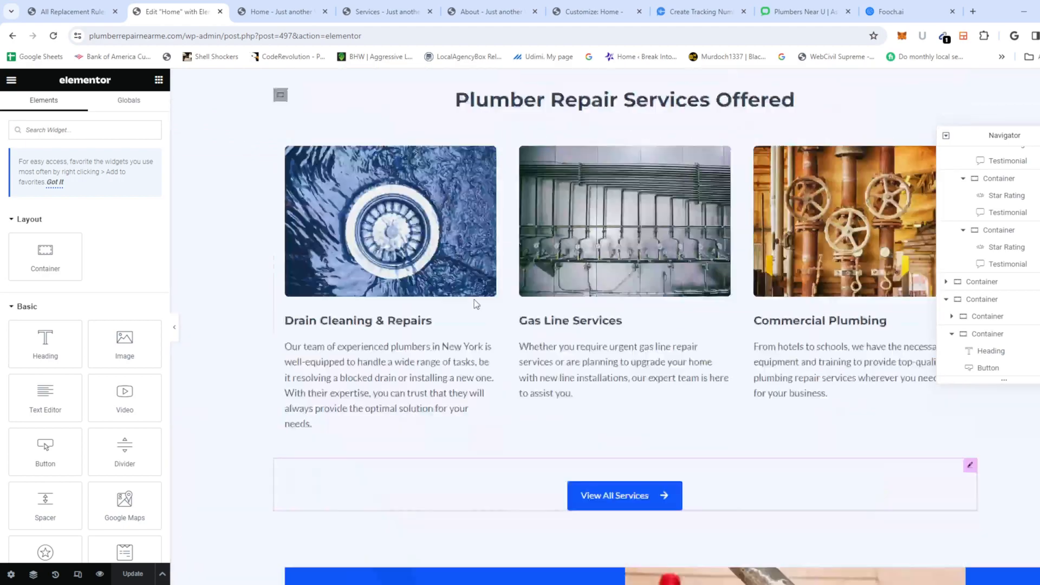
pyautogui.scroll(10, 473, 300)
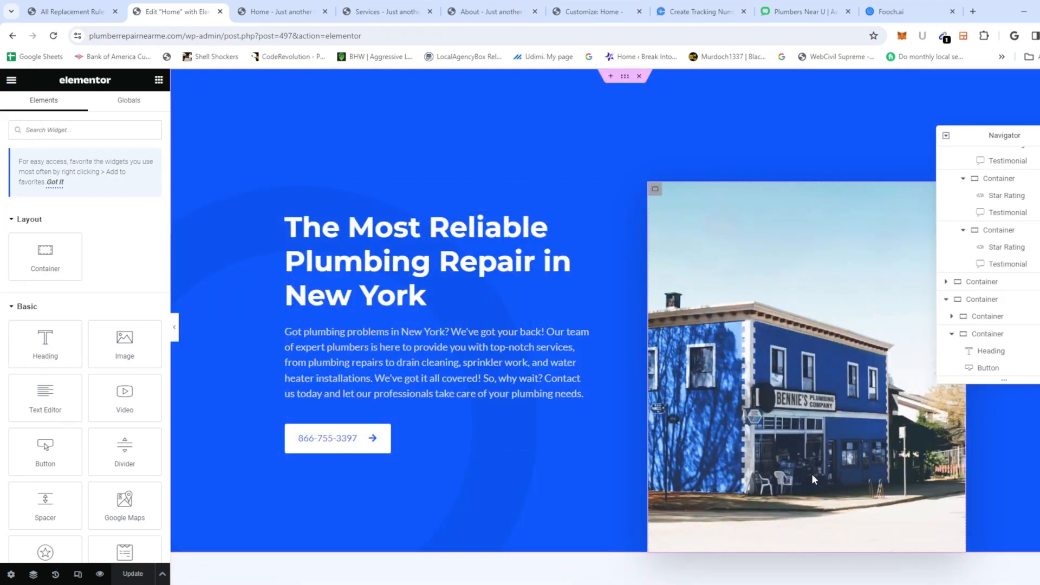
pyautogui.scroll(-5, 742, 411)
pyautogui.scroll(4, 672, 347)
pyautogui.scroll(-4, 601, 276)
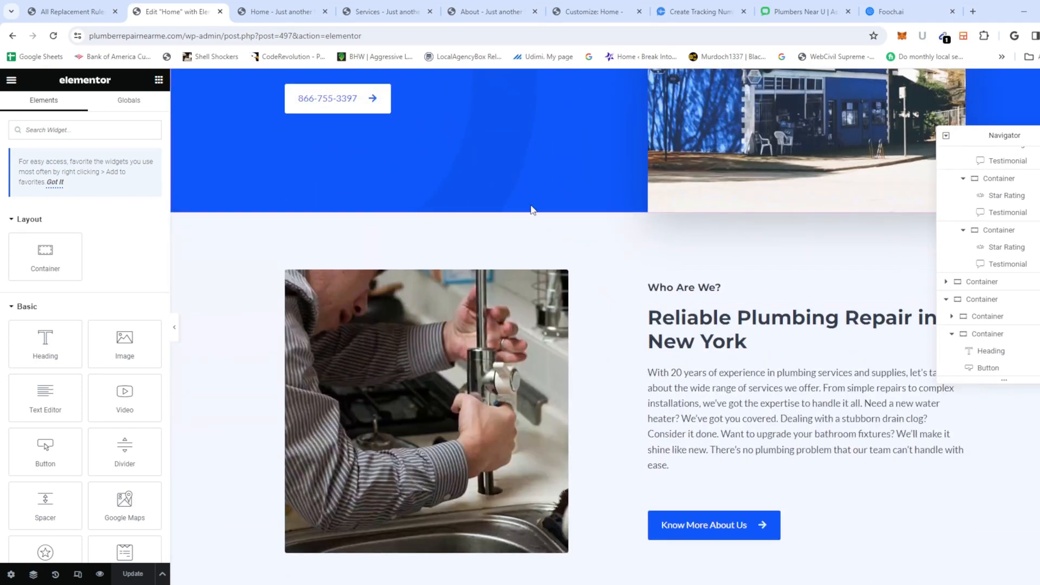
pyautogui.scroll(5, 531, 210)
pyautogui.click(752, 335)
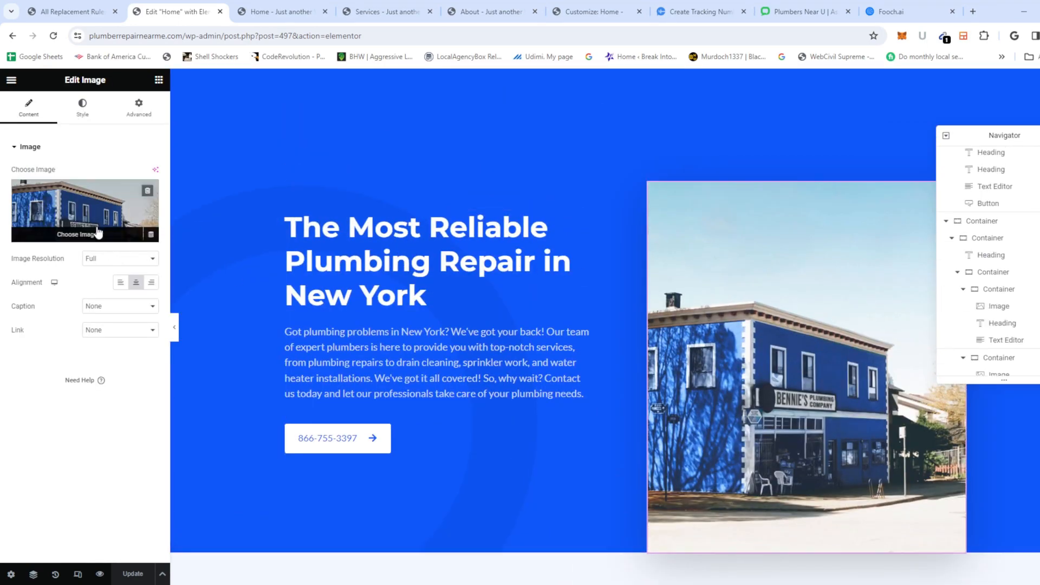
pyautogui.click(69, 236)
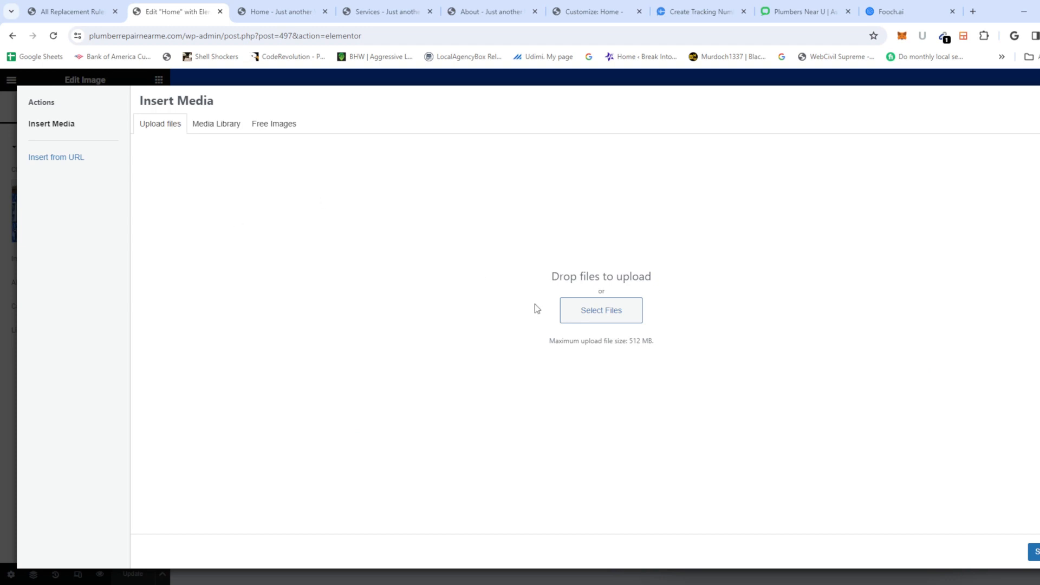
# Step: Swap the hero image for the crossed-wrenches plumbing-about photo from the Media Library
pyautogui.click(216, 128)
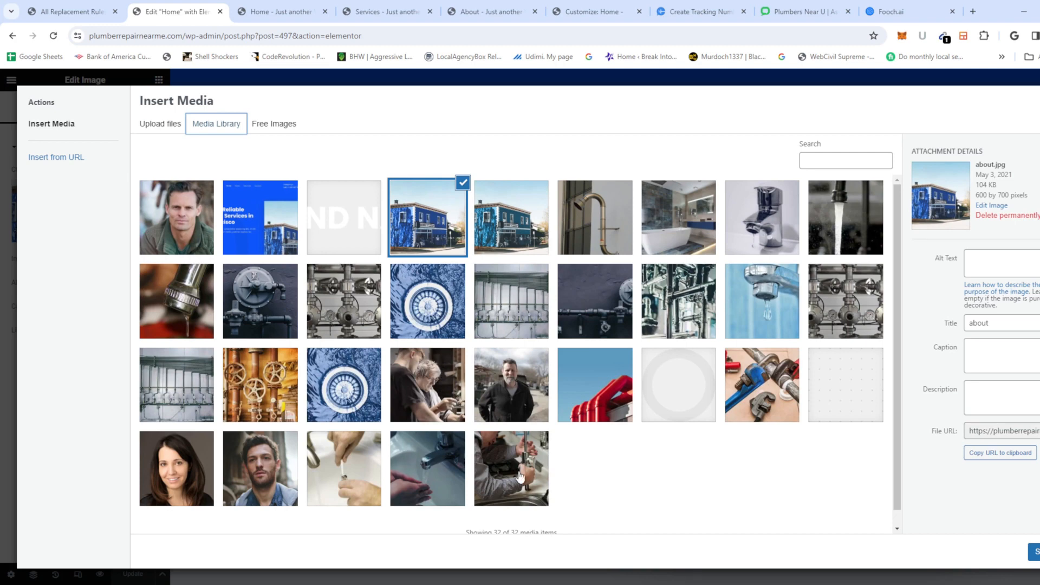
pyautogui.click(741, 403)
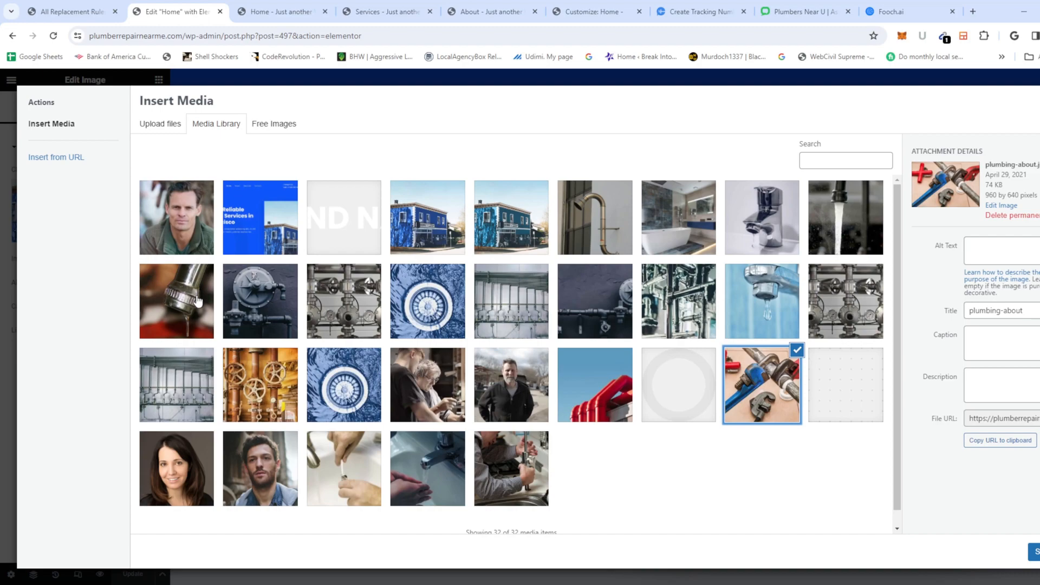
pyautogui.click(1034, 552)
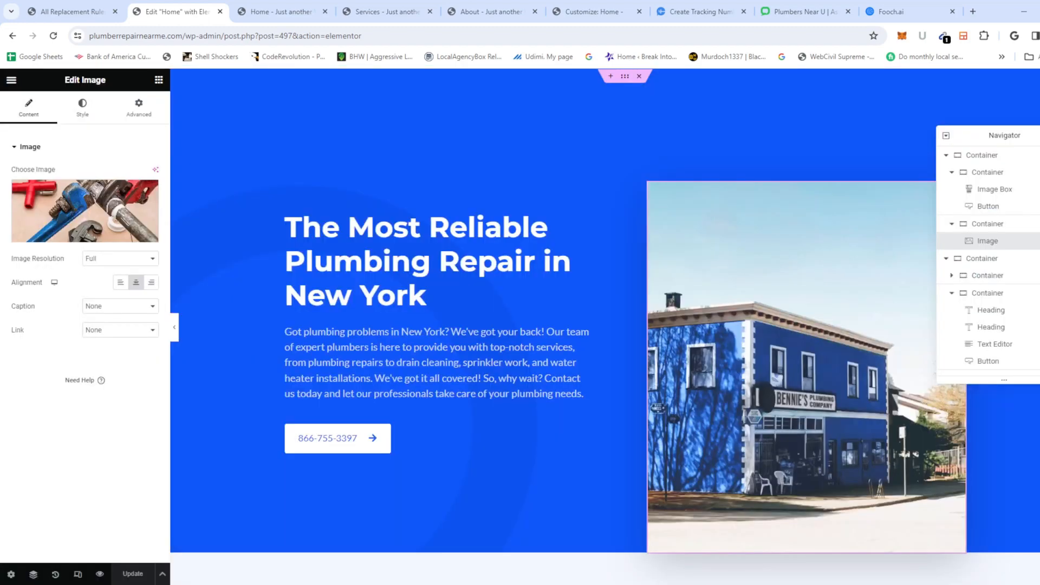
# Step: Check the canvas and save the home page with its new wrench hero image
pyautogui.scroll(-15, 717, 370)
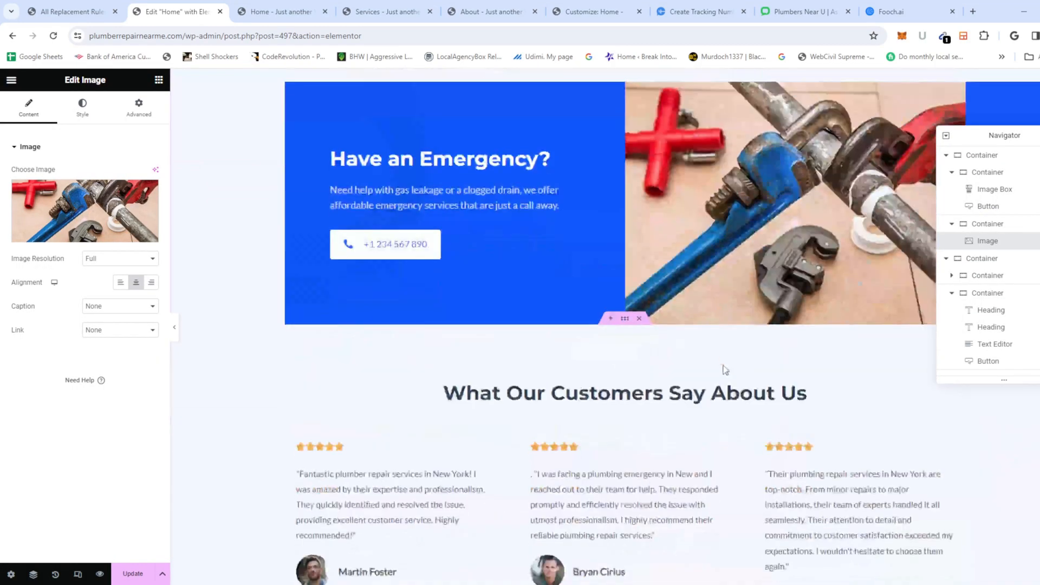
pyautogui.scroll(5, 725, 370)
pyautogui.scroll(-10, 715, 431)
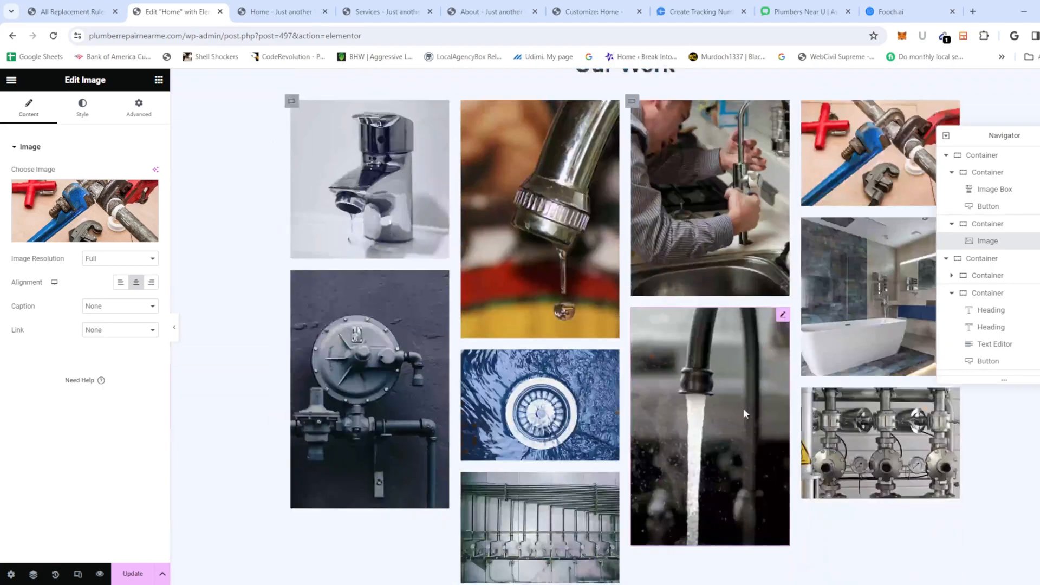
pyautogui.scroll(-1, 743, 413)
pyautogui.scroll(15, 736, 414)
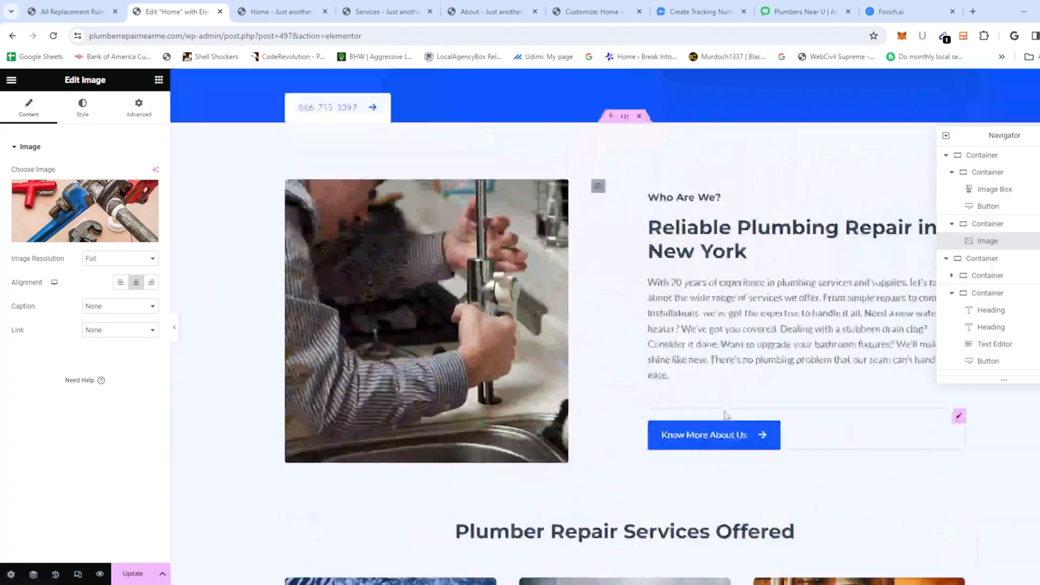
pyautogui.scroll(5, 720, 416)
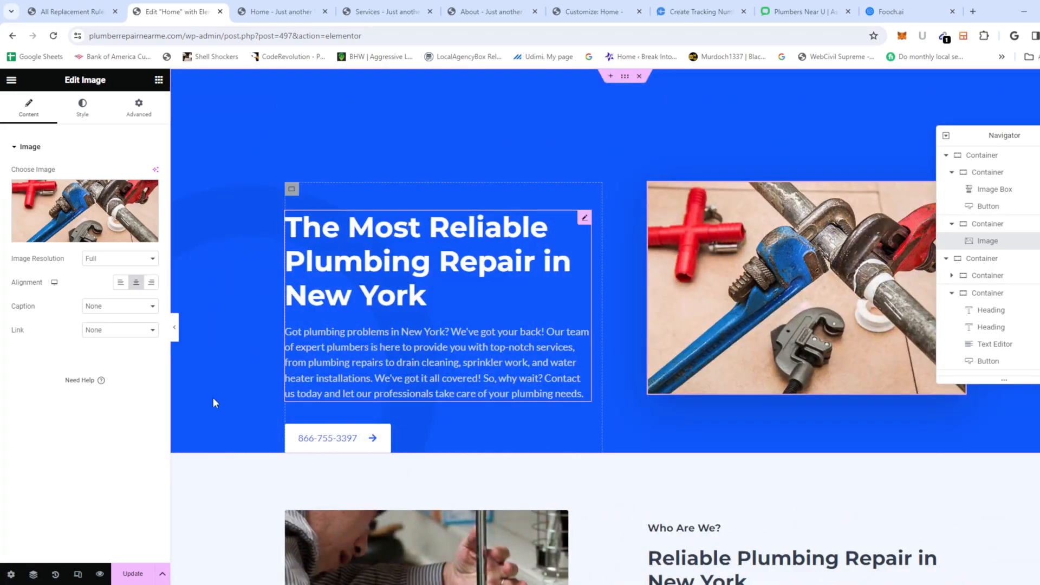
pyautogui.scroll(-1, 325, 428)
pyautogui.click(136, 575)
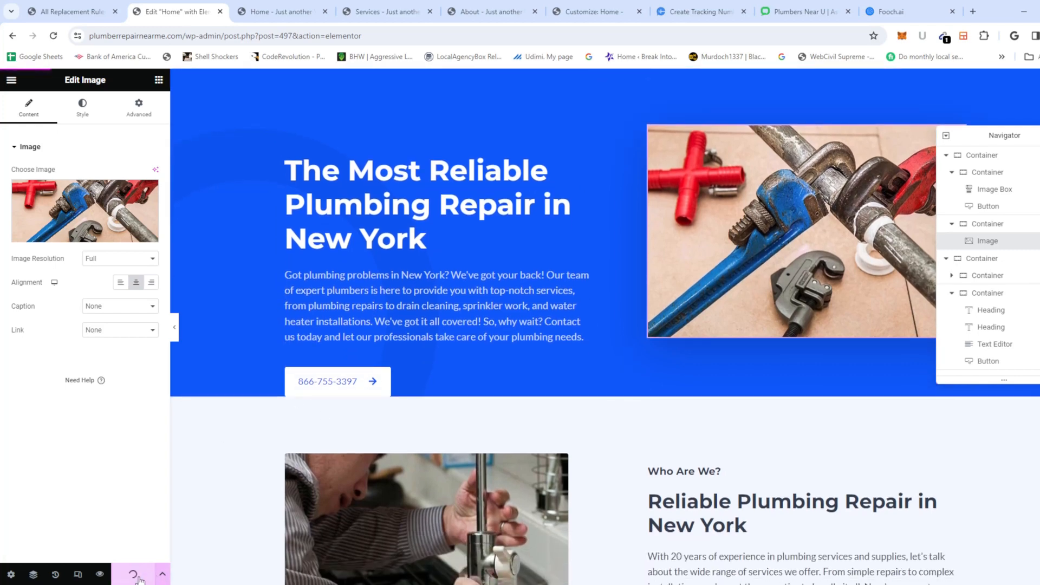
pyautogui.scroll(1, 687, 391)
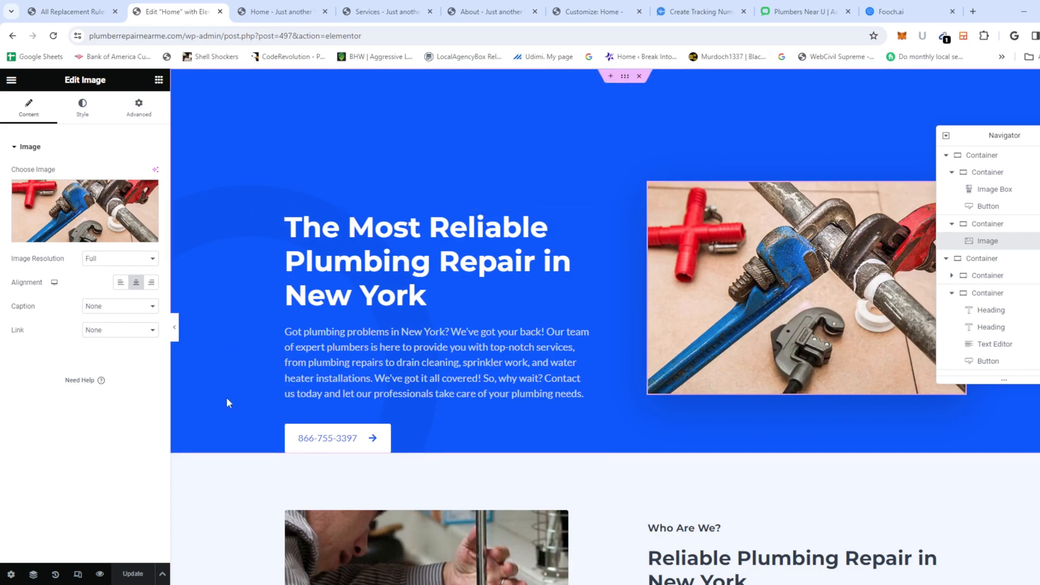
pyautogui.scroll(-10, 479, 347)
pyautogui.scroll(-10, 449, 418)
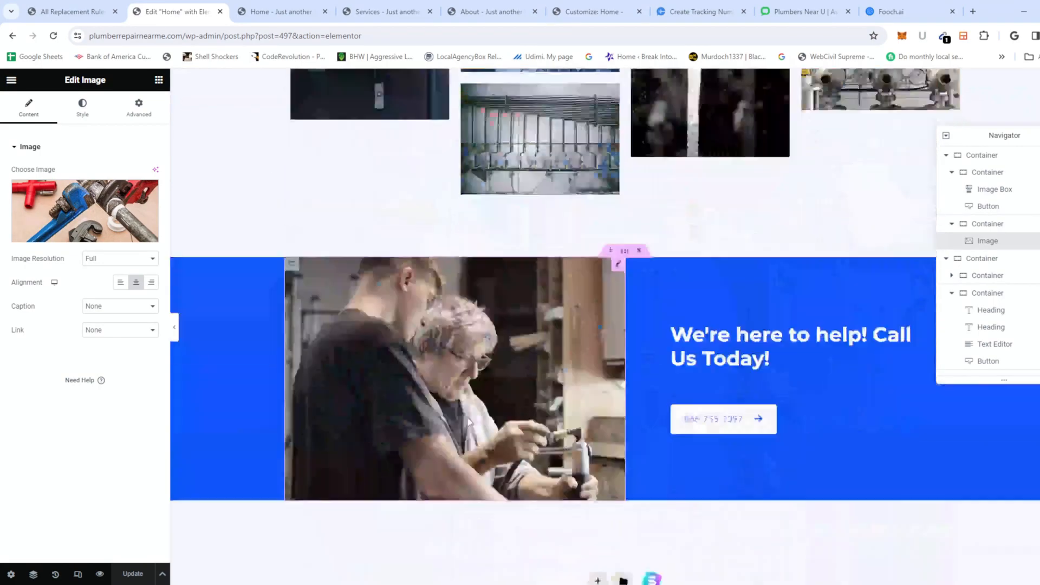
pyautogui.scroll(20, 519, 419)
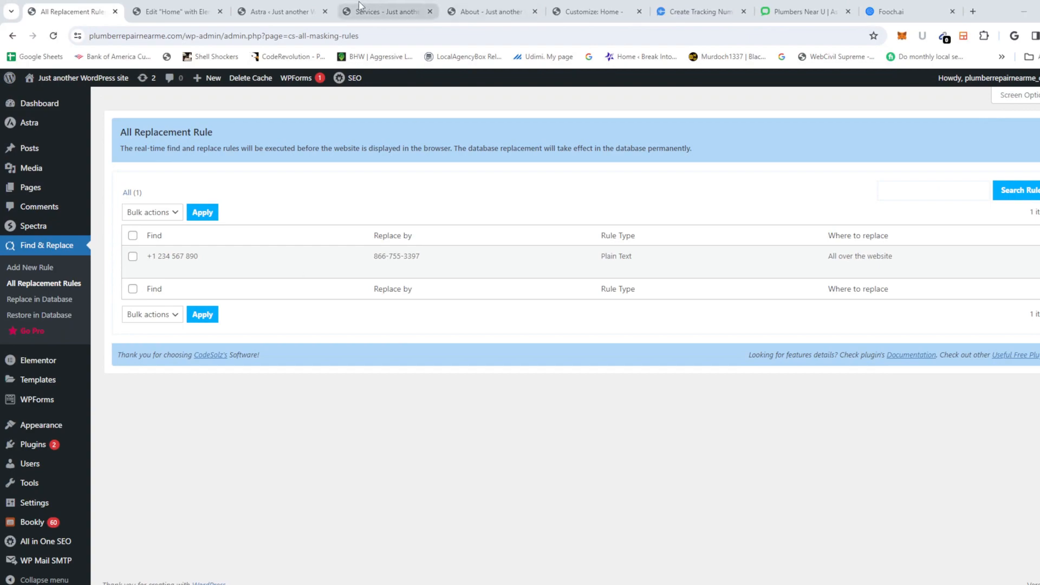
pyautogui.click(380, 11)
pyautogui.scroll(-8, 285, 379)
pyautogui.scroll(-10, 285, 379)
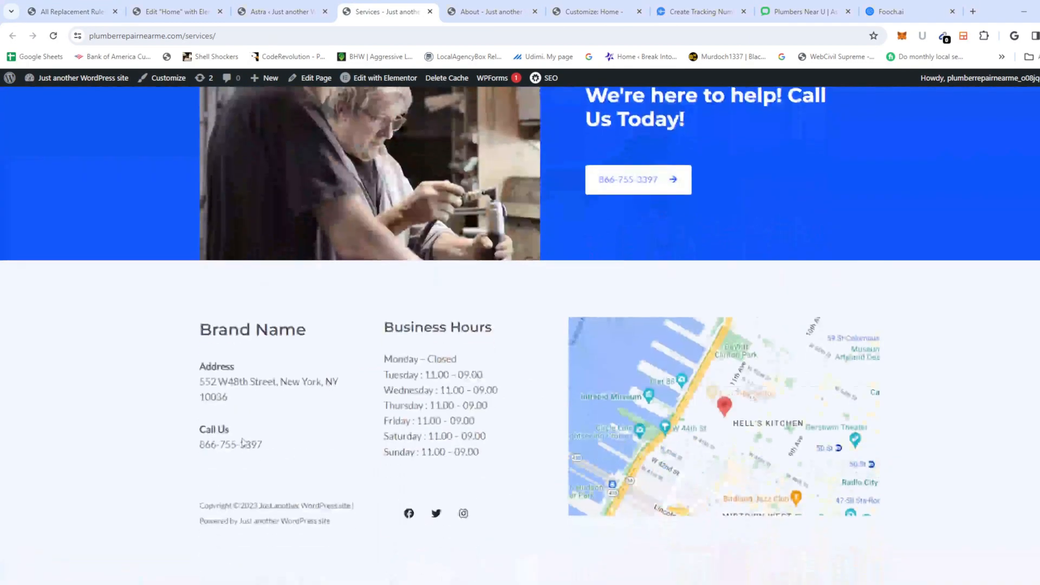
pyautogui.moveTo(255, 366); pyautogui.dragTo(548, 441)
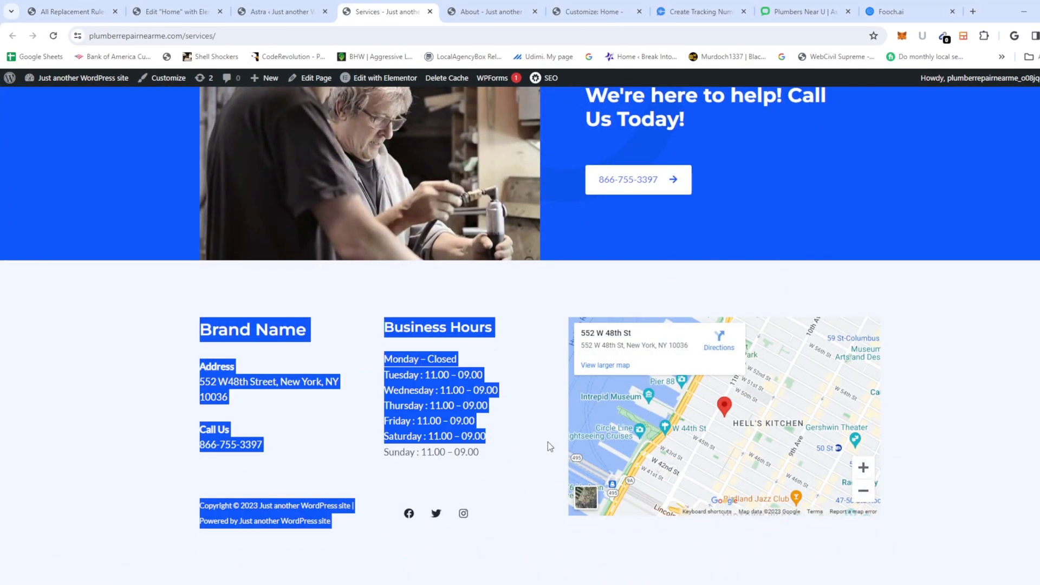
pyautogui.scroll(13, 548, 441)
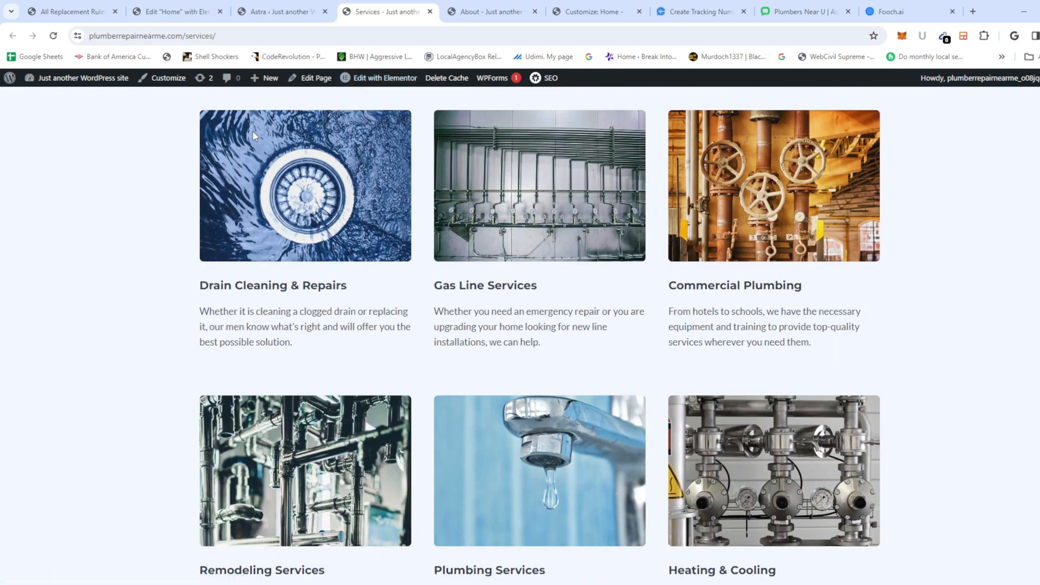
pyautogui.click(174, 11)
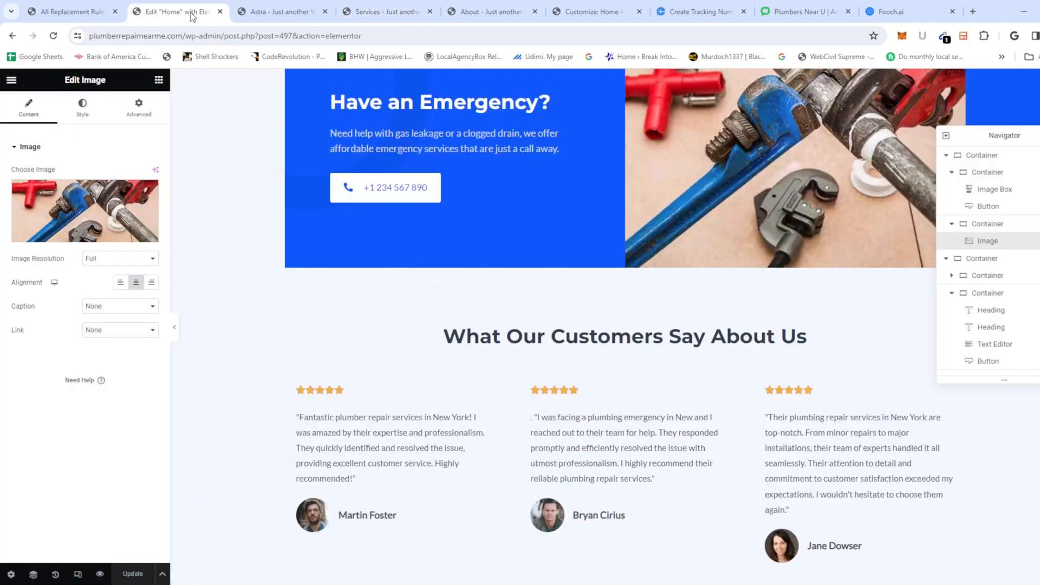
pyautogui.click(92, 16)
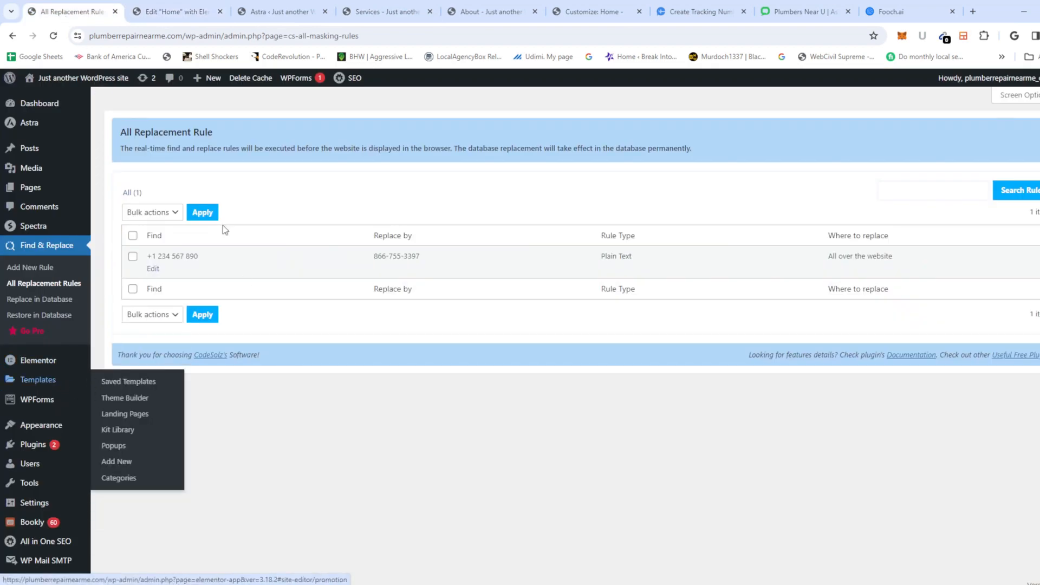
pyautogui.moveTo(39, 429)
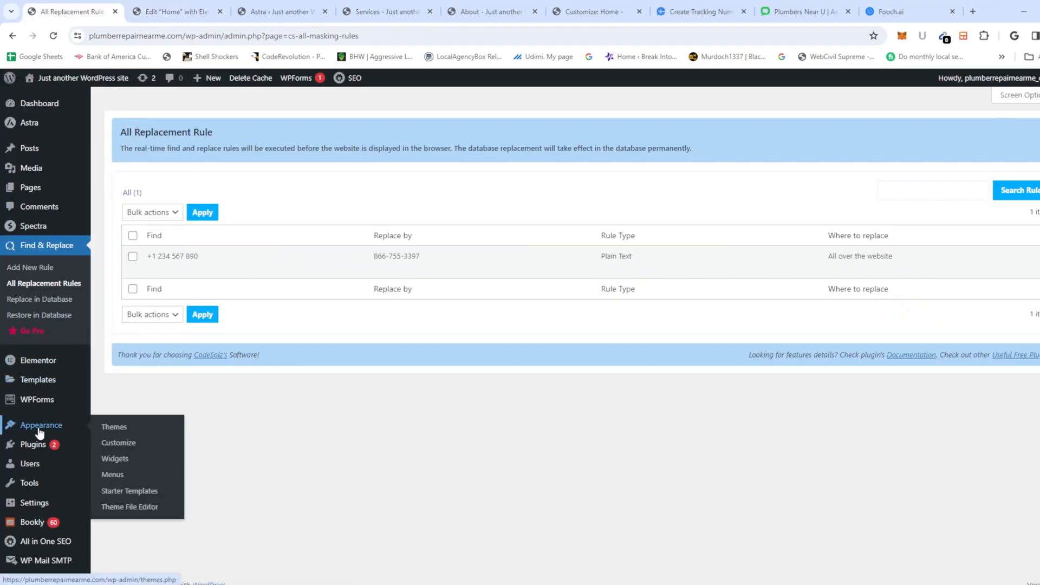
# Step: Look over the Customizer's Footer Builder, then go back to the Elementor Home editor
pyautogui.click(111, 444)
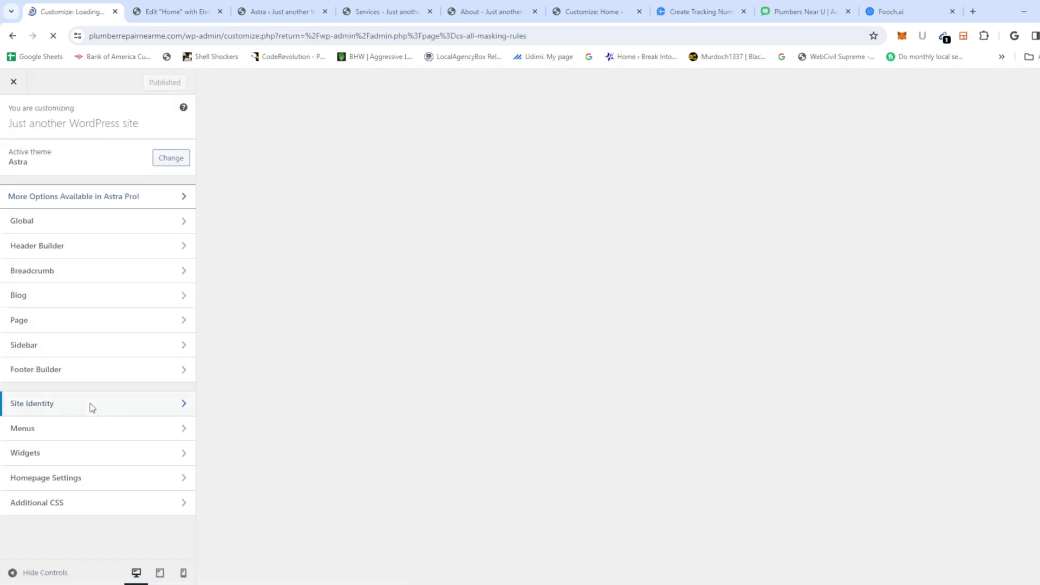
pyautogui.click(83, 372)
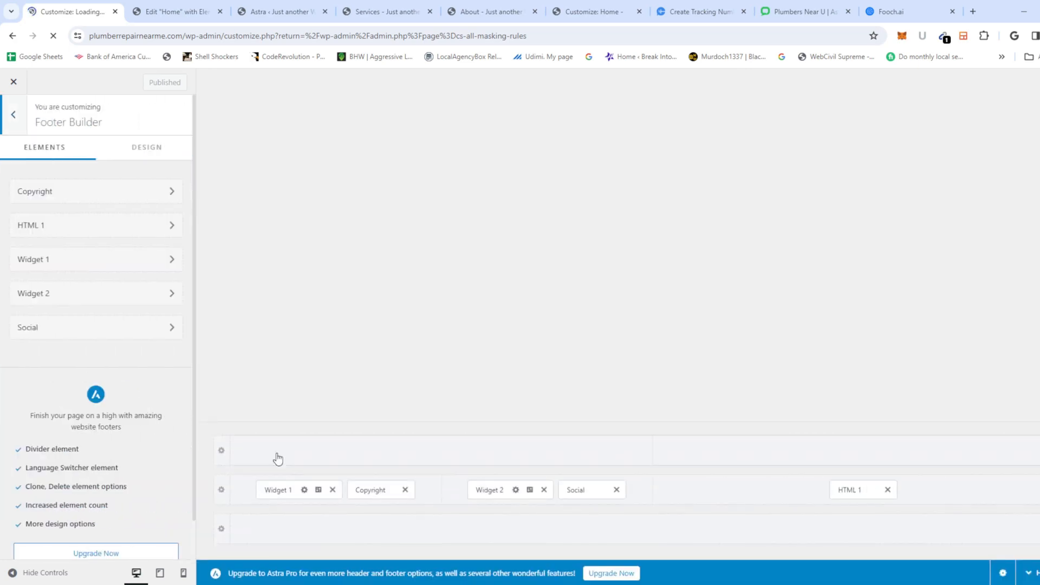
pyautogui.scroll(-10, 548, 395)
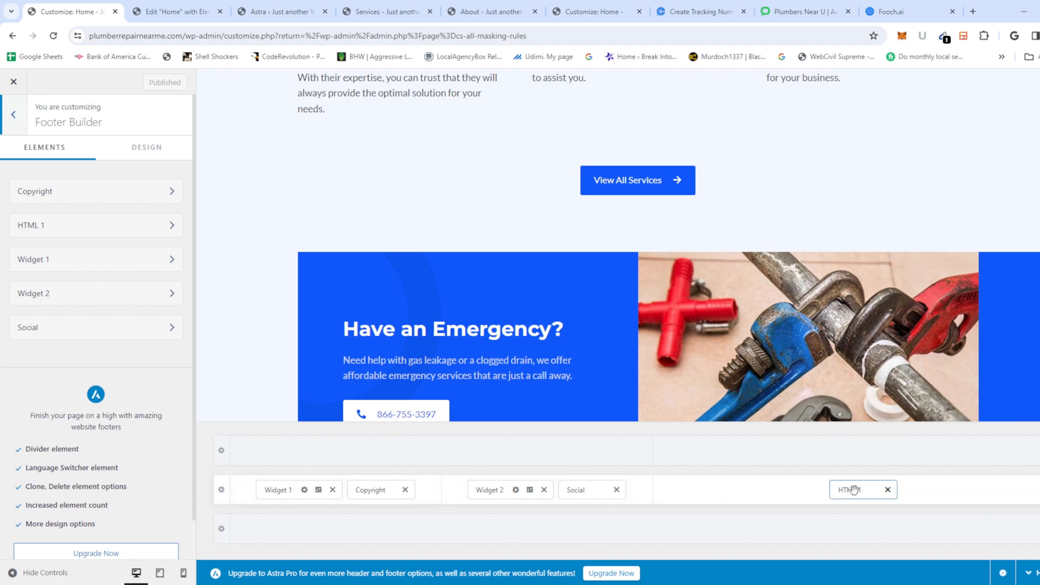
pyautogui.click(298, 18)
pyautogui.click(198, 12)
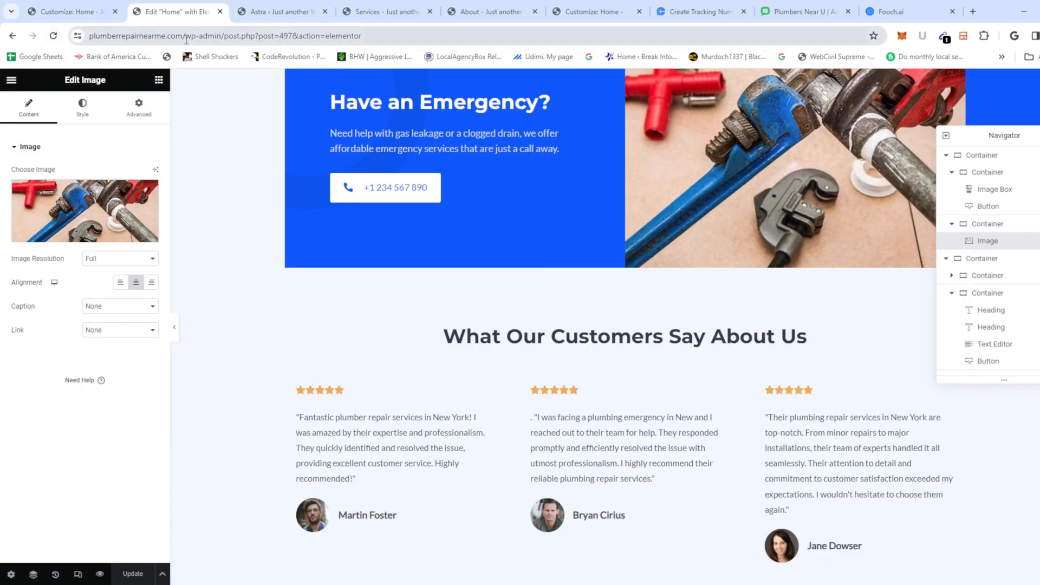
# Step: Load the live homepage at plumberrepairnearme.com and inspect the footer's Monday-to-Sunday Business Hours
pyautogui.moveTo(183, 37); pyautogui.dragTo(564, 87)
pyautogui.press('BackSpace')
pyautogui.press('Return')
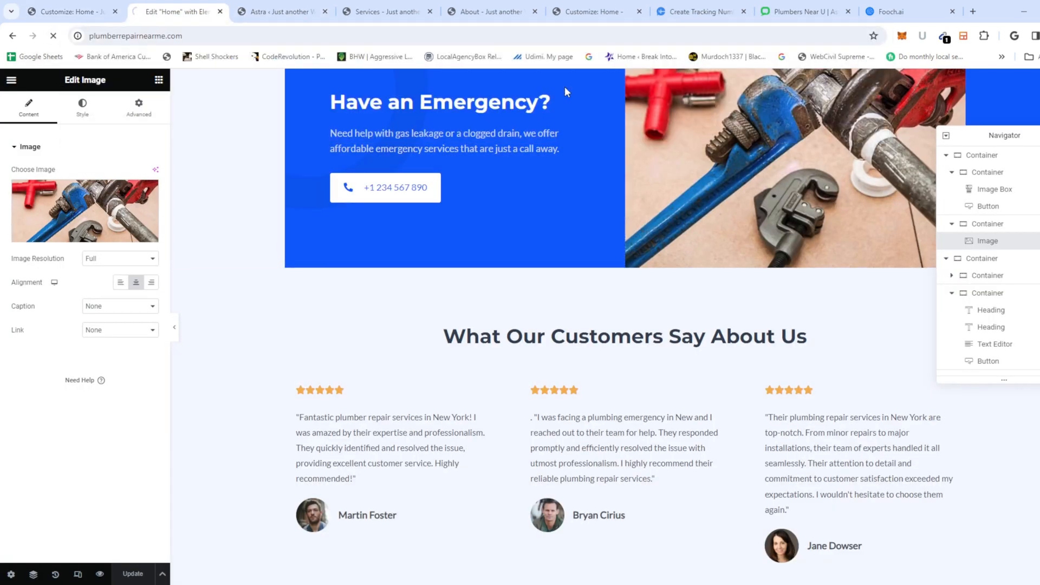
pyautogui.scroll(-20, 500, 282)
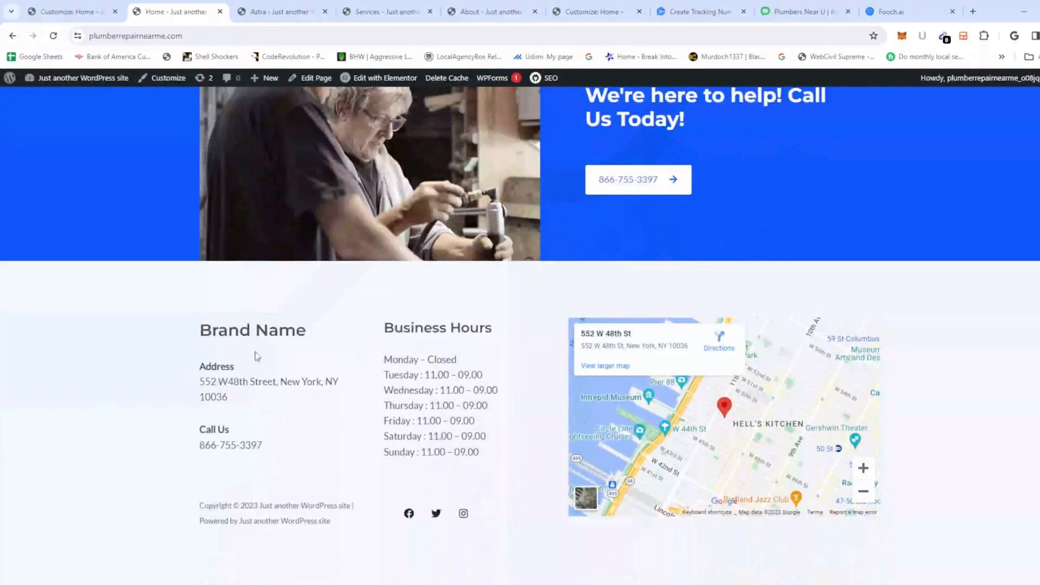
pyautogui.moveTo(205, 328); pyautogui.dragTo(297, 506)
pyautogui.moveTo(385, 324); pyautogui.dragTo(309, 372)
pyautogui.moveTo(398, 359); pyautogui.dragTo(462, 493)
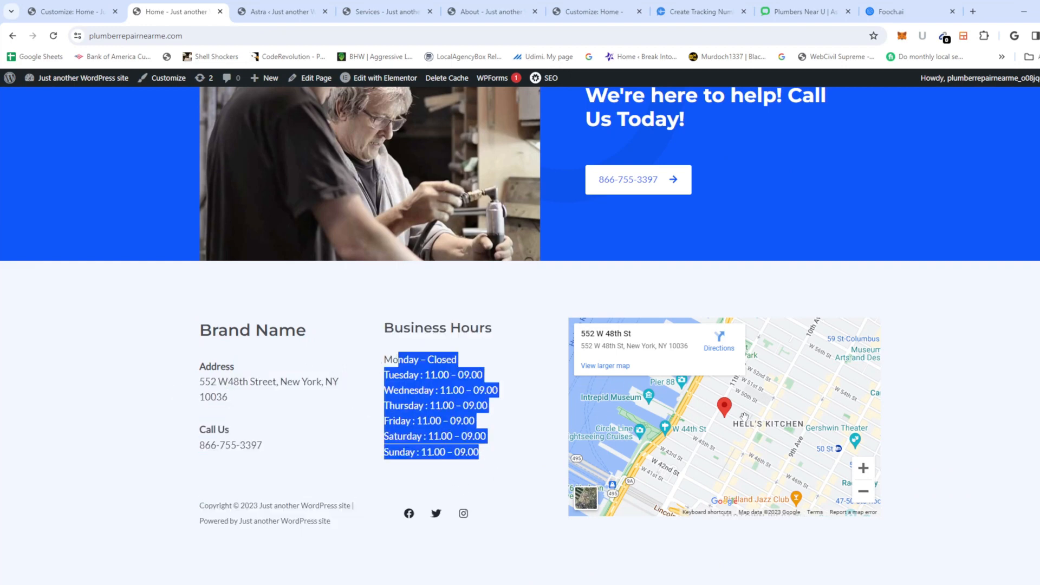
pyautogui.click(43, 10)
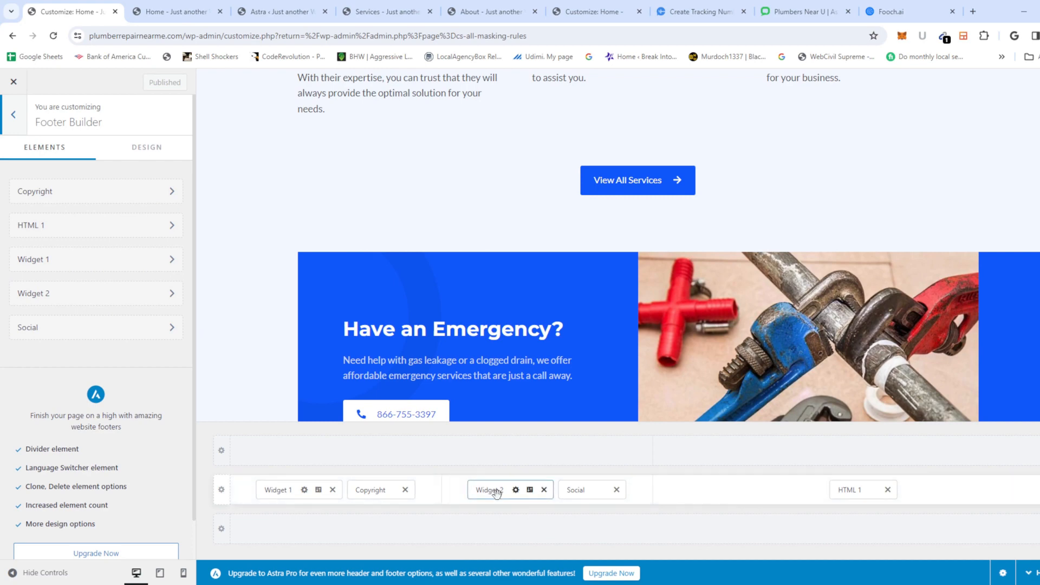
# Step: In footer Widget 1, delete the Call Us placeholder number and start typing 866-755
pyautogui.click(282, 491)
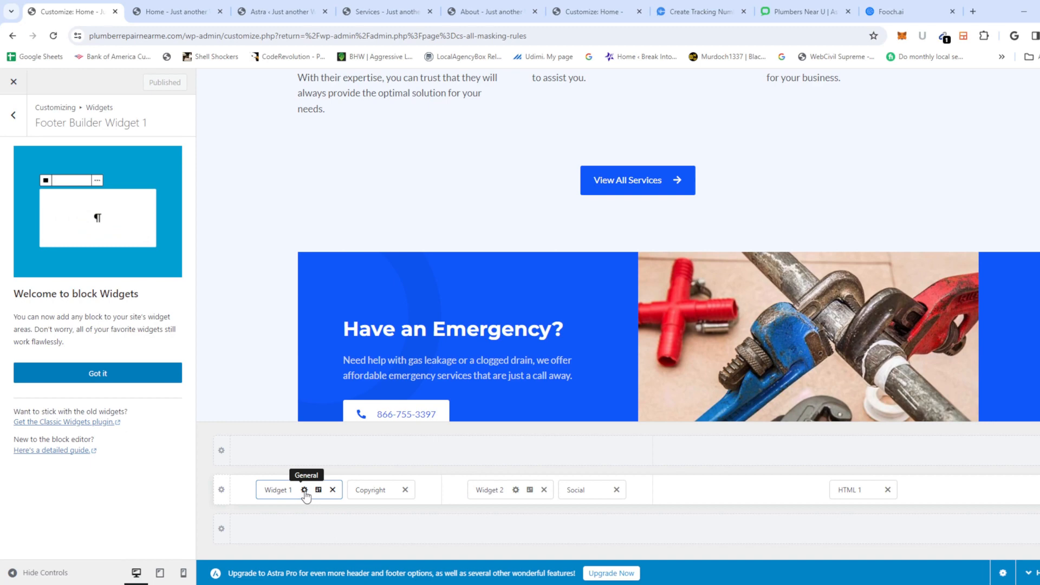
pyautogui.click(148, 382)
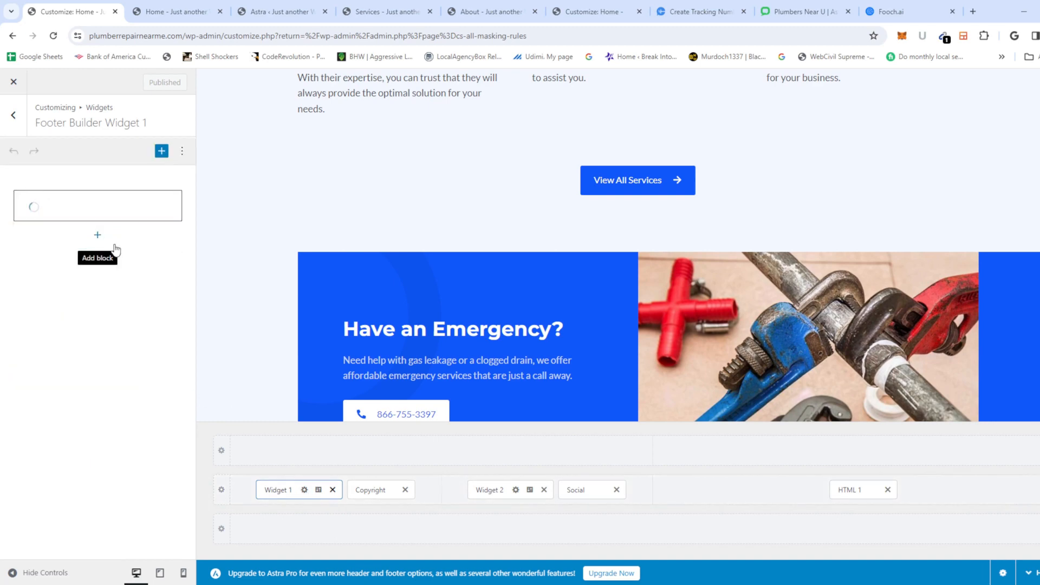
pyautogui.click(99, 196)
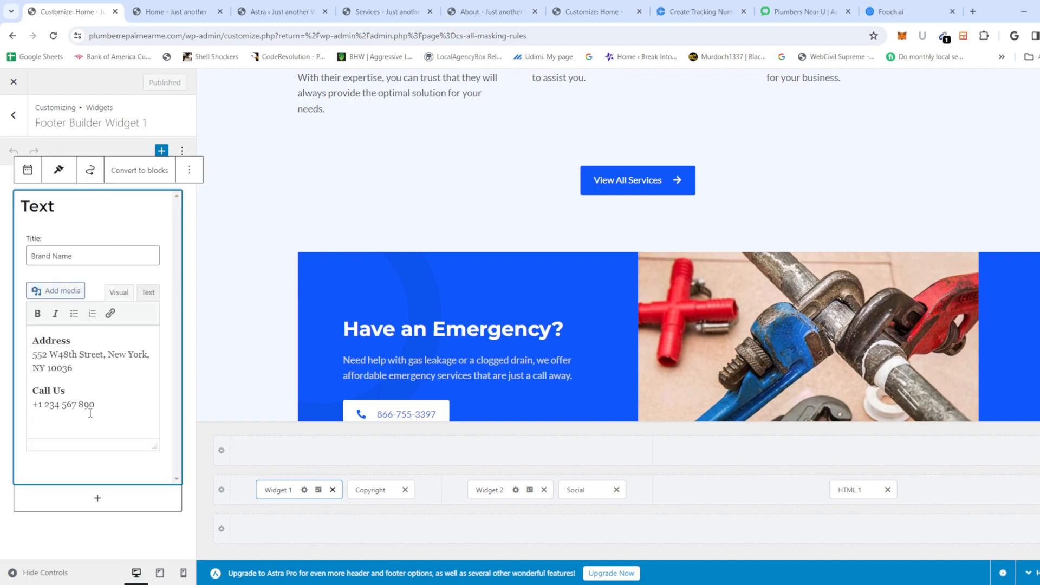
pyautogui.scroll(-15, 408, 330)
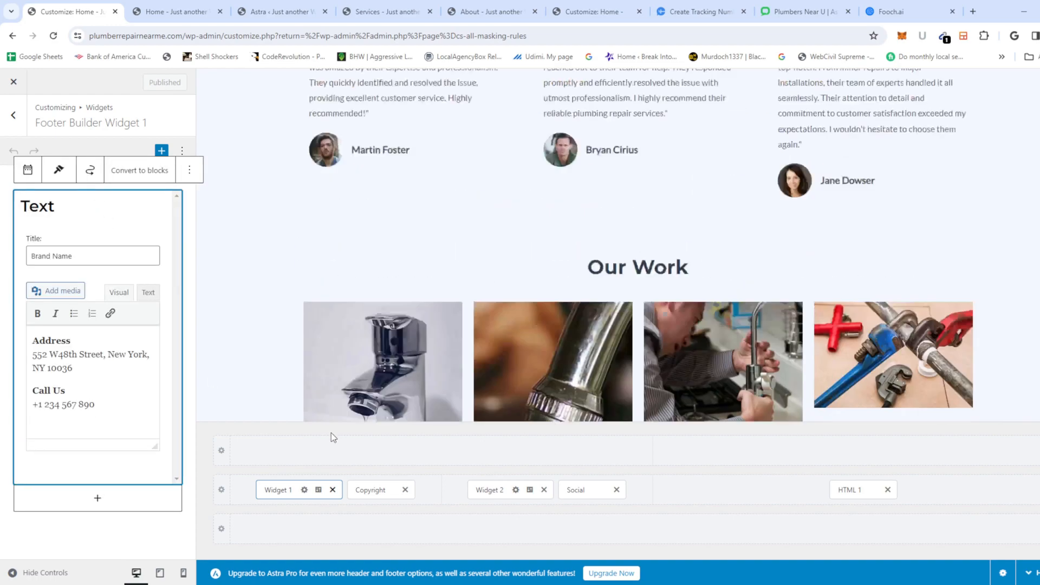
pyautogui.scroll(-5, 408, 330)
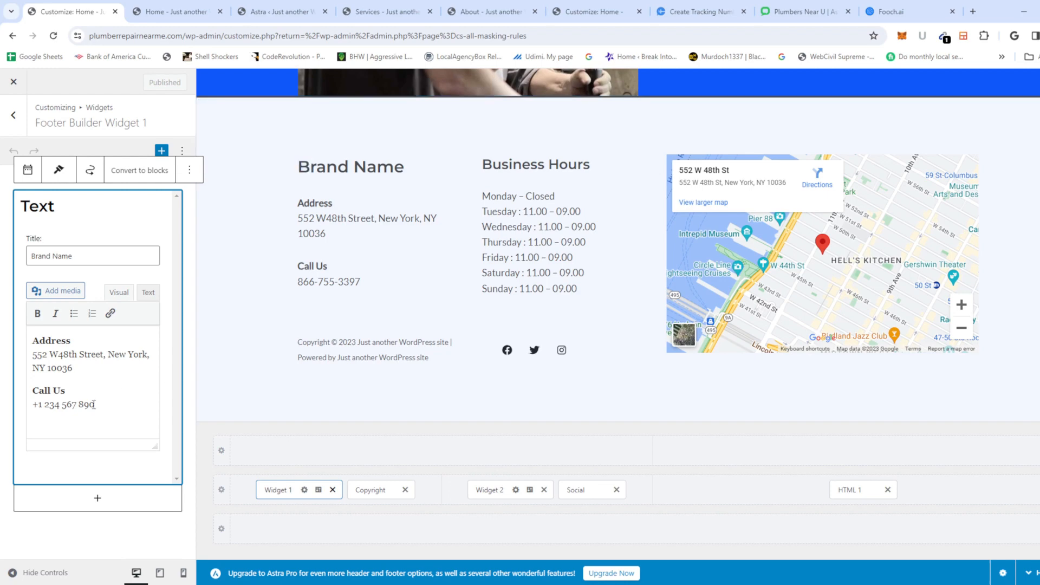
pyautogui.moveTo(100, 403); pyautogui.dragTo(45, 404)
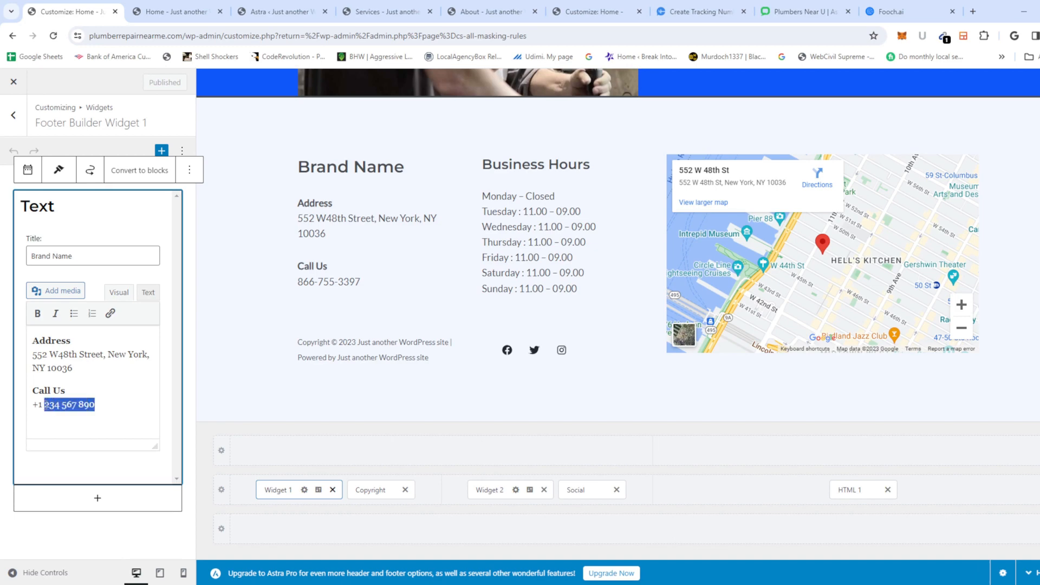
pyautogui.press('BackSpace')
pyautogui.press('BackSpace')
pyautogui.press('BackSpace')
pyautogui.press('BackSpace')
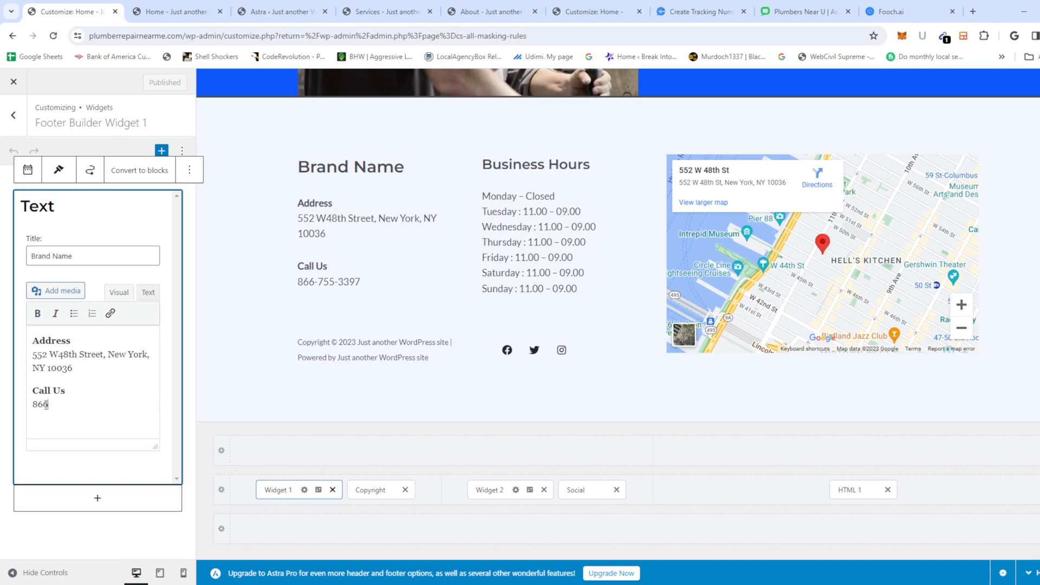
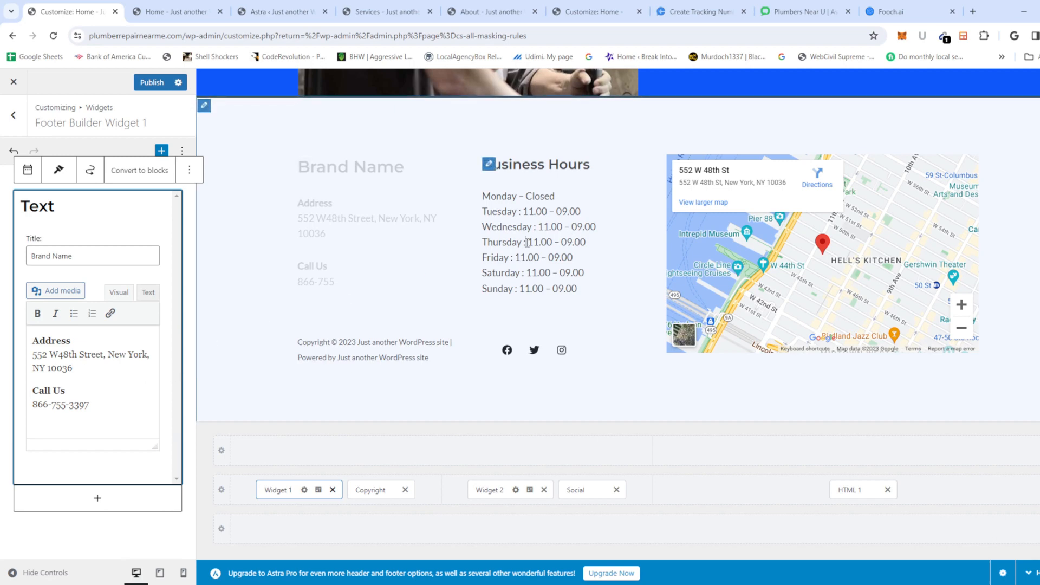
# Step: In the Business Hours widget, change Monday's line to 'Monday: 24 Hours'
pyautogui.click(490, 165)
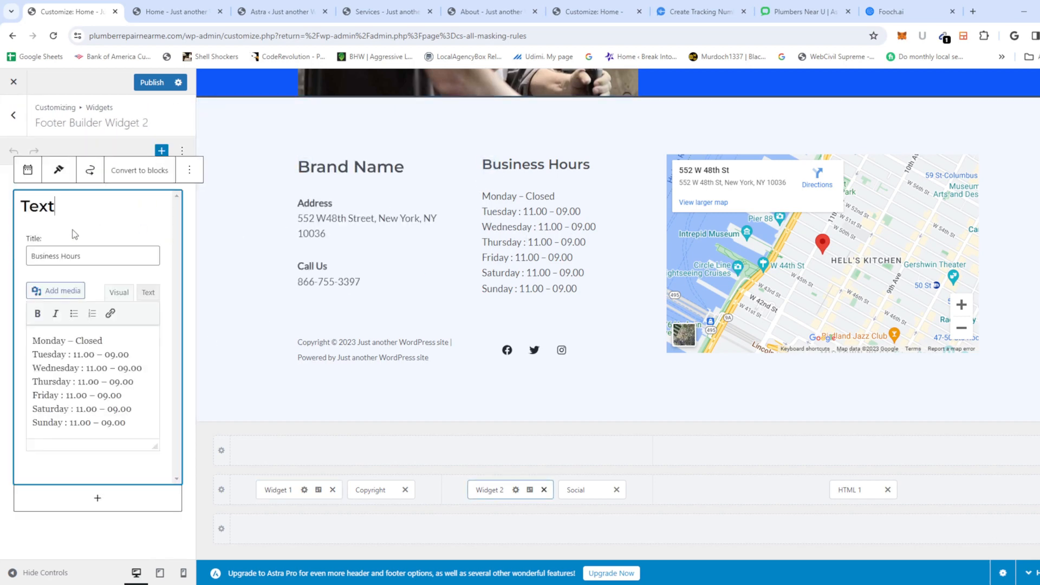
pyautogui.doubleClick(84, 339)
pyautogui.write('24 Hour')
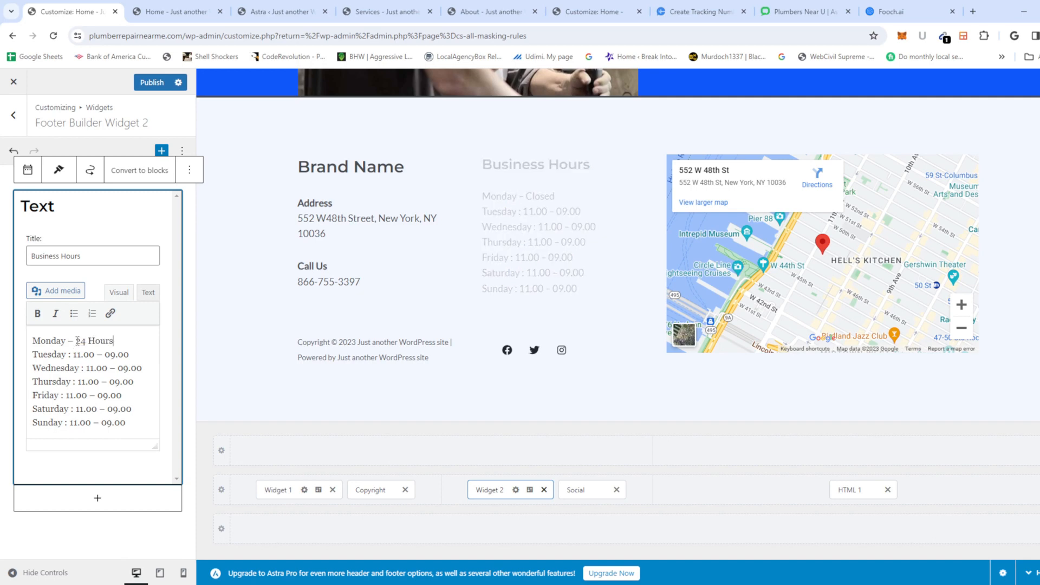
pyautogui.moveTo(76, 341); pyautogui.dragTo(115, 341)
pyautogui.hotkey('ctrl', 'c')
pyautogui.click(73, 340)
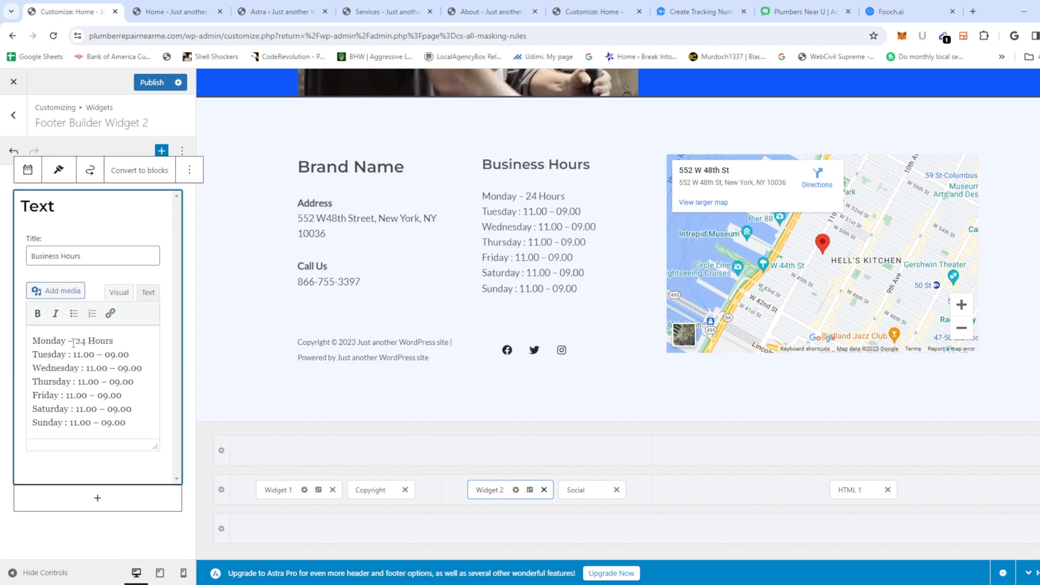
pyautogui.press('BackSpace')
pyautogui.write(':')
# Step: Paste '24 Hours' over the opening times for Tuesday through Sunday
pyautogui.moveTo(112, 340); pyautogui.dragTo(74, 356)
pyautogui.click(69, 341)
pyautogui.hotkey('ctrl', 'v')
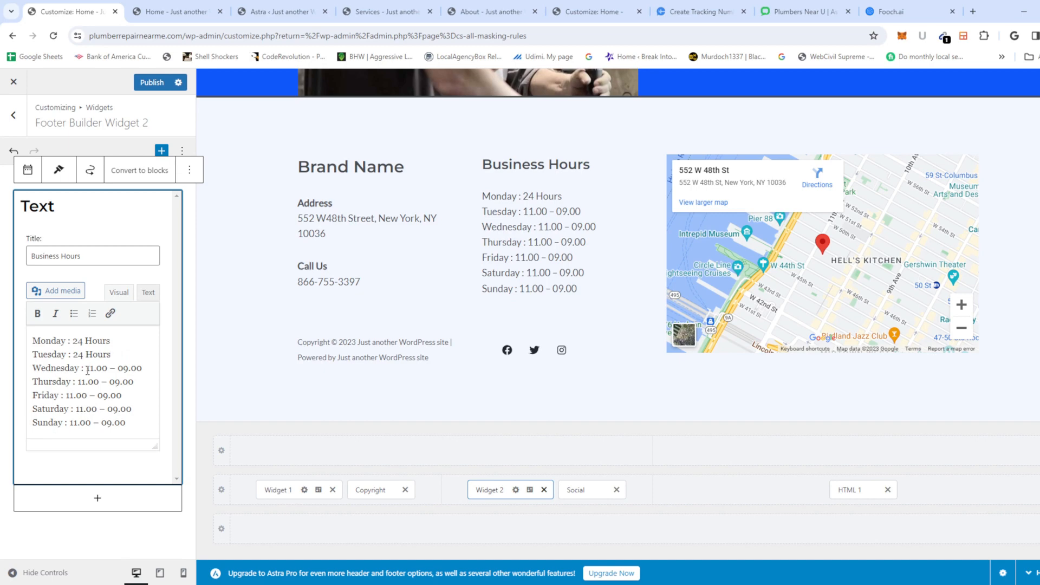
pyautogui.moveTo(156, 368); pyautogui.dragTo(66, 396)
pyautogui.hotkey('ctrl', 'v')
pyautogui.hotkey('ctrl', 'v')
pyautogui.hotkey('ctrl', 'v')
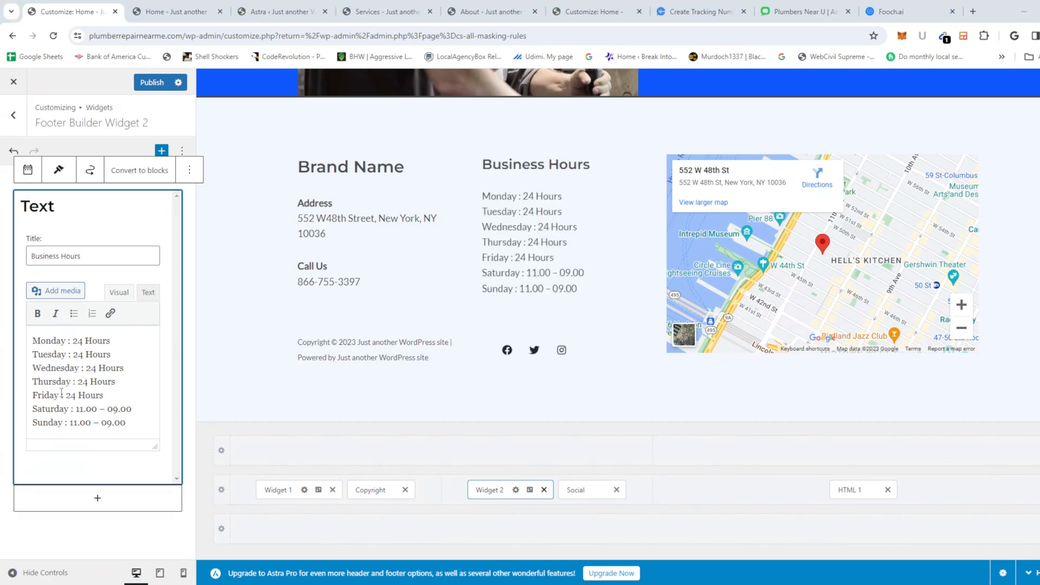
pyautogui.moveTo(103, 395); pyautogui.dragTo(66, 400)
pyautogui.hotkey('ctrl', 'c')
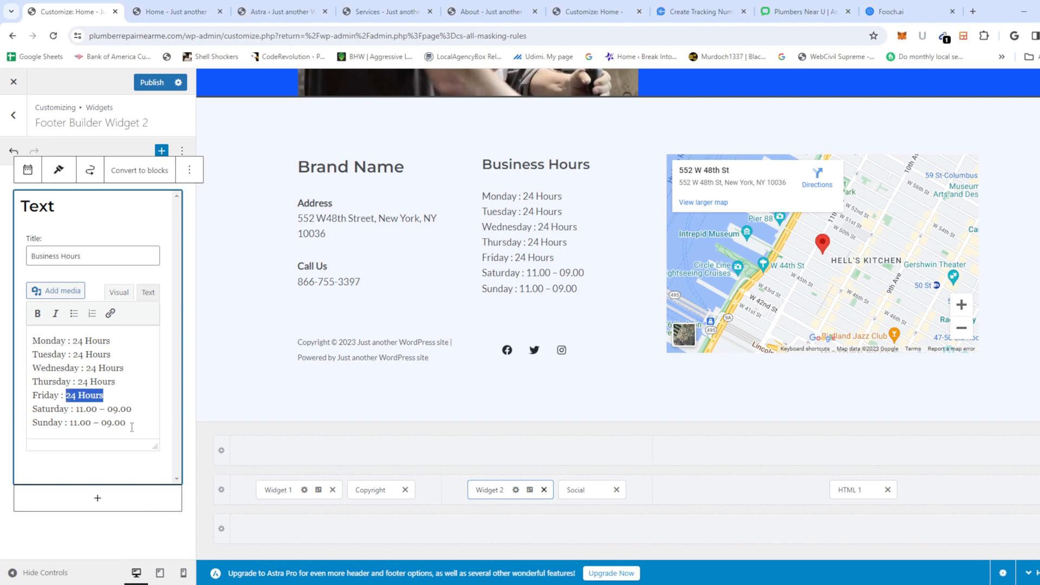
pyautogui.moveTo(133, 411); pyautogui.dragTo(80, 411)
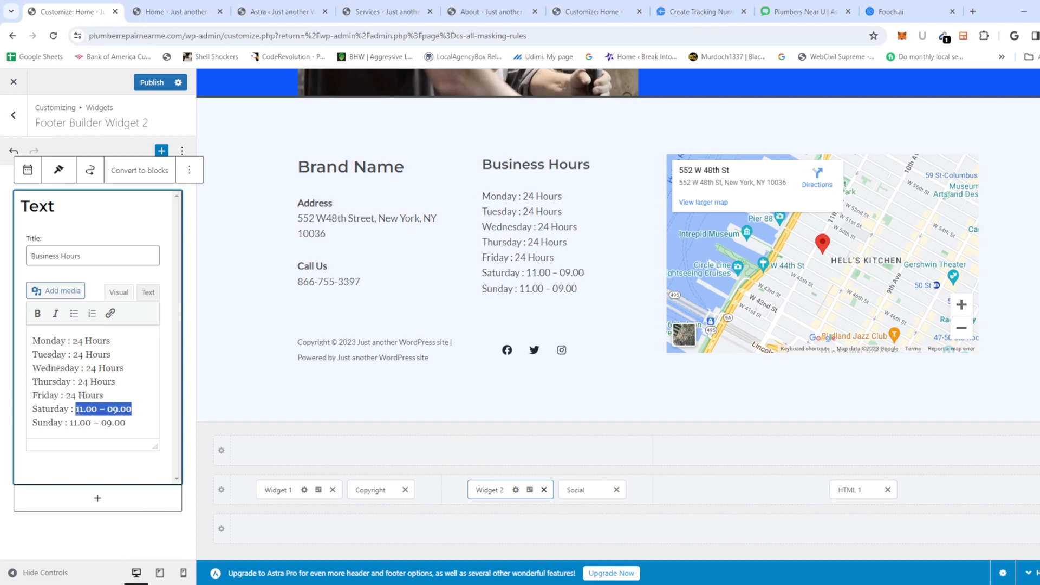
pyautogui.hotkey('ctrl', 'v')
pyautogui.moveTo(140, 423); pyautogui.dragTo(70, 423)
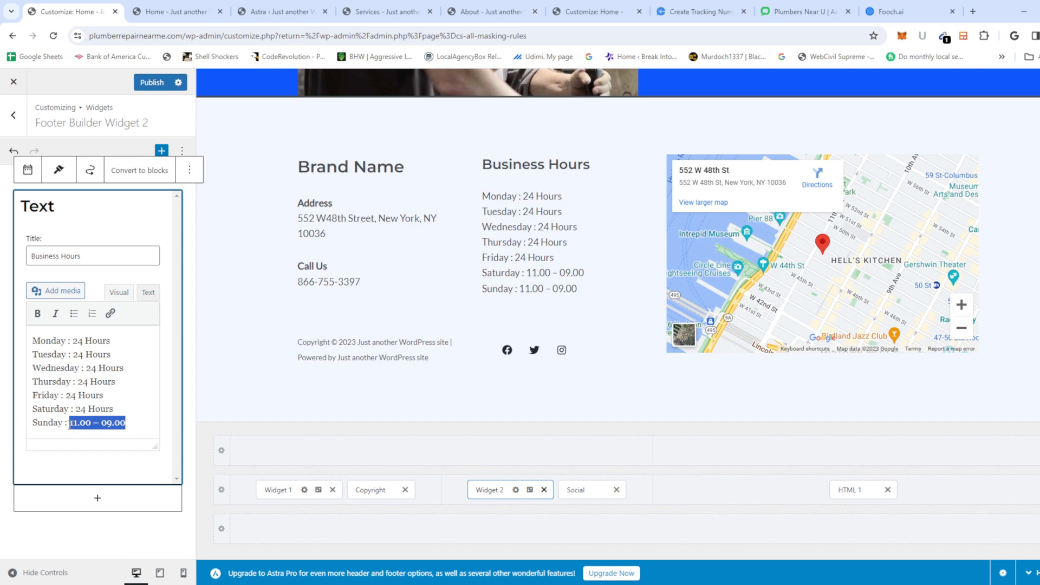
pyautogui.hotkey('ctrl', 'v')
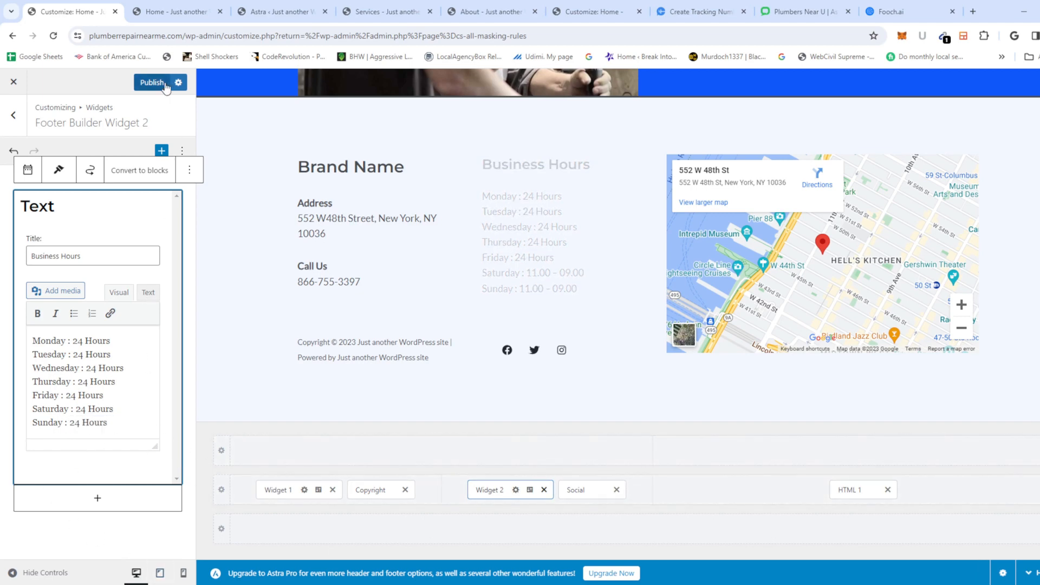
# Step: Publish the footer's new phone number and hours, review the Facebook social icon, and publish again
pyautogui.click(146, 84)
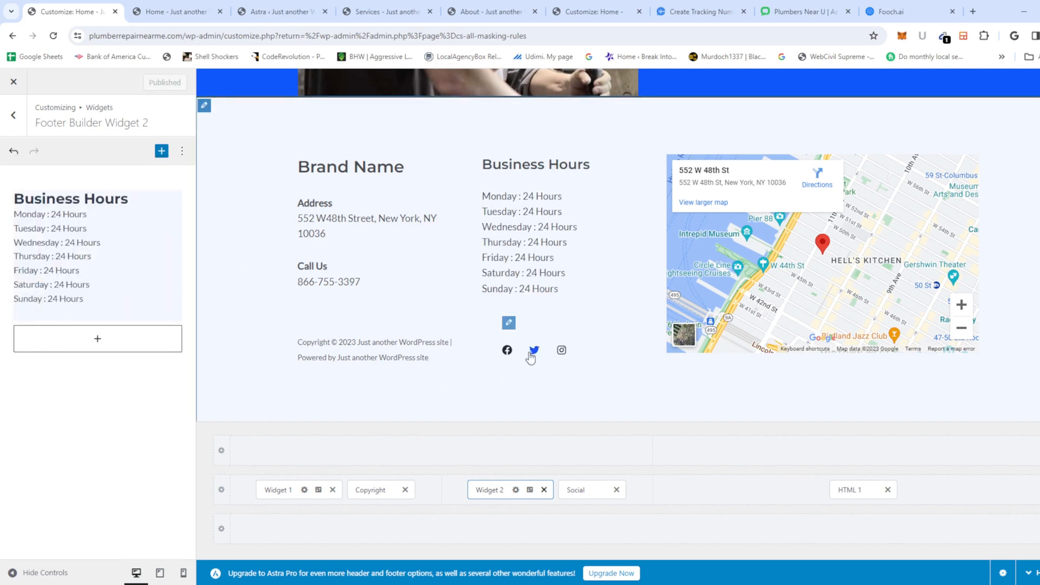
pyautogui.click(508, 323)
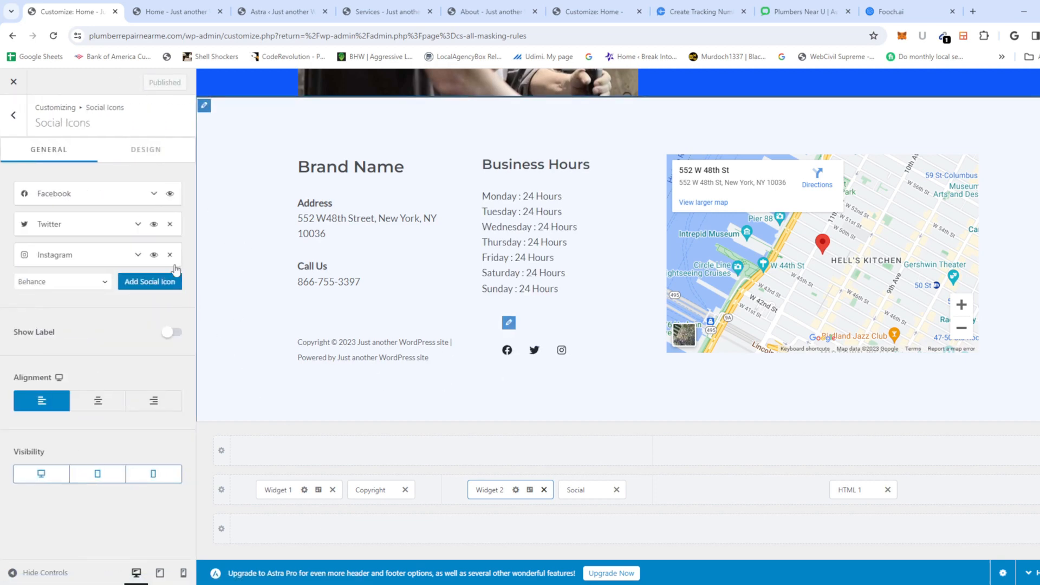
pyautogui.click(87, 205)
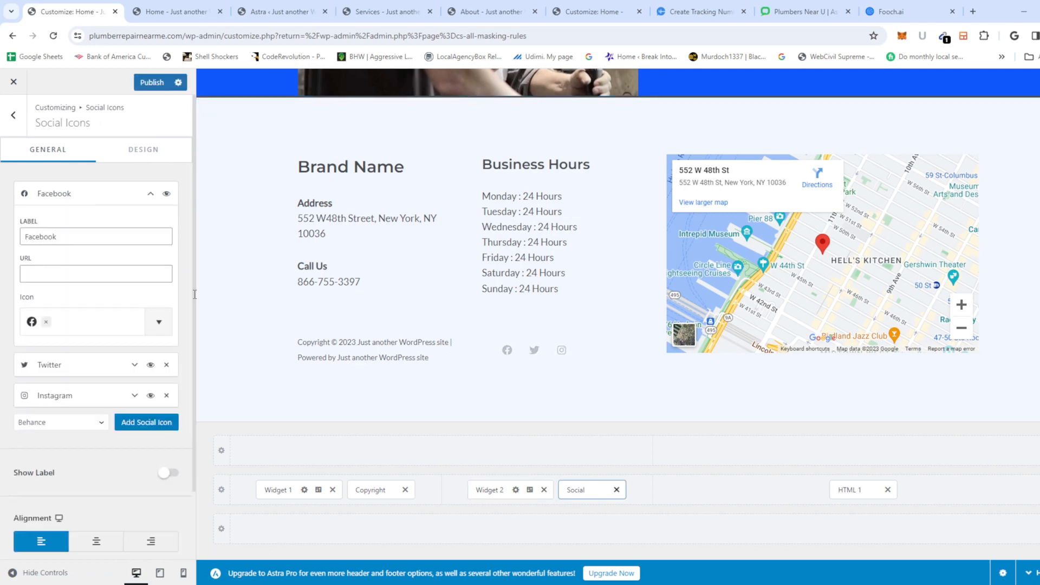
pyautogui.scroll(3, 546, 357)
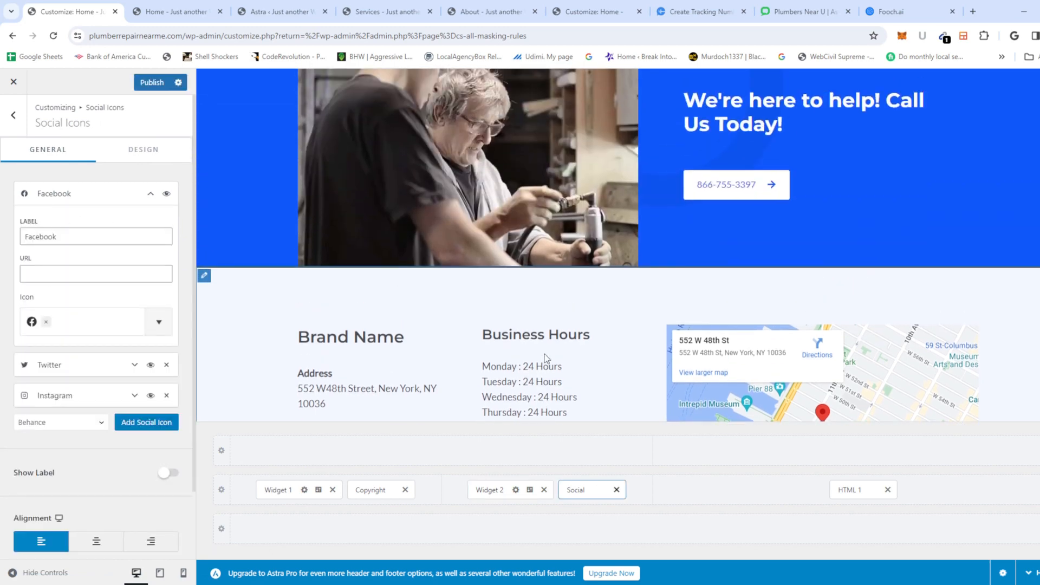
pyautogui.scroll(-3, 546, 356)
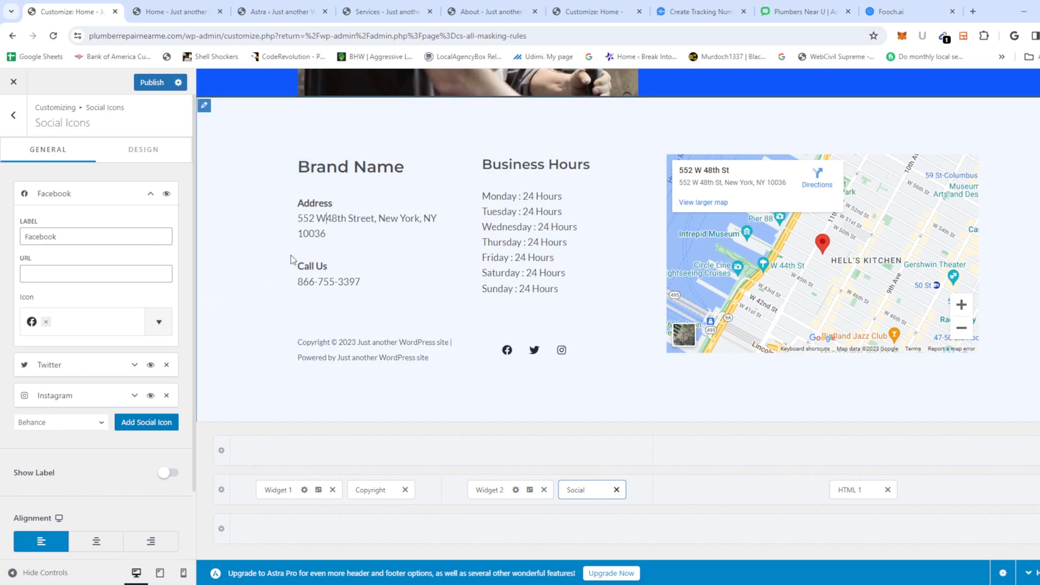
pyautogui.scroll(3, 423, 280)
pyautogui.scroll(15, 441, 282)
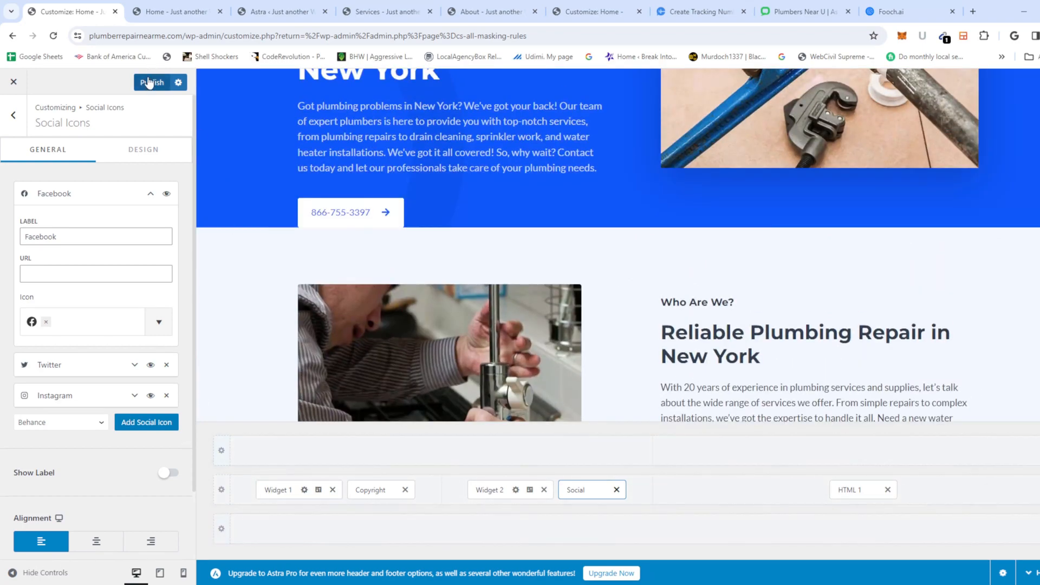
pyautogui.click(151, 84)
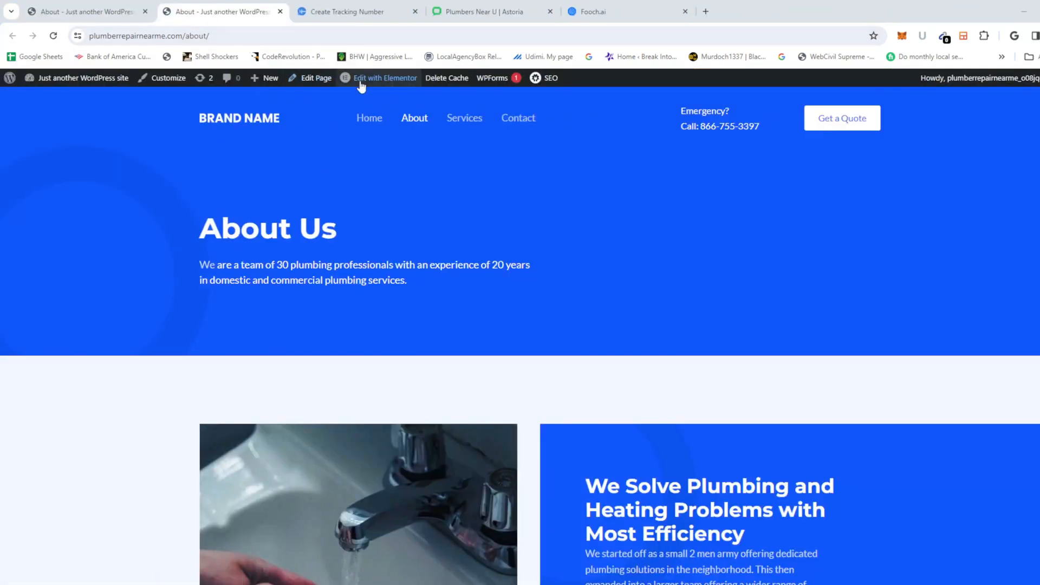
# Step: From the live About Us page, launch Edit with Elementor from the admin bar
pyautogui.scroll(-2, 378, 270)
pyautogui.scroll(2, 378, 269)
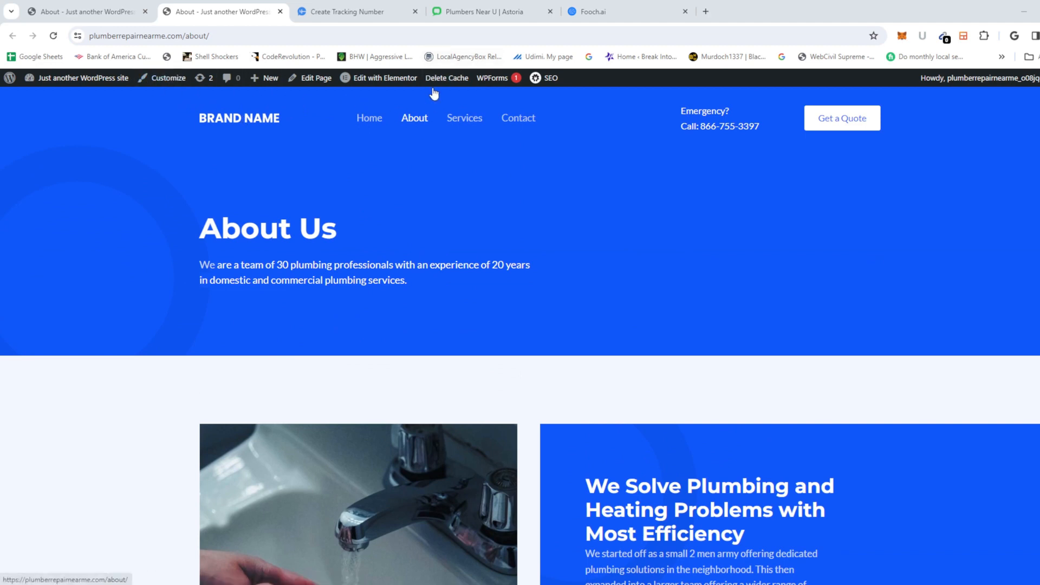
pyautogui.click(388, 80)
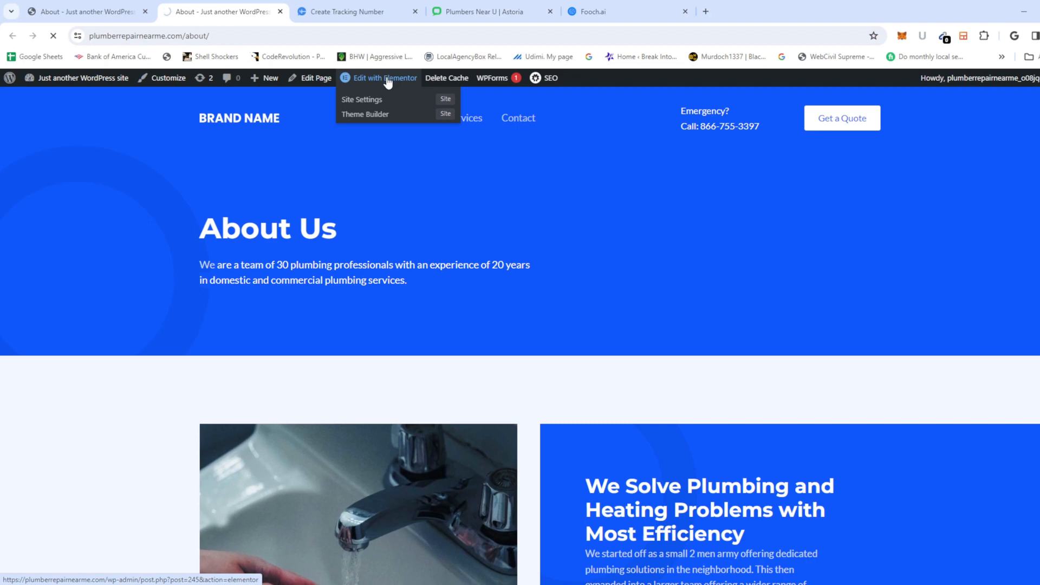
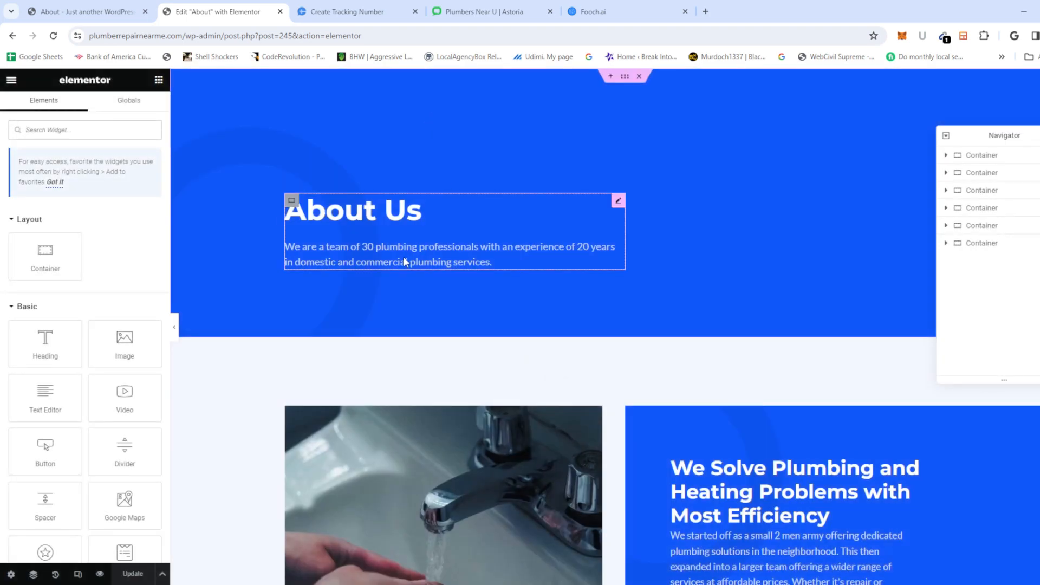
# Step: Select the About Us image box's entire description, then look through the Fooch.ai chat
pyautogui.click(404, 259)
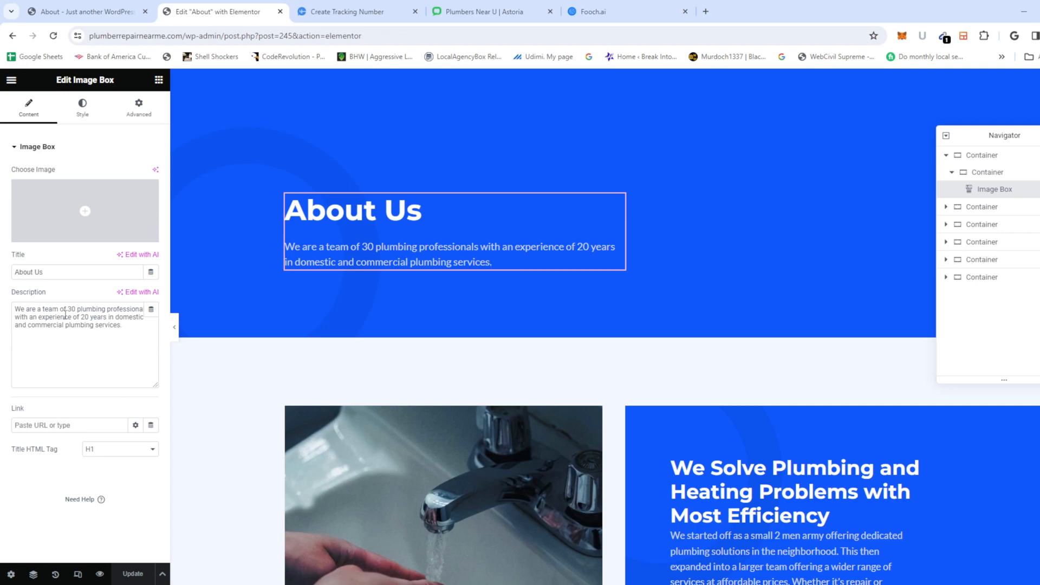
pyautogui.hotkey('ctrl', 'a')
pyautogui.hotkey('ctrl', 'c')
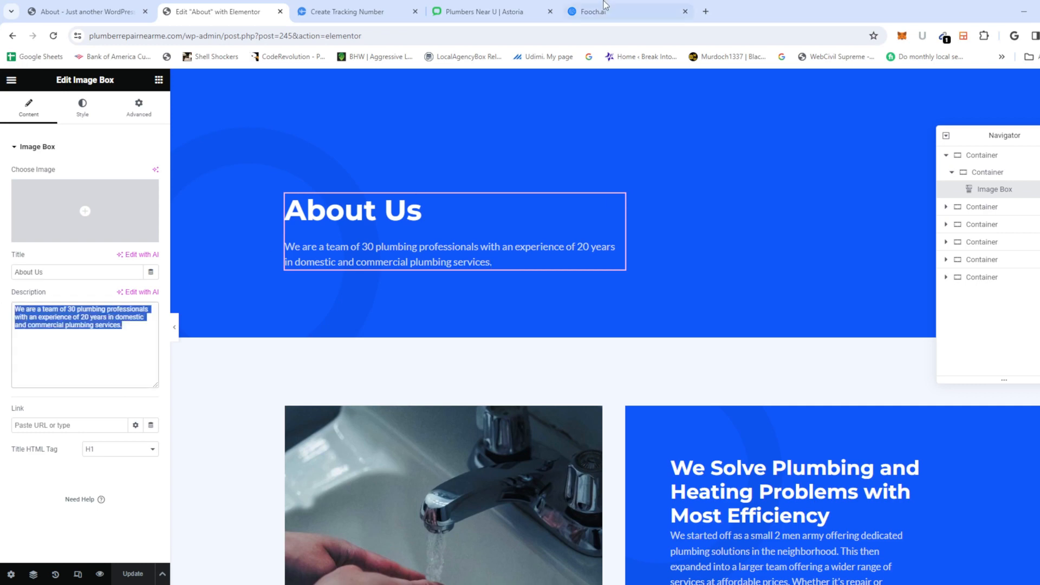
pyautogui.click(587, 14)
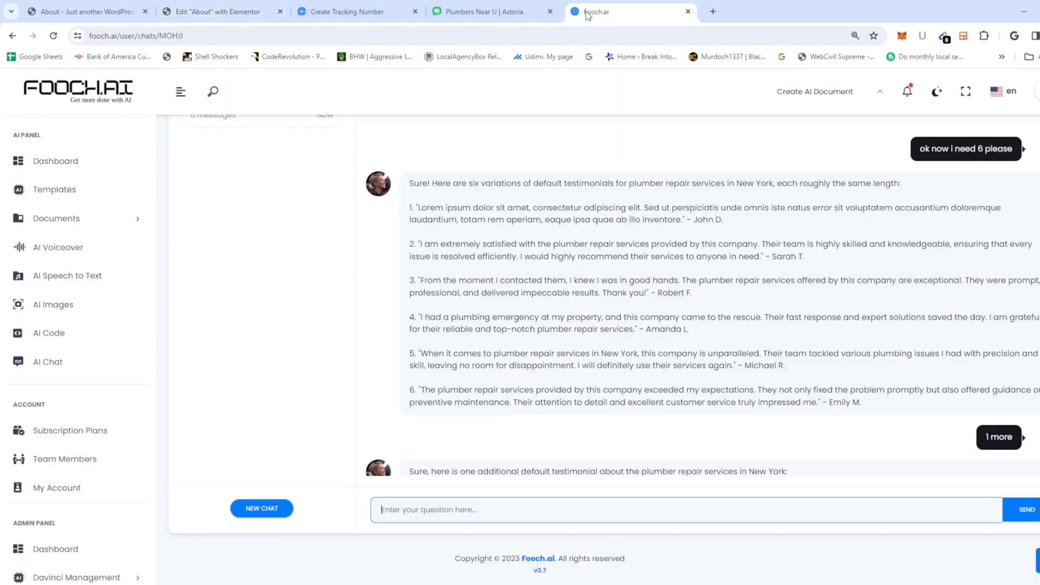
pyautogui.scroll(-1, 477, 456)
pyautogui.scroll(2, 602, 352)
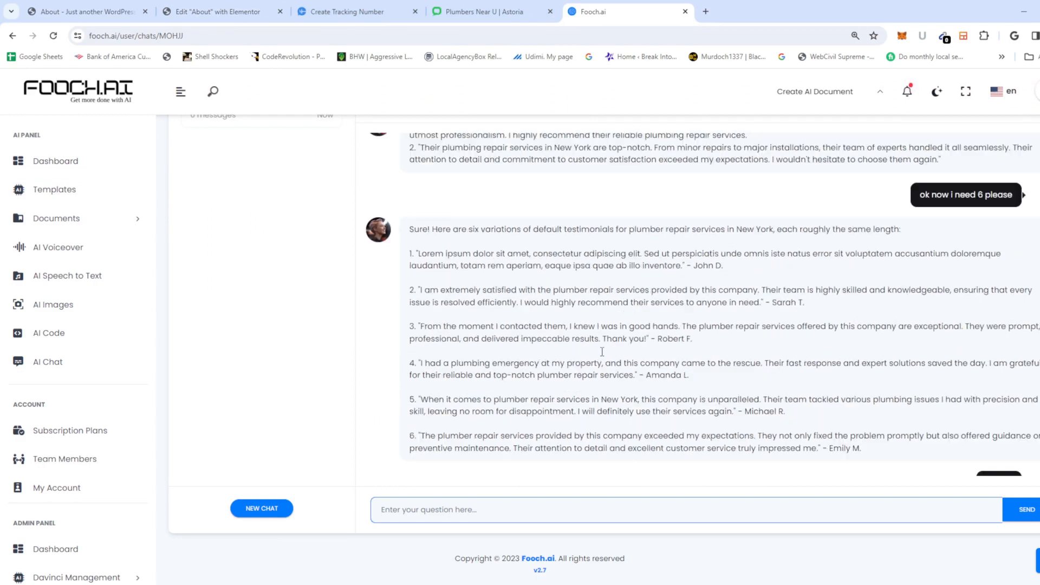
pyautogui.scroll(2, 602, 351)
pyautogui.scroll(-4, 517, 209)
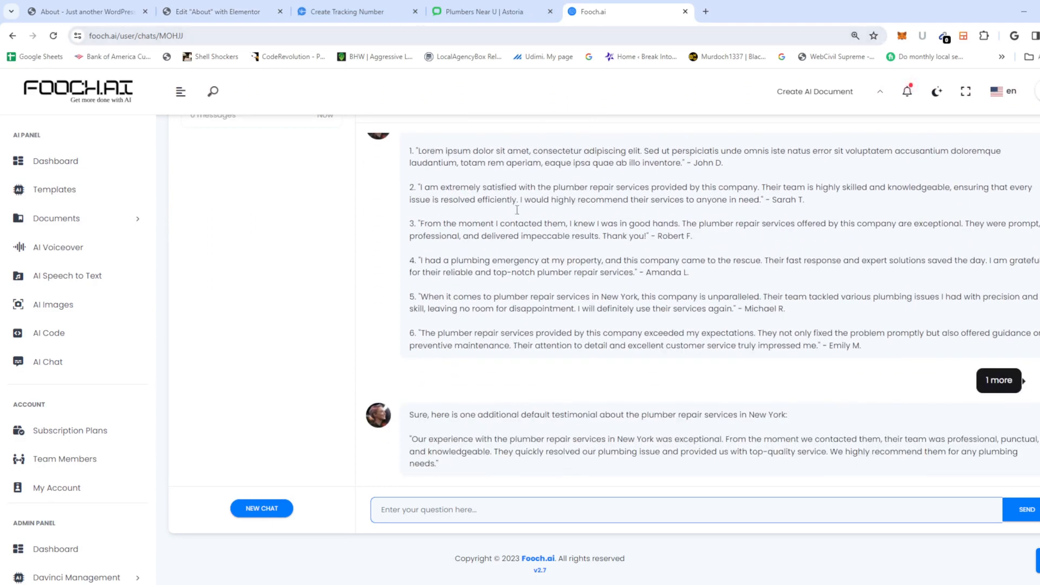
# Step: Return to the About page editor and scroll around the About Us box
pyautogui.click(222, 11)
pyautogui.scroll(-5, 609, 390)
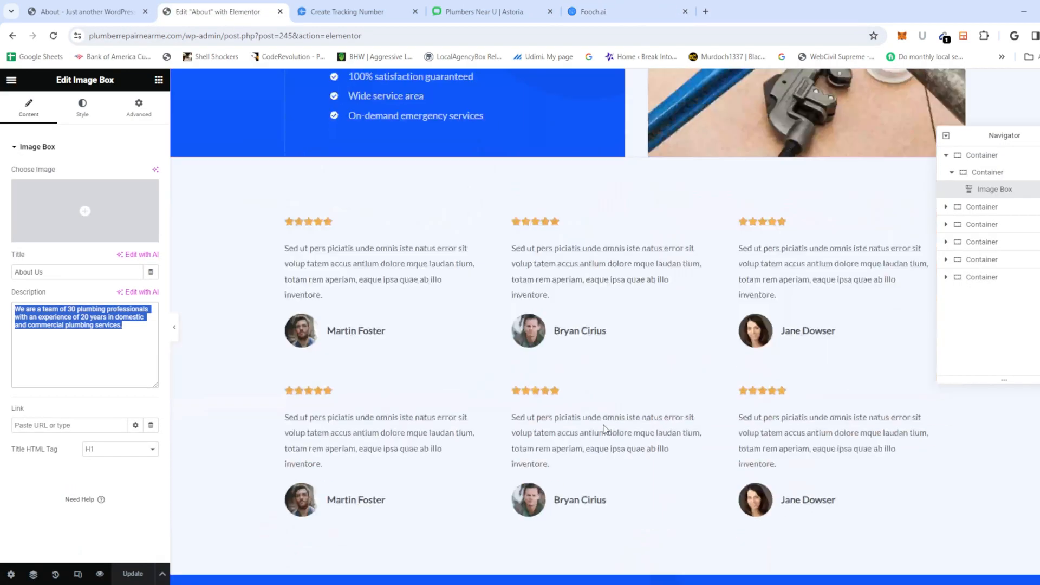
pyautogui.scroll(-6, 604, 428)
pyautogui.scroll(15, 632, 255)
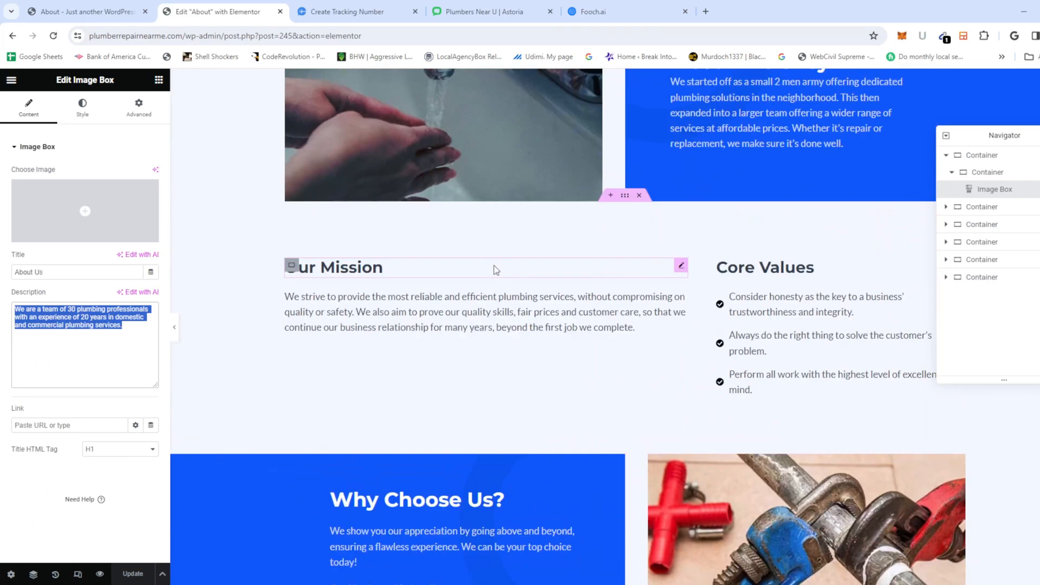
pyautogui.scroll(7, 496, 269)
pyautogui.scroll(-10, 511, 271)
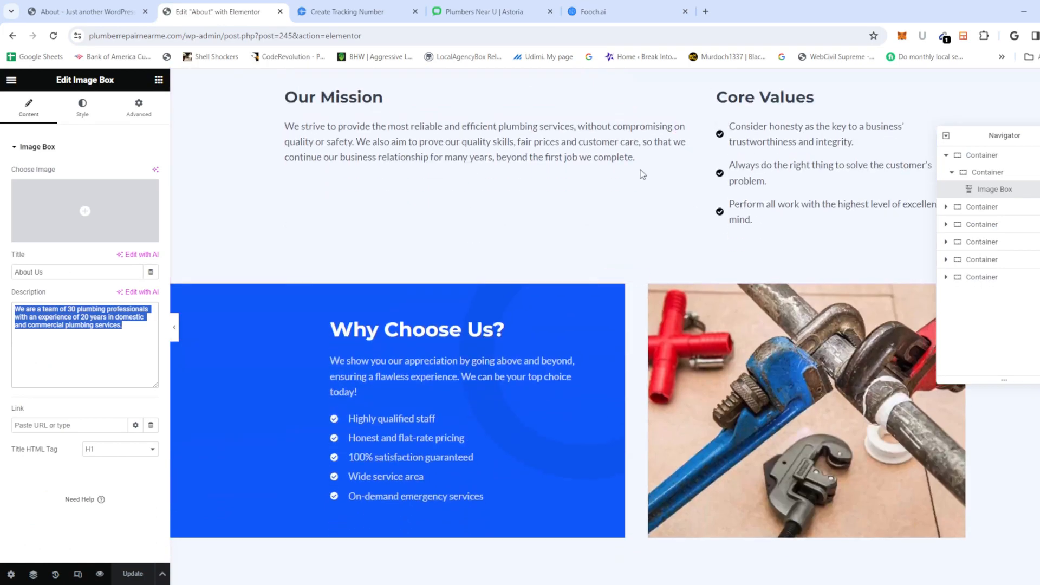
pyautogui.scroll(1, 457, 174)
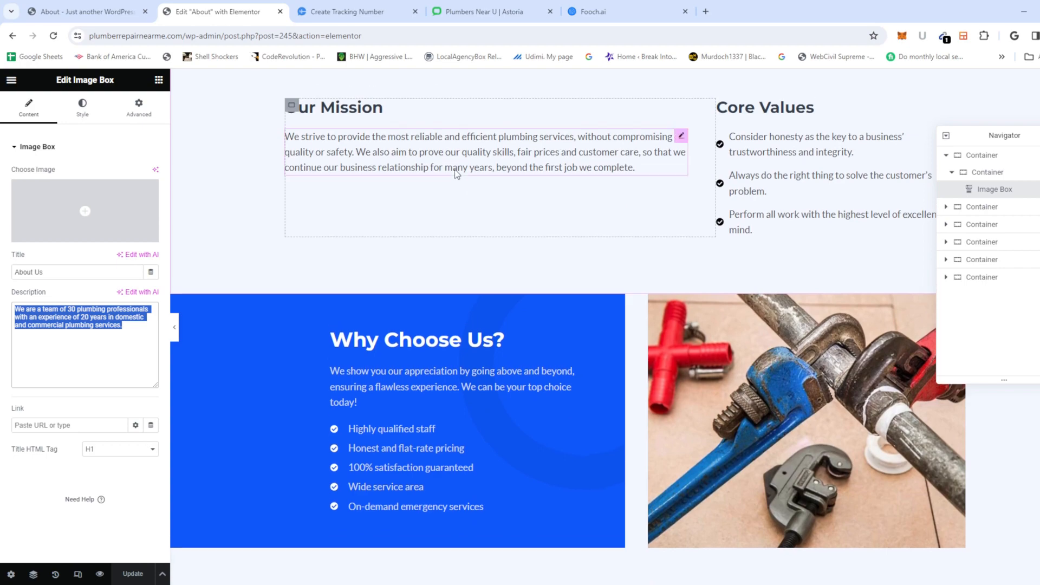
pyautogui.scroll(9, 455, 171)
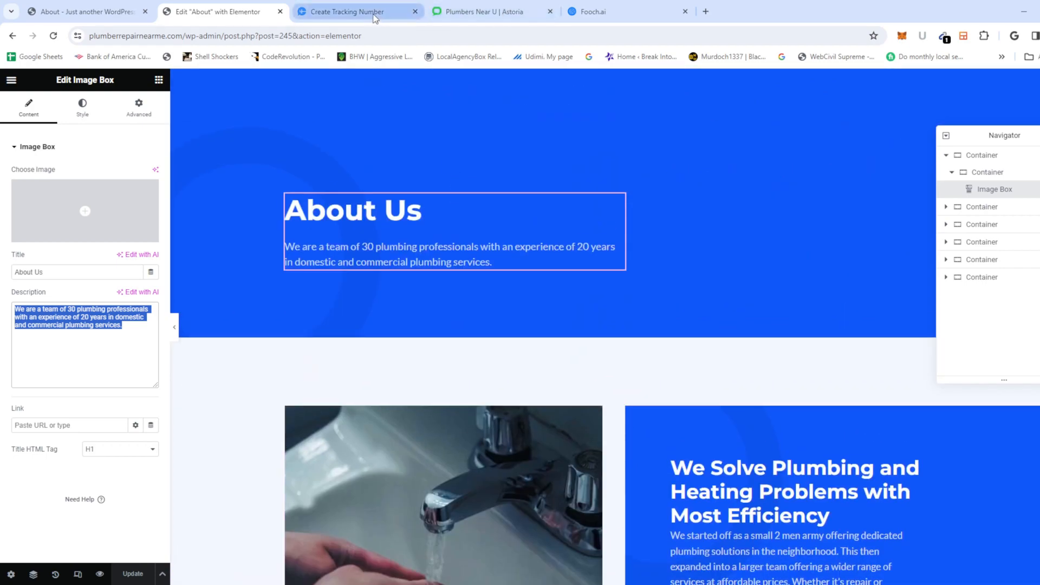
# Step: Ask Fooch.ai for a same-length, better-written plumber rewrite of the pasted About Us description, and select the reply
pyautogui.click(596, 11)
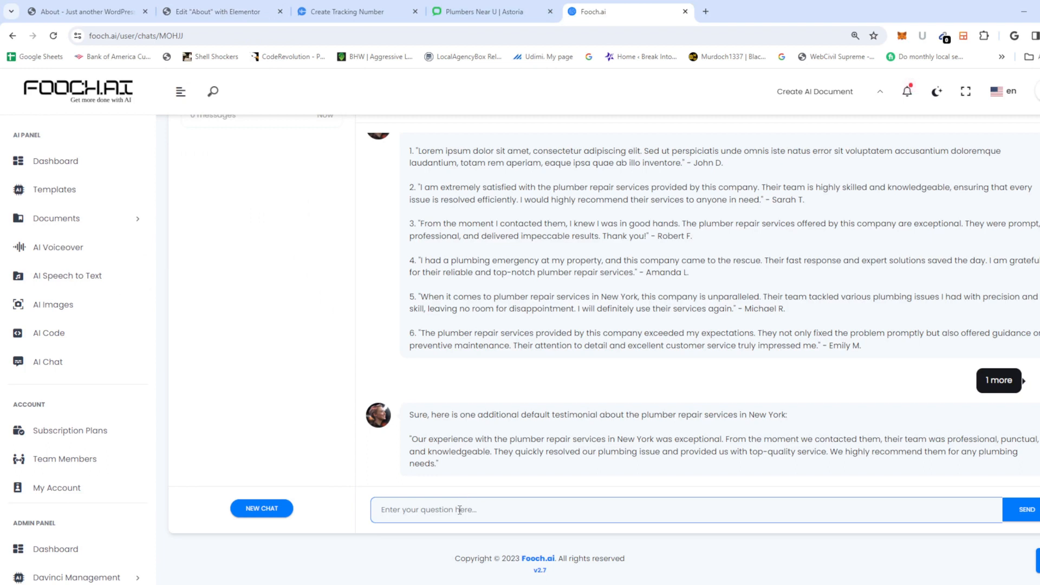
pyautogui.write('i')
pyautogui.write(' need this content')
pyautogui.write(' the same length ')
pyautogui.write('req')
pyautogui.write('ritten better')
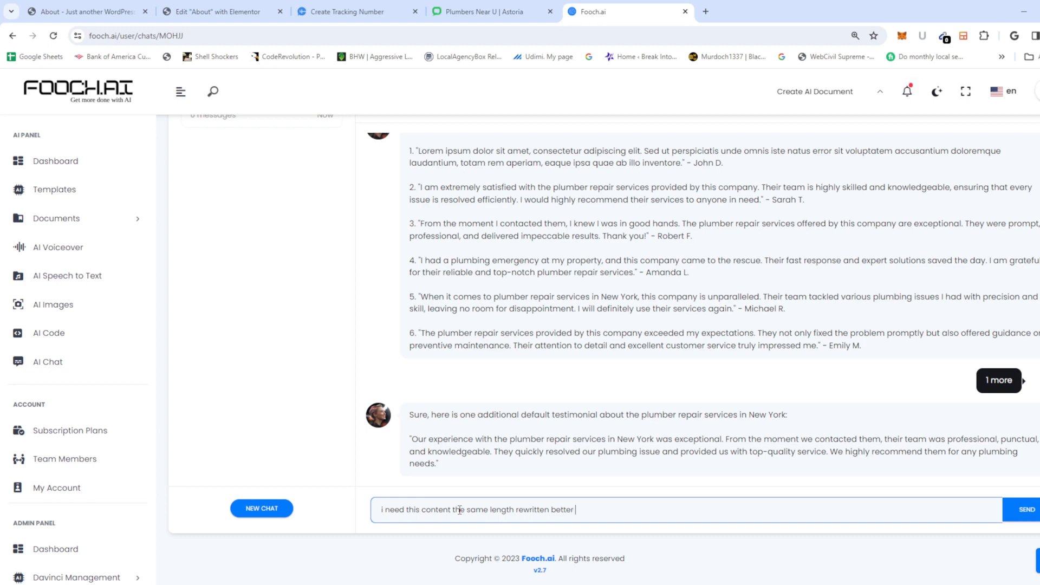
pyautogui.write(' for a po')
pyautogui.write(',ber repair business')
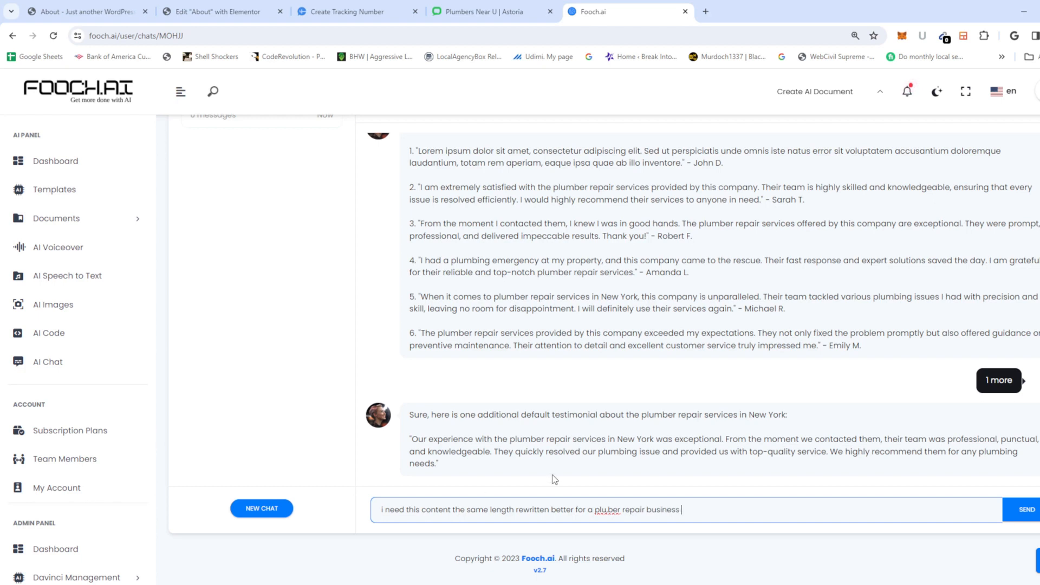
pyautogui.click(607, 506)
pyautogui.press('BackSpace')
pyautogui.write('m')
pyautogui.hotkey('ctrl', 'v')
pyautogui.press('Return')
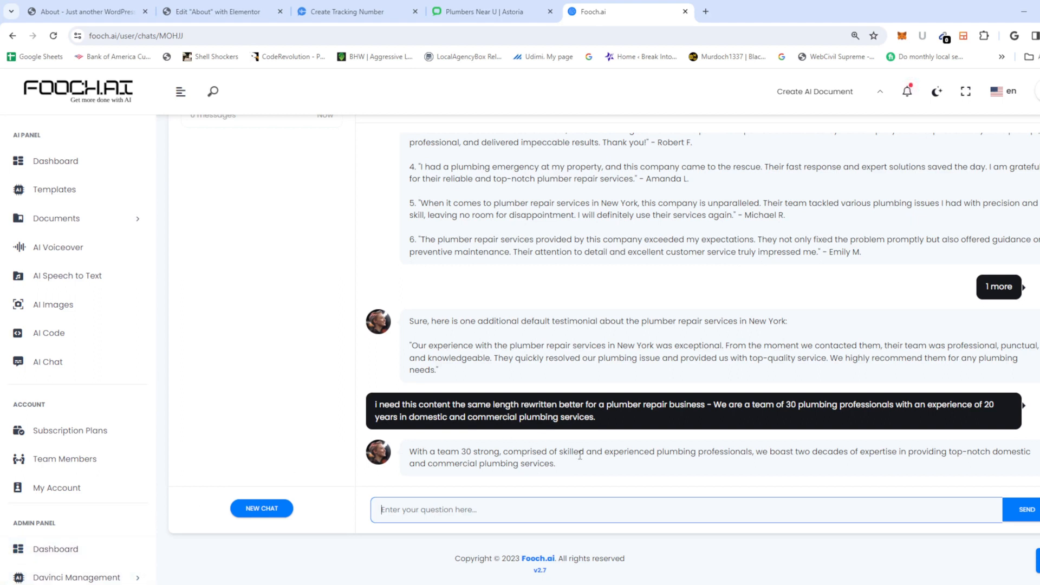
pyautogui.moveTo(564, 465); pyautogui.dragTo(401, 457)
pyautogui.hotkey('ctrl', 'c')
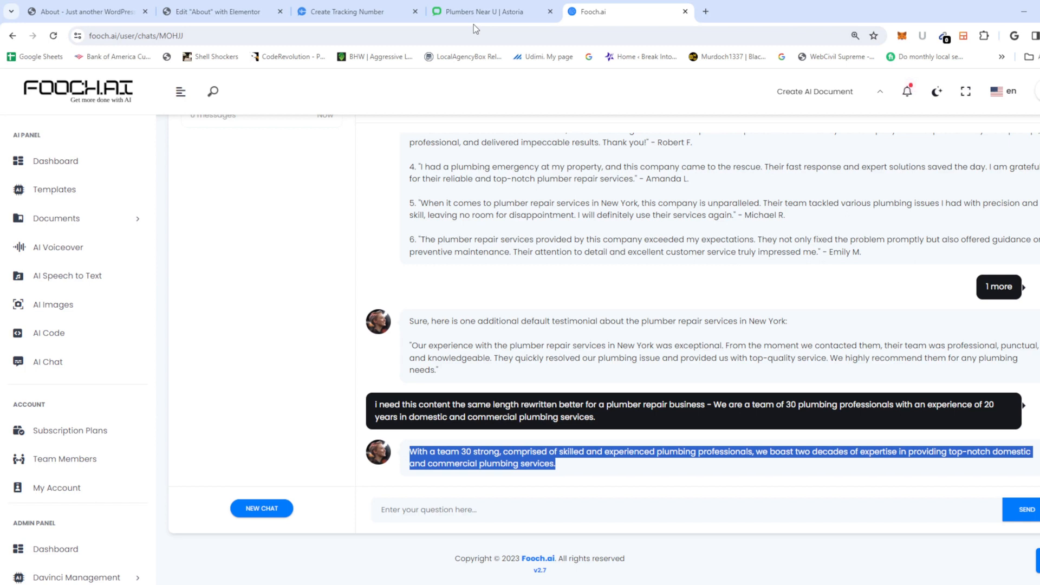
pyautogui.moveTo(483, 25)
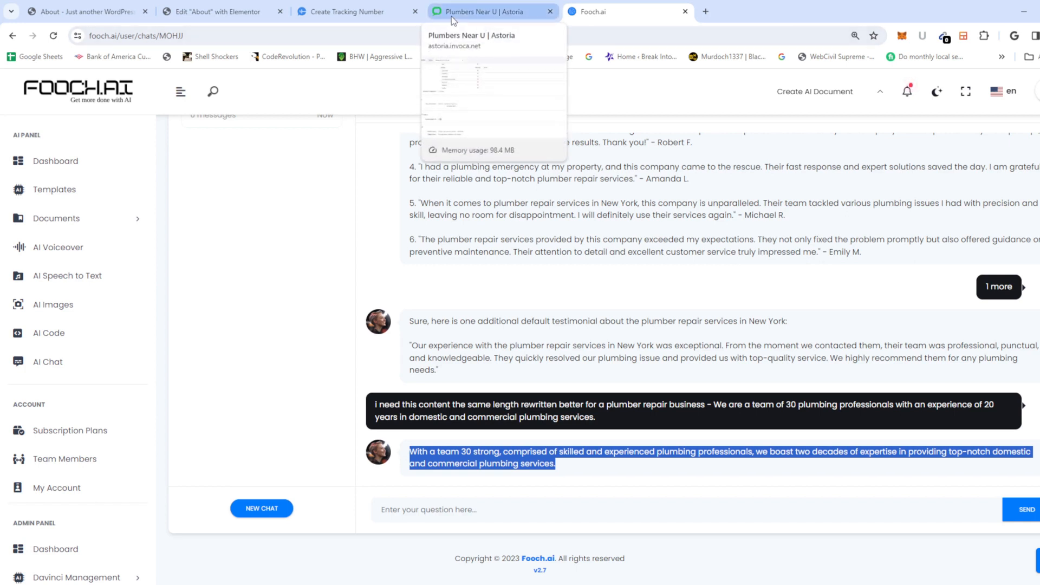
pyautogui.click(217, 11)
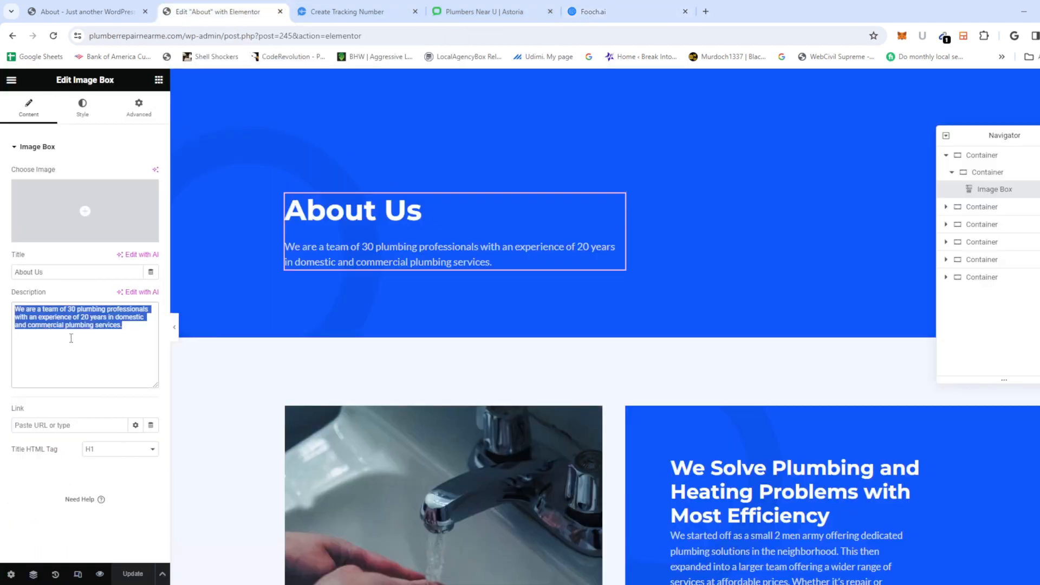
# Step: Paste the AI rewrite, 'With a team 30 strong…', into the About Us description
pyautogui.hotkey('ctrl', 'v')
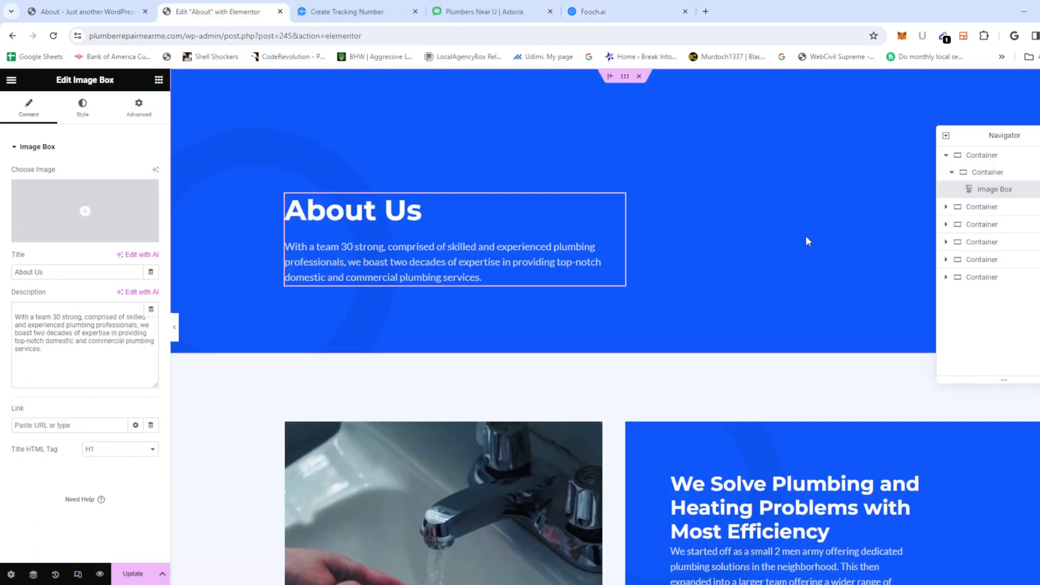
pyautogui.scroll(-1, 786, 234)
pyautogui.scroll(-7, 634, 230)
pyautogui.scroll(7, 610, 233)
pyautogui.scroll(-6, 610, 232)
pyautogui.scroll(6, 674, 276)
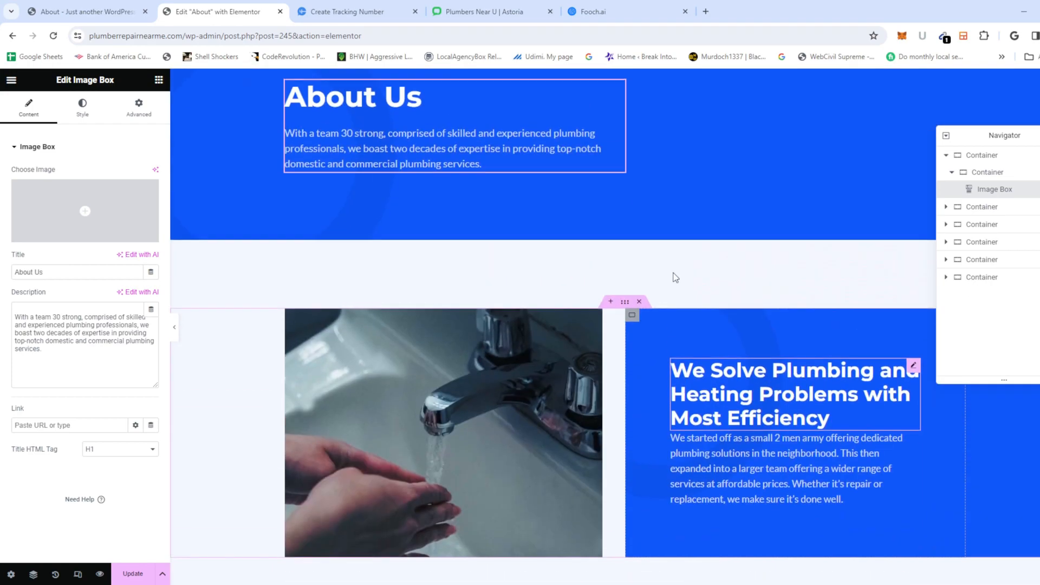
pyautogui.scroll(-2, 616, 325)
# Step: Select the We Solve Plumbing and Heating Problems heading's full title text for a rewrite
pyautogui.click(770, 417)
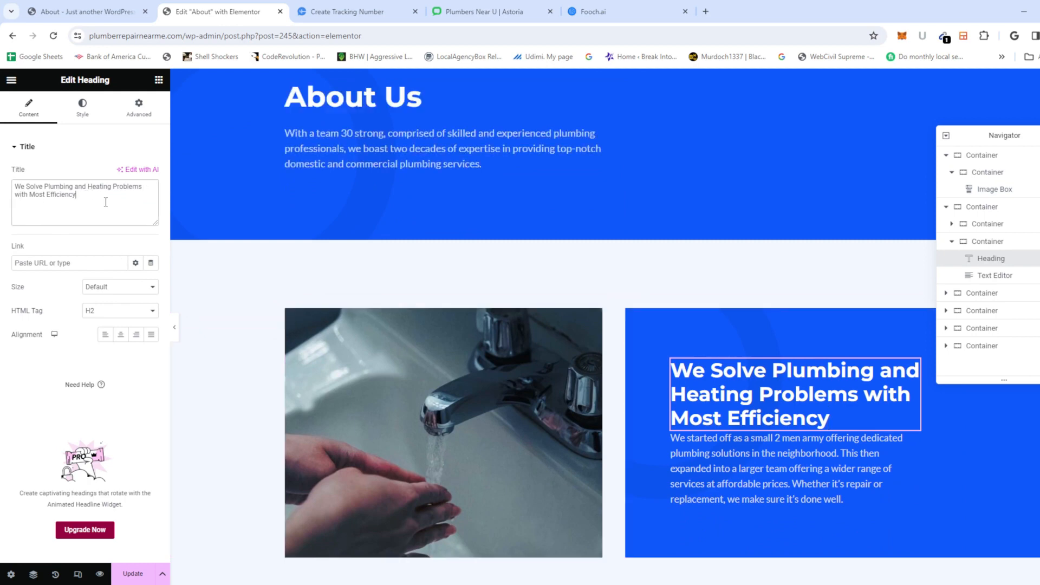
pyautogui.moveTo(87, 195); pyautogui.dragTo(2, 191)
pyautogui.hotkey('ctrl', 'c')
pyautogui.click(606, 12)
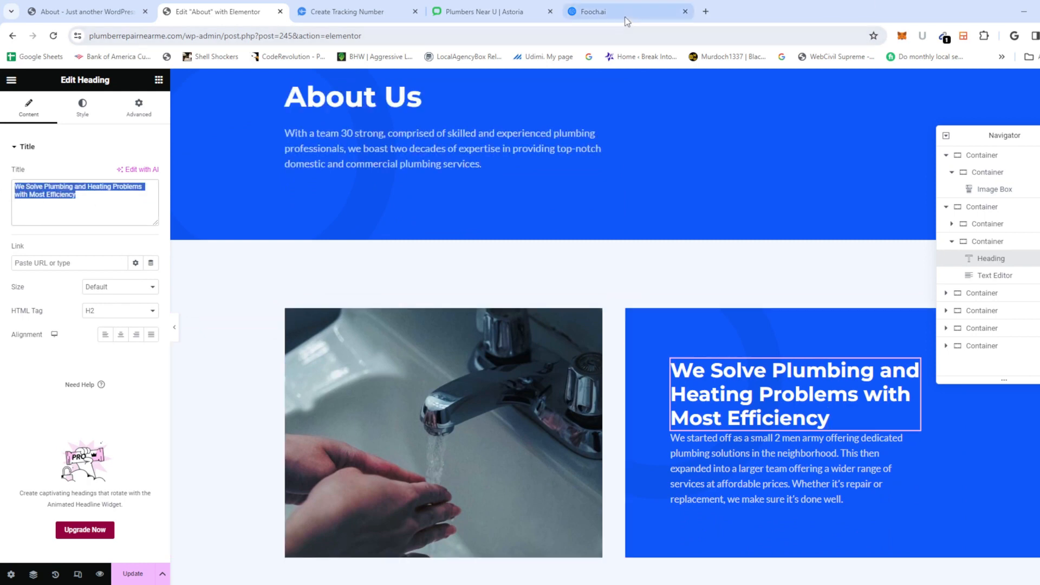
pyautogui.click(486, 500)
# Step: Ask Fooch.ai to make the pasted heading text better
pyautogui.write('make')
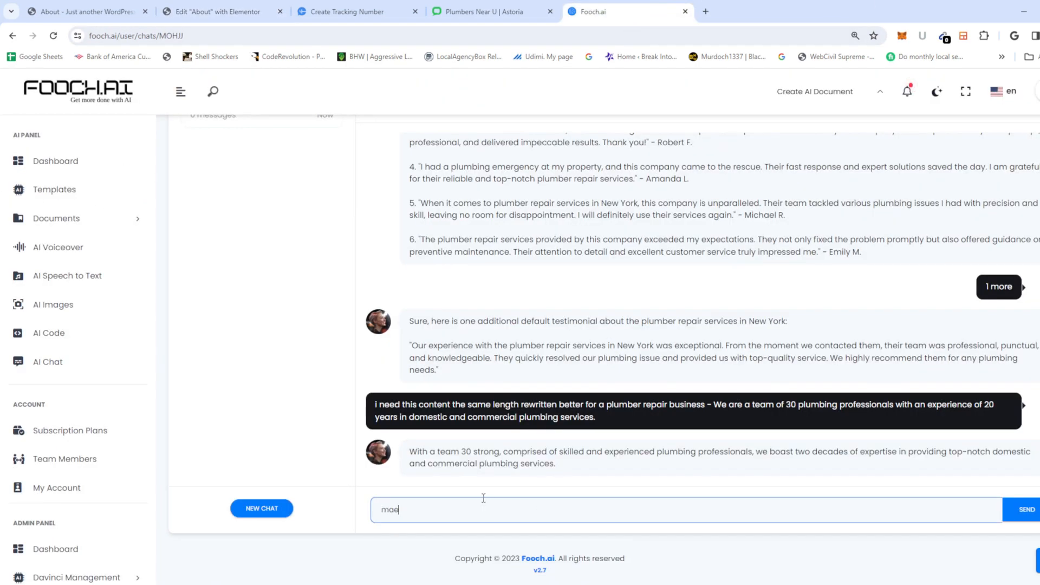
pyautogui.press('BackSpace')
pyautogui.write('ke this better')
pyautogui.hotkey('ctrl', 'v')
pyautogui.press('Return')
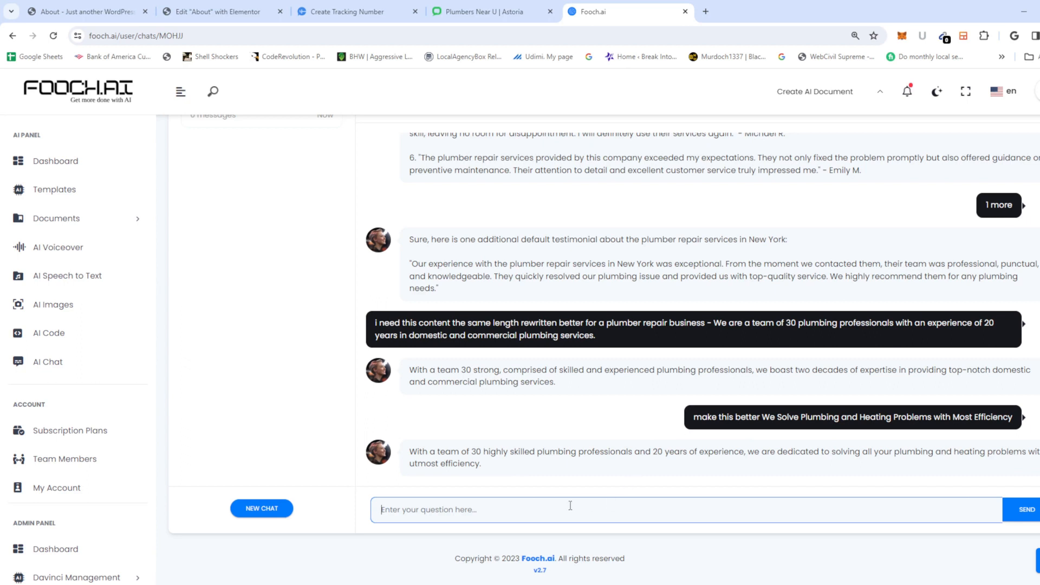
# Step: Ask Fooch.ai to turn the heading into a title and select its suggestion
pyautogui.write('make th')
pyautogui.write('is a tit')
pyautogui.write('le taht')
pyautogui.press('BackSpace')
pyautogui.hotkey('ctrl', 'v')
pyautogui.press('Return')
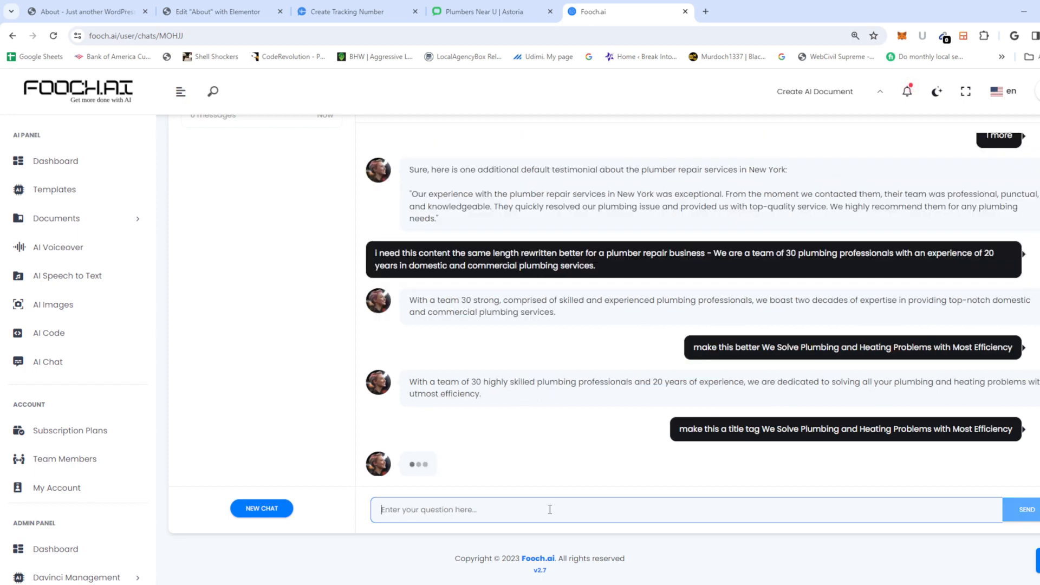
pyautogui.moveTo(700, 463); pyautogui.dragTo(380, 473)
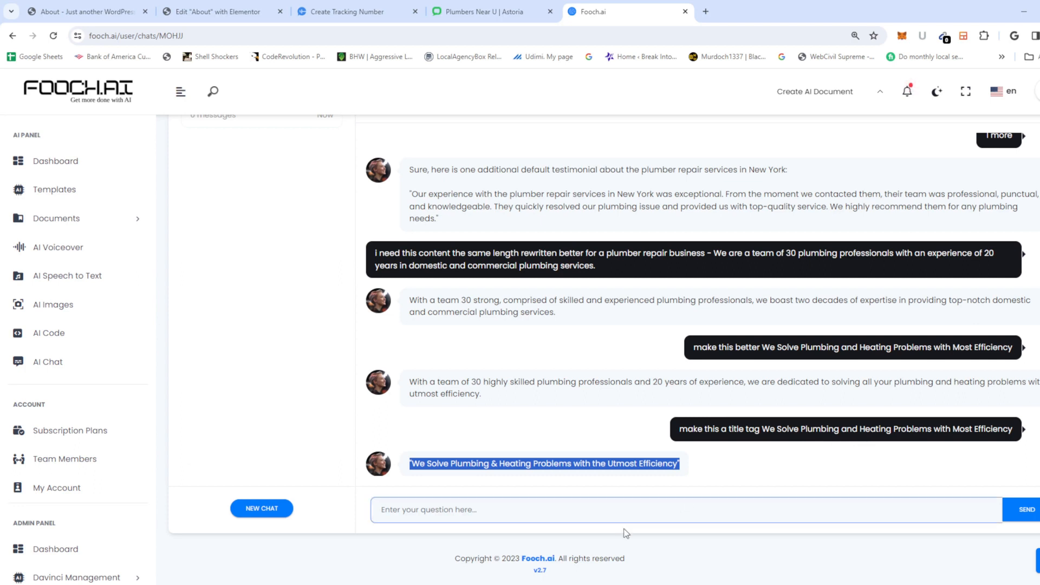
# Step: Have Fooch.ai add 'plumbing repair', producing 'Plumbing Repair: We Solve Plumbing and Heating Problems with Most Efficiency'
pyautogui.click(532, 512)
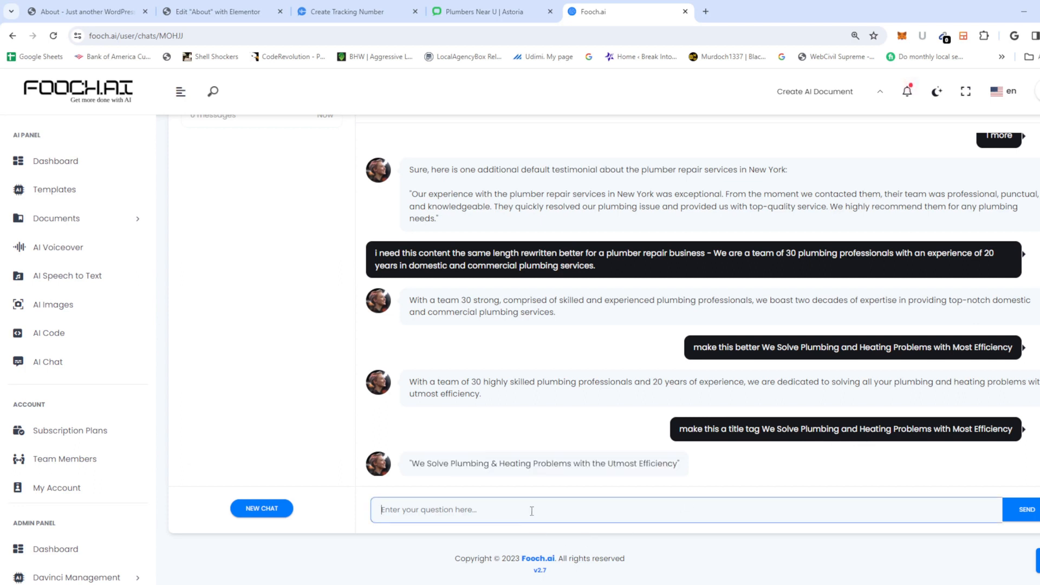
pyautogui.write('put plumbing repair in there')
pyautogui.press('Return')
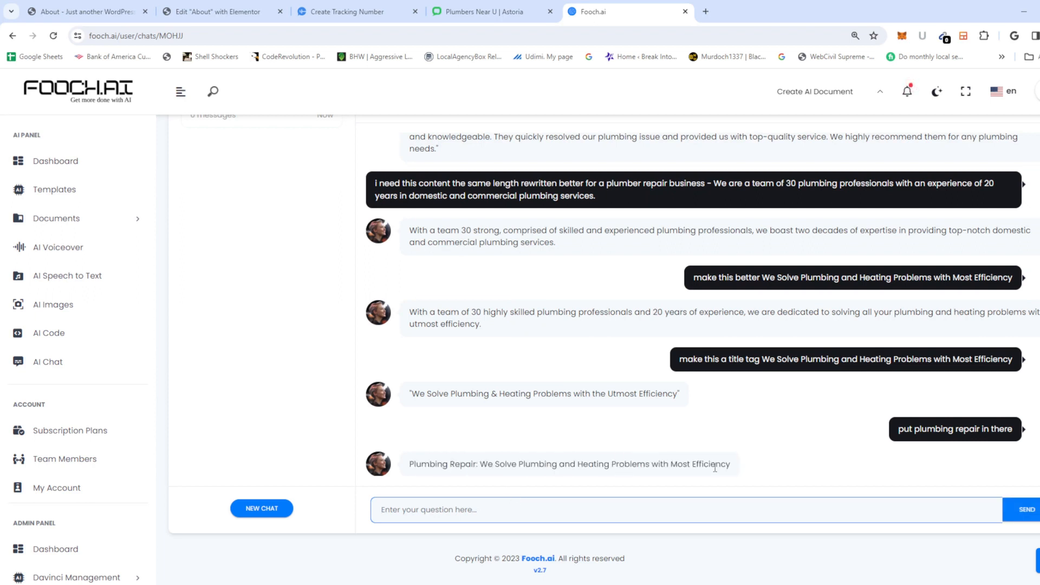
pyautogui.moveTo(751, 463); pyautogui.dragTo(409, 465)
pyautogui.hotkey('ctrl', 'c')
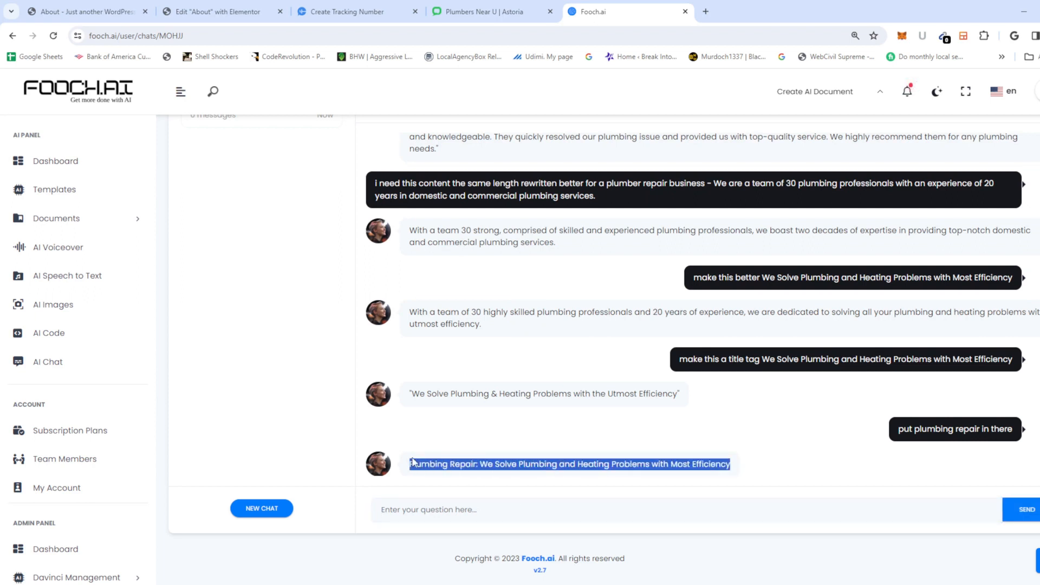
pyautogui.click(242, 13)
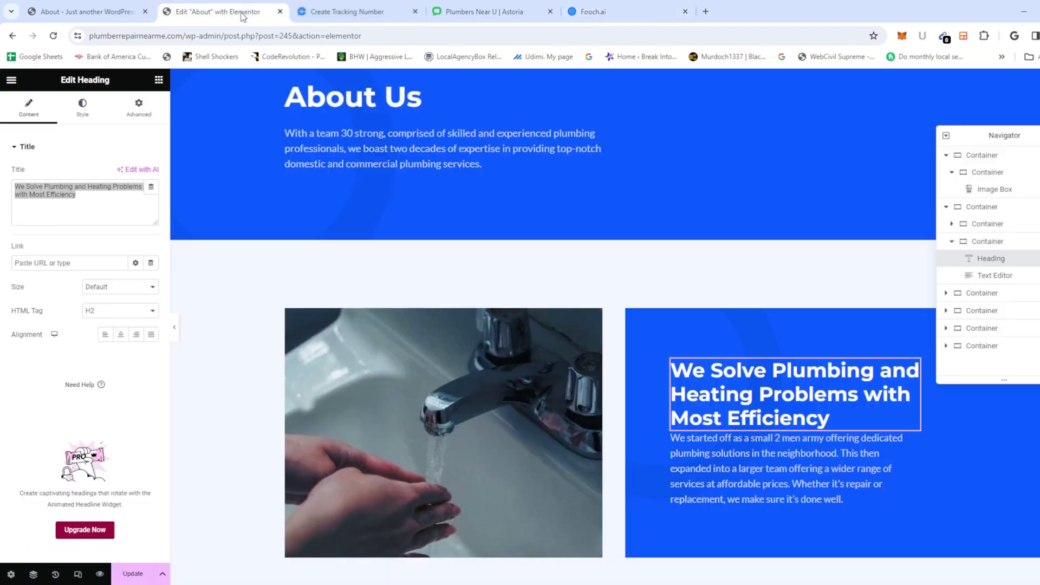
# Step: Paste the Plumbing Repair title into the heading and copy the paragraph beneath it
pyautogui.hotkey('ctrl', 'v')
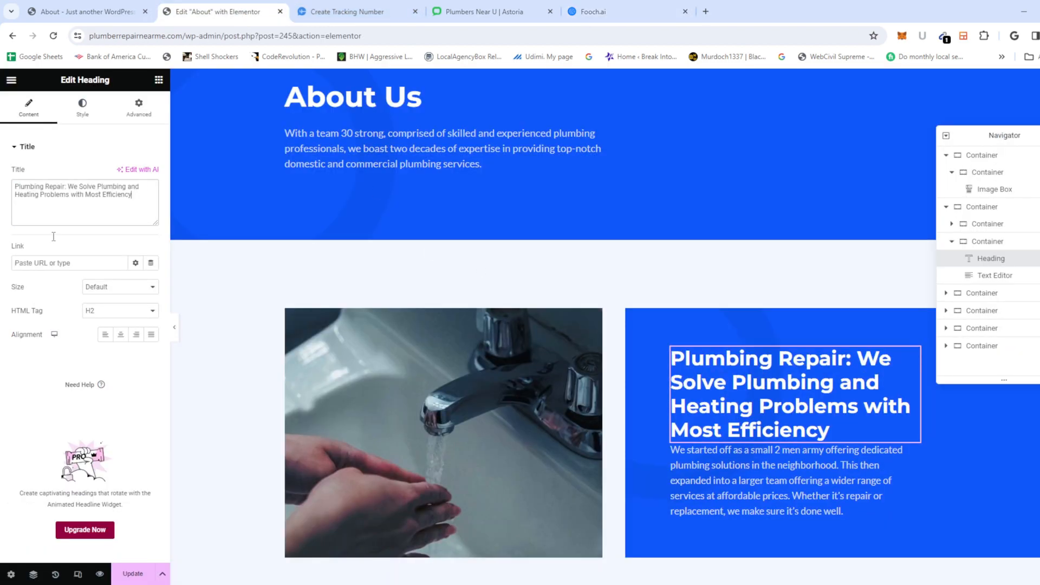
pyautogui.scroll(-2, 803, 373)
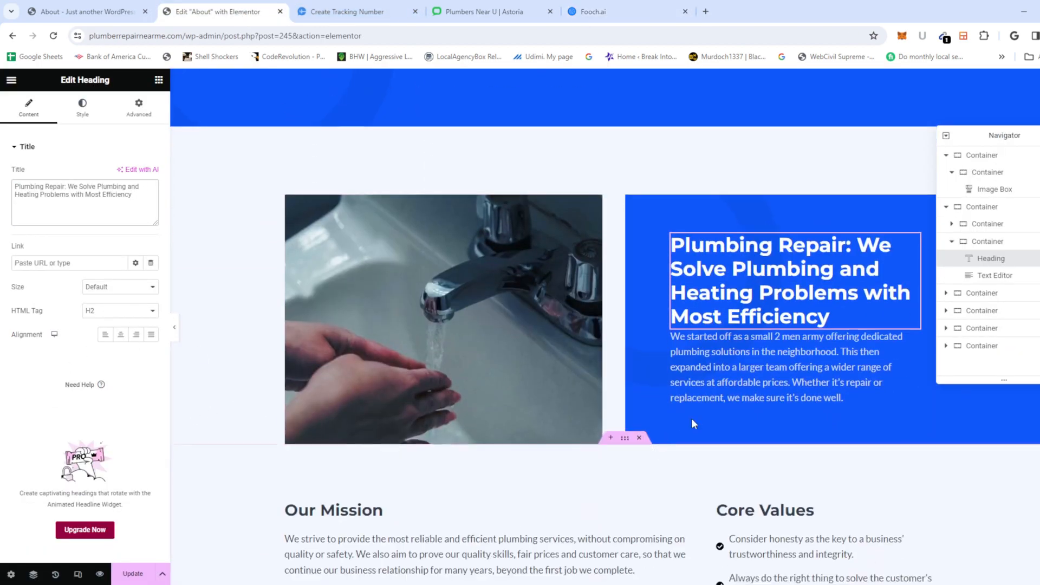
pyautogui.click(803, 374)
pyautogui.hotkey('ctrl', 'a')
pyautogui.hotkey('ctrl', 'c')
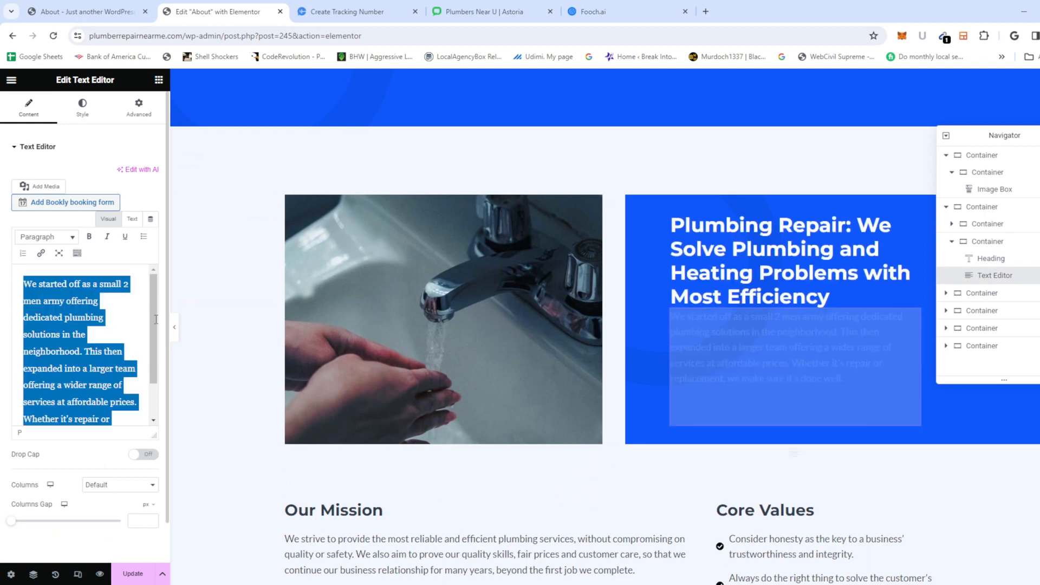
pyautogui.click(593, 12)
pyautogui.click(451, 510)
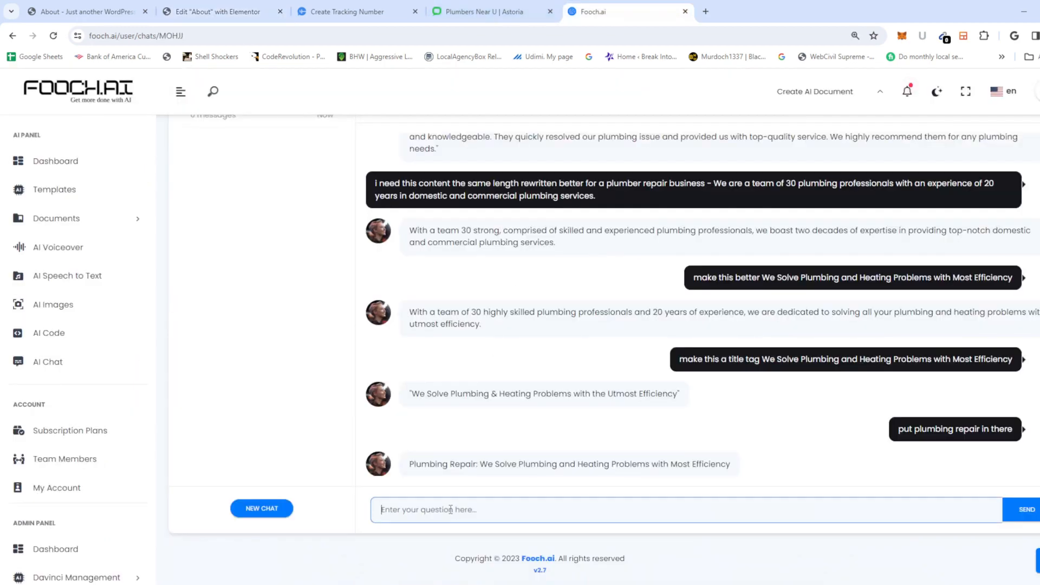
# Step: Have Fooch.ai rewrite the history paragraph around 'plumber repair' and paste the result into Elementor
pyautogui.write('now change ')
pyautogui.write('trhi')
pyautogui.press('BackSpace')
pyautogui.press('BackSpace')
pyautogui.press('BackSpace')
pyautogui.write('his with the same keywords in')
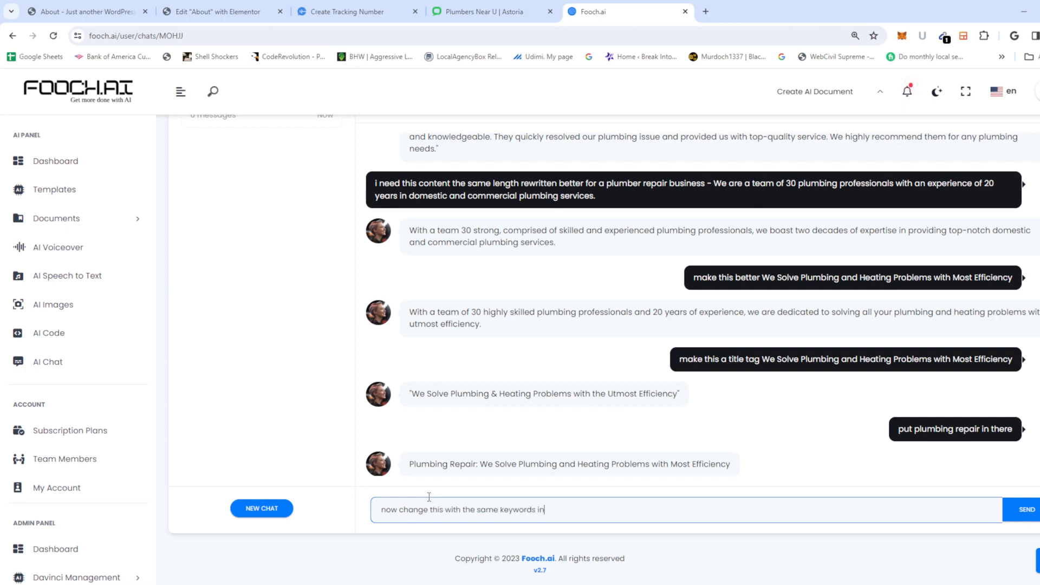
pyautogui.write(' mind, pl')
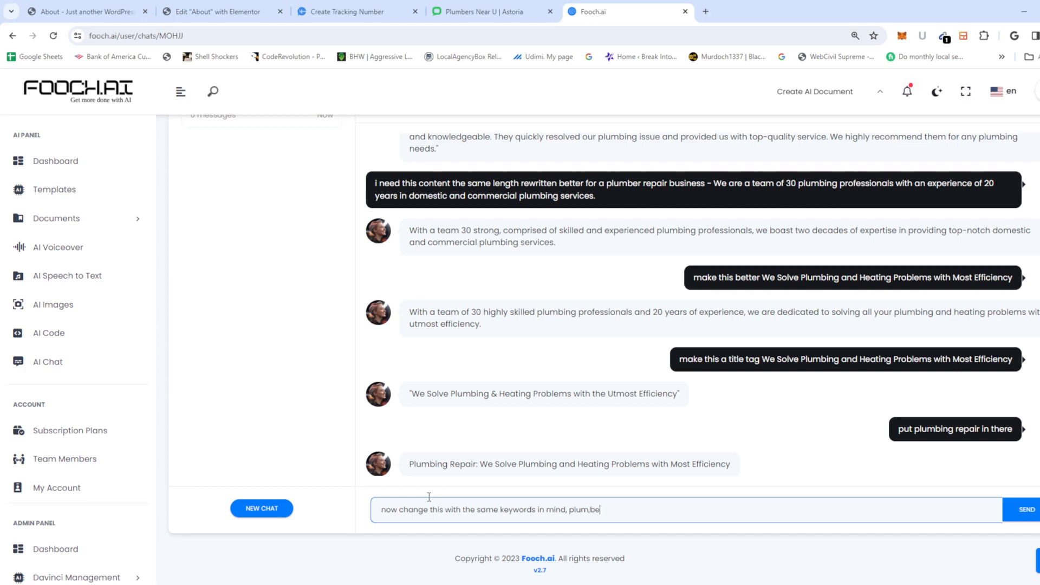
pyautogui.write('umber repair -')
pyautogui.hotkey('ctrl', 'v')
pyautogui.press('Return')
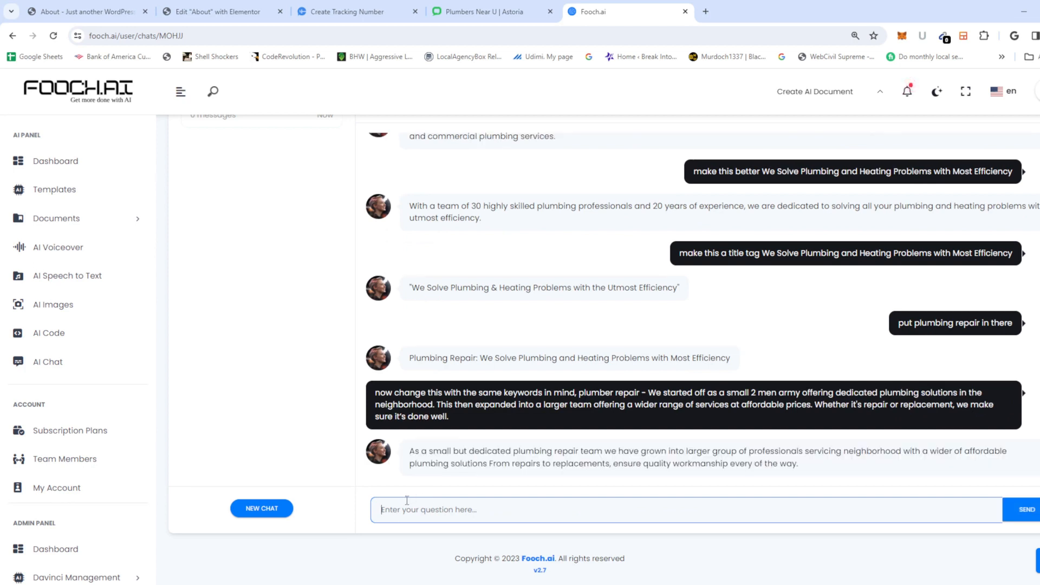
pyautogui.moveTo(832, 469); pyautogui.dragTo(353, 469)
pyautogui.hotkey('ctrl', 'c')
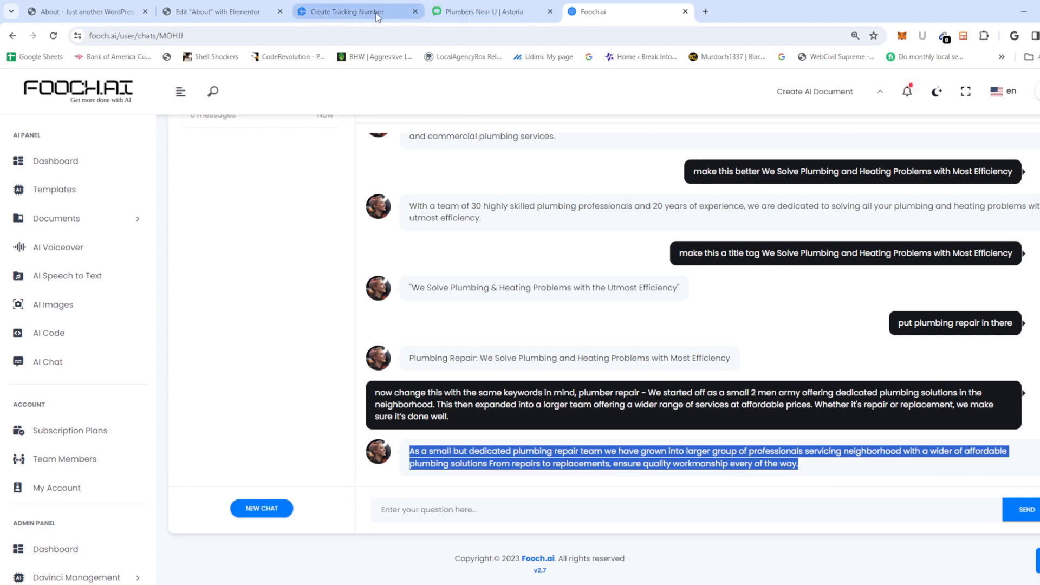
pyautogui.click(187, 11)
pyautogui.hotkey('ctrl', 'v')
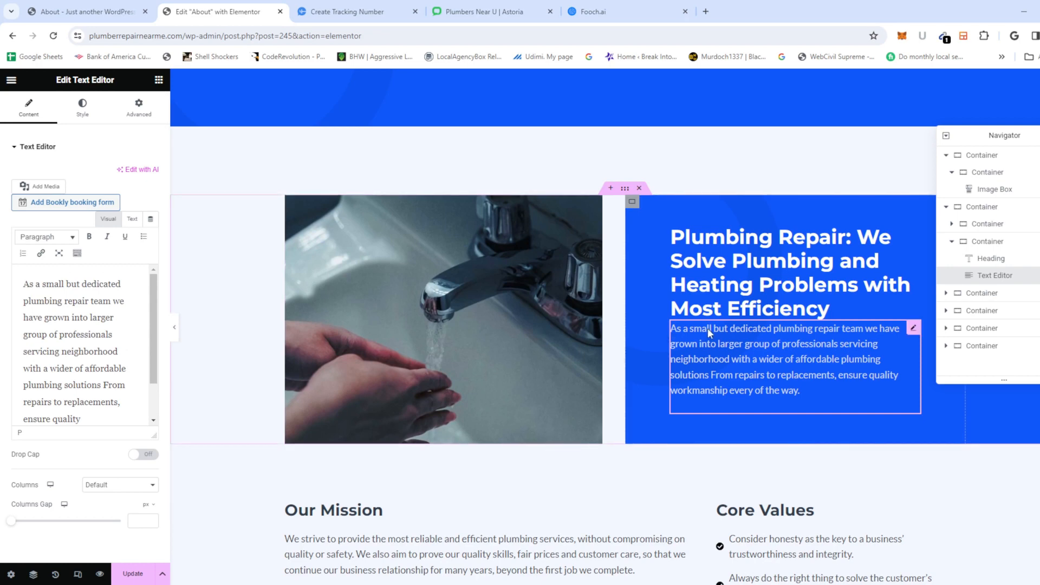
# Step: Select the rewritten paragraph's Text Editor widget and show its Style, then Advanced layout settings
pyautogui.click(705, 308)
pyautogui.click(723, 362)
pyautogui.click(914, 333)
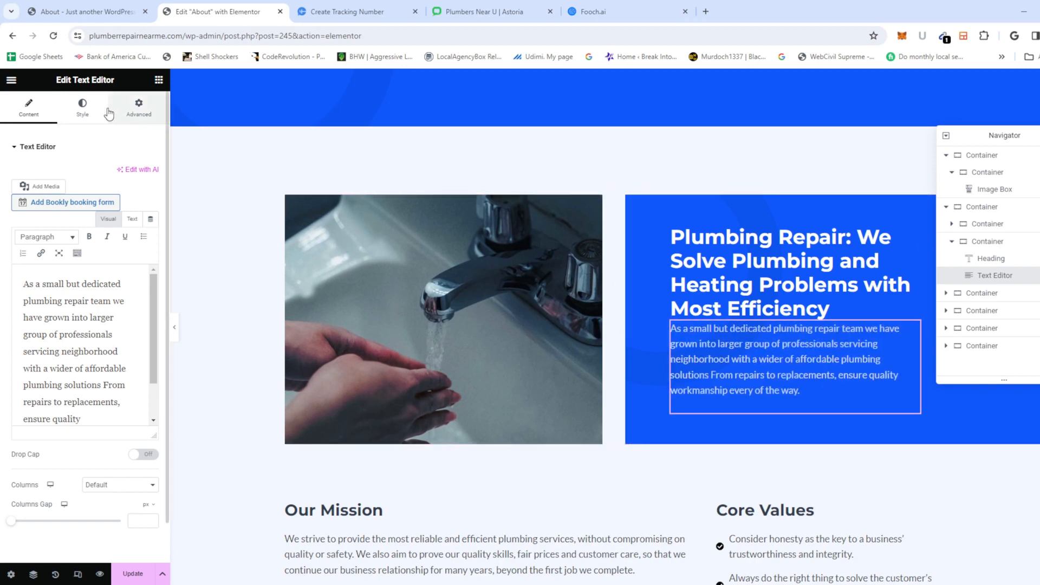
pyautogui.click(85, 115)
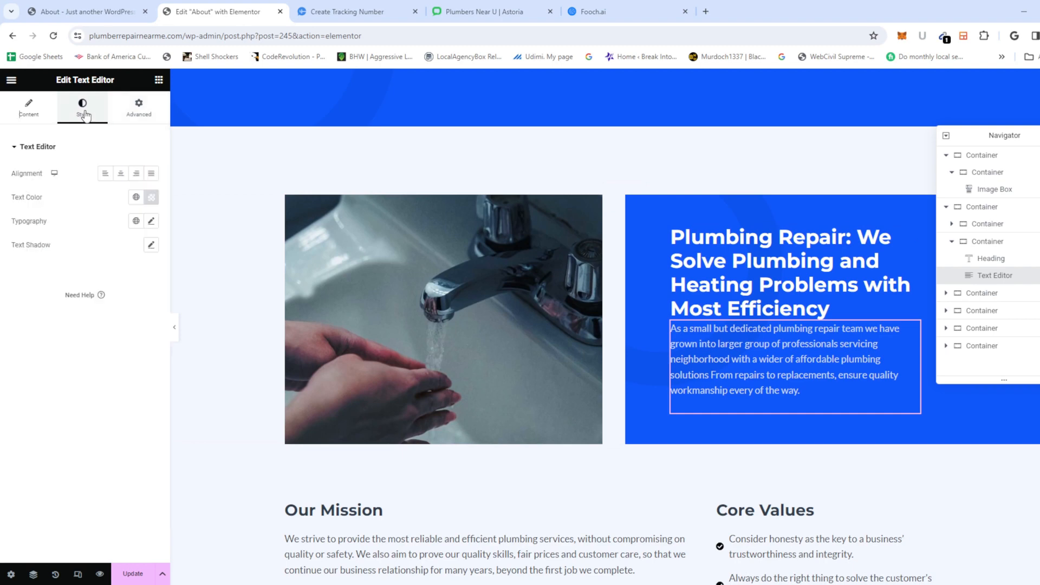
pyautogui.click(135, 105)
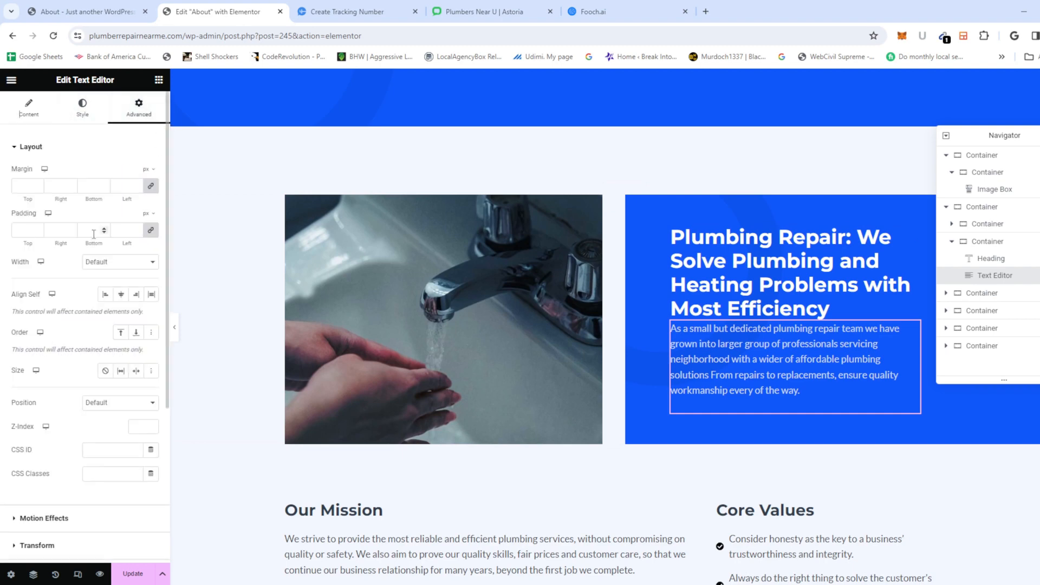
# Step: Give the paragraph 12 px margins on all sides with 0 padding, and update the page
pyautogui.click(38, 233)
pyautogui.click(38, 232)
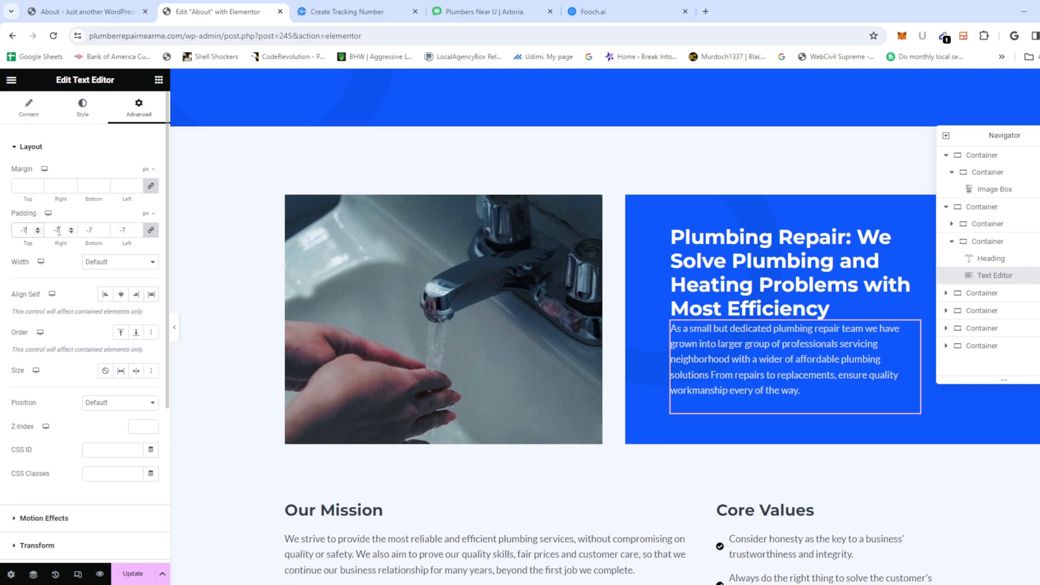
pyautogui.click(38, 188)
pyautogui.click(38, 188)
pyautogui.click(37, 188)
pyautogui.click(37, 184)
pyautogui.click(38, 184)
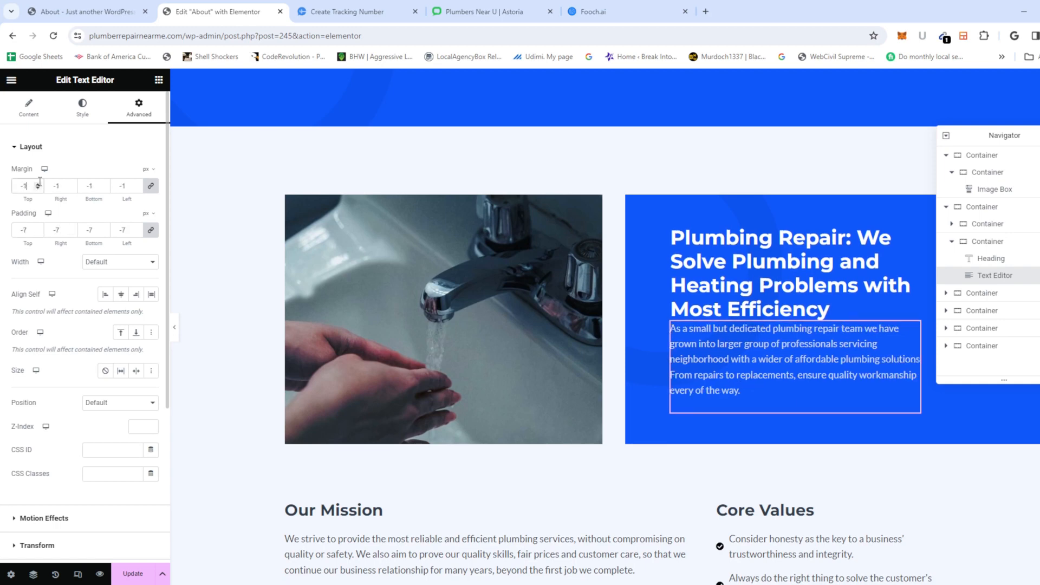
pyautogui.click(37, 183)
pyautogui.click(37, 183)
pyautogui.click(38, 184)
pyautogui.click(37, 184)
pyautogui.click(38, 184)
pyautogui.click(38, 184)
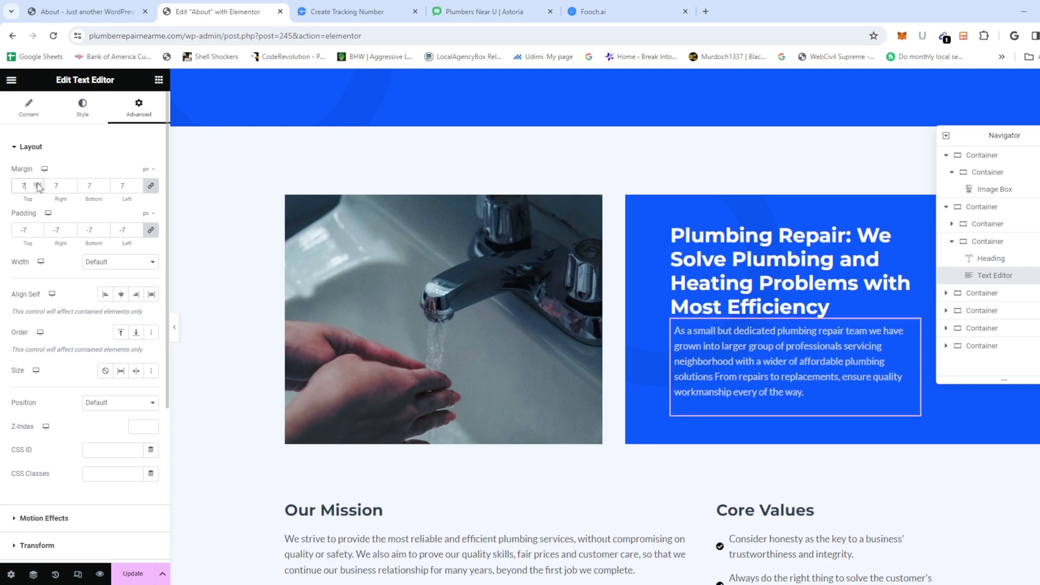
pyautogui.click(38, 184)
pyautogui.click(38, 184)
pyautogui.click(38, 184)
pyautogui.click(37, 184)
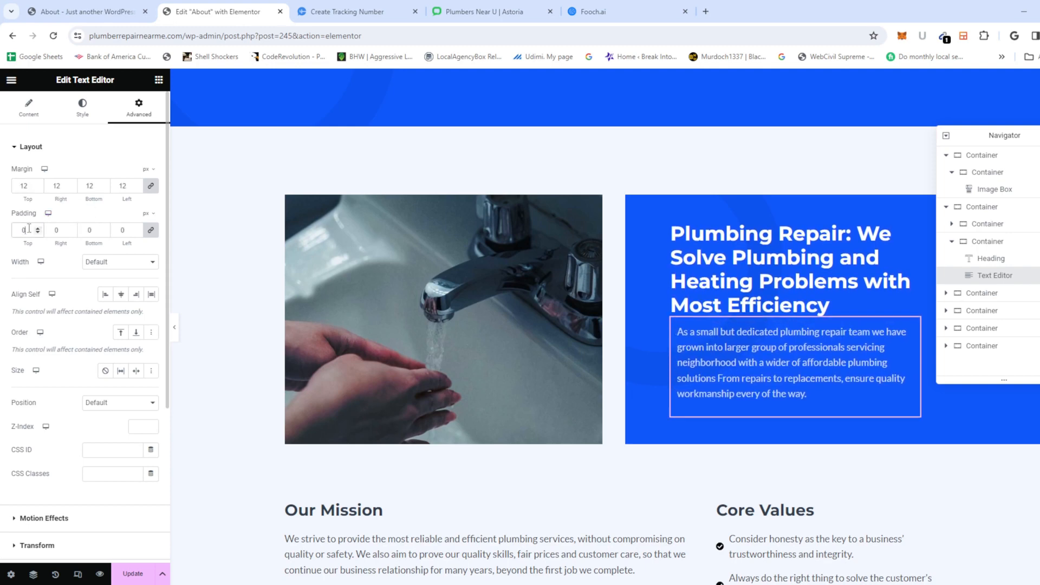
pyautogui.click(115, 574)
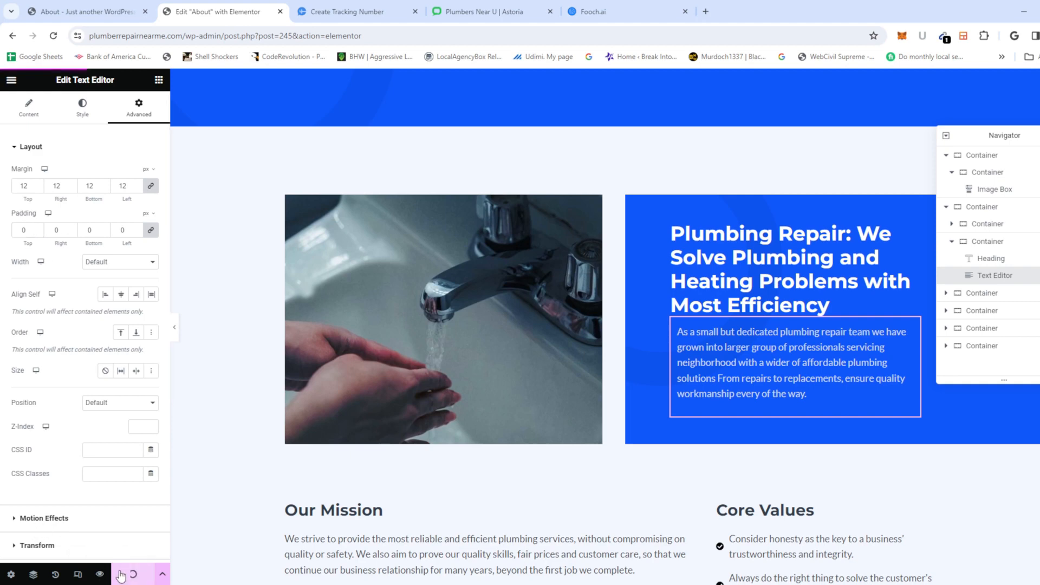
# Step: Select and copy all of the Our Mission paragraph text
pyautogui.scroll(-5, 530, 349)
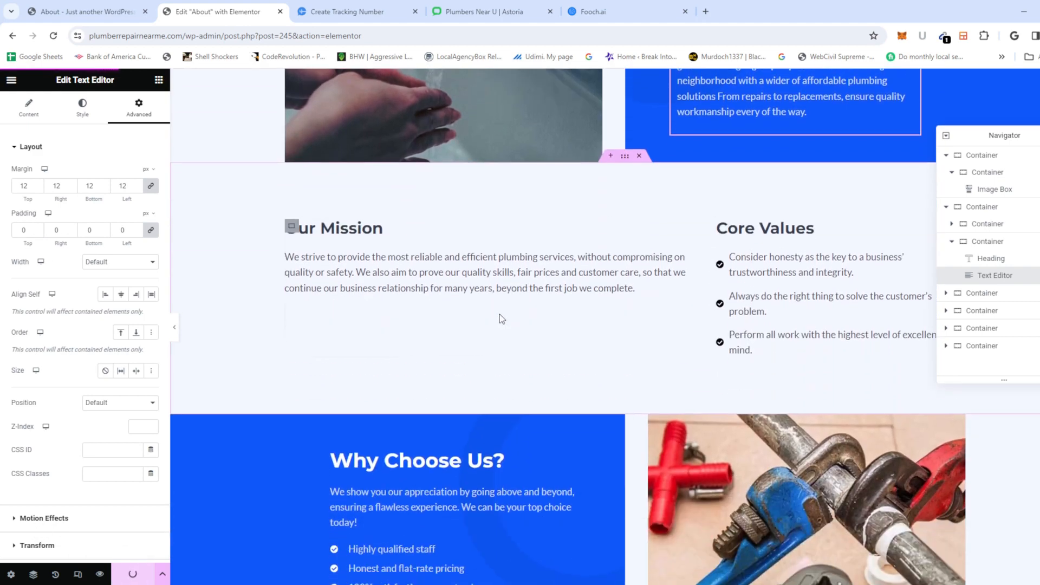
pyautogui.click(481, 282)
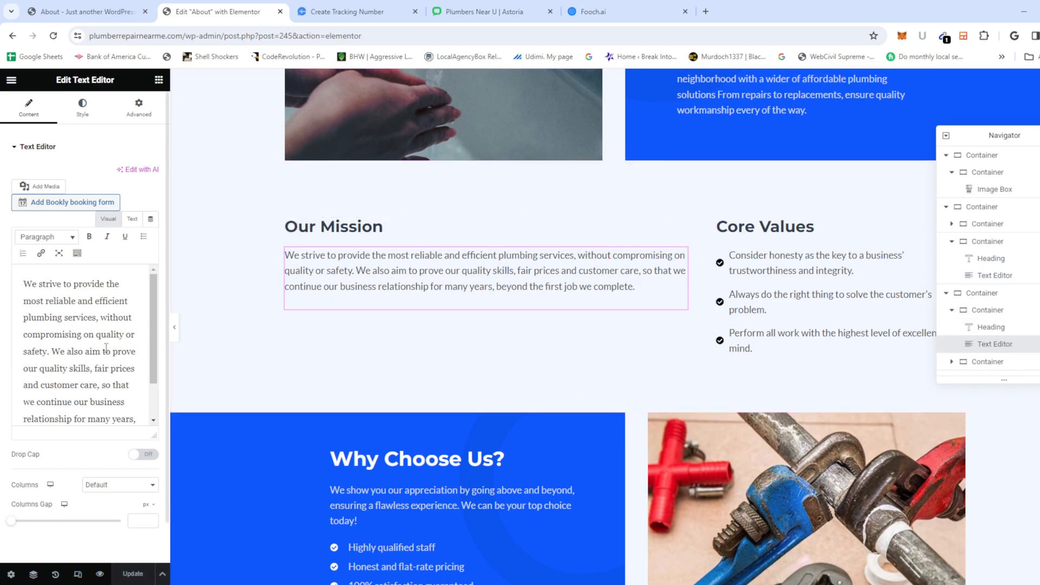
pyautogui.hotkey('ctrl', 'a')
pyautogui.hotkey('ctrl', 'c')
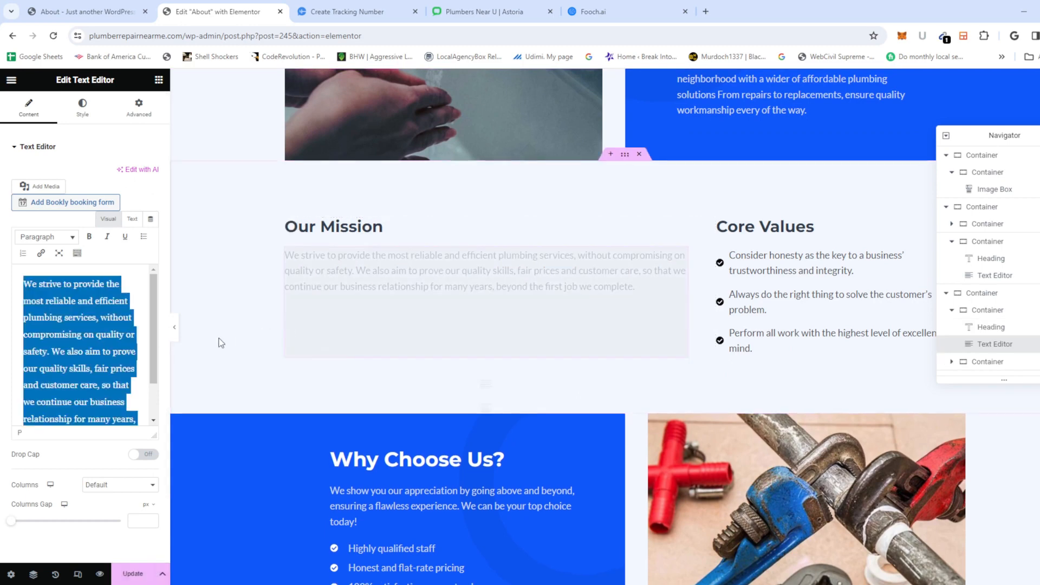
pyautogui.click(599, 12)
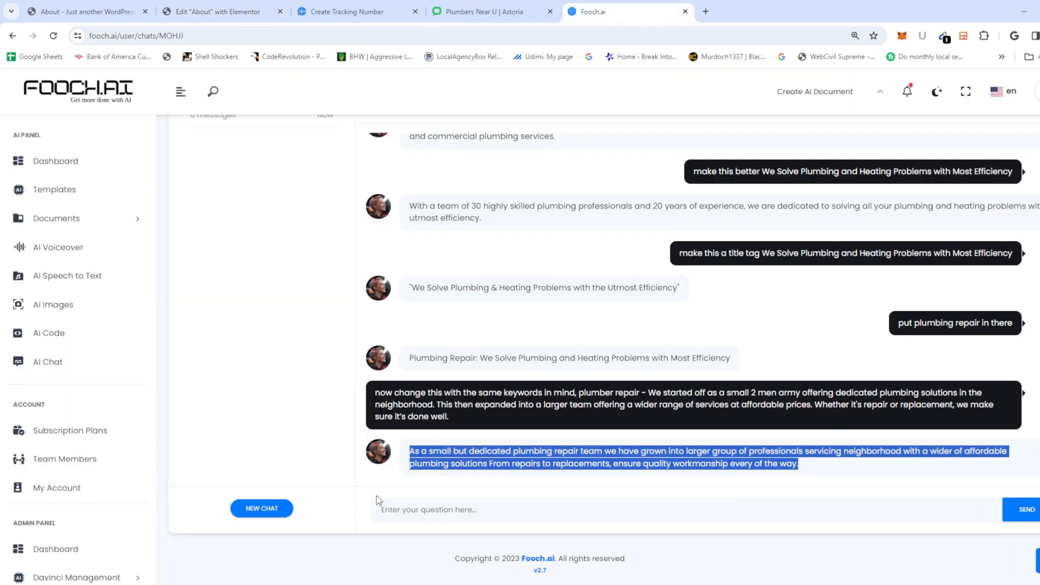
# Step: Ask Fooch.ai to rewrite the Our Mission text with the same keywords, then copy its New York version
pyautogui.click(462, 512)
pyautogui.write('now ')
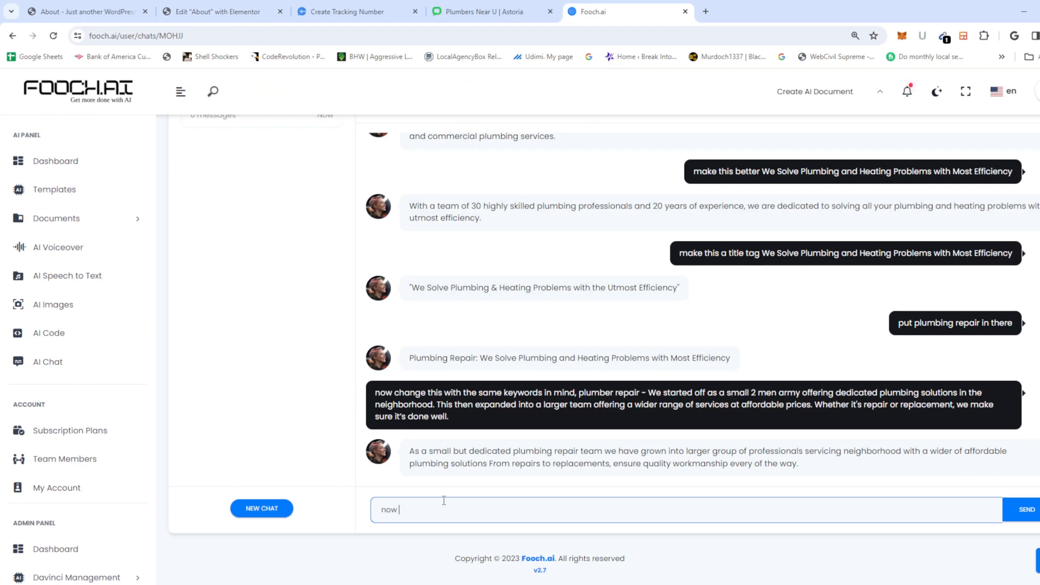
pyautogui.write('do this with the same keywords in min')
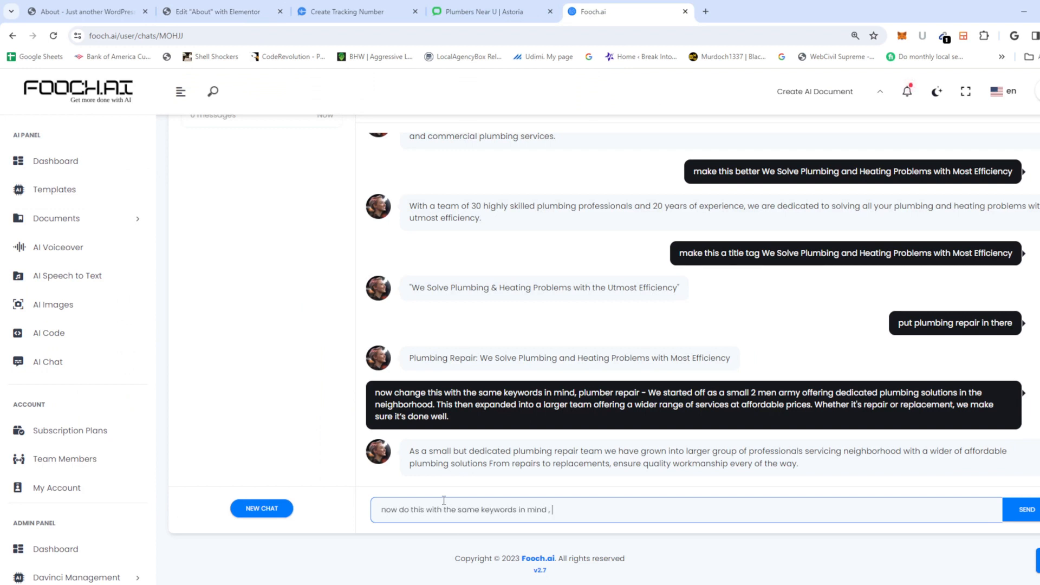
pyautogui.write('d ,')
pyautogui.hotkey('ctrl', 'v')
pyautogui.press('Return')
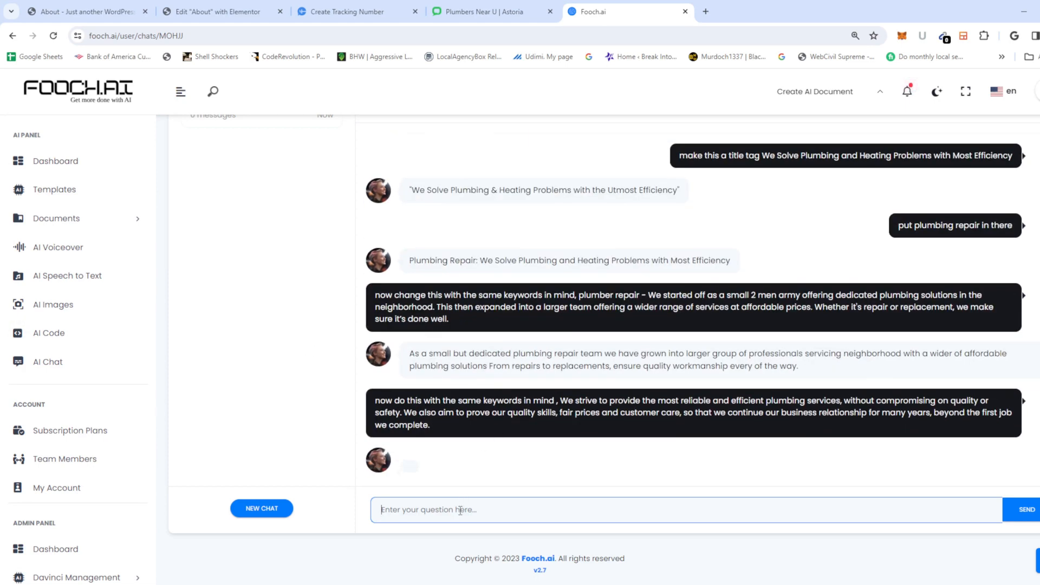
pyautogui.write('hello ?')
pyautogui.press('Return')
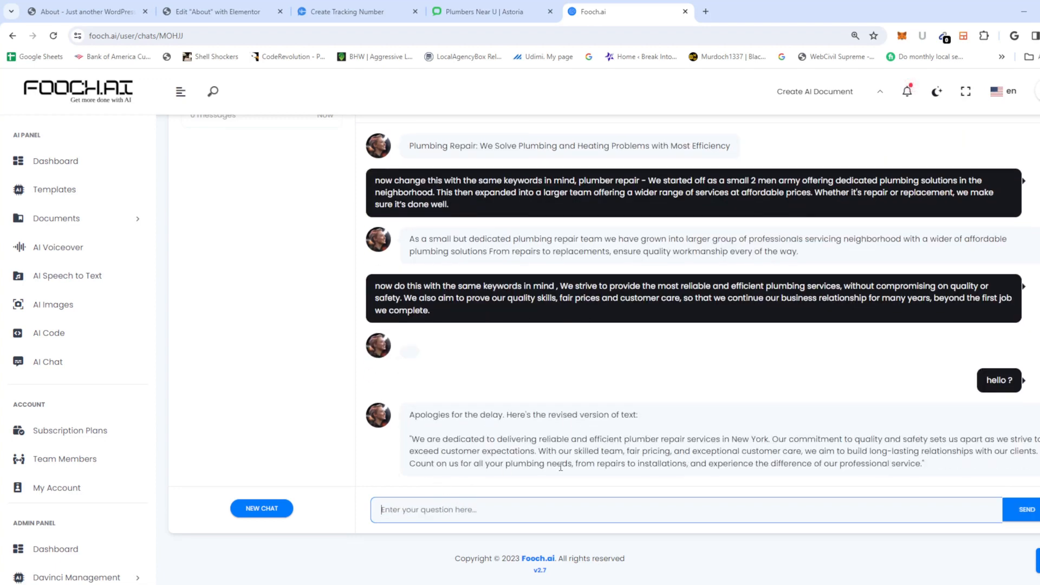
pyautogui.moveTo(921, 464); pyautogui.dragTo(412, 440)
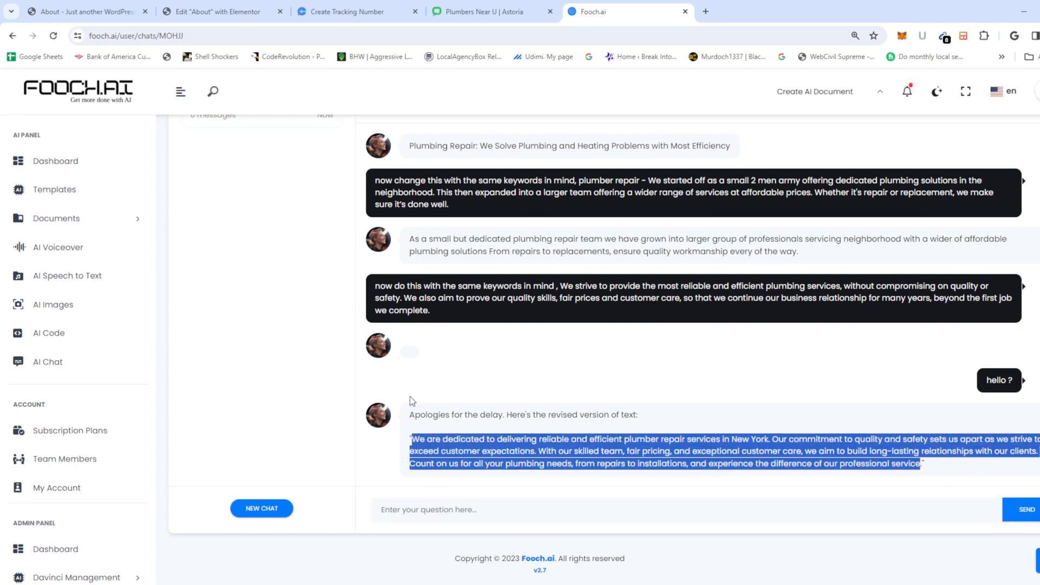
pyautogui.hotkey('ctrl', 'c')
pyautogui.click(217, 12)
# Step: Paste the revised New York text into the Our Mission paragraph, ending it with a period
pyautogui.hotkey('ctrl', 'v')
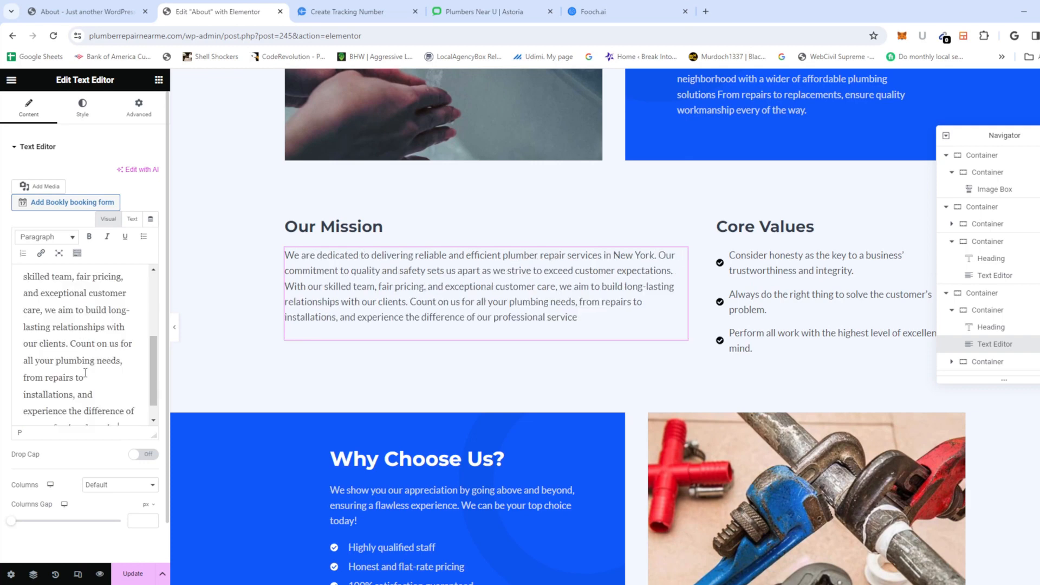
pyautogui.write('.')
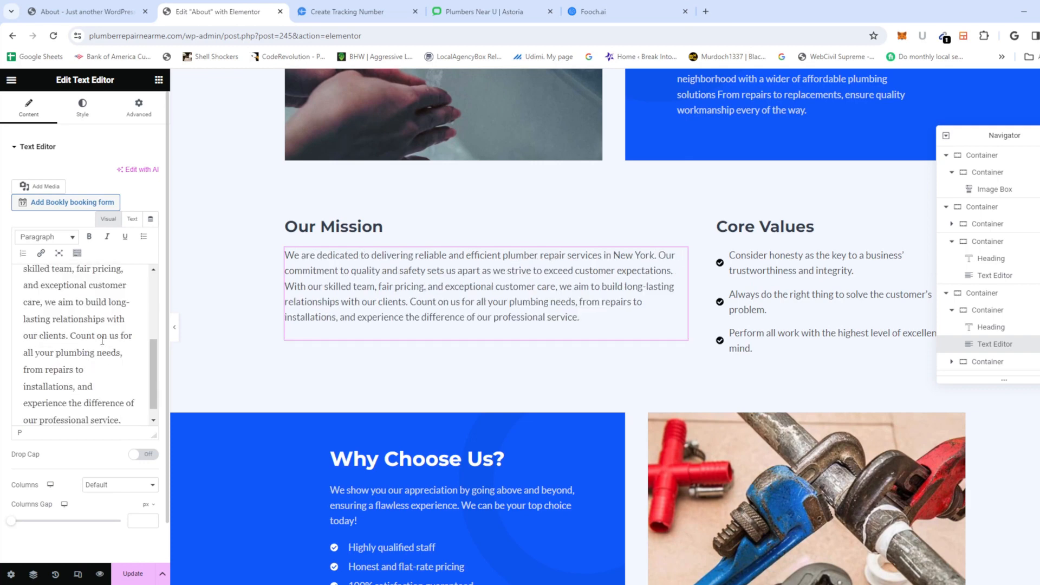
pyautogui.click(813, 265)
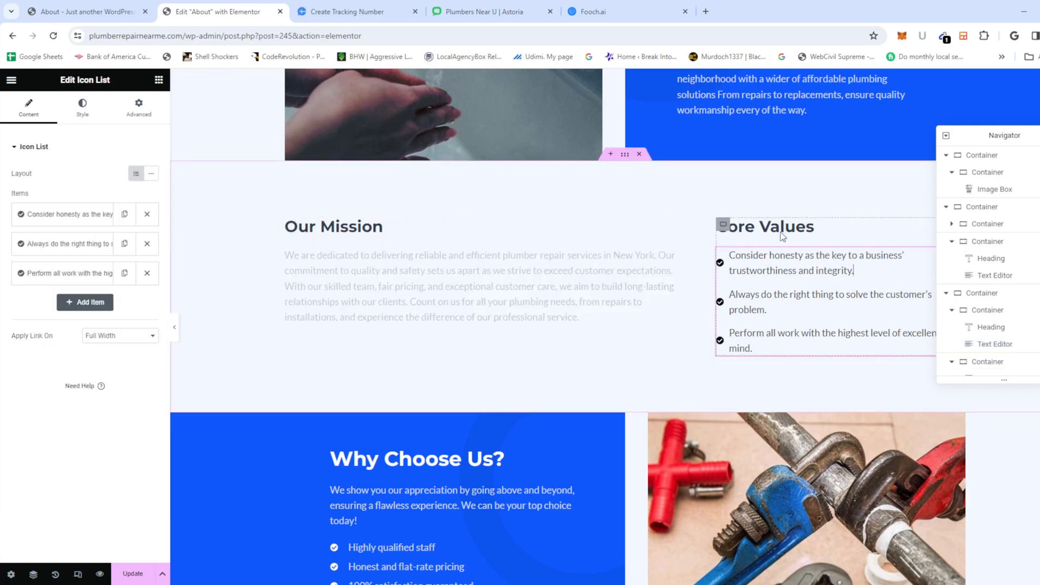
pyautogui.click(726, 226)
# Step: Rename the mission heading to 'Our Mission For Plumbing Repair in New York'
pyautogui.click(371, 230)
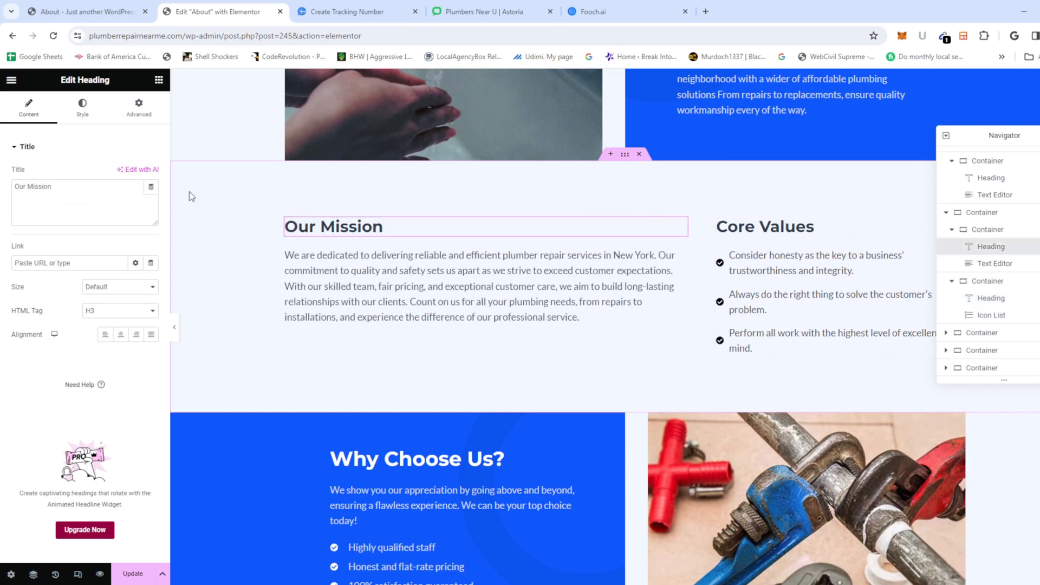
pyautogui.click(53, 193)
pyautogui.press('BackSpace')
pyautogui.press('BackSpace')
pyautogui.press('BackSpace')
pyautogui.press('BackSpace')
pyautogui.press('BackSpace')
pyautogui.press('BackSpace')
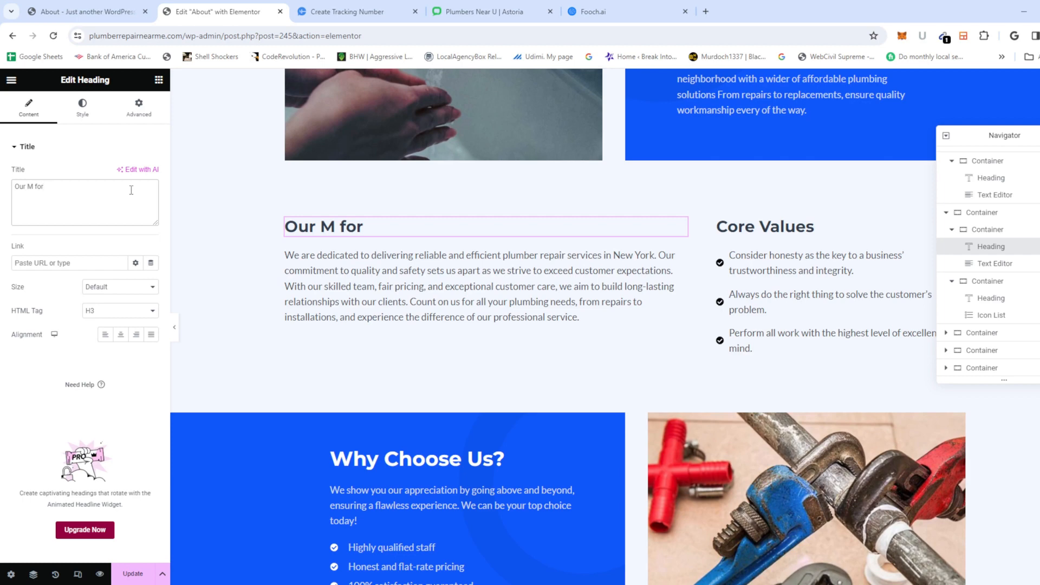
pyautogui.hotkey('ctrl', 'z')
pyautogui.write('PLumbing')
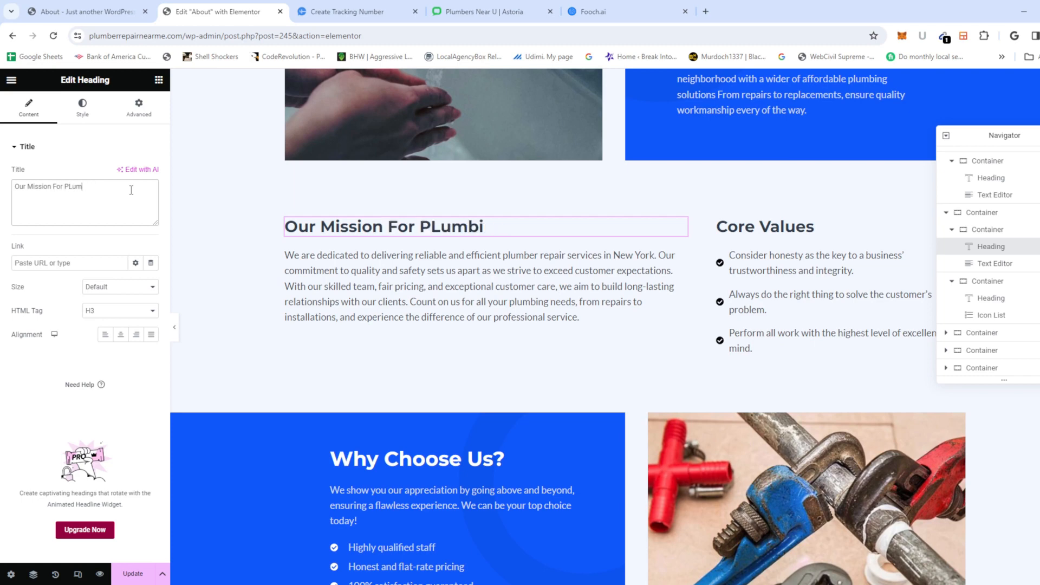
pyautogui.press('BackSpace')
pyautogui.press('BackSpace')
pyautogui.press('BackSpace')
pyautogui.write('lumbing')
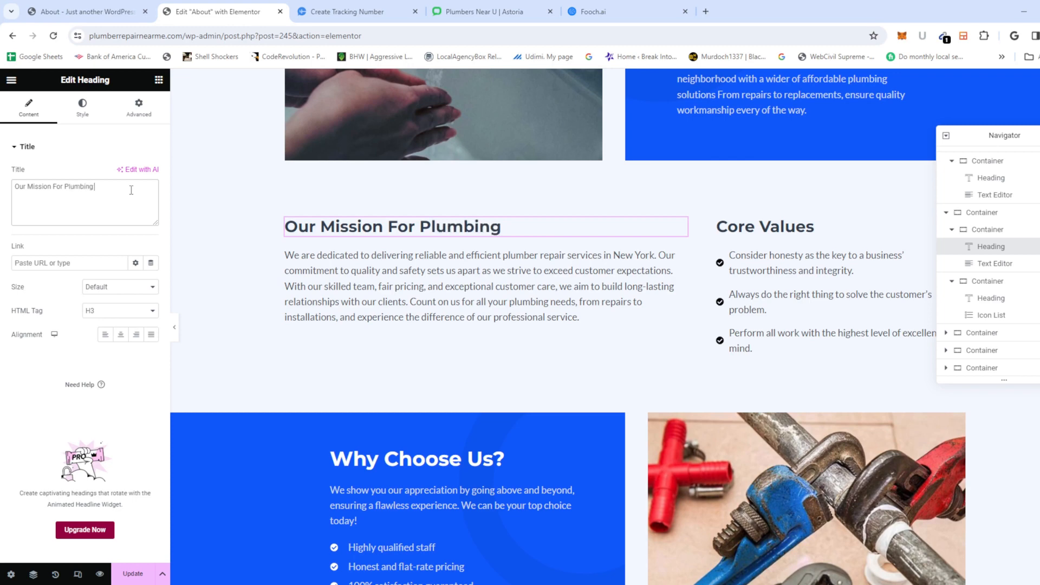
pyautogui.write(' Repair in ')
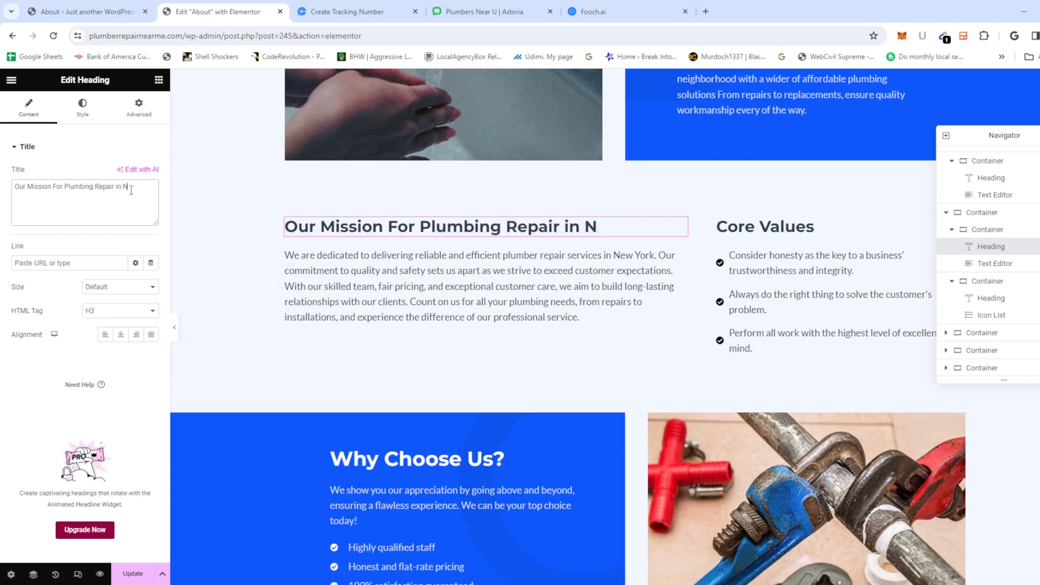
pyautogui.write('New York')
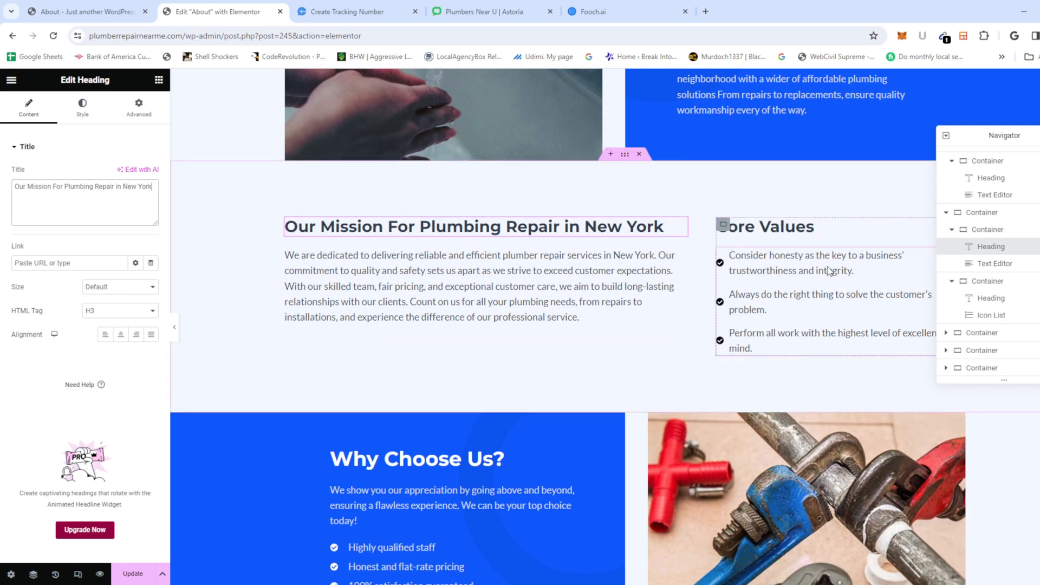
pyautogui.click(851, 270)
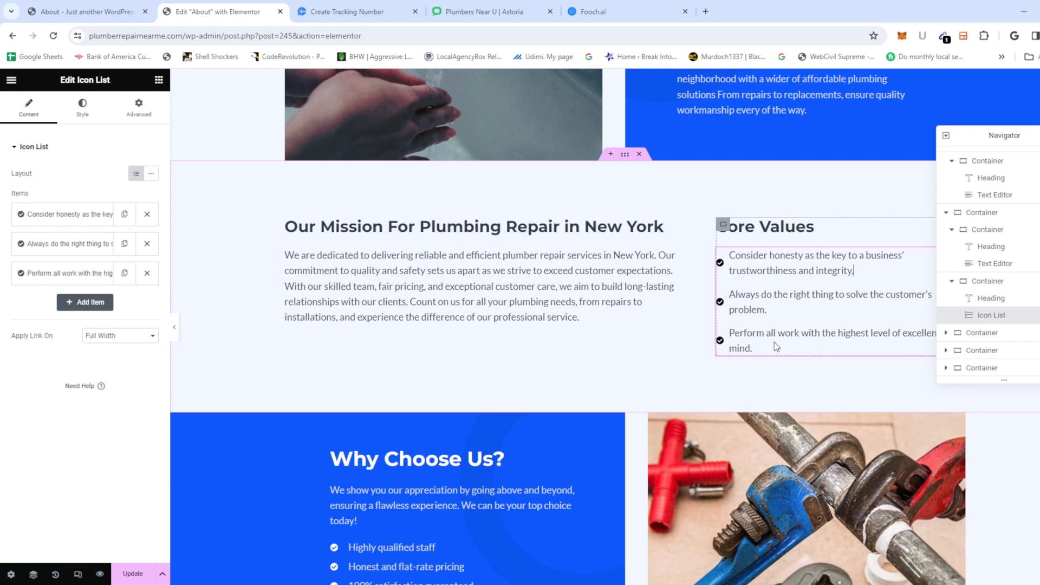
# Step: Select the first testimonial and bring up Fooch.ai's earlier plumber repair testimonial replies
pyautogui.scroll(-3, 775, 343)
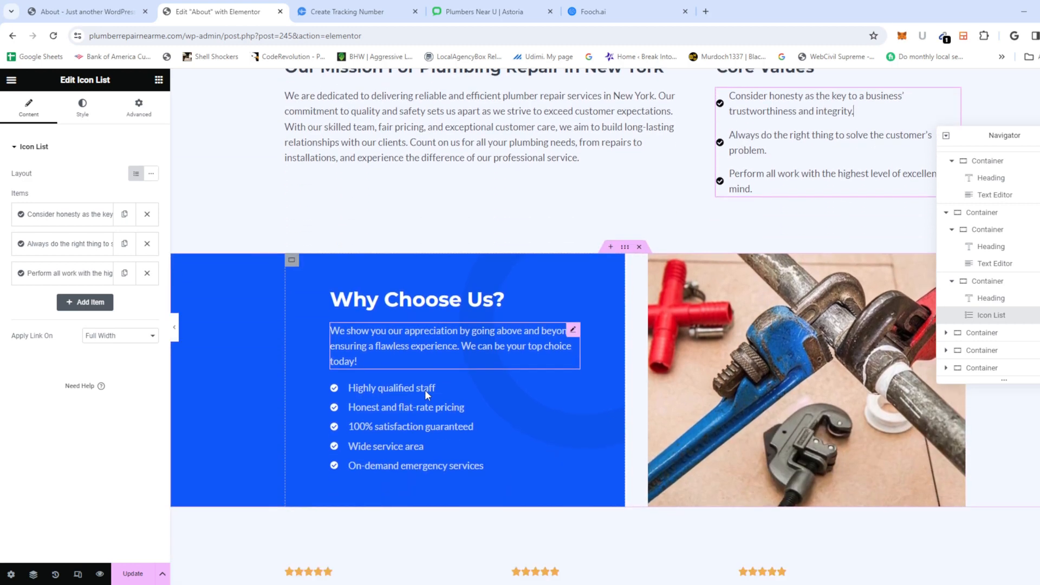
pyautogui.scroll(-5, 425, 389)
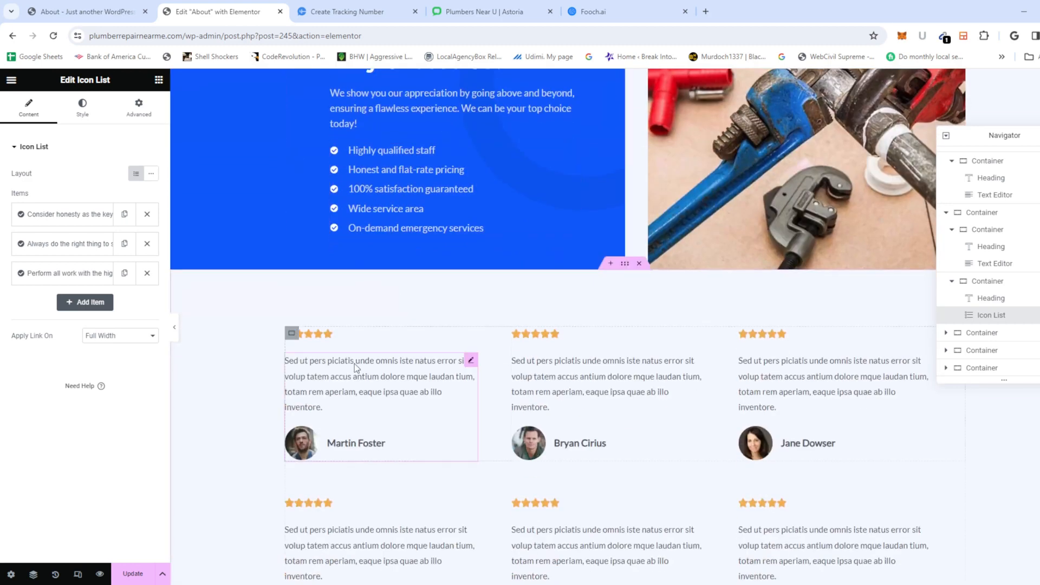
pyautogui.scroll(-4, 354, 363)
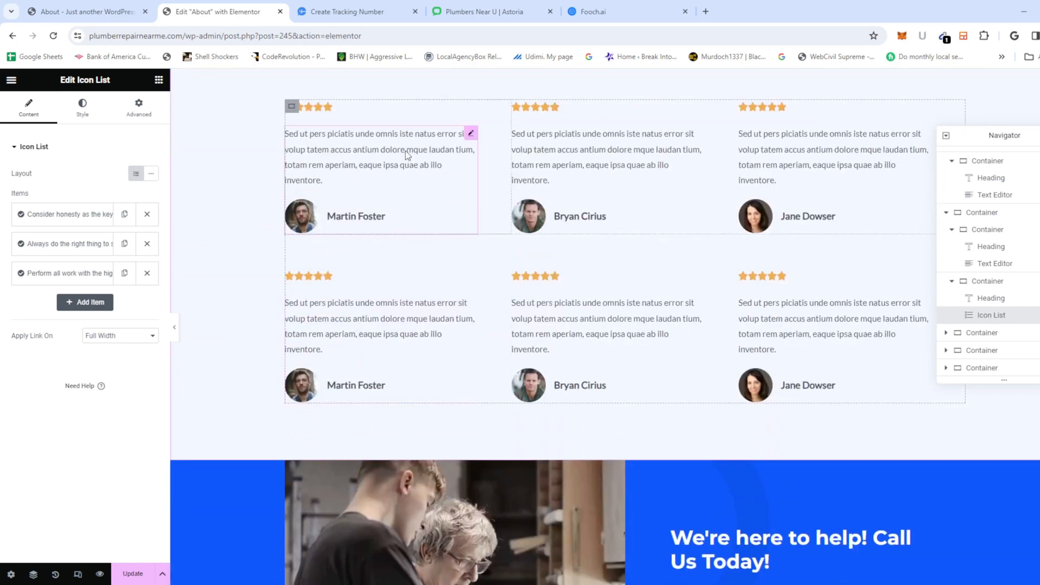
pyautogui.click(405, 151)
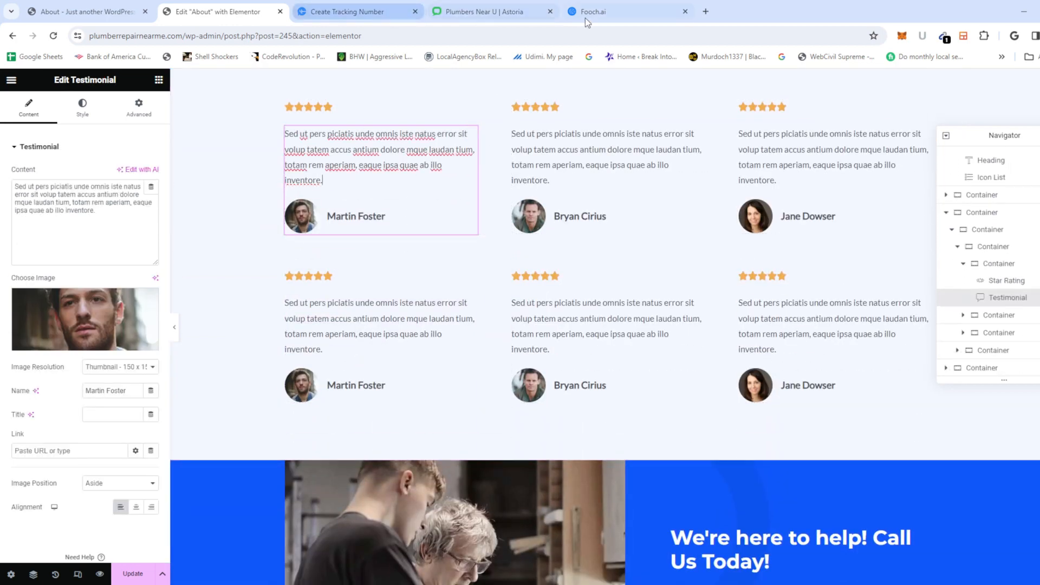
pyautogui.click(586, 13)
pyautogui.scroll(10, 512, 341)
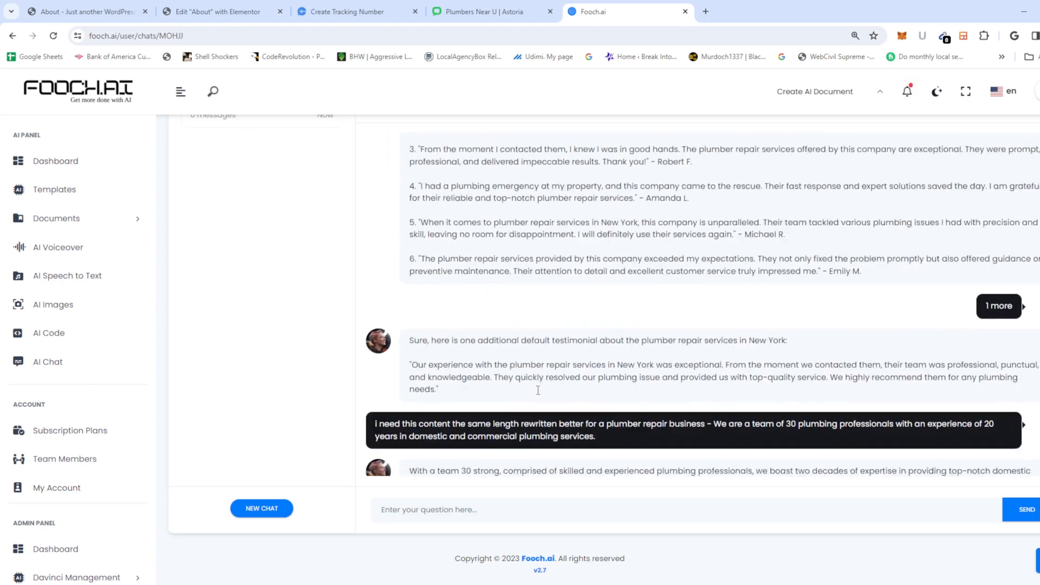
# Step: Paste a Fooch.ai review over the first testimonial's placeholder text
pyautogui.scroll(-2, 536, 379)
pyautogui.scroll(6, 536, 373)
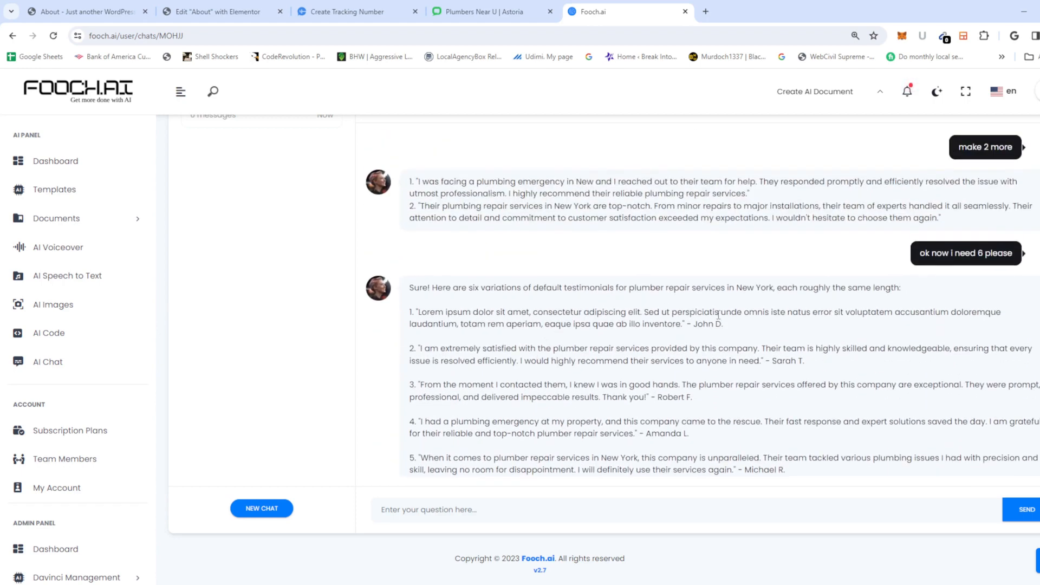
pyautogui.moveTo(723, 324); pyautogui.dragTo(418, 324)
pyautogui.click(721, 384)
pyautogui.moveTo(763, 360); pyautogui.dragTo(418, 348)
pyautogui.hotkey('ctrl', 'c')
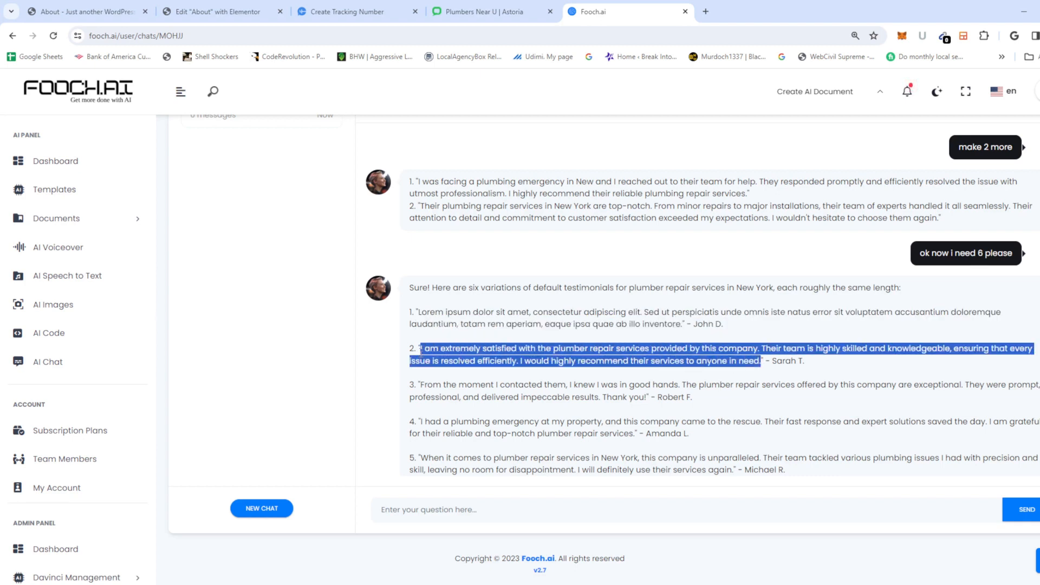
pyautogui.click(237, 13)
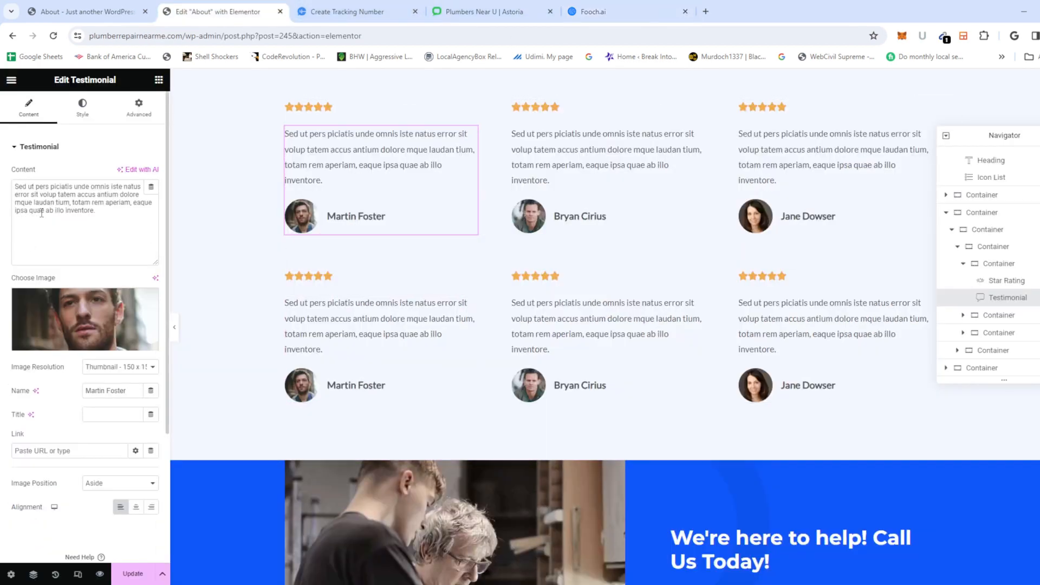
pyautogui.hotkey('ctrl', 'a')
pyautogui.hotkey('ctrl', 'v')
# Step: Replace the second testimonial's placeholder with the next Fooch.ai review
pyautogui.click(576, 167)
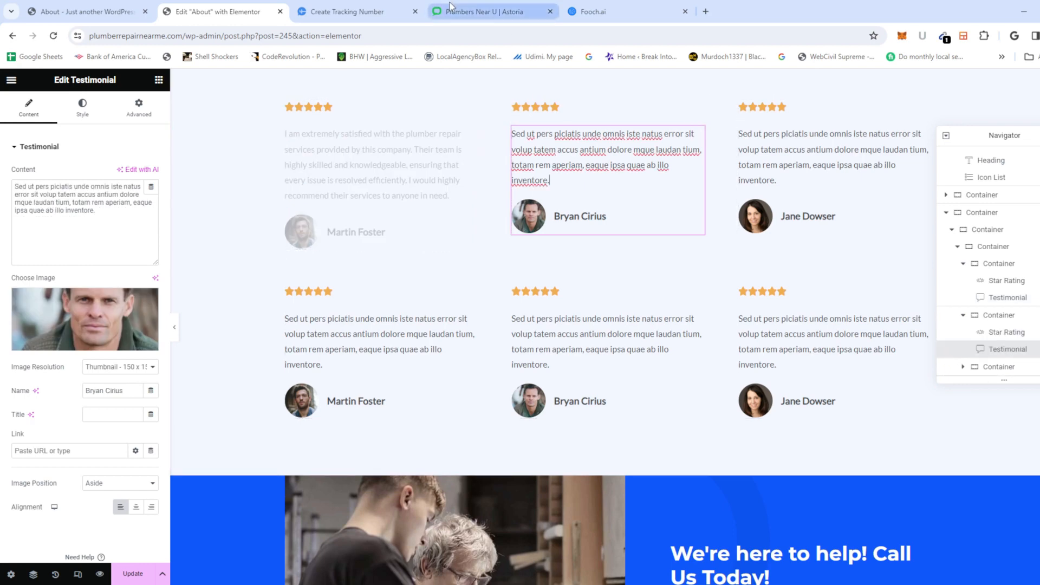
pyautogui.click(623, 11)
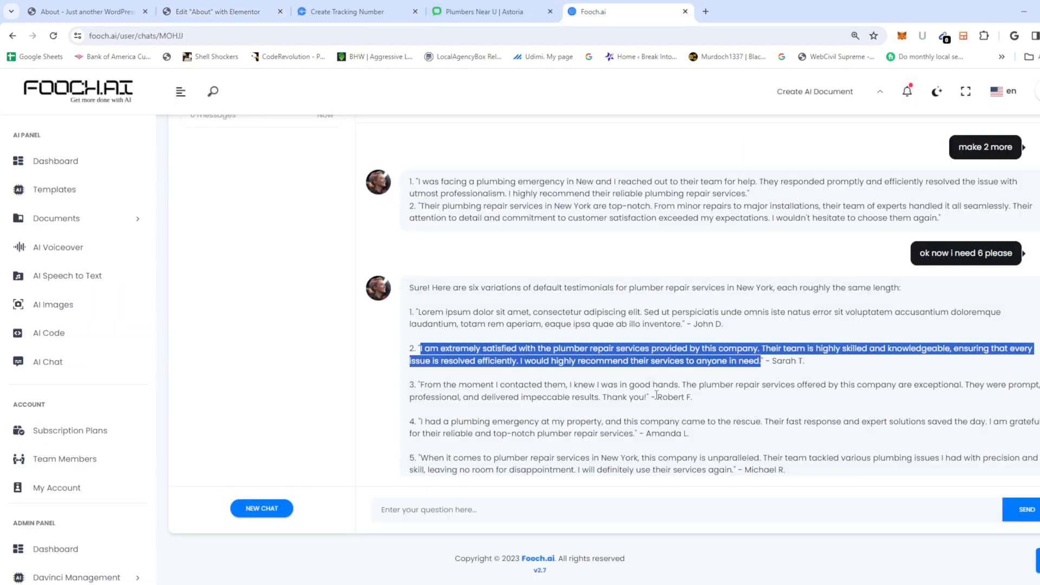
pyautogui.moveTo(646, 397); pyautogui.dragTo(420, 385)
pyautogui.hotkey('ctrl', 'c')
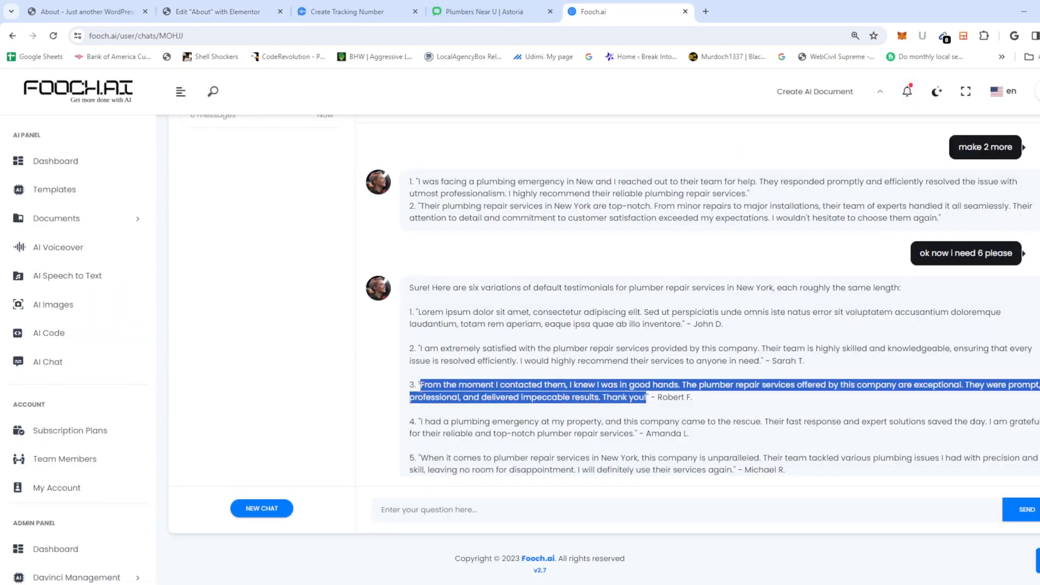
pyautogui.click(216, 11)
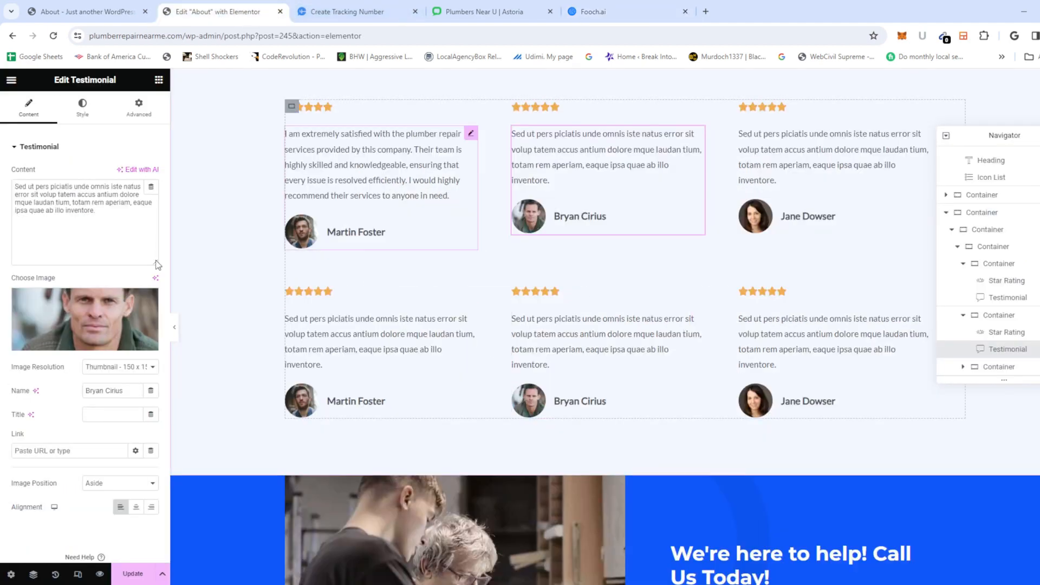
pyautogui.click(134, 234)
pyautogui.hotkey('ctrl', 'a')
pyautogui.hotkey('ctrl', 'v')
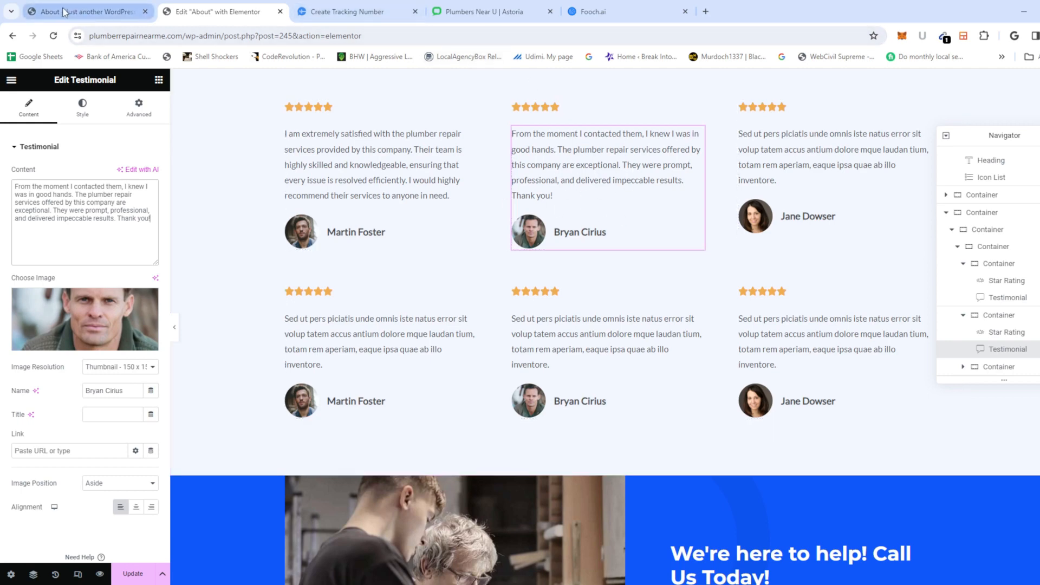
# Step: Paste the plumbing-emergency review into the third testimonial
pyautogui.click(594, 16)
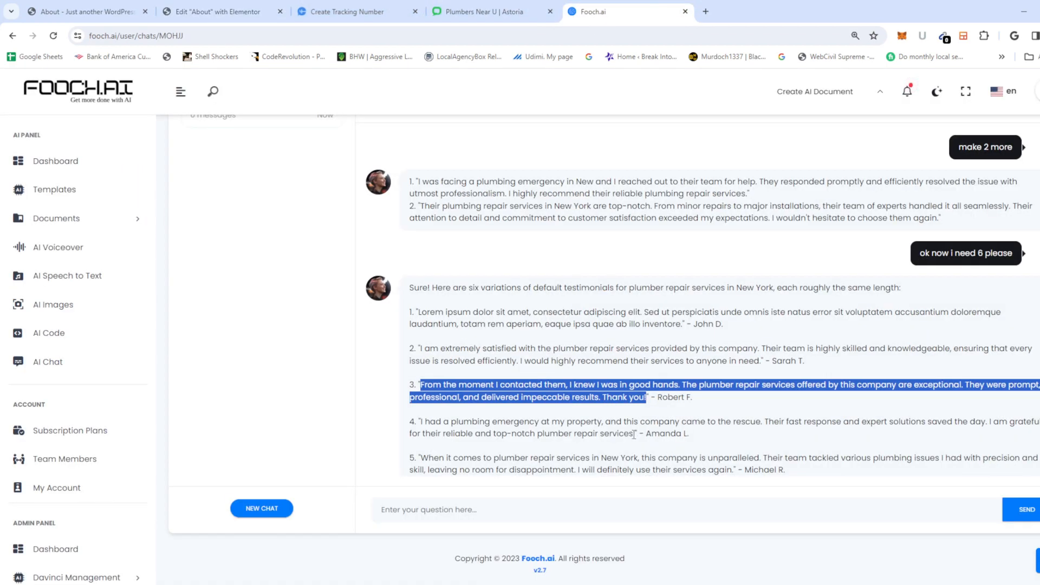
pyautogui.moveTo(634, 434); pyautogui.dragTo(414, 422)
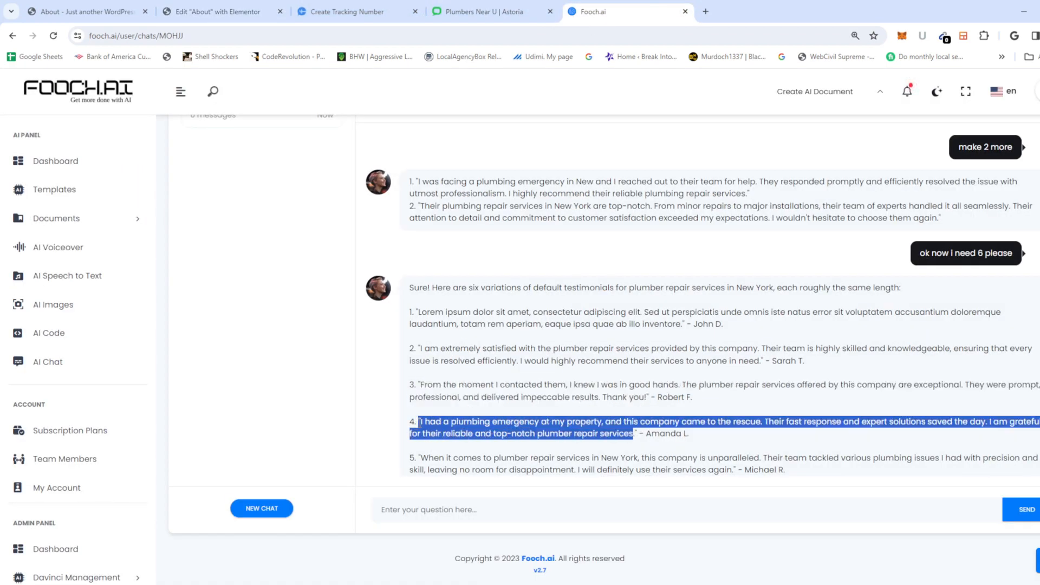
pyautogui.click(654, 433)
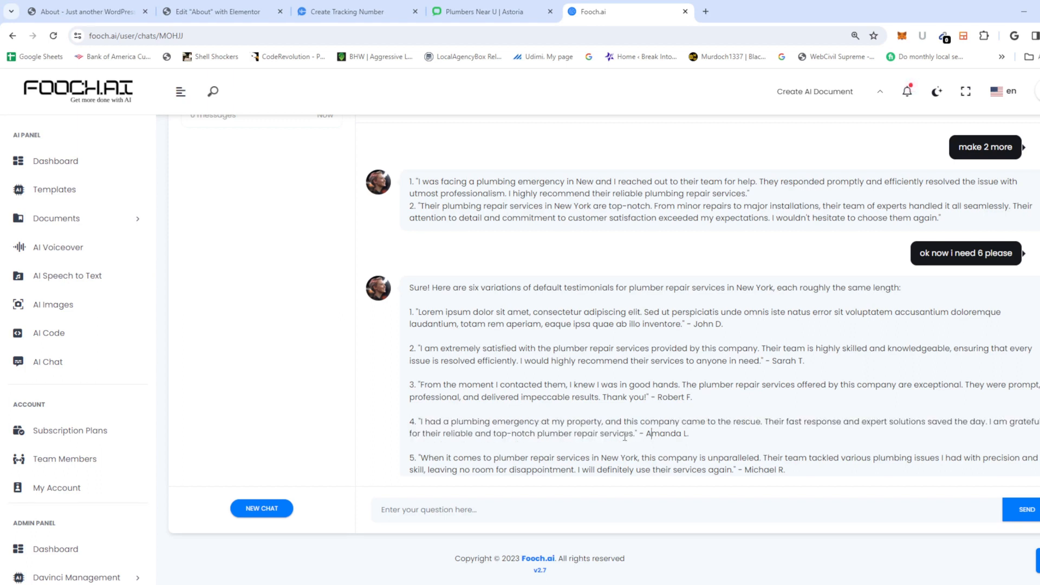
pyautogui.doubleClick(631, 434)
pyautogui.click(631, 433)
pyautogui.moveTo(636, 434); pyautogui.dragTo(423, 422)
pyautogui.hotkey('ctrl', 'c')
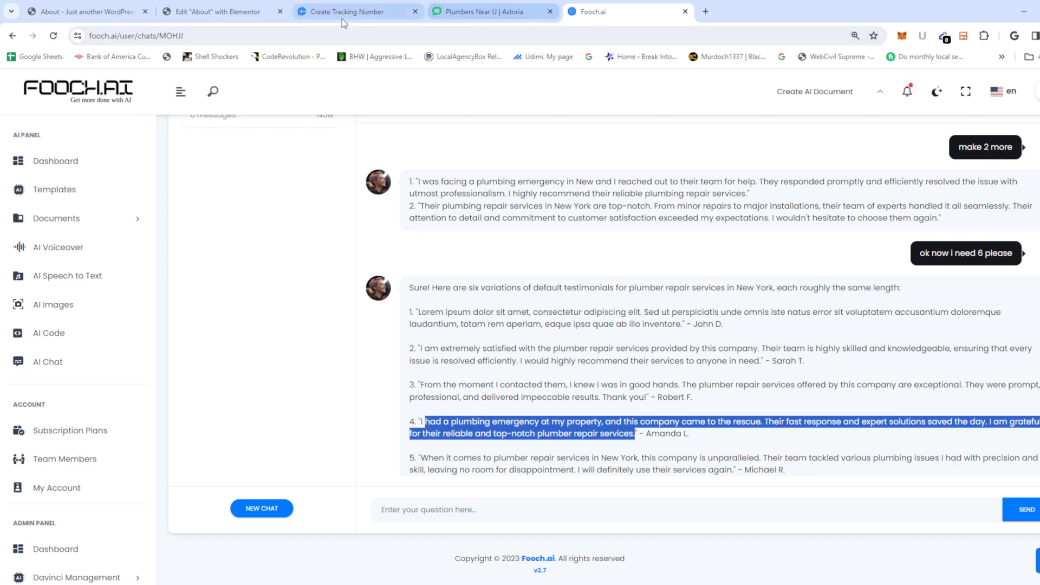
pyautogui.click(240, 19)
pyautogui.click(829, 157)
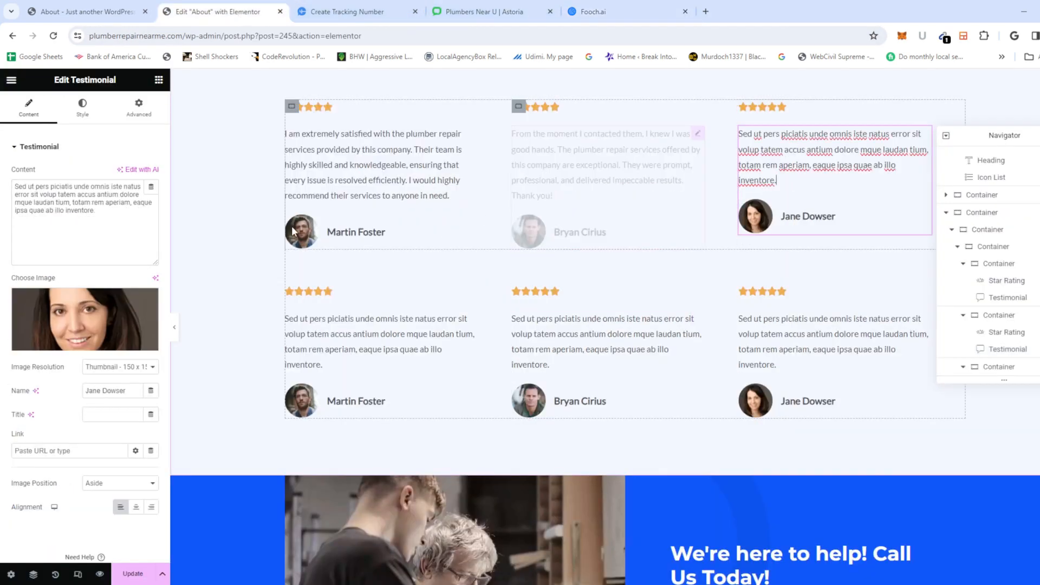
pyautogui.hotkey('ctrl', 'a')
pyautogui.hotkey('ctrl', 'v')
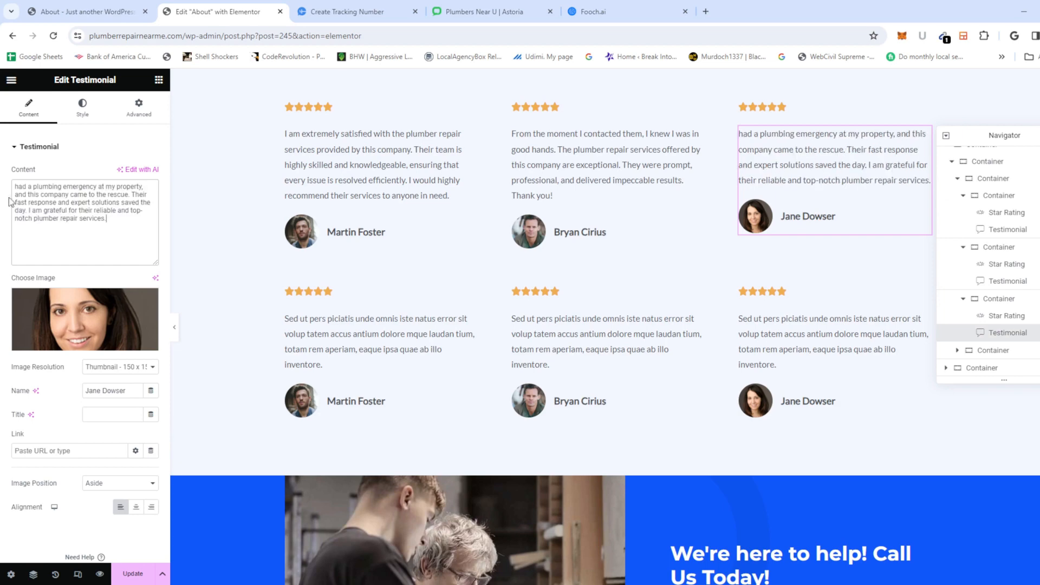
pyautogui.hotkey('ctrl', 'a')
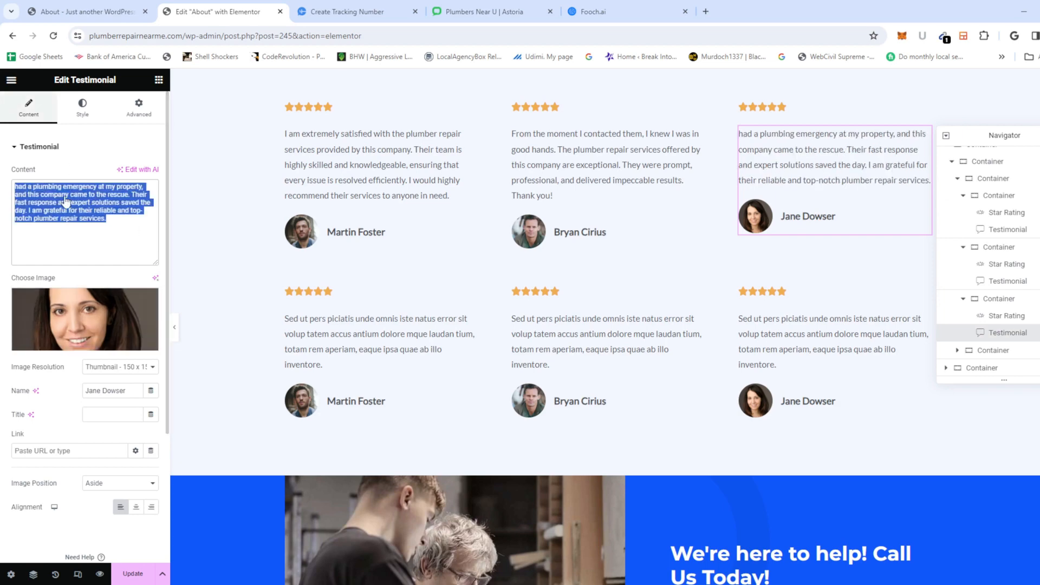
# Step: Fix the third testimonial's opening by inserting 'I' before its first word
pyautogui.click(598, 11)
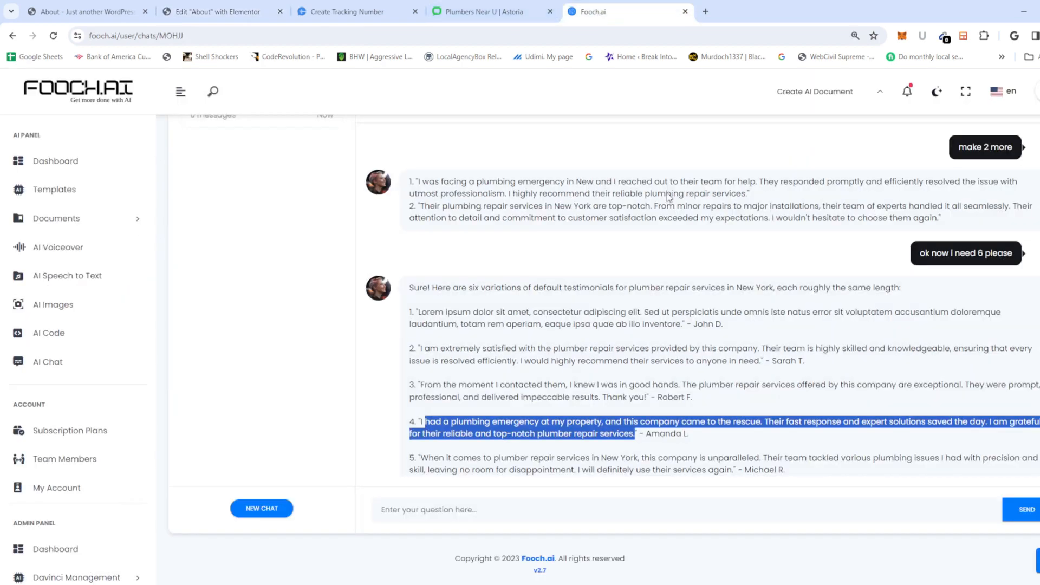
pyautogui.click(482, 12)
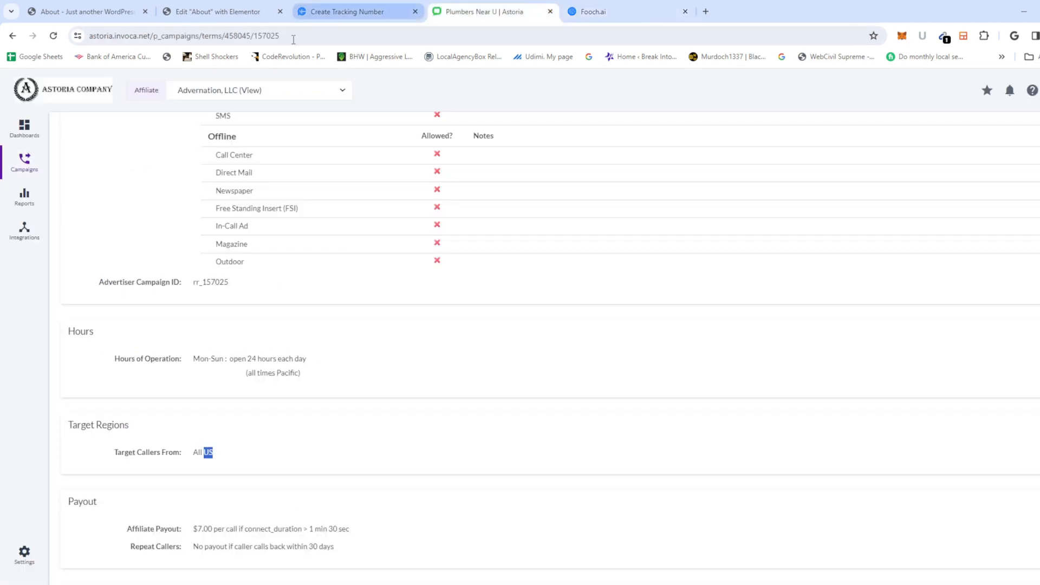
pyautogui.click(347, 13)
pyautogui.click(217, 12)
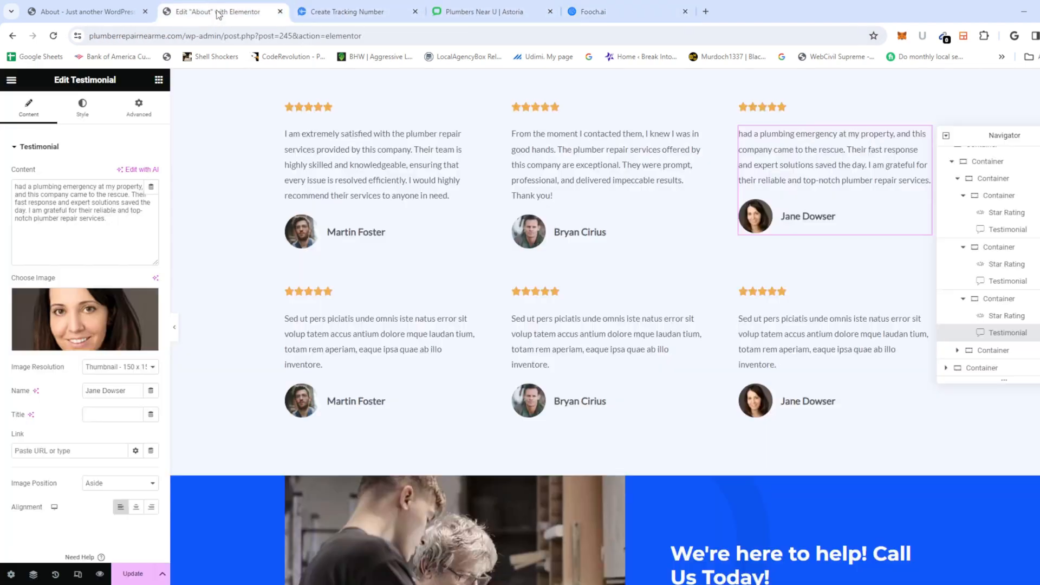
pyautogui.click(15, 186)
pyautogui.write('I')
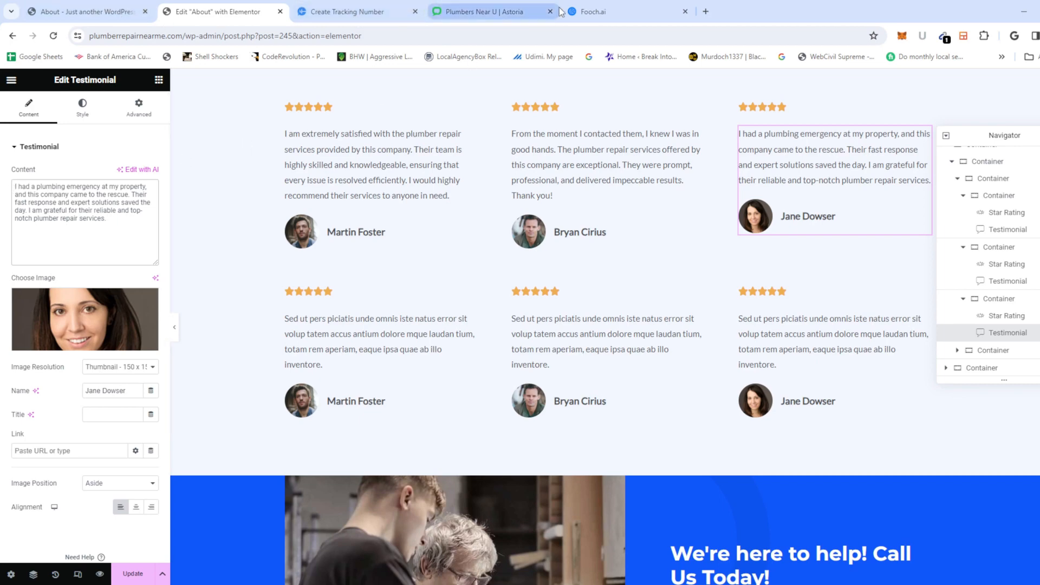
pyautogui.click(609, 10)
pyautogui.scroll(-2, 557, 376)
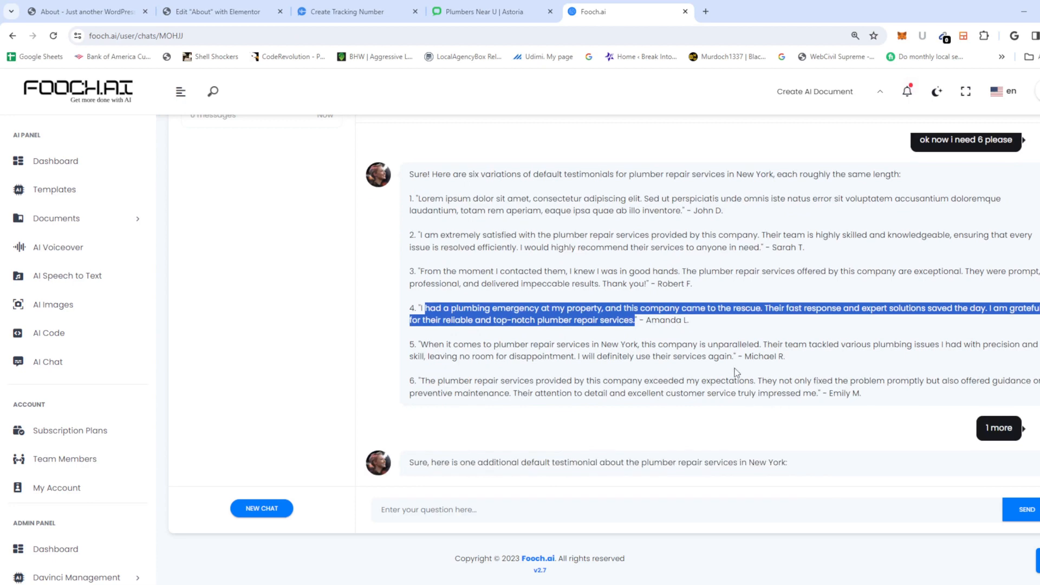
pyautogui.moveTo(735, 356); pyautogui.dragTo(421, 344)
pyautogui.hotkey('ctrl', 'c')
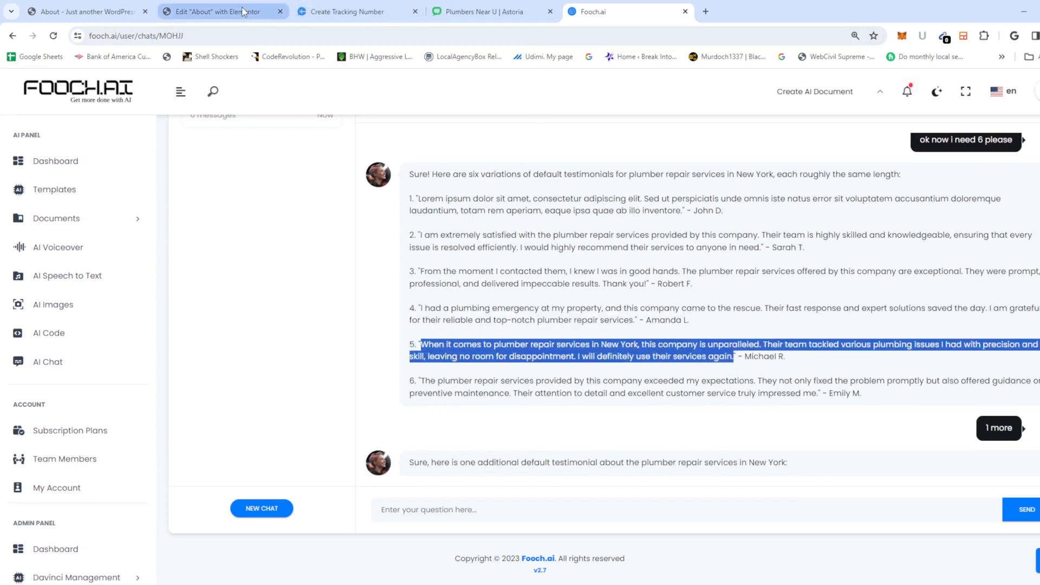
pyautogui.click(217, 11)
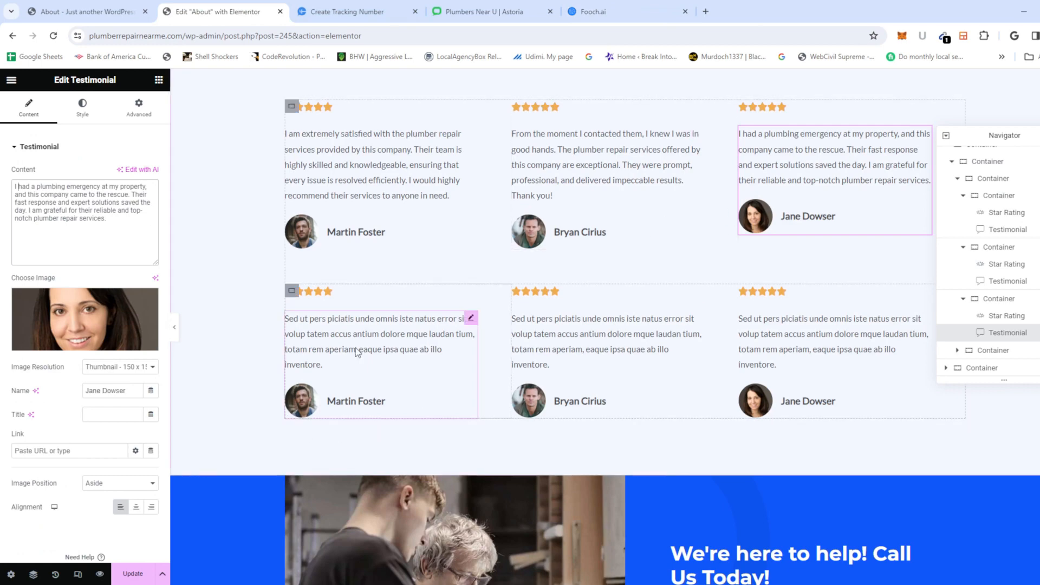
pyautogui.click(450, 317)
pyautogui.hotkey('ctrl', 'a')
pyautogui.hotkey('ctrl', 'v')
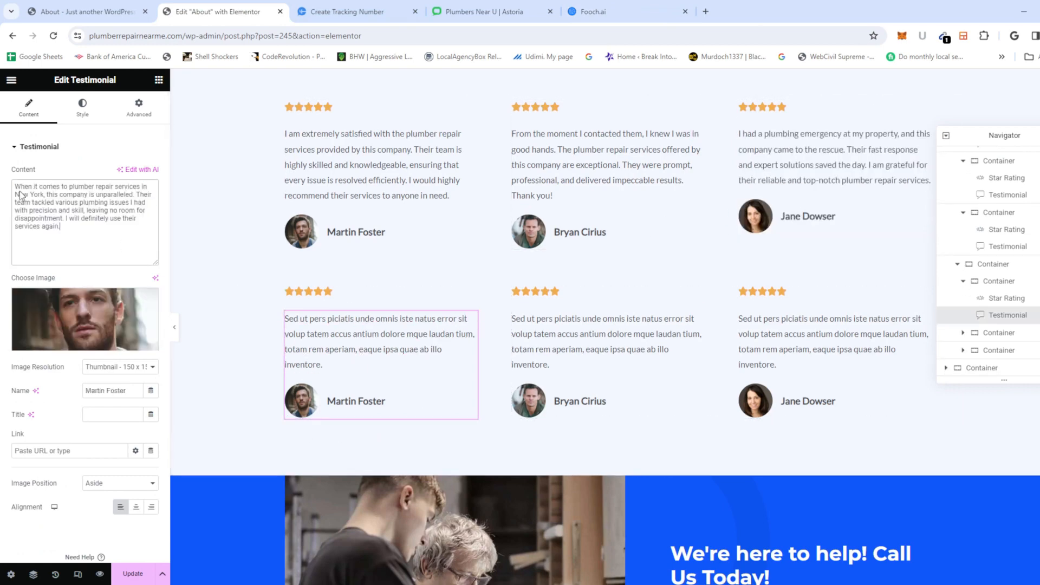
pyautogui.click(341, 12)
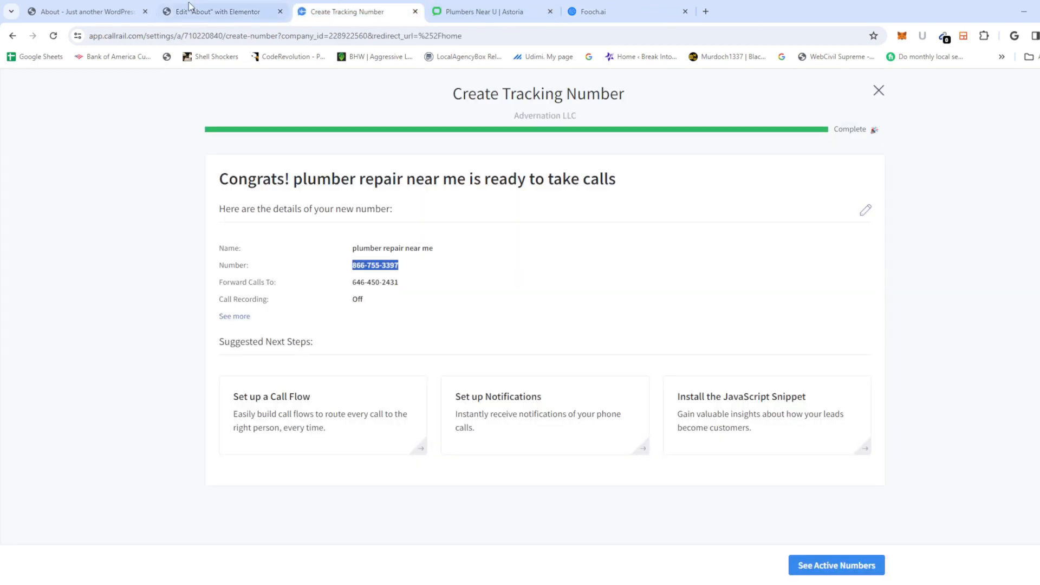
pyautogui.click(87, 8)
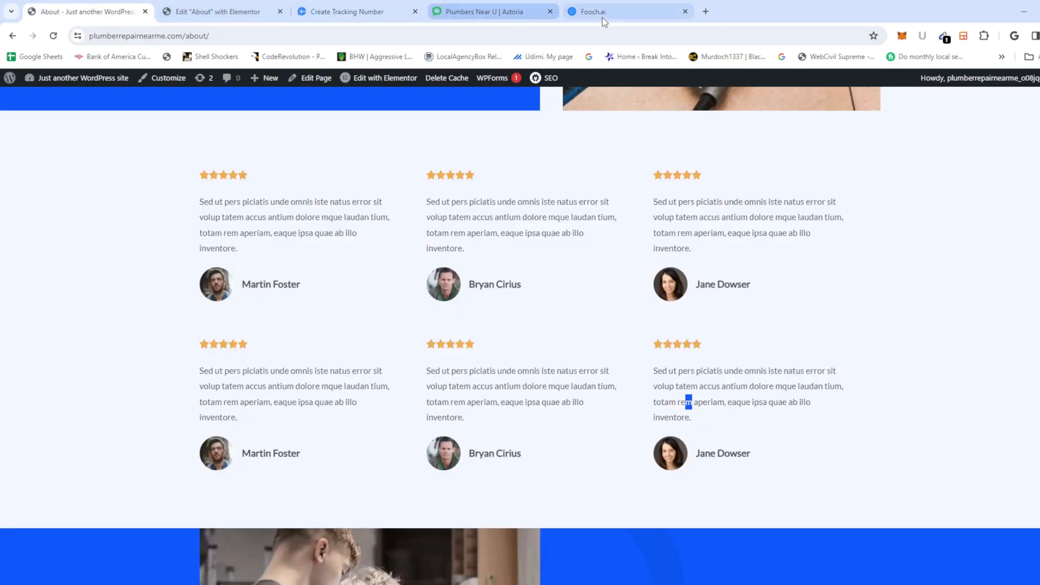
pyautogui.click(602, 15)
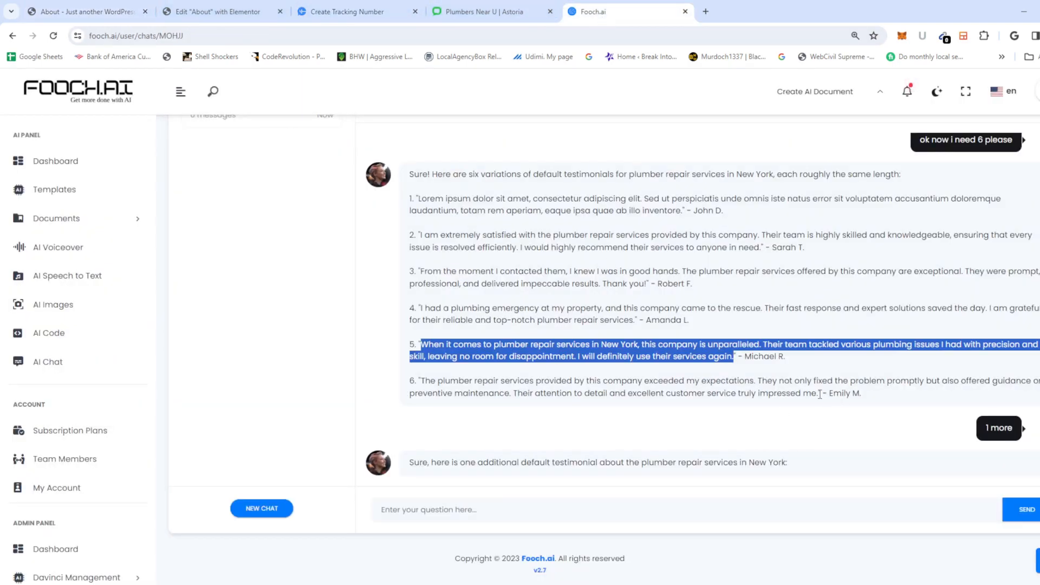
pyautogui.moveTo(819, 394); pyautogui.dragTo(422, 382)
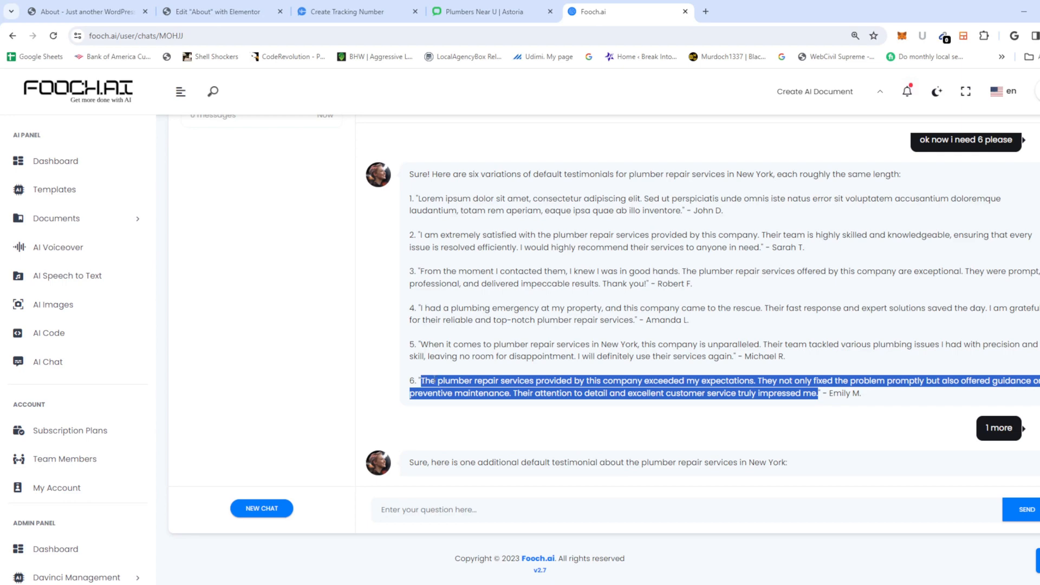
pyautogui.click(227, 12)
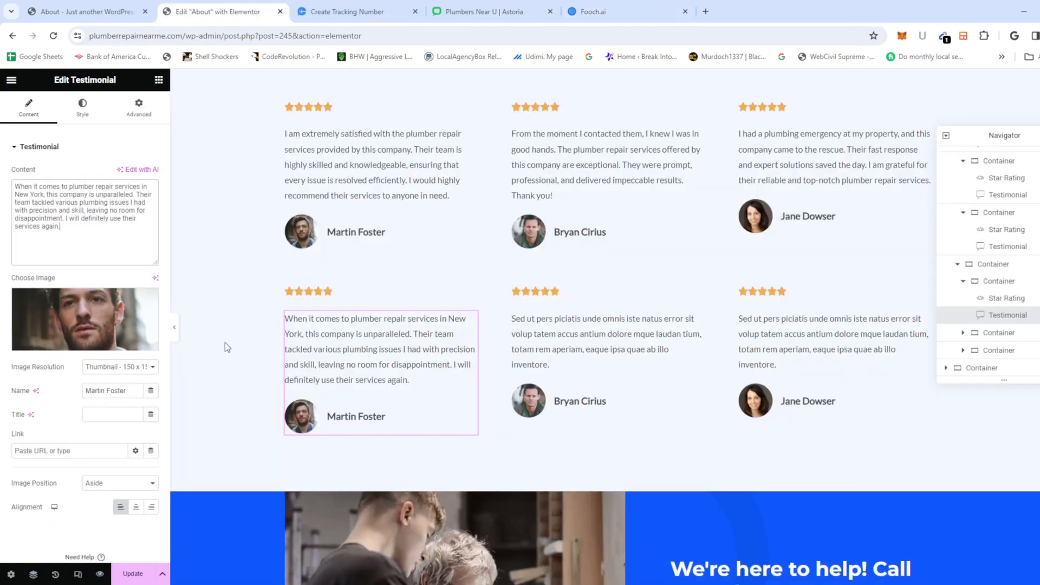
pyautogui.click(548, 338)
pyautogui.moveTo(113, 221); pyautogui.dragTo(1, 199)
pyautogui.click(116, 218)
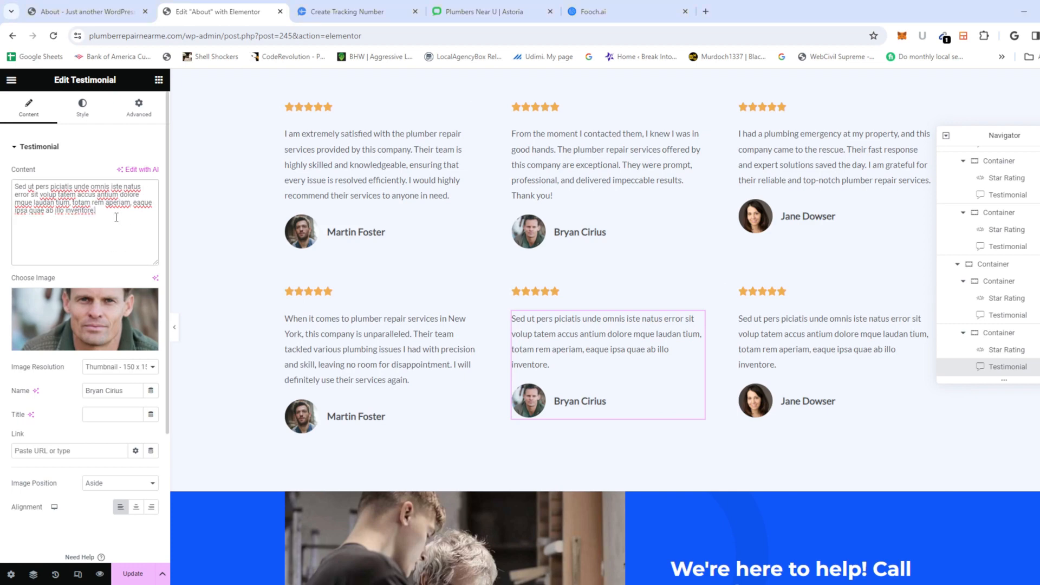
pyautogui.hotkey('ctrl', 'z')
pyautogui.click(787, 366)
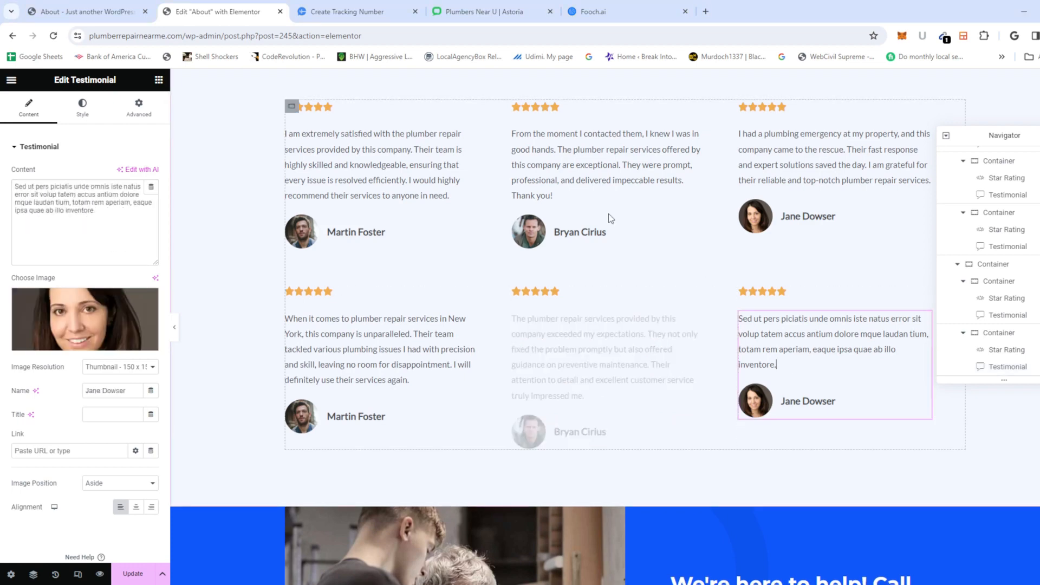
pyautogui.click(593, 11)
pyautogui.scroll(-3, 453, 345)
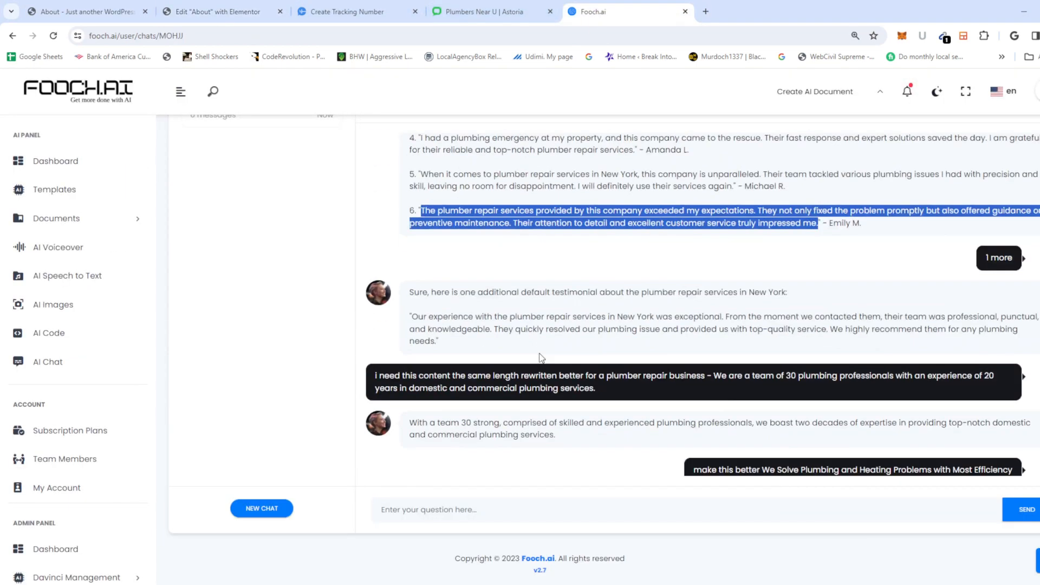
pyautogui.moveTo(453, 345); pyautogui.dragTo(405, 319)
pyautogui.hotkey('ctrl', 'c')
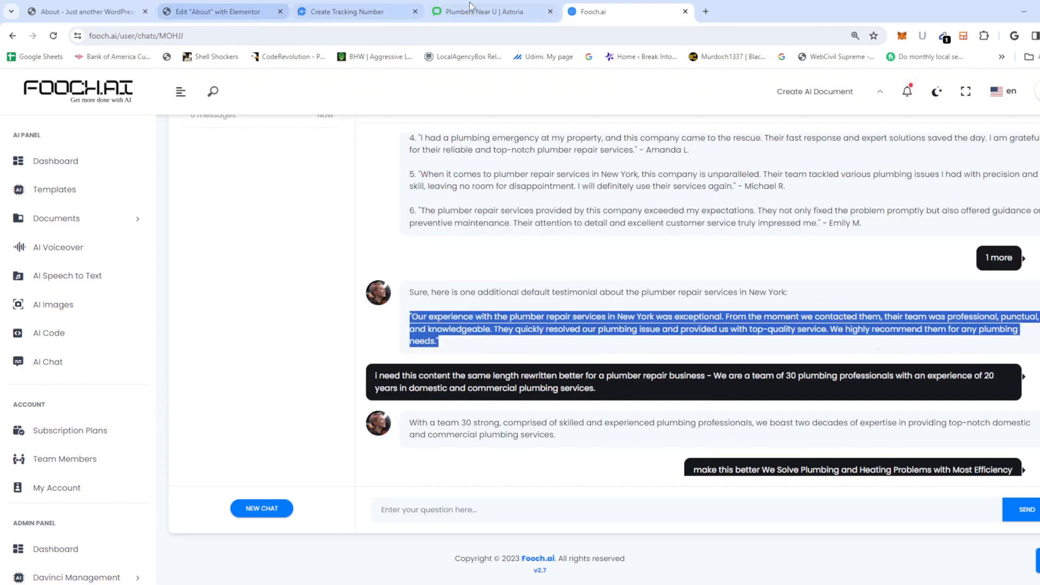
pyautogui.click(217, 11)
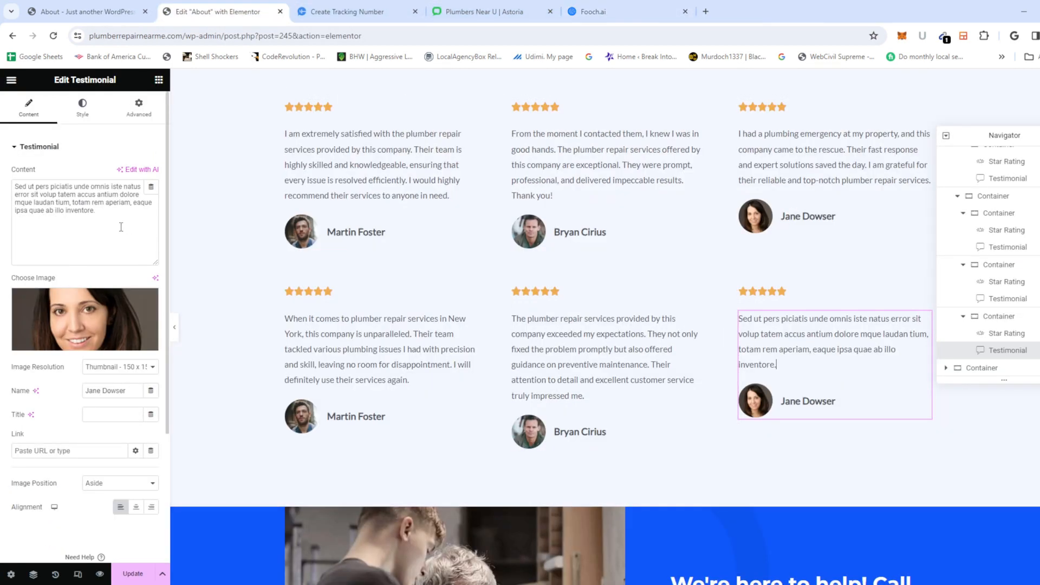
pyautogui.hotkey('ctrl', 'a')
pyautogui.hotkey('ctrl', 'v')
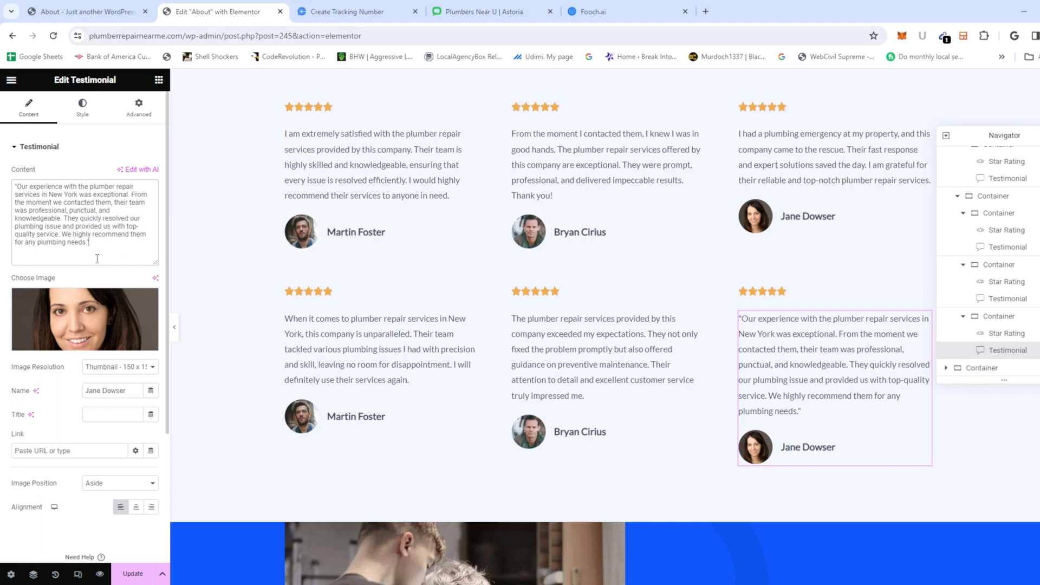
pyautogui.click(20, 186)
pyautogui.press('BackSpace')
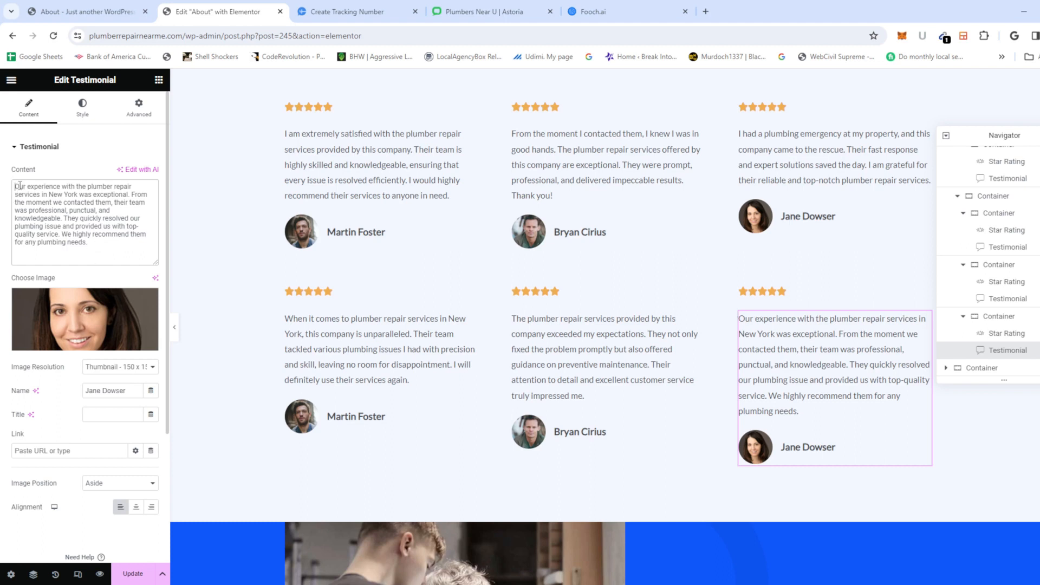
pyautogui.click(132, 577)
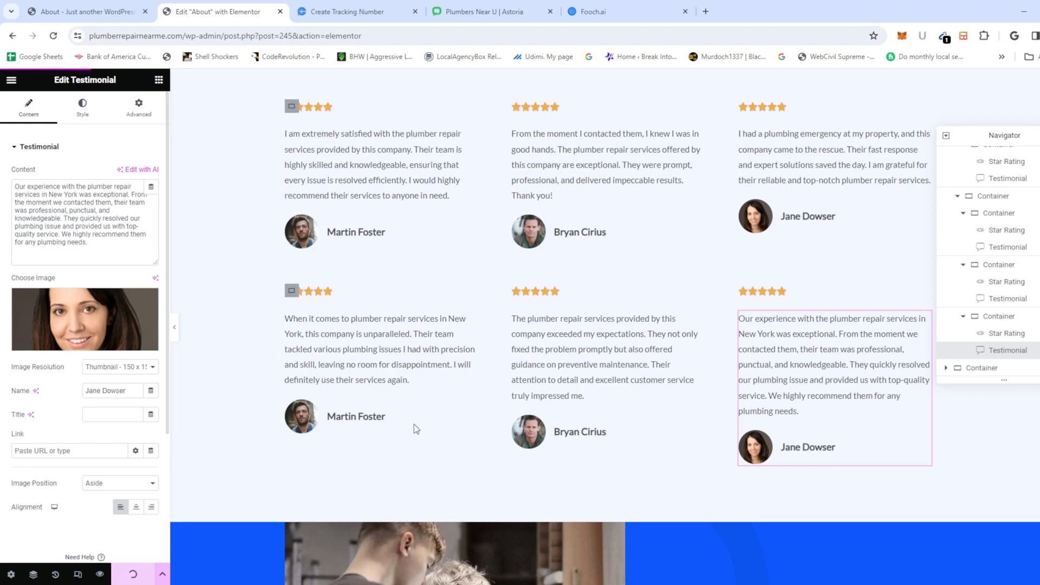
pyautogui.scroll(-8, 360, 379)
# Step: Open the live About page from the dashboard and scroll to check its call button and footer number
pyautogui.scroll(-4, 352, 347)
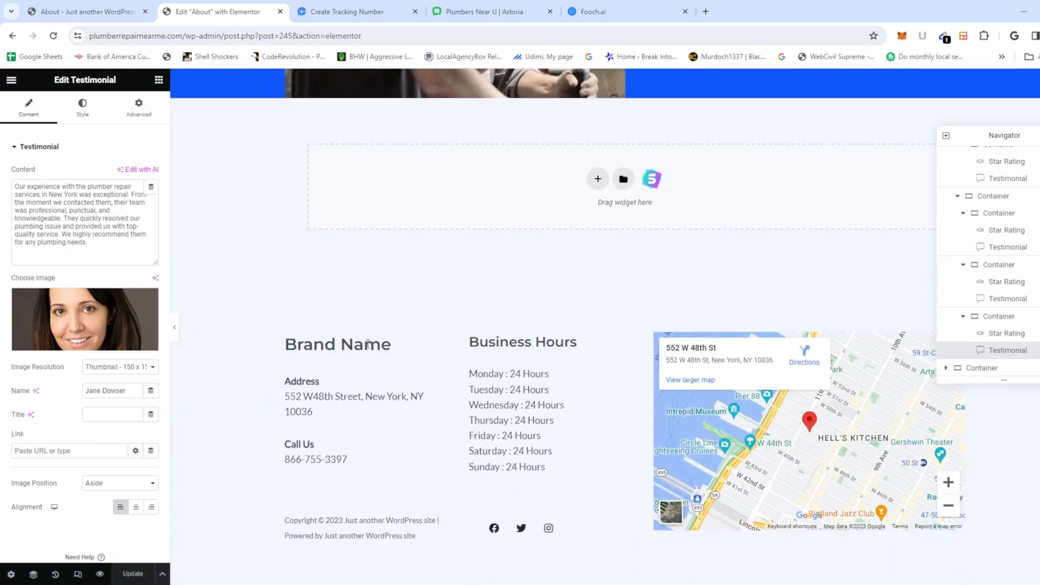
pyautogui.scroll(4, 488, 298)
pyautogui.click(707, 237)
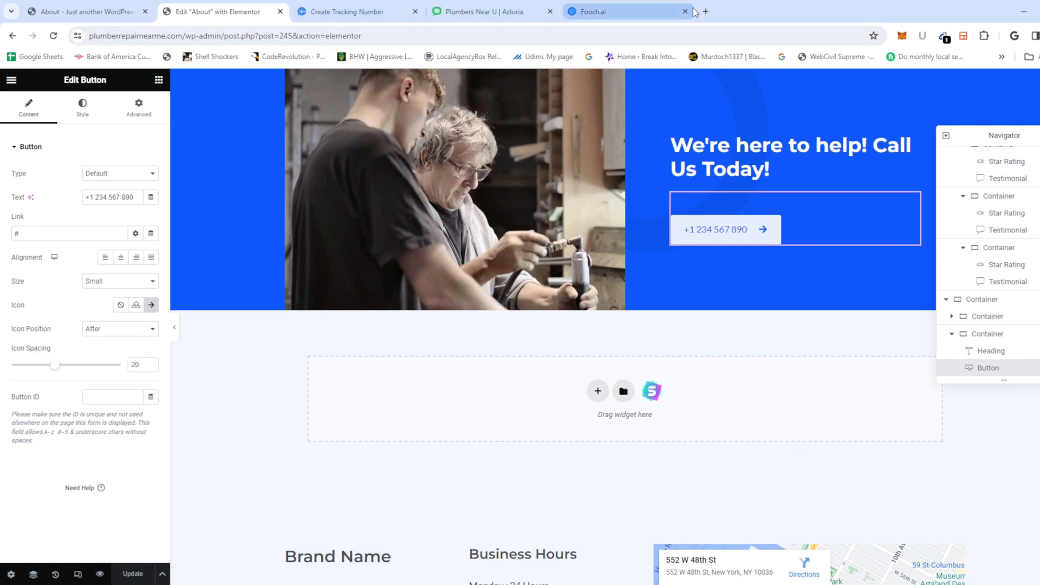
pyautogui.click(61, 19)
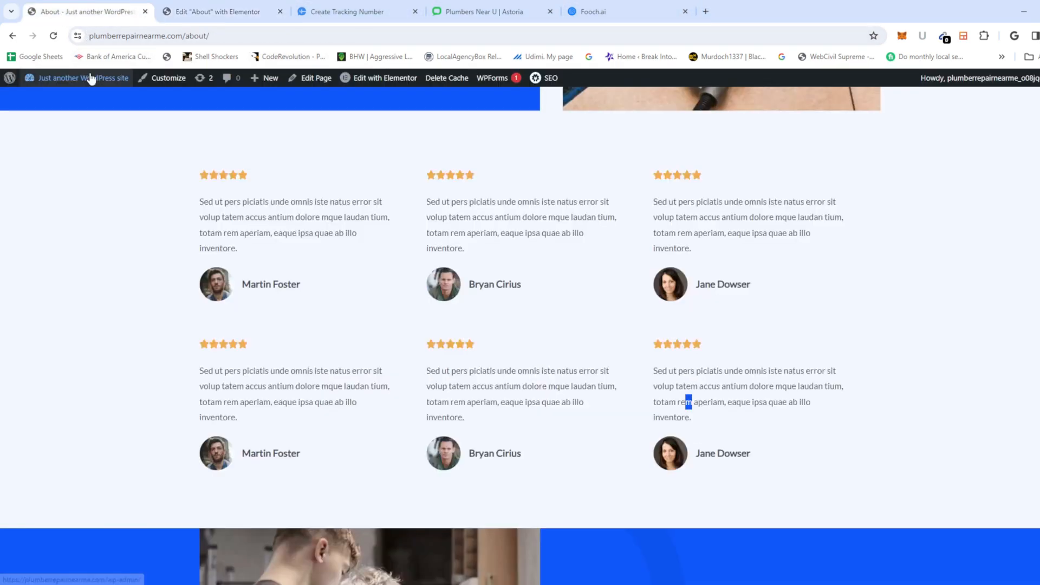
pyautogui.click(115, 81)
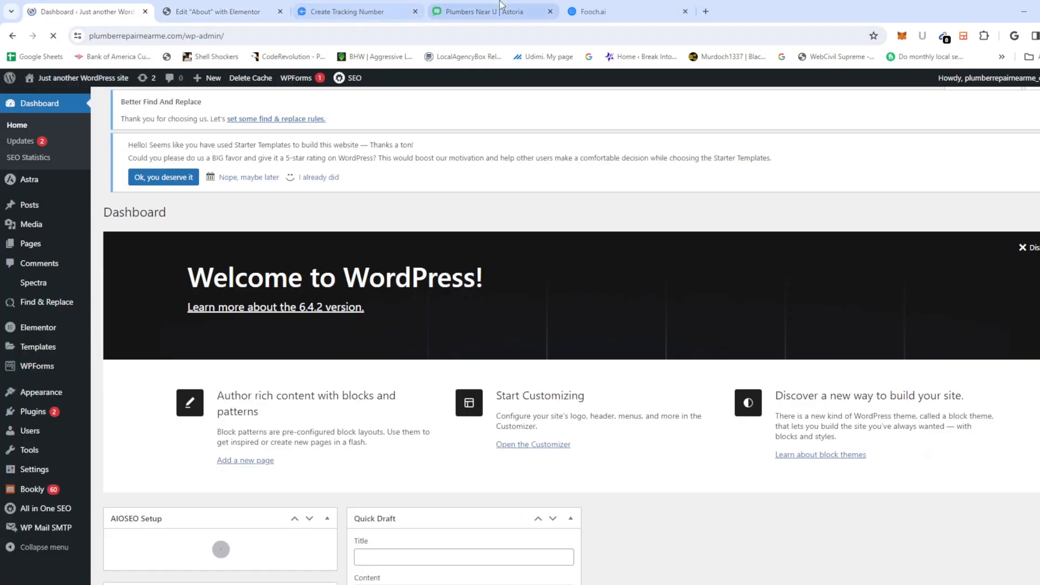
pyautogui.click(217, 12)
pyautogui.click(101, 12)
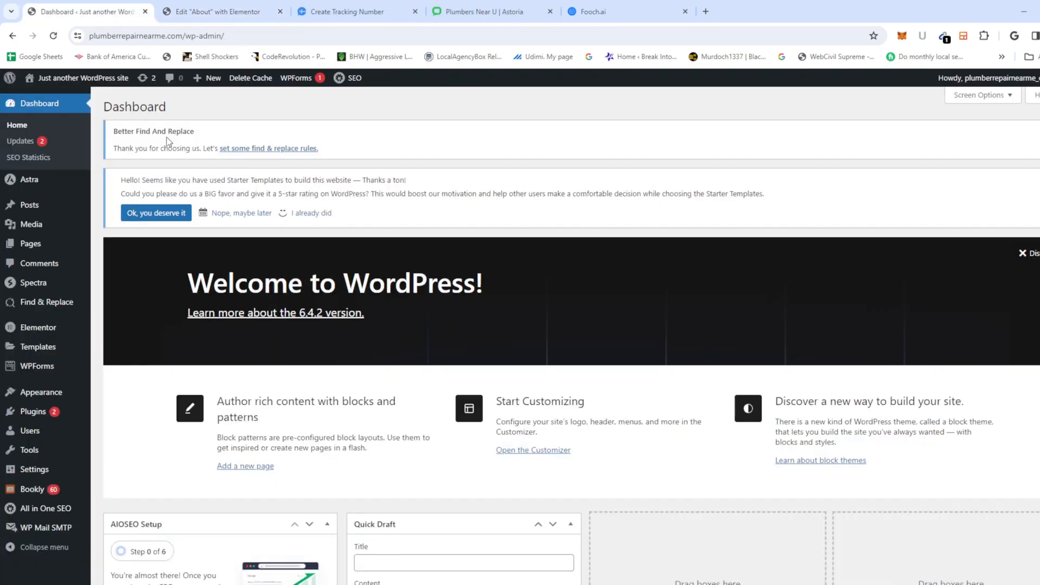
pyautogui.click(79, 80)
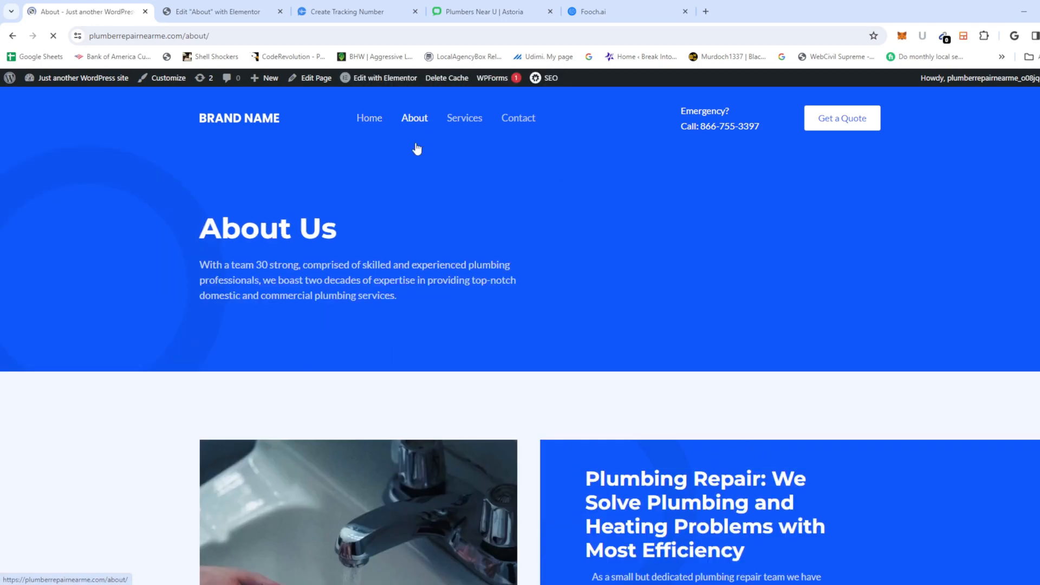
pyautogui.scroll(-20, 538, 307)
pyautogui.scroll(2, 537, 303)
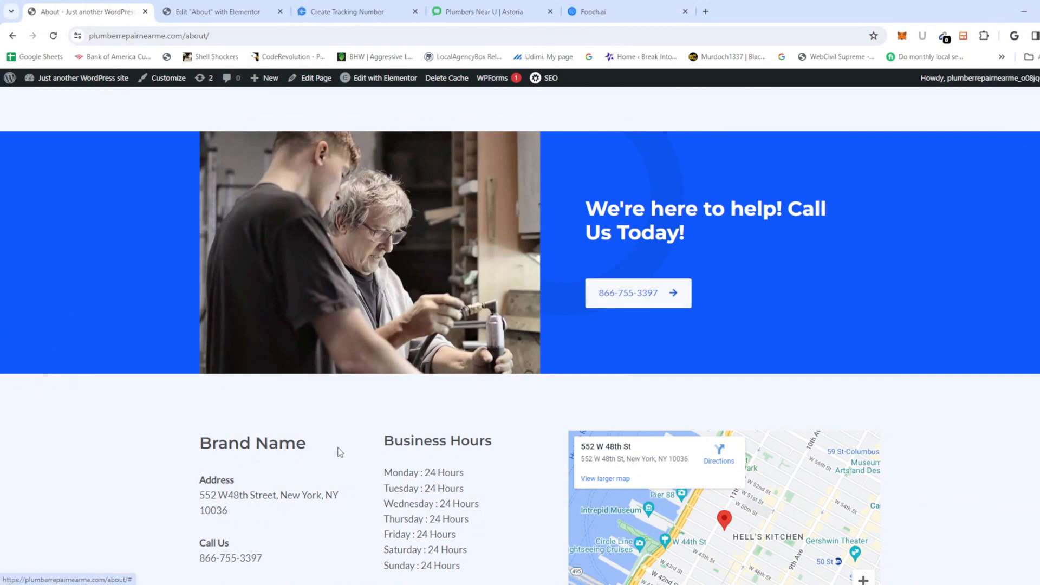
pyautogui.scroll(-2, 309, 417)
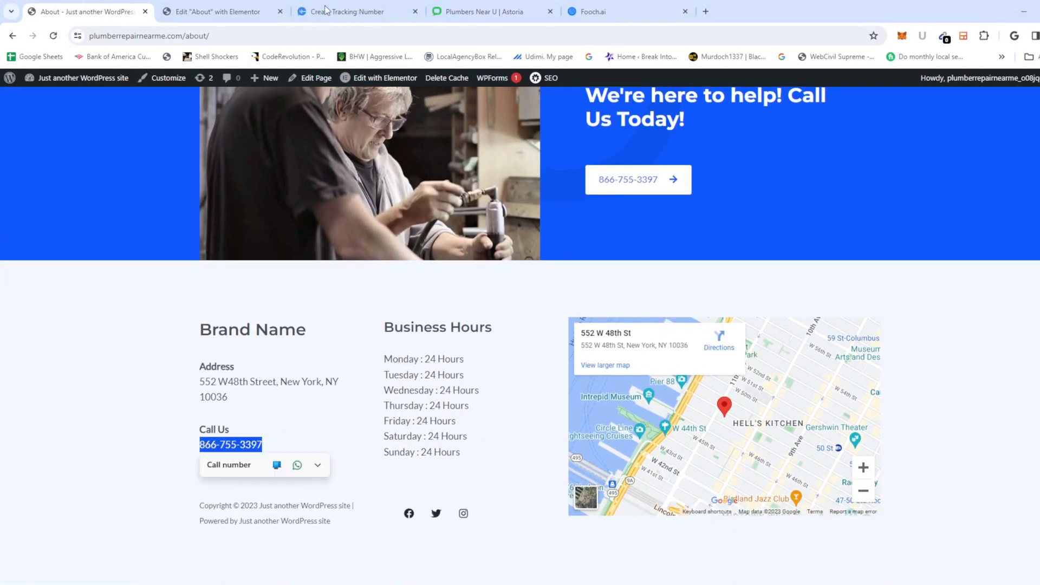
# Step: Paste the tracking number into the About page call button, give it a tel link, and save
pyautogui.click(234, 18)
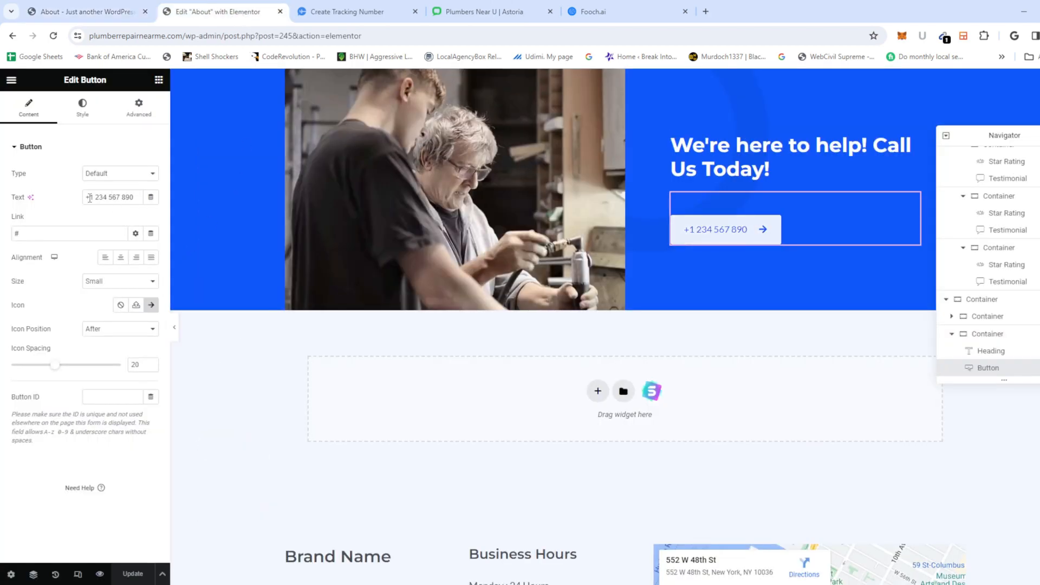
pyautogui.tripleClick(90, 197)
pyautogui.hotkey('ctrl', 'v')
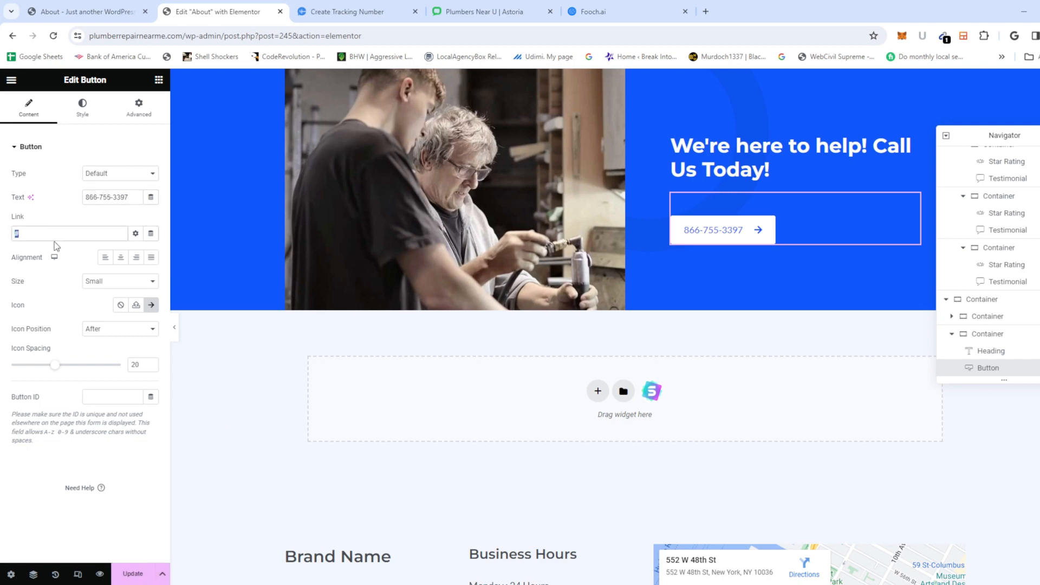
pyautogui.click(135, 574)
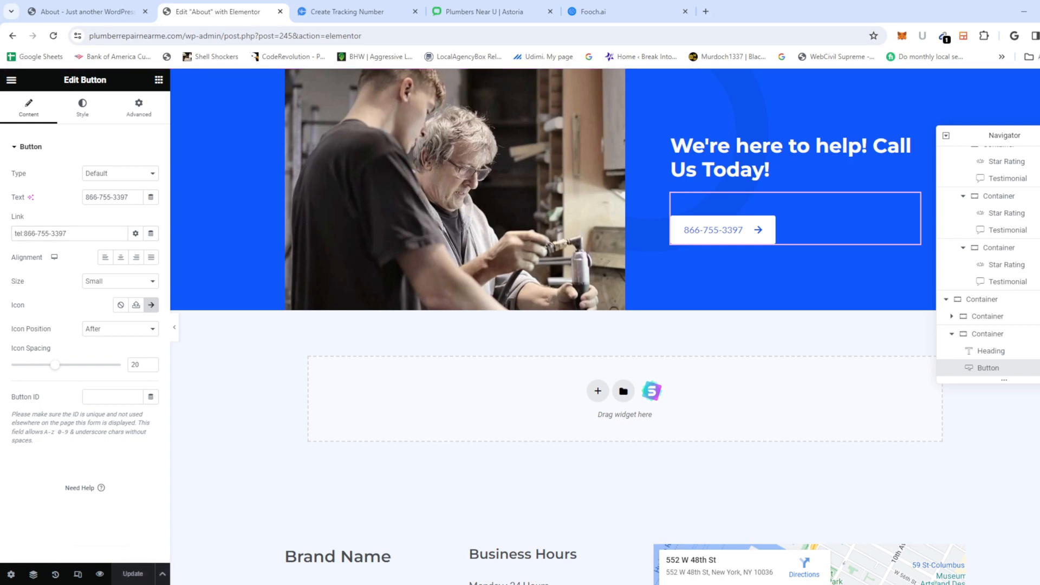
pyautogui.scroll(-4, 514, 470)
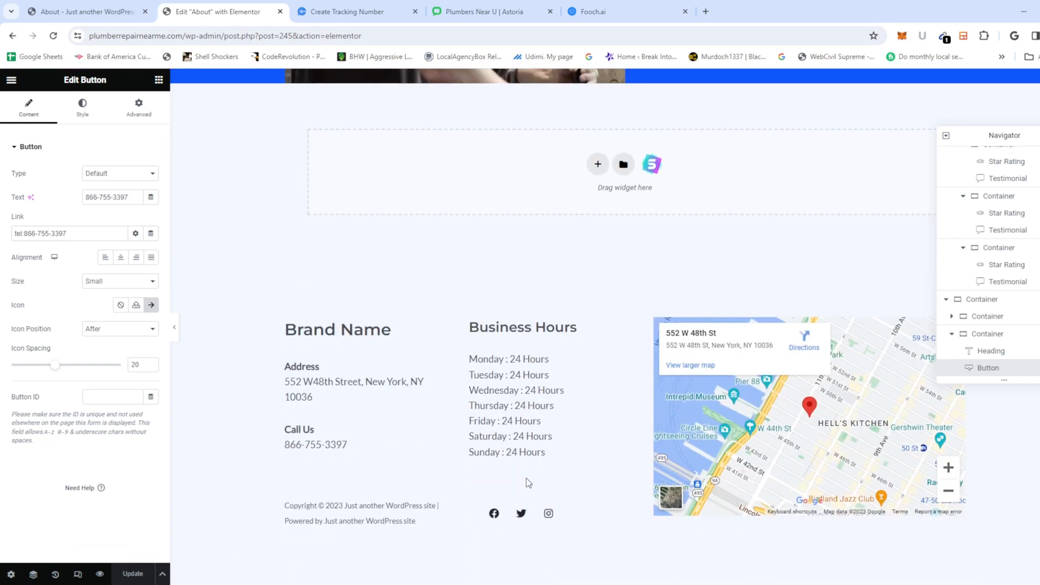
pyautogui.scroll(5, 526, 478)
pyautogui.scroll(10, 488, 465)
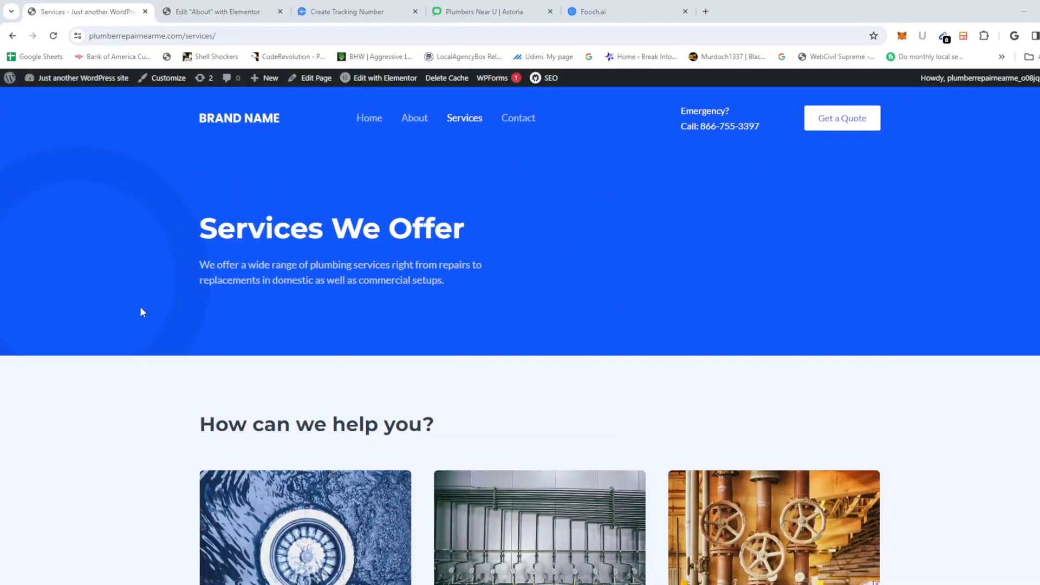
# Step: Open Services in Elementor and retitle the hero 'Plumbing Repair Services in New York'
pyautogui.click(388, 80)
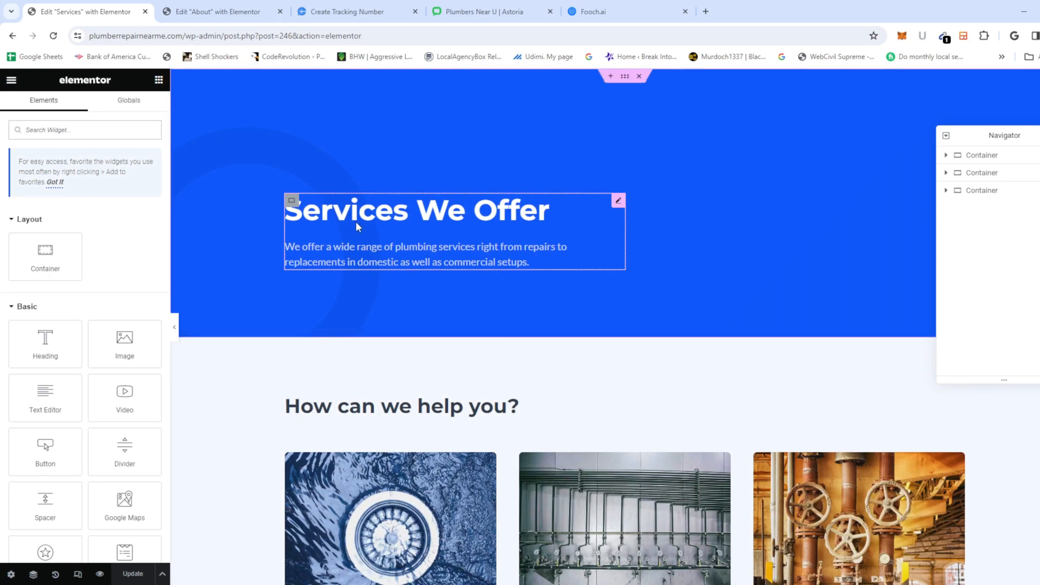
pyautogui.click(356, 221)
pyautogui.click(17, 272)
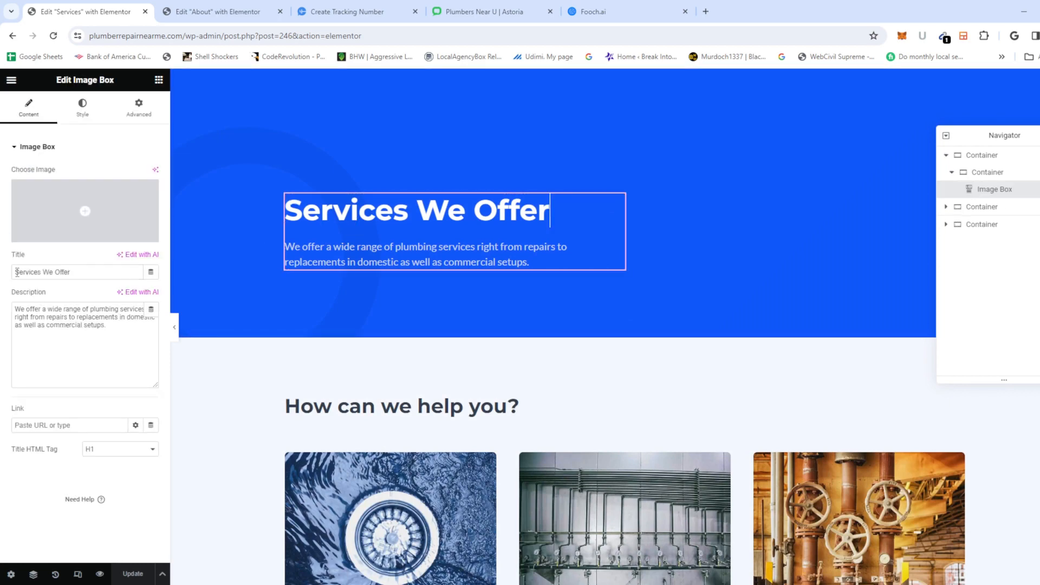
pyautogui.write('Plum')
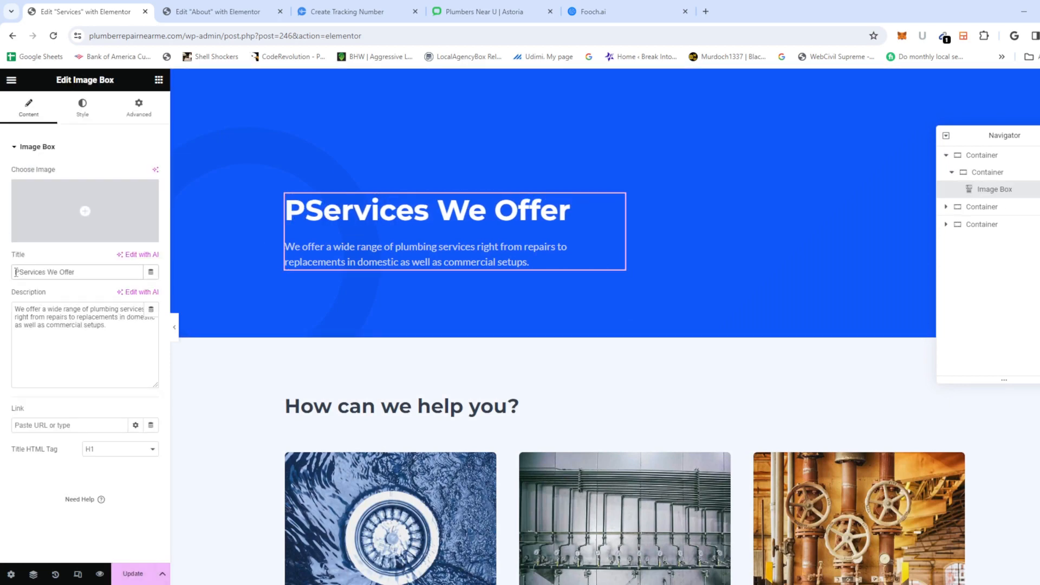
pyautogui.write('bing Repai')
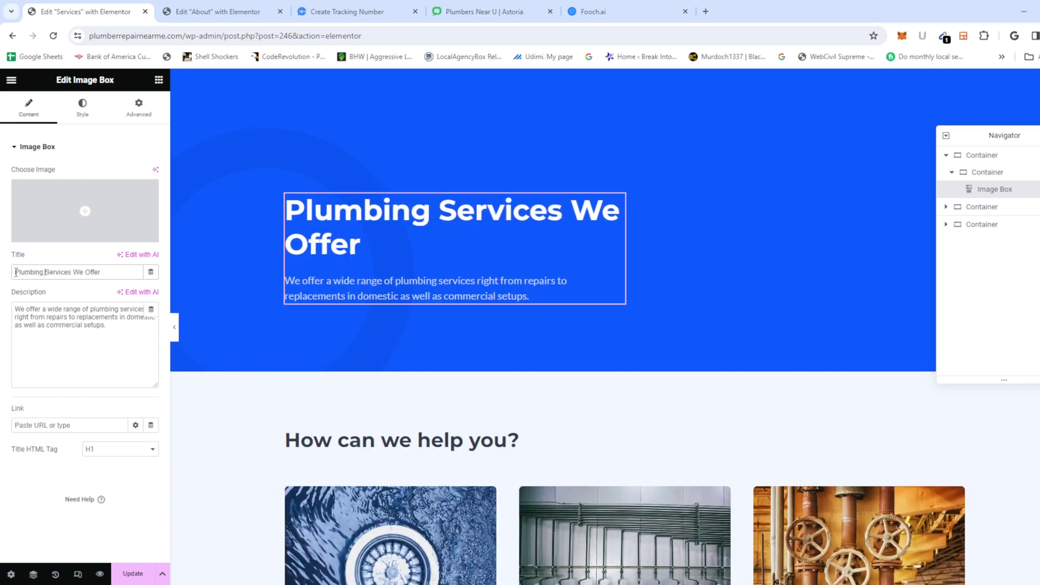
pyautogui.write('r Services')
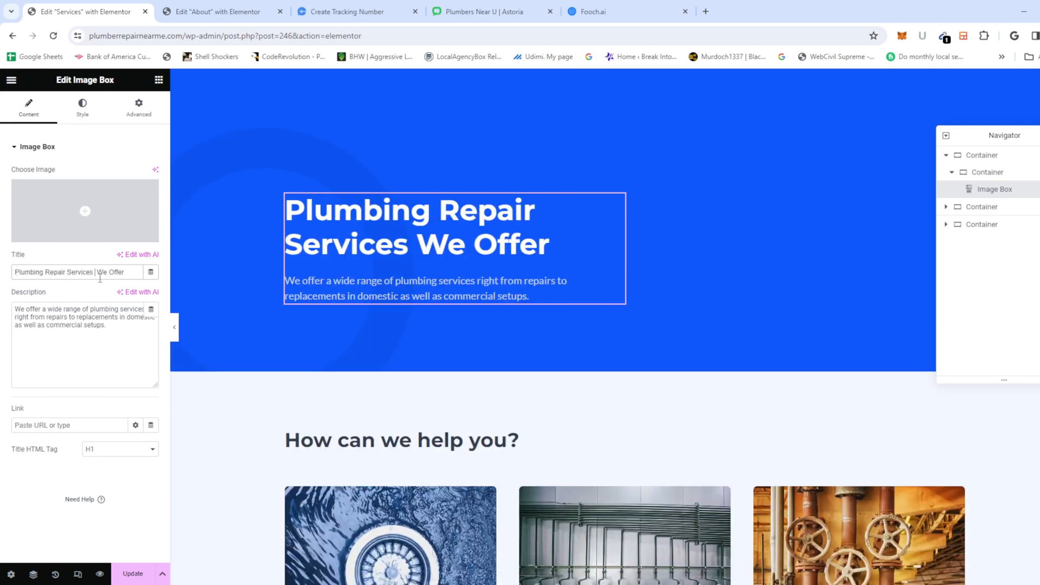
pyautogui.write(' in n')
pyautogui.press('BackSpace')
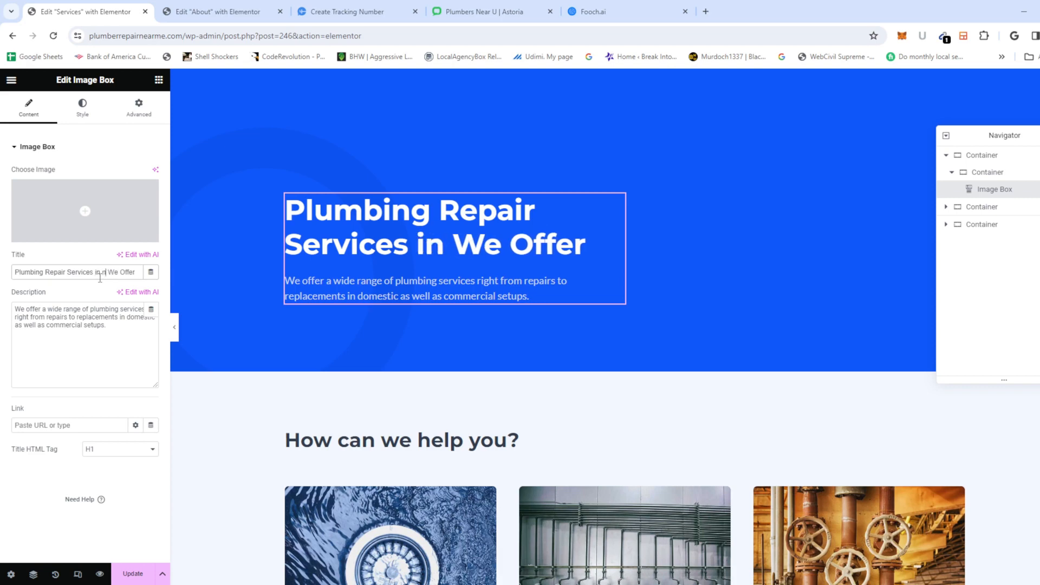
pyautogui.write('nE')
pyautogui.press('BackSpace')
pyautogui.press('BackSpace')
pyautogui.write('New York')
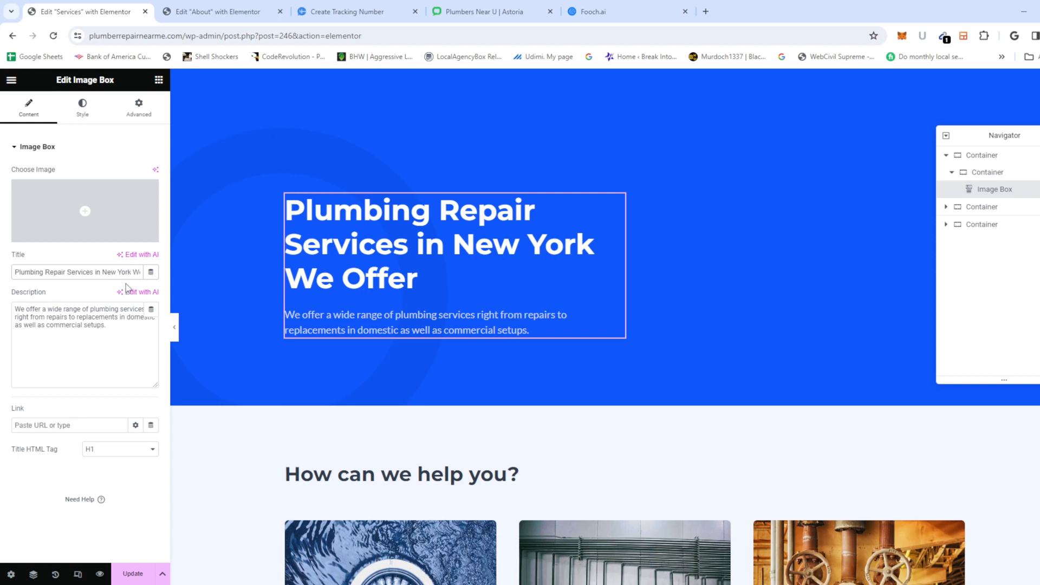
pyautogui.moveTo(136, 269); pyautogui.dragTo(151, 271)
pyautogui.press('BackSpace')
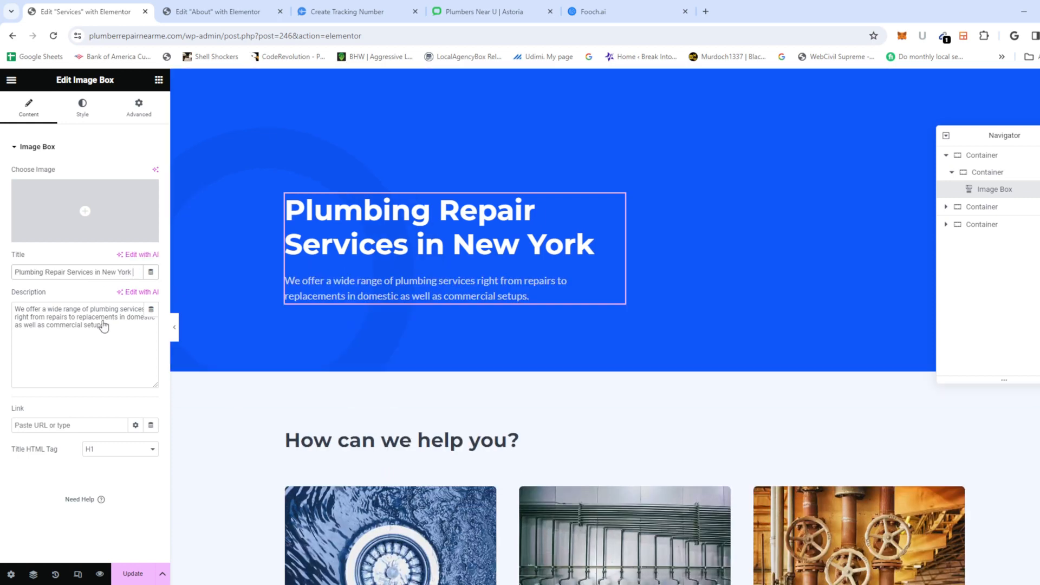
# Step: End the hero description with 'for your home and your business', removing the domestic and commercial wording
pyautogui.click(98, 325)
pyautogui.moveTo(110, 330); pyautogui.dragTo(83, 331)
pyautogui.doubleClick(142, 318)
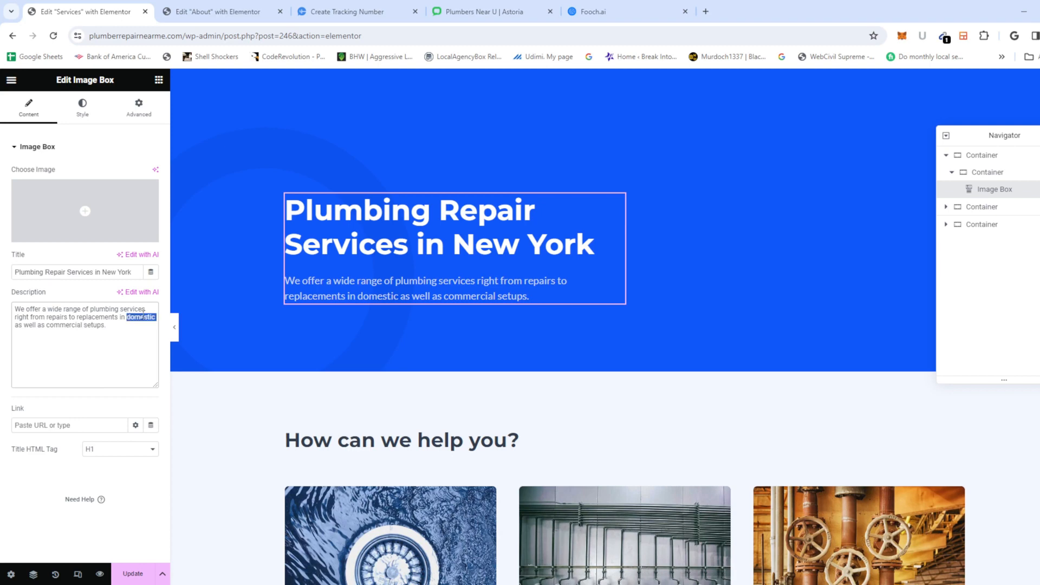
pyautogui.press('BackSpace')
pyautogui.press('BackSpace')
pyautogui.press('BackSpace')
pyautogui.press('BackSpace')
pyautogui.press('BackSpace')
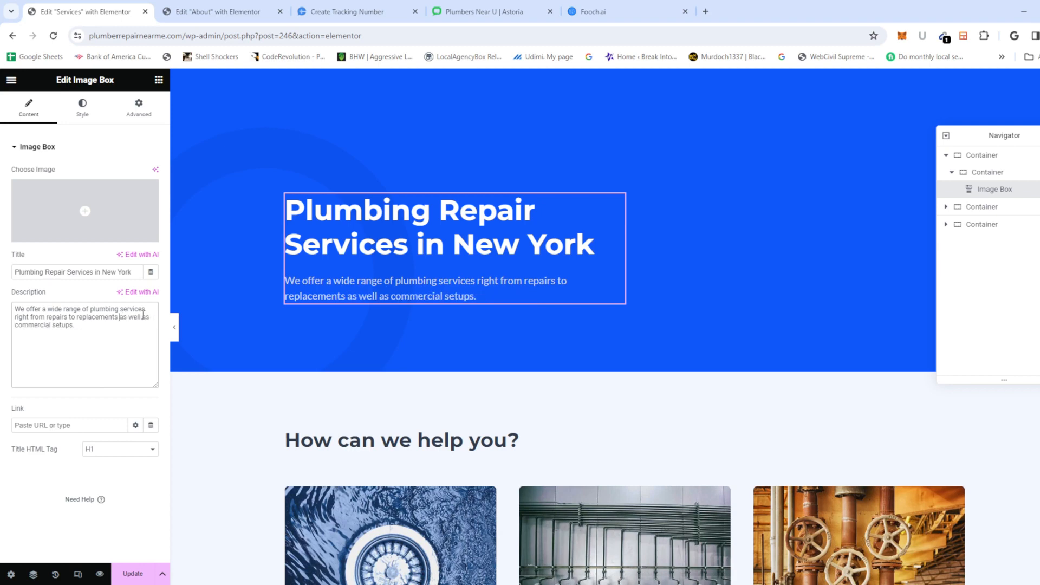
pyautogui.write('for your home and y')
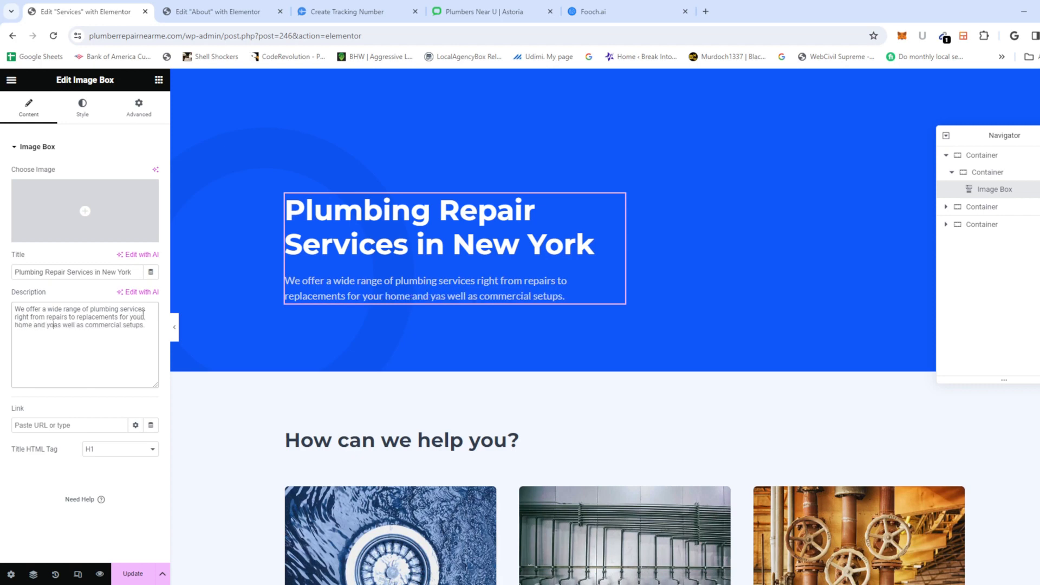
pyautogui.write('our business')
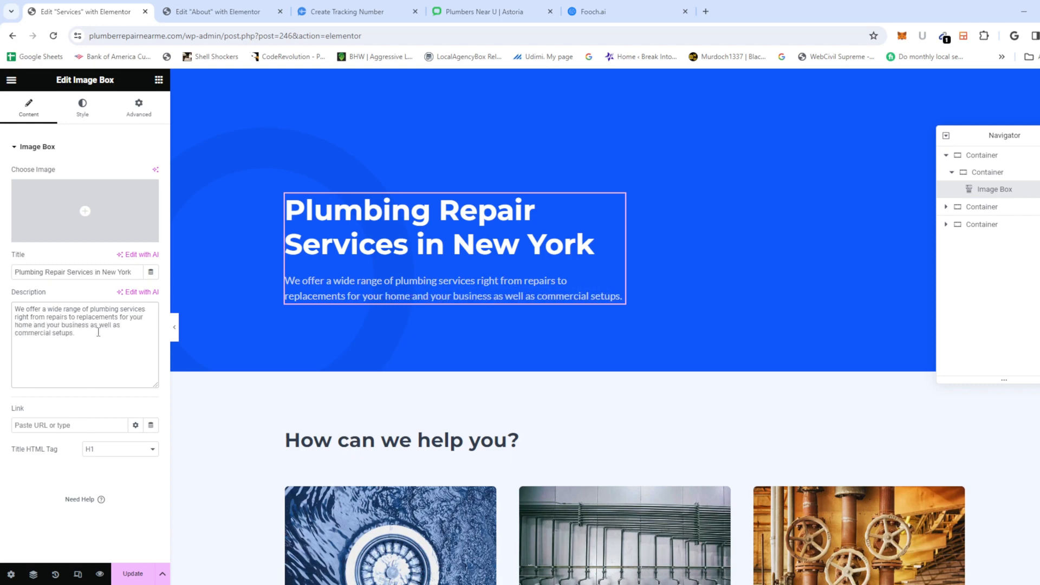
pyautogui.moveTo(98, 332); pyautogui.dragTo(114, 349)
pyautogui.click(85, 343)
pyautogui.press('BackSpace')
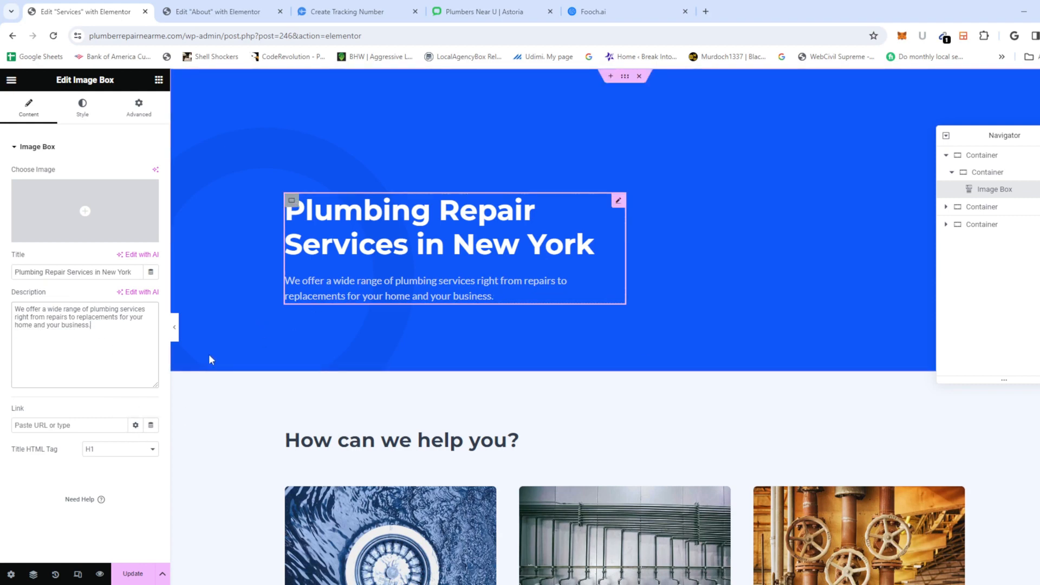
# Step: Scroll through the Services cards, inspect the Book A Consultation button, and return to the About editor
pyautogui.scroll(-6, 211, 361)
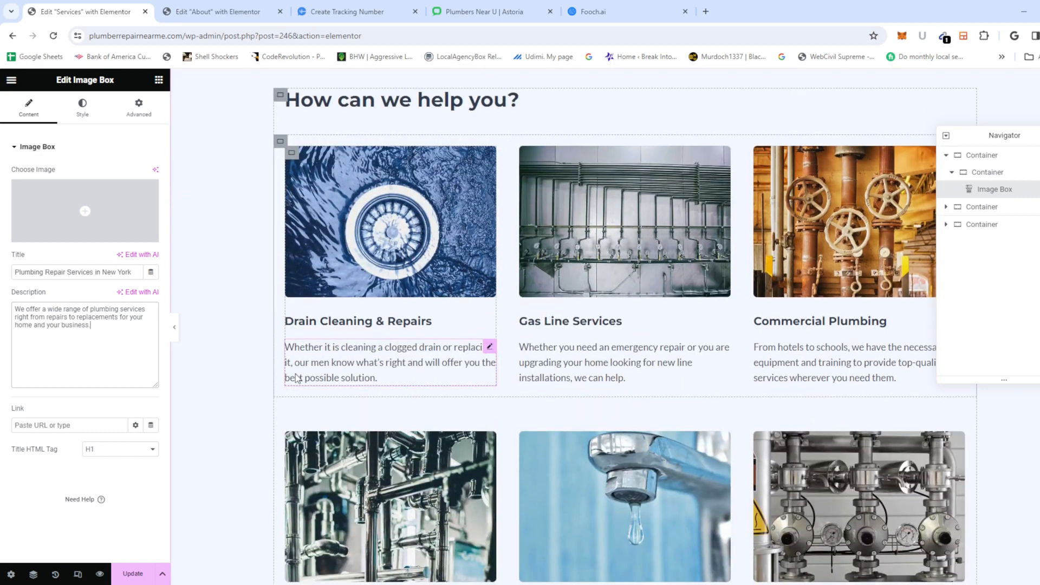
pyautogui.scroll(-3, 296, 377)
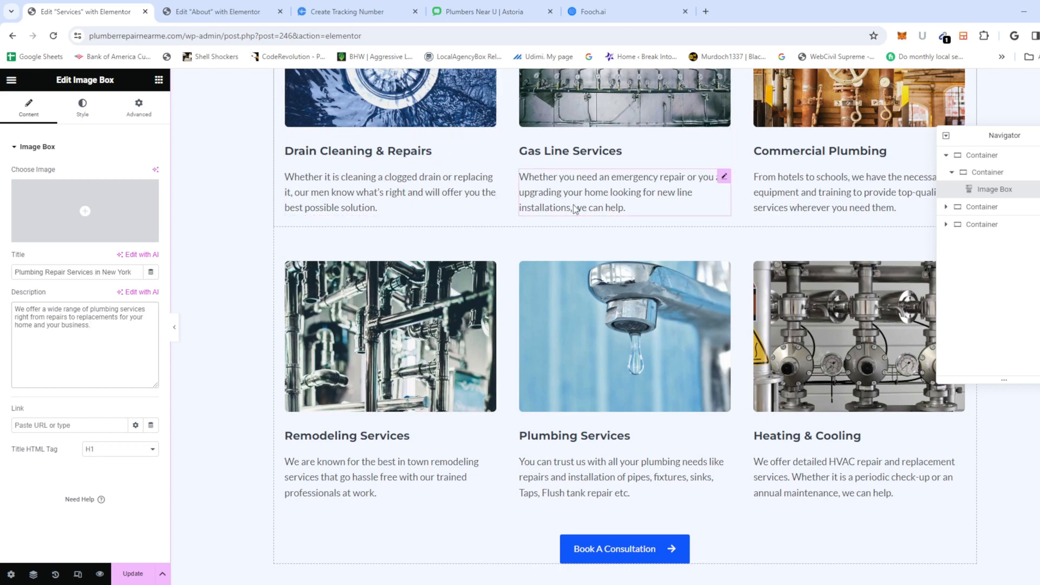
pyautogui.scroll(-1, 728, 314)
pyautogui.scroll(-2, 729, 315)
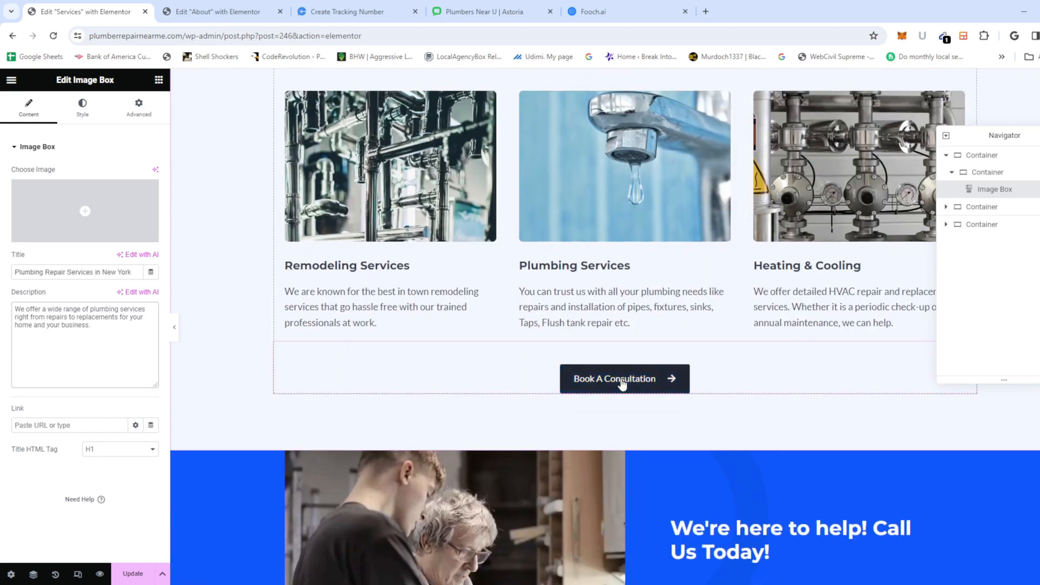
pyautogui.click(621, 383)
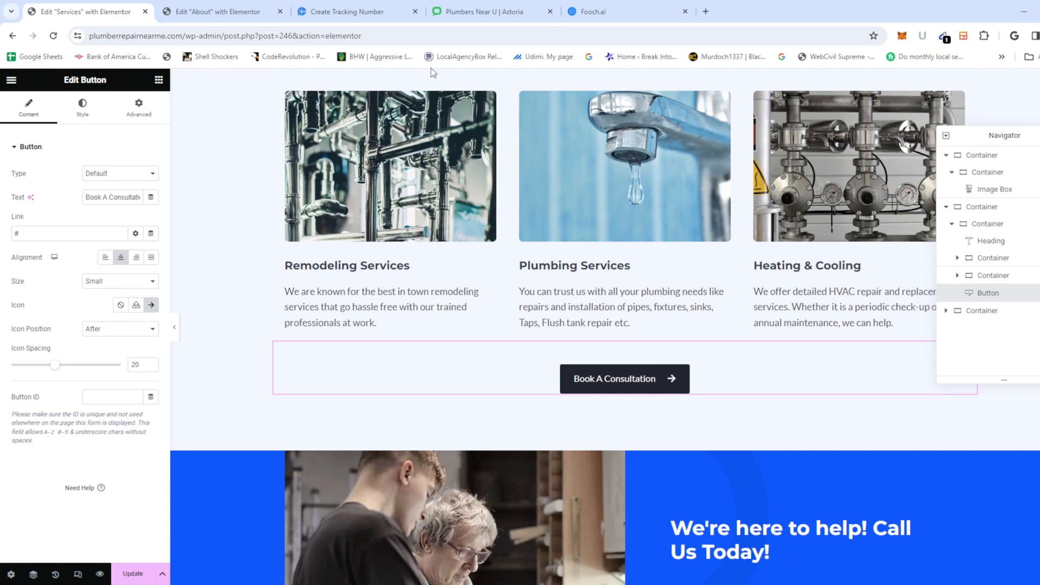
pyautogui.click(220, 19)
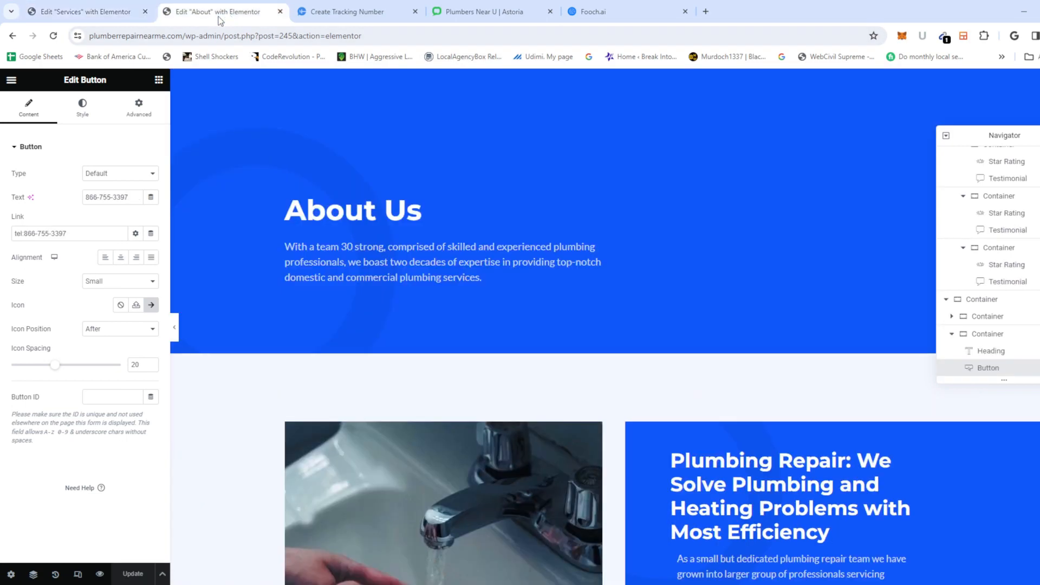
# Step: Load the site's home page to check the footer phone number, then return to the Services editor
pyautogui.moveTo(184, 34); pyautogui.dragTo(431, 36)
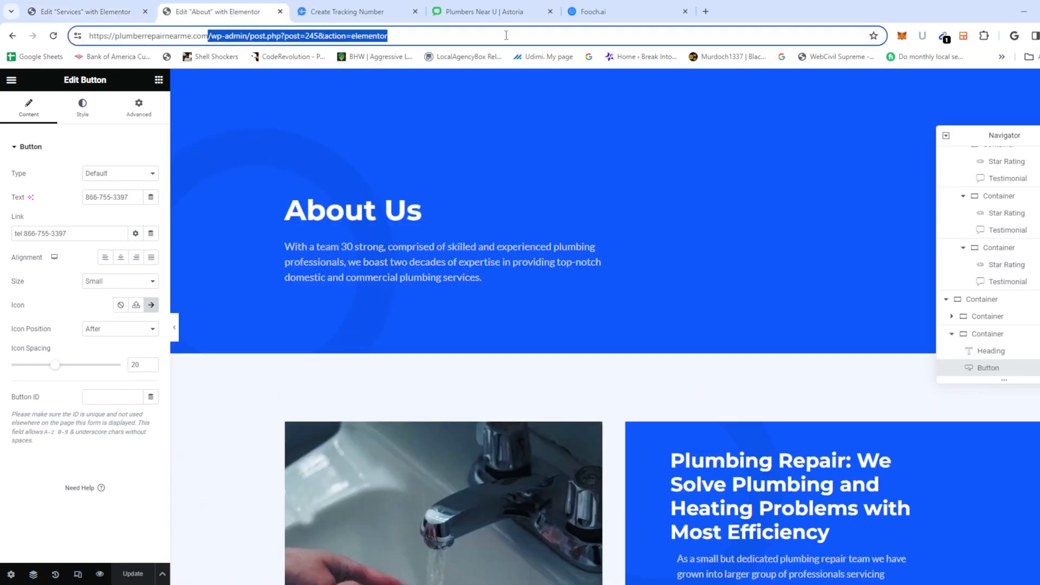
pyautogui.press('BackSpace')
pyautogui.press('Return')
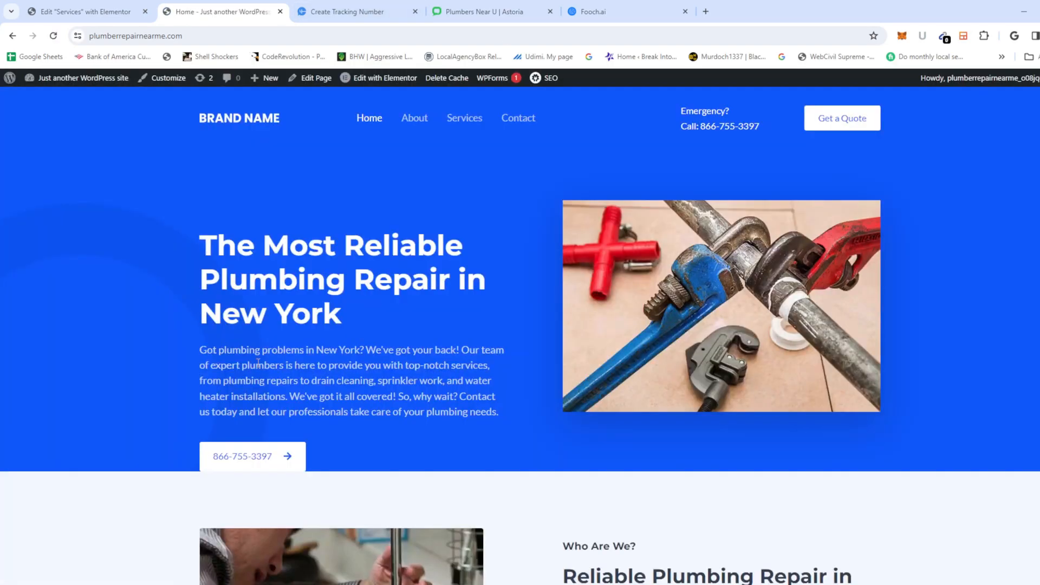
pyautogui.scroll(-20, 627, 174)
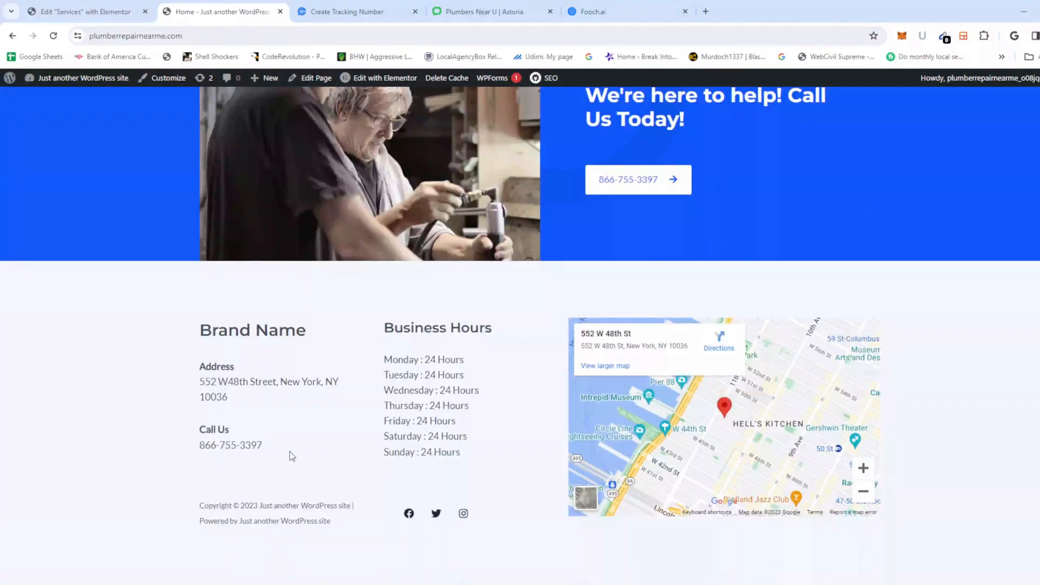
pyautogui.moveTo(268, 446); pyautogui.dragTo(177, 456)
pyautogui.hotkey('ctrl', 'c')
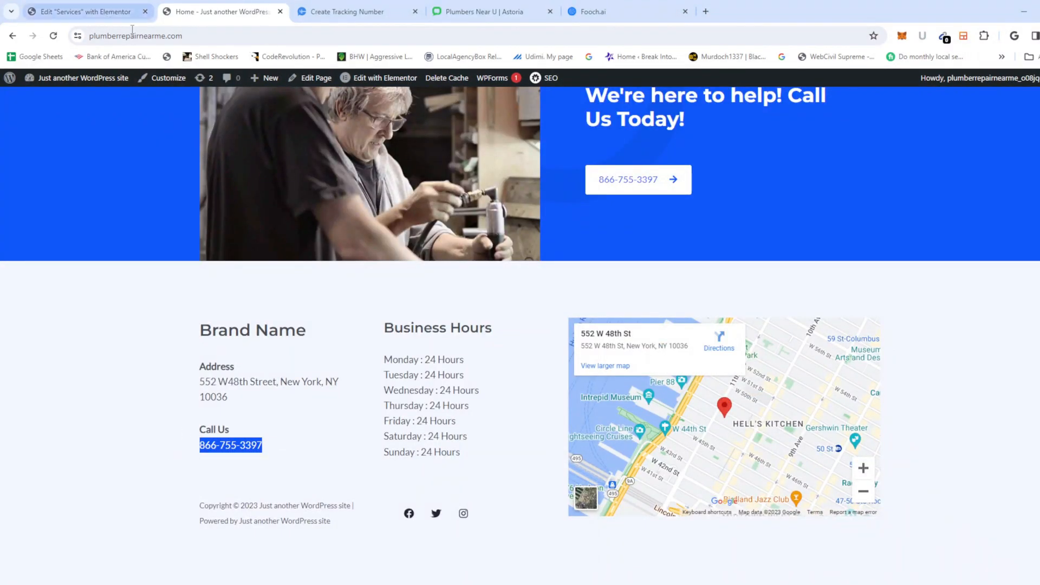
pyautogui.click(99, 13)
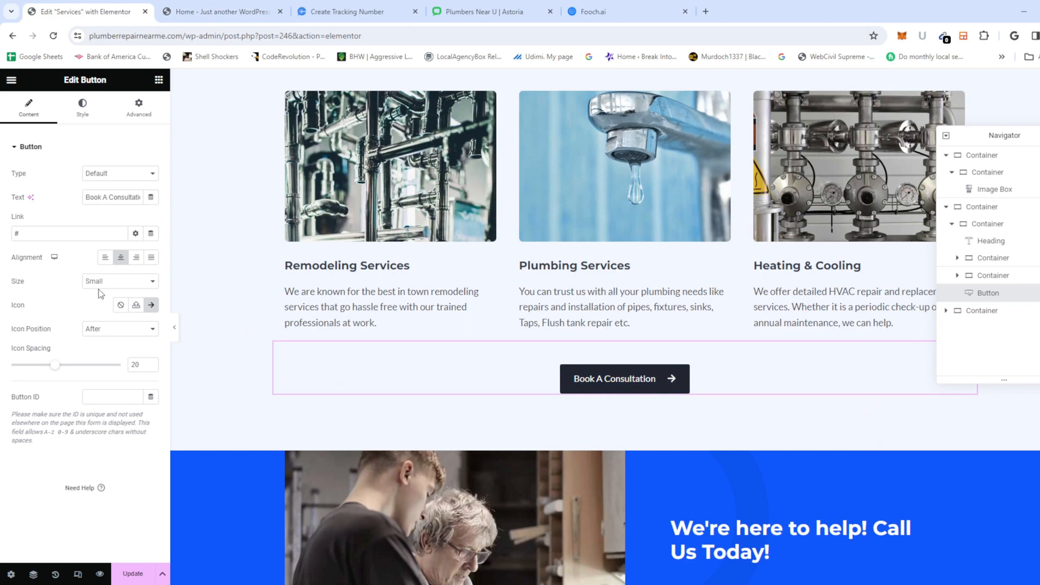
pyautogui.tripleClick(108, 198)
pyautogui.hotkey('ctrl', 'v')
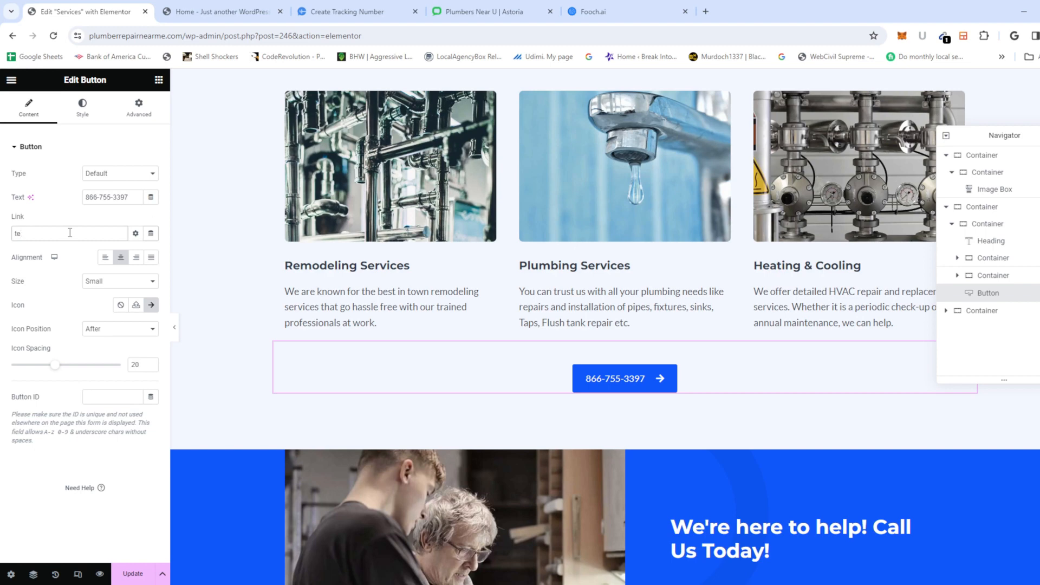
pyautogui.click(70, 233)
pyautogui.write('tel:')
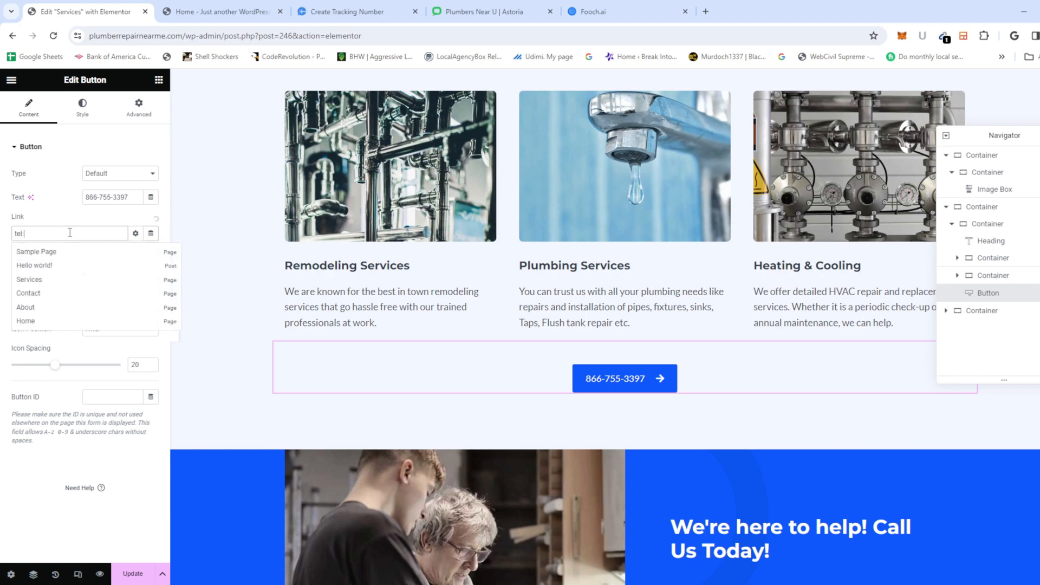
pyautogui.hotkey('ctrl', 'v')
pyautogui.click(190, 370)
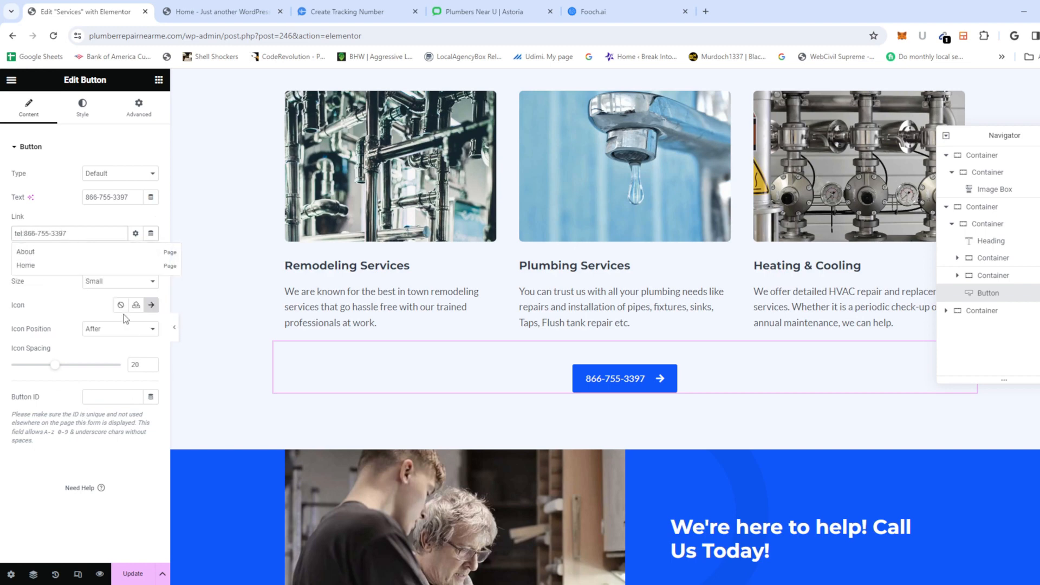
pyautogui.click(123, 574)
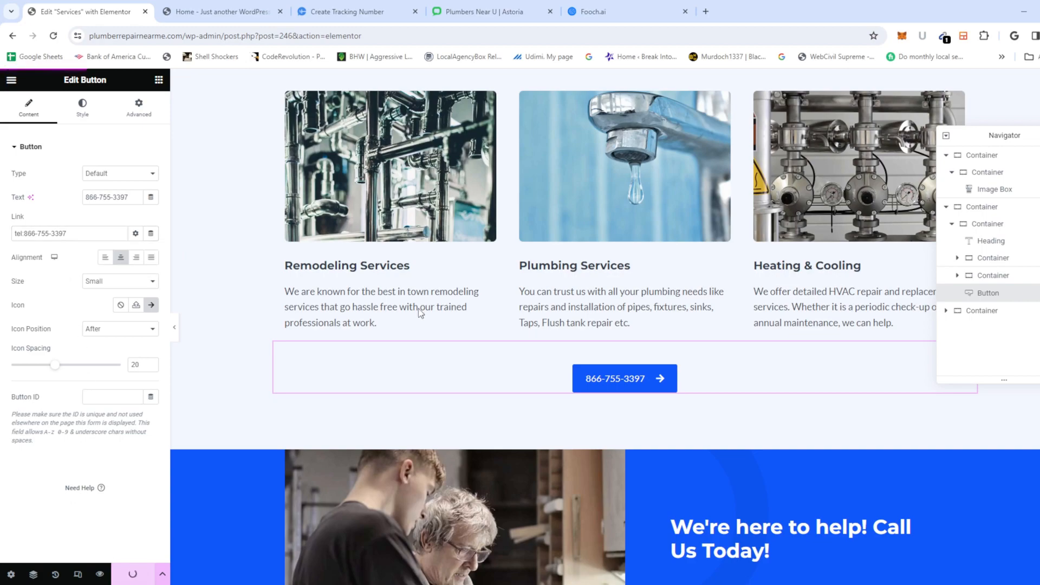
pyautogui.scroll(12, 418, 308)
pyautogui.scroll(-8, 561, 281)
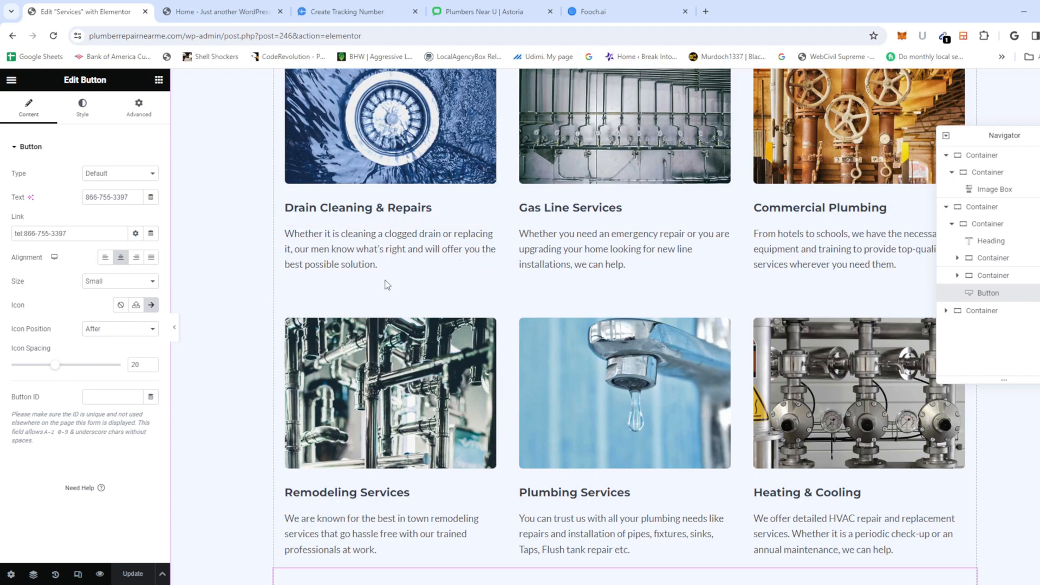
pyautogui.scroll(-5, 497, 311)
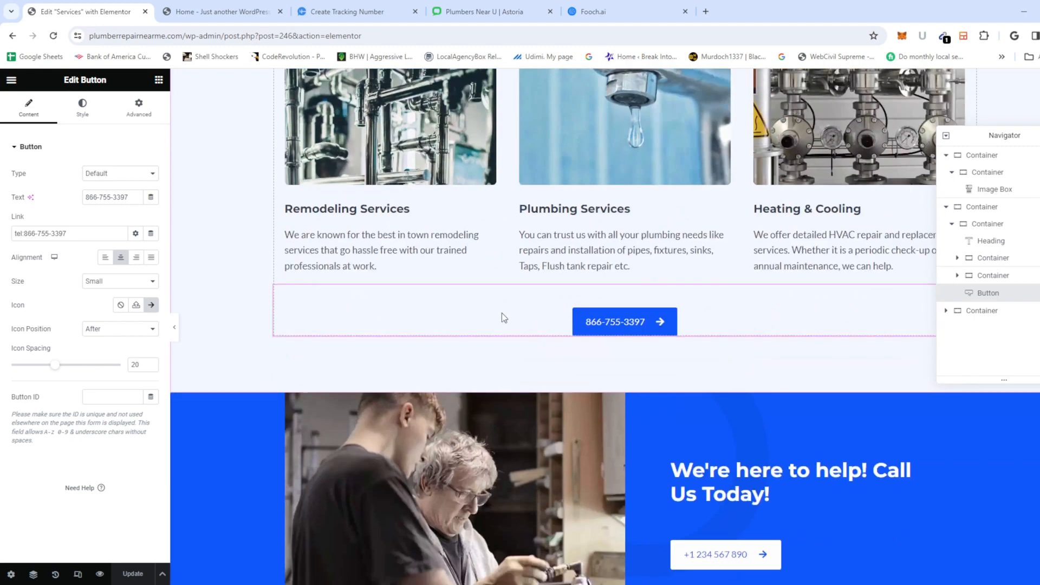
pyautogui.scroll(5, 674, 223)
pyautogui.scroll(5, 671, 228)
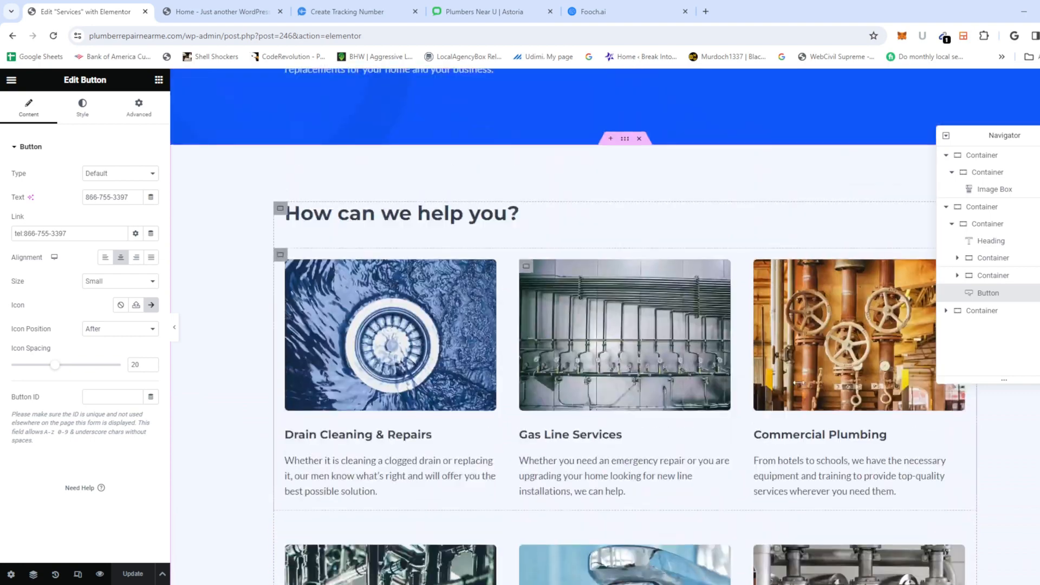
pyautogui.scroll(-6, 589, 300)
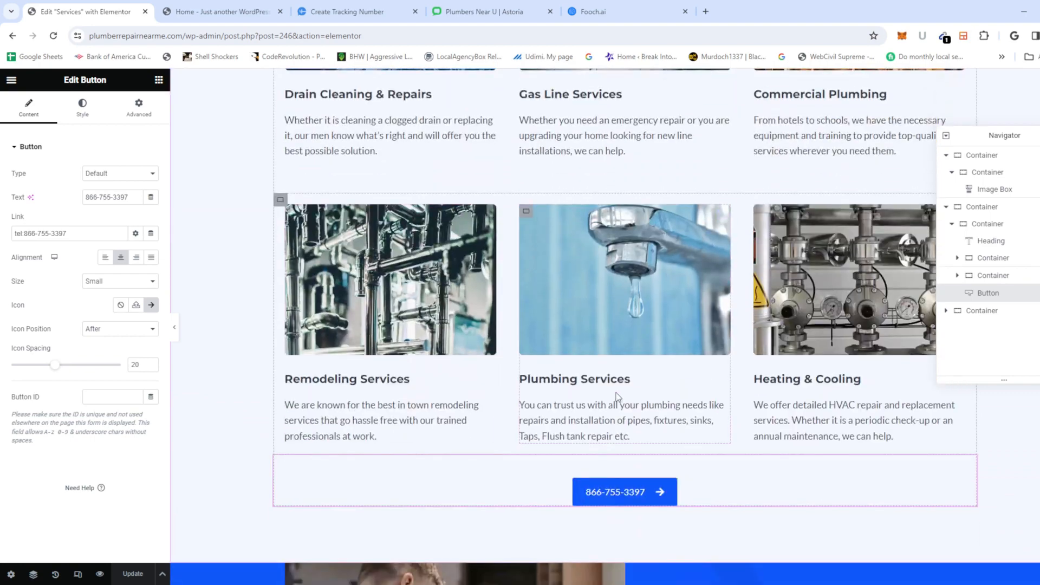
pyautogui.scroll(-9, 686, 382)
pyautogui.click(720, 214)
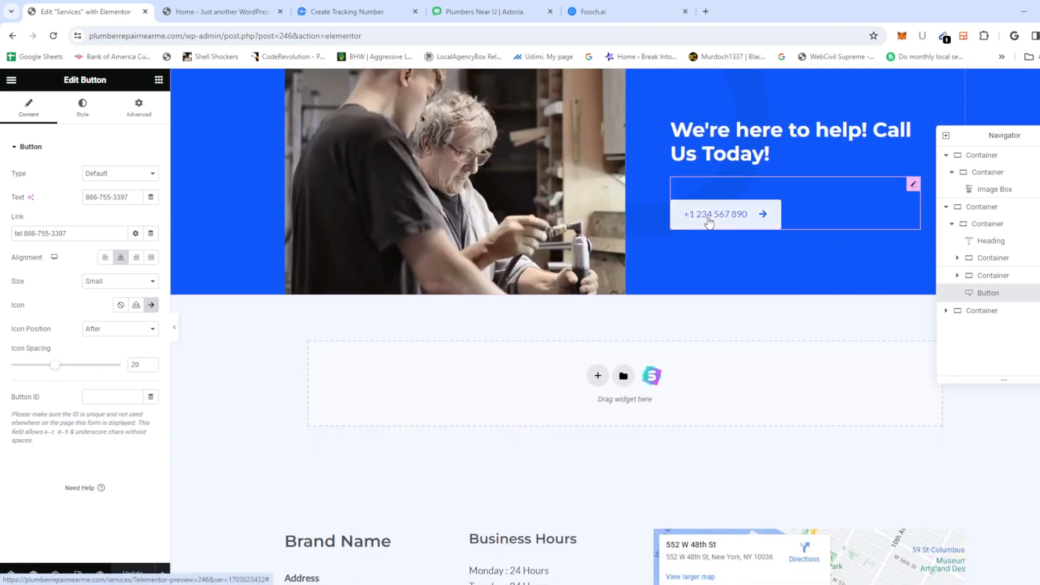
pyautogui.tripleClick(97, 197)
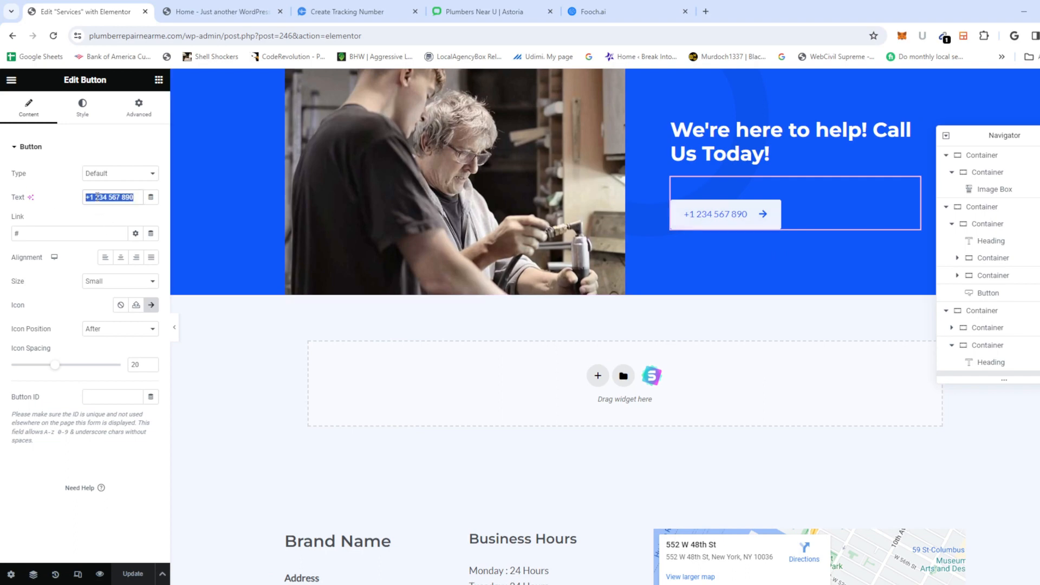
pyautogui.hotkey('ctrl', 'v')
pyautogui.tripleClick(51, 232)
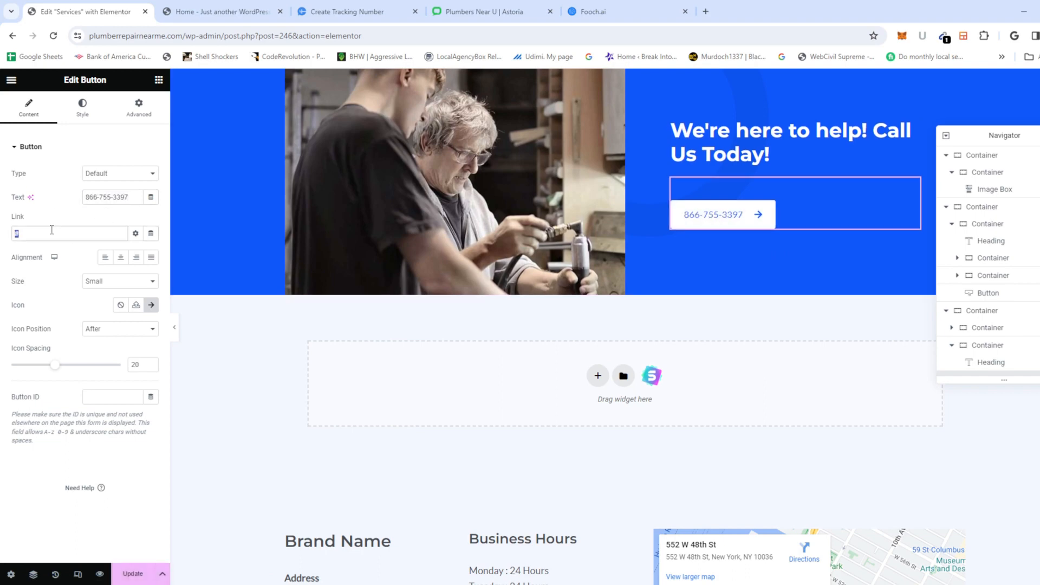
pyautogui.write('tel:')
pyautogui.hotkey('ctrl', 'v')
pyautogui.click(133, 573)
pyautogui.scroll(-4, 568, 364)
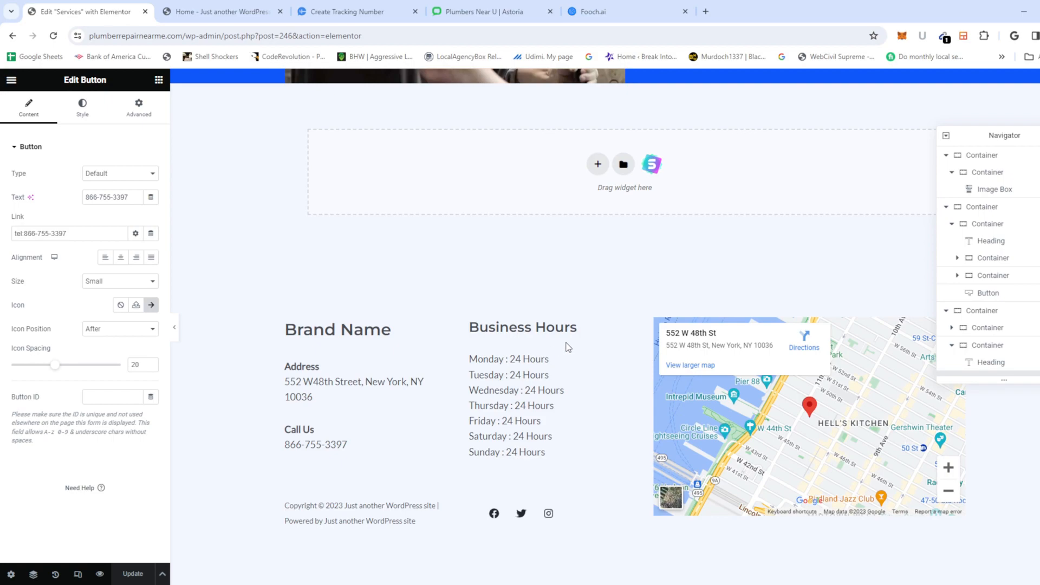
pyautogui.scroll(15, 454, 291)
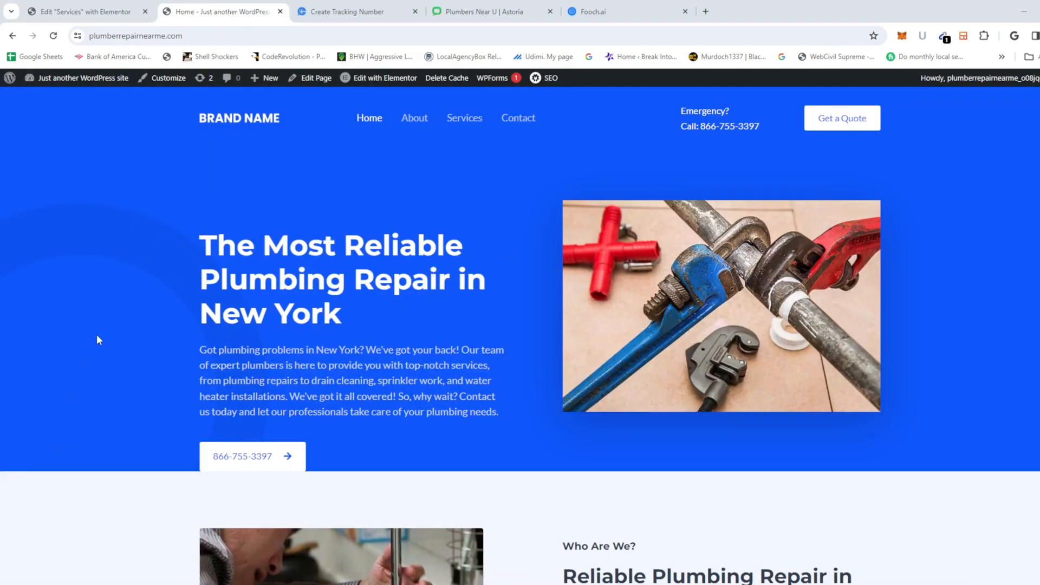
pyautogui.click(498, 127)
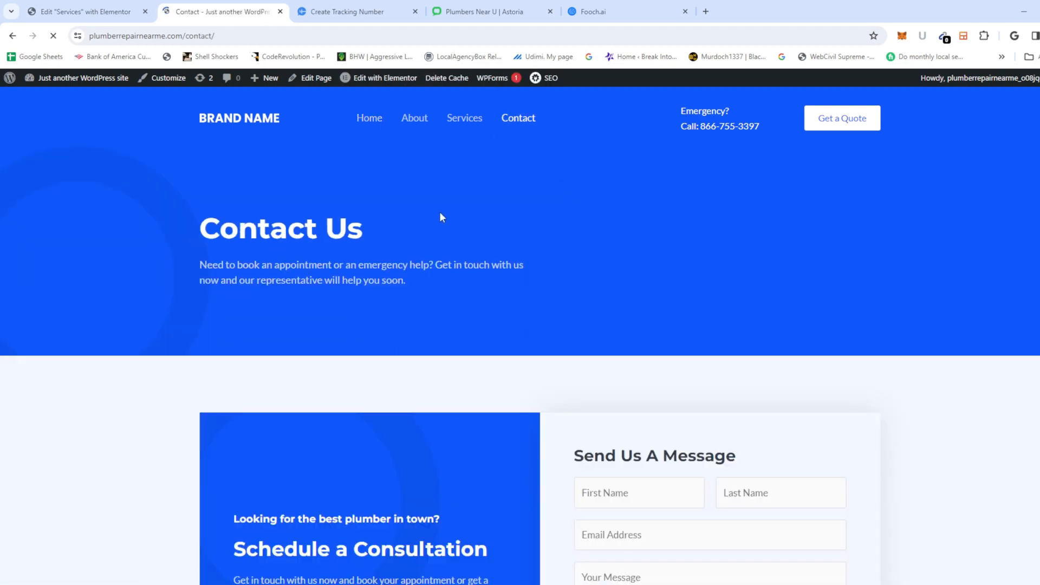
pyautogui.scroll(-13, 471, 333)
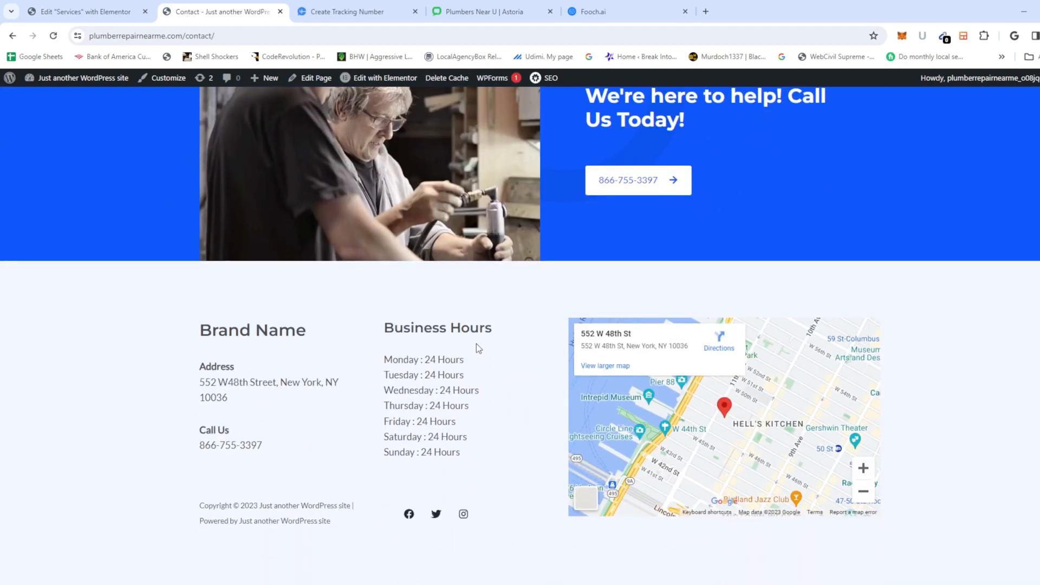
pyautogui.scroll(6, 476, 328)
pyautogui.scroll(6, 476, 328)
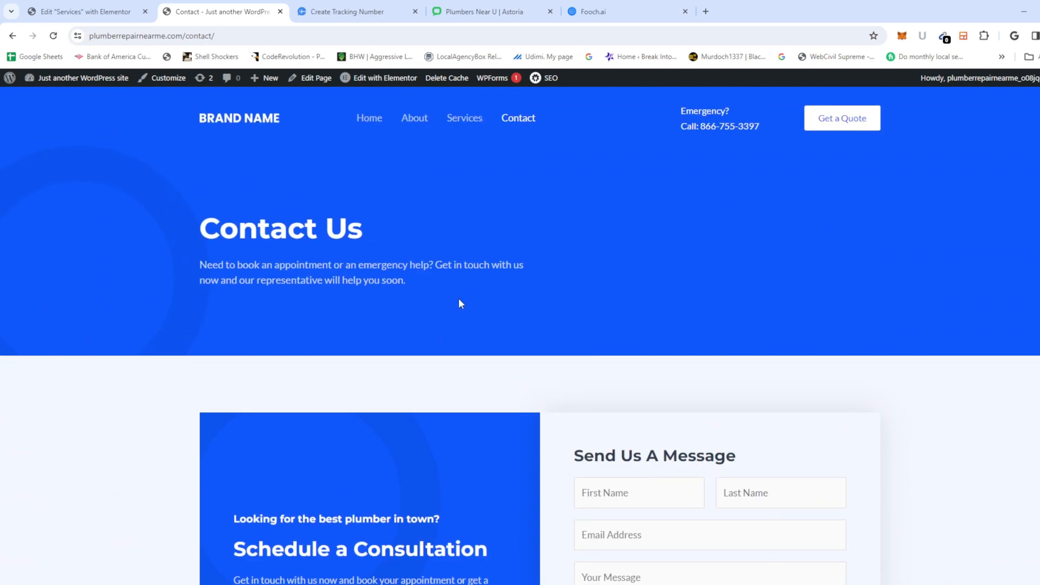
pyautogui.scroll(-10, 461, 304)
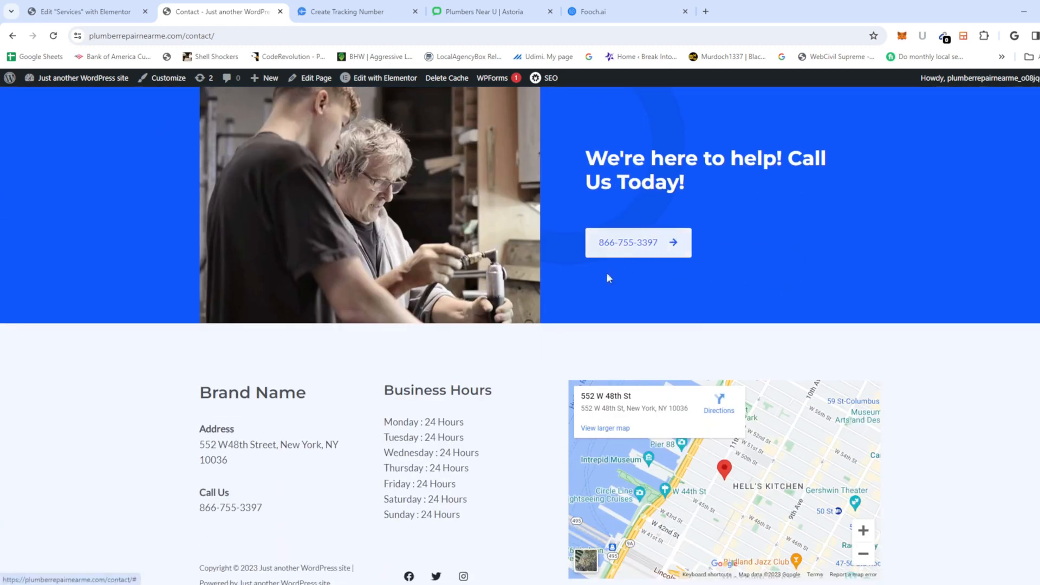
pyautogui.scroll(5, 566, 306)
pyautogui.scroll(2, 565, 306)
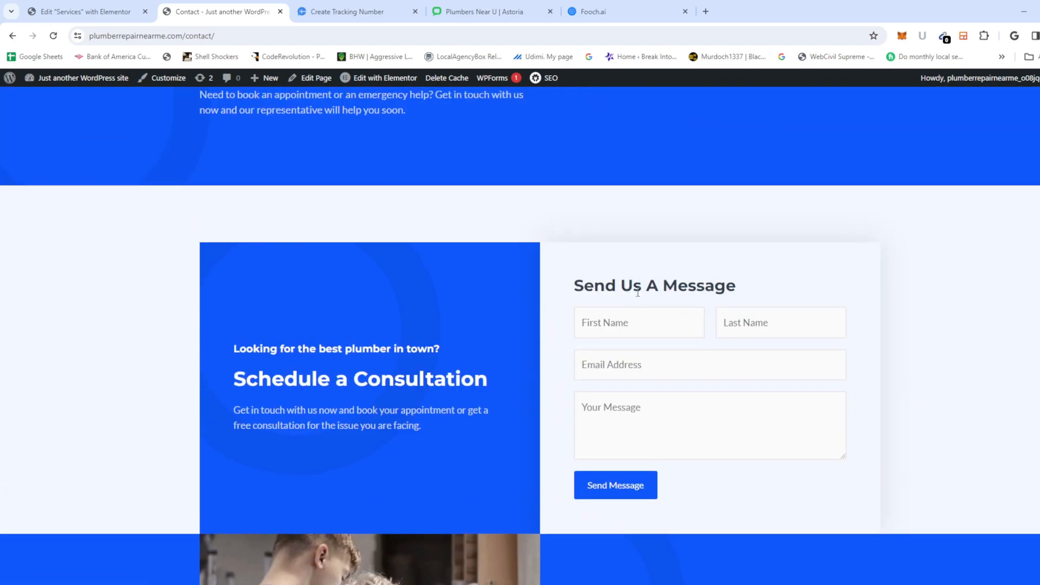
pyautogui.scroll(3, 587, 343)
pyautogui.scroll(-4, 536, 341)
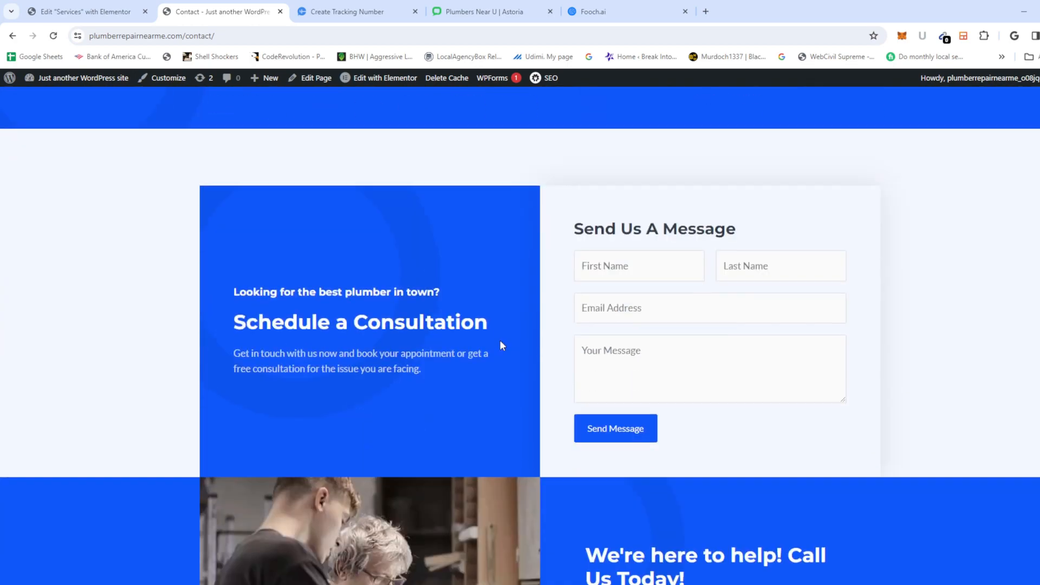
pyautogui.scroll(4, 500, 340)
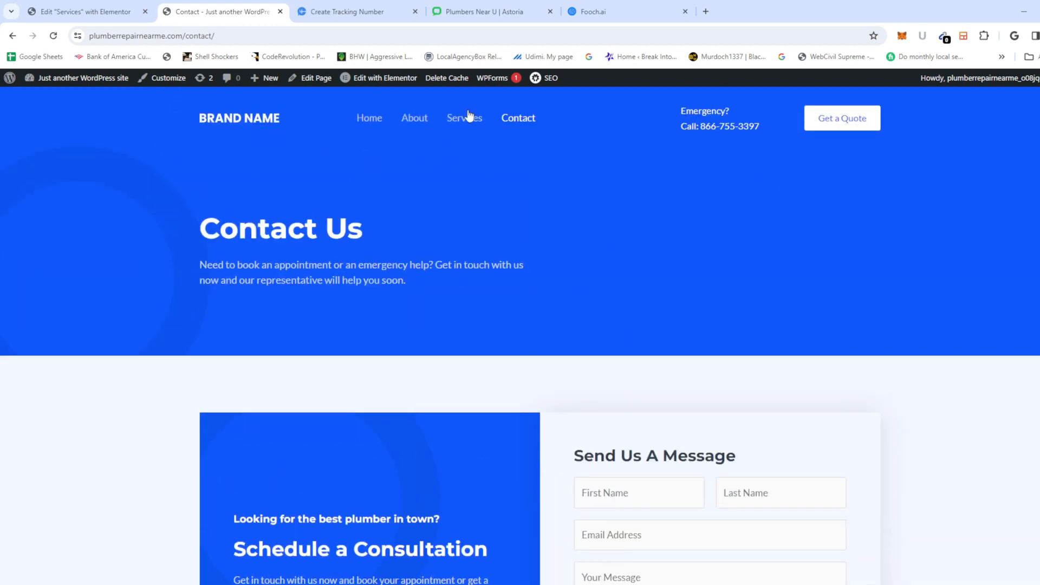
pyautogui.click(388, 82)
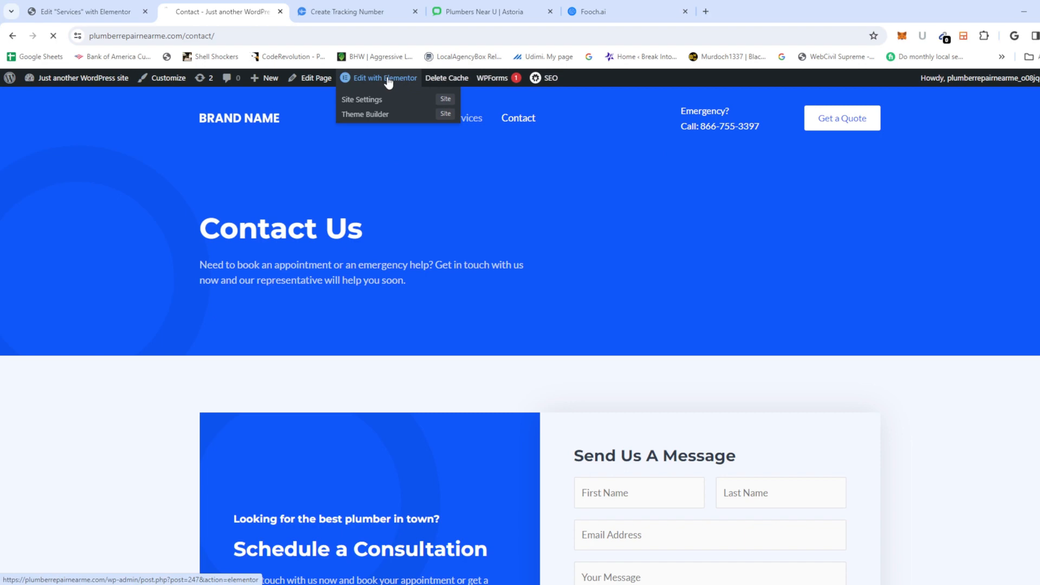
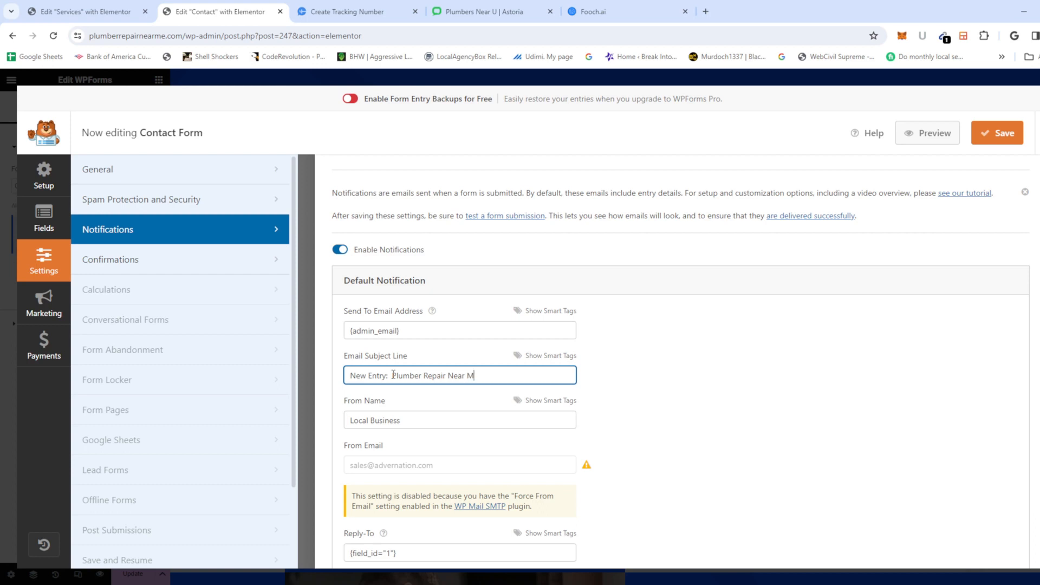
# Step: Save the Contact Form's notification settings
pyautogui.scroll(-7, 393, 376)
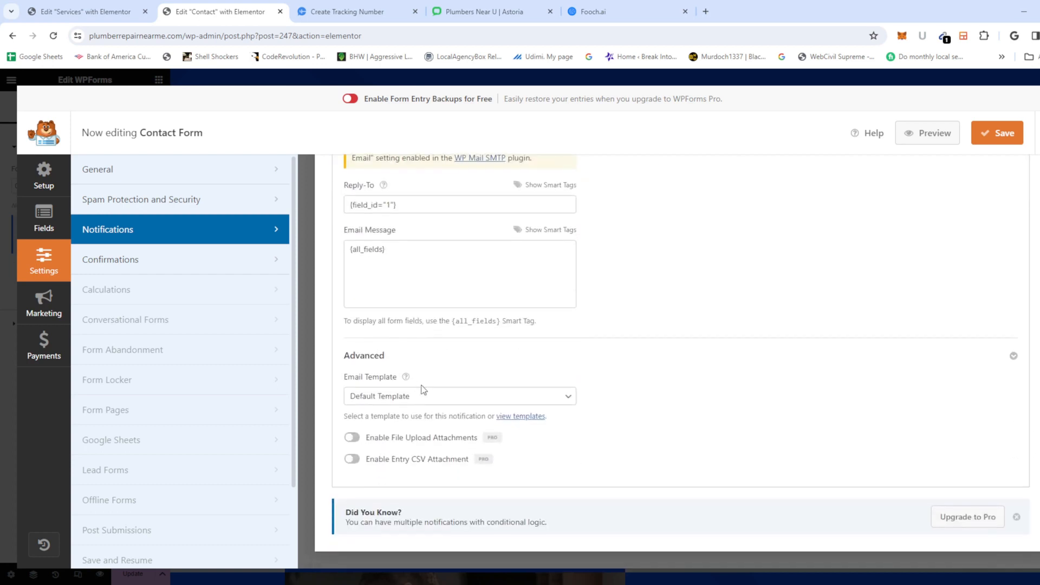
pyautogui.scroll(3, 309, 338)
pyautogui.scroll(1, 309, 339)
pyautogui.click(976, 135)
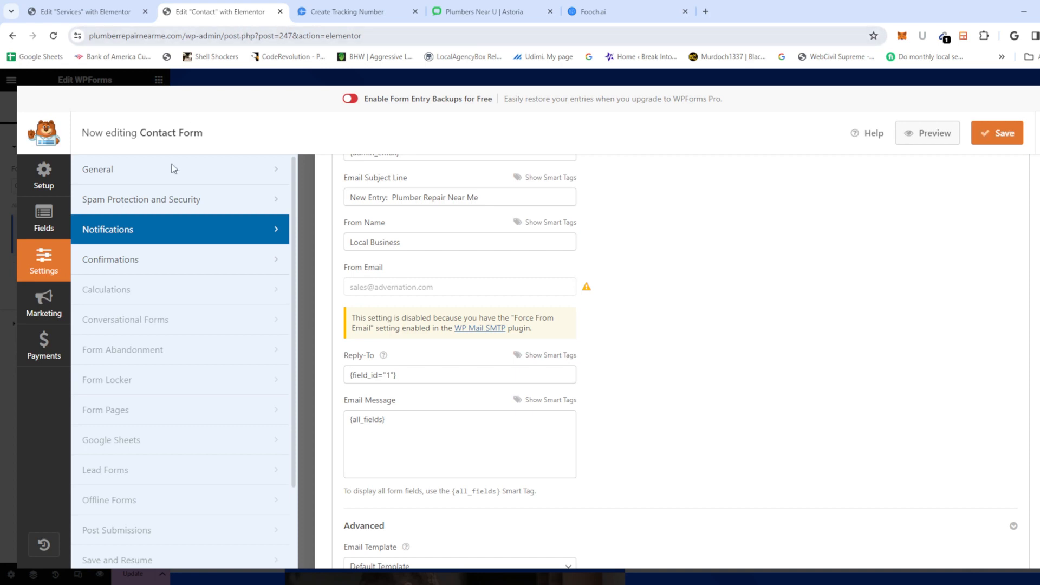
# Step: Add a Single Line Text field below Email, after discarding a Numbers field and the PRO-only Phone field
pyautogui.click(44, 222)
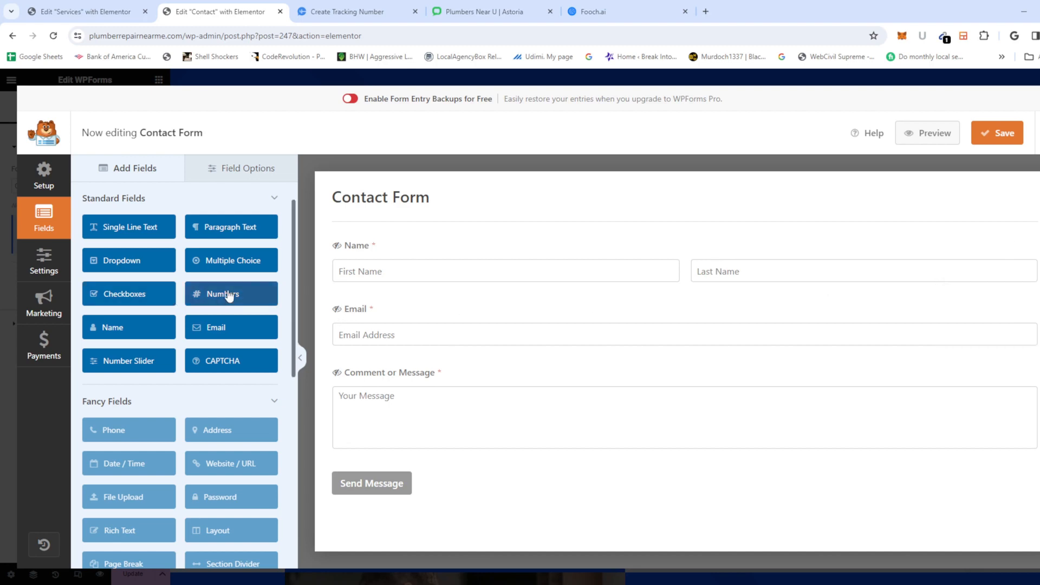
pyautogui.moveTo(226, 294); pyautogui.dragTo(418, 374)
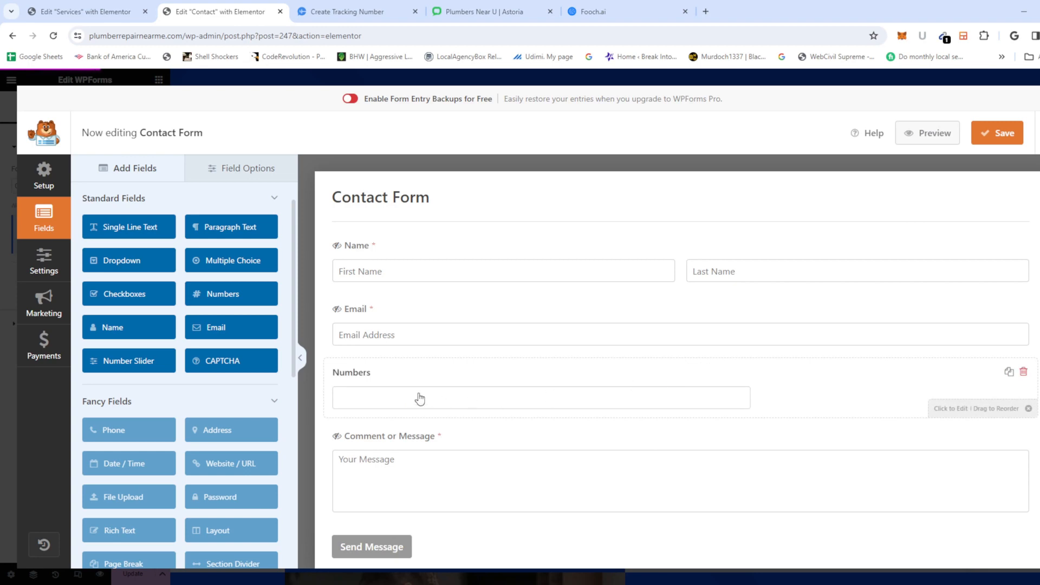
pyautogui.click(1023, 373)
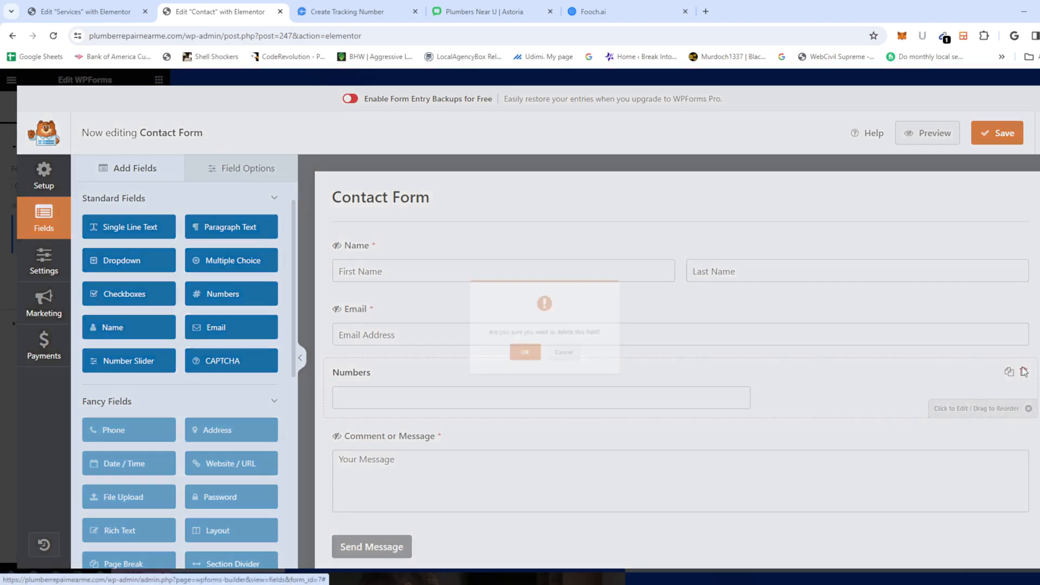
pyautogui.click(526, 367)
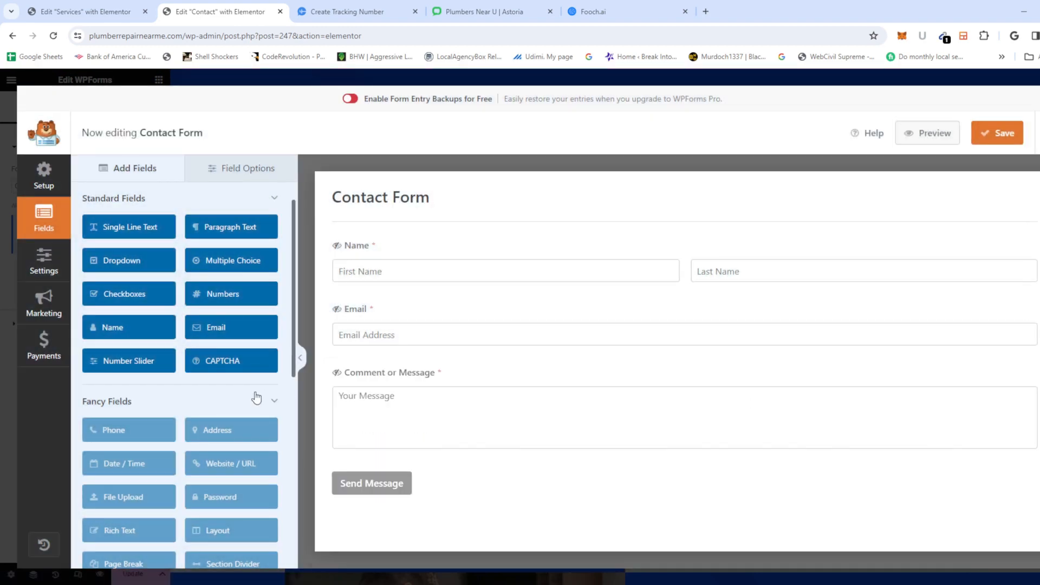
pyautogui.click(120, 433)
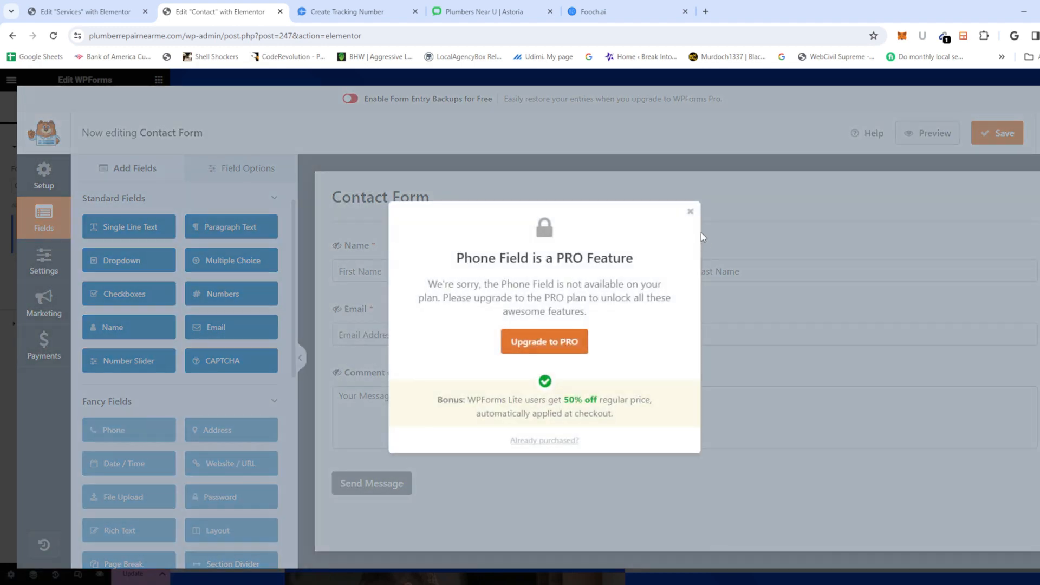
pyautogui.click(689, 215)
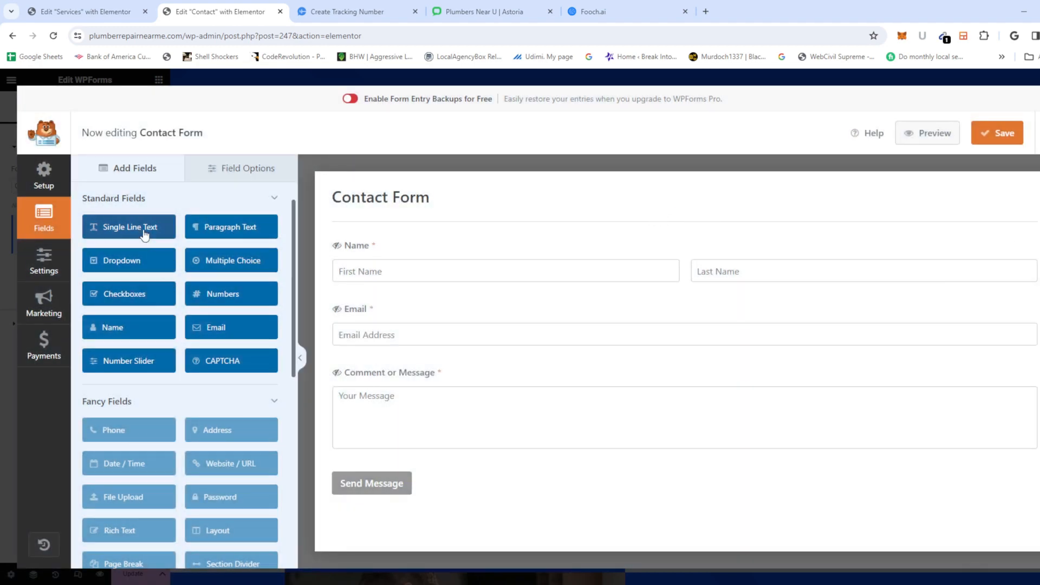
pyautogui.moveTo(148, 228); pyautogui.dragTo(477, 372)
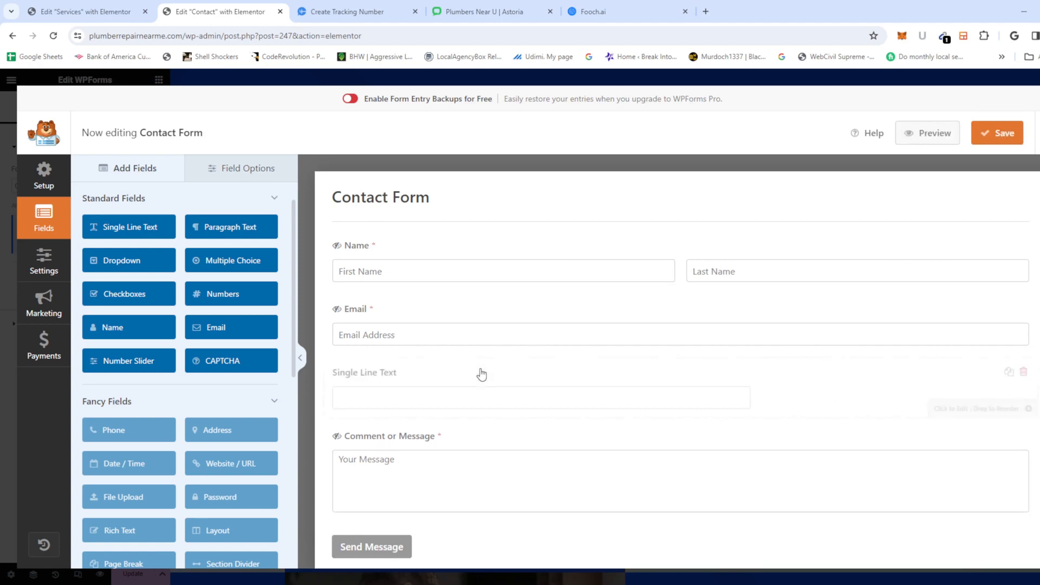
# Step: Relabel the new field 'Phone Number', make it required, and save the form
pyautogui.click(381, 370)
pyautogui.tripleClick(172, 260)
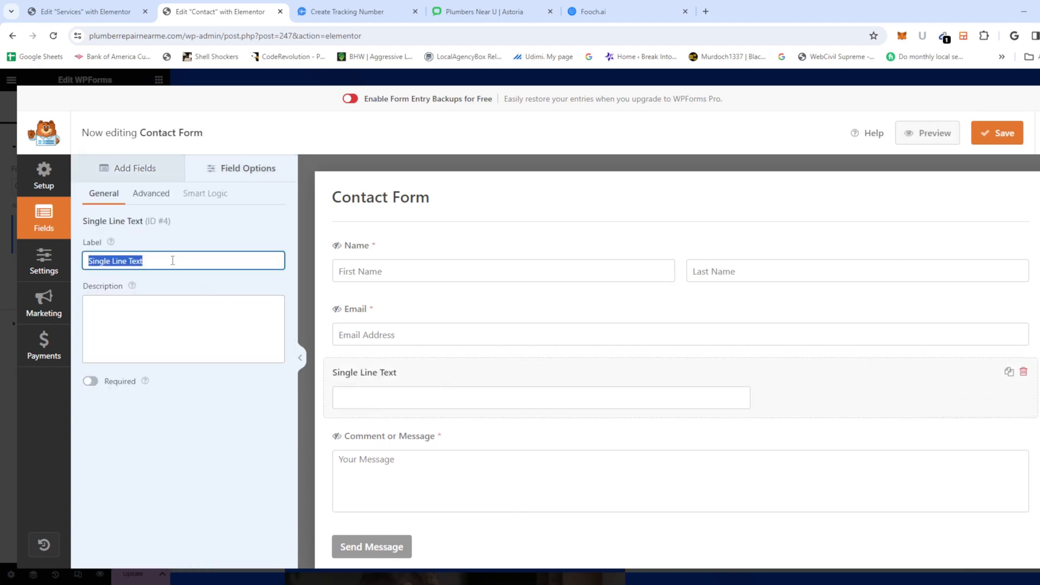
pyautogui.write('Ph')
pyautogui.press('BackSpace')
pyautogui.press('BackSpace')
pyautogui.write('Ph')
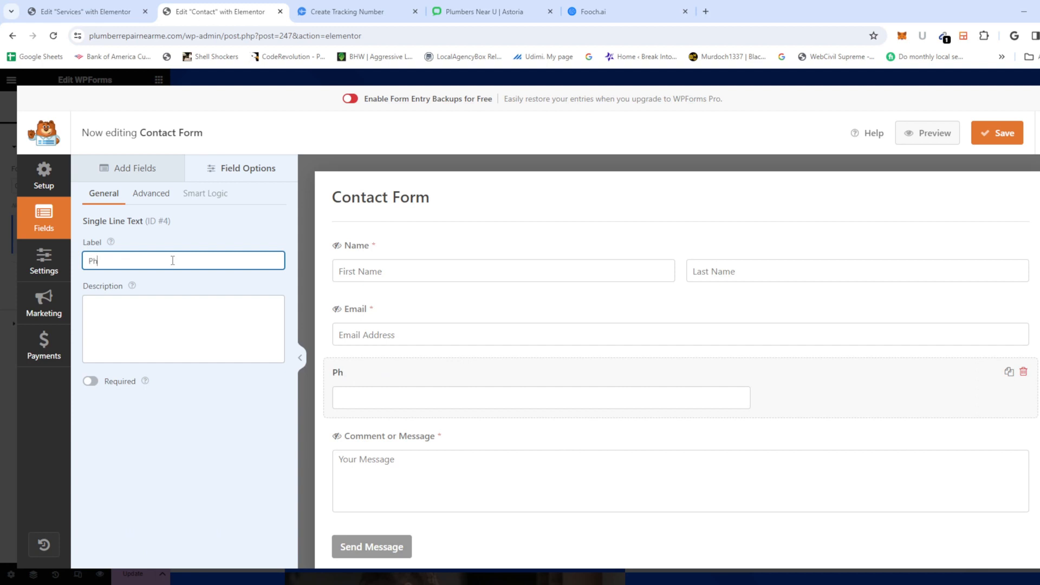
pyautogui.write('one Number')
pyautogui.click(90, 381)
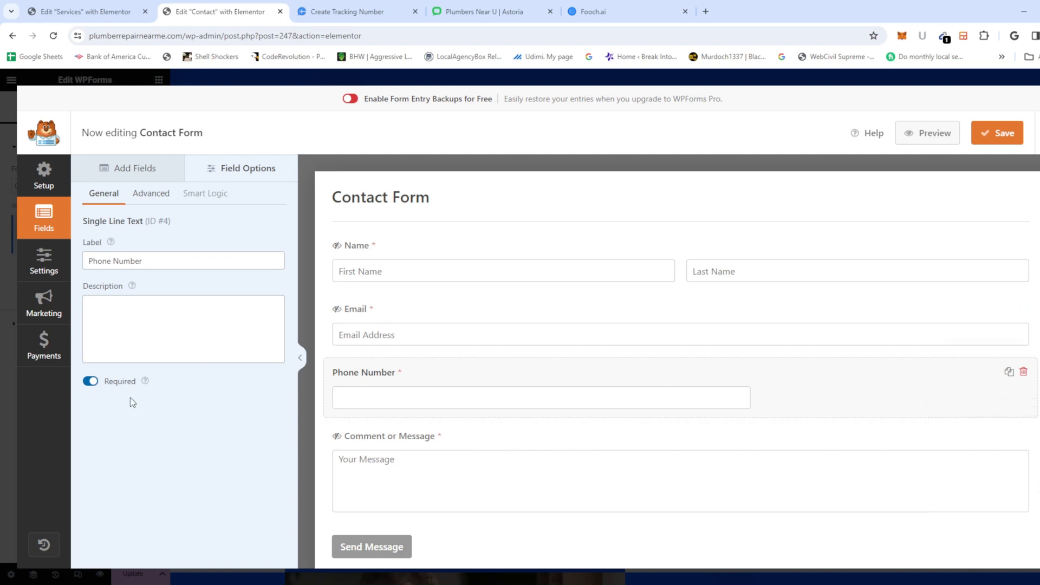
pyautogui.click(998, 133)
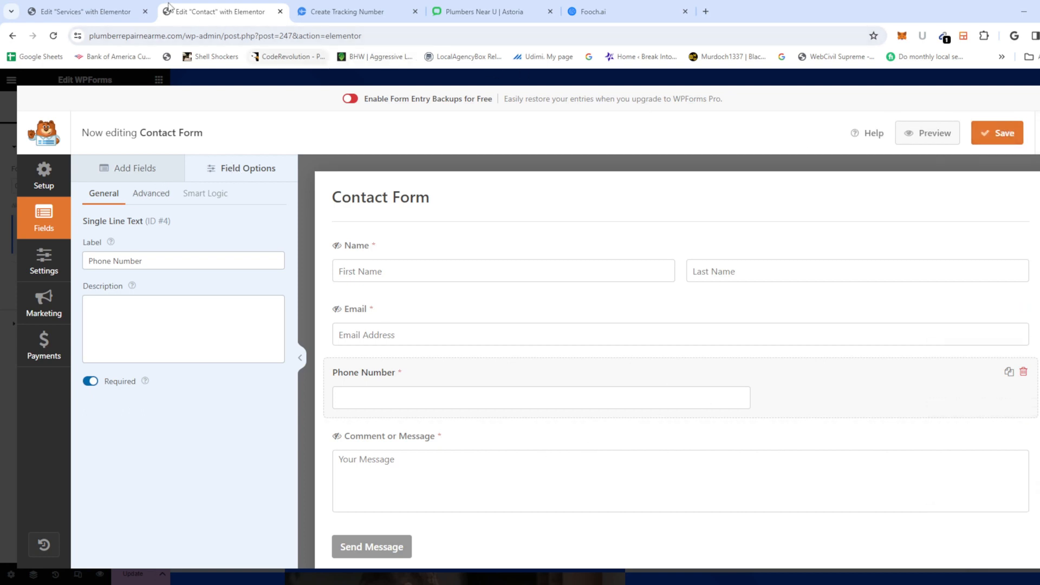
pyautogui.moveTo(186, 33); pyautogui.dragTo(362, 35)
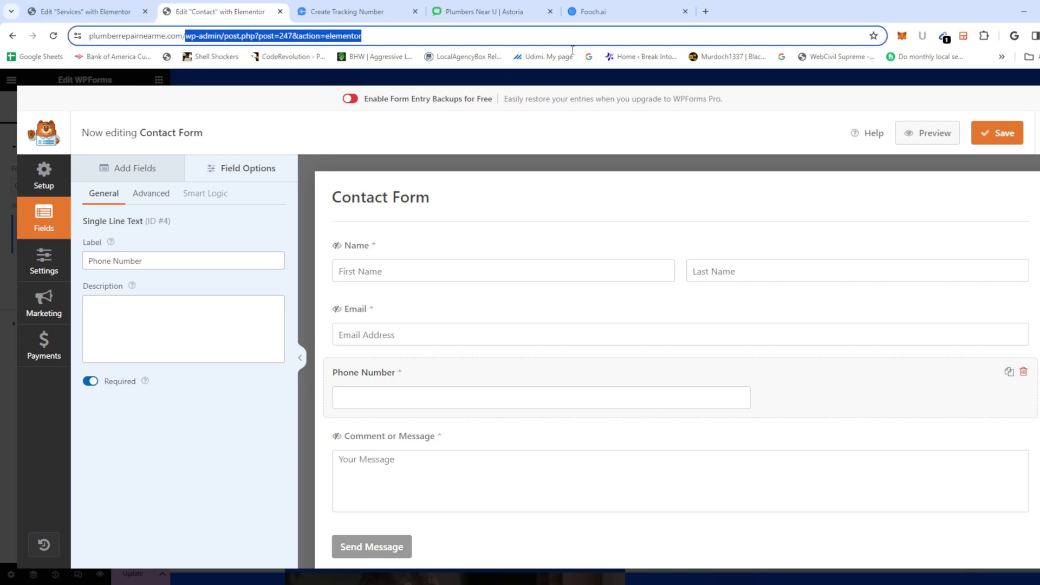
# Step: Leave the form builder and load the site's home page
pyautogui.press('BackSpace')
pyautogui.press('Return')
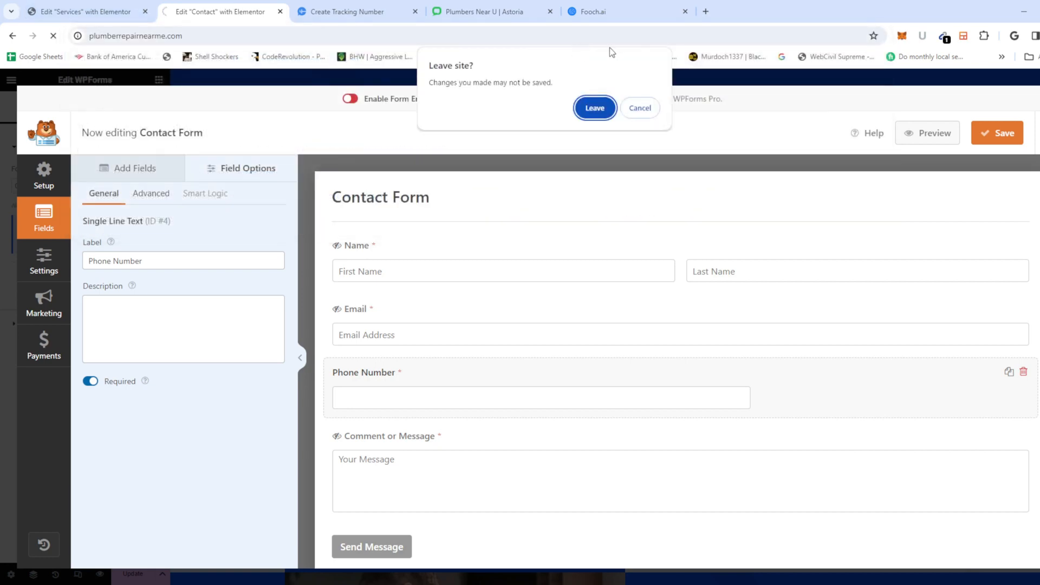
pyautogui.click(639, 108)
pyautogui.moveTo(184, 37); pyautogui.dragTo(387, 36)
pyautogui.press('BackSpace')
pyautogui.press('Return')
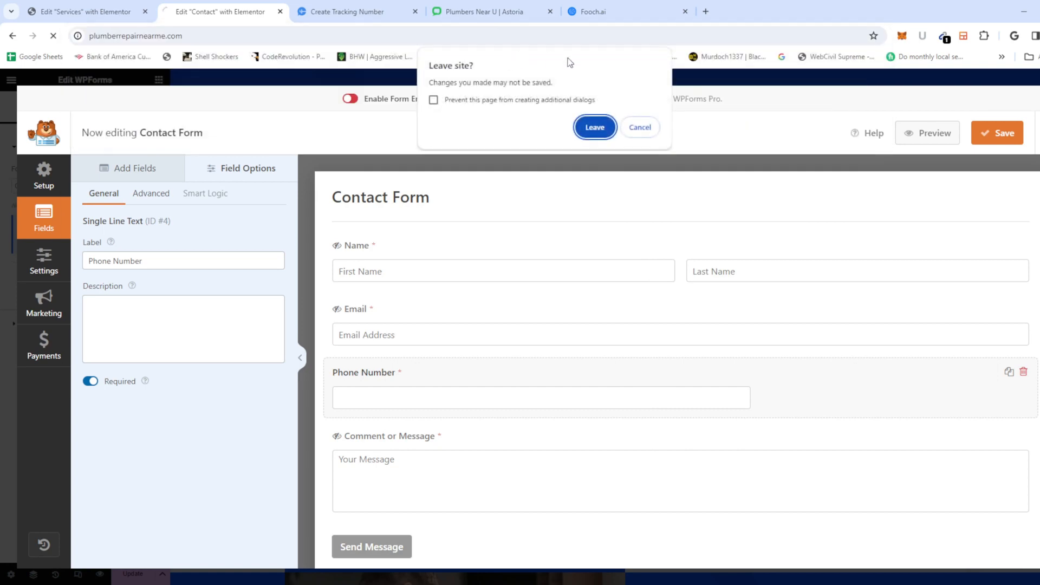
pyautogui.click(595, 128)
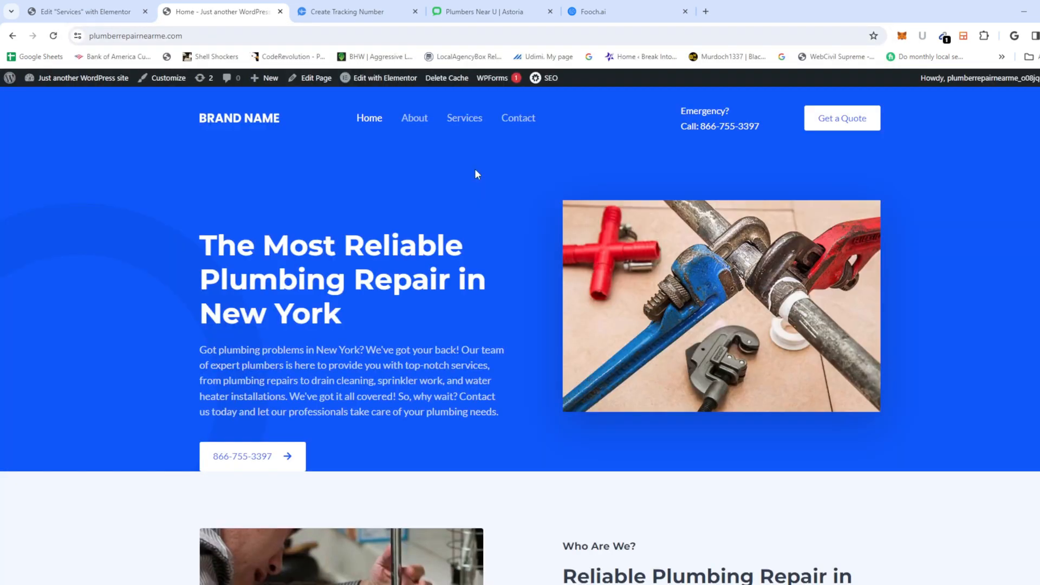
# Step: Test the Phone Number field on the live Contact page, then open the page in Elementor
pyautogui.click(515, 131)
pyautogui.scroll(-4, 603, 403)
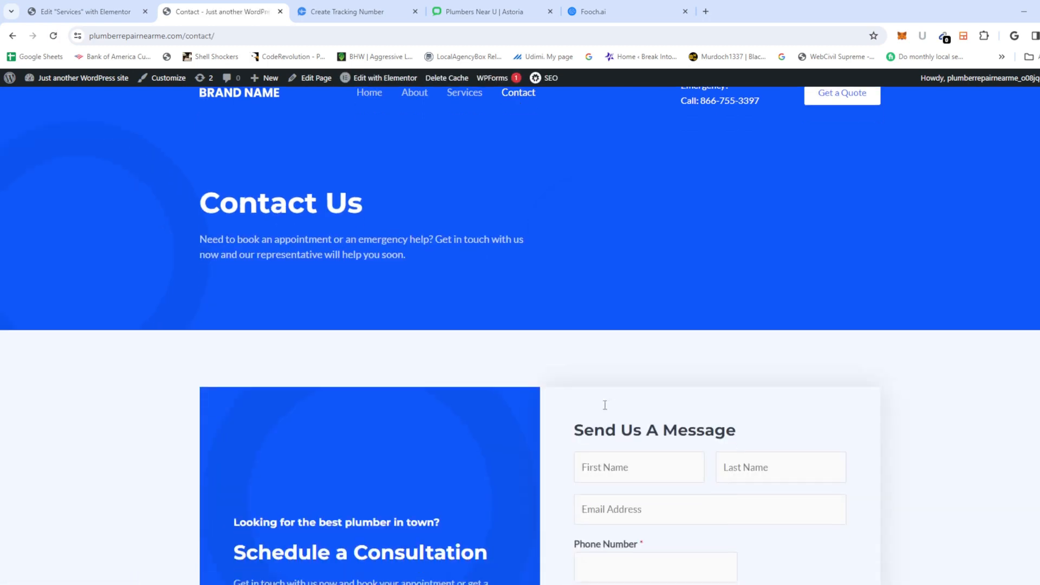
pyautogui.moveTo(629, 342); pyautogui.dragTo(563, 354)
pyautogui.click(622, 356)
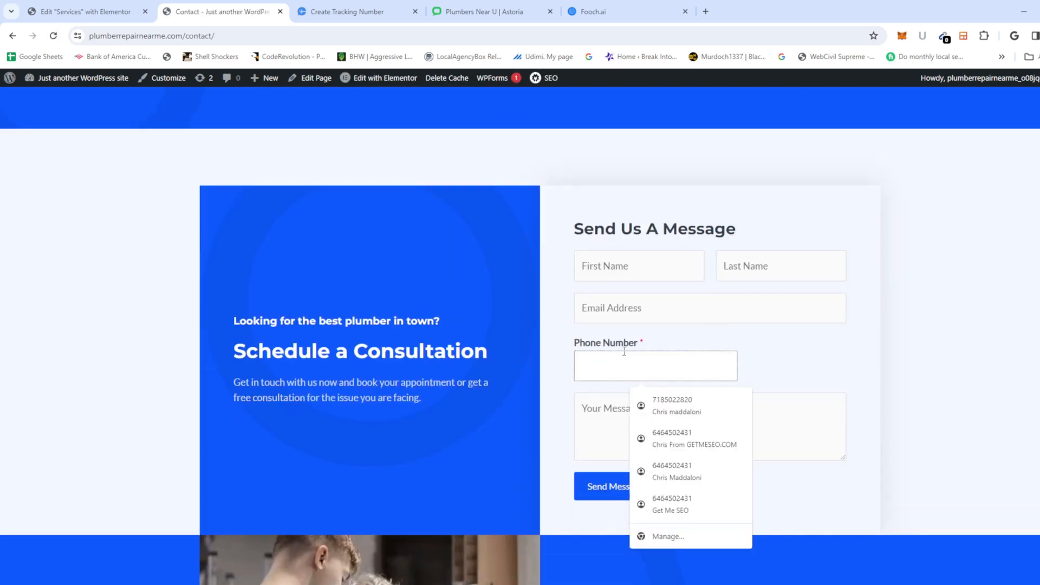
pyautogui.click(850, 359)
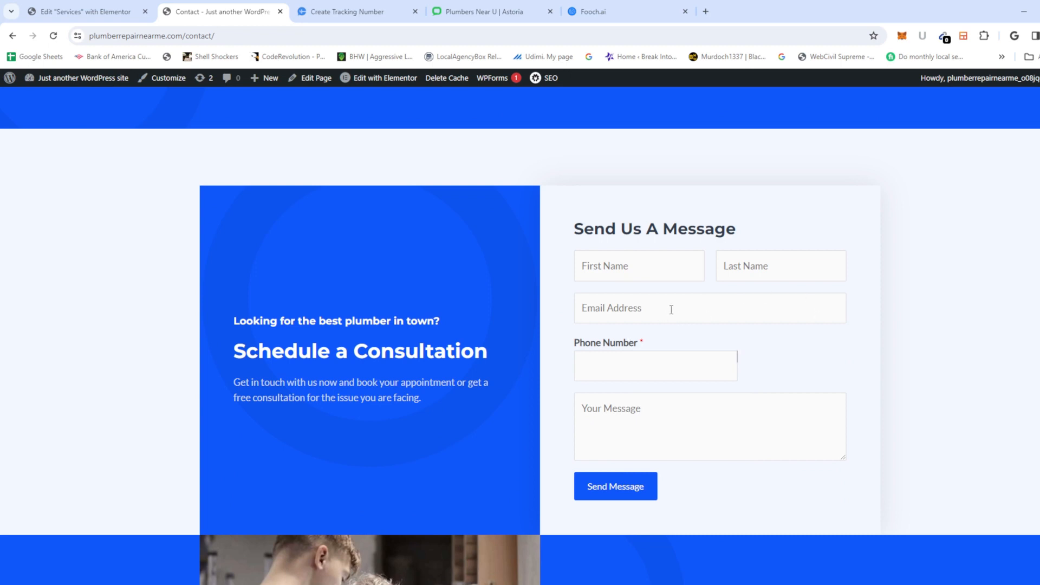
pyautogui.scroll(4, 729, 320)
pyautogui.scroll(-2, 722, 353)
pyautogui.scroll(1, 703, 332)
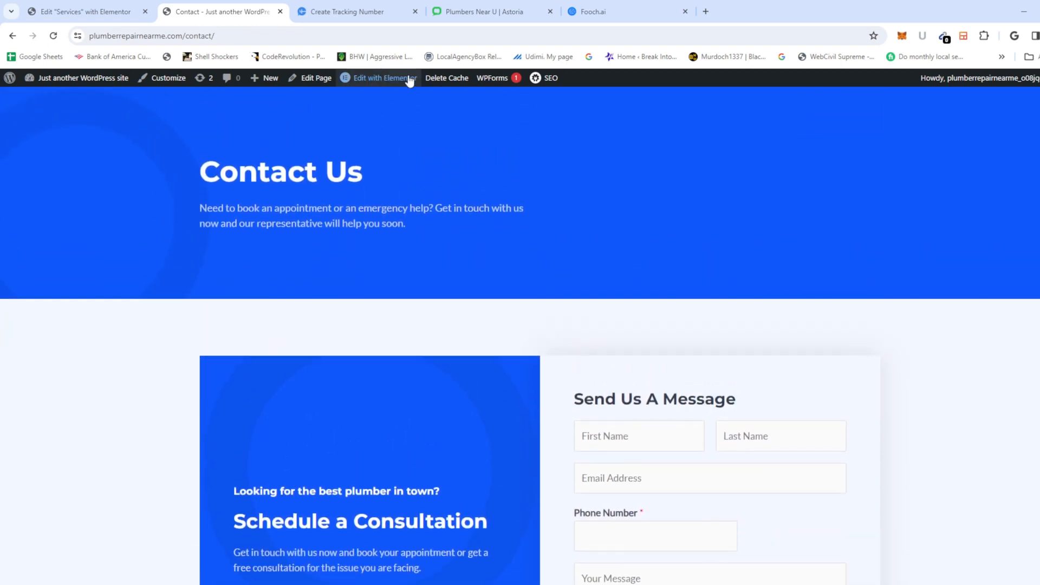
pyautogui.click(385, 83)
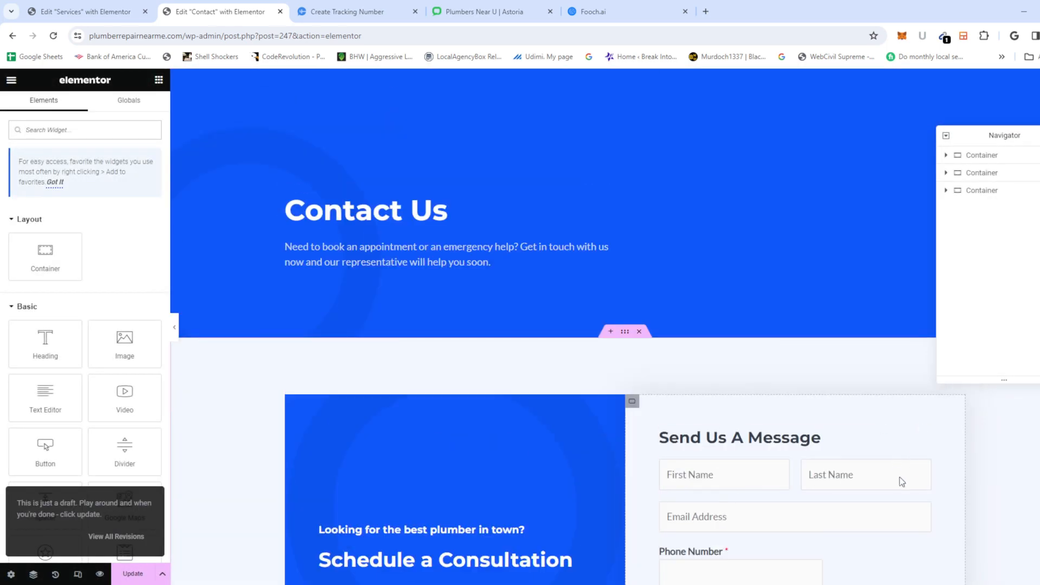
# Step: Open the embedded form's Phone Number field and delete its label
pyautogui.click(926, 468)
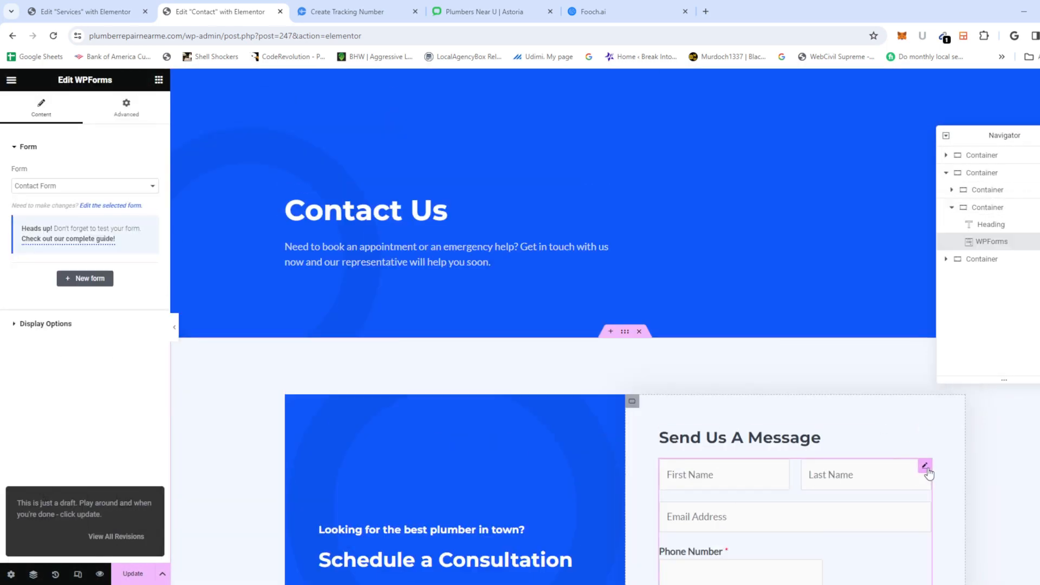
pyautogui.click(118, 206)
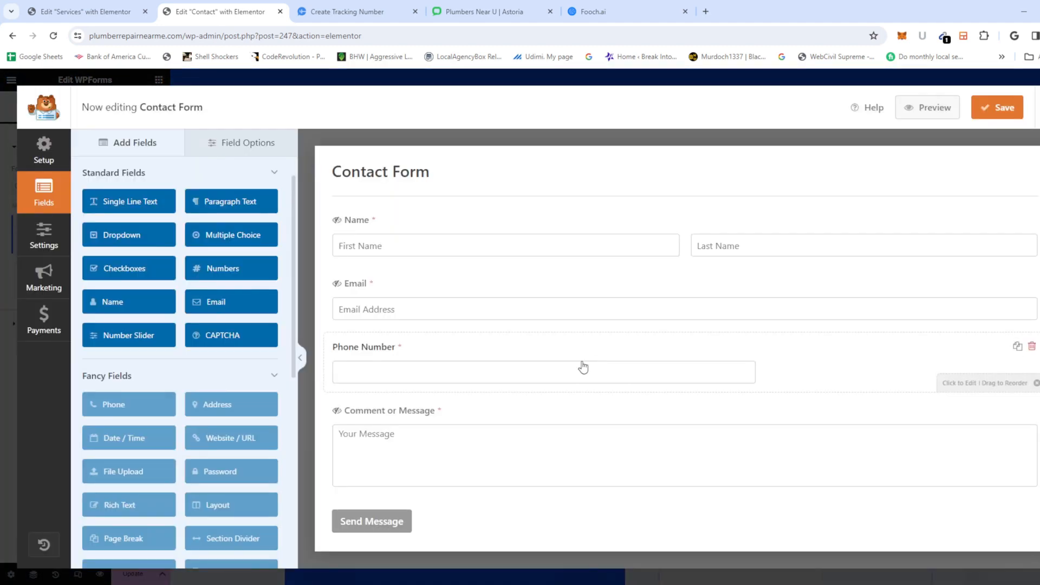
pyautogui.click(360, 353)
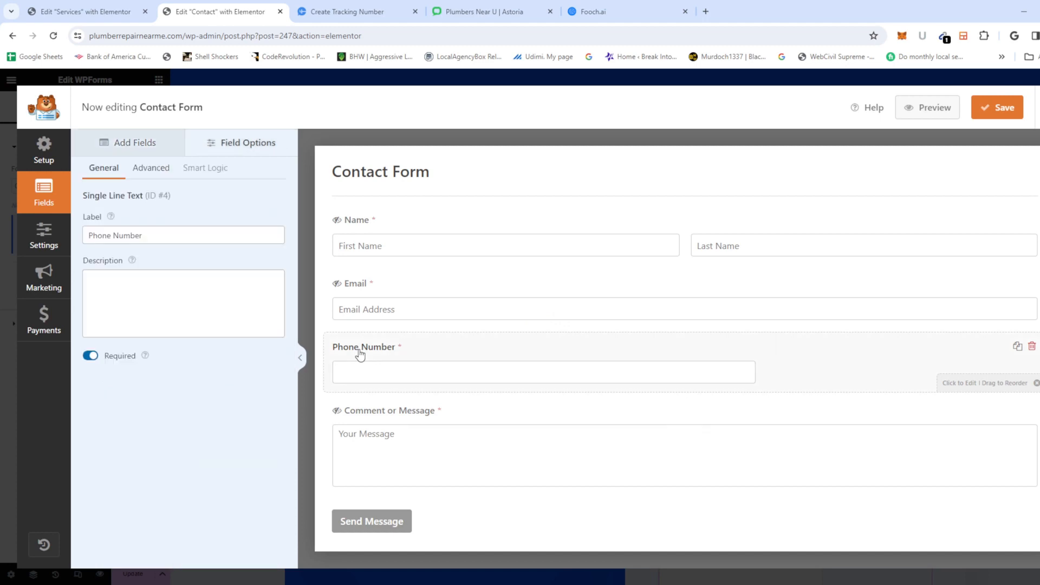
pyautogui.moveTo(126, 236); pyautogui.dragTo(12, 237)
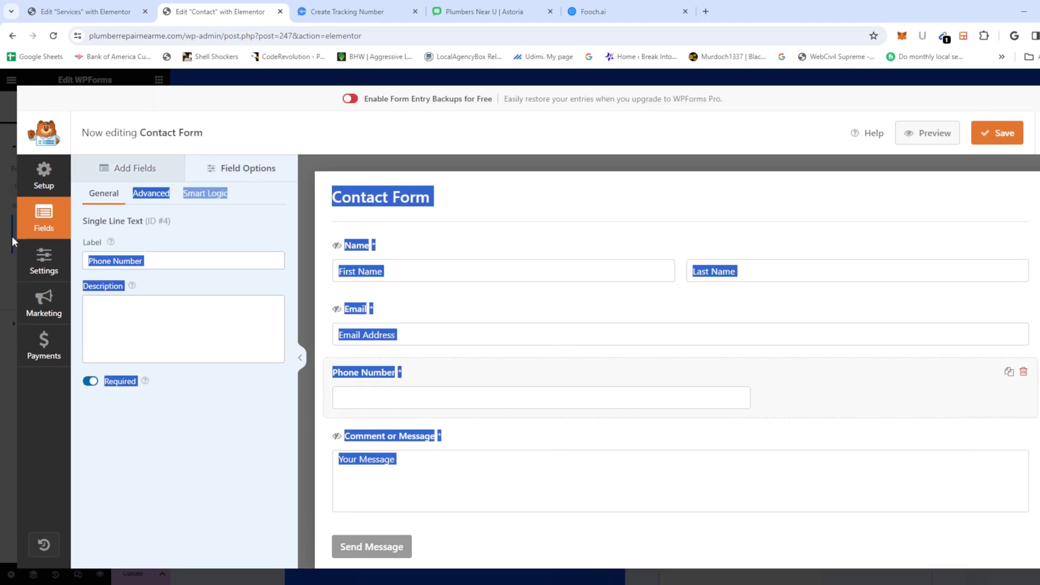
pyautogui.click(124, 263)
pyautogui.tripleClick(125, 264)
pyautogui.hotkey('ctrl', 'c')
pyautogui.press('BackSpace')
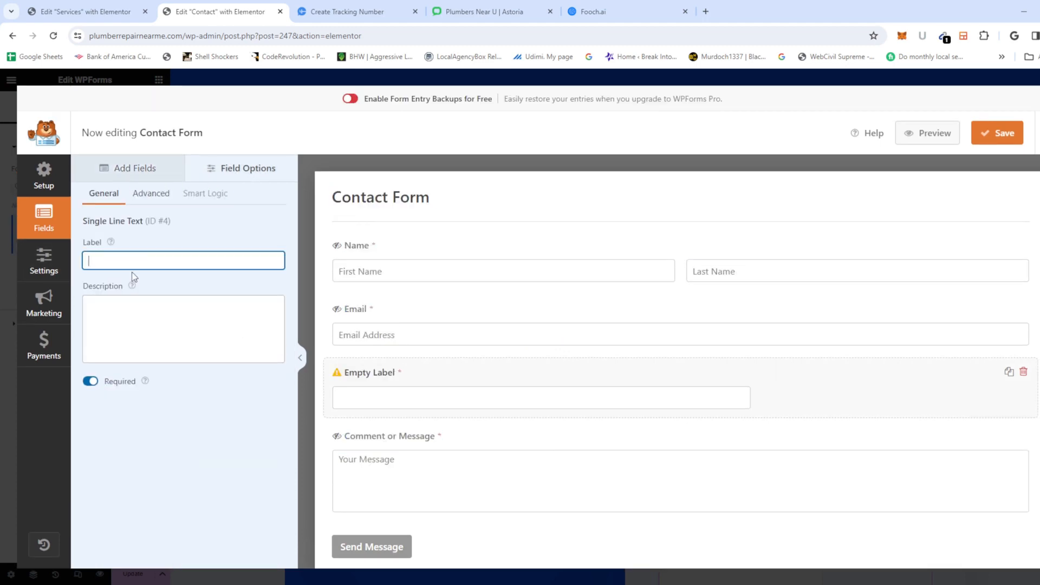
# Step: Set 'Phone Number' as the field's placeholder text instead and save the form
pyautogui.click(150, 312)
pyautogui.hotkey('ctrl', 'v')
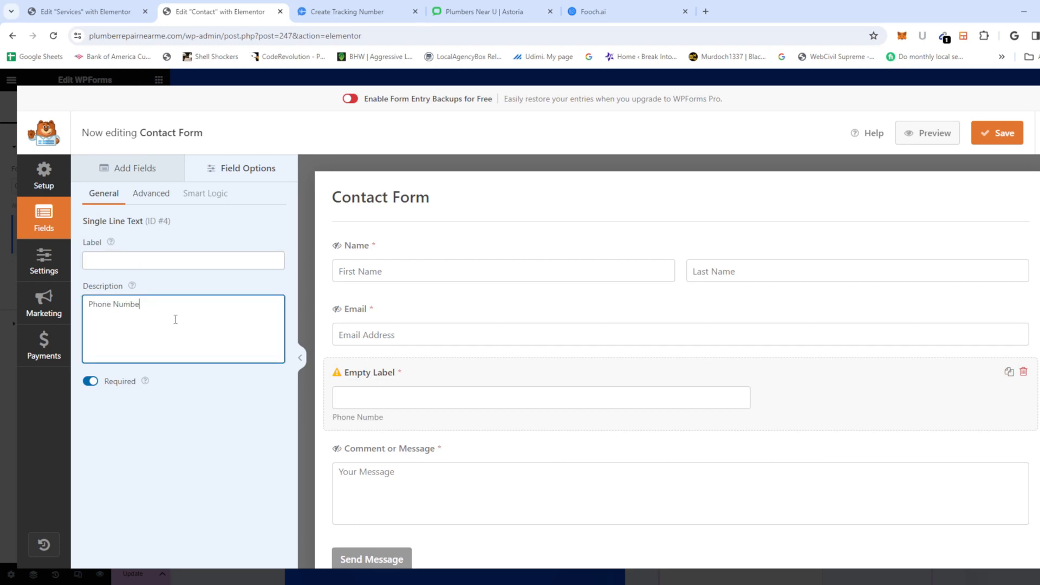
pyautogui.press('BackSpace')
pyautogui.press('BackSpace')
pyautogui.press('BackSpace')
pyautogui.press('BackSpace')
pyautogui.press('BackSpace')
pyautogui.press('BackSpace')
pyautogui.press('BackSpace')
pyautogui.press('BackSpace')
pyautogui.press('BackSpace')
pyautogui.press('BackSpace')
pyautogui.press('BackSpace')
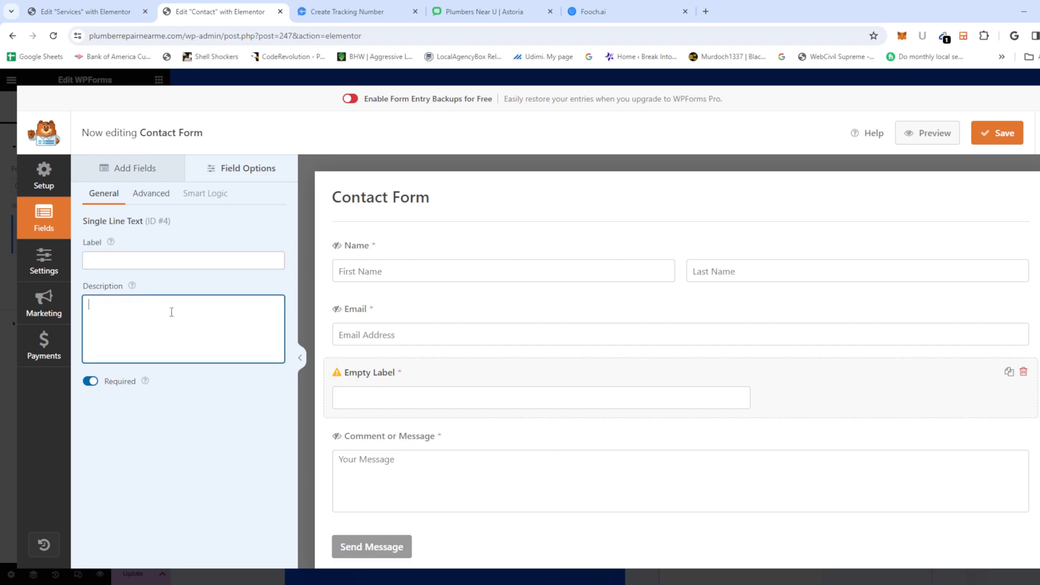
pyautogui.click(146, 196)
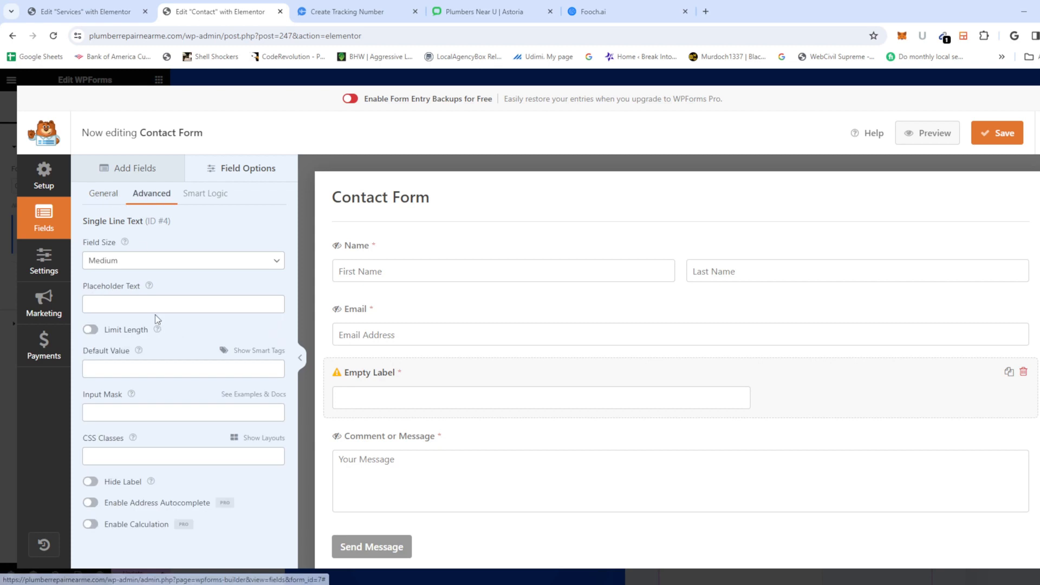
pyautogui.click(144, 304)
pyautogui.hotkey('ctrl', 'v')
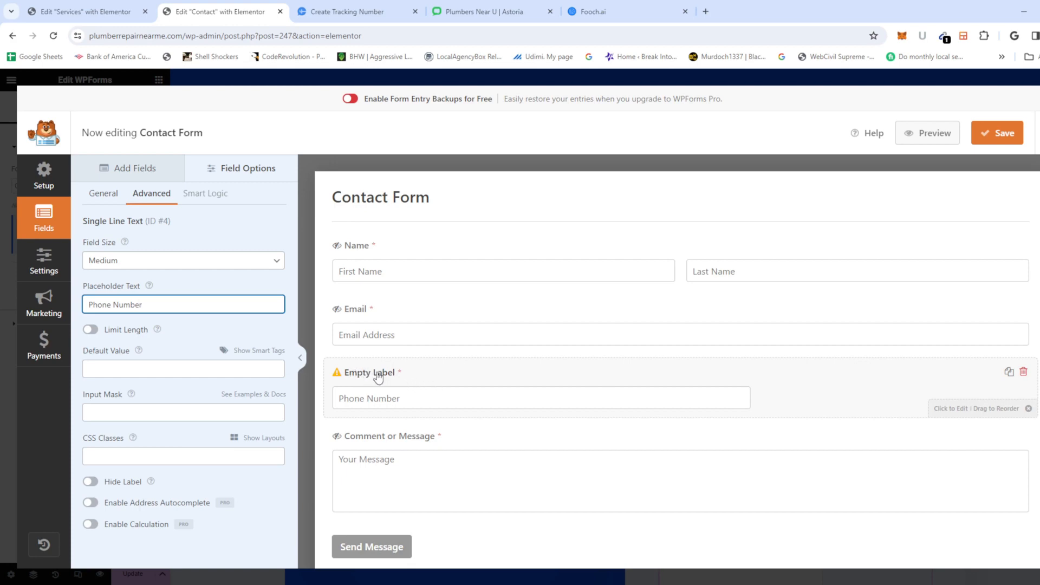
pyautogui.click(985, 136)
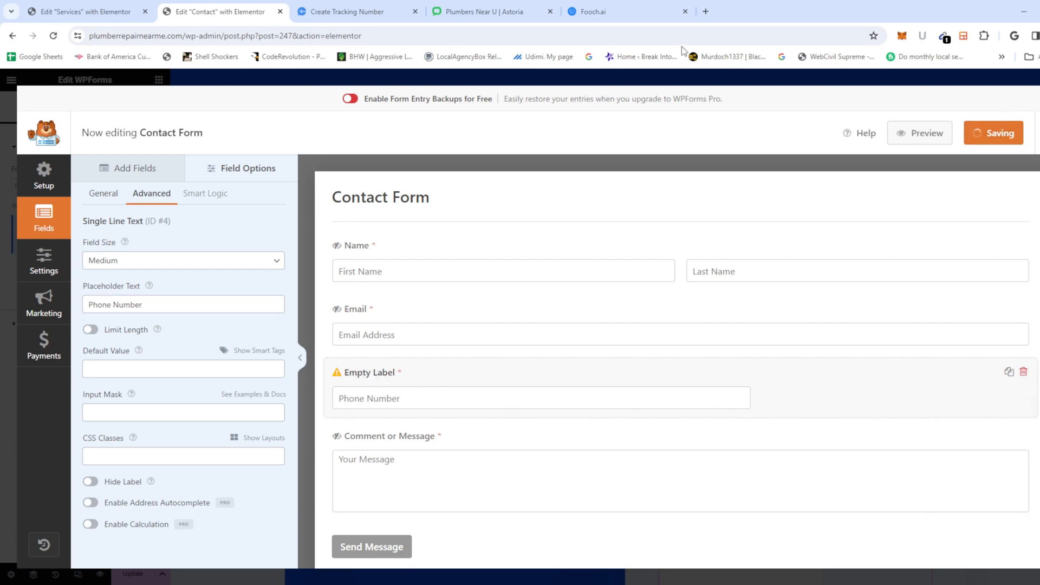
# Step: Load the site's home page and open the live Contact page
pyautogui.click(101, 13)
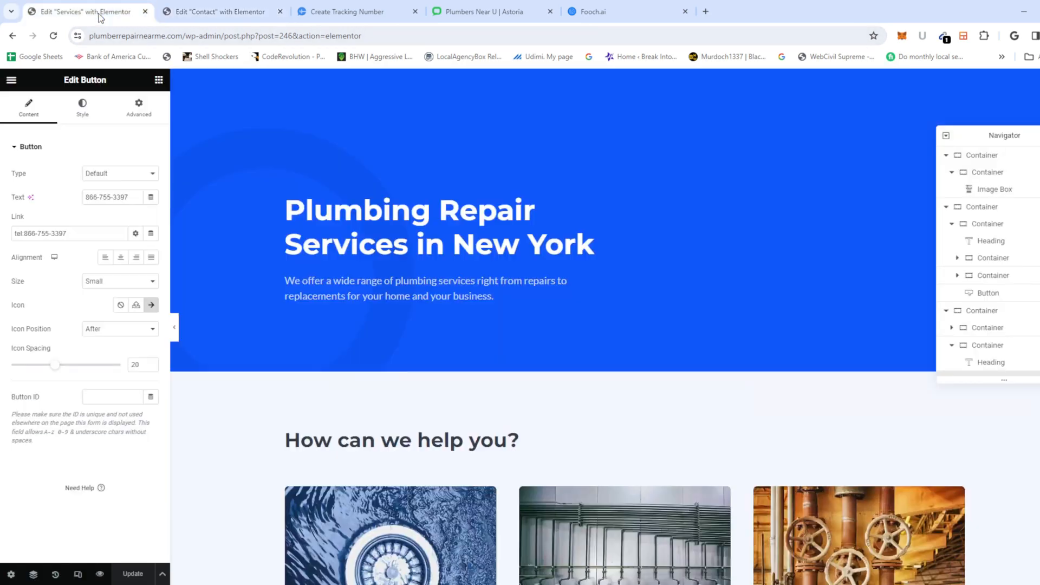
pyautogui.moveTo(184, 37); pyautogui.dragTo(576, 89)
pyautogui.press('BackSpace')
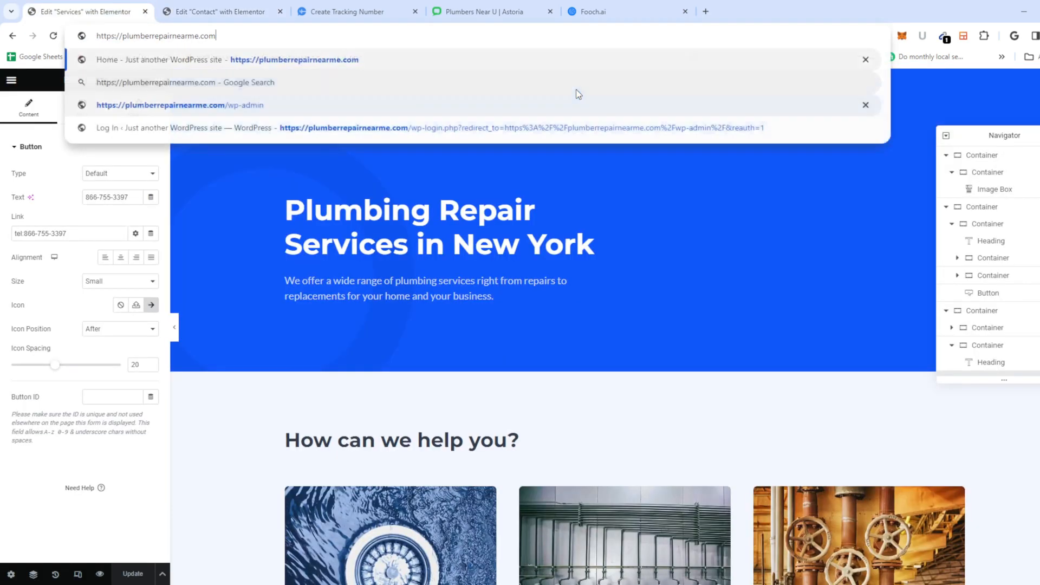
pyautogui.press('Return')
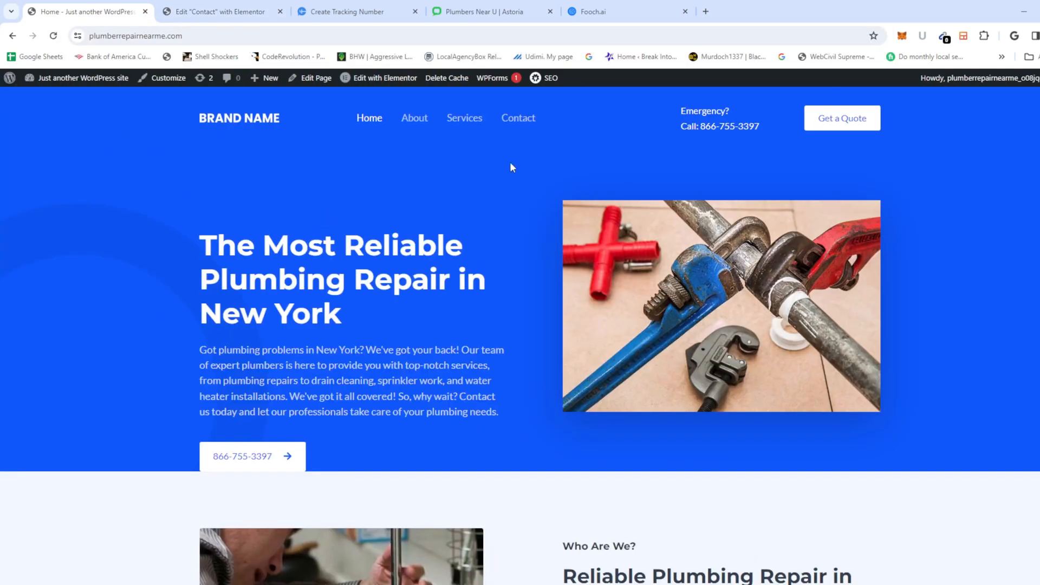
pyautogui.click(530, 125)
# Step: Scroll through the updated contact form, then return to the home page
pyautogui.scroll(-2, 703, 444)
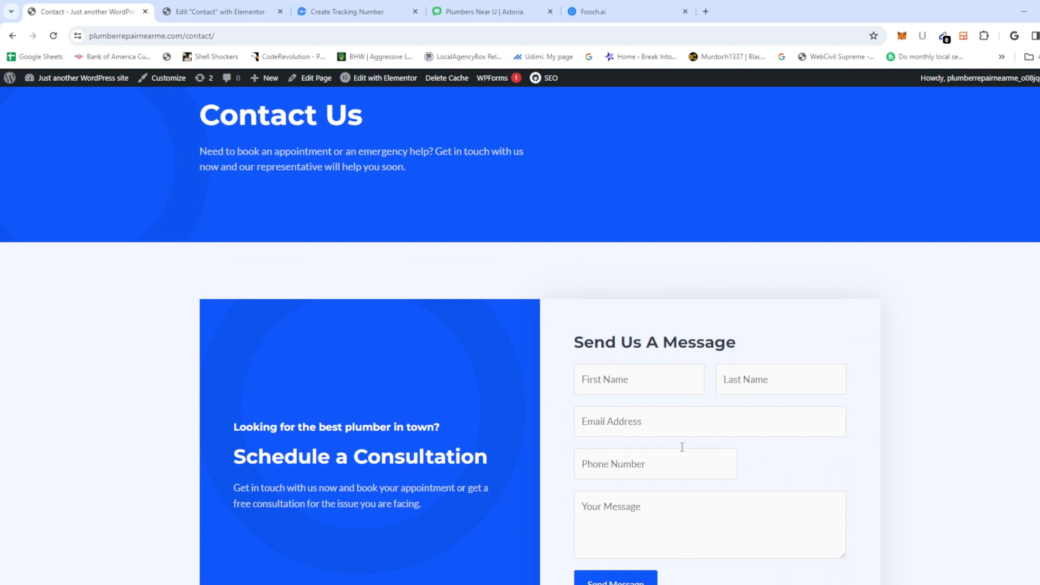
pyautogui.scroll(-2, 682, 447)
pyautogui.click(661, 266)
pyautogui.click(932, 273)
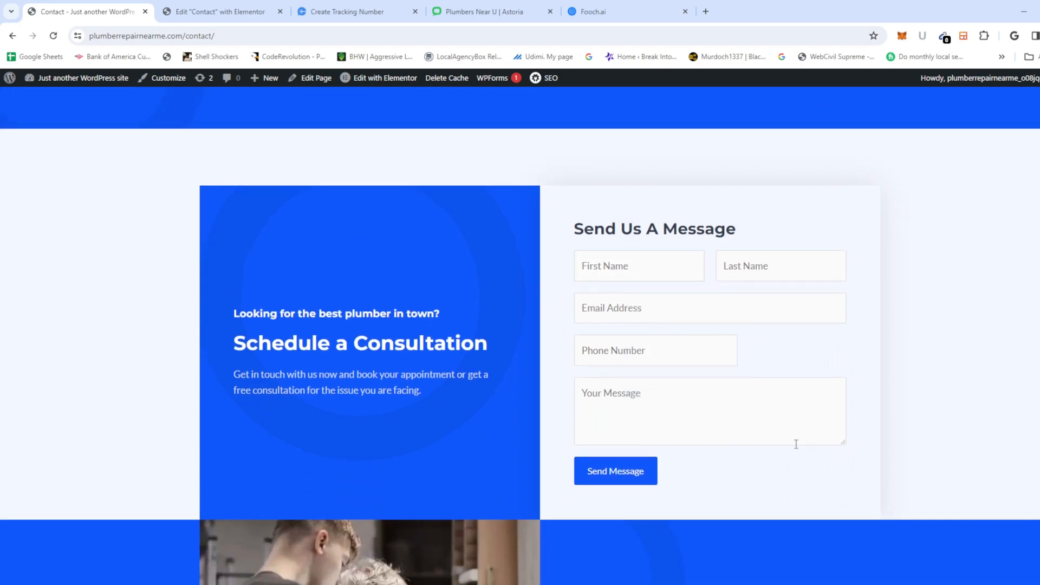
pyautogui.scroll(-3, 731, 473)
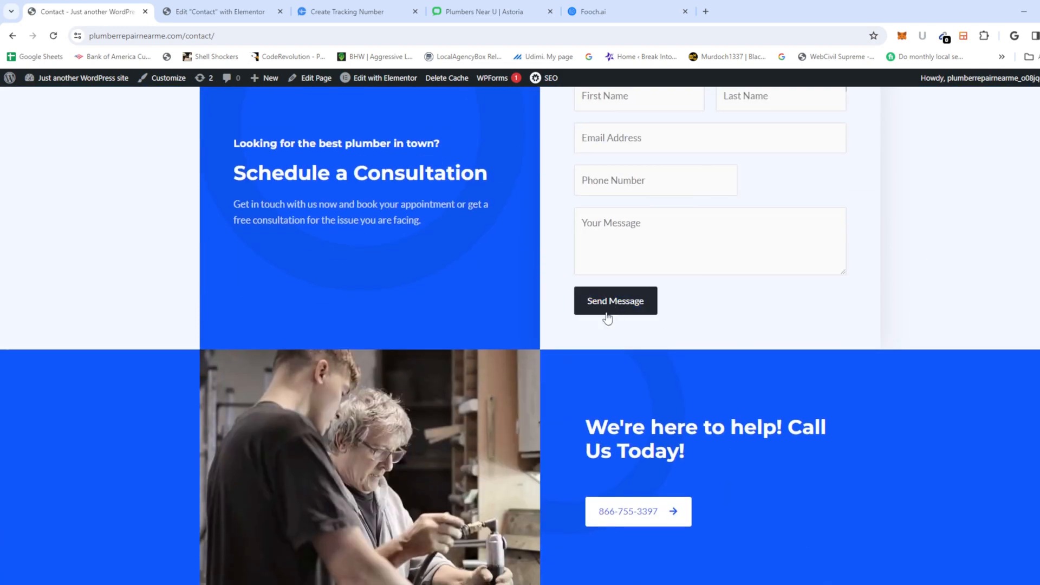
pyautogui.scroll(-4, 580, 383)
pyautogui.scroll(10, 563, 323)
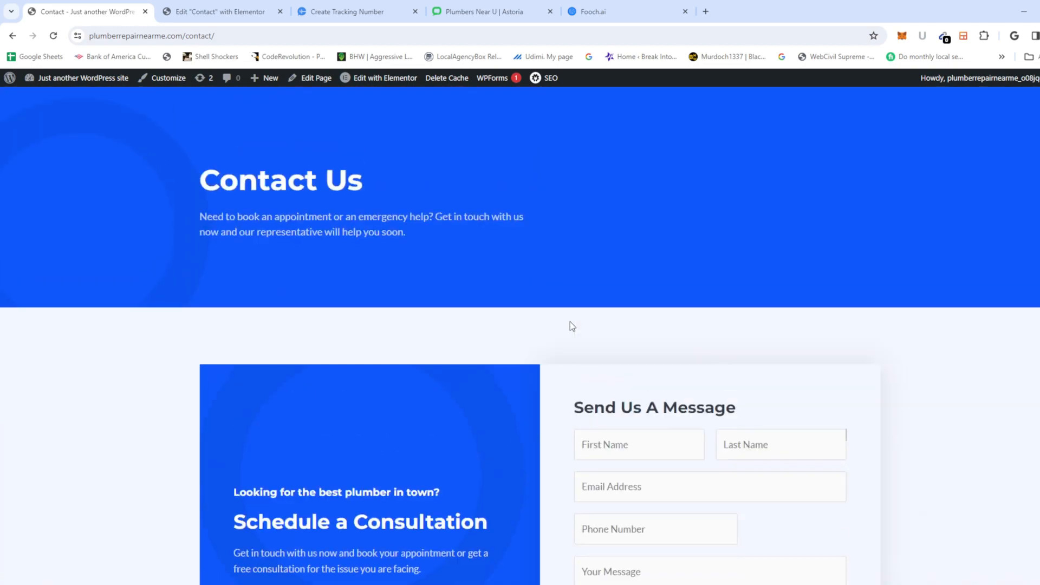
pyautogui.scroll(1, 570, 321)
pyautogui.click(371, 121)
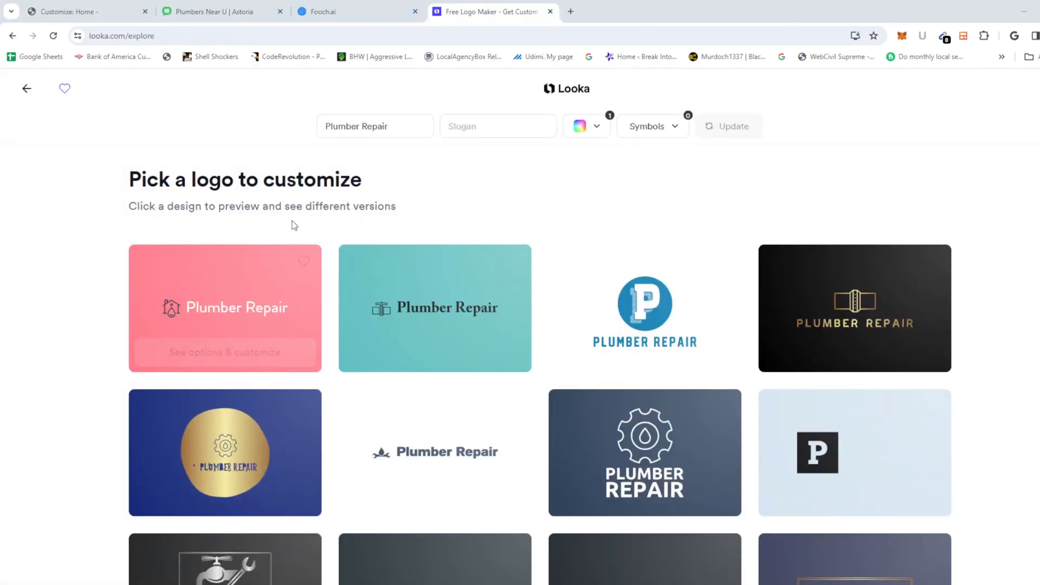
# Step: Choose See options & customize on the pink Plumber Repair card at looka.com/explore
pyautogui.moveTo(148, 287)
pyautogui.click(259, 351)
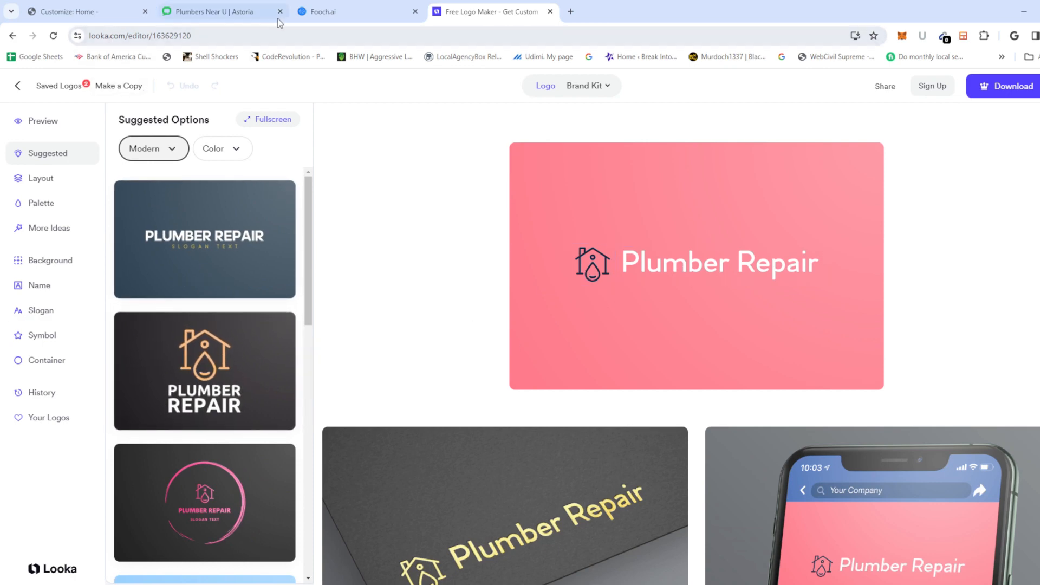
# Step: Compare with the site header, then pick the dark blue PLUMBER REPAIR design
pyautogui.click(76, 11)
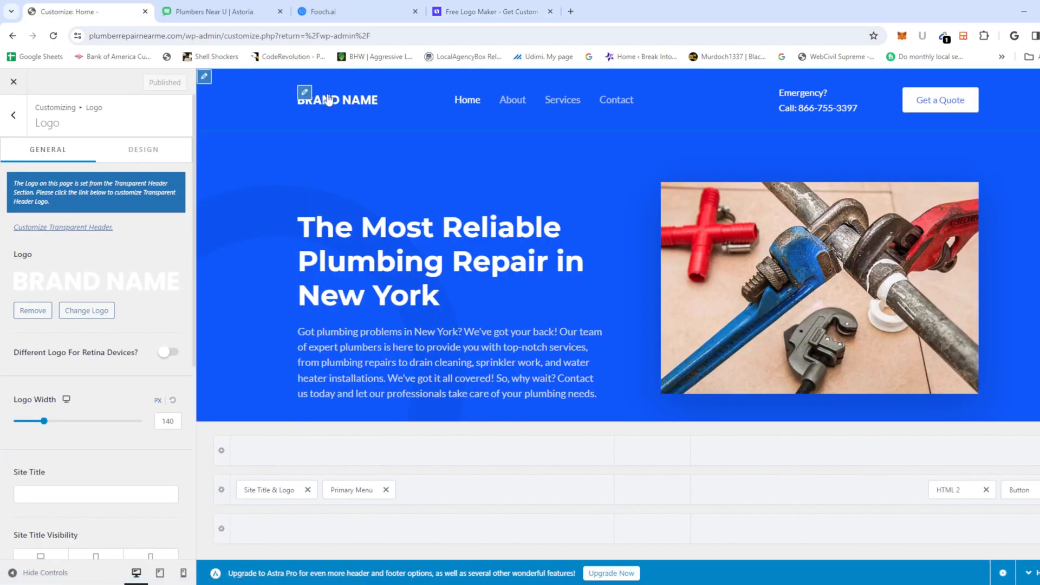
pyautogui.click(492, 15)
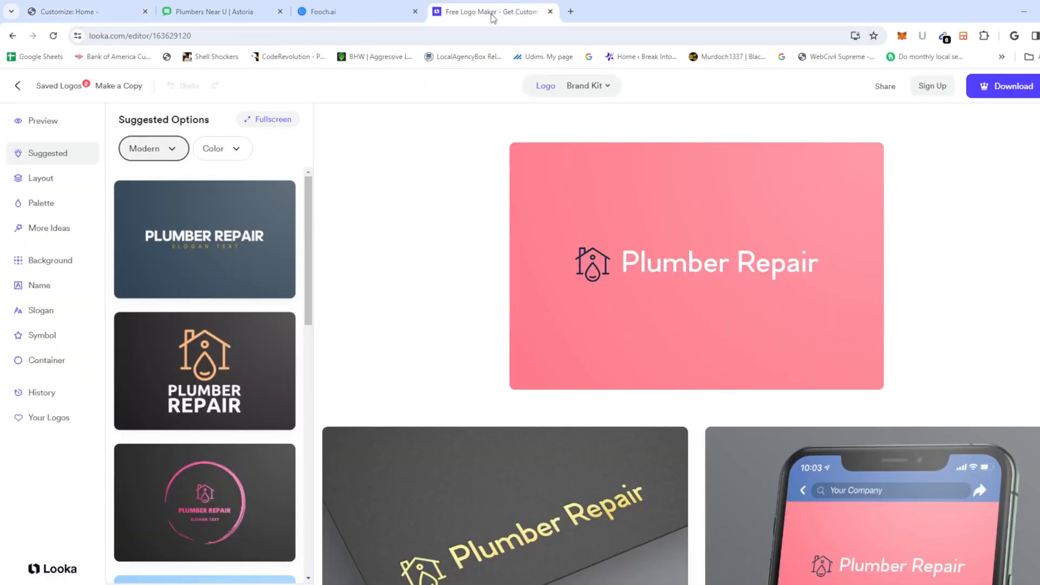
pyautogui.click(214, 242)
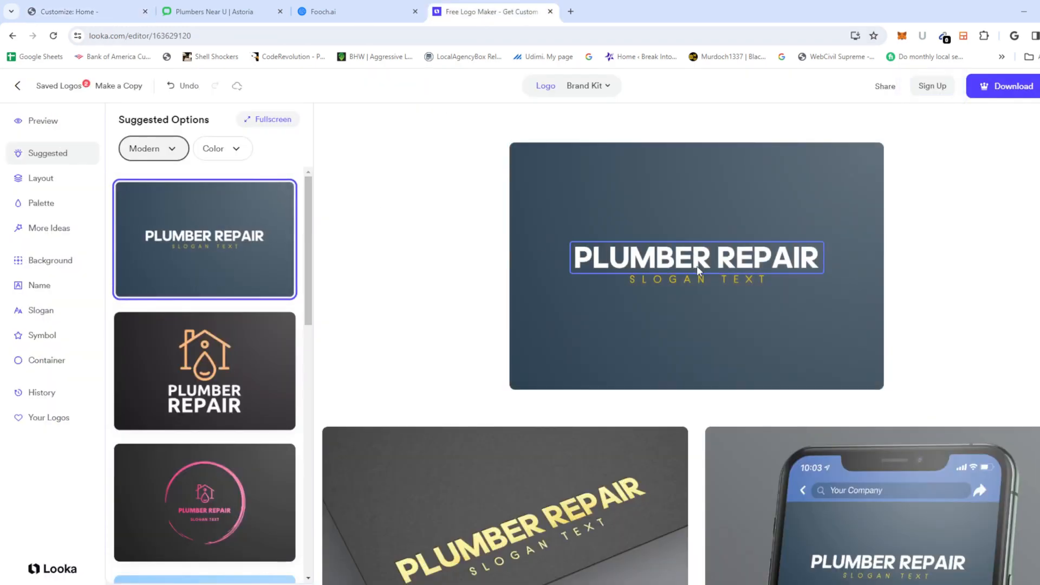
# Step: Replace the SLOGAN TEXT placeholder with 'Near Me' and bring up the download options
pyautogui.click(697, 280)
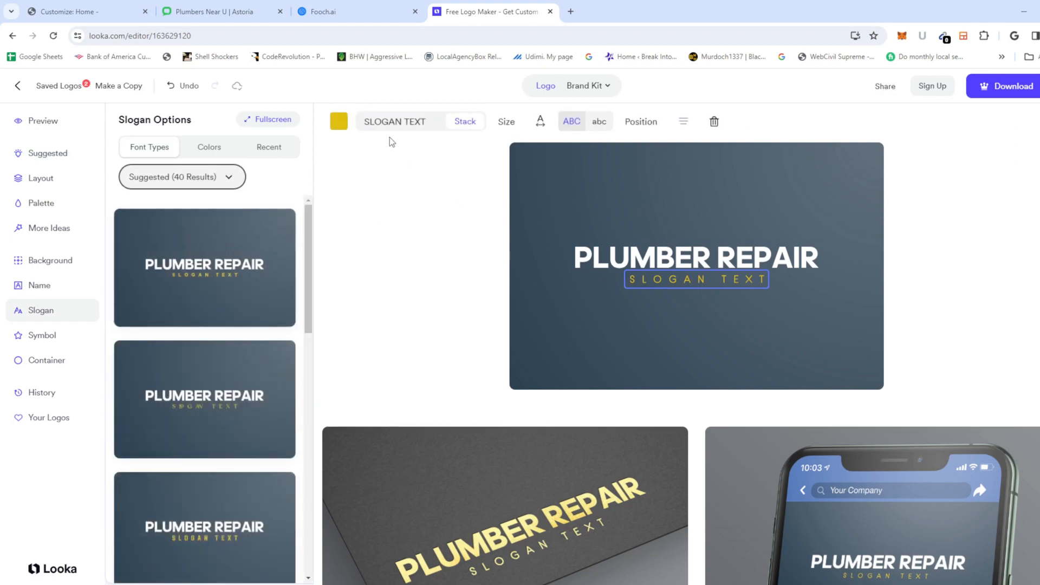
pyautogui.tripleClick(381, 118)
pyautogui.write('f')
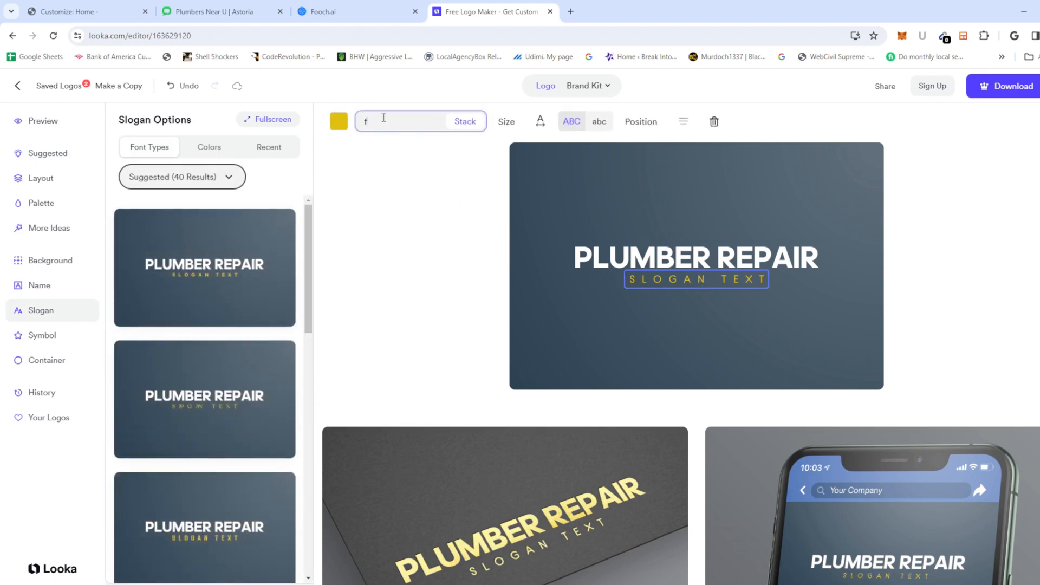
pyautogui.press('BackSpace')
pyautogui.write('Near Me')
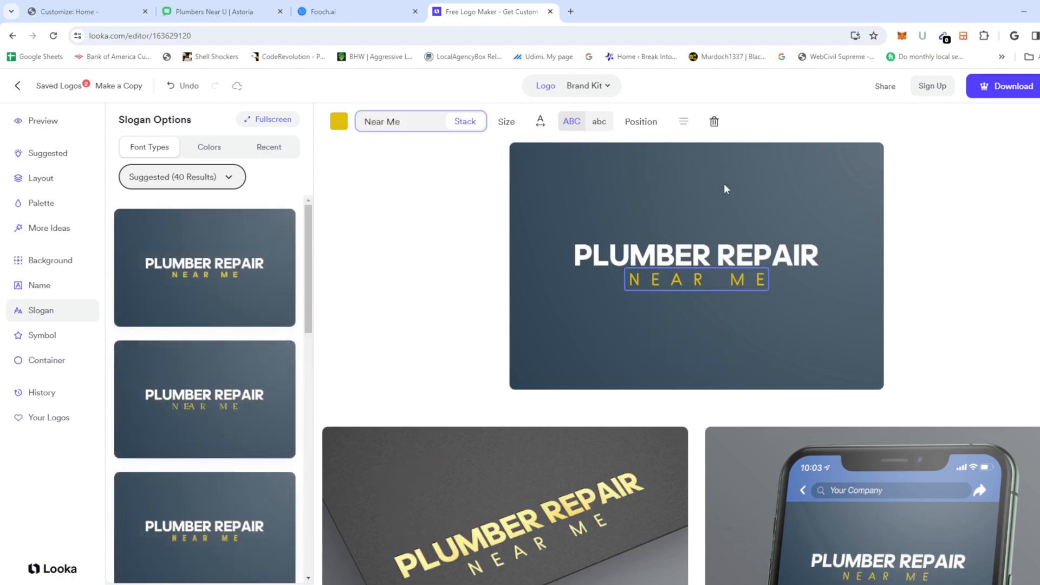
pyautogui.click(939, 190)
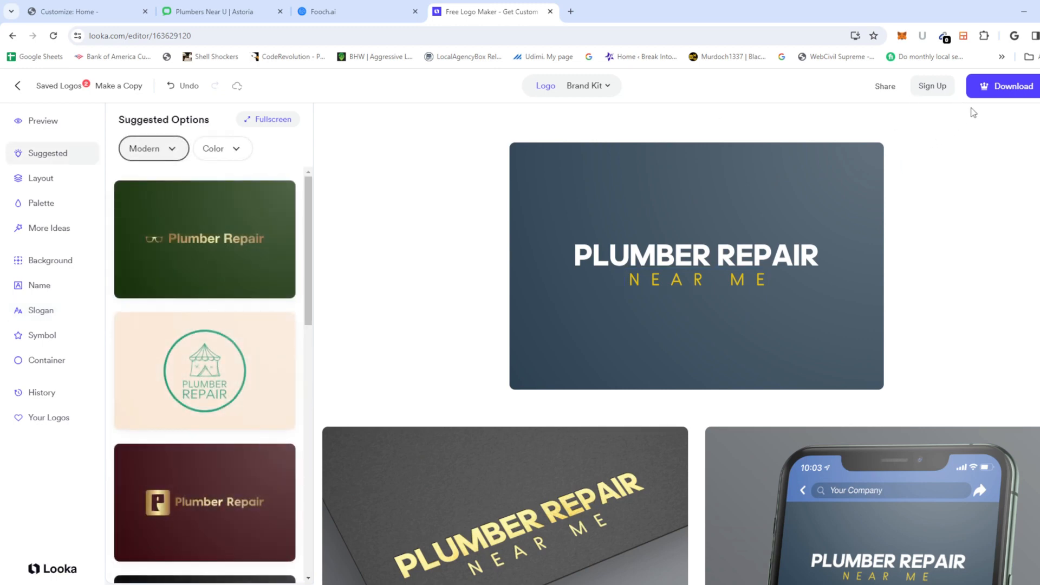
pyautogui.click(987, 88)
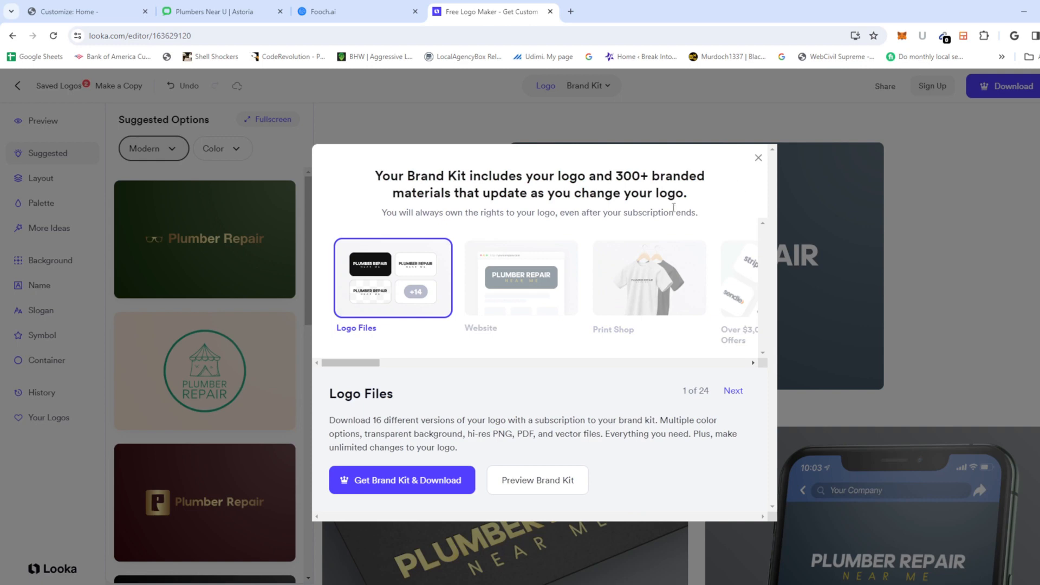
# Step: Dismiss the Brand Kit offer
pyautogui.click(757, 158)
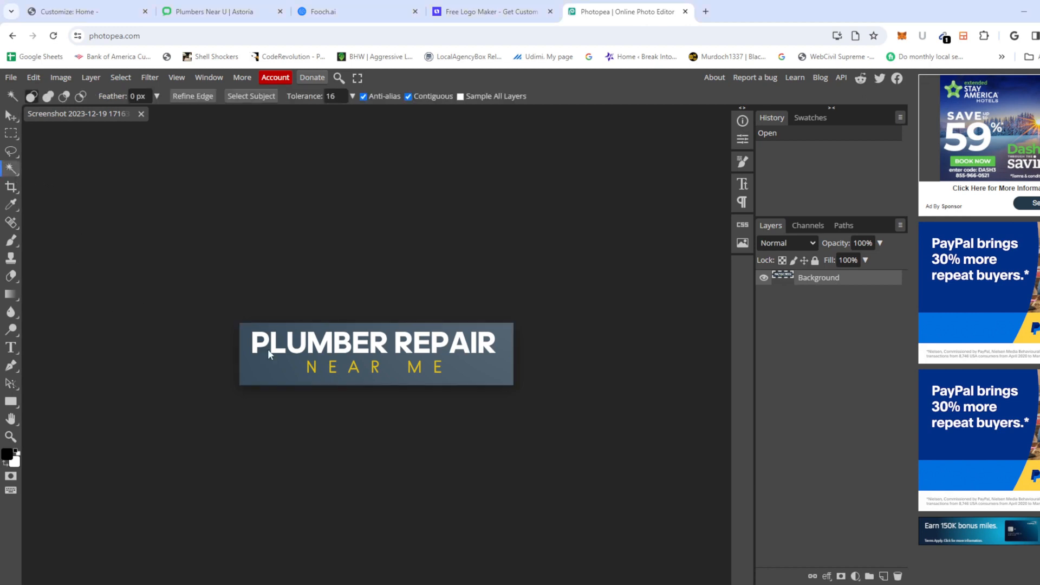
# Step: Magic-wand and delete the blue banner background around the lettering
pyautogui.click(274, 373)
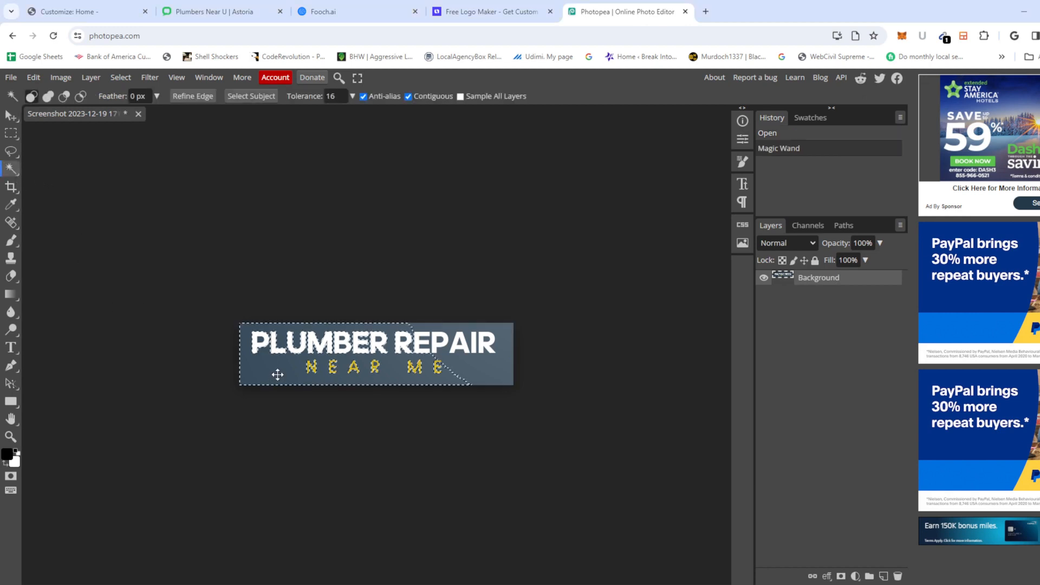
pyautogui.press('Delete')
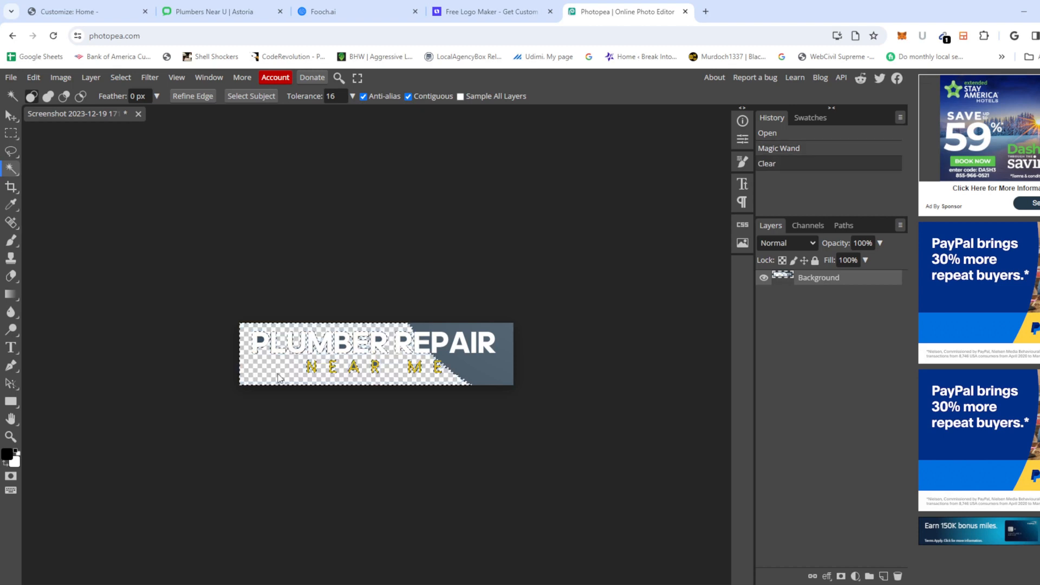
pyautogui.click(474, 370)
pyautogui.press('Delete')
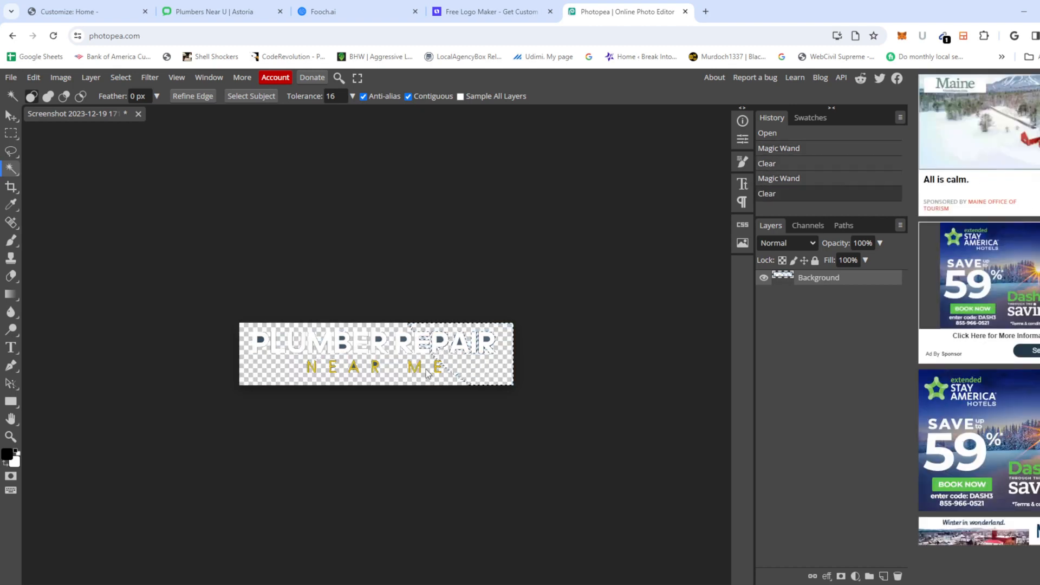
pyautogui.hscroll(-2, 431, 350)
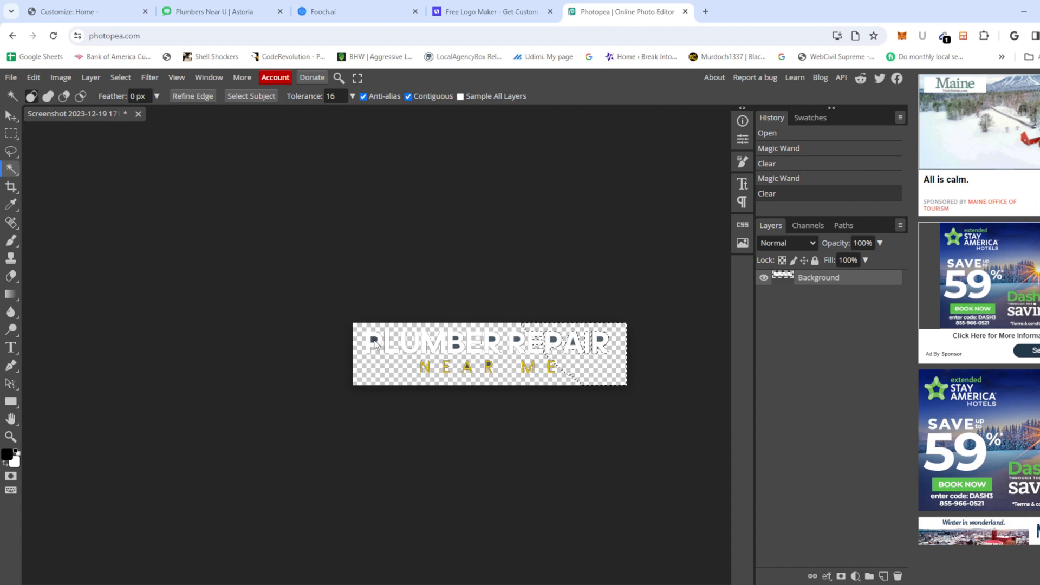
# Step: Clear the dark fills inside PLUMBER's P, B and R letters
pyautogui.click(374, 344)
pyautogui.press('Delete')
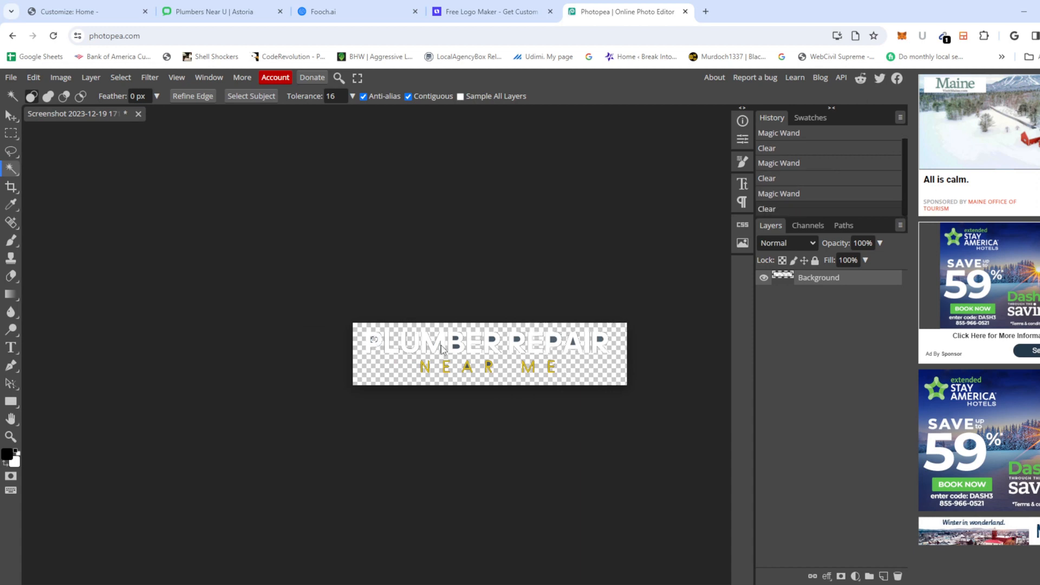
pyautogui.click(457, 349)
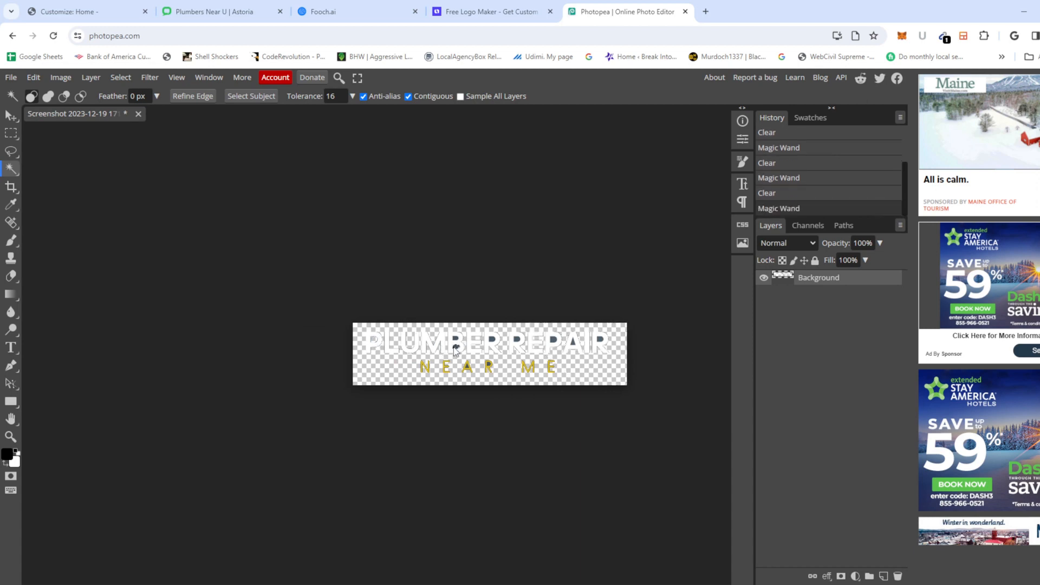
pyautogui.press('Delete')
pyautogui.press('Delete')
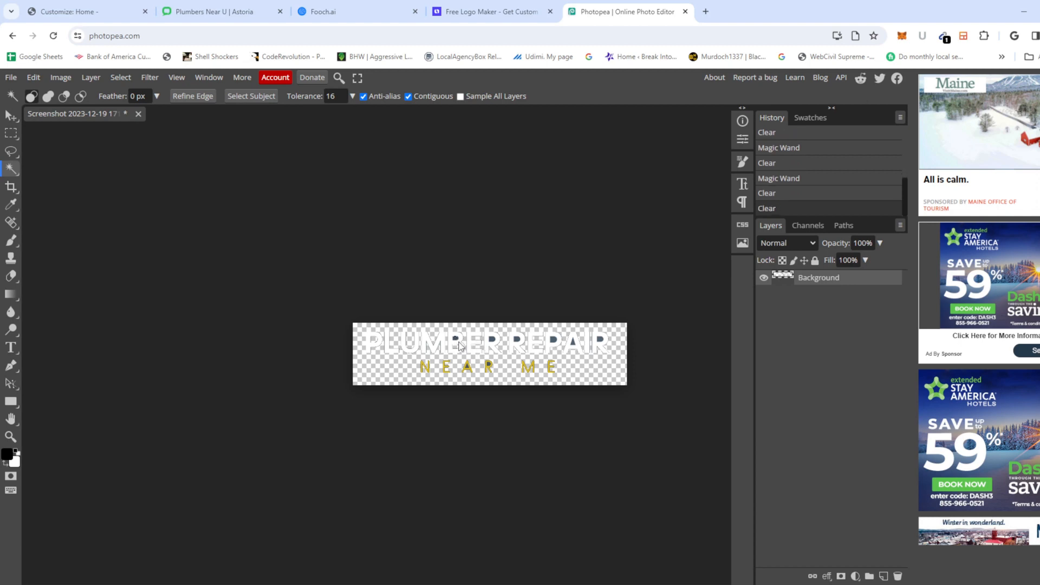
pyautogui.click(459, 347)
pyautogui.press('Delete')
pyautogui.click(494, 341)
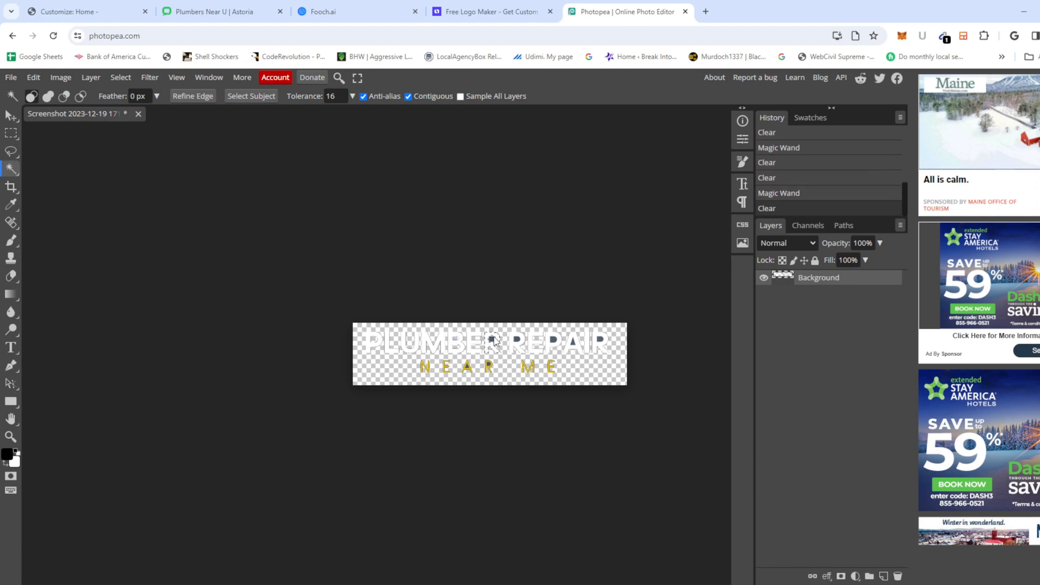
pyautogui.click(492, 340)
pyautogui.press('Delete')
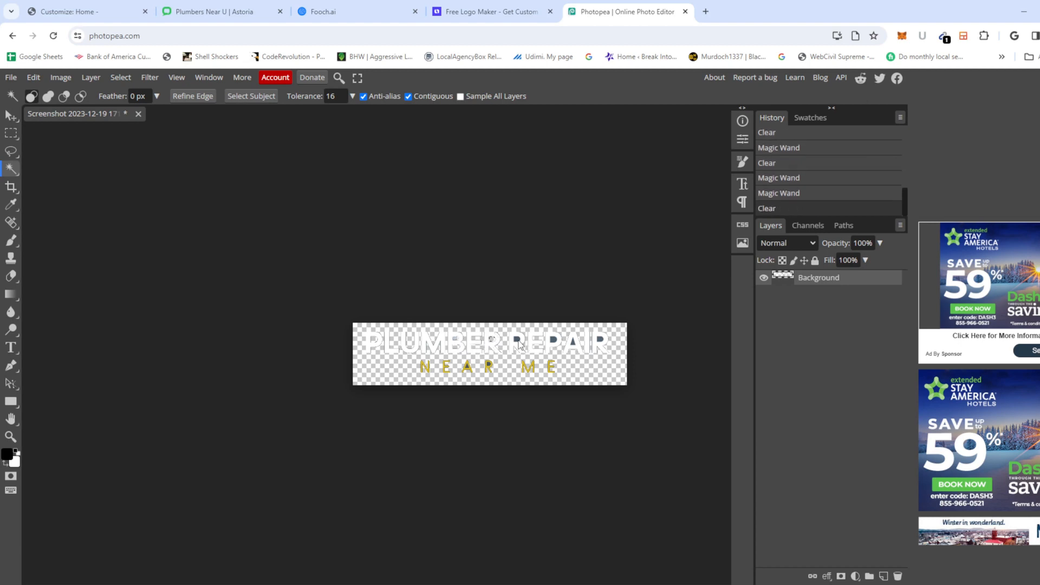
# Step: Clear the holes inside REPAIR's R, P, A and last R, then deselect
pyautogui.click(519, 343)
pyautogui.press('Delete')
pyautogui.click(554, 340)
pyautogui.press('Delete')
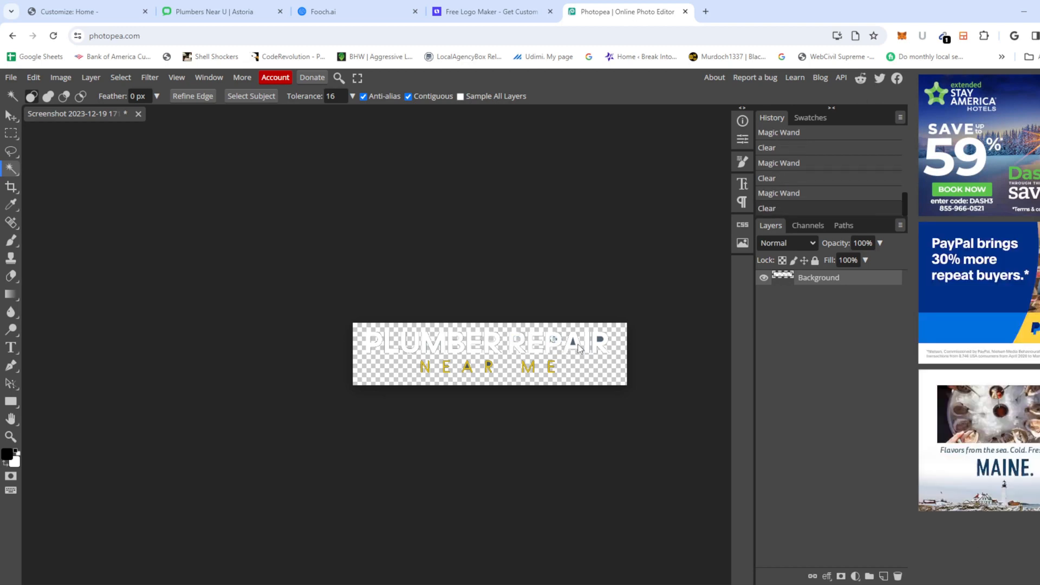
pyautogui.click(573, 344)
pyautogui.press('Delete')
pyautogui.click(599, 341)
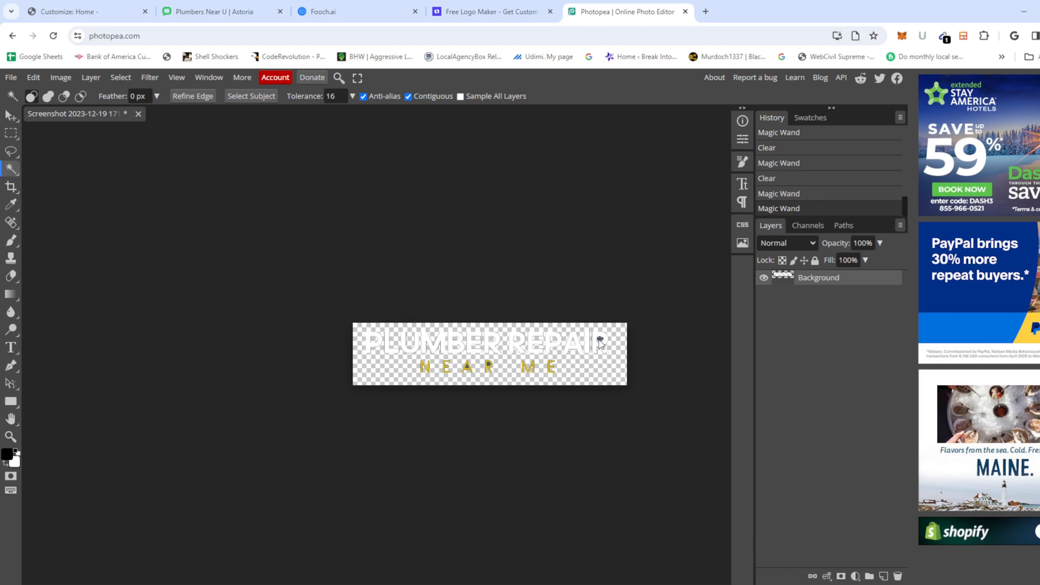
pyautogui.press('Delete')
pyautogui.click(561, 374)
pyautogui.click(504, 359)
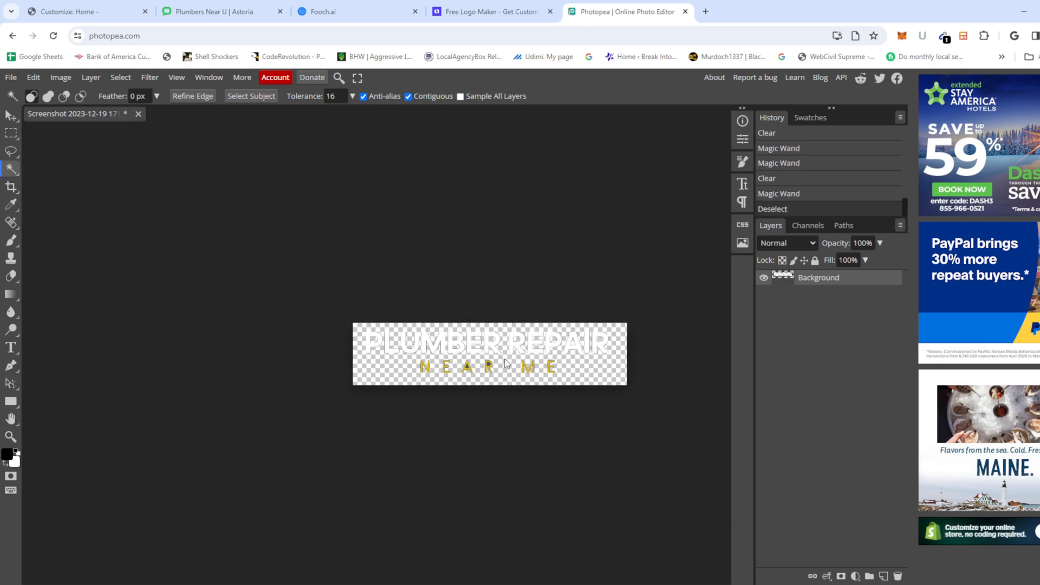
# Step: Delete two leftover patches in the lettering and zoom out to check the whole logo
pyautogui.scroll(2, 488, 360)
pyautogui.scroll(-2, 488, 361)
pyautogui.hscroll(-1, 482, 385)
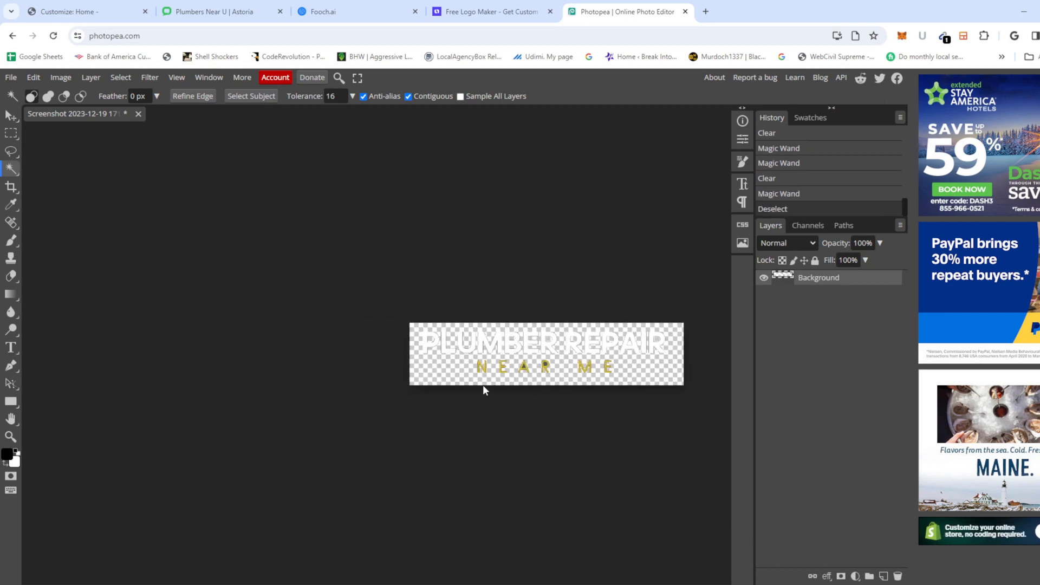
pyautogui.hscroll(1, 483, 386)
pyautogui.scroll(2, 484, 376)
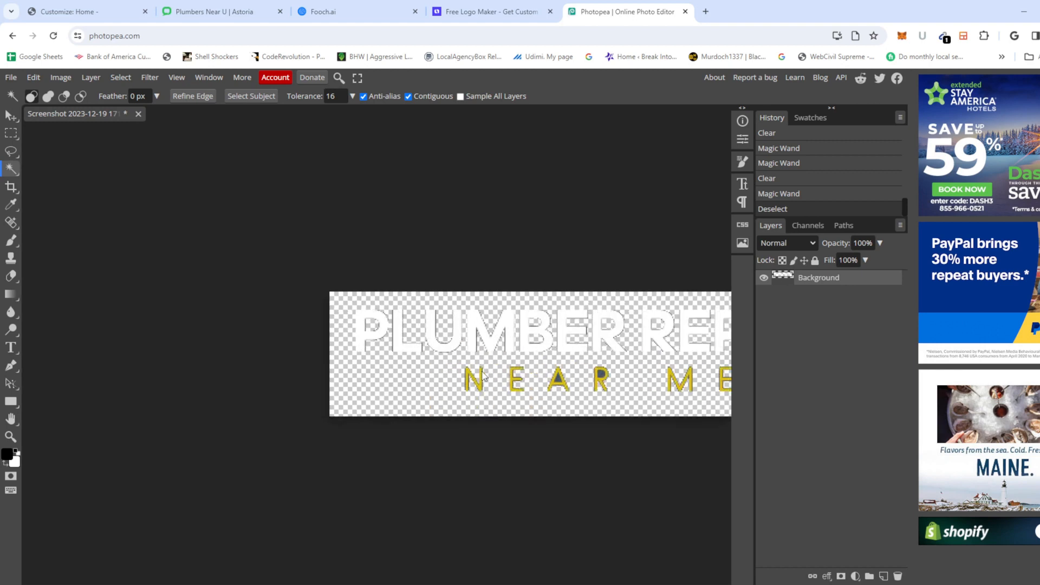
pyautogui.click(558, 382)
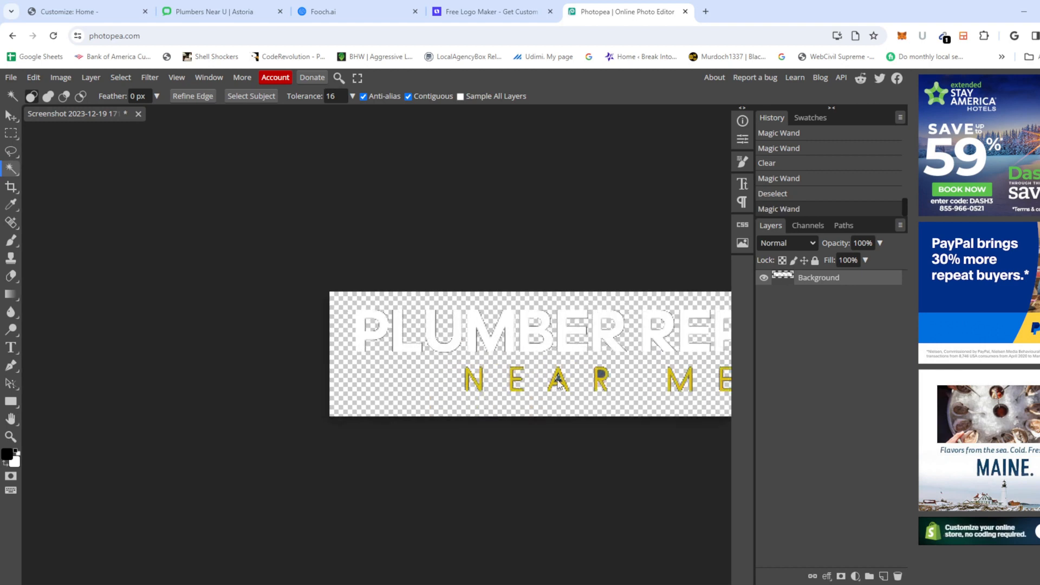
pyautogui.press('Delete')
pyautogui.click(602, 375)
pyautogui.press('Delete')
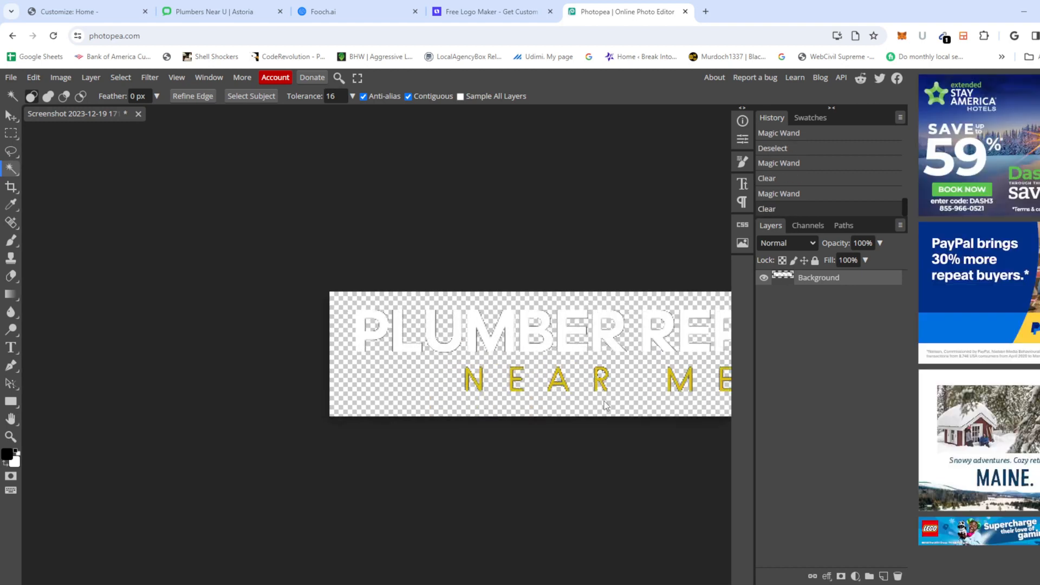
pyautogui.scroll(2, 477, 428)
pyautogui.scroll(-1, 470, 422)
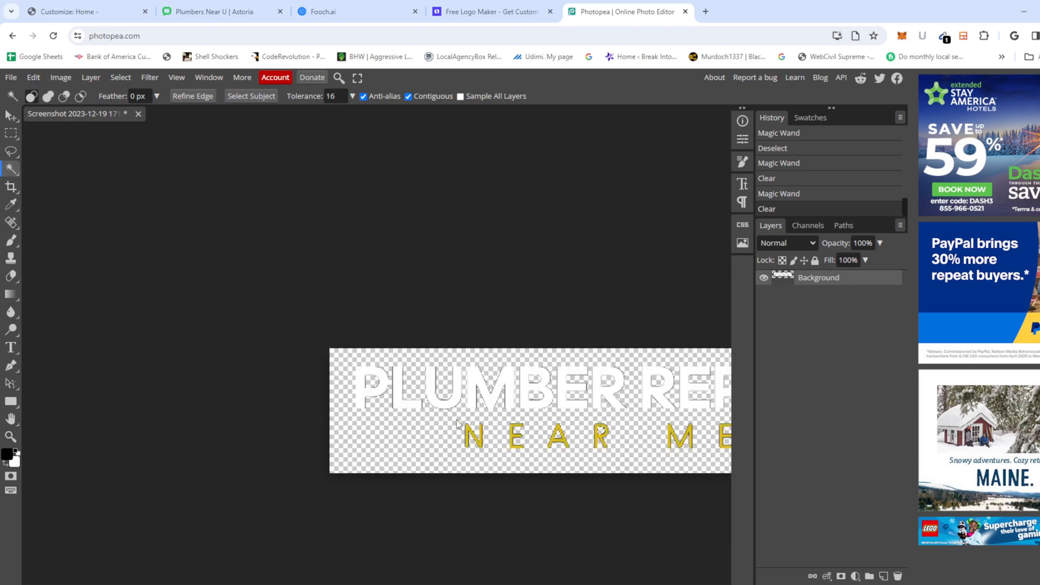
pyautogui.hotkey('ctrl', '-')
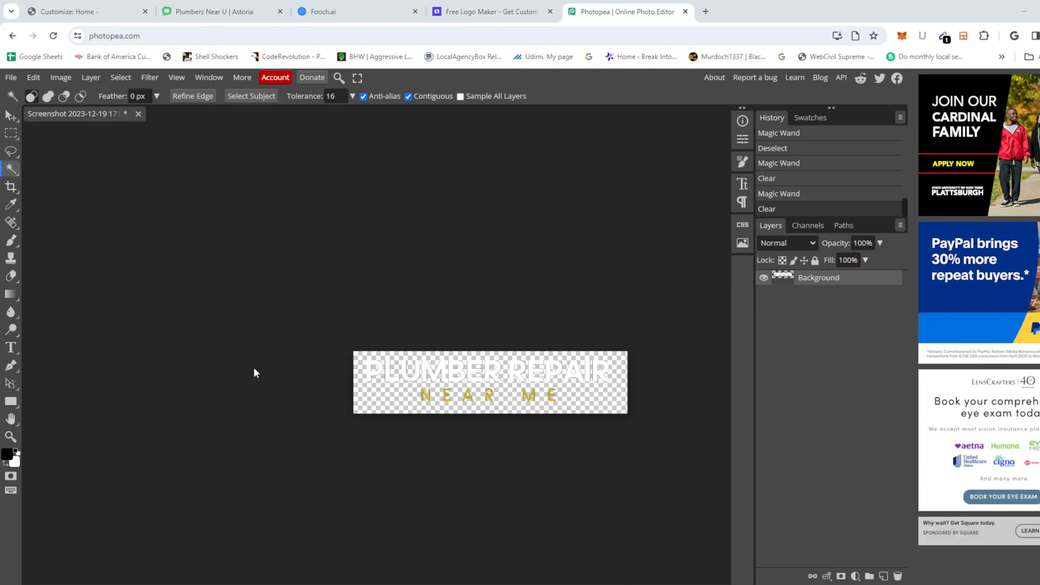
pyautogui.click(11, 77)
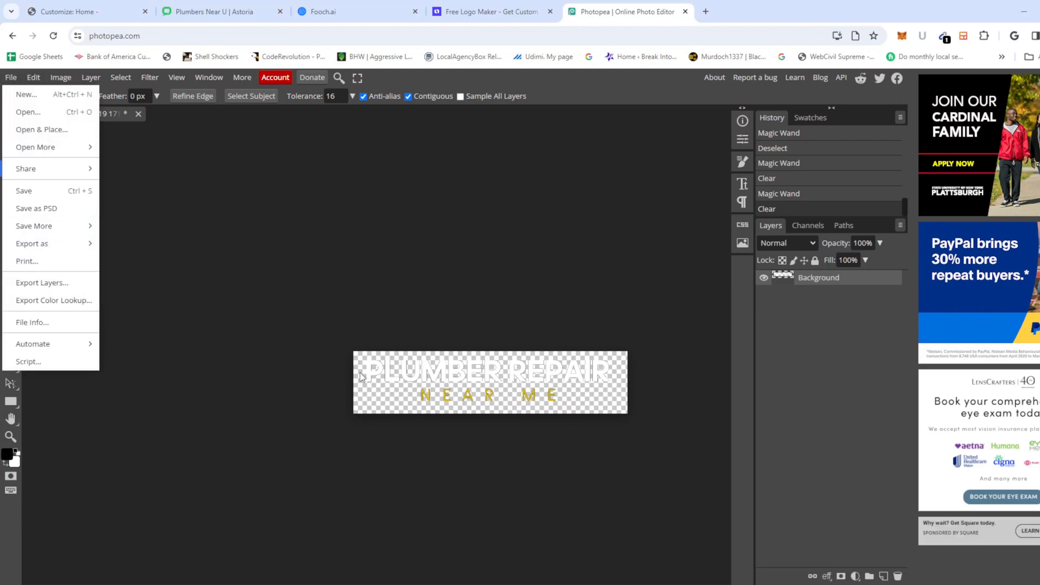
# Step: Export the logo as a 483 × 110 px PNG at 100% quality and save it
pyautogui.scroll(2, 356, 366)
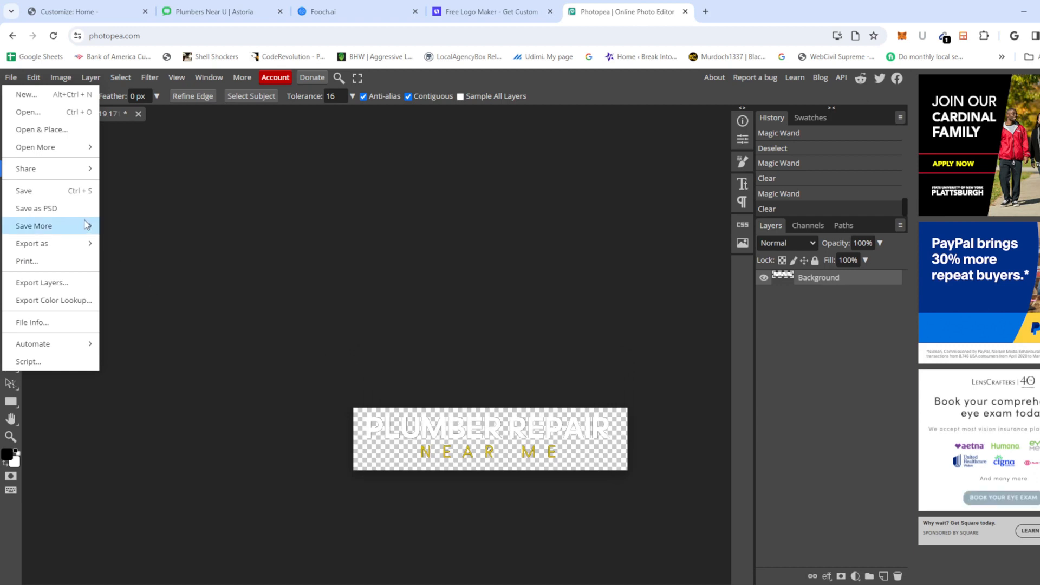
pyautogui.moveTo(59, 243)
pyautogui.click(129, 245)
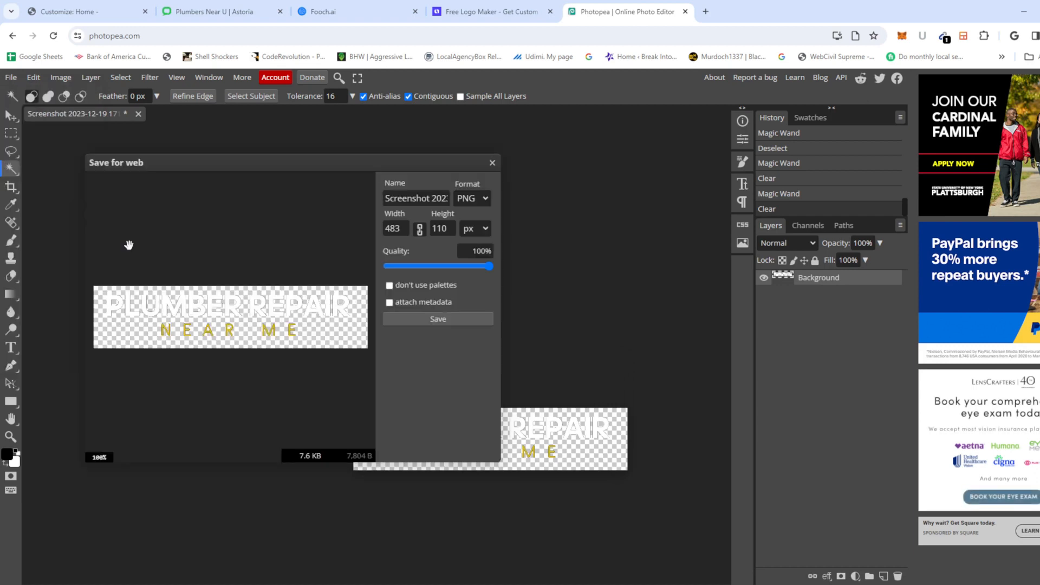
pyautogui.click(419, 319)
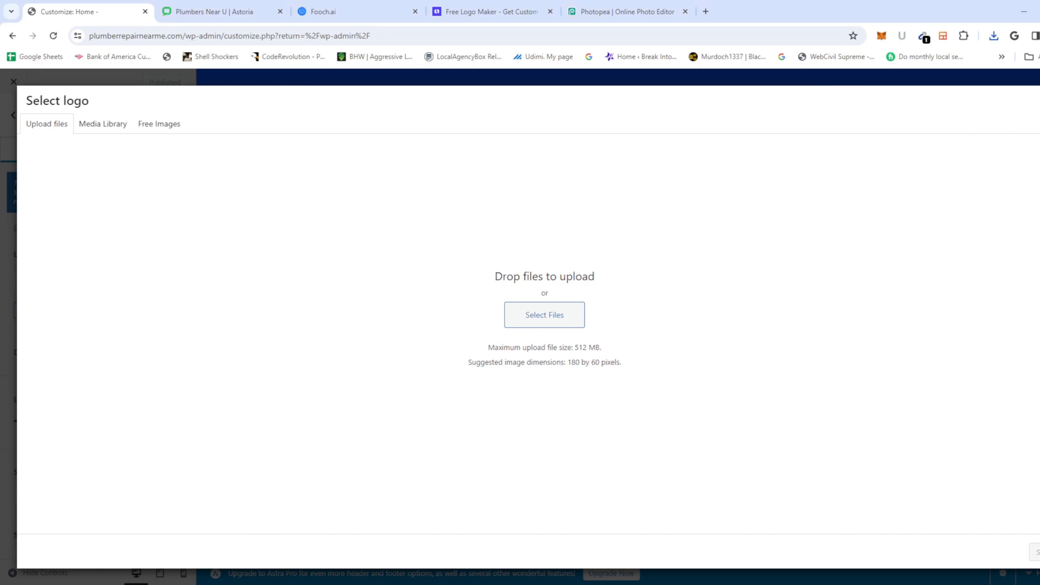
# Step: Upload the exported logo PNG and retitle it 'plumber' in the media library
pyautogui.click(1039, 99)
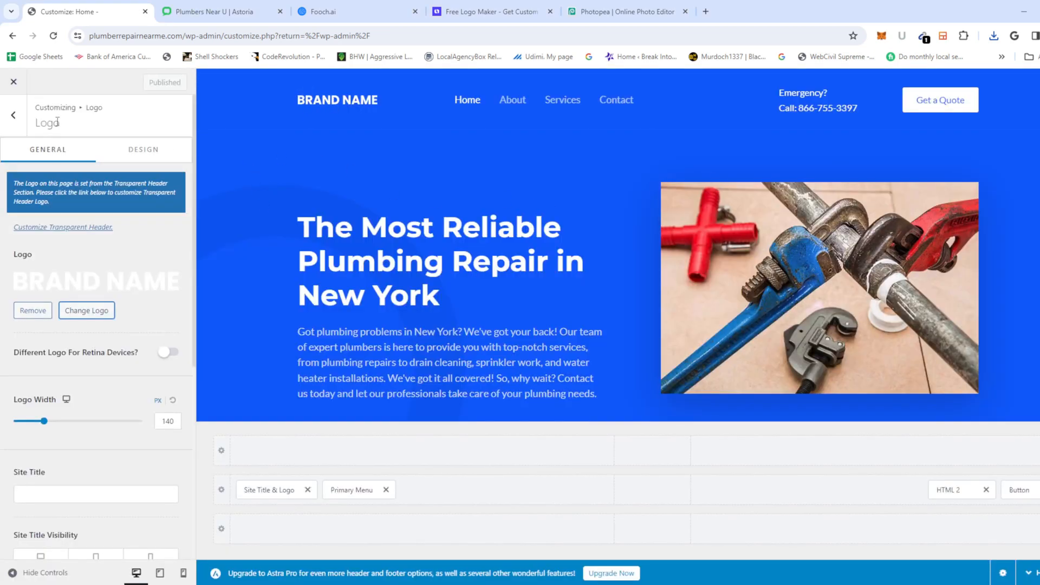
pyautogui.click(100, 315)
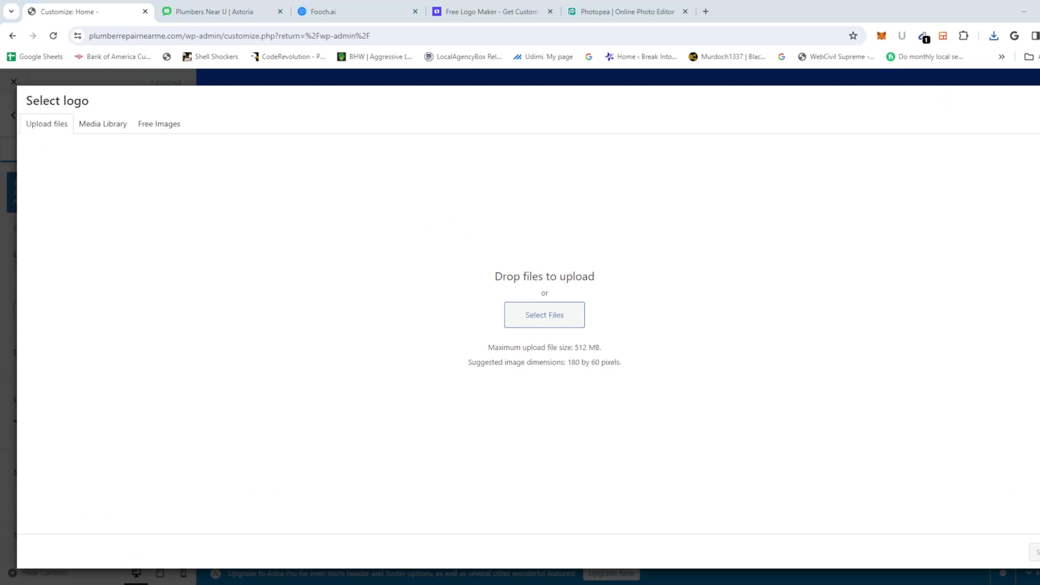
pyautogui.moveTo(0, 314); pyautogui.dragTo(255, 302)
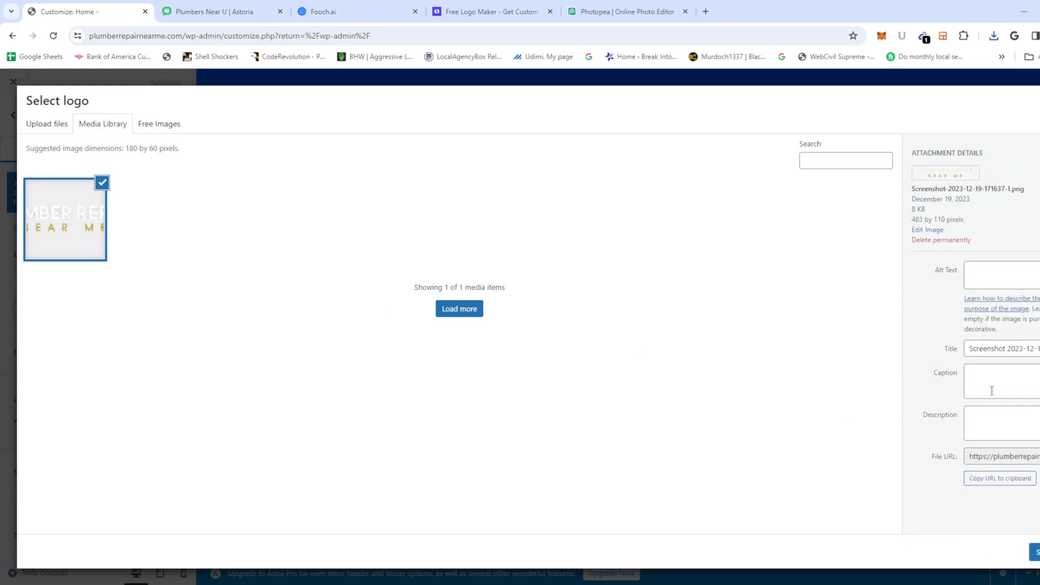
pyautogui.tripleClick(1015, 348)
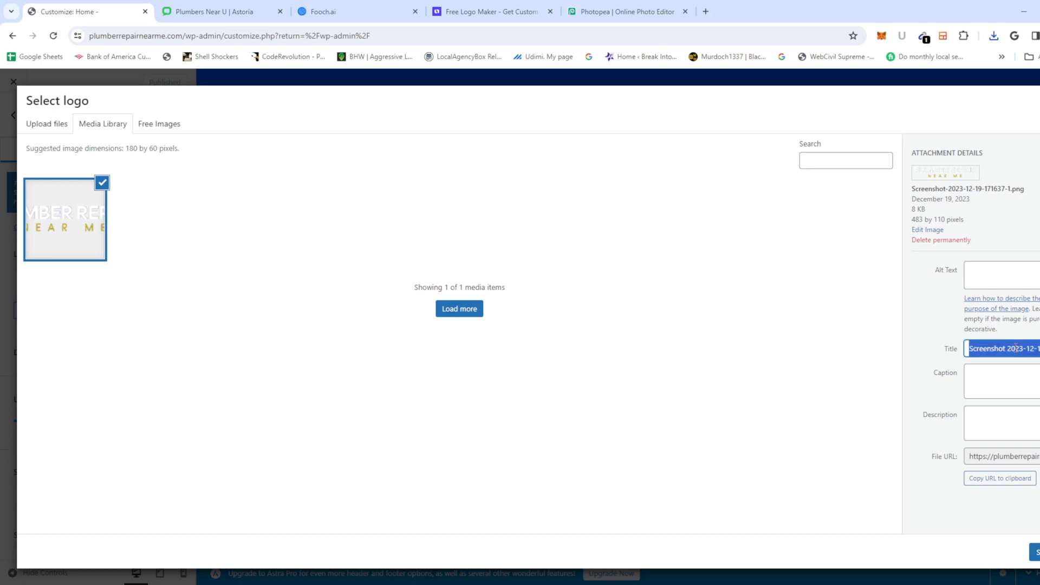
pyautogui.write('plumber repair near m')
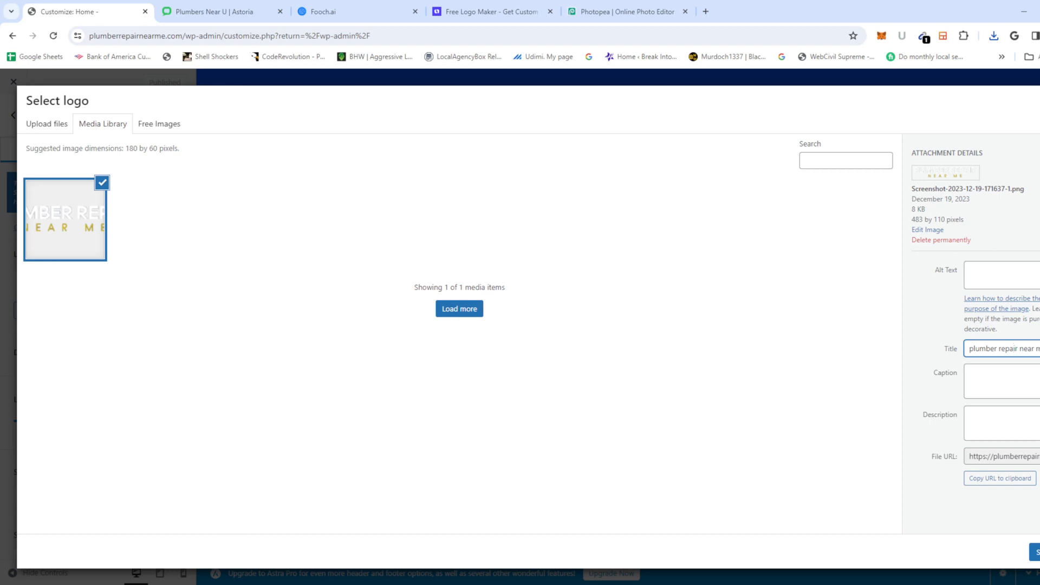
# Step: Select the image as the site logo and skip cropping
pyautogui.click(1035, 551)
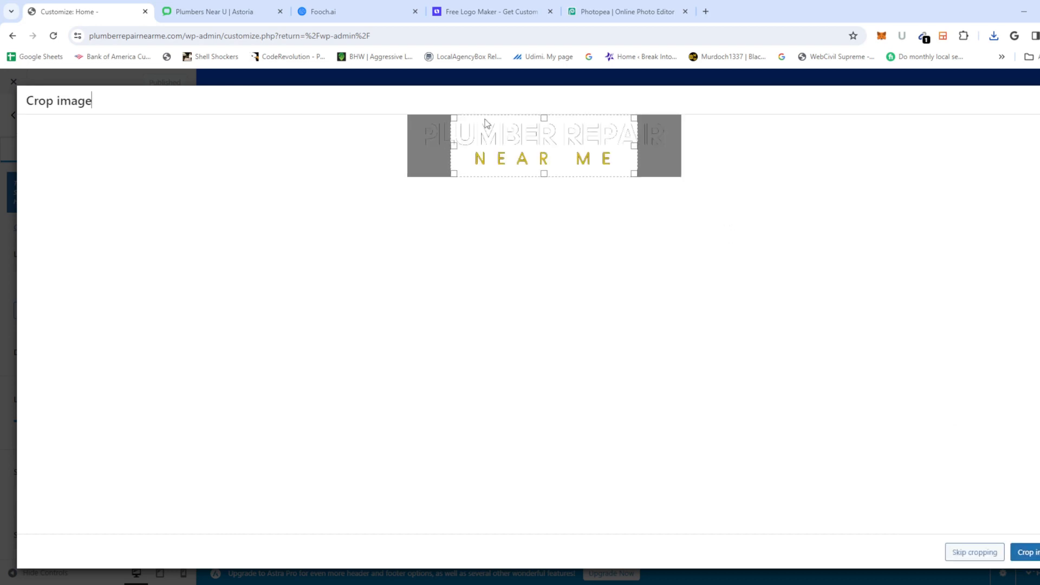
pyautogui.moveTo(548, 140); pyautogui.dragTo(506, 140)
pyautogui.moveTo(589, 147); pyautogui.dragTo(757, 158)
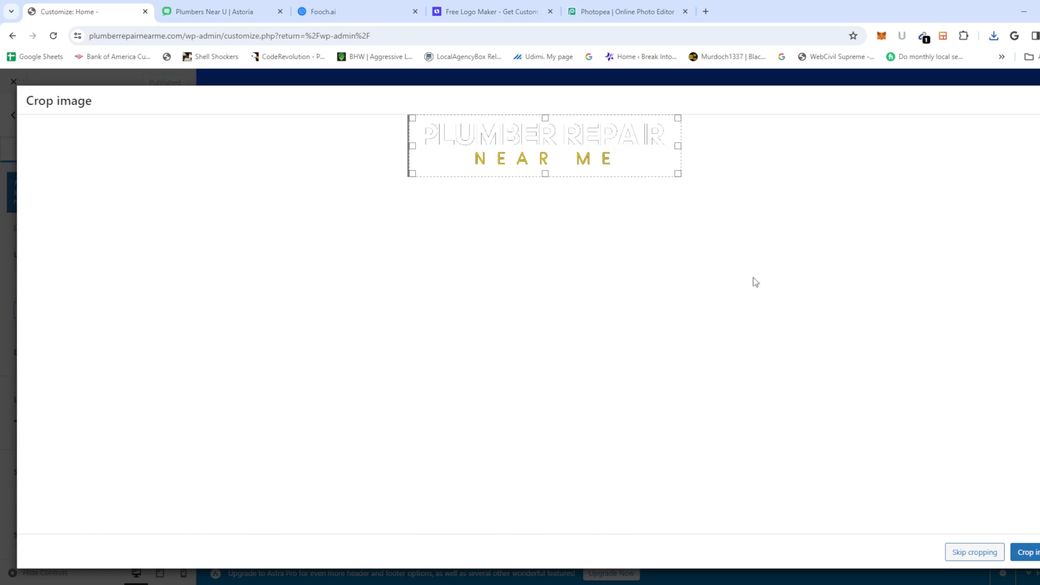
pyautogui.click(964, 552)
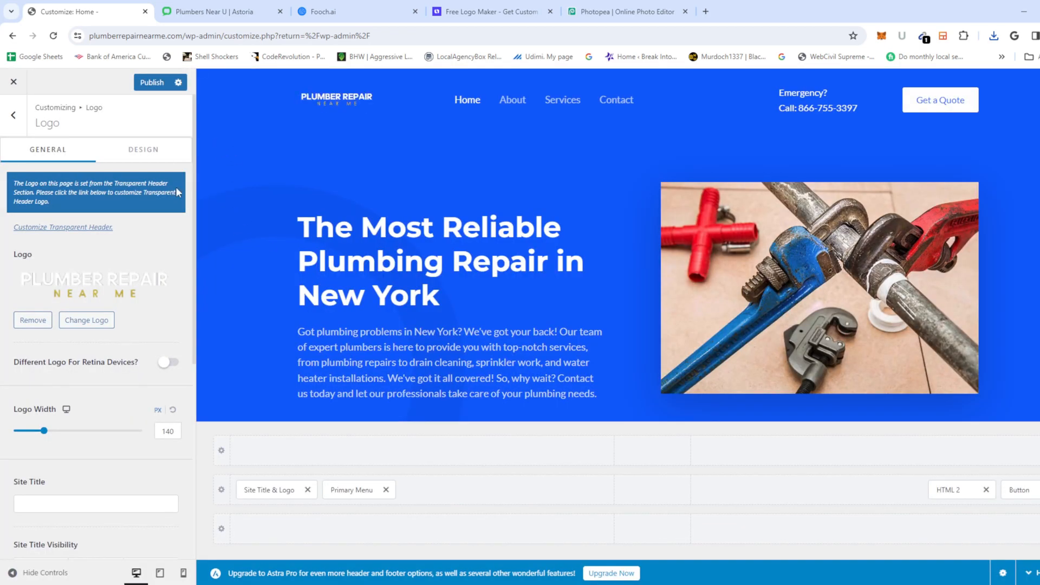
# Step: Try a larger header logo width, then reset the Logo Width to 140 px
pyautogui.moveTo(44, 430)
pyautogui.mouseDown()
pyautogui.moveTo(98, 432)
pyautogui.moveTo(33, 434)
pyautogui.mouseUp()
pyautogui.scroll(-4, 63, 449)
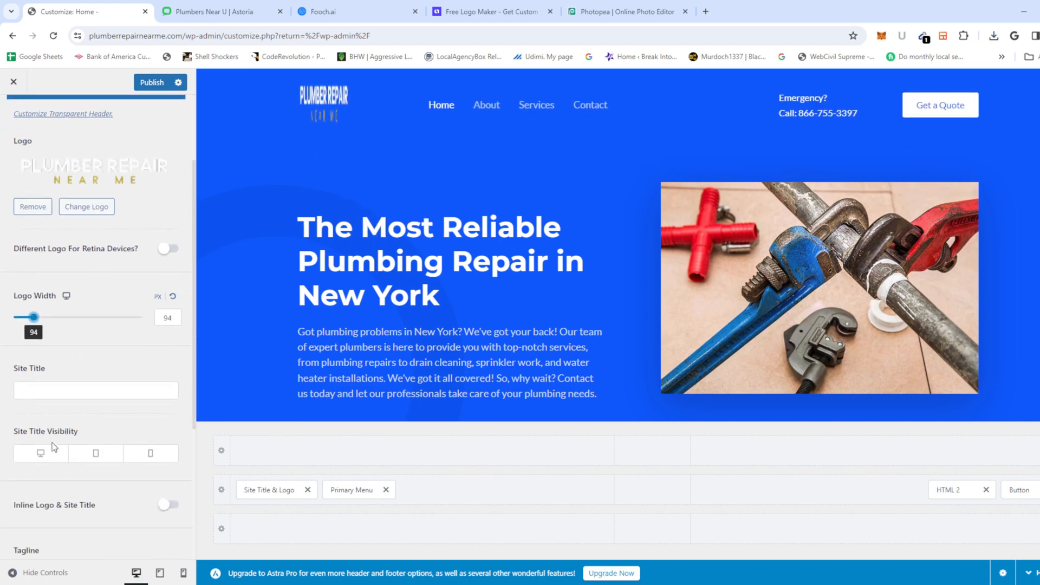
pyautogui.scroll(-2, 81, 420)
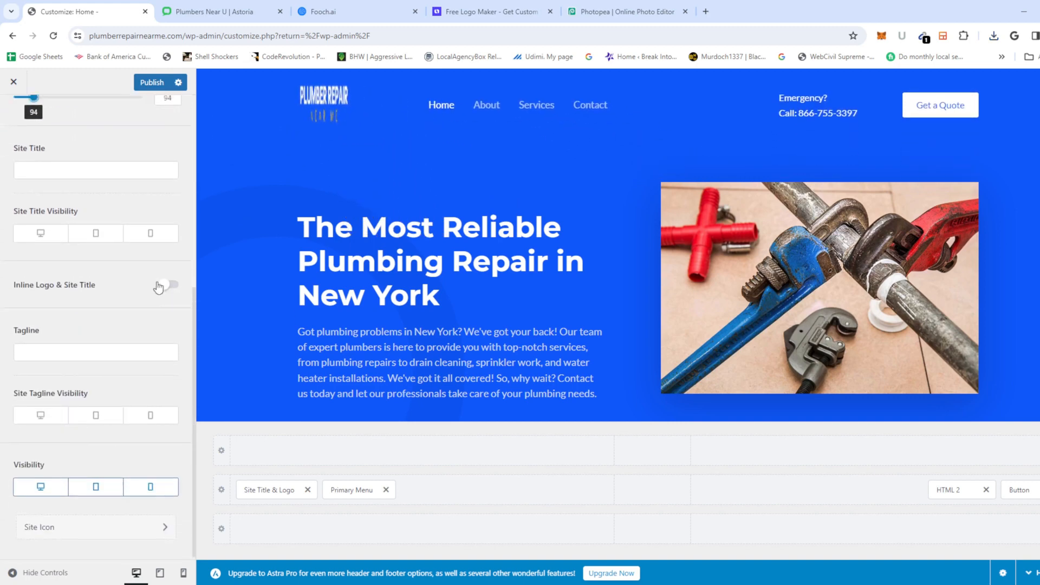
pyautogui.scroll(3, 112, 386)
pyautogui.scroll(3, 112, 386)
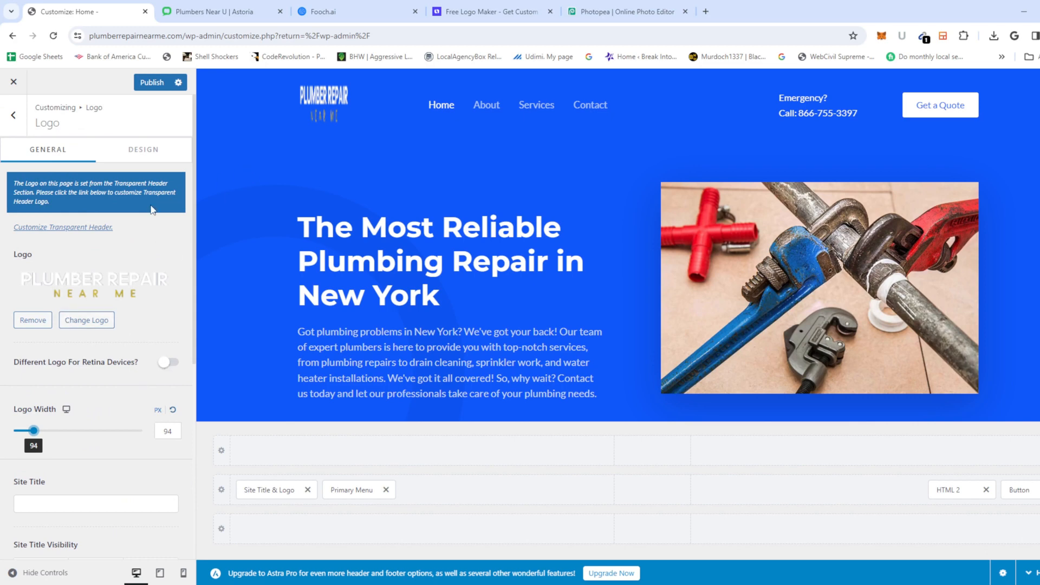
pyautogui.scroll(-1, 125, 212)
pyautogui.scroll(1, 102, 211)
pyautogui.click(172, 411)
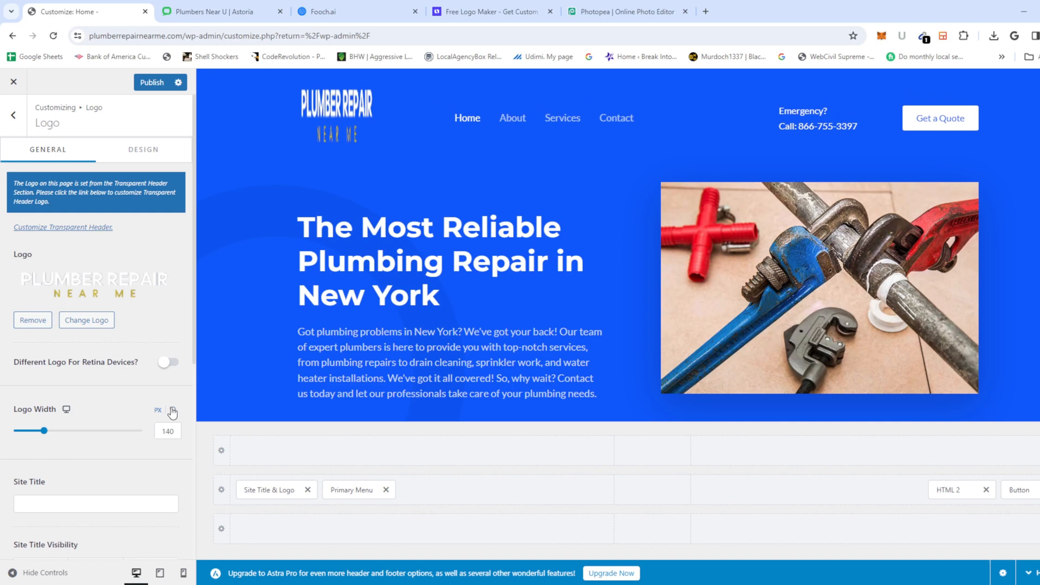
# Step: Switch Inline Logo & Site Title on, then back off
pyautogui.scroll(-4, 75, 425)
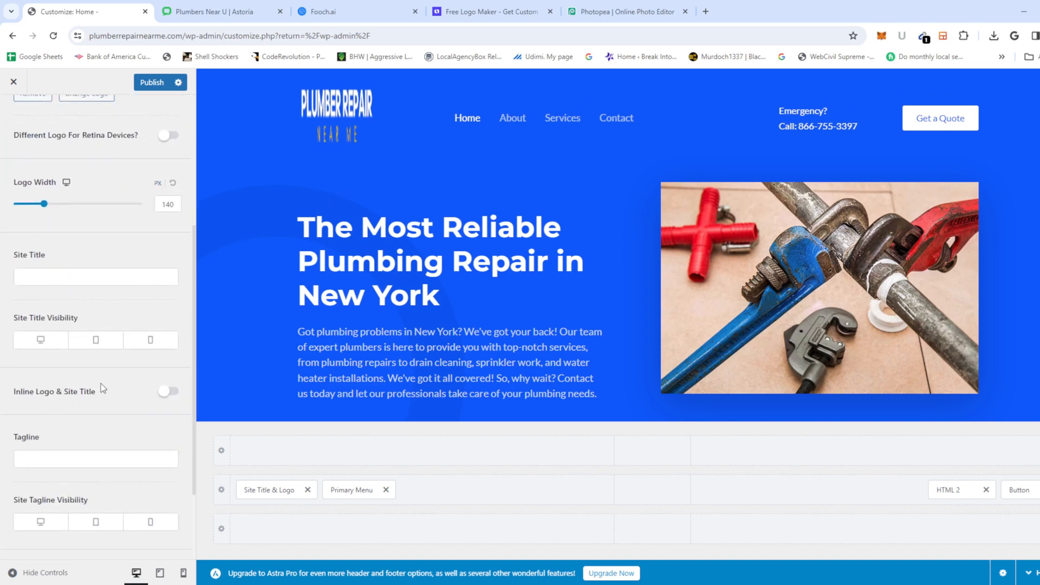
pyautogui.click(171, 394)
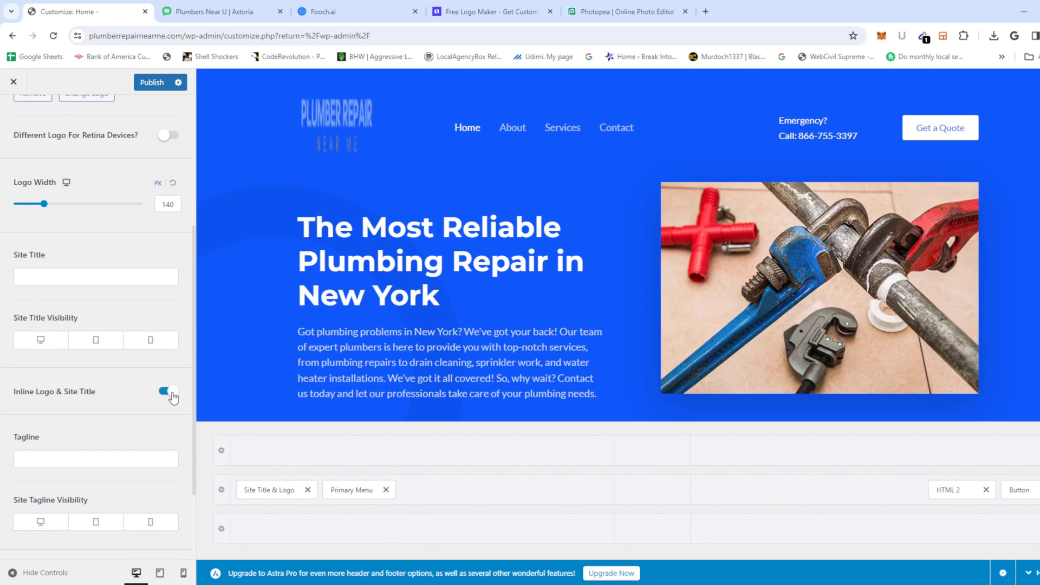
pyautogui.click(171, 394)
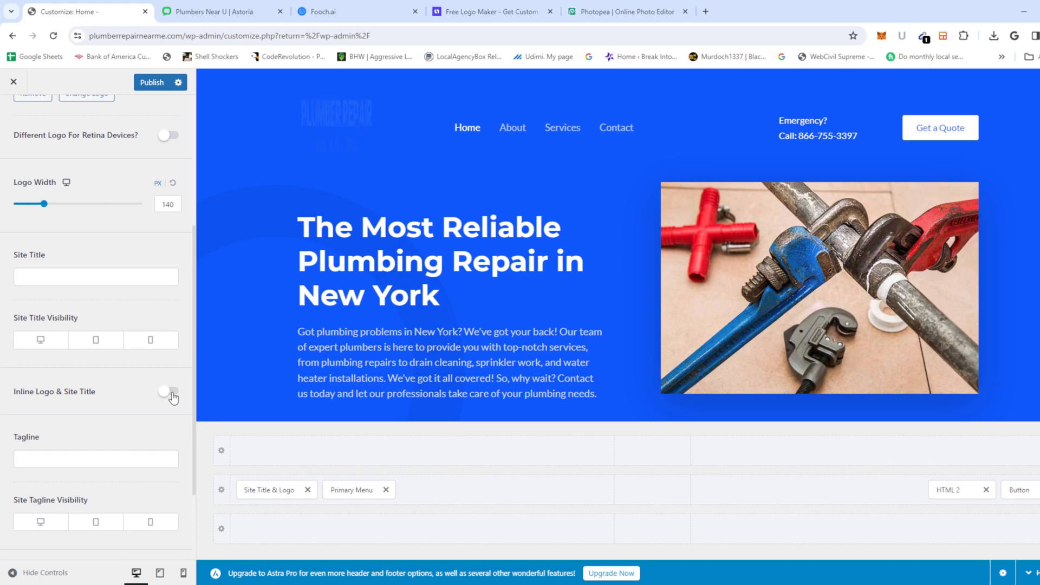
# Step: Empty the Site Title field, publish the changes, and select the admin path in the URL
pyautogui.scroll(-1, 119, 456)
pyautogui.click(87, 222)
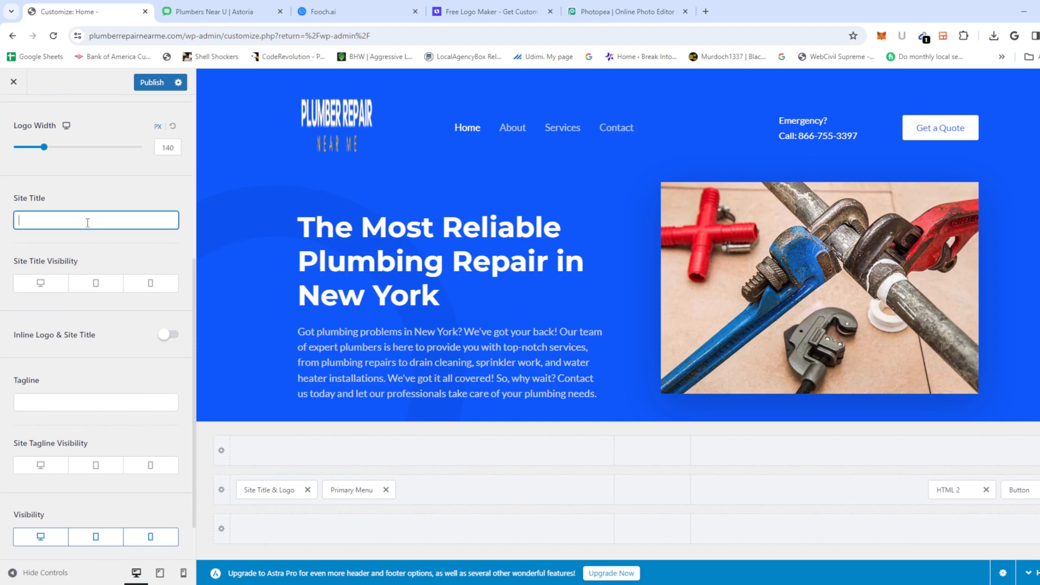
pyautogui.write('.ml,')
pyautogui.scroll(1, 90, 233)
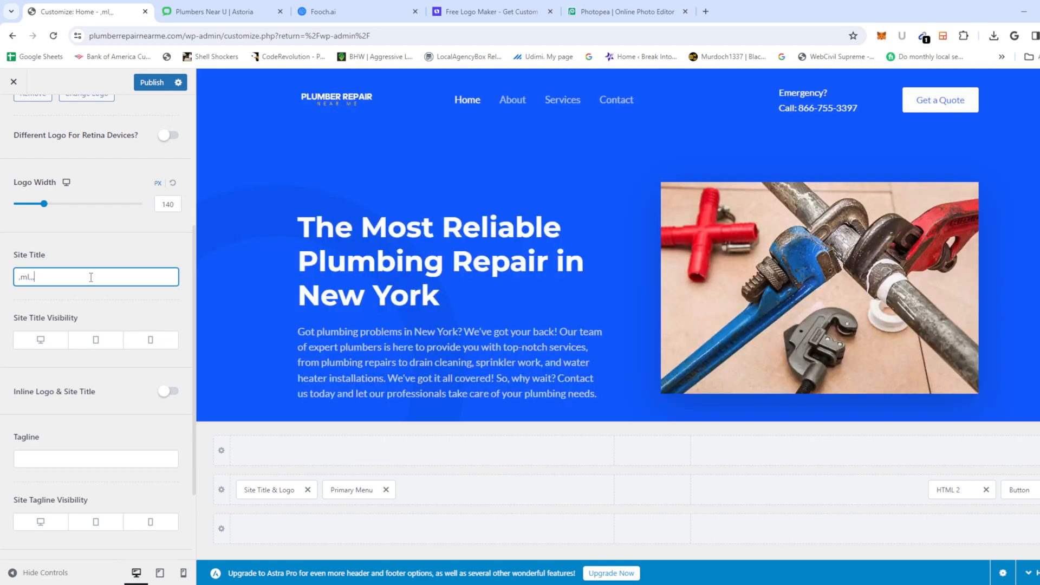
pyautogui.tripleClick(100, 279)
pyautogui.press('BackSpace')
pyautogui.click(153, 85)
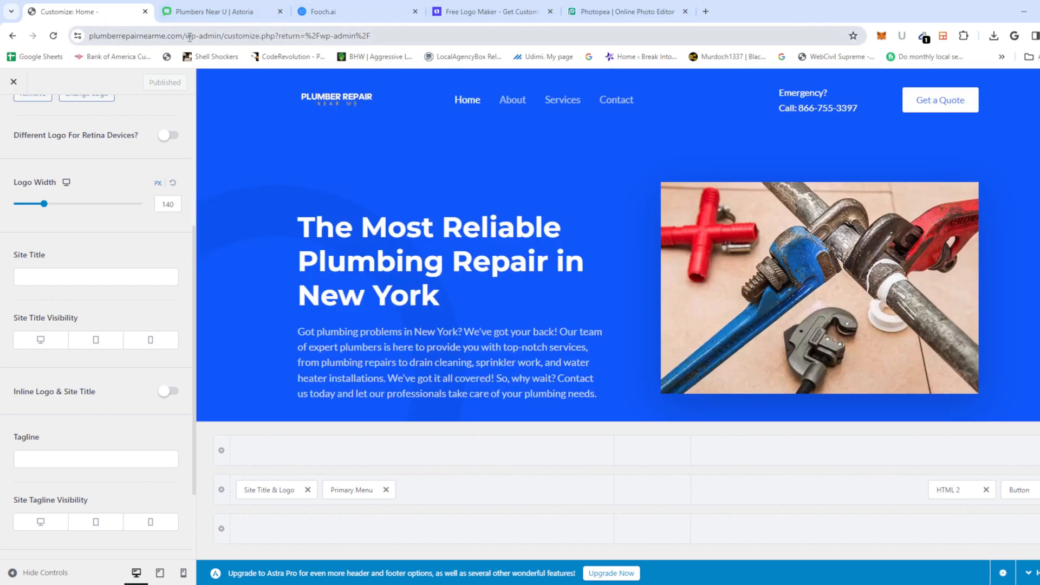
pyautogui.moveTo(186, 35); pyautogui.dragTo(562, 80)
# Step: Load plumberrepairnearme.com and scroll the homepage to check the new header logo
pyautogui.press('BackSpace')
pyautogui.press('Return')
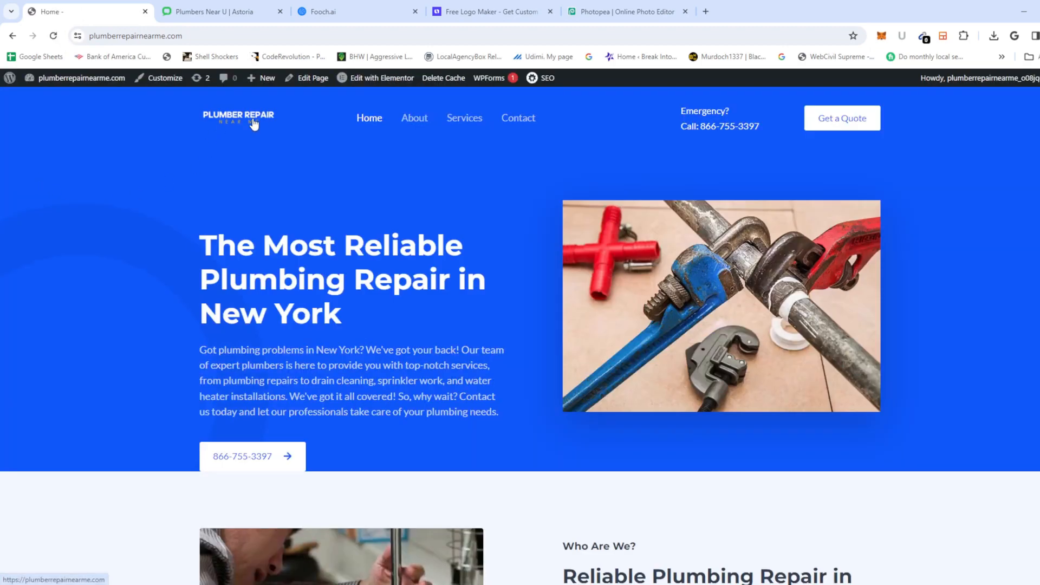
pyautogui.scroll(-20, 252, 154)
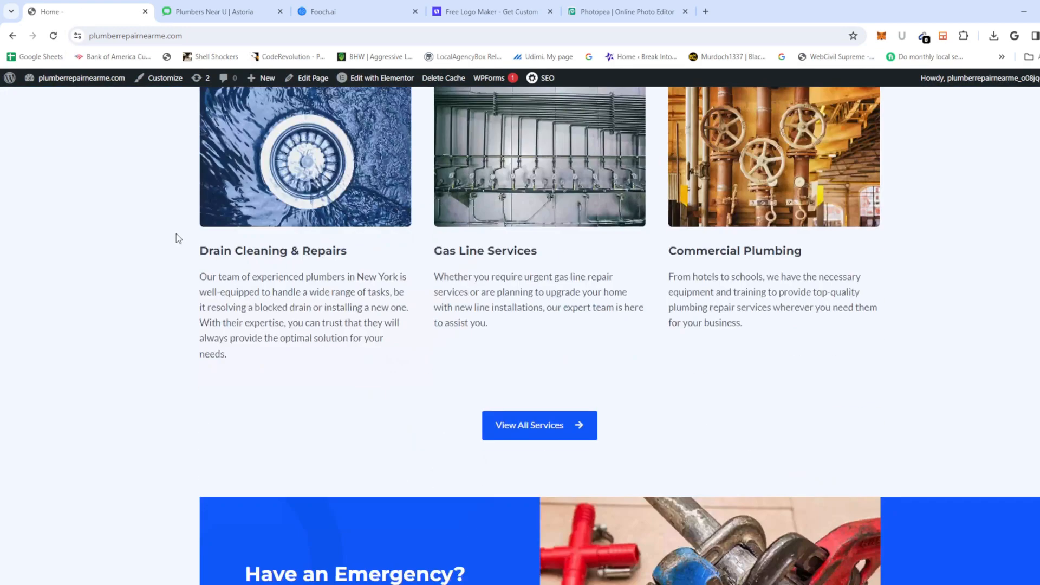
pyautogui.scroll(20, 201, 405)
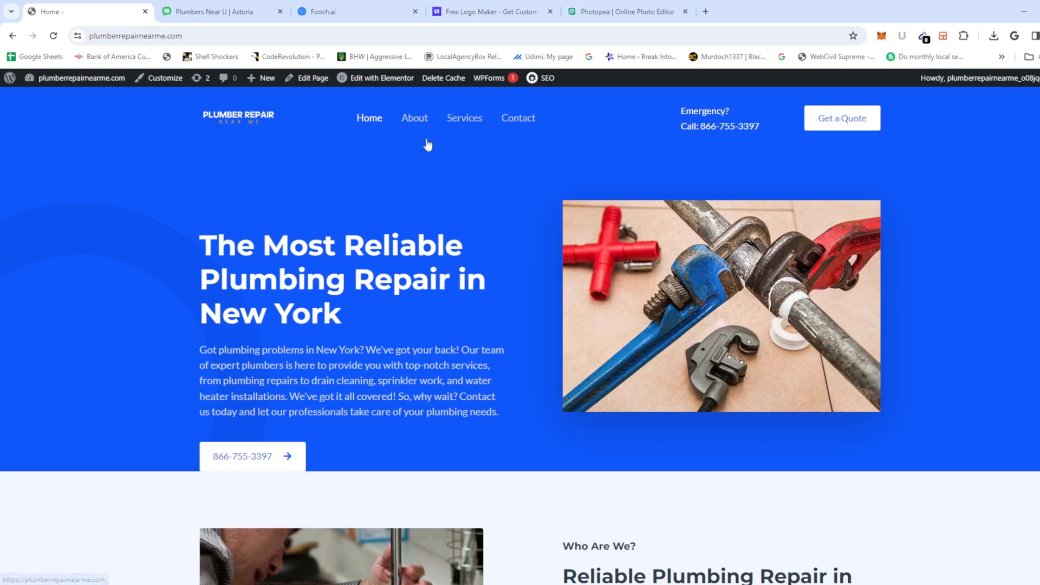
pyautogui.scroll(-20, 393, 227)
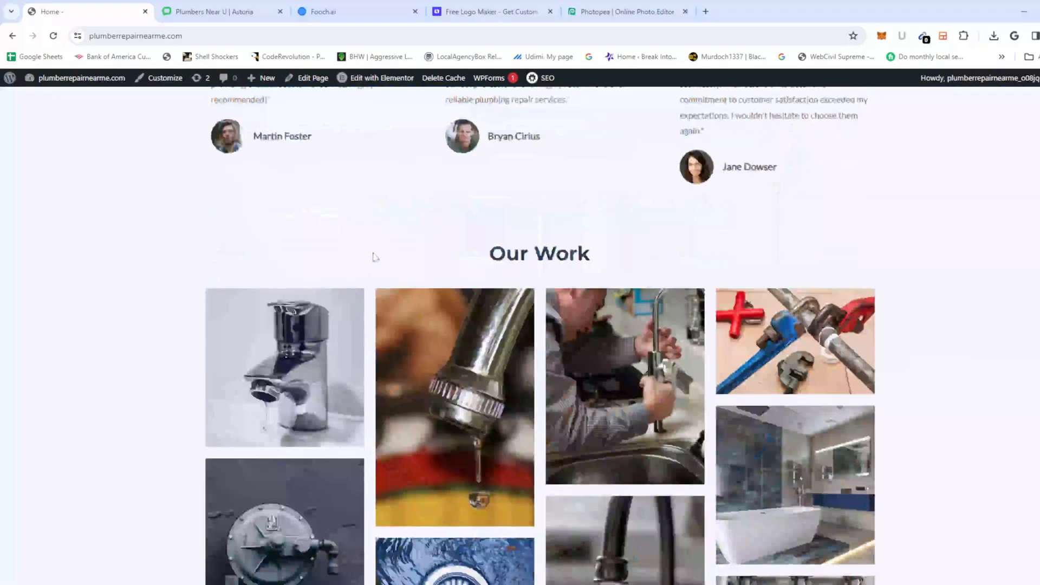
pyautogui.scroll(-5, 393, 228)
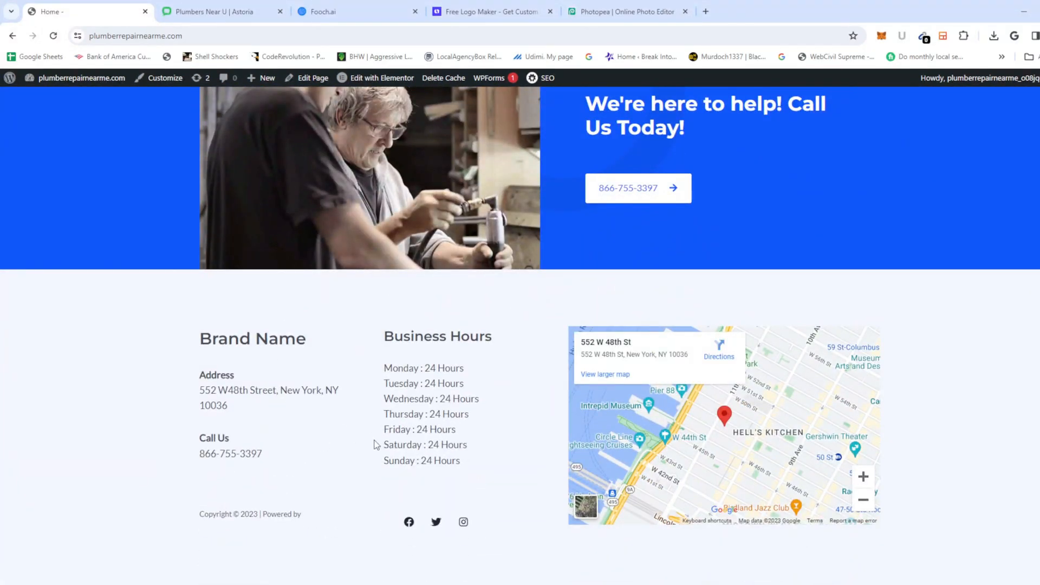
pyautogui.scroll(5, 659, 420)
pyautogui.scroll(15, 658, 418)
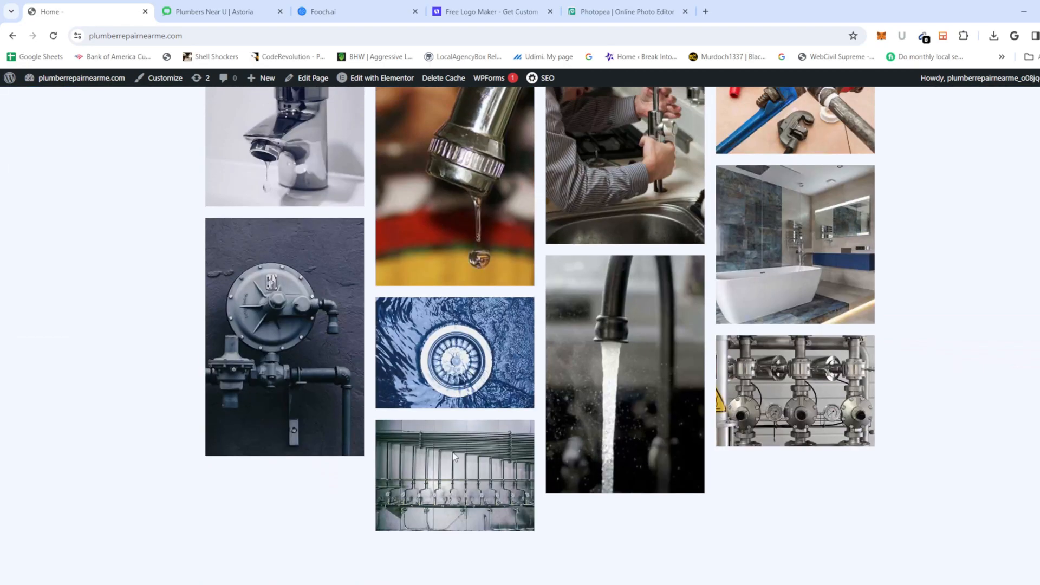
pyautogui.scroll(8, 355, 373)
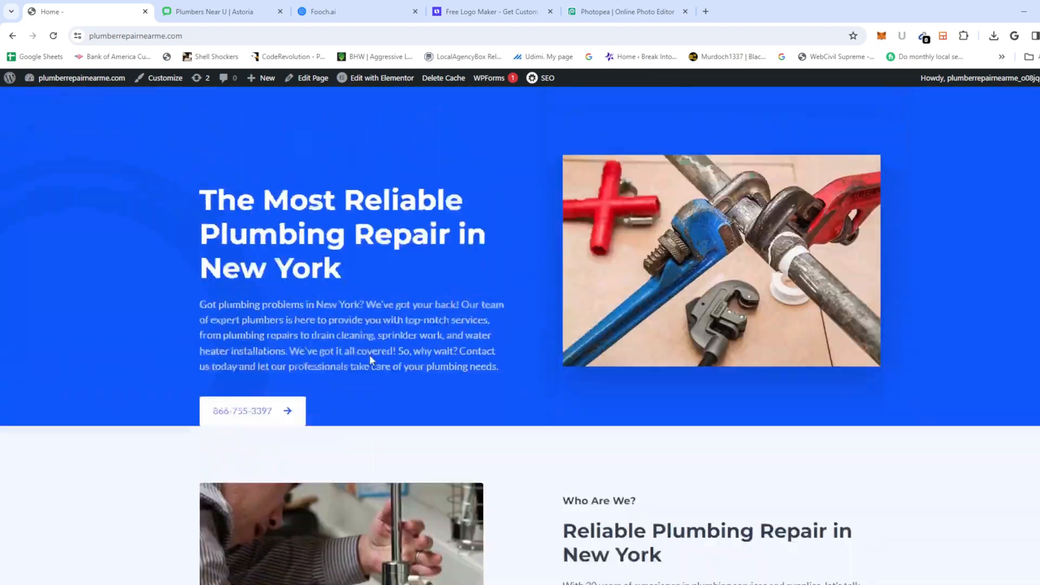